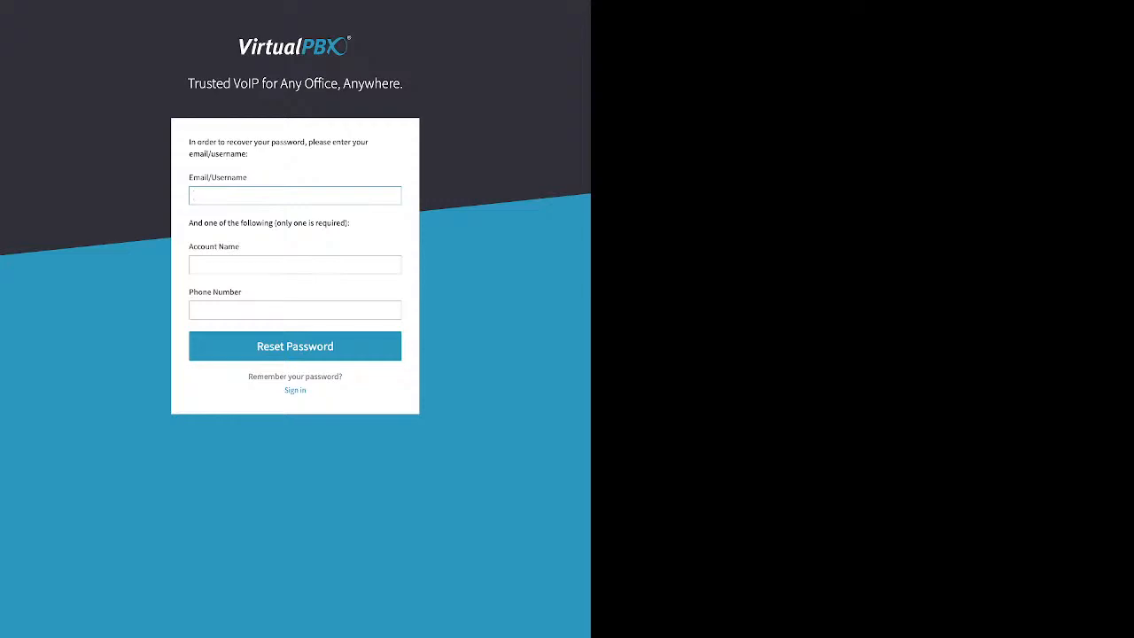
- Go back from password recovery, enter the account password and sign in to the Sandbox Training dashboard
click(295, 389)
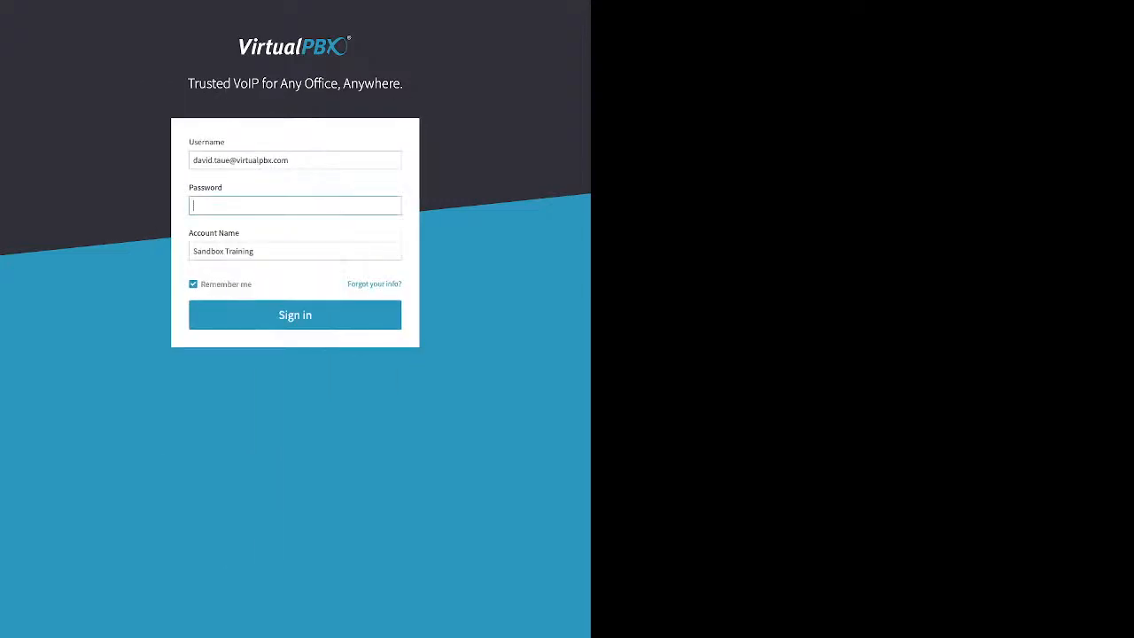
text(•••••)
triple_click(225, 285)
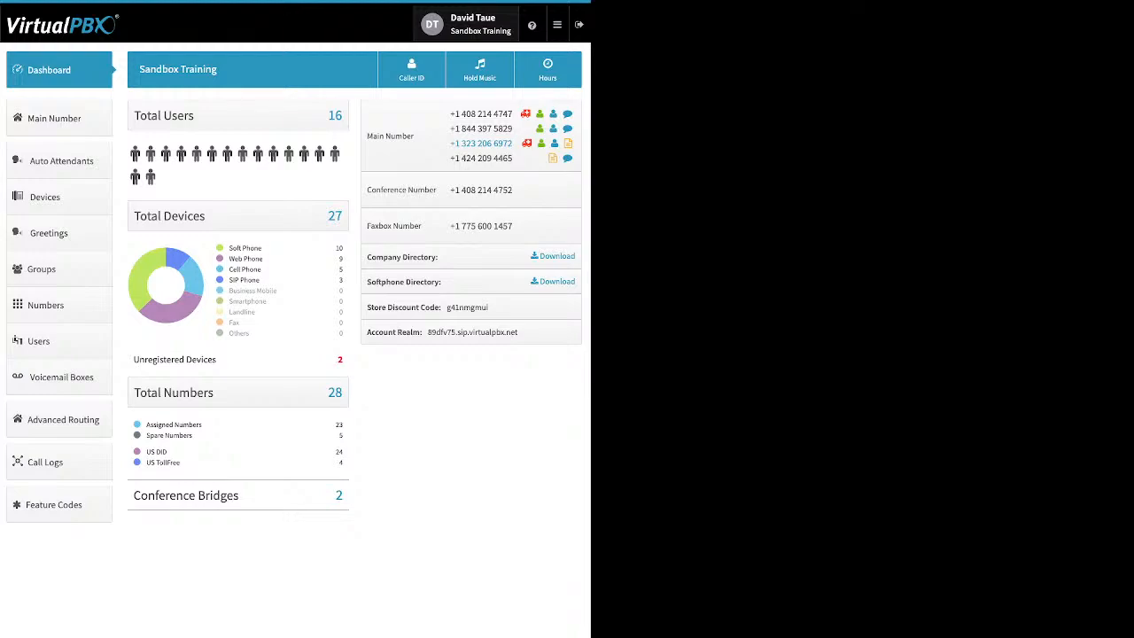
- In user settings, expand the Password and then the Email sections without changing anything
click(466, 24)
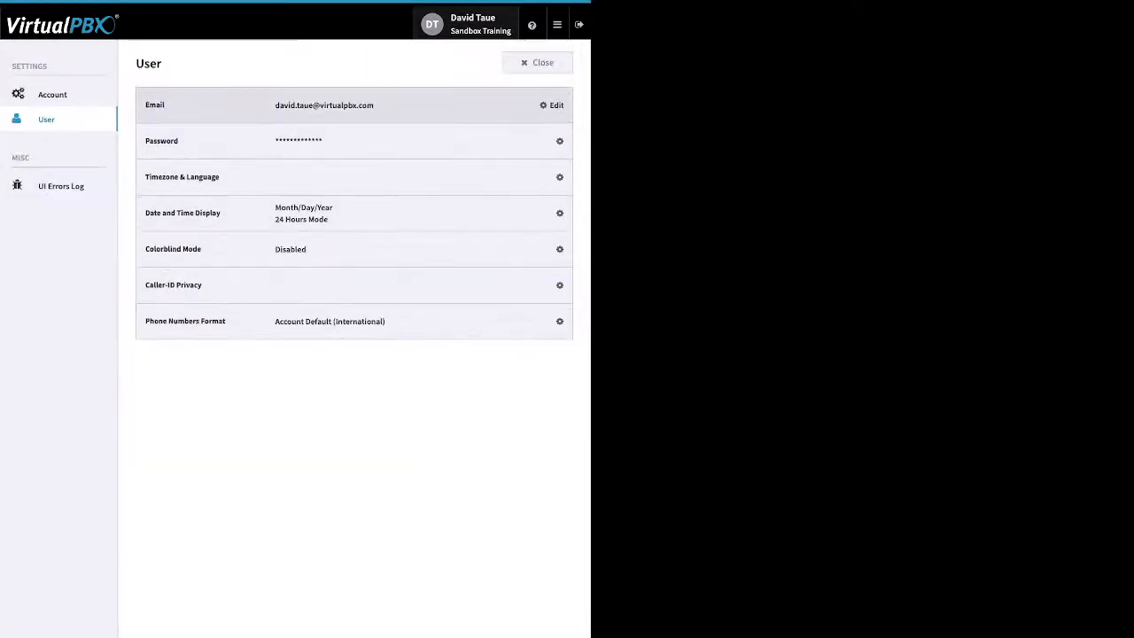
click(551, 141)
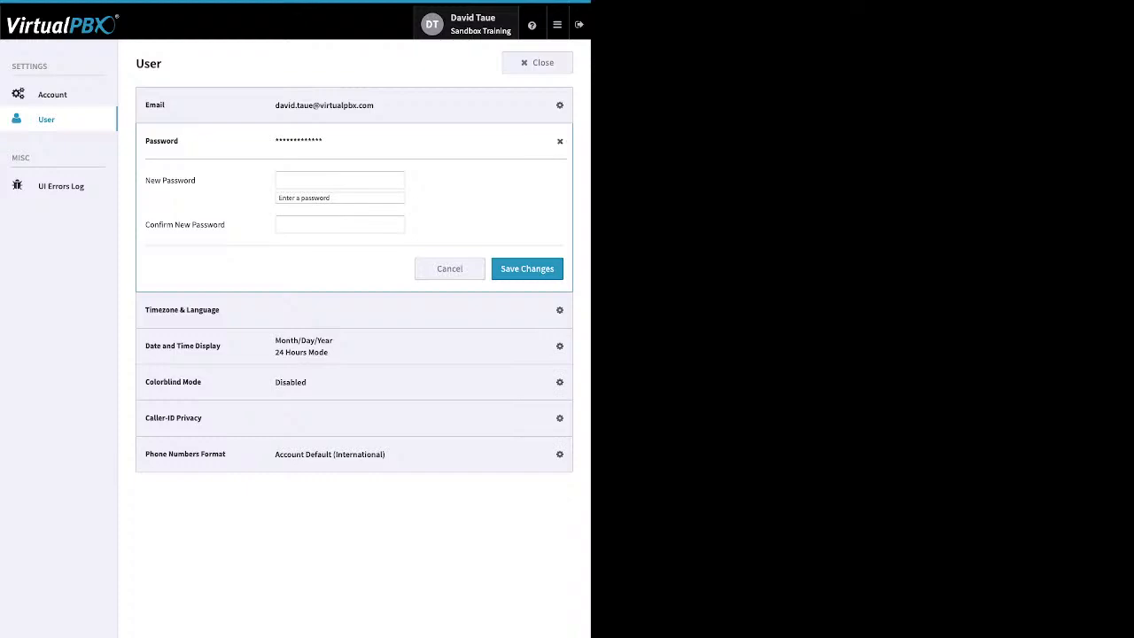
click(551, 106)
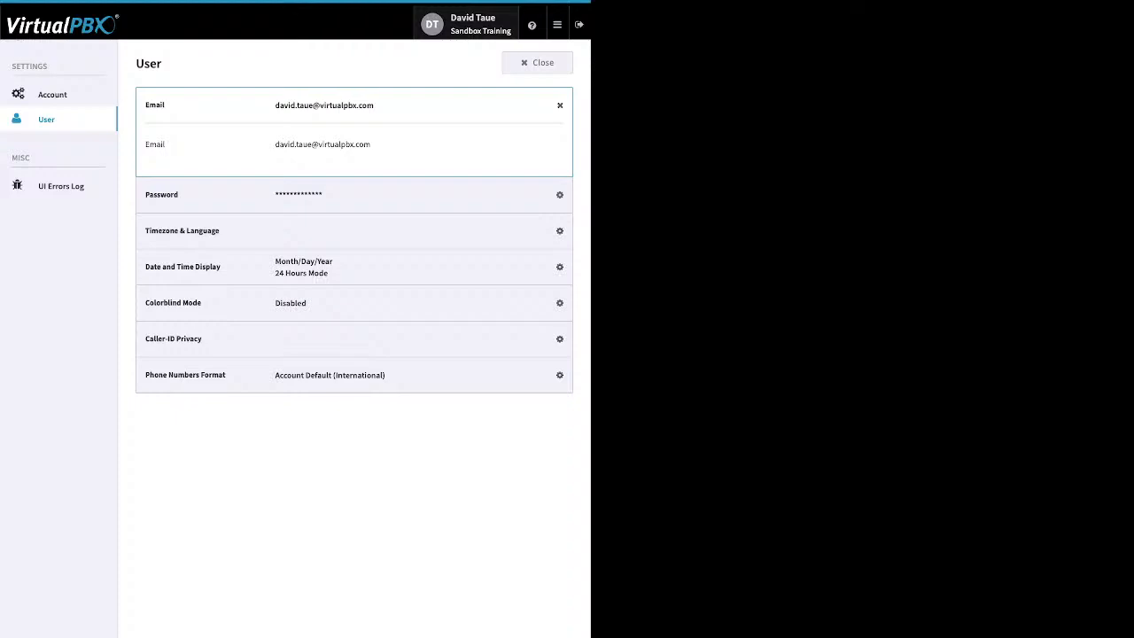
- Browse the account Timezone & Language dropdown, leave it unchanged, and return to User settings
click(52, 94)
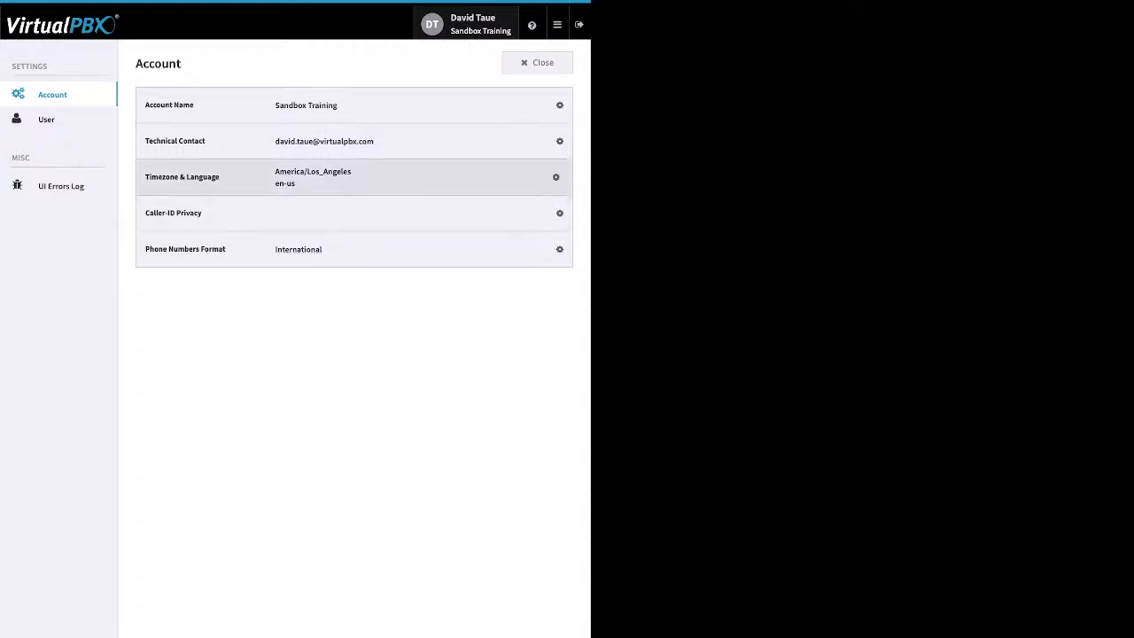
click(551, 177)
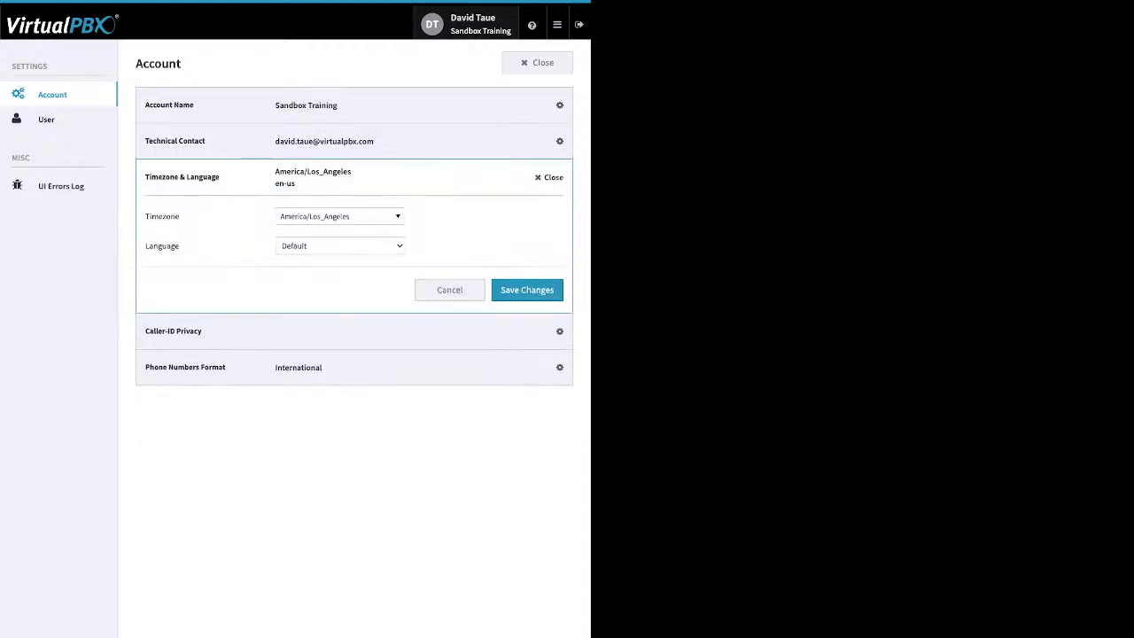
click(340, 216)
click(340, 216)
click(340, 216)
key(Escape)
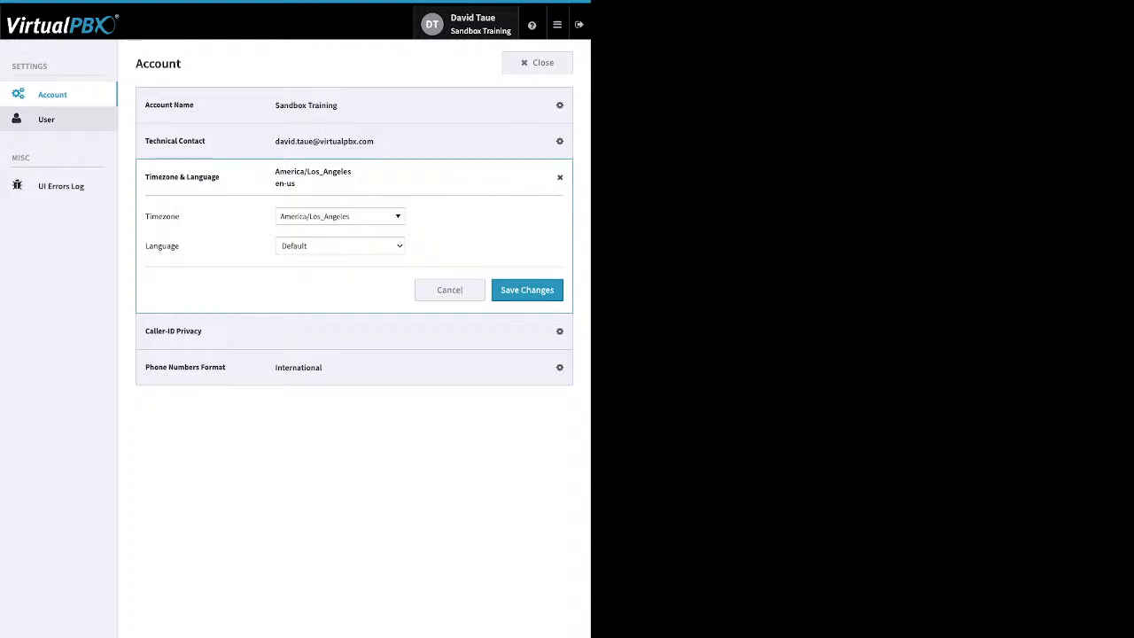
click(46, 120)
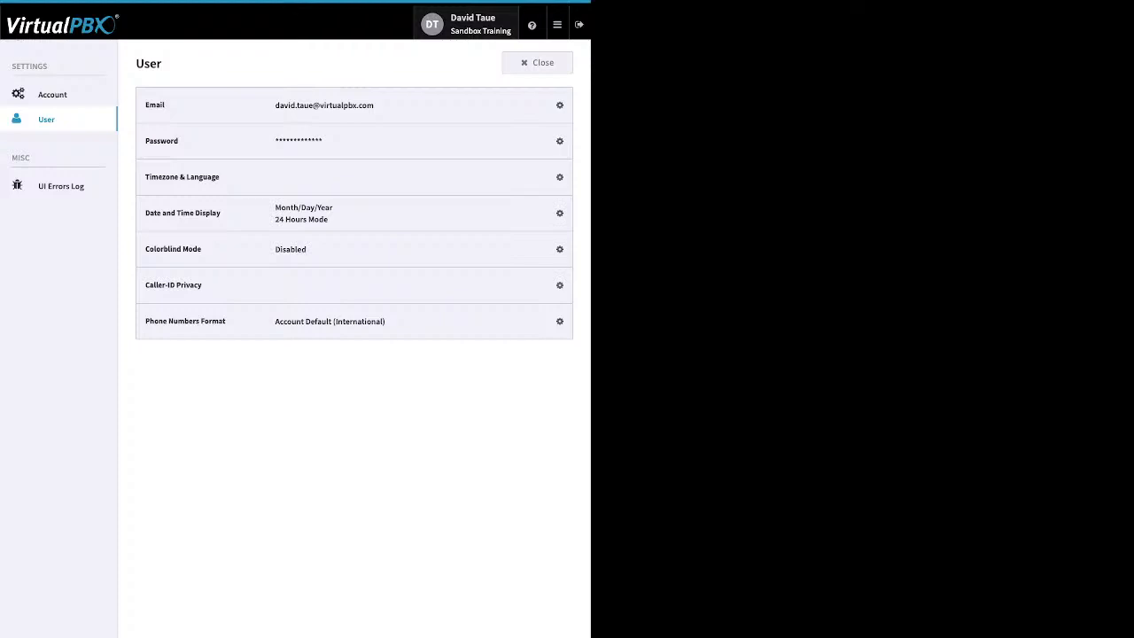
- Close the User settings page to get back to the Sandbox Training dashboard
click(537, 63)
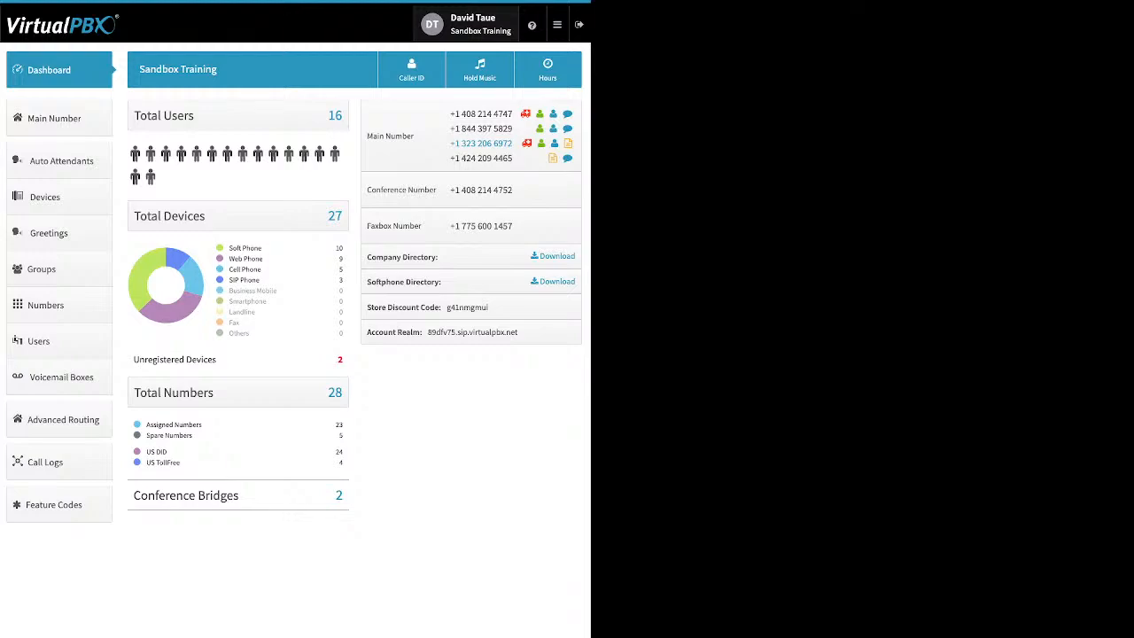
- Show the header help menu with Chat with Us, Webphone and Learn More
mouse_move(532, 25)
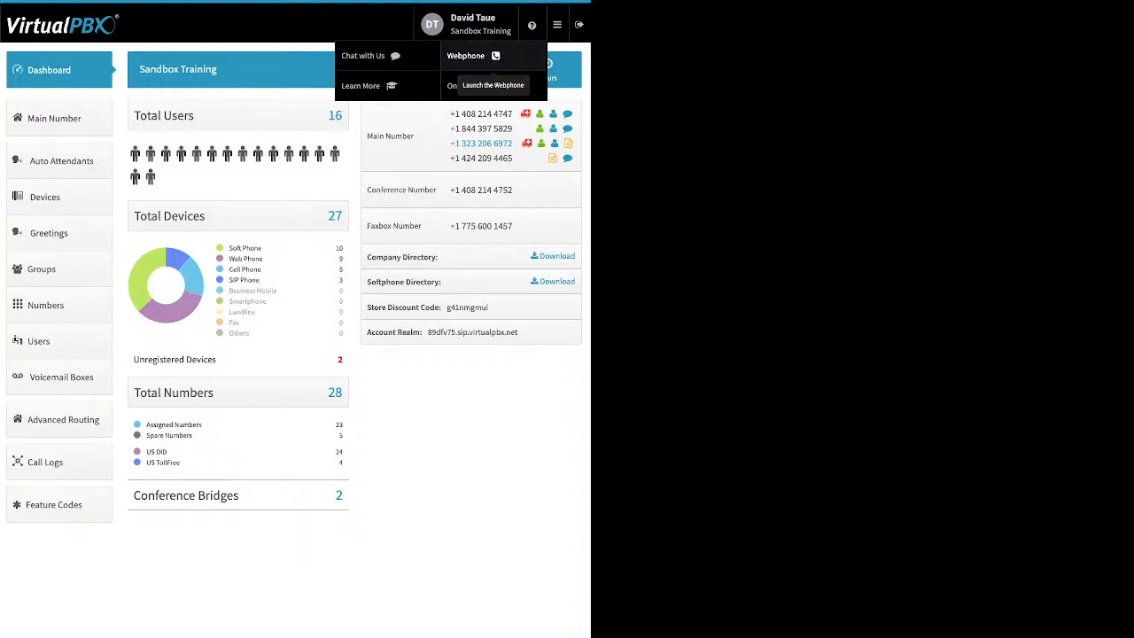
- Dismiss the help menu and review the main navigation menu from the hamburger icon
click(556, 24)
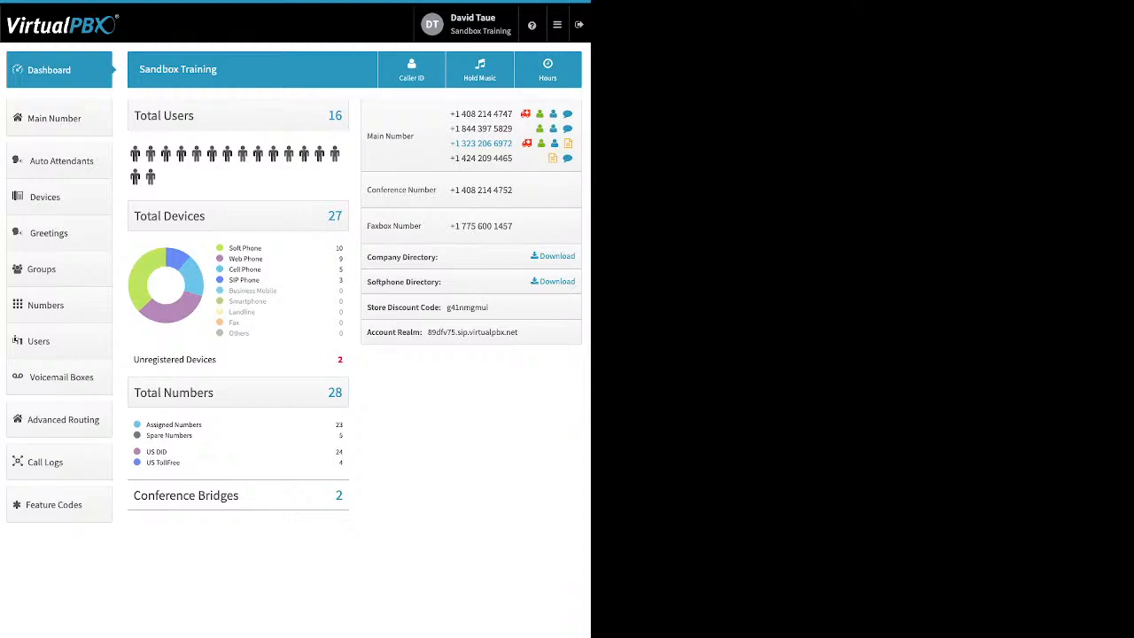
drag(262, 248, 229, 248)
click(264, 259)
drag(263, 269, 228, 259)
click(244, 262)
drag(262, 269, 228, 270)
drag(263, 280, 228, 280)
drag(217, 358, 163, 359)
drag(194, 435, 146, 425)
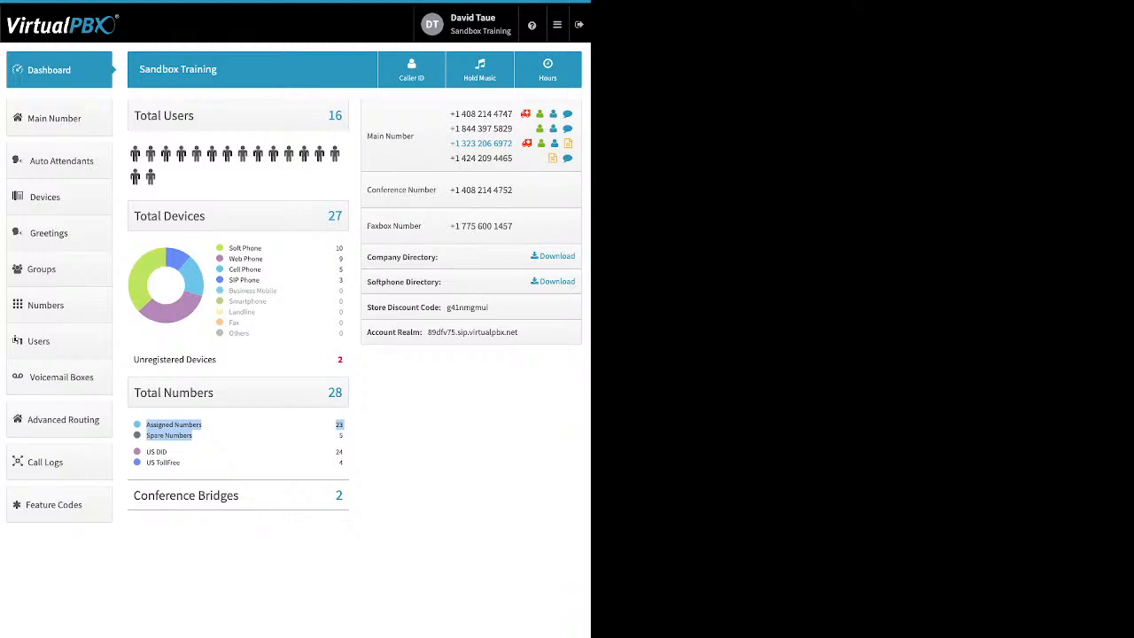
click(205, 435)
drag(181, 463, 143, 451)
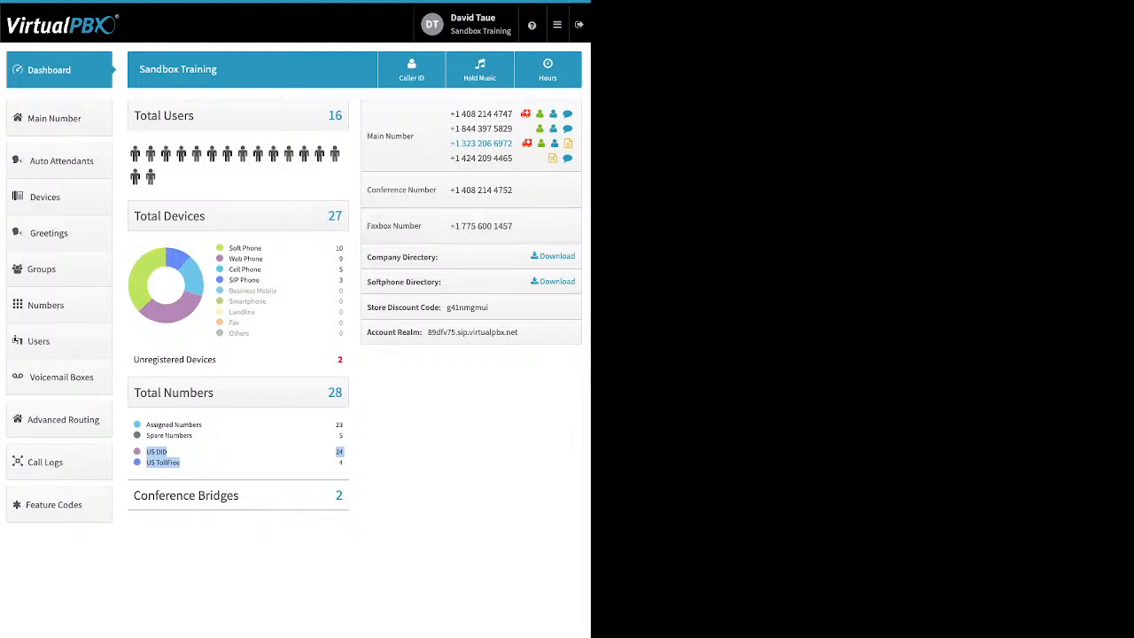
drag(368, 257, 438, 256)
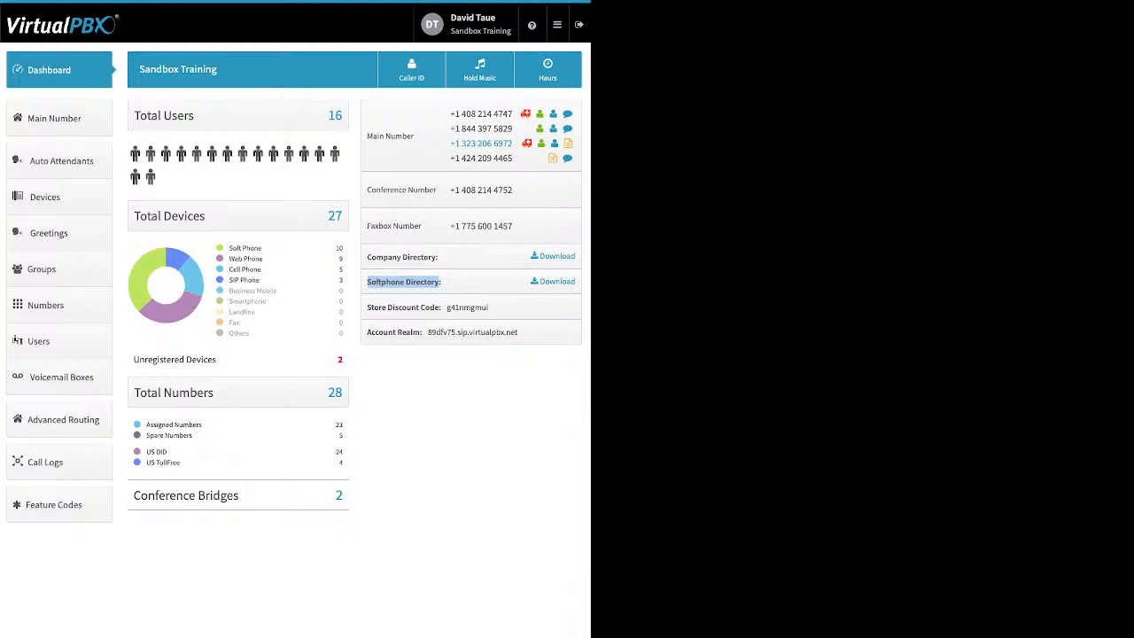
- Highlight the Store Discount Code and Account Realm labels, then bring up the Company Caller ID dialog
click(404, 282)
drag(368, 307, 441, 308)
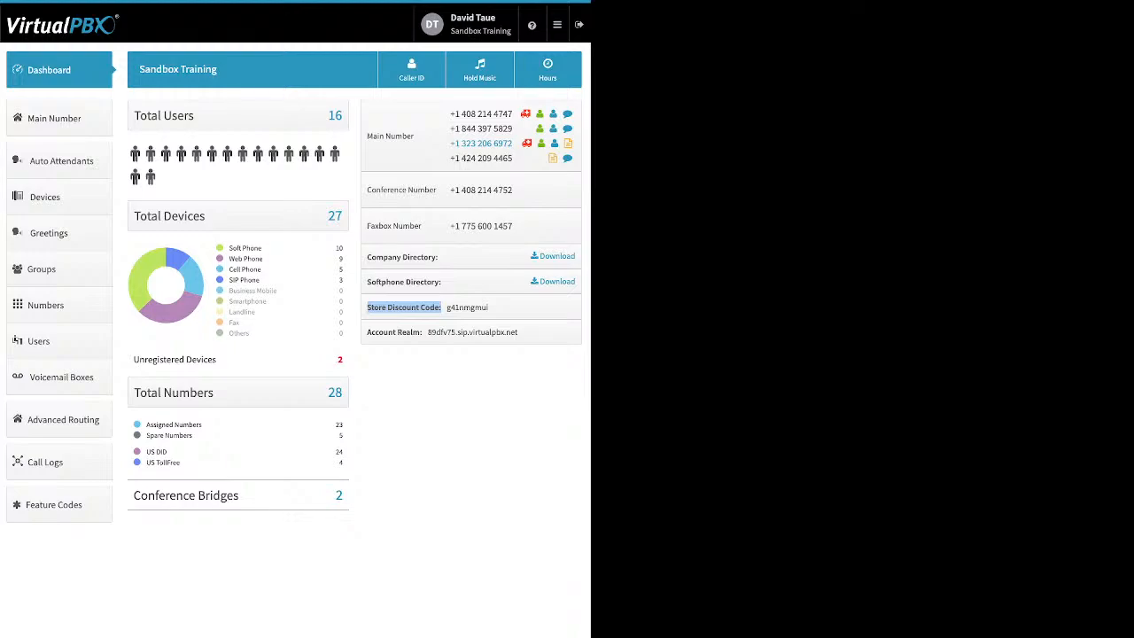
click(441, 308)
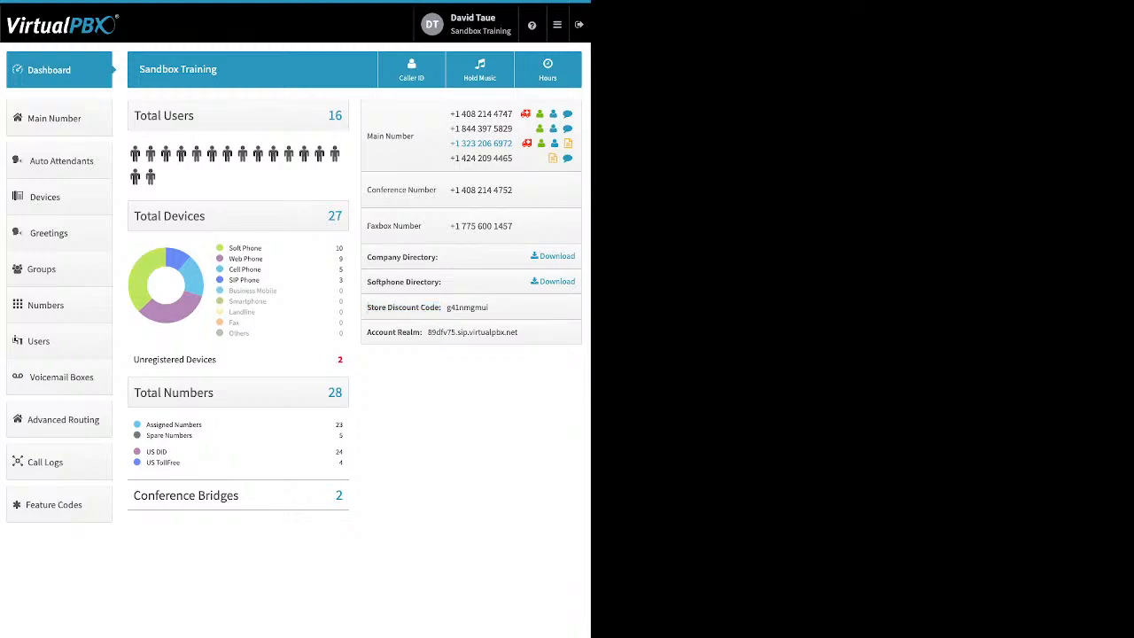
drag(367, 332, 422, 332)
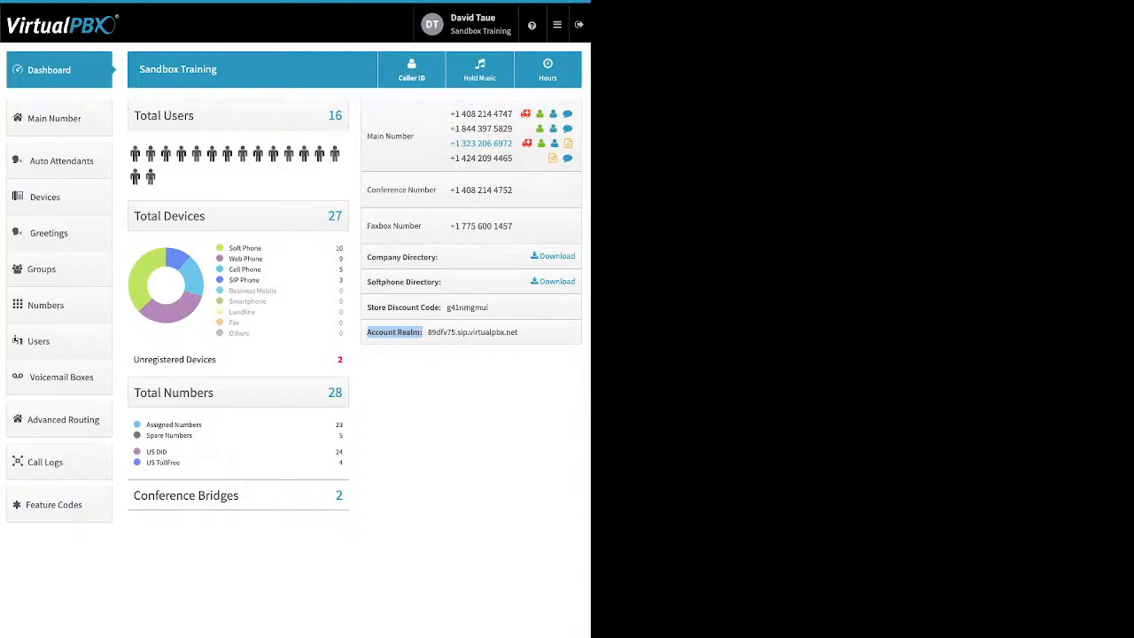
click(411, 70)
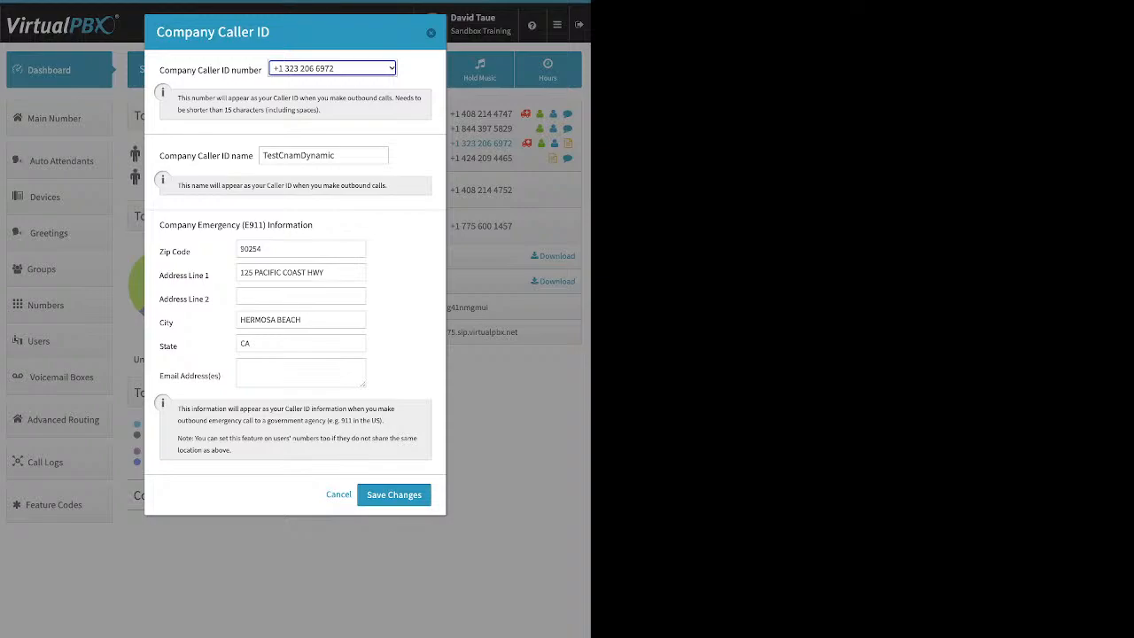
drag(159, 156, 253, 156)
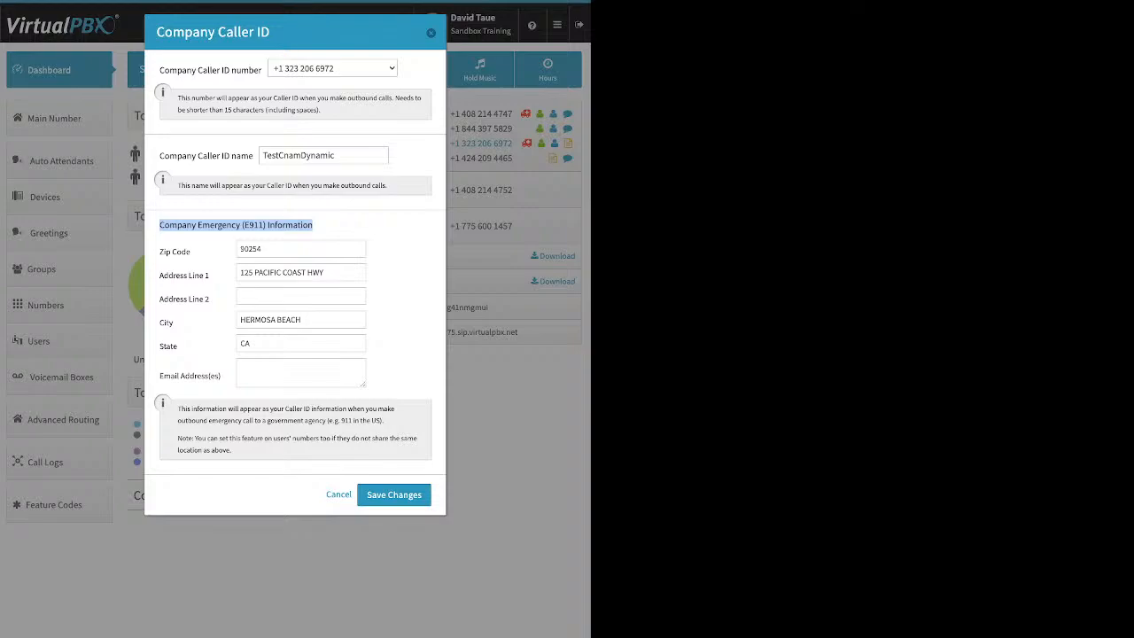
click(324, 226)
drag(159, 156, 253, 156)
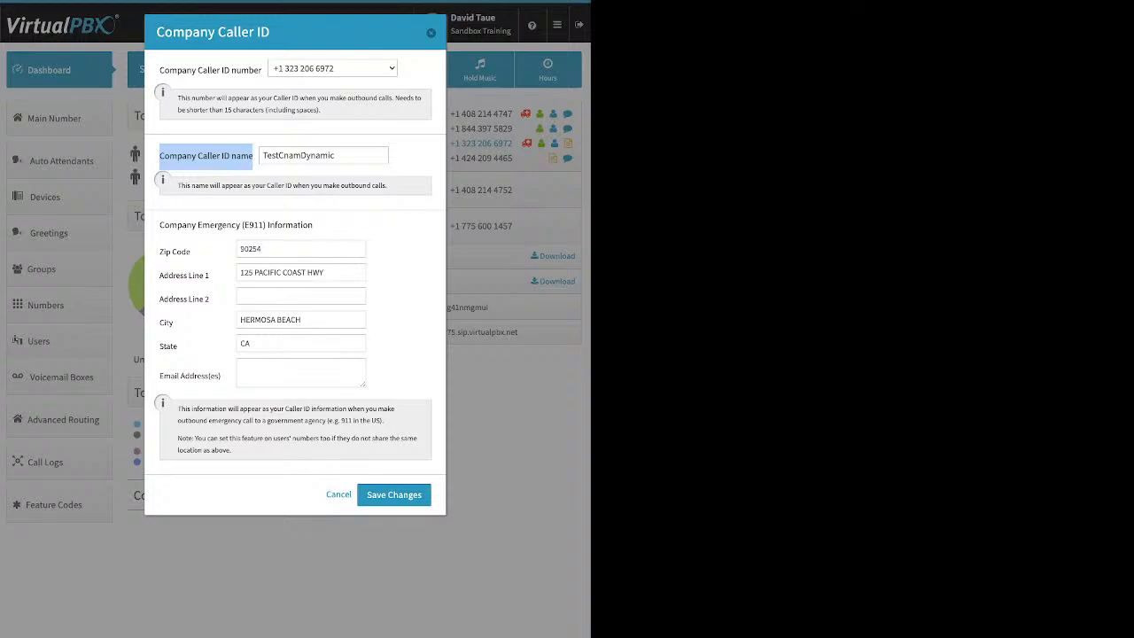
- Select 'CnamDynamic' in the caller ID name, then cancel the dialog leaving TestCnamDynamic unchanged
drag(337, 156, 279, 156)
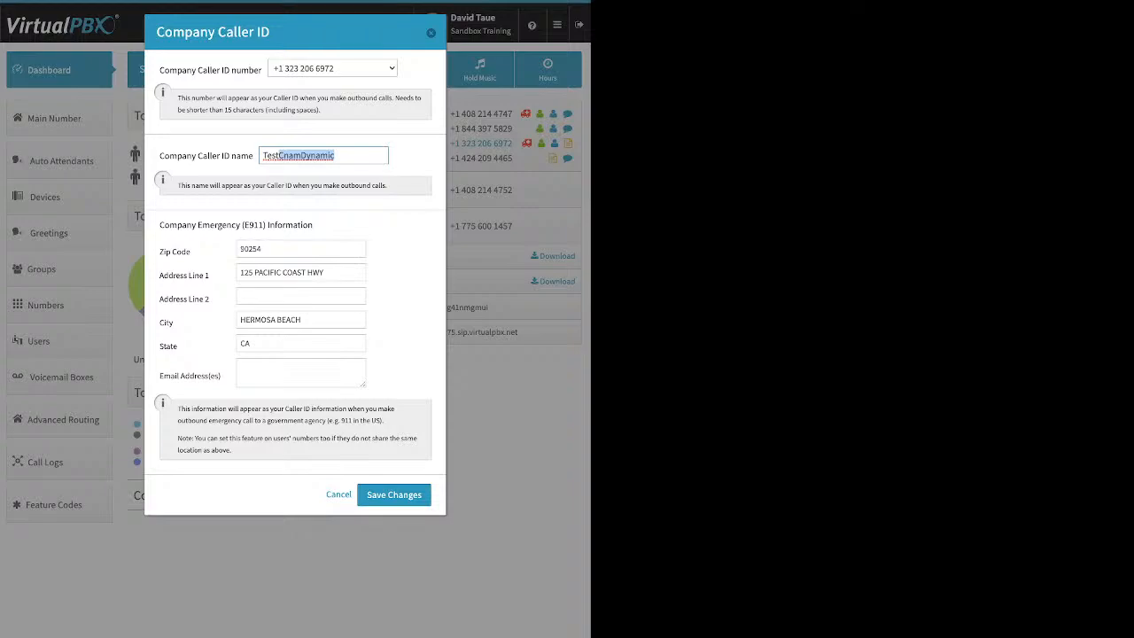
click(431, 32)
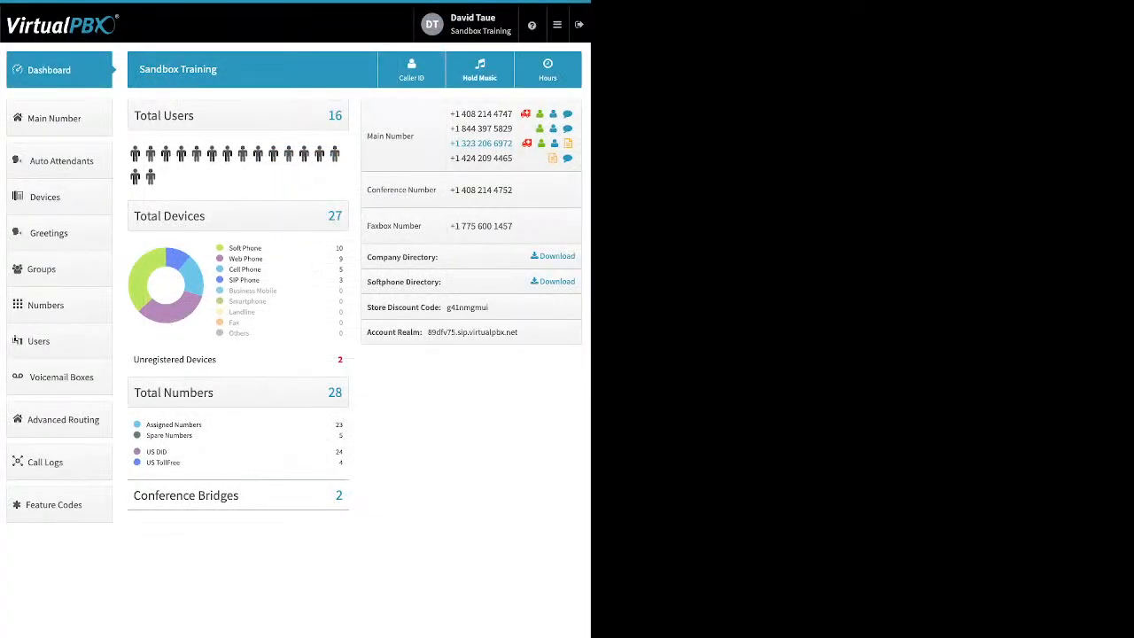
- Show the Music-On-Hold dialog with a-new-life-preview.mp3 as the current hold track
click(479, 69)
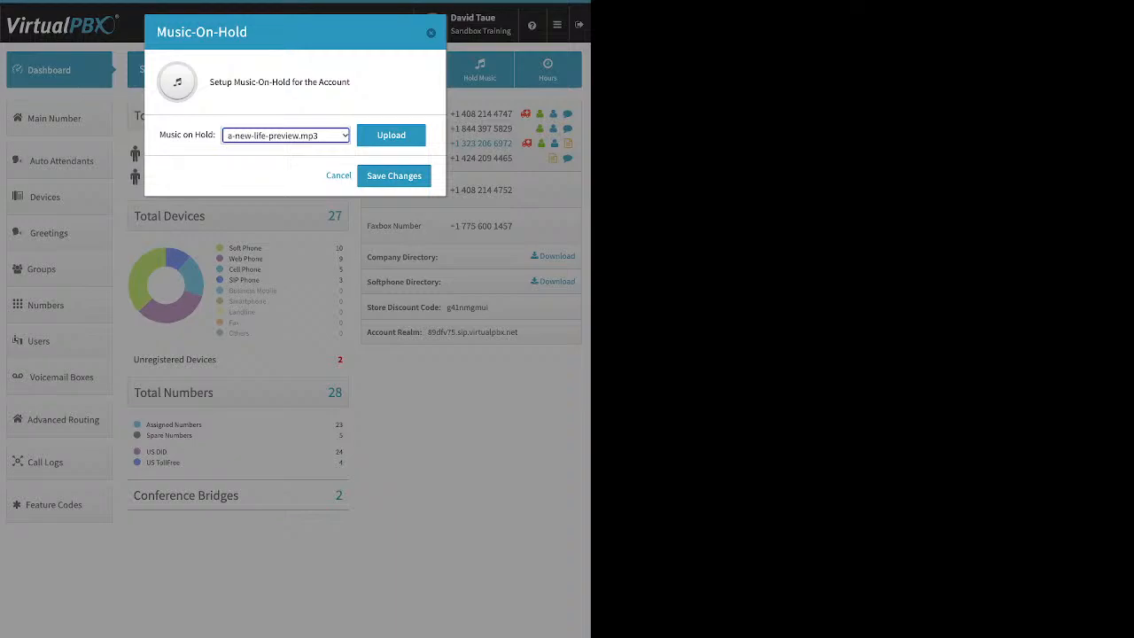
- Start an upload, cancel Music-On-Hold without saving, and go to the Main Number page
click(390, 136)
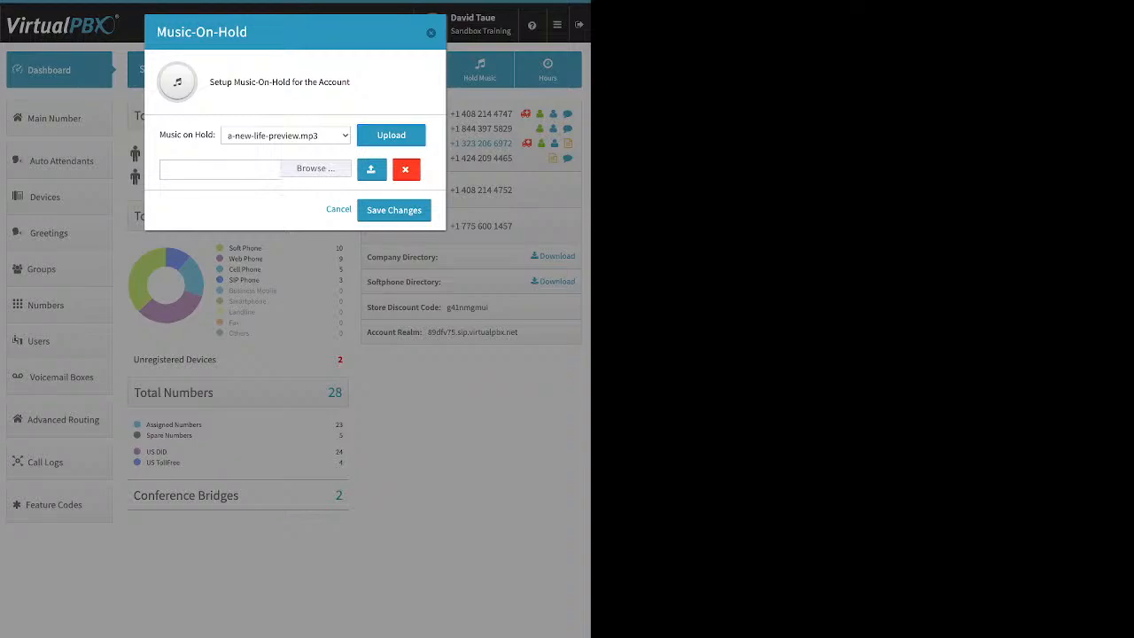
click(432, 32)
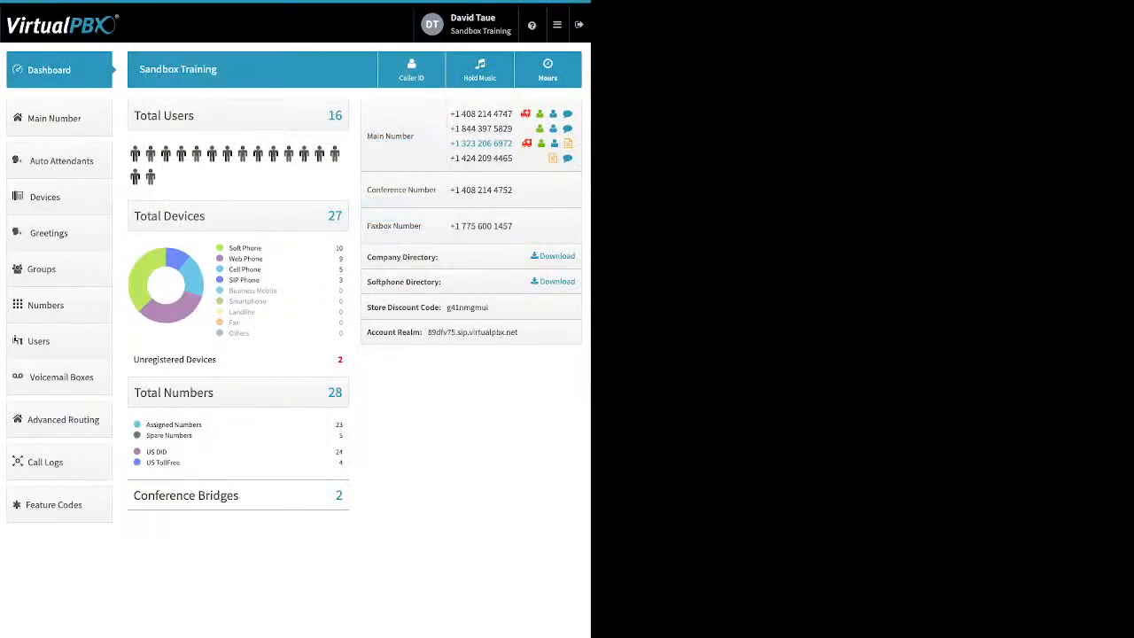
click(60, 119)
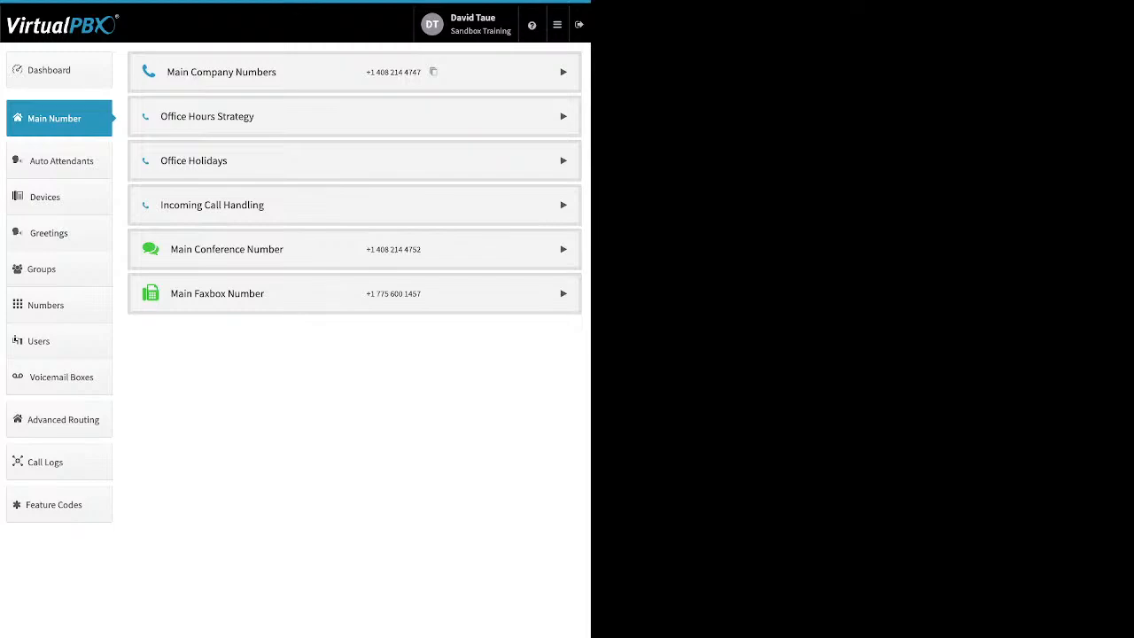
- Unassign the fourth (424-area) main number, browse spare numbers without adding, then view Buy Numbers options
click(564, 71)
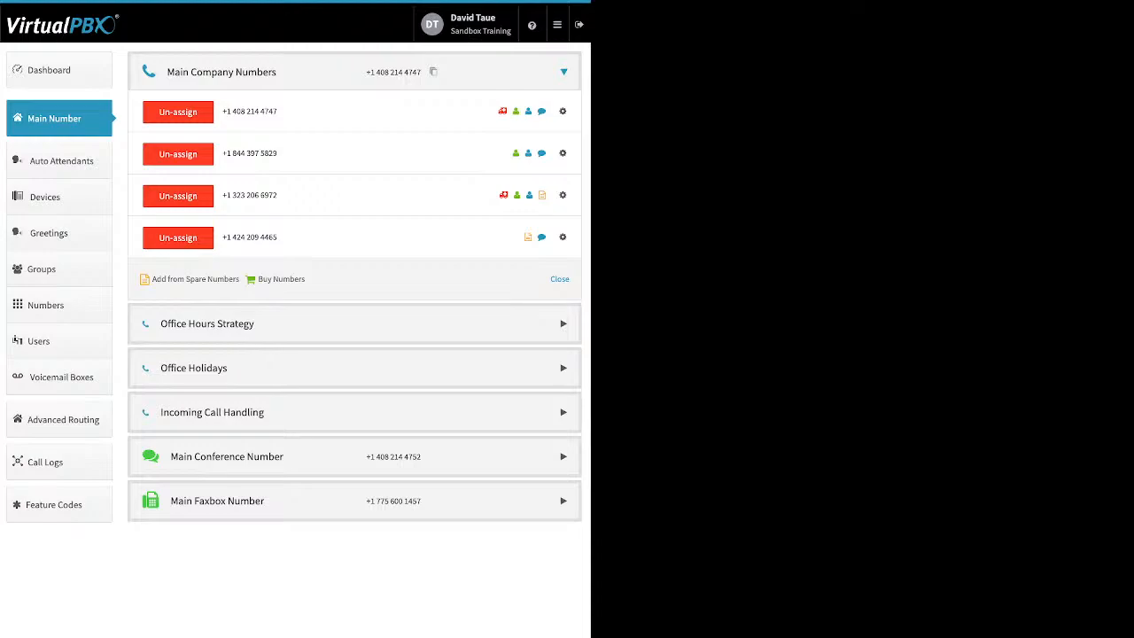
click(181, 242)
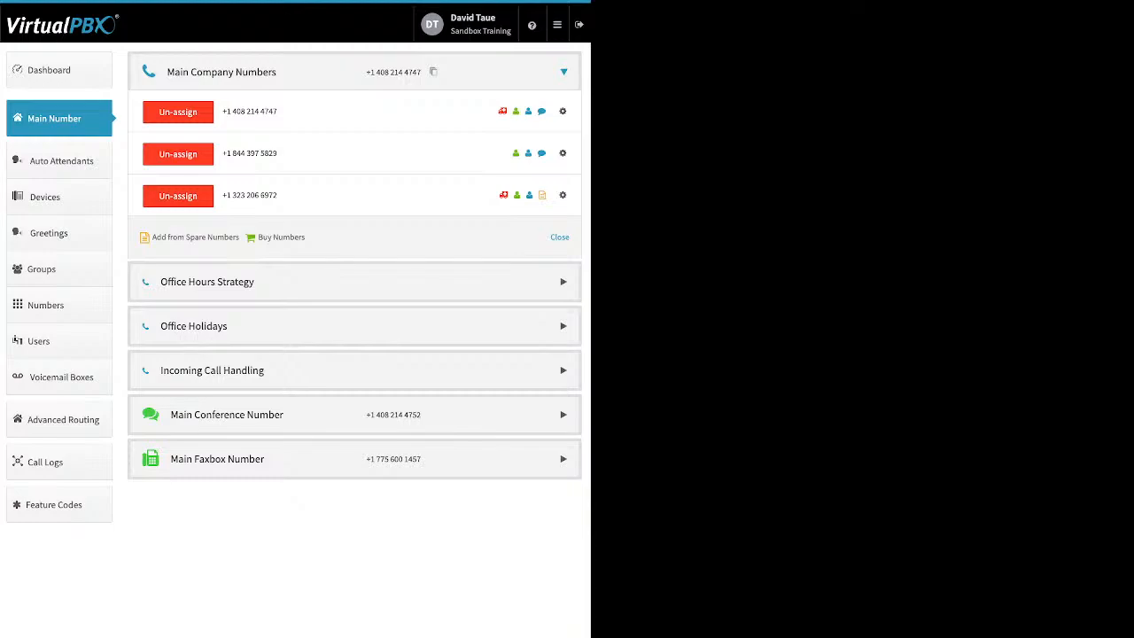
click(195, 238)
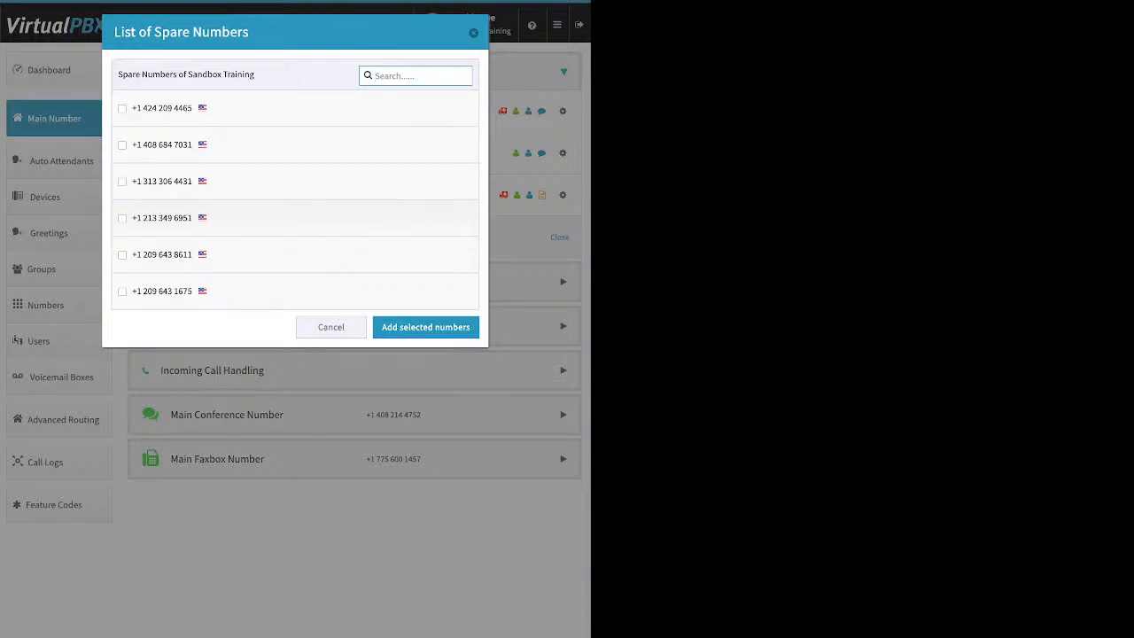
click(331, 328)
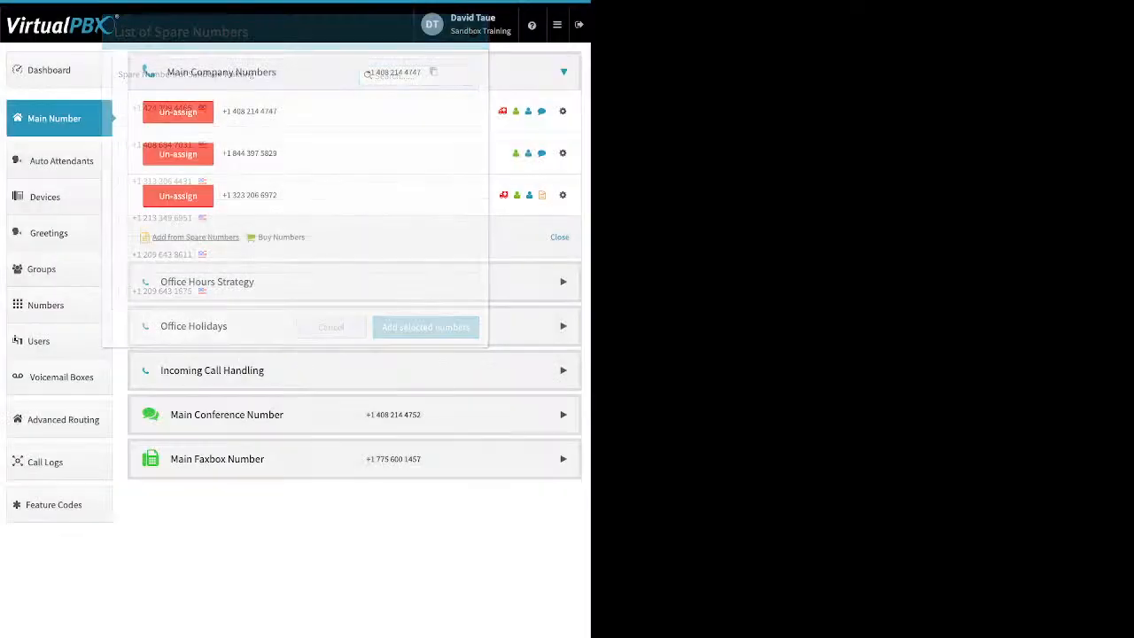
click(280, 237)
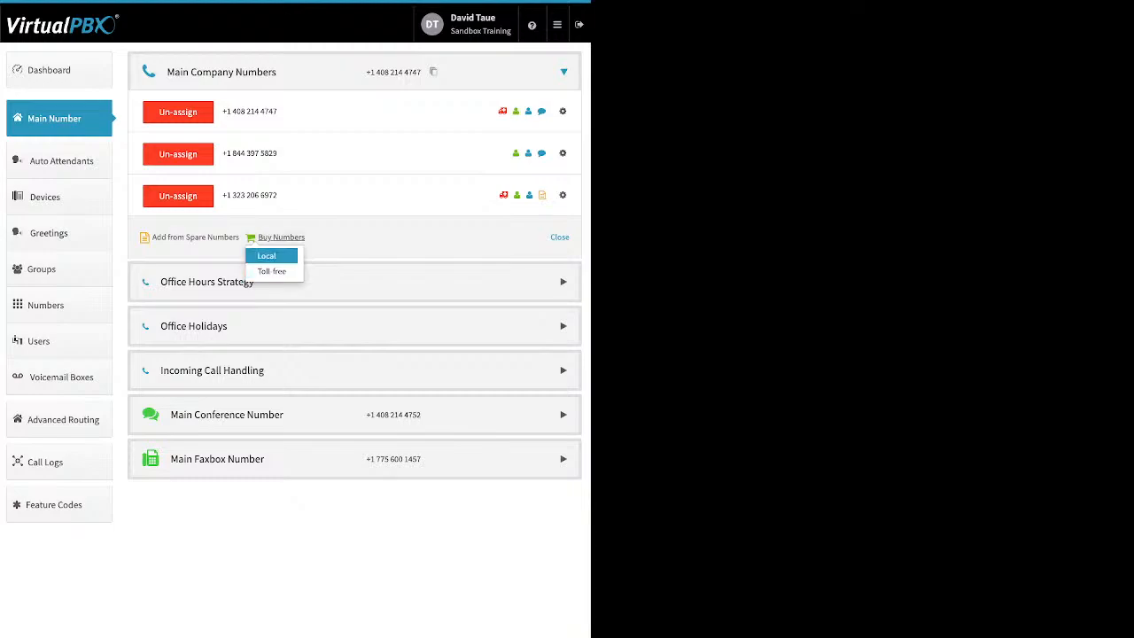
- Buy an 866 toll-free number from the 86* prefix search for the main company numbers
click(271, 271)
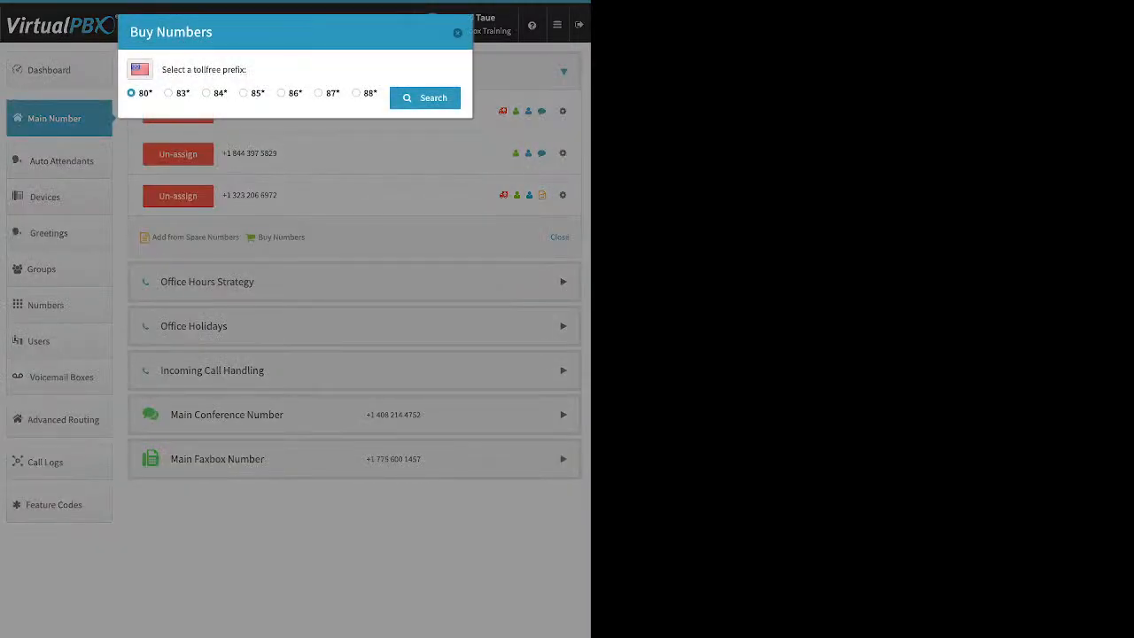
click(281, 93)
click(424, 97)
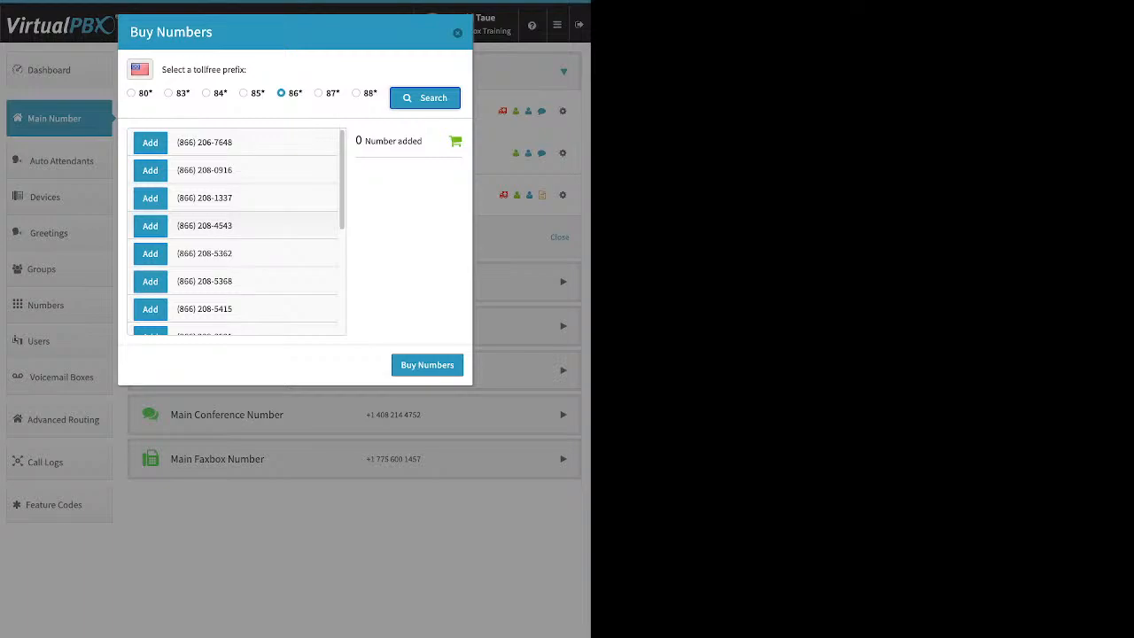
click(150, 226)
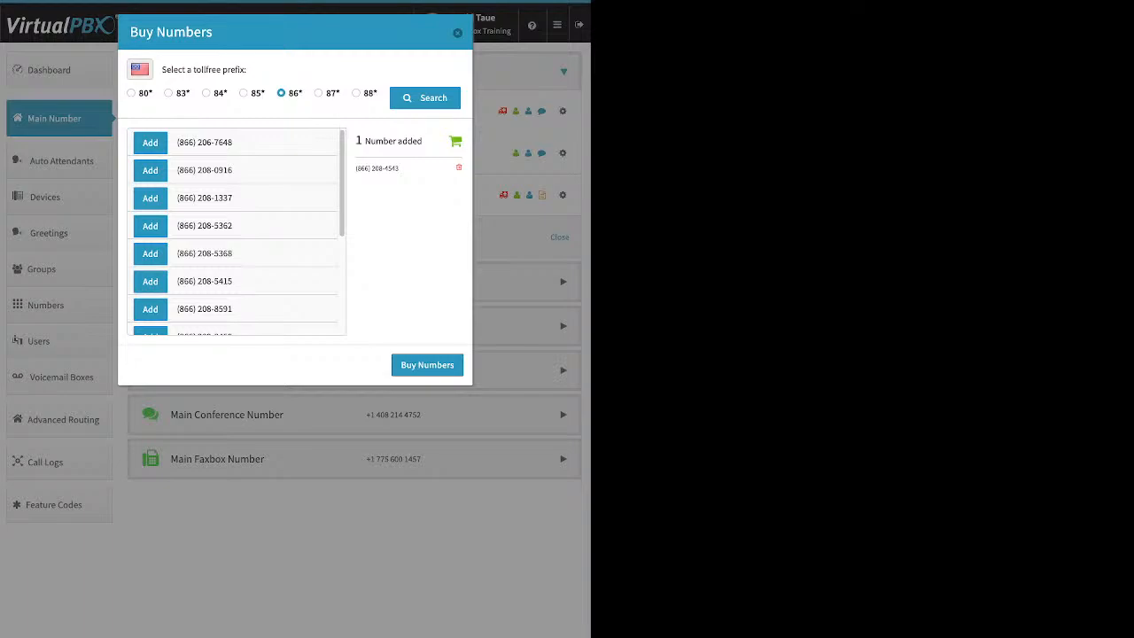
click(427, 365)
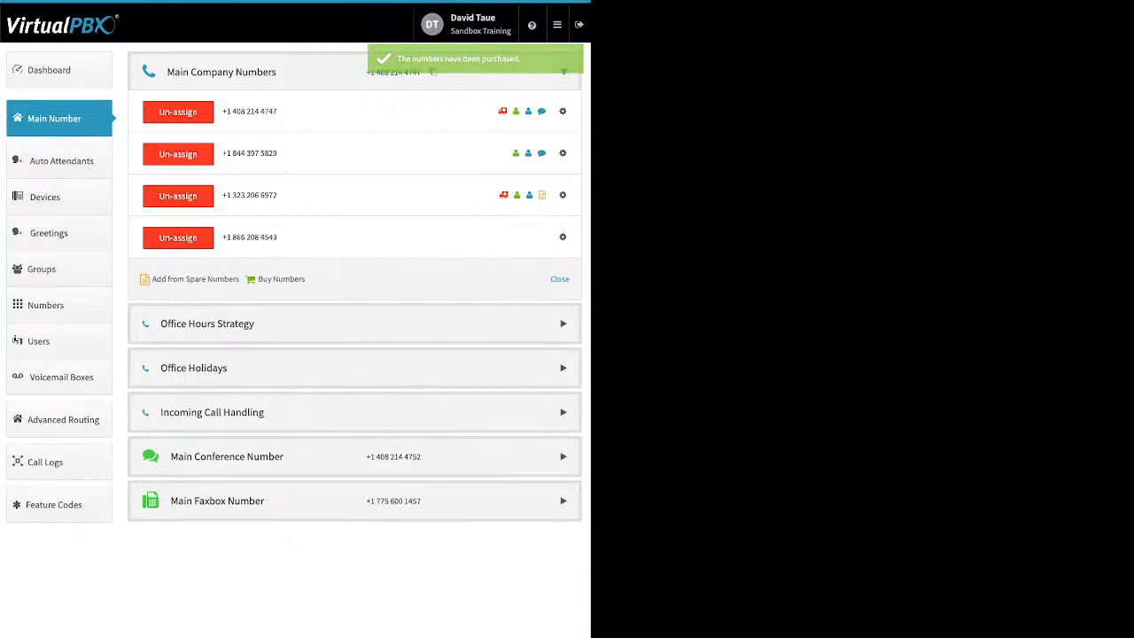
click(281, 278)
- Search local numbers in area code 310, which returns no available numbers
click(267, 298)
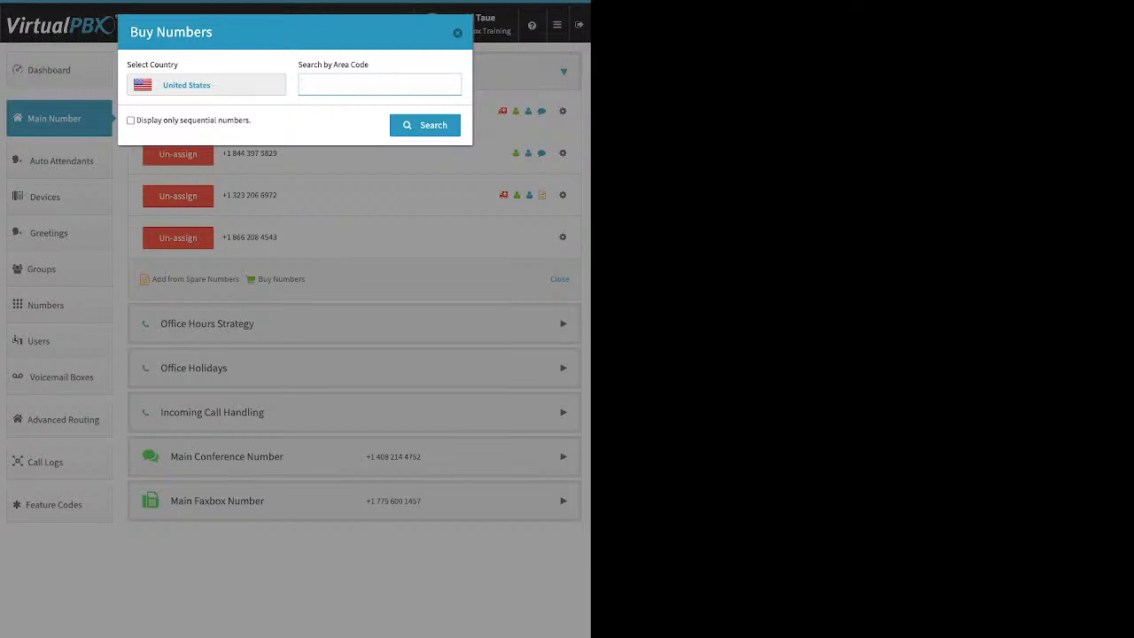
text(310)
key(Return)
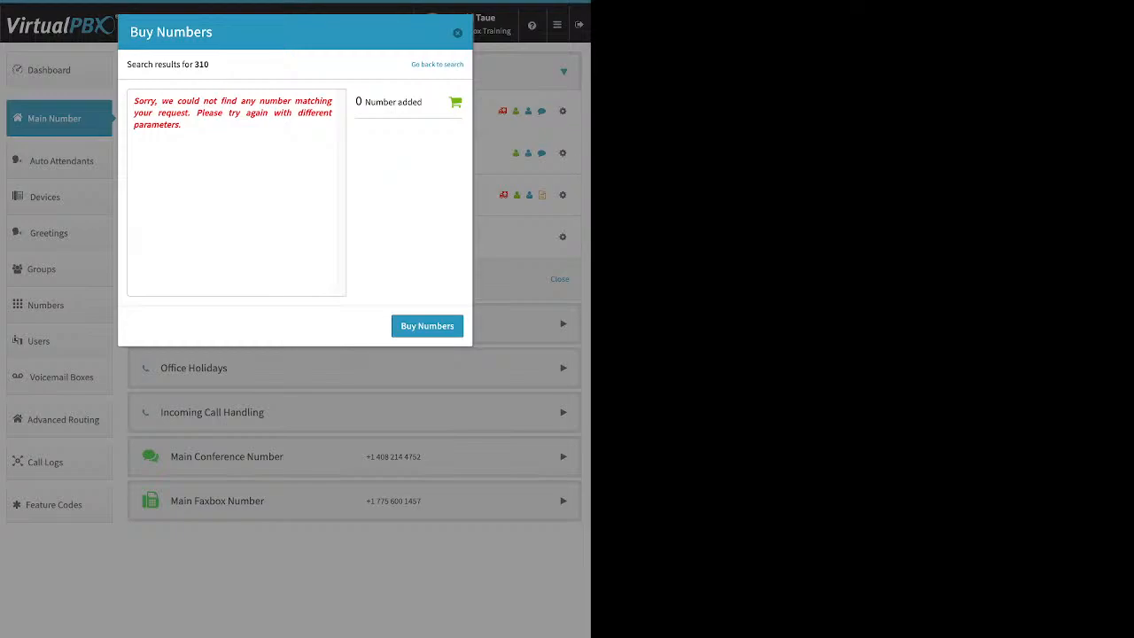
click(437, 65)
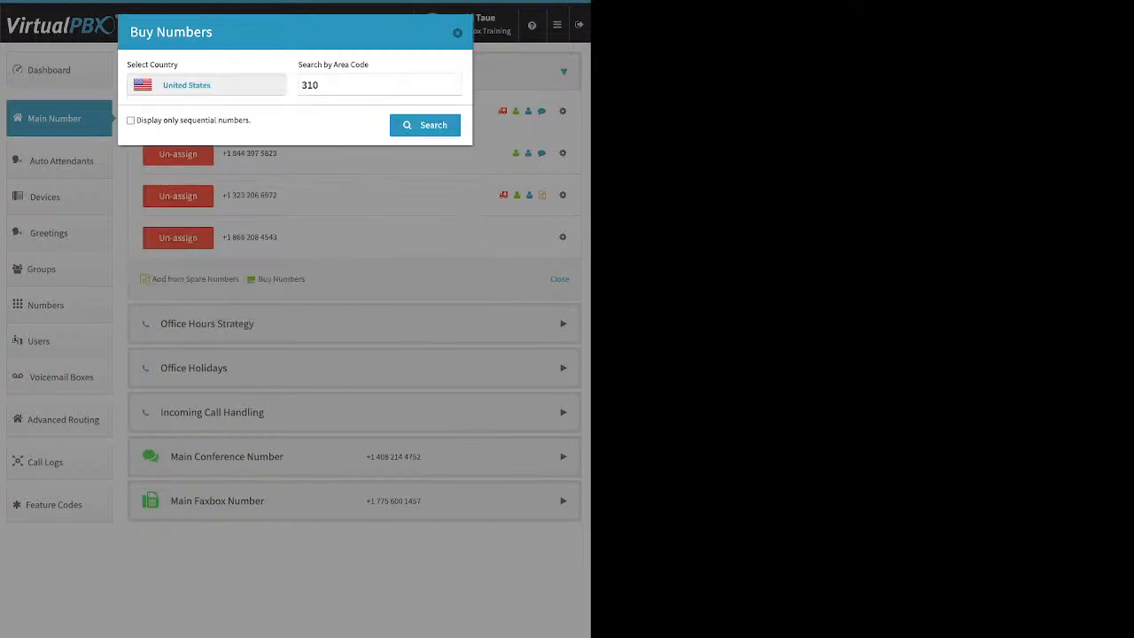
click(354, 85)
key(BackSpace)
key(BackSpace)
key(BackSpace)
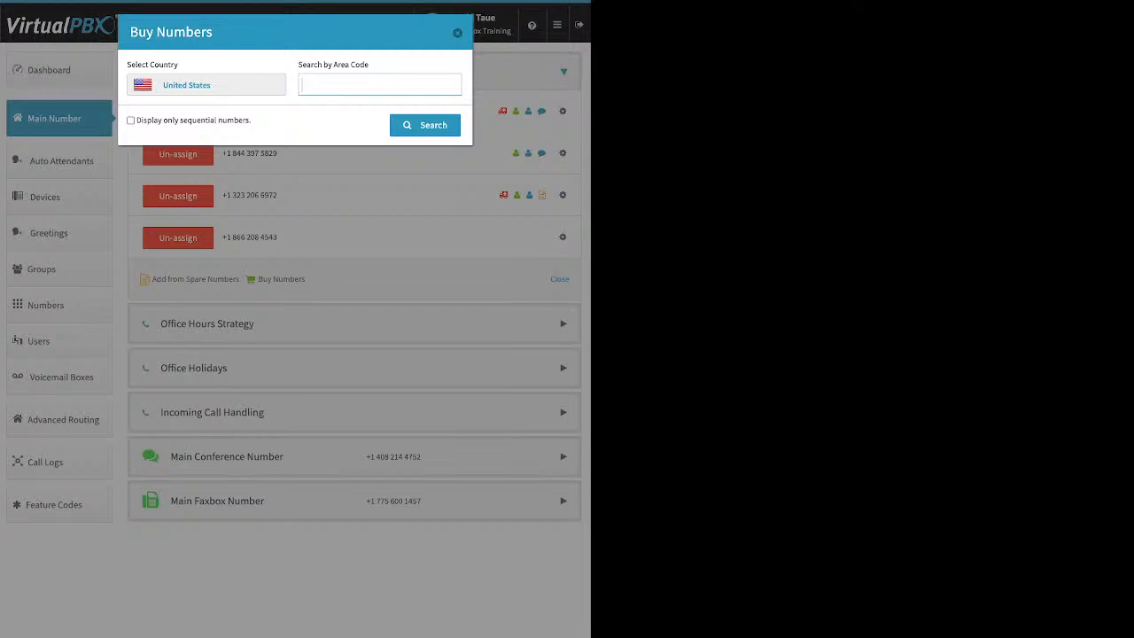
text(424)
key(Return)
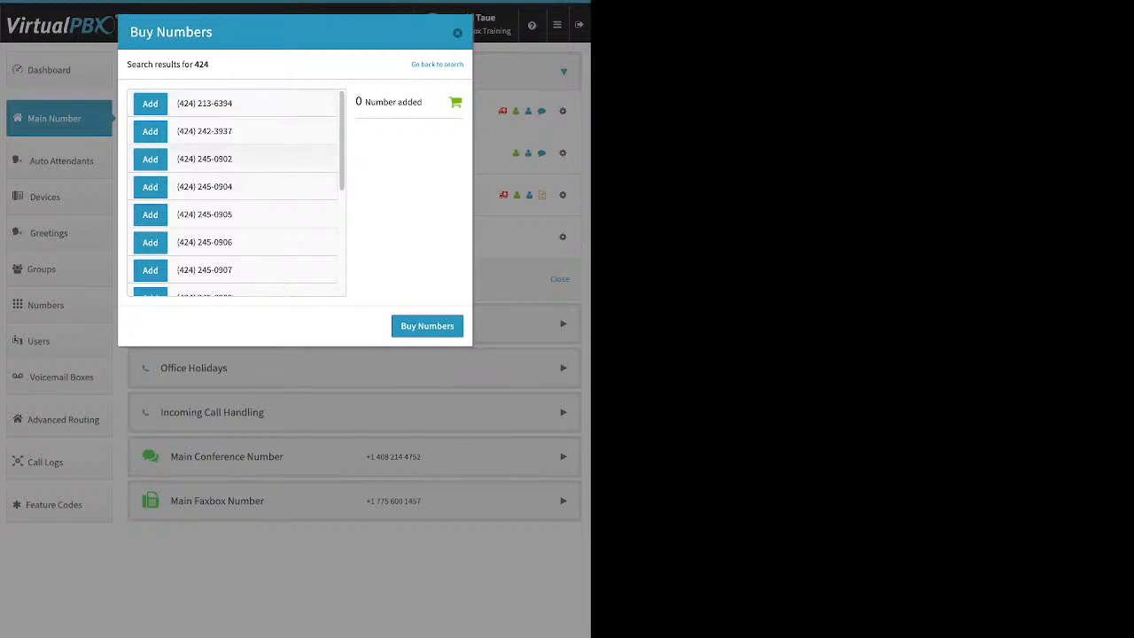
scroll(236, 193, down, 5)
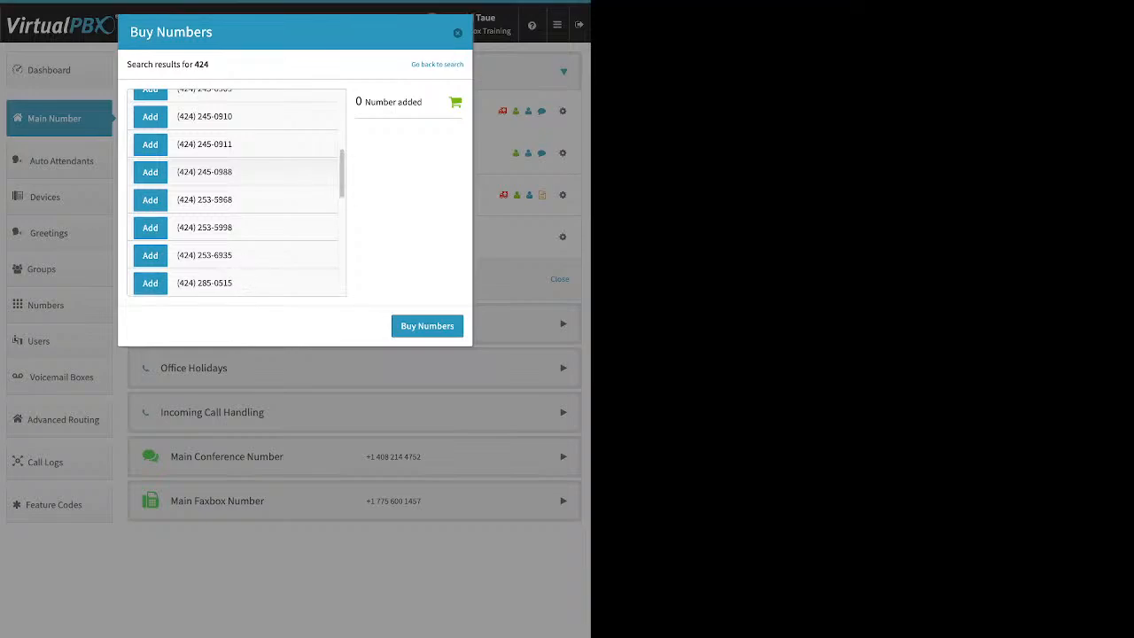
click(150, 172)
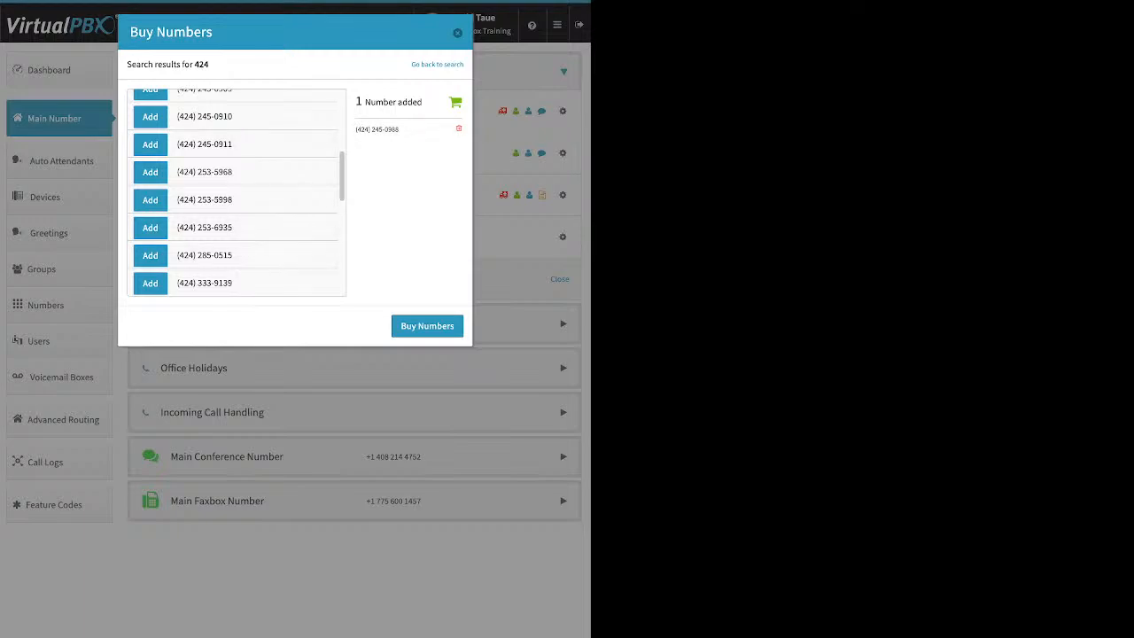
click(427, 326)
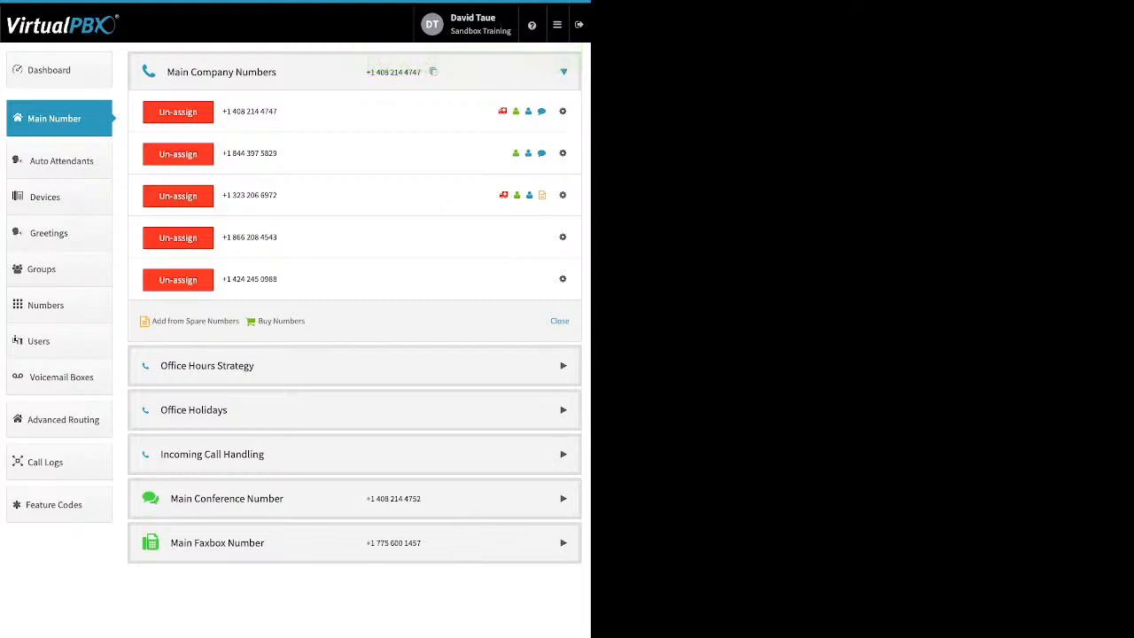
- Turn on inbound caller ID name for the 866 toll-free number
click(563, 236)
click(522, 261)
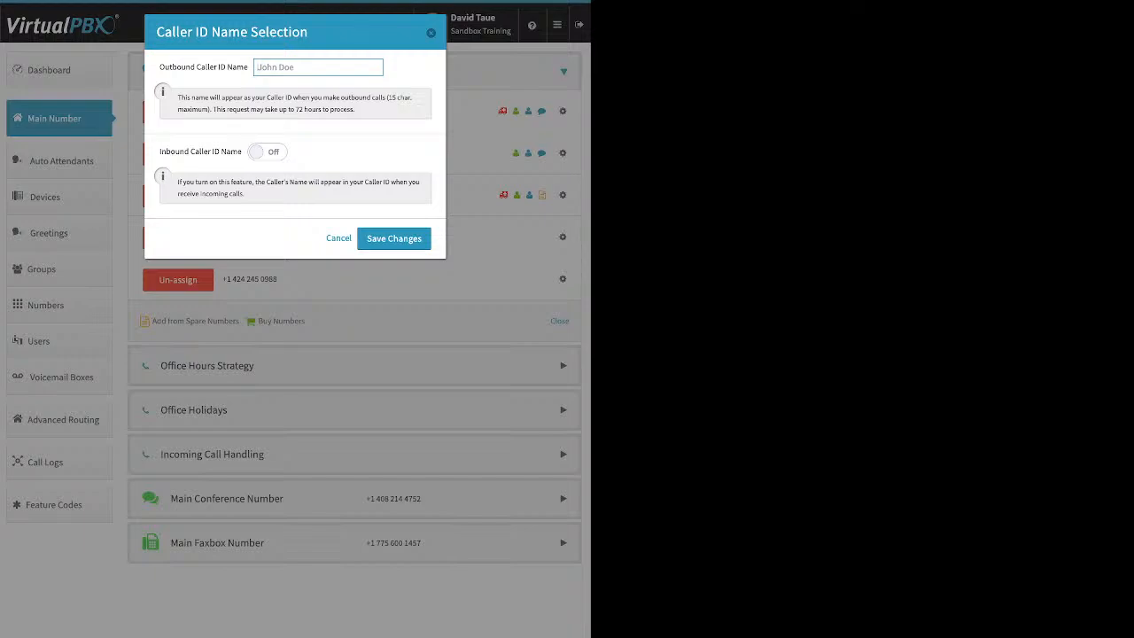
click(267, 152)
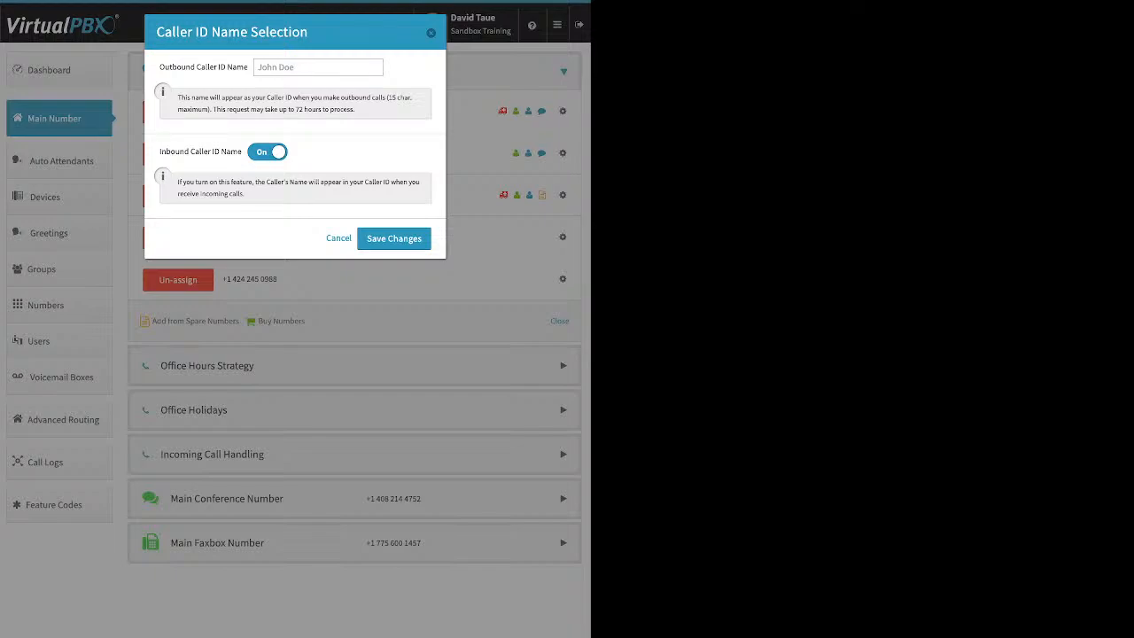
click(431, 32)
- Close the 866 number's e911 and prepend forms unchanged, then un-assign it from Main Company Numbers
click(563, 237)
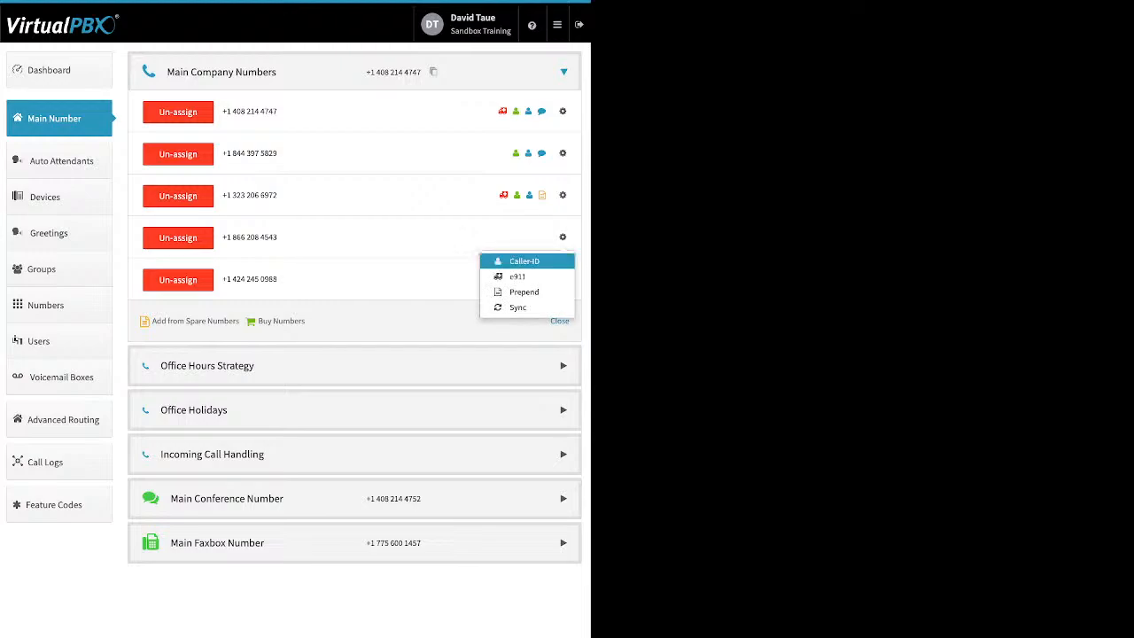
click(521, 273)
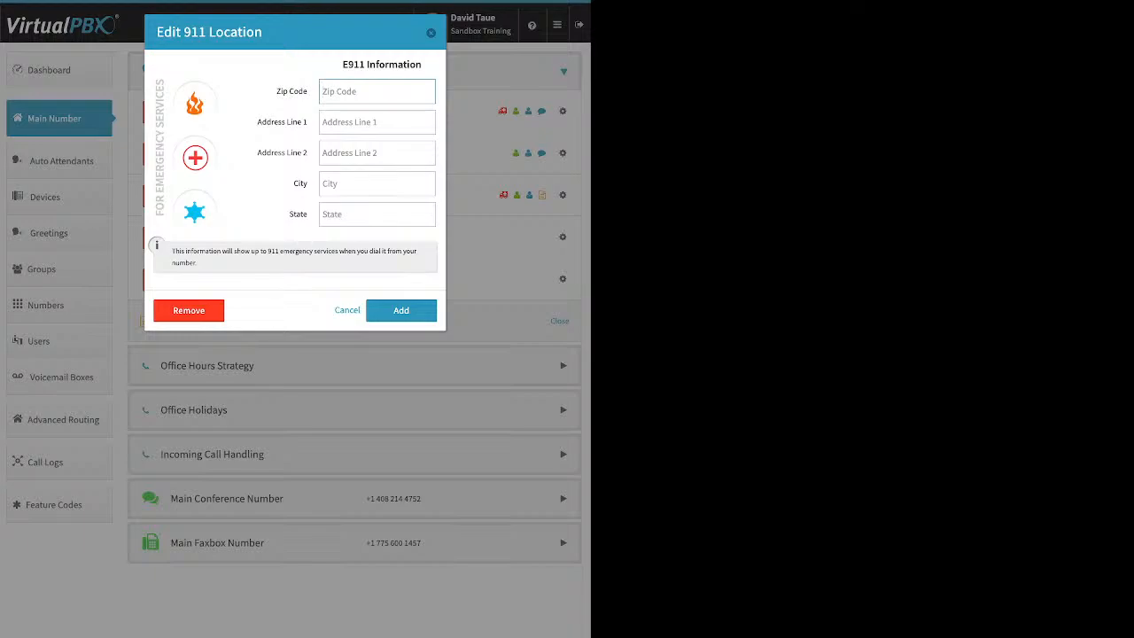
key(Escape)
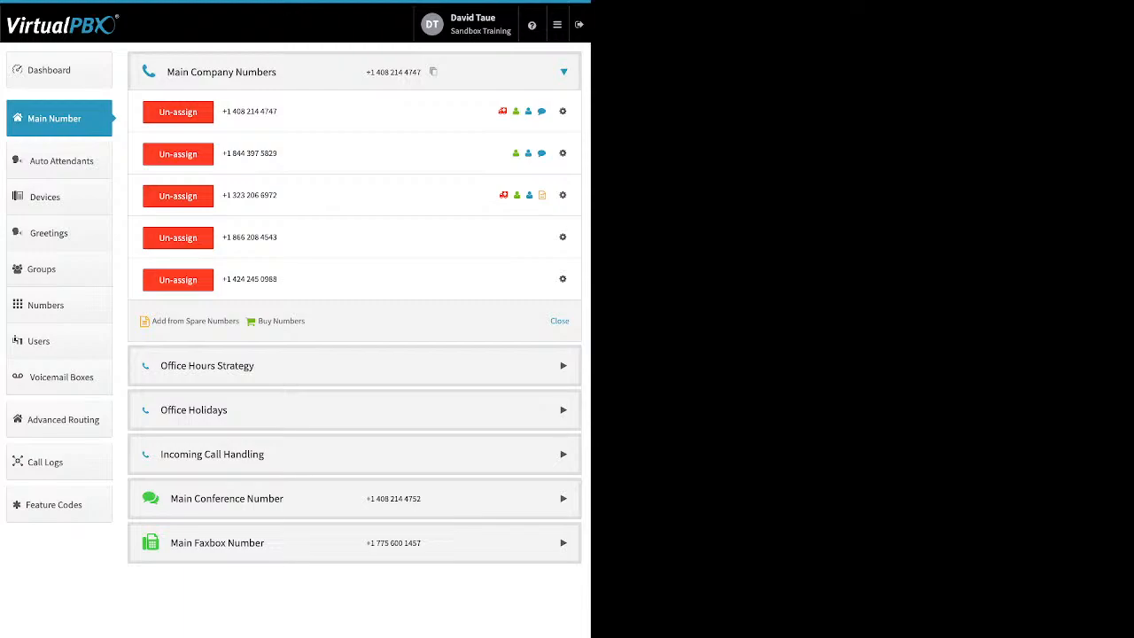
click(563, 237)
click(525, 292)
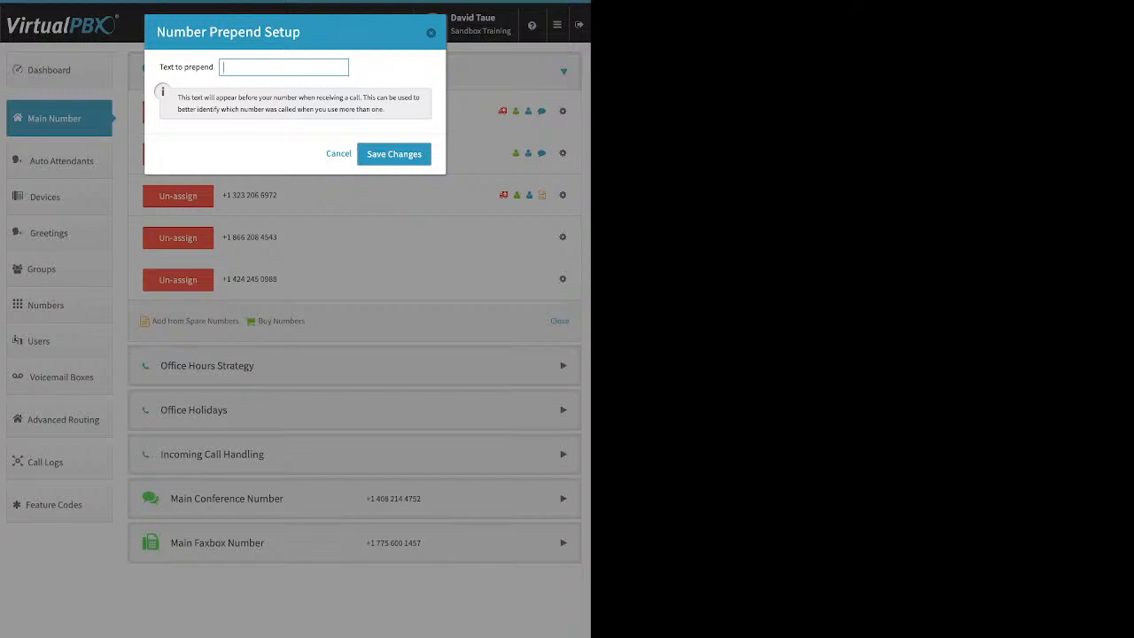
key(Escape)
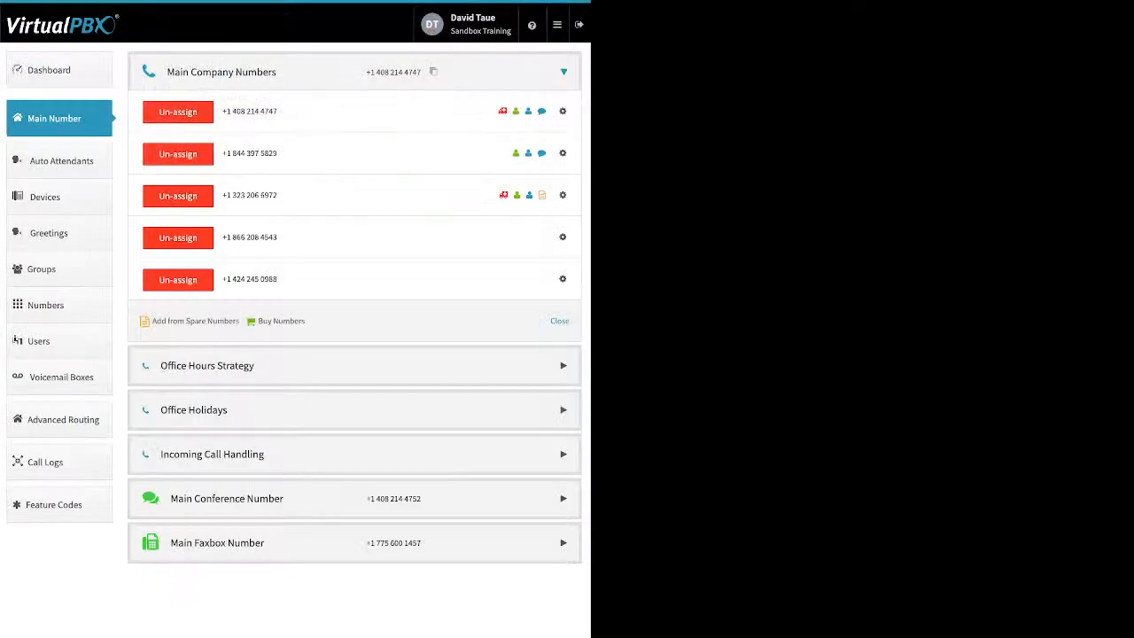
click(178, 238)
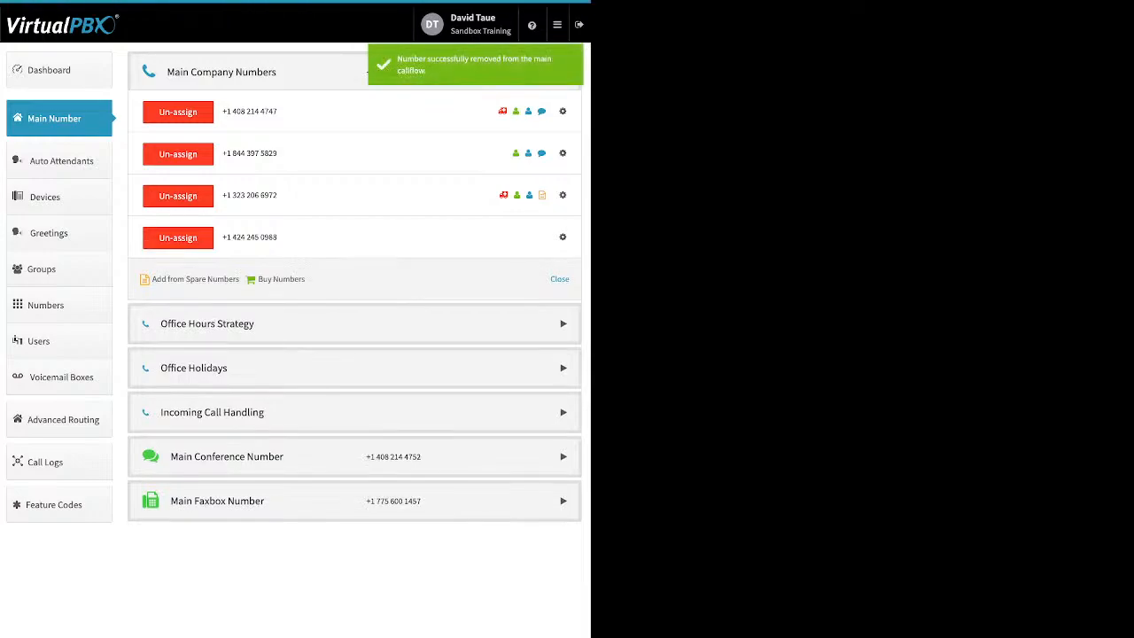
click(207, 323)
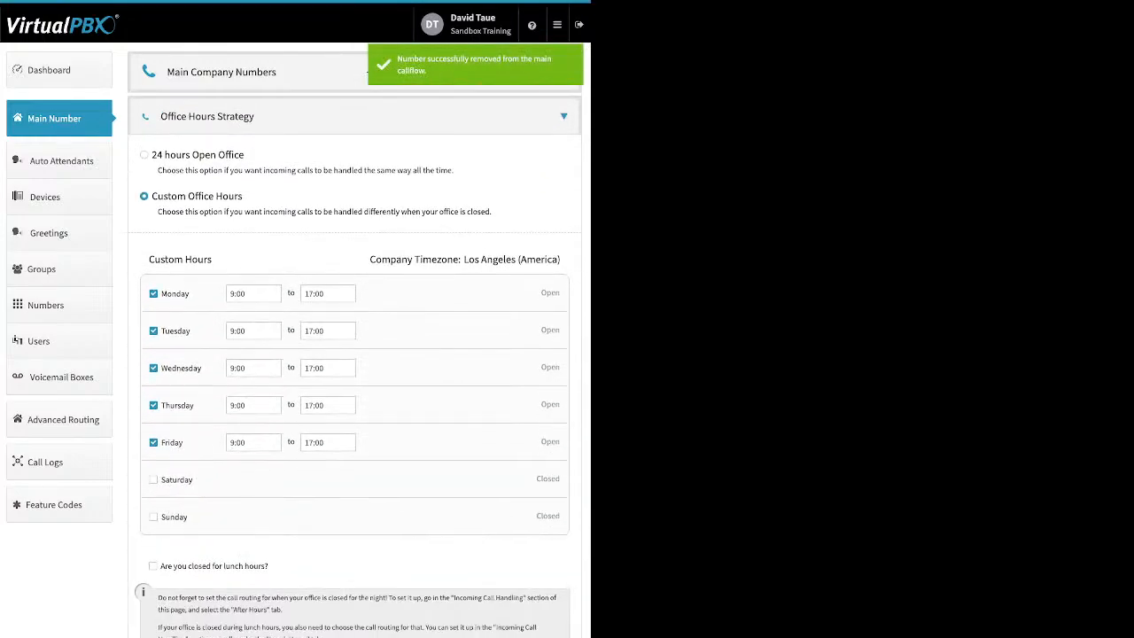
- Review the 24-hour and Custom Office Hours options, keeping Monday at 9:00–17:00
drag(244, 154, 165, 154)
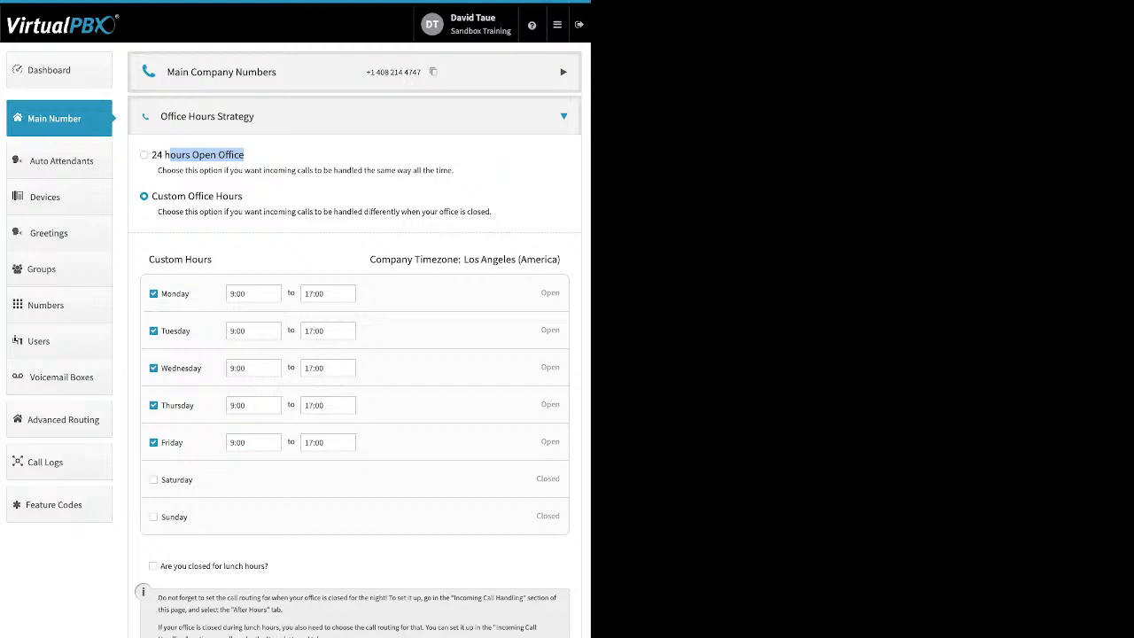
click(274, 156)
drag(244, 195, 170, 196)
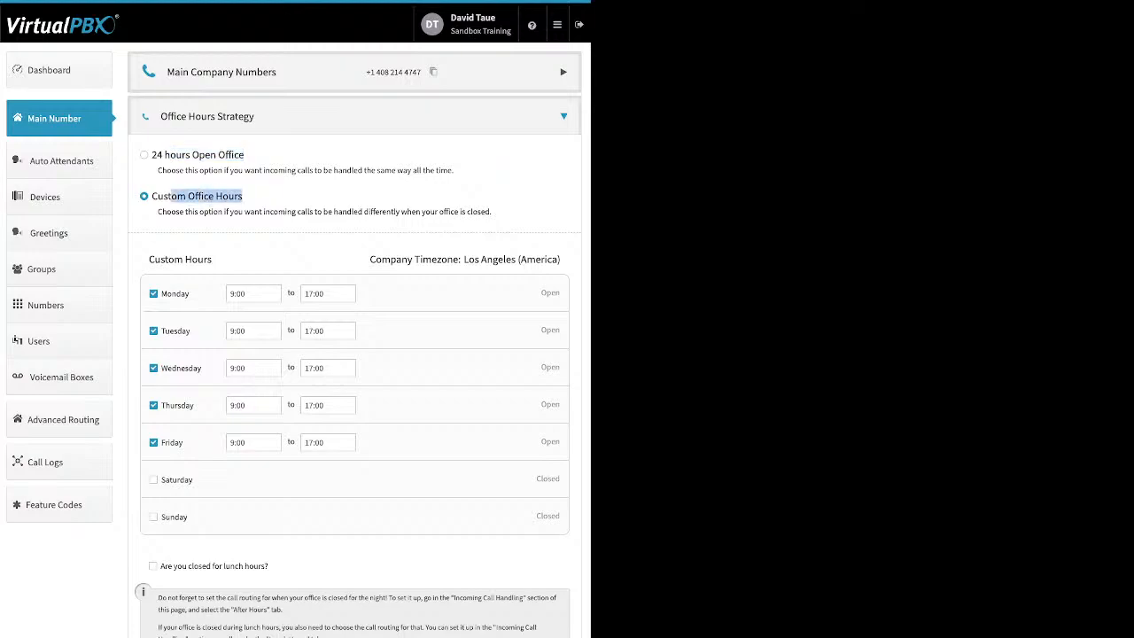
drag(191, 293, 164, 293)
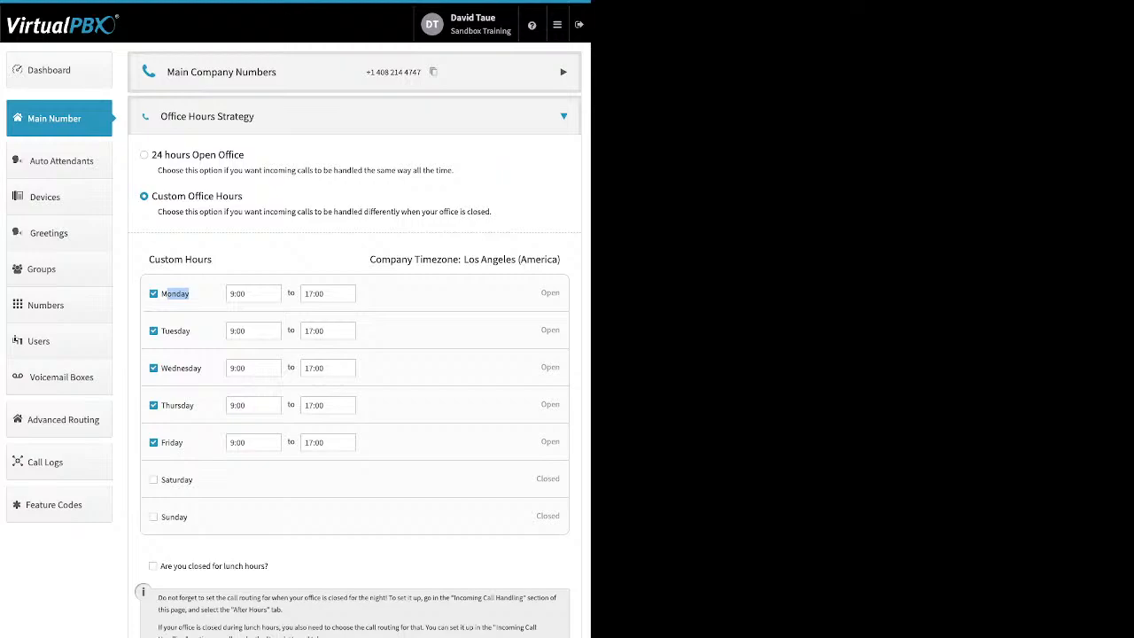
click(254, 293)
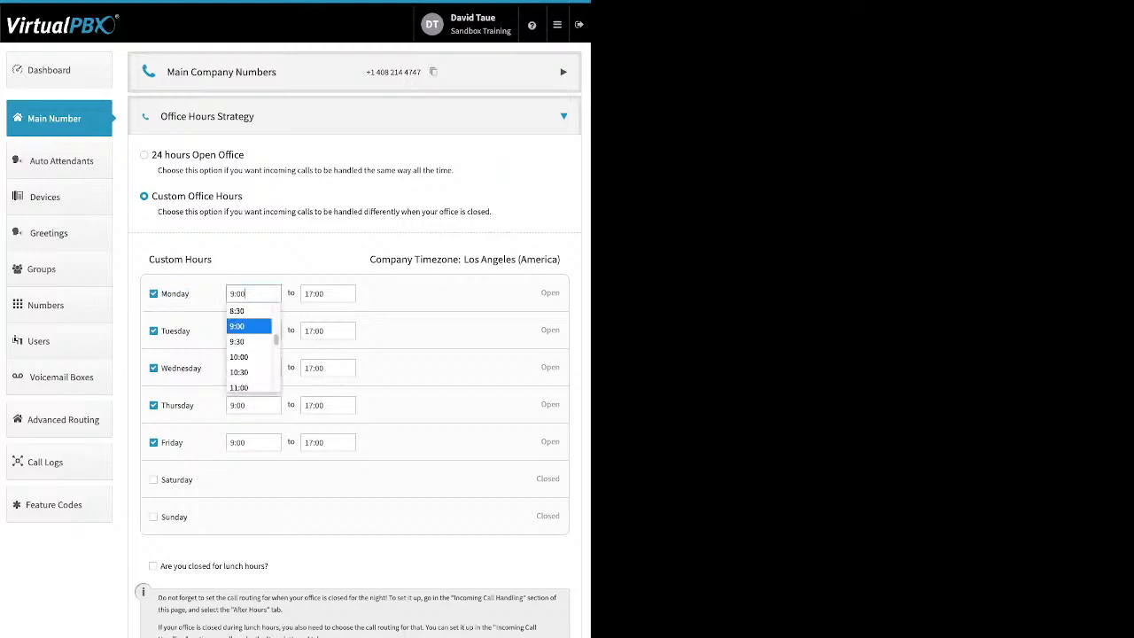
click(306, 293)
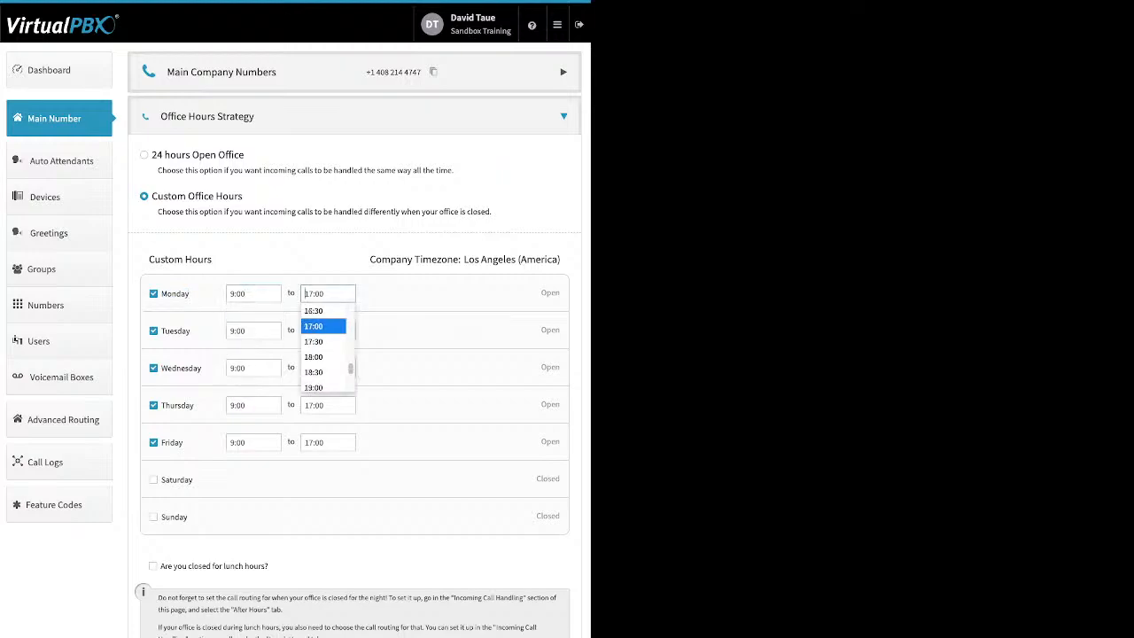
click(324, 326)
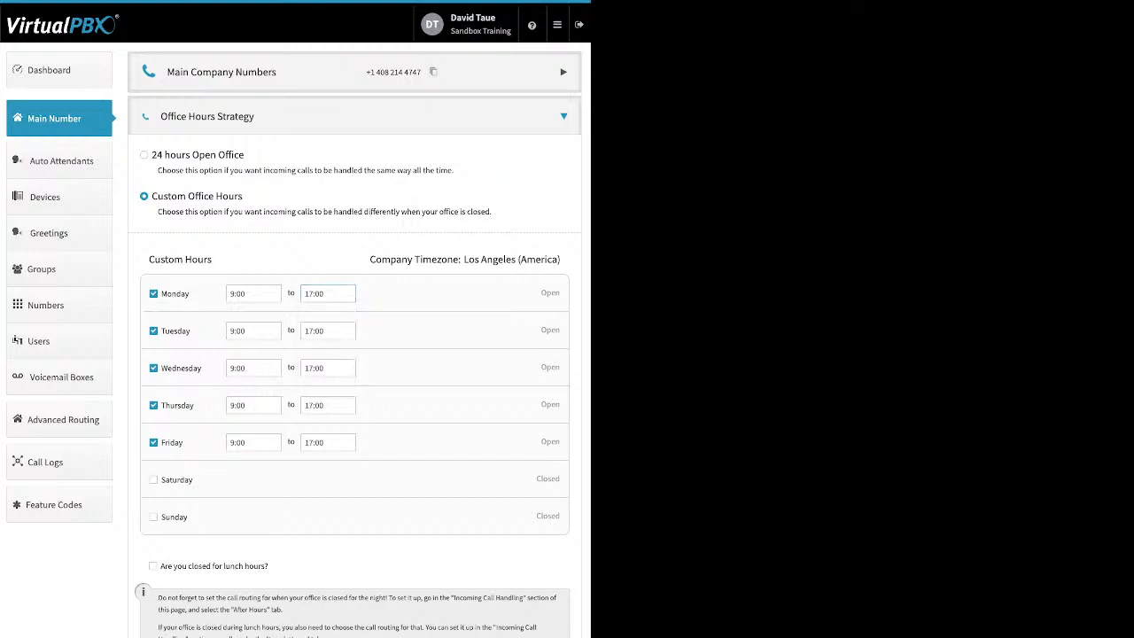
- Mark the office as closed for lunch from 11:00 to 11:30
drag(269, 565, 164, 565)
click(305, 565)
click(152, 565)
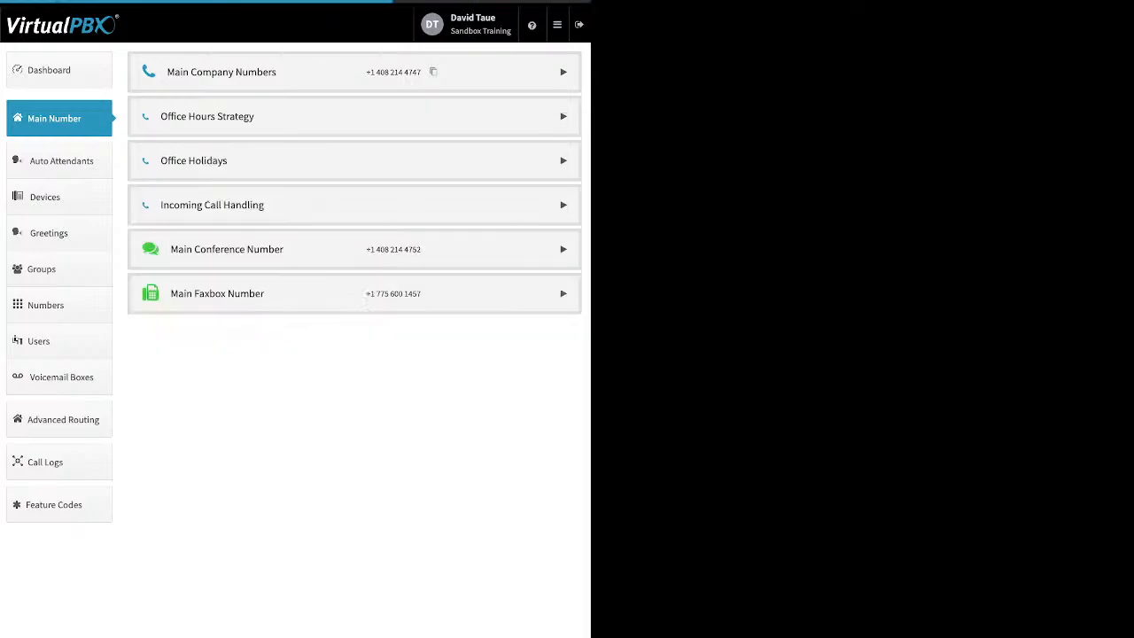
click(354, 160)
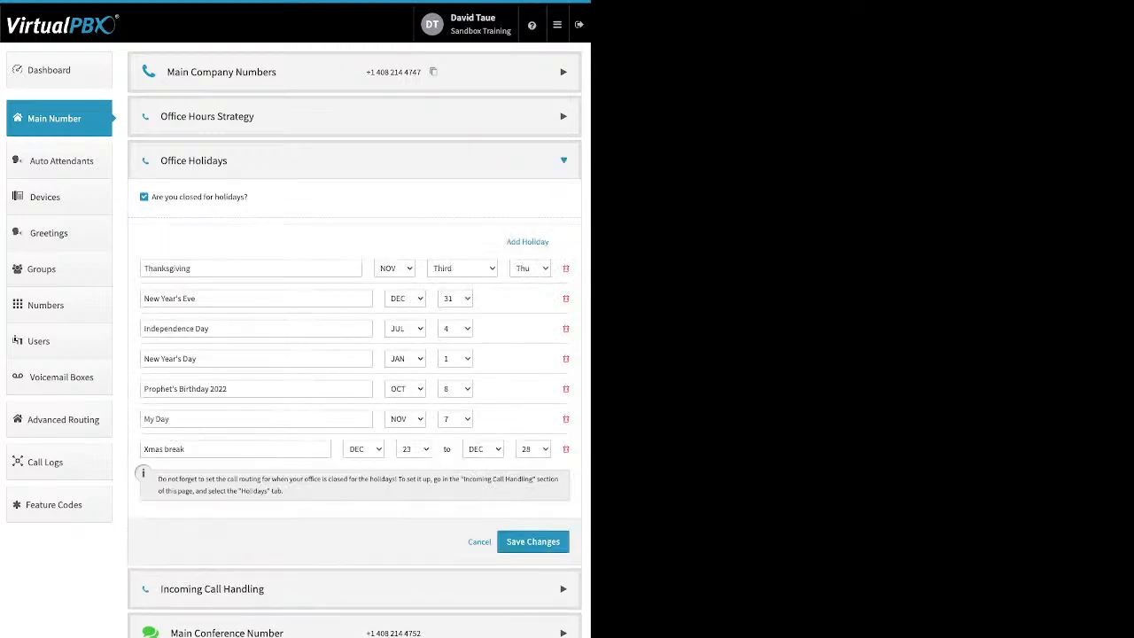
drag(249, 197, 163, 197)
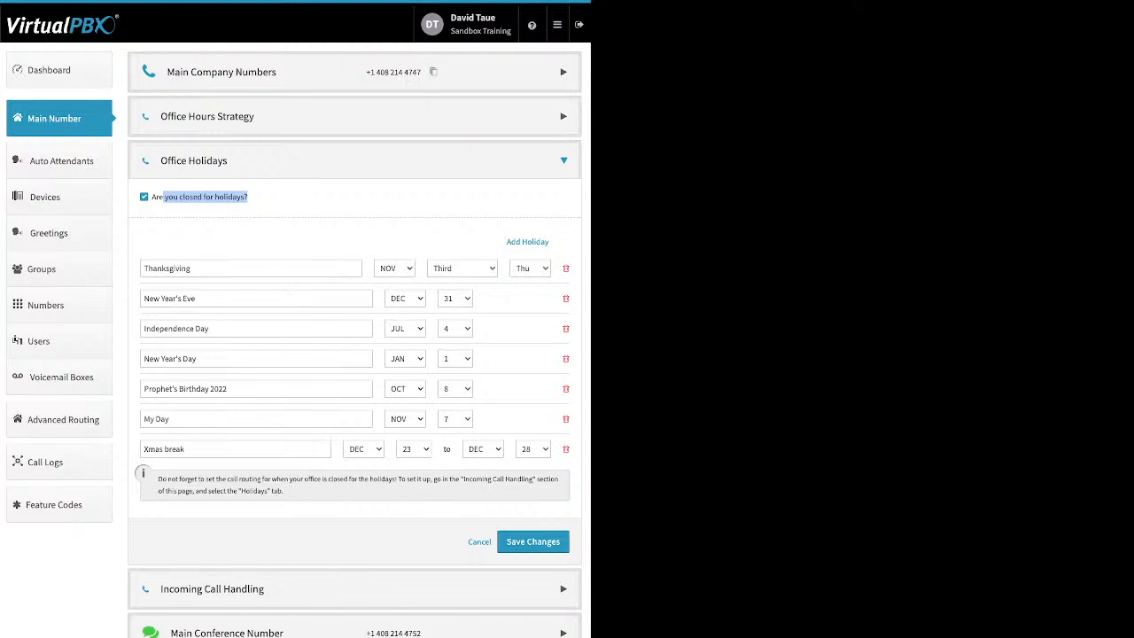
click(276, 202)
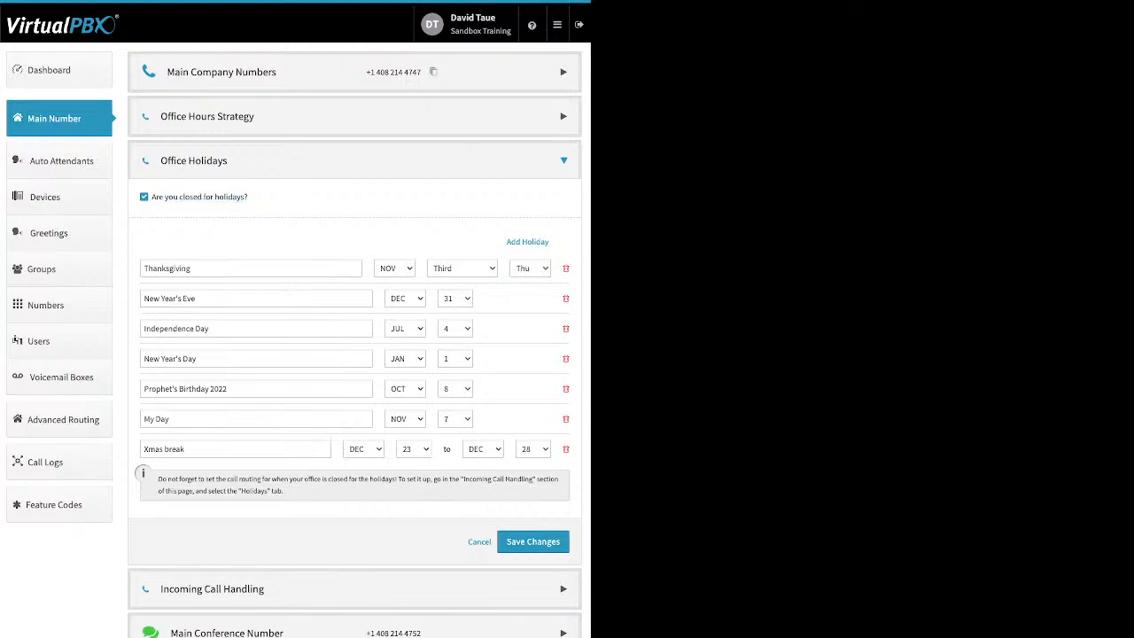
drag(506, 242, 548, 241)
click(540, 242)
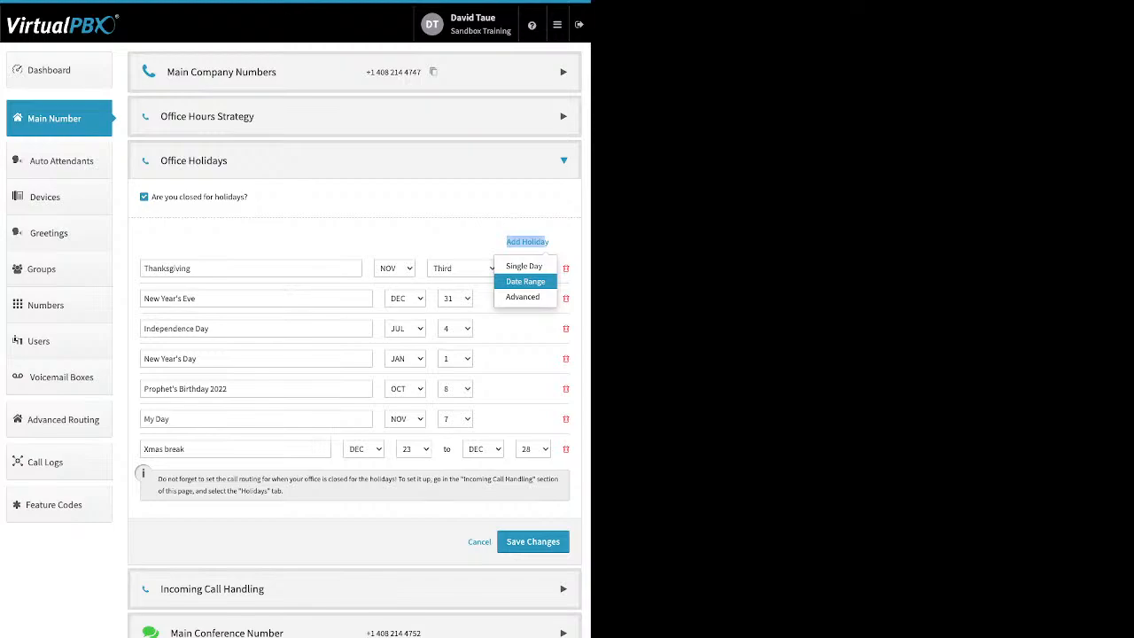
click(523, 343)
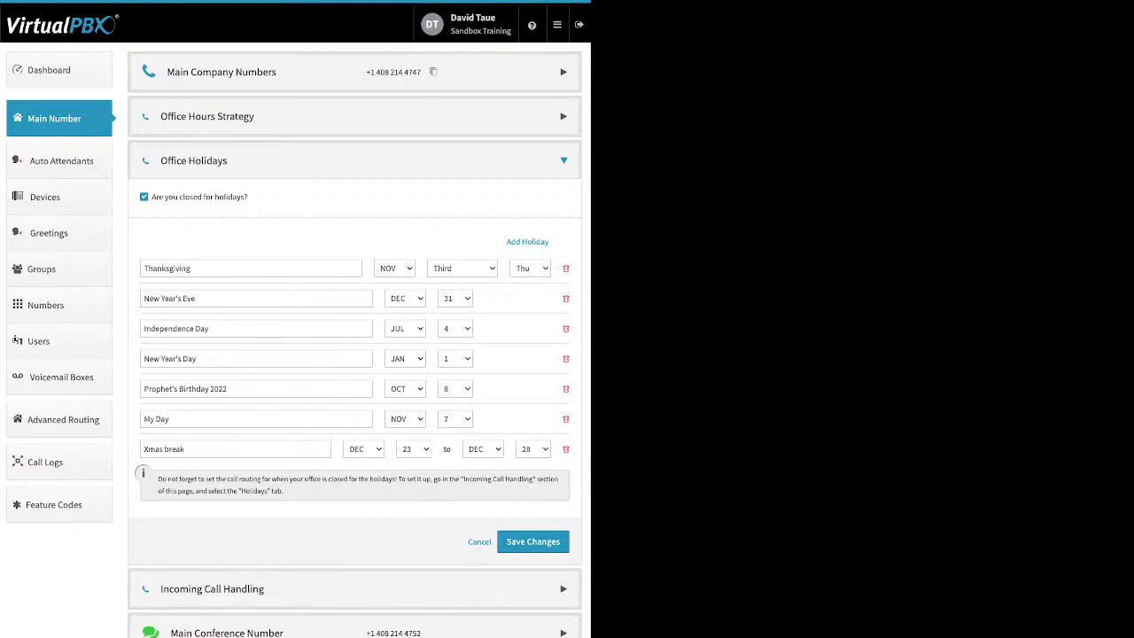
drag(197, 298, 143, 299)
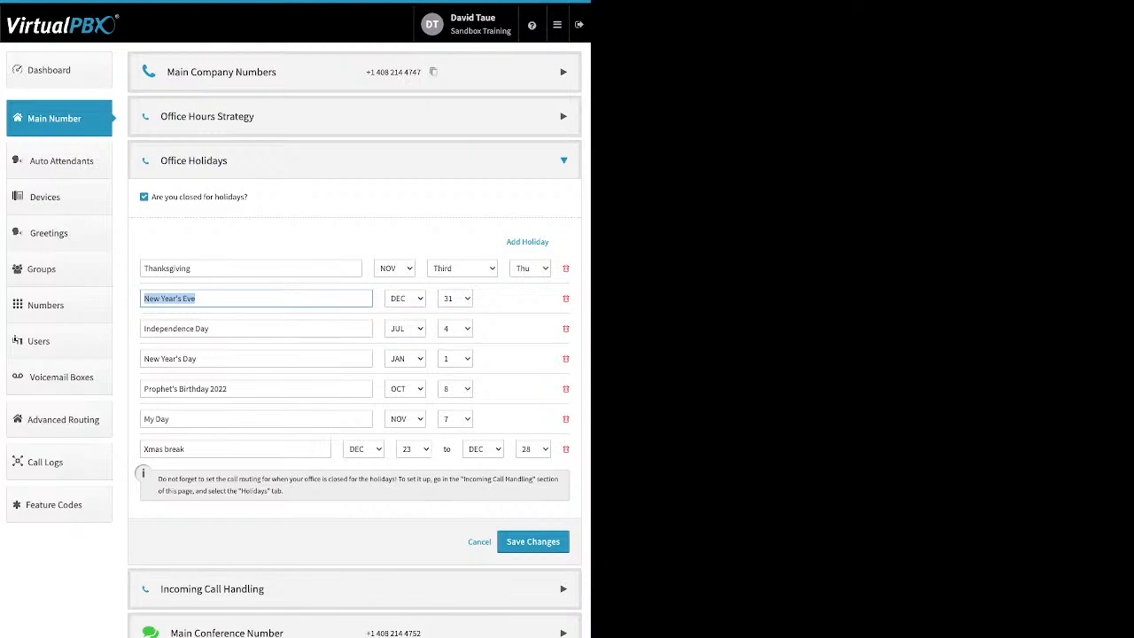
triple_click(164, 449)
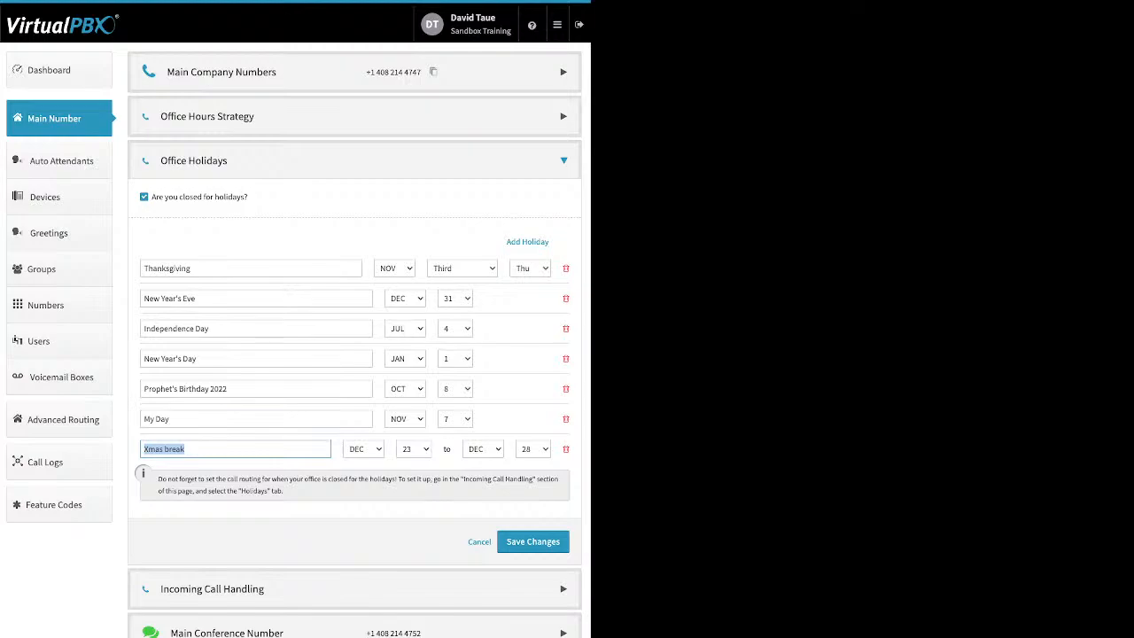
drag(195, 268, 142, 269)
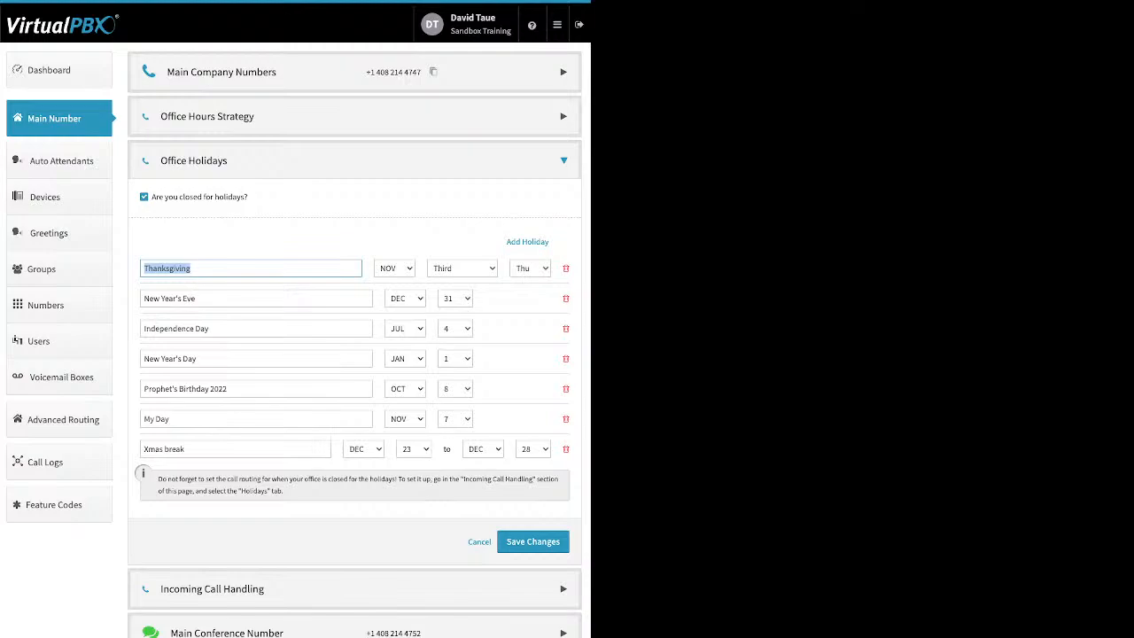
click(479, 541)
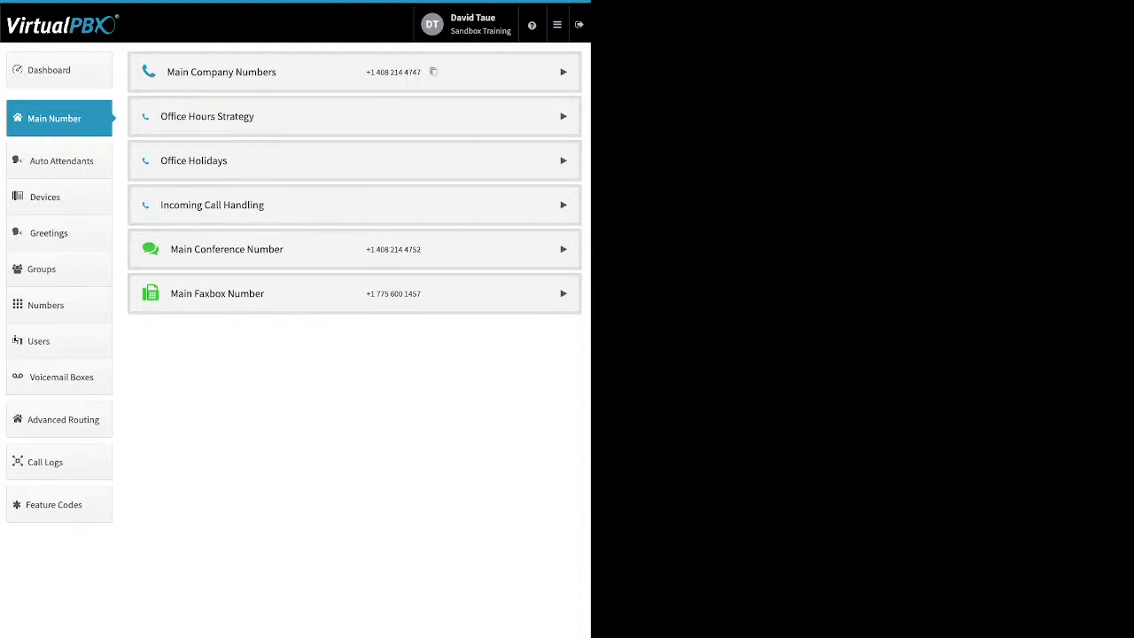
click(211, 205)
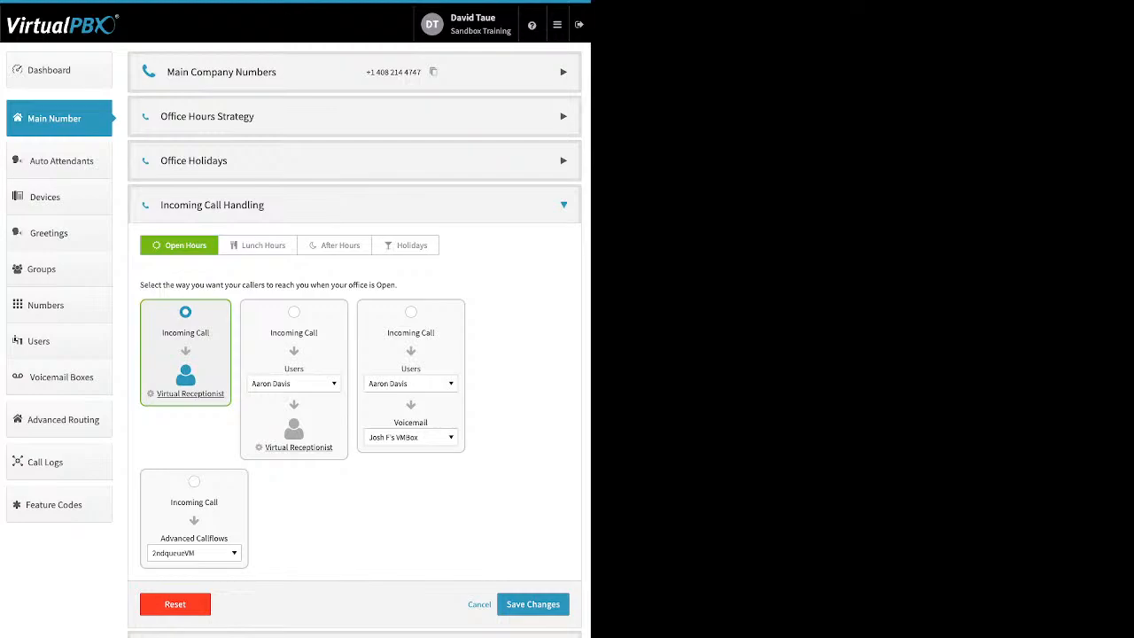
- Step through the Lunch, After Hours and Holidays call handling tabs, ending on Open Hours
click(258, 245)
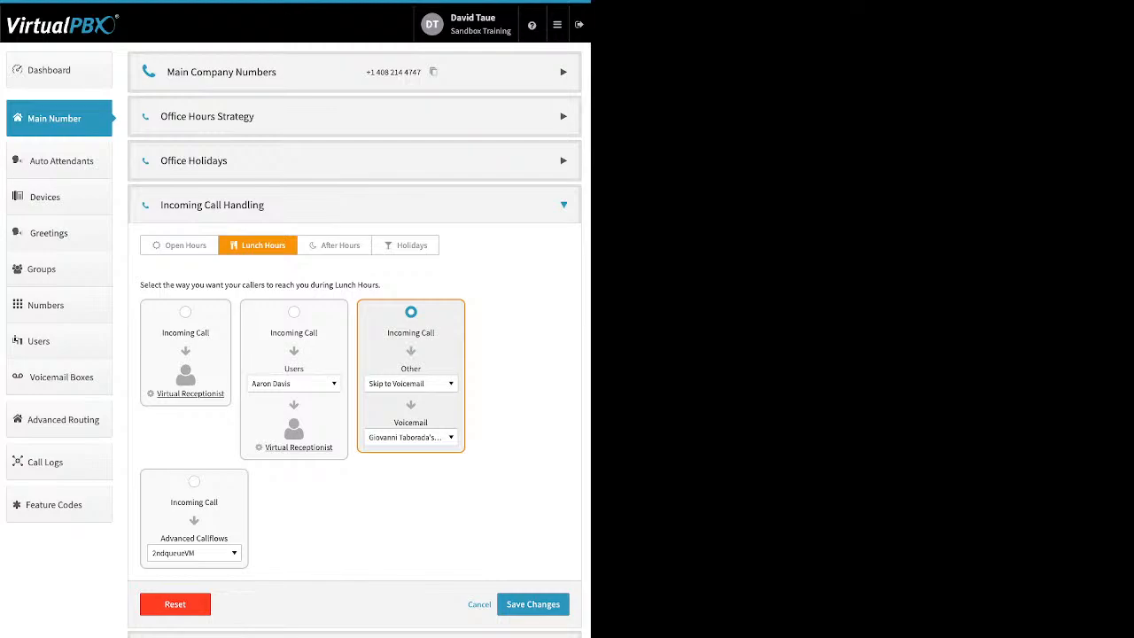
click(334, 245)
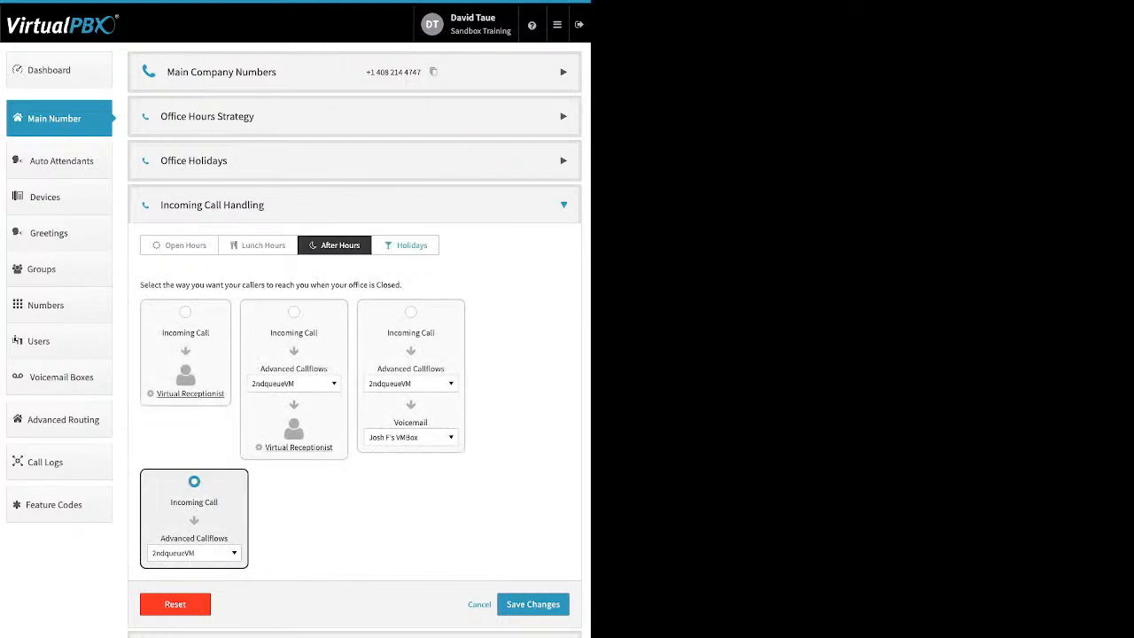
click(406, 246)
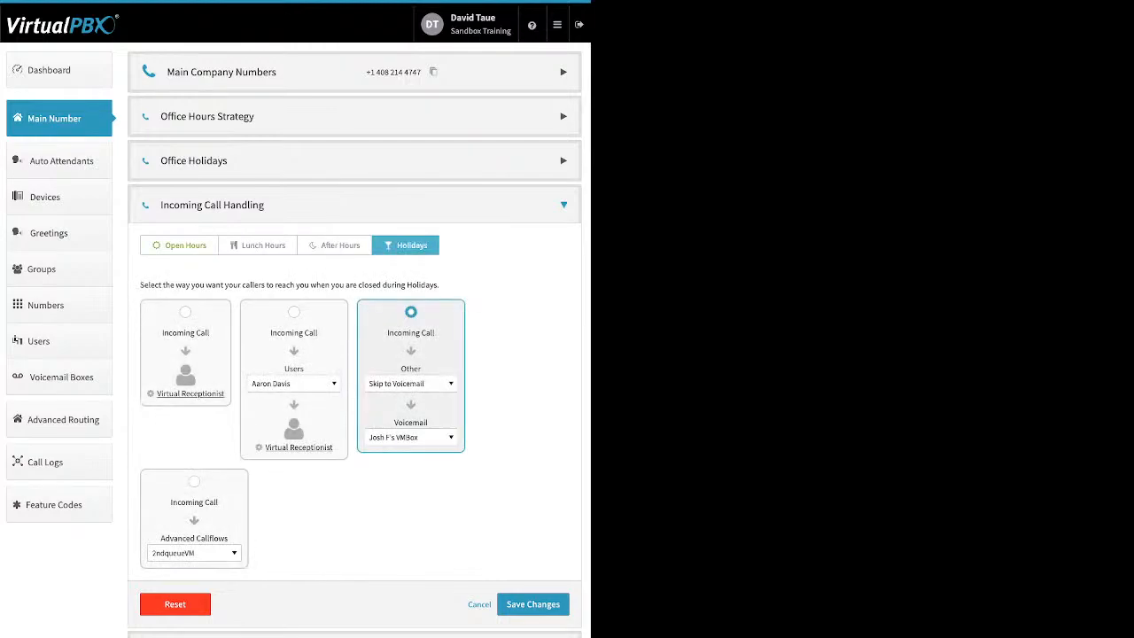
click(180, 245)
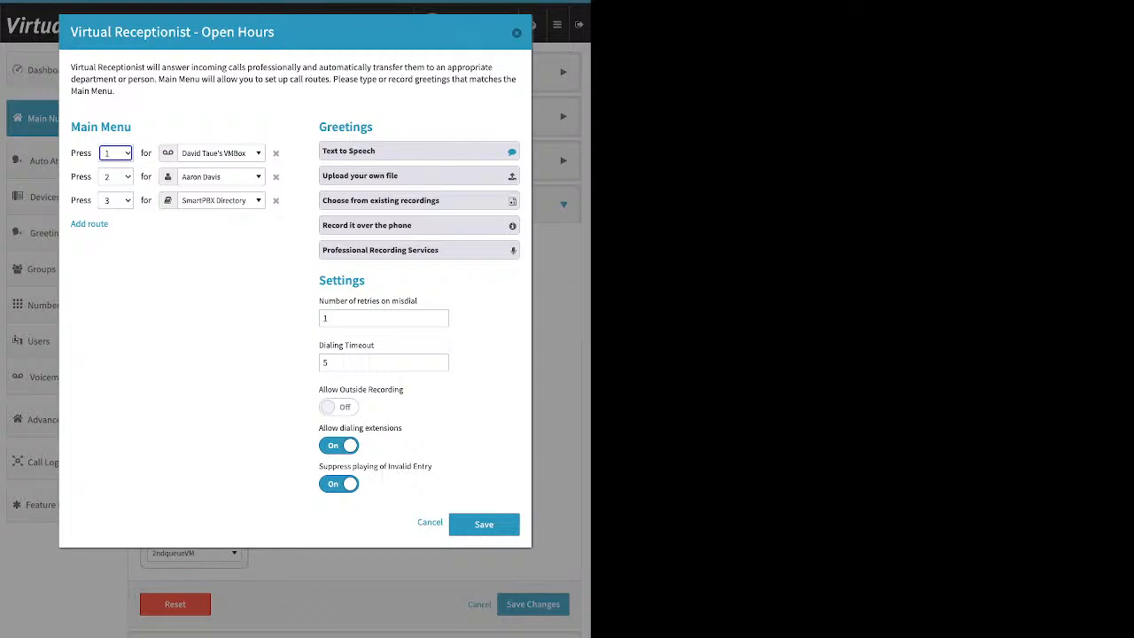
- Add a fourth Open Hours route sending Default presses to SmartPBX Directory
click(89, 224)
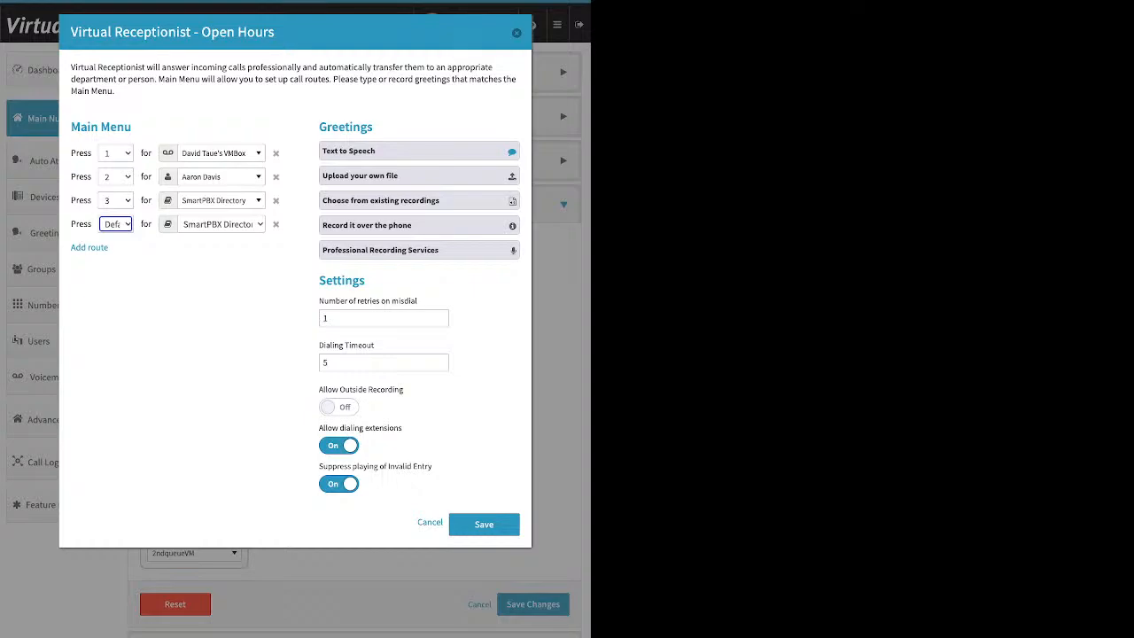
click(222, 153)
- Browse key 1's destination groups, callflows and voicemail boxes, keeping its current voicemail box
scroll(238, 279, up, 15)
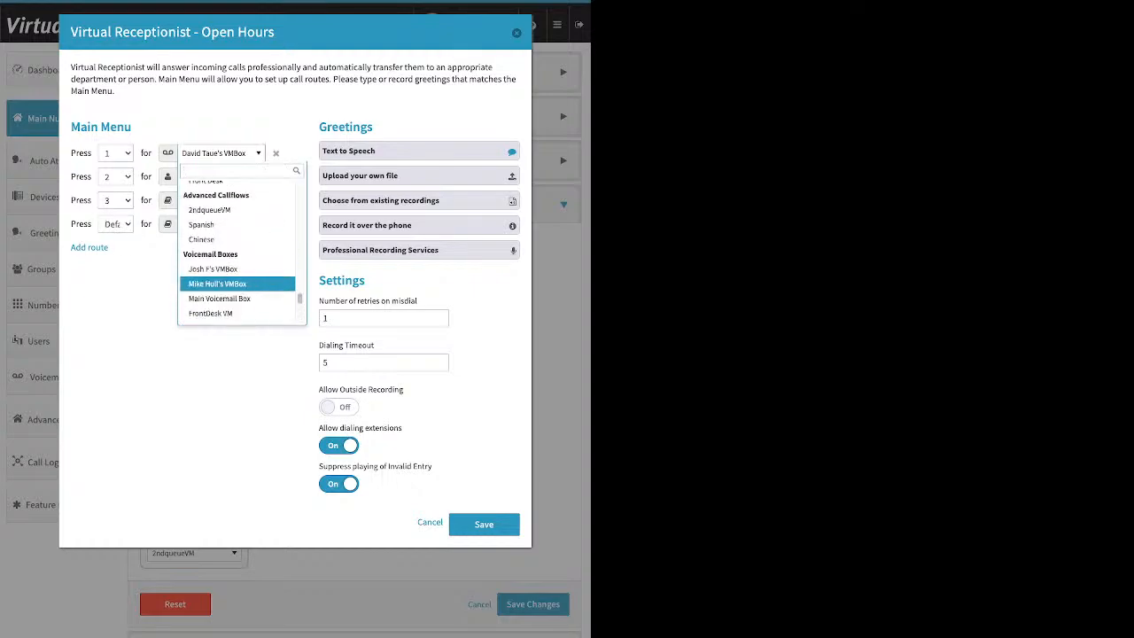
scroll(237, 277, up, 3)
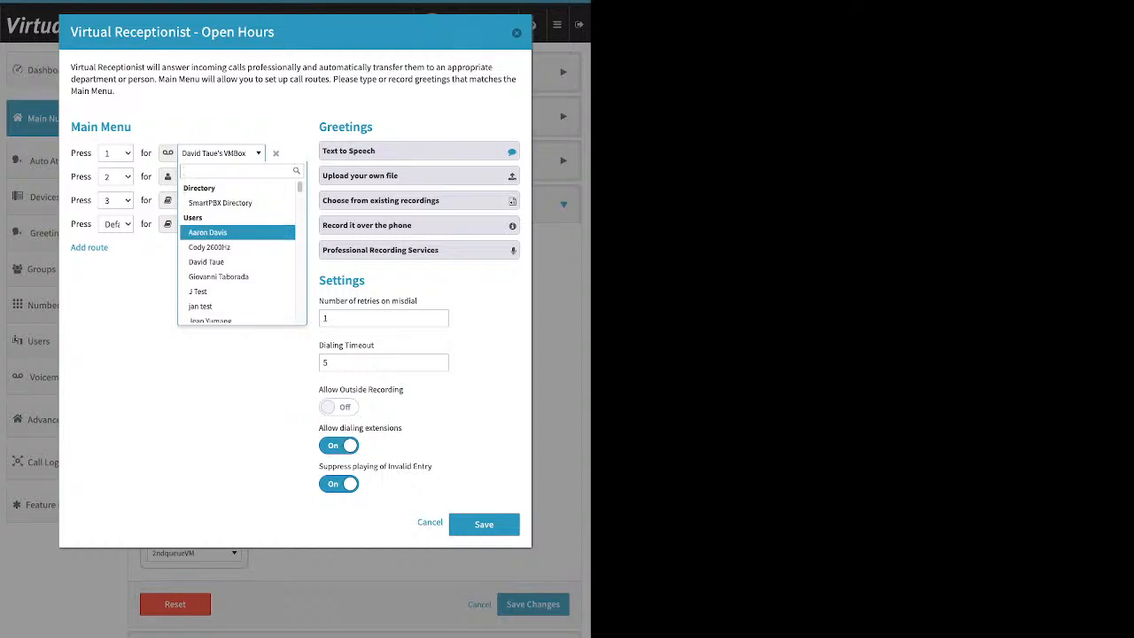
scroll(237, 262, down, 2)
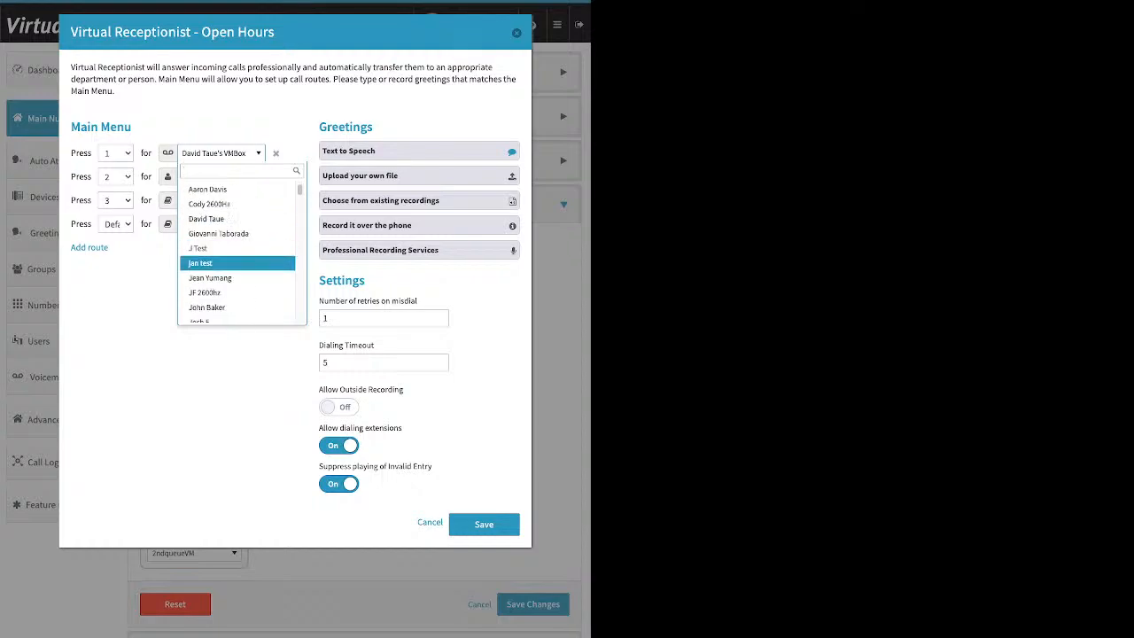
scroll(237, 253, down, 3)
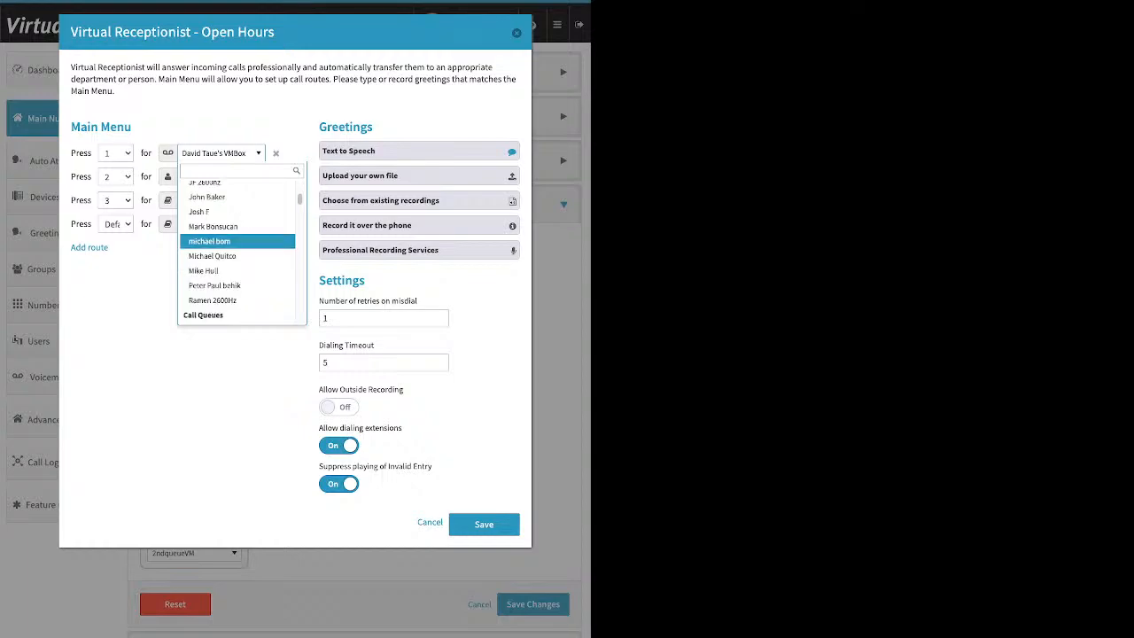
scroll(237, 248, down, 3)
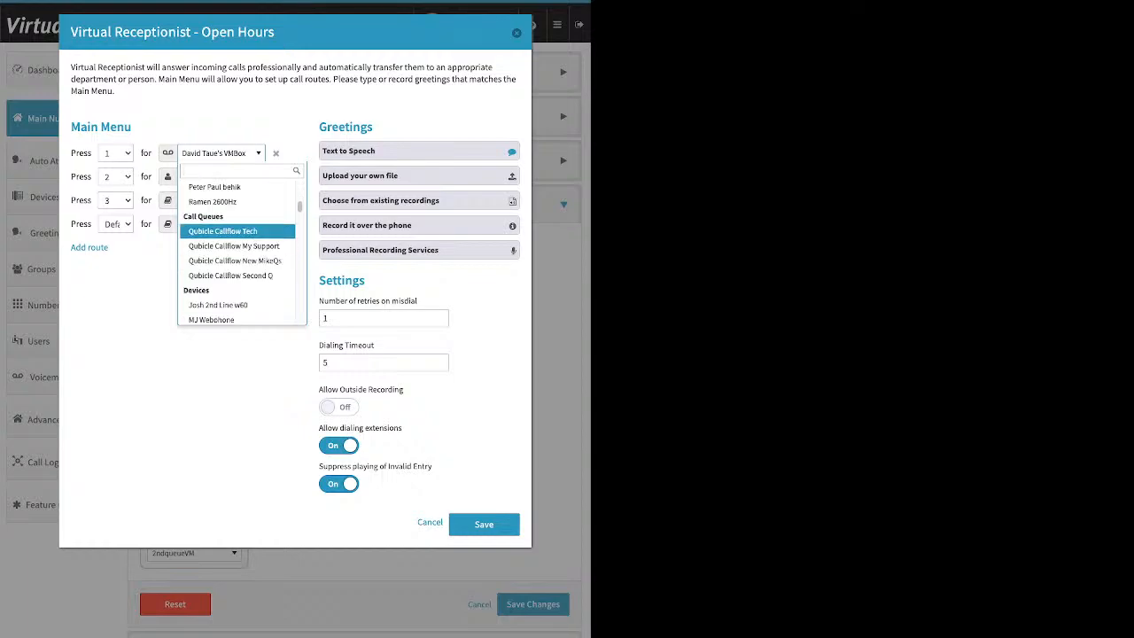
scroll(237, 252, down, 1)
scroll(238, 257, down, 1)
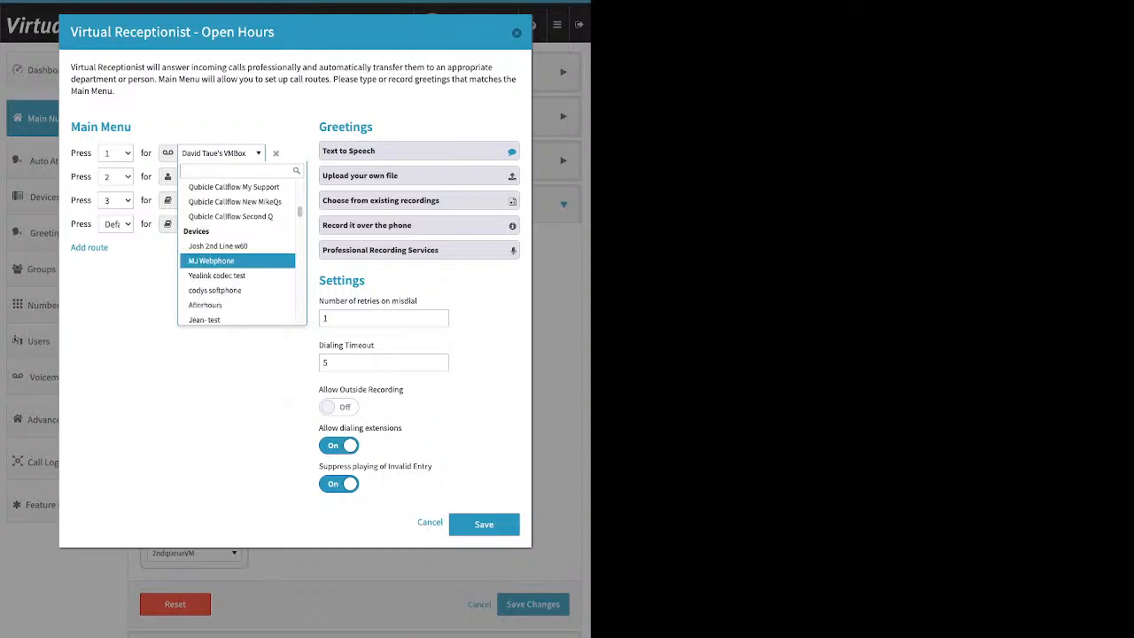
scroll(237, 257, down, 1)
scroll(237, 245, down, 1)
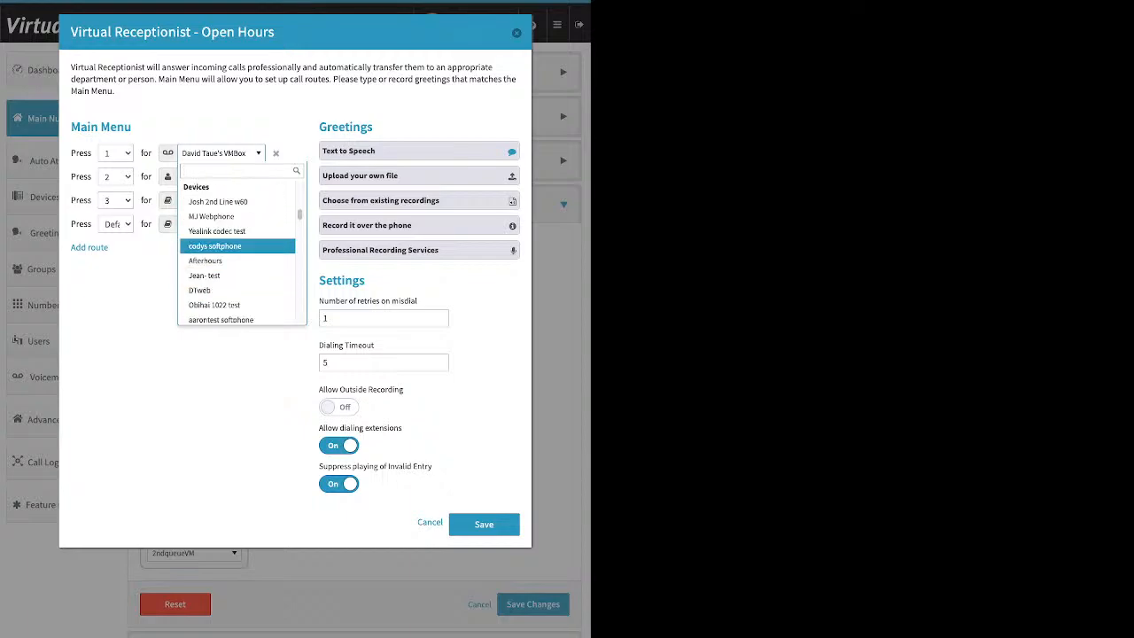
scroll(238, 248, down, 1)
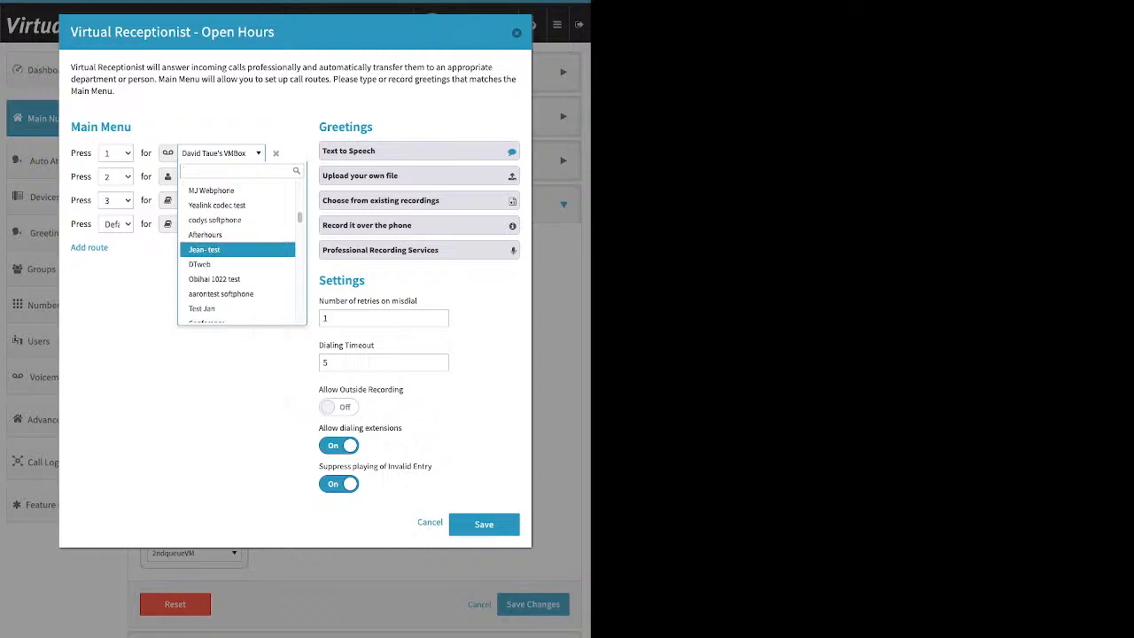
scroll(237, 248, down, 3)
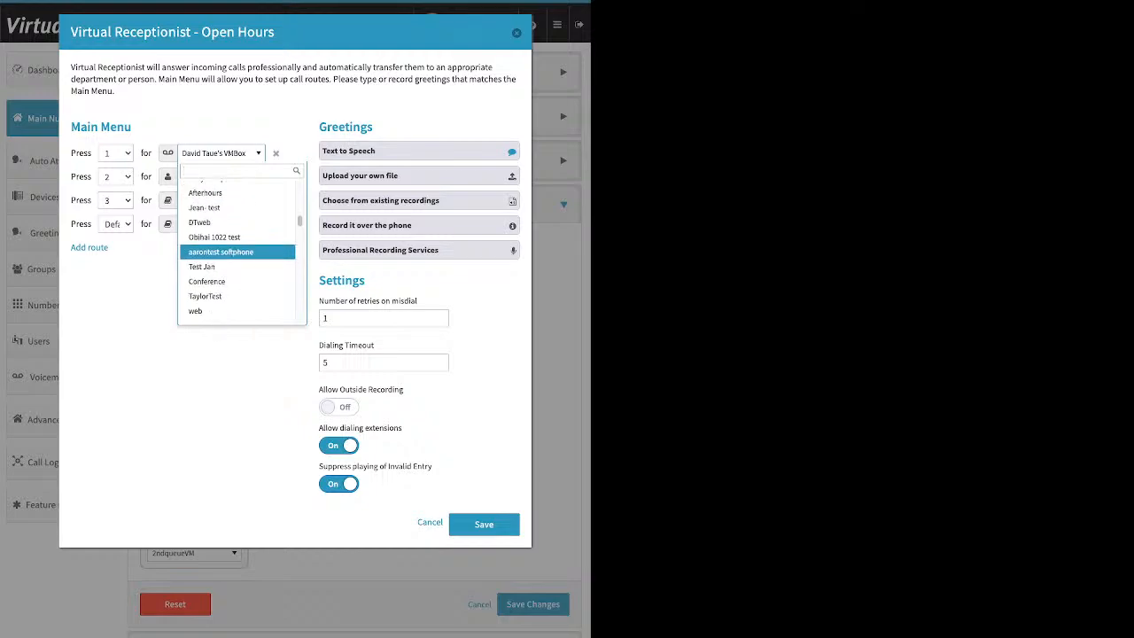
scroll(237, 250, down, 2)
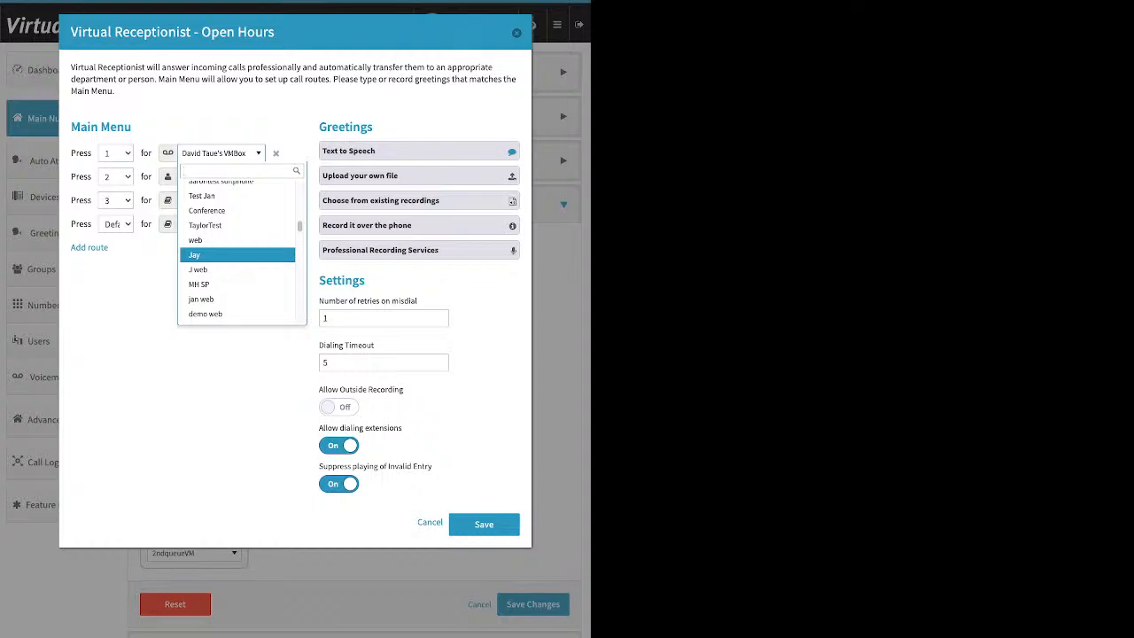
scroll(237, 252, down, 3)
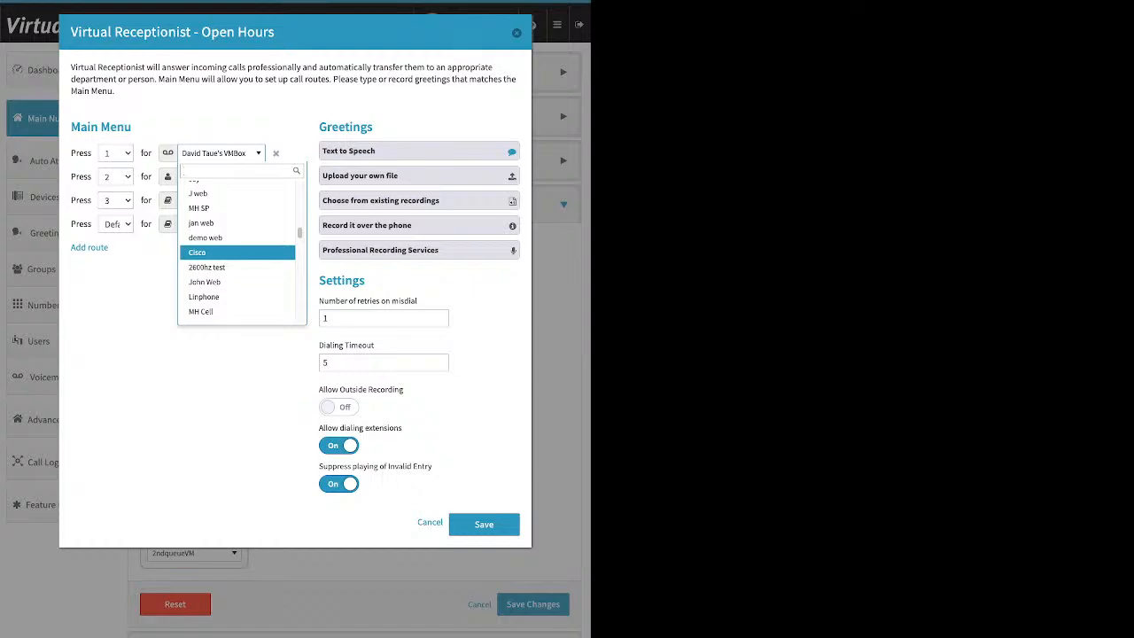
scroll(238, 252, down, 3)
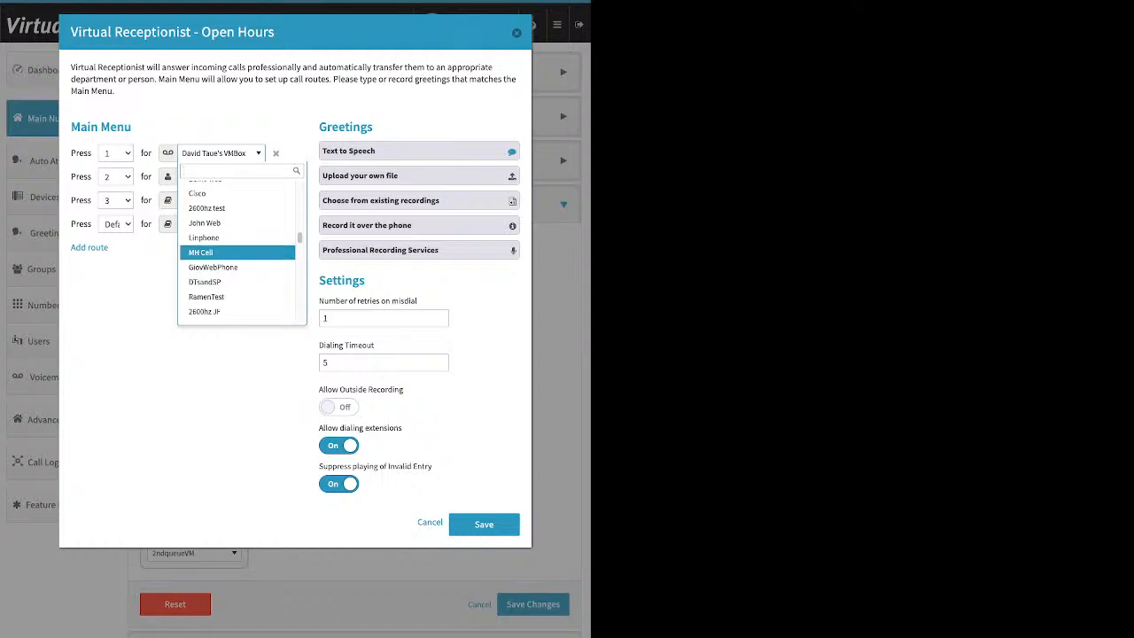
scroll(237, 247, down, 2)
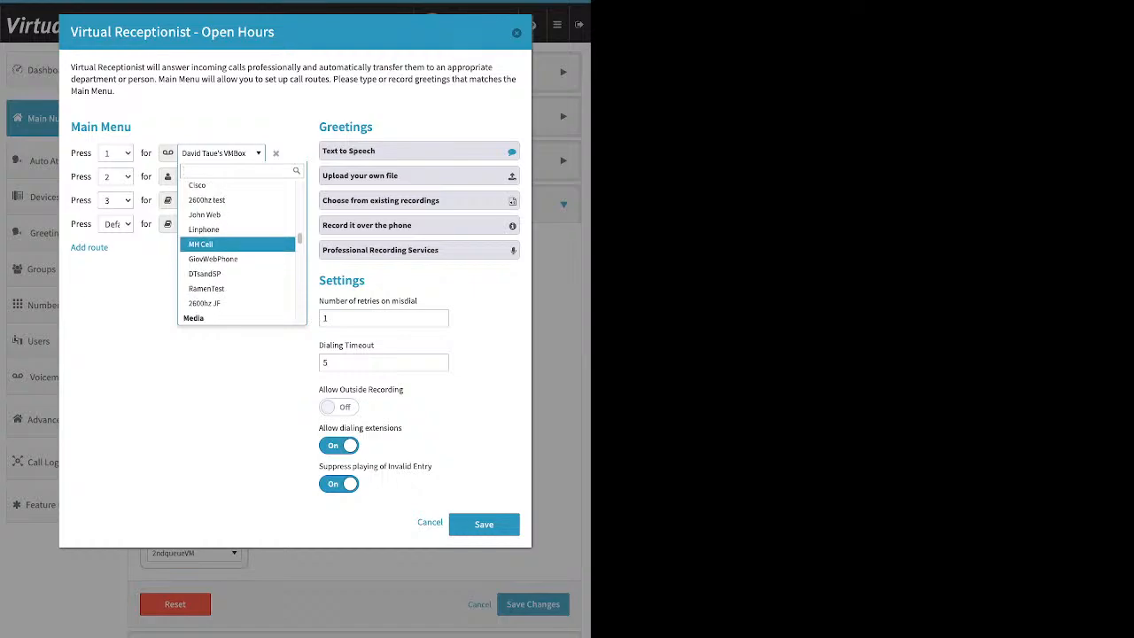
scroll(237, 253, down, 1)
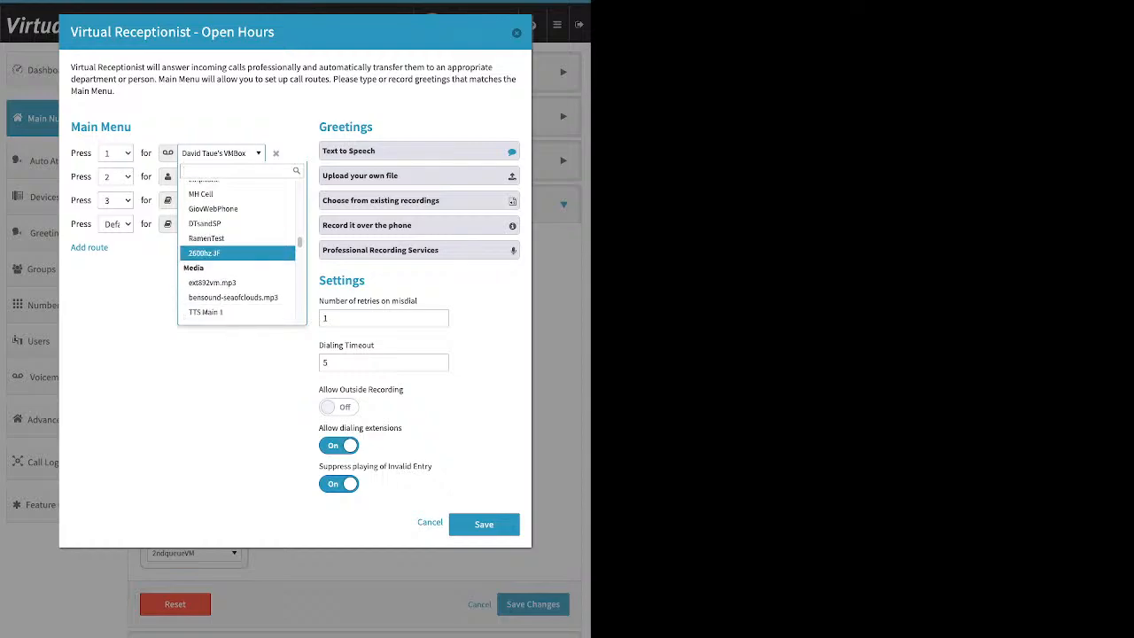
scroll(238, 253, down, 2)
scroll(237, 254, down, 3)
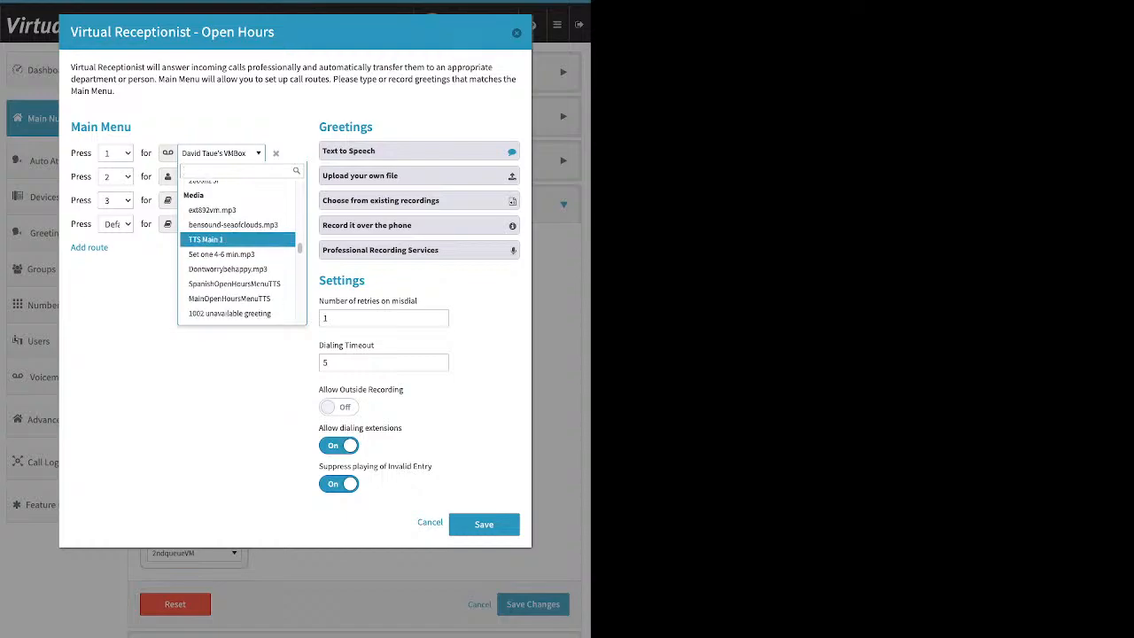
scroll(237, 249, down, 1)
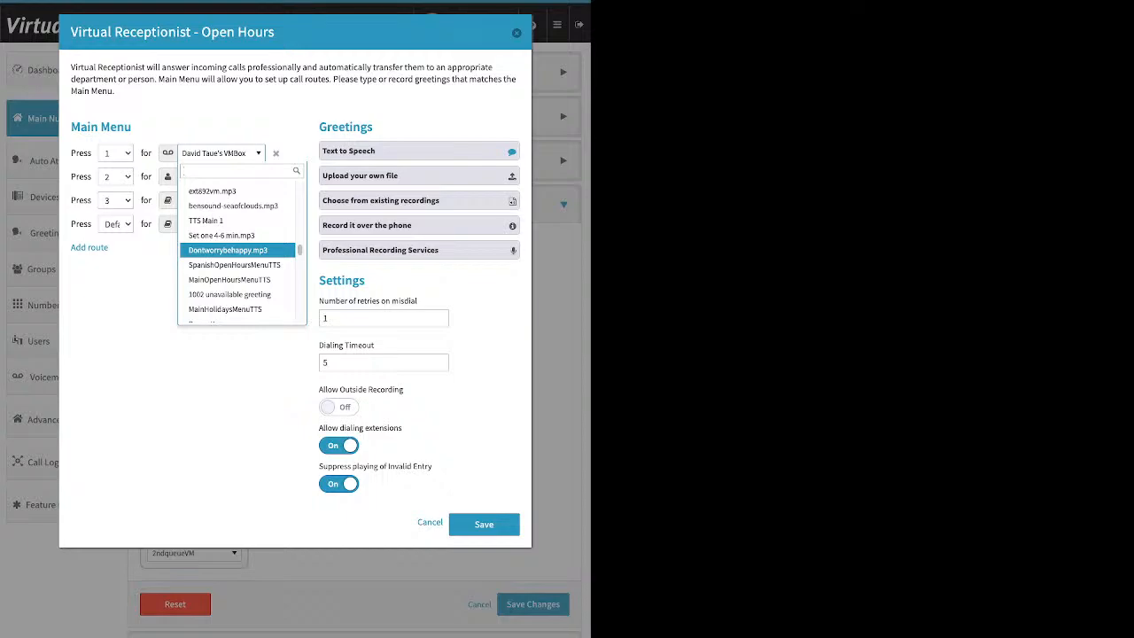
scroll(237, 248, down, 1)
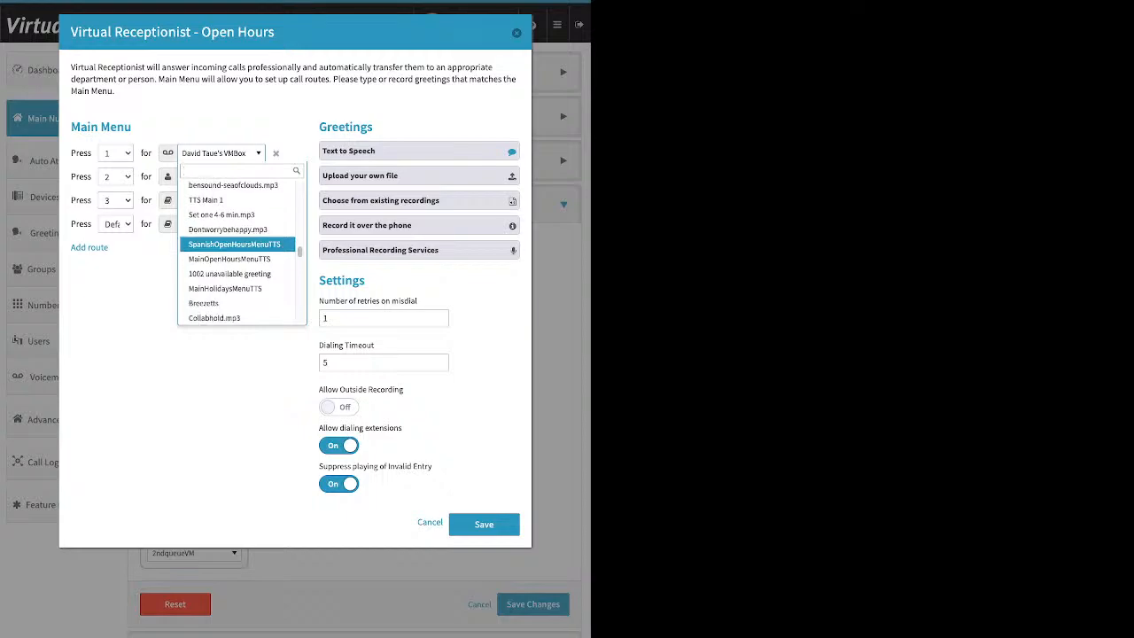
scroll(237, 239, down, 5)
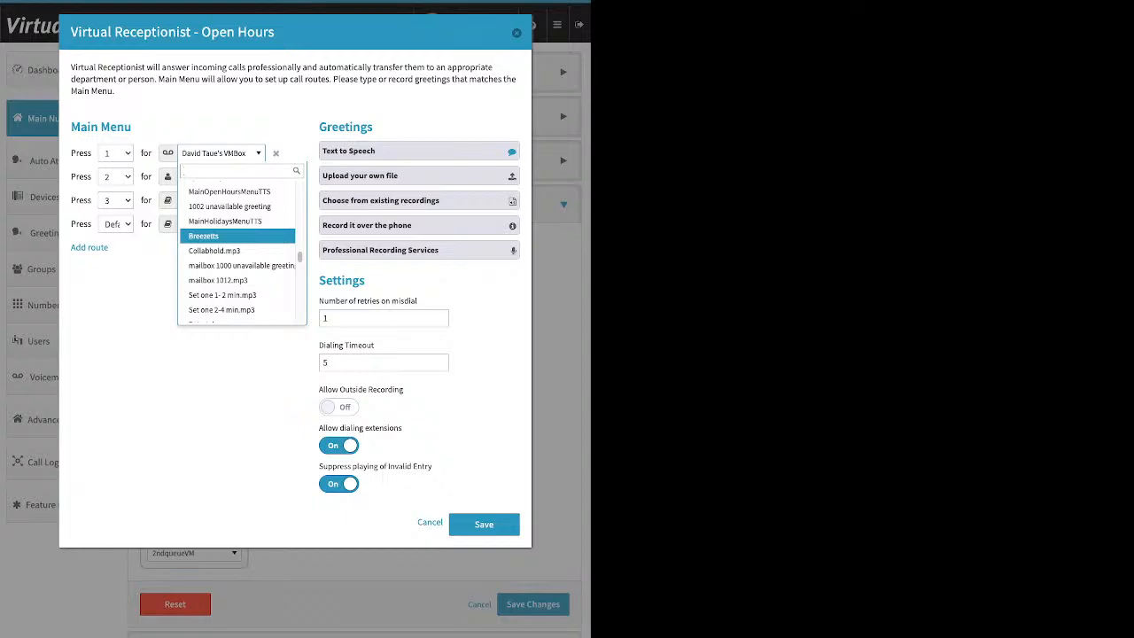
scroll(237, 240, down, 2)
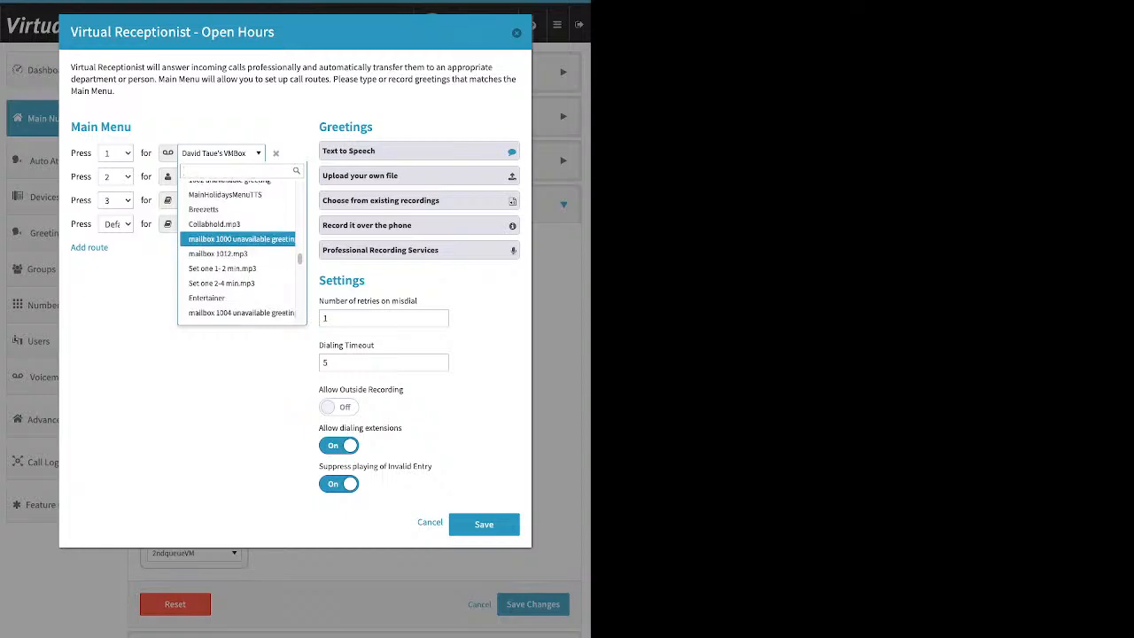
scroll(237, 237, down, 6)
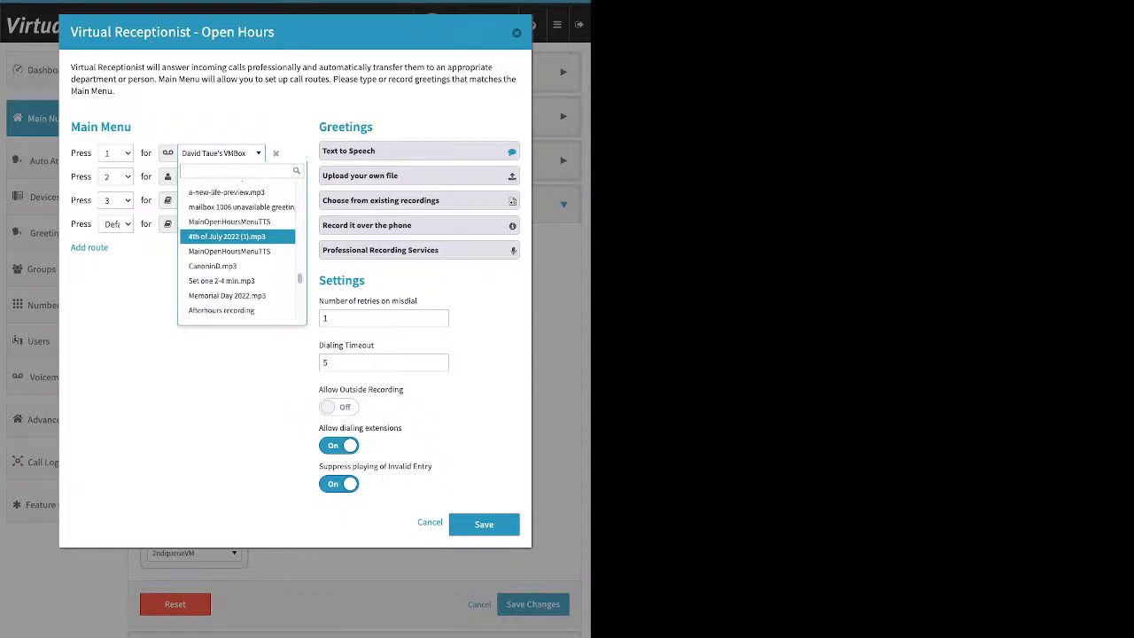
scroll(237, 239, down, 5)
scroll(237, 248, down, 1)
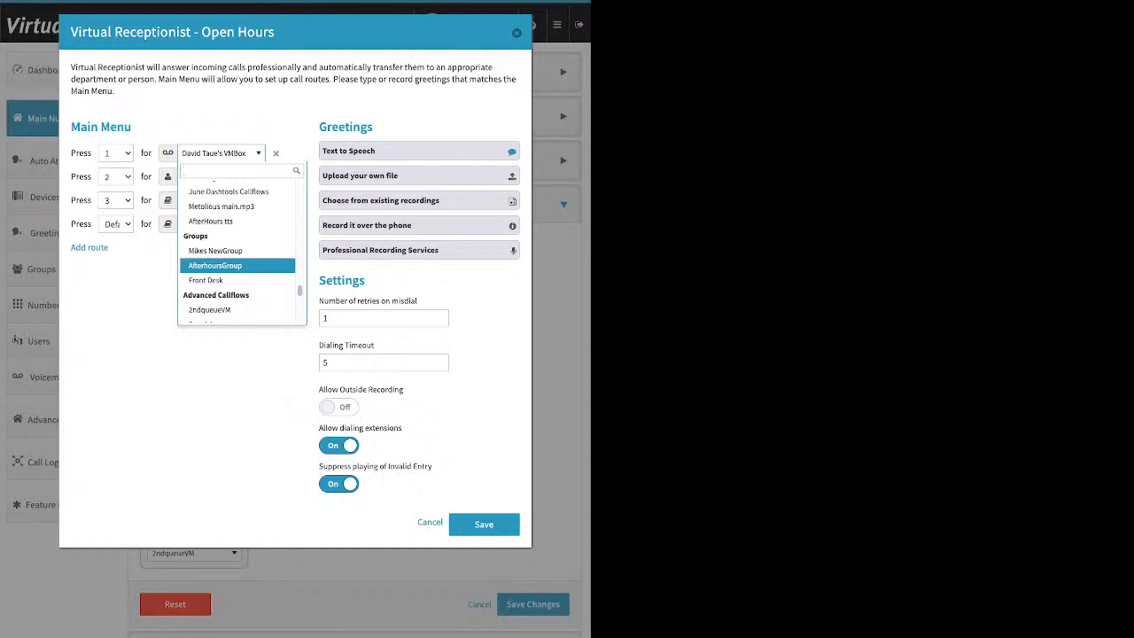
scroll(237, 270, down, 1)
scroll(238, 274, down, 1)
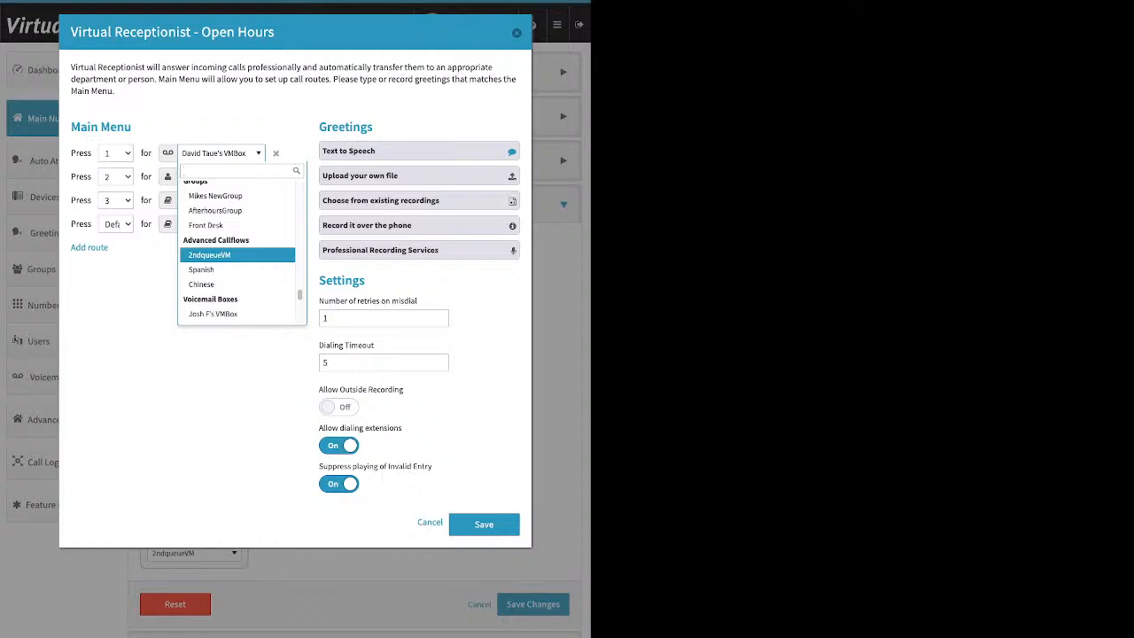
scroll(238, 257, down, 3)
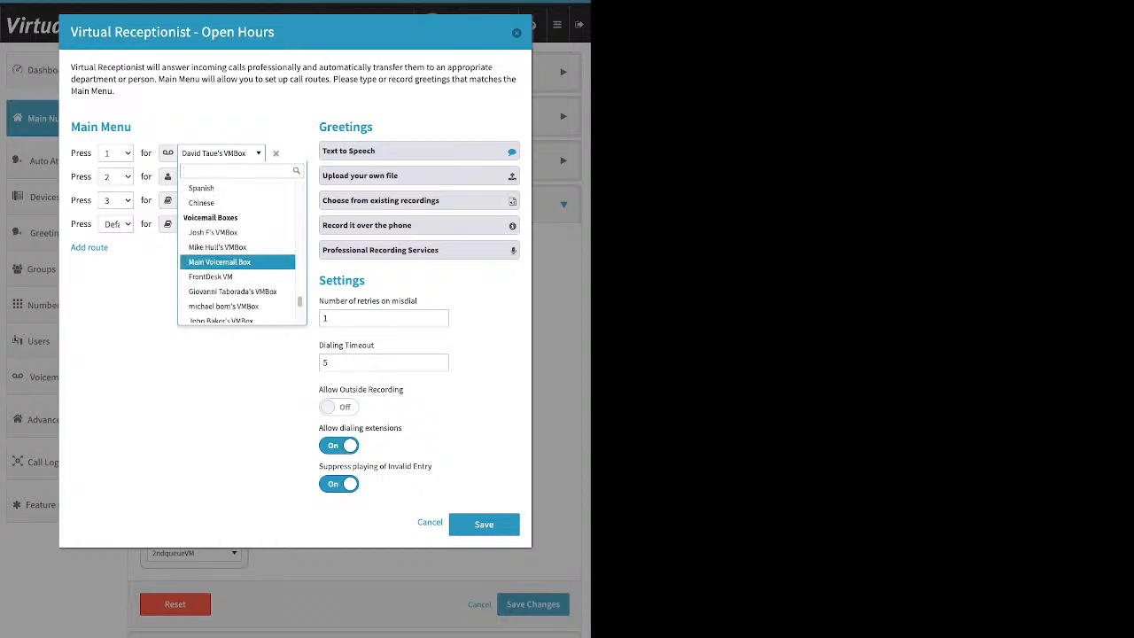
scroll(237, 257, down, 5)
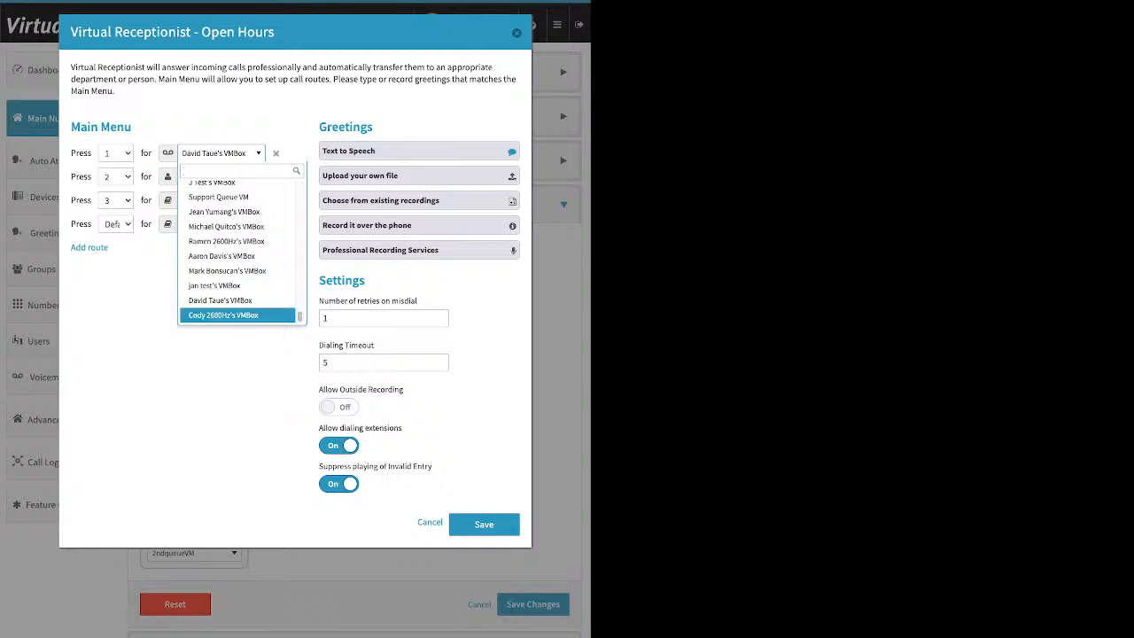
click(219, 300)
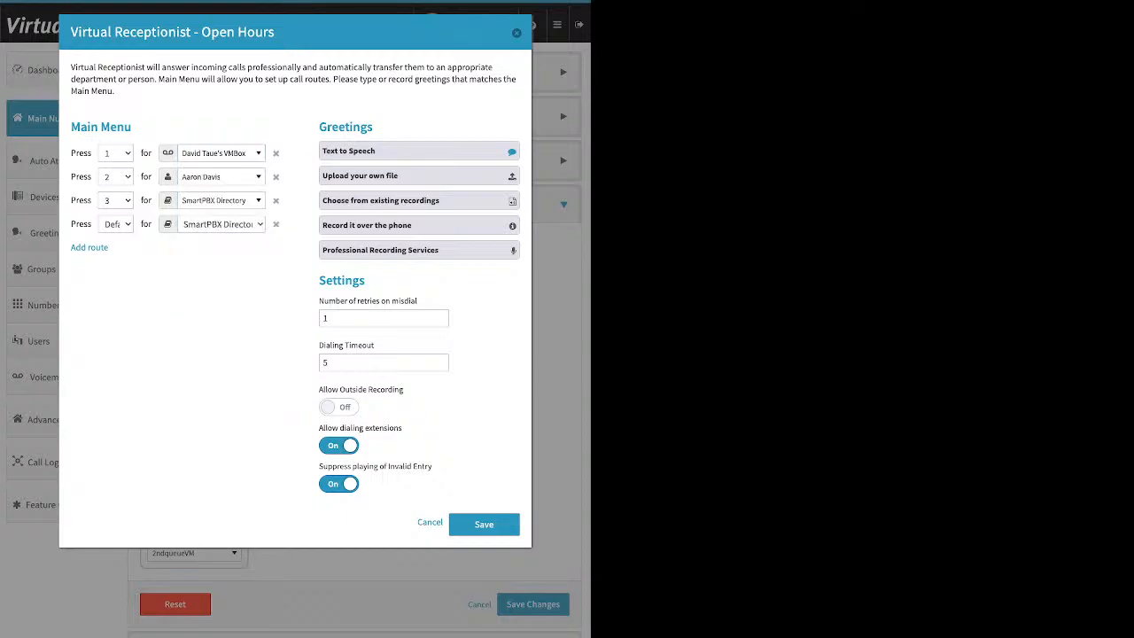
- Show the greeting script 'Hello and thank you for calling, VirtualPBX, where anything is possible.'
drag(373, 127, 318, 126)
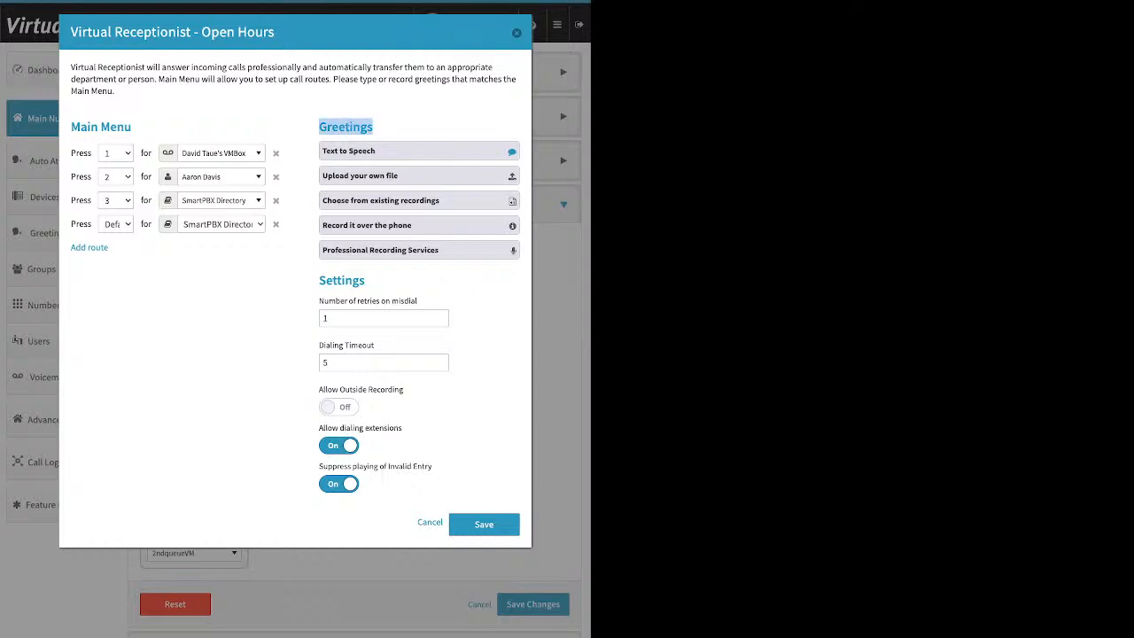
click(418, 151)
click(414, 235)
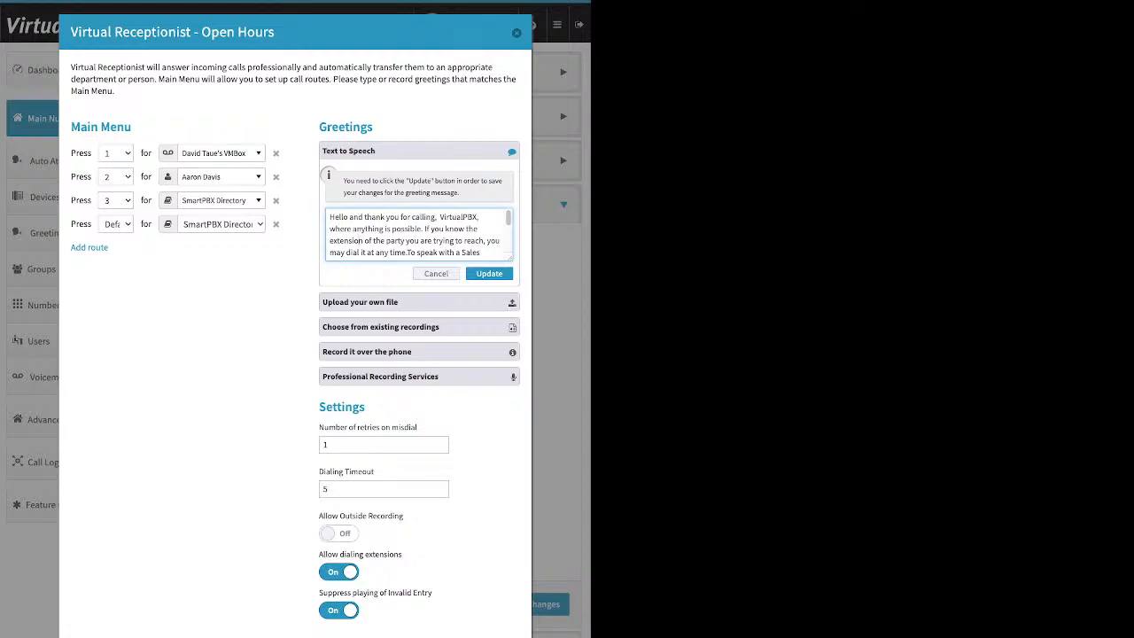
- Expand the upload-file, existing-recordings and record-over-the-phone greeting panels in turn
click(419, 302)
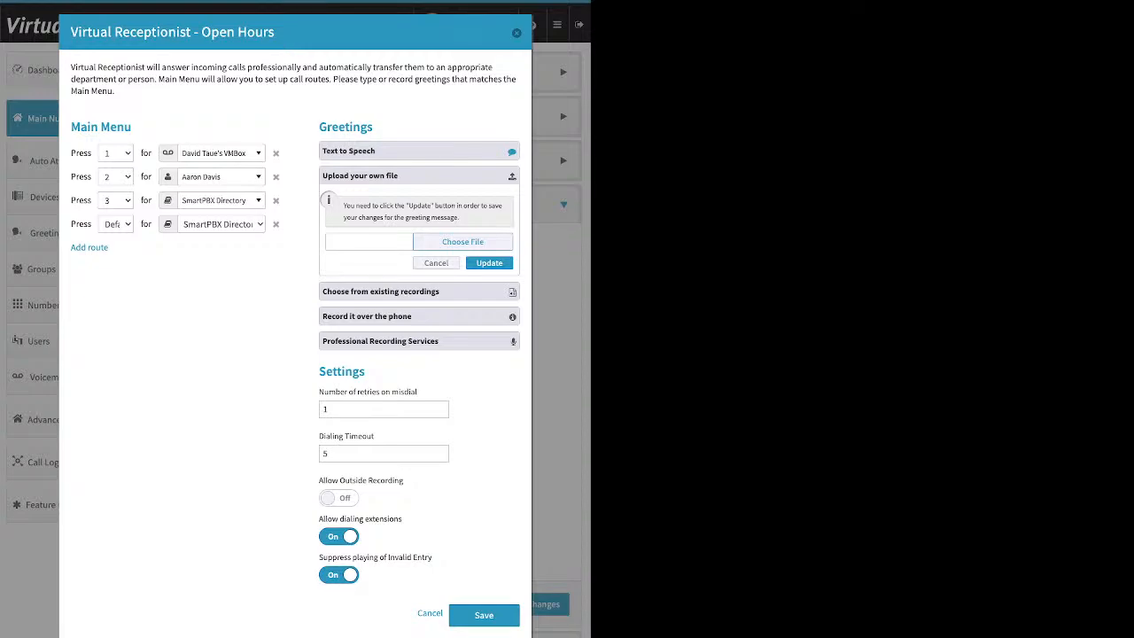
click(418, 292)
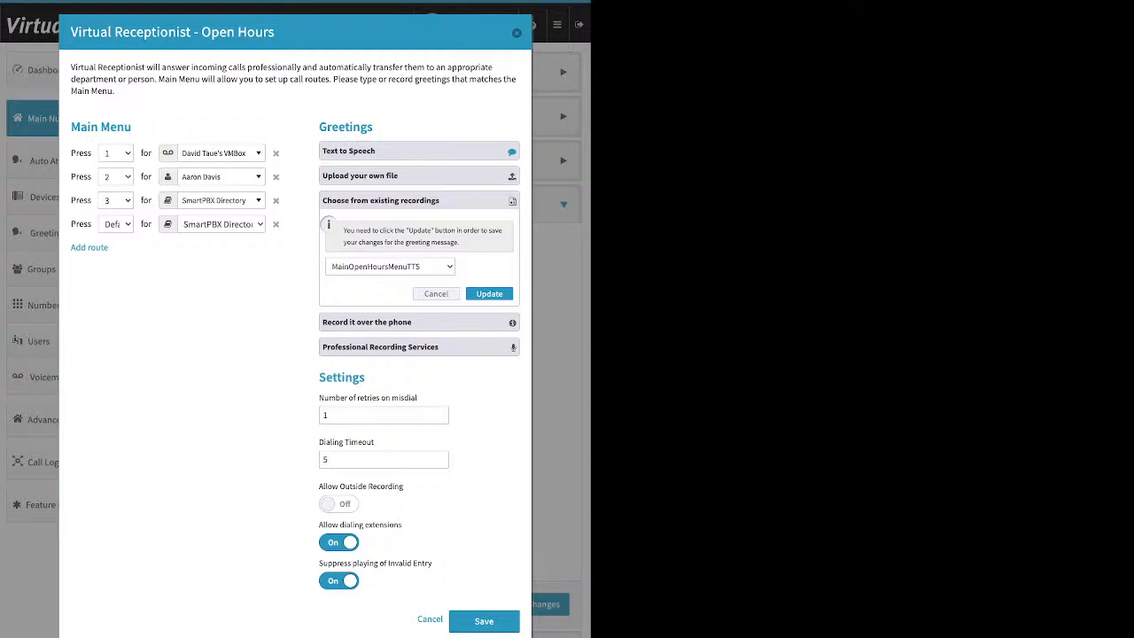
click(366, 322)
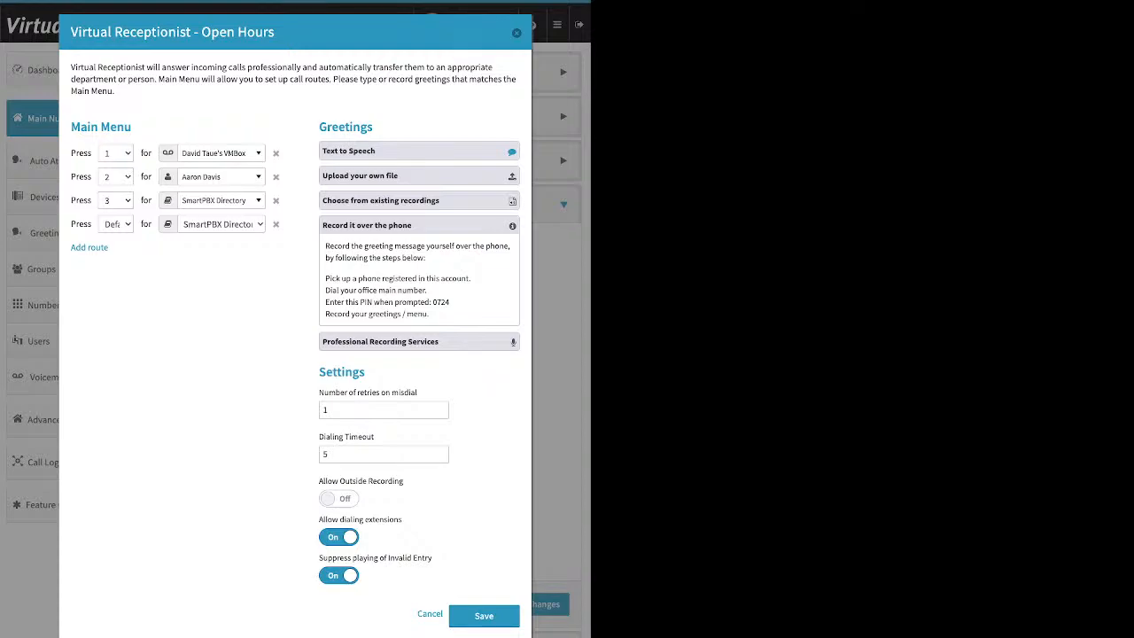
- Switch Allow Outside Recording on and Suppress playing of Invalid Entry off for Open Hours
double_click(341, 372)
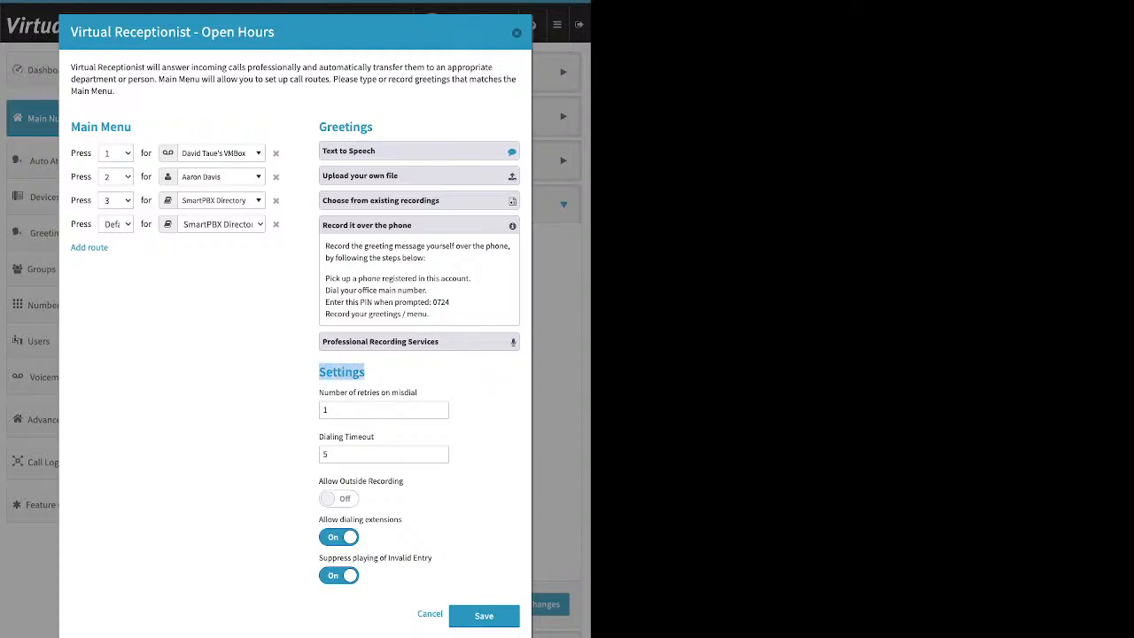
triple_click(360, 481)
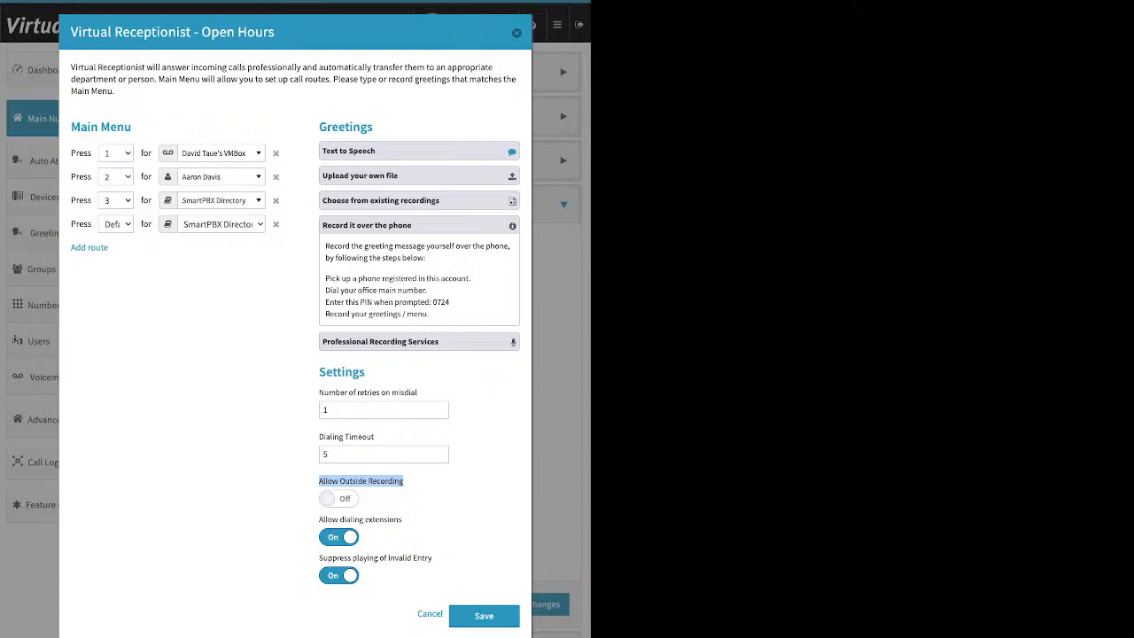
click(338, 499)
click(339, 576)
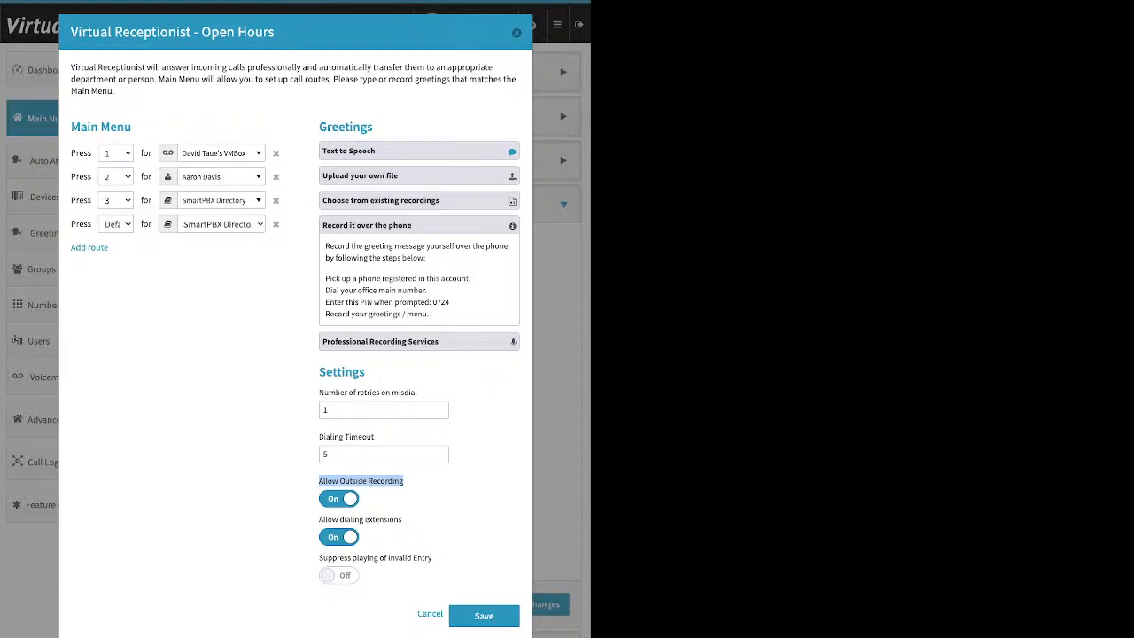
drag(449, 302, 432, 302)
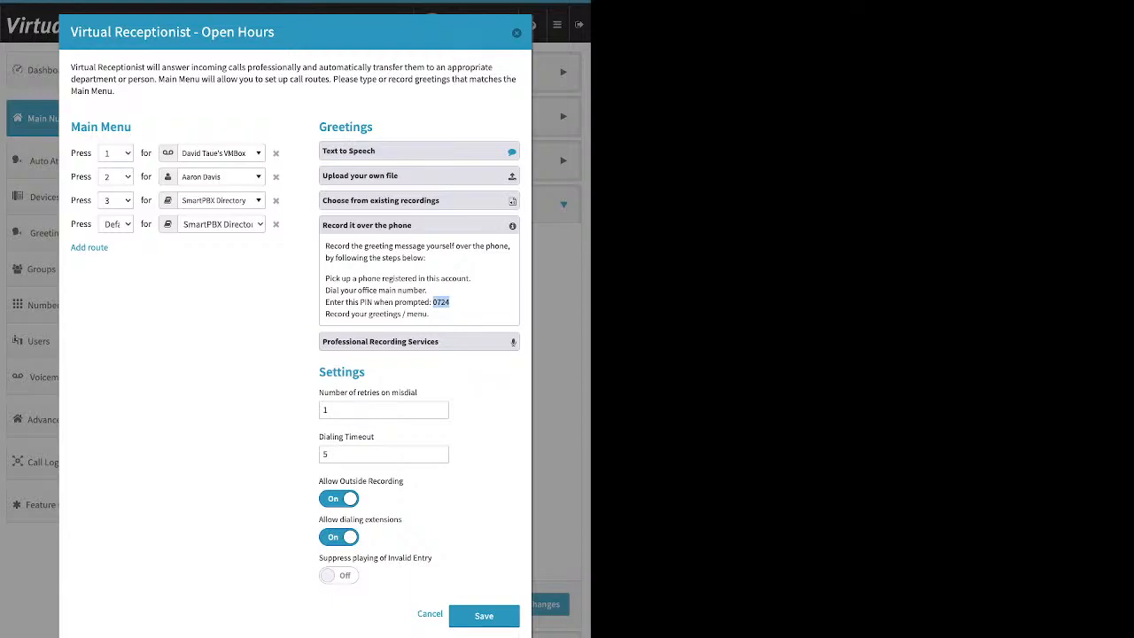
- Review the phone-recording PIN line, then collapse the Record it over the phone section
click(441, 302)
drag(325, 302, 442, 302)
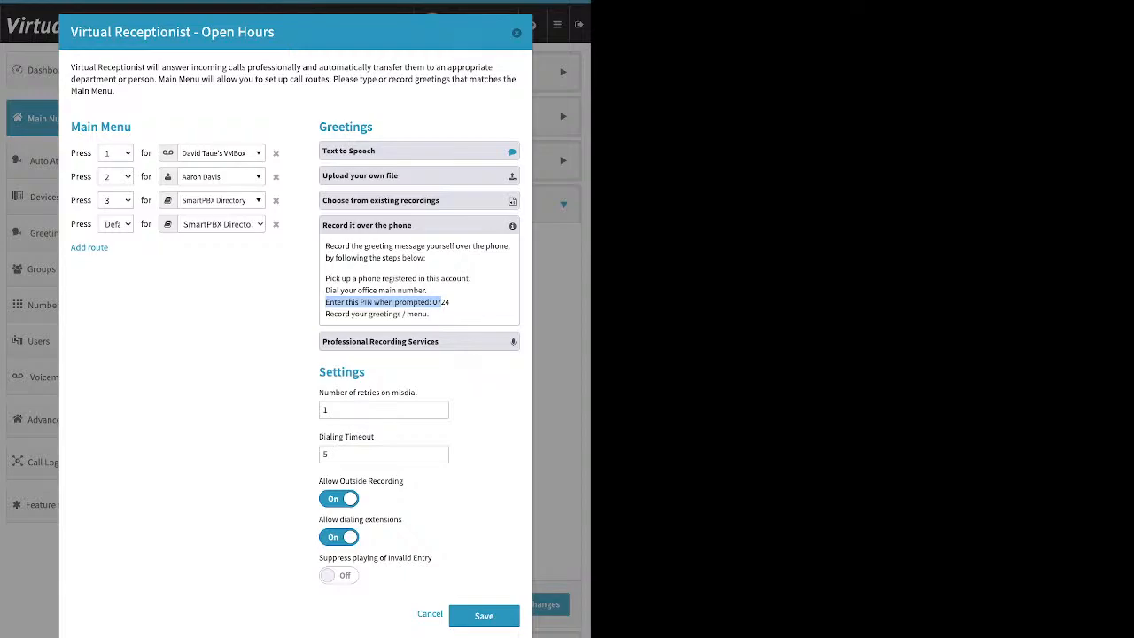
drag(451, 302, 425, 302)
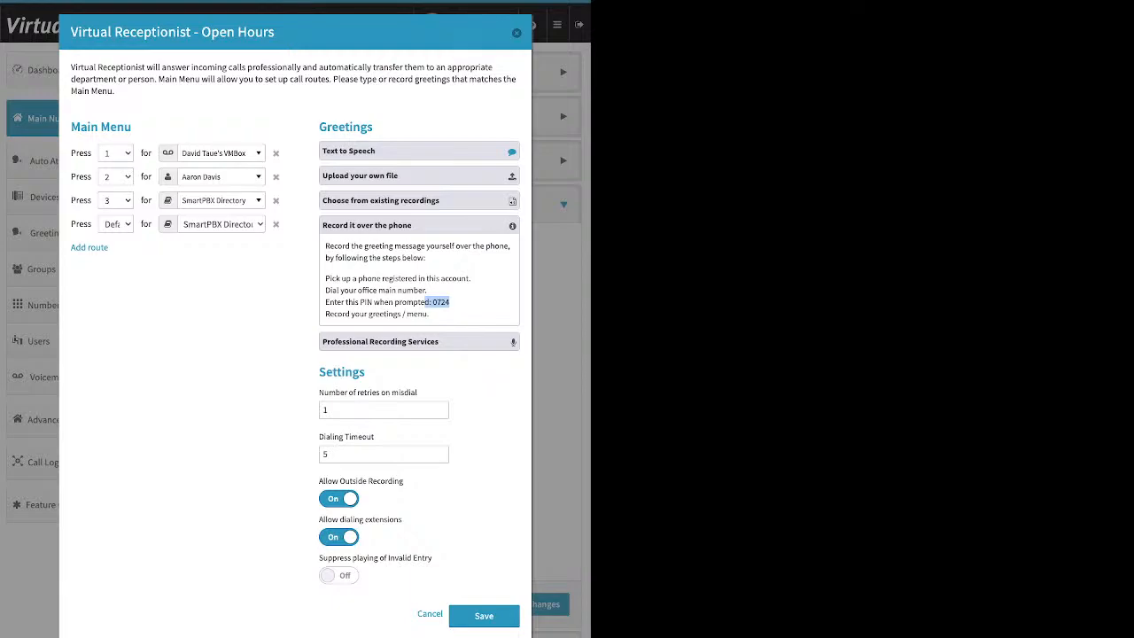
click(418, 225)
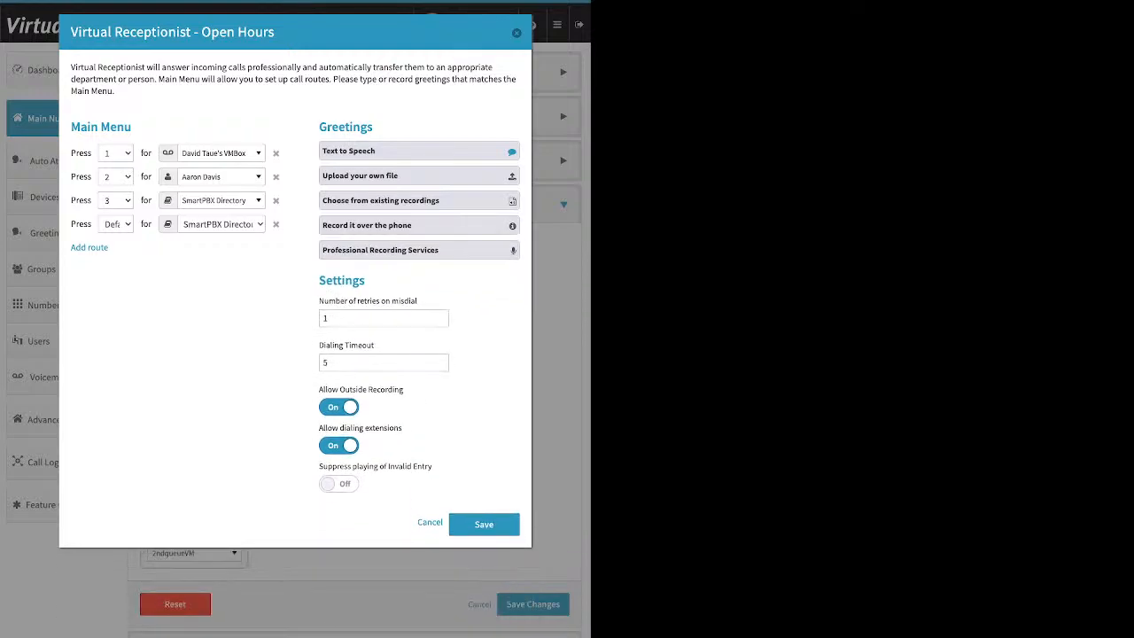
- Review the Professional Recording Services prices and the Upload your own file greeting option
click(418, 250)
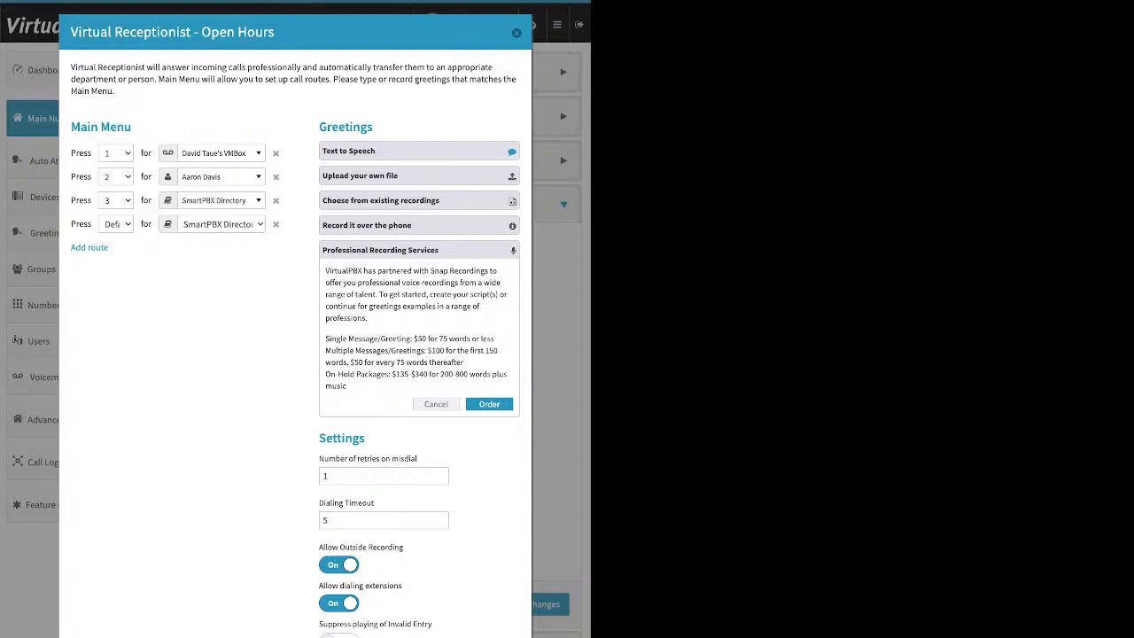
click(418, 175)
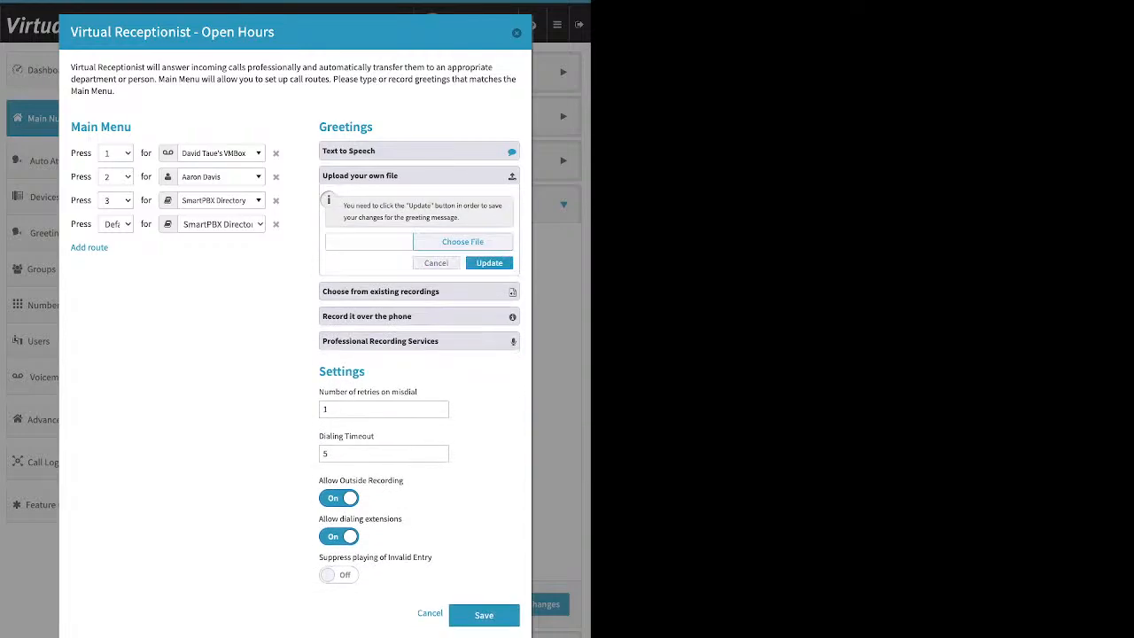
click(418, 175)
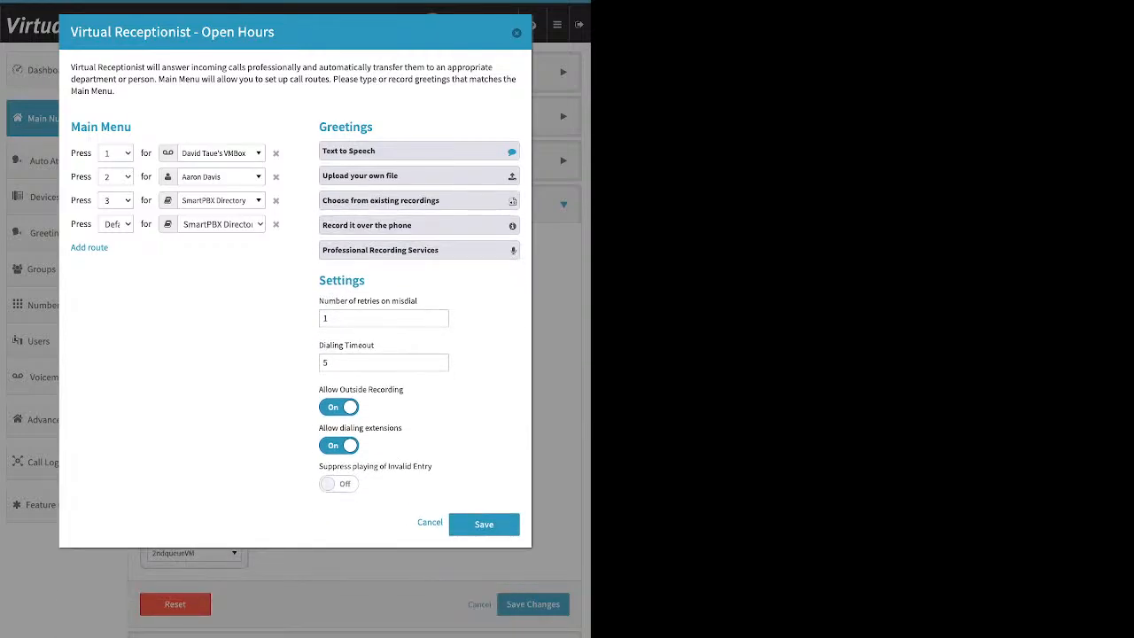
- Switch Allow Outside Recording back off, leaving the retries and Dialing Timeout settings unchanged
click(338, 407)
double_click(342, 281)
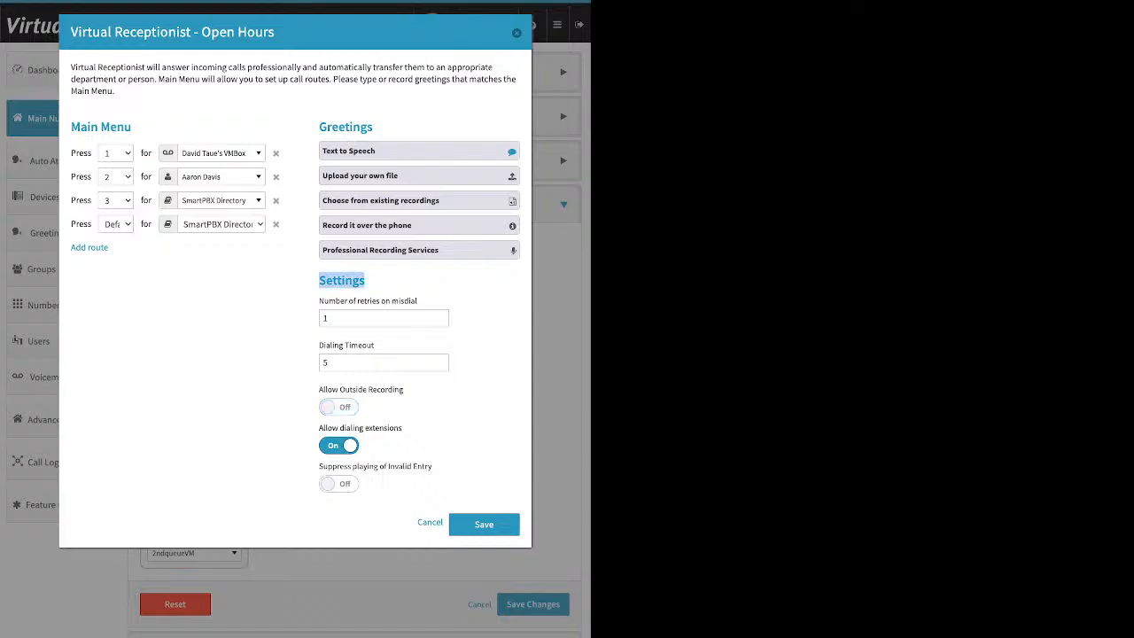
click(323, 301)
drag(320, 301, 374, 345)
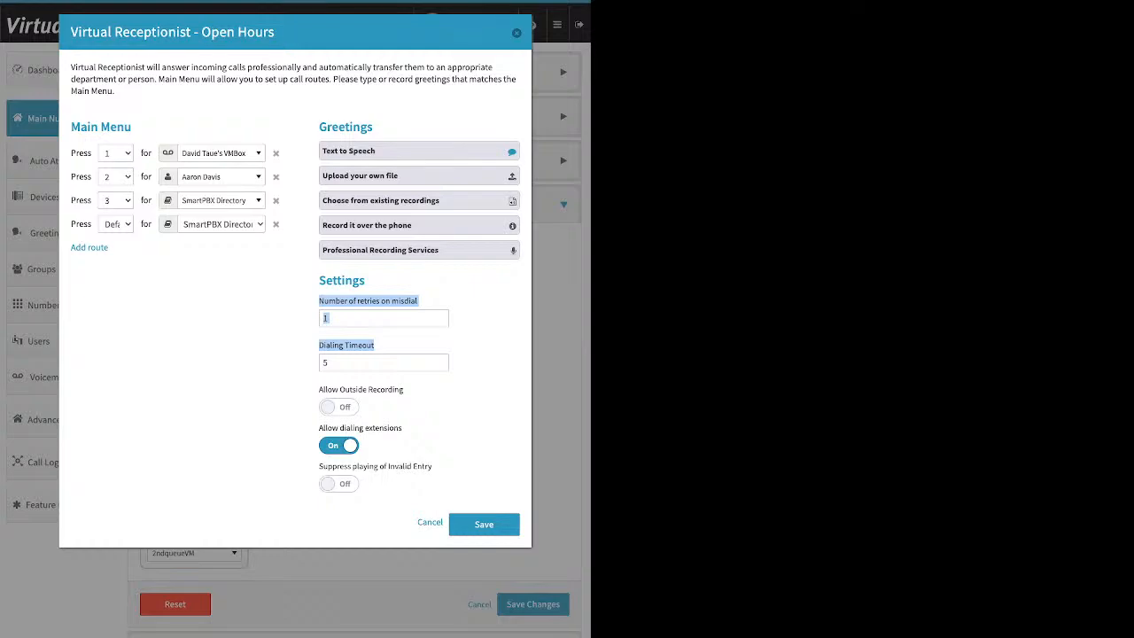
- Remove the default SmartPBX Directory route and leave Allow dialing extensions on after toggling it
click(276, 225)
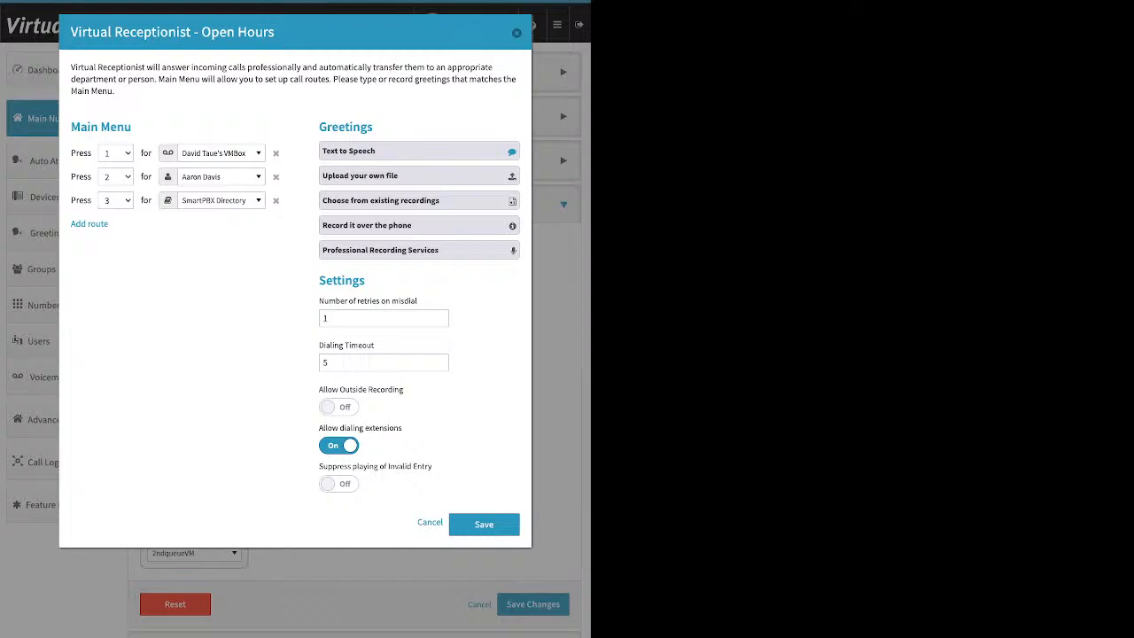
triple_click(361, 390)
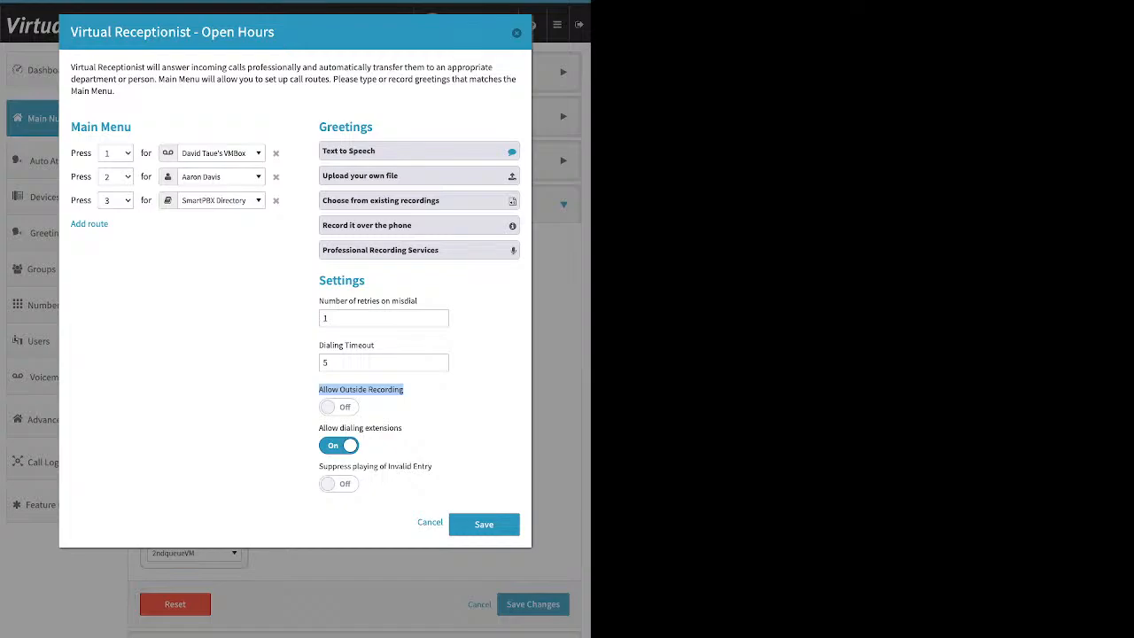
click(383, 411)
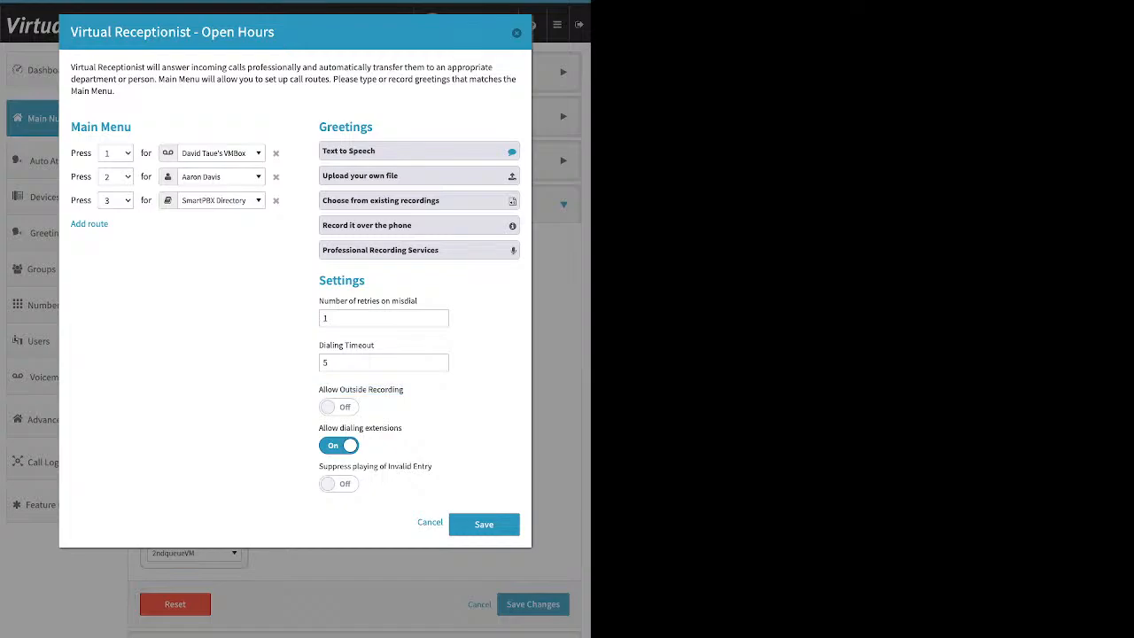
drag(402, 427, 326, 427)
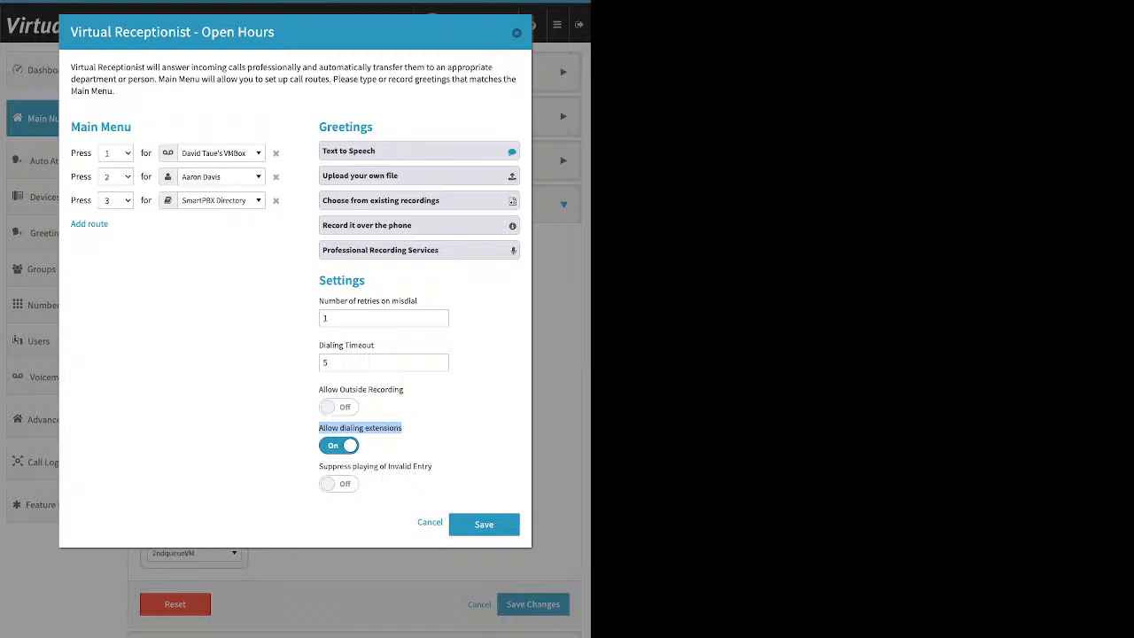
click(339, 445)
click(416, 429)
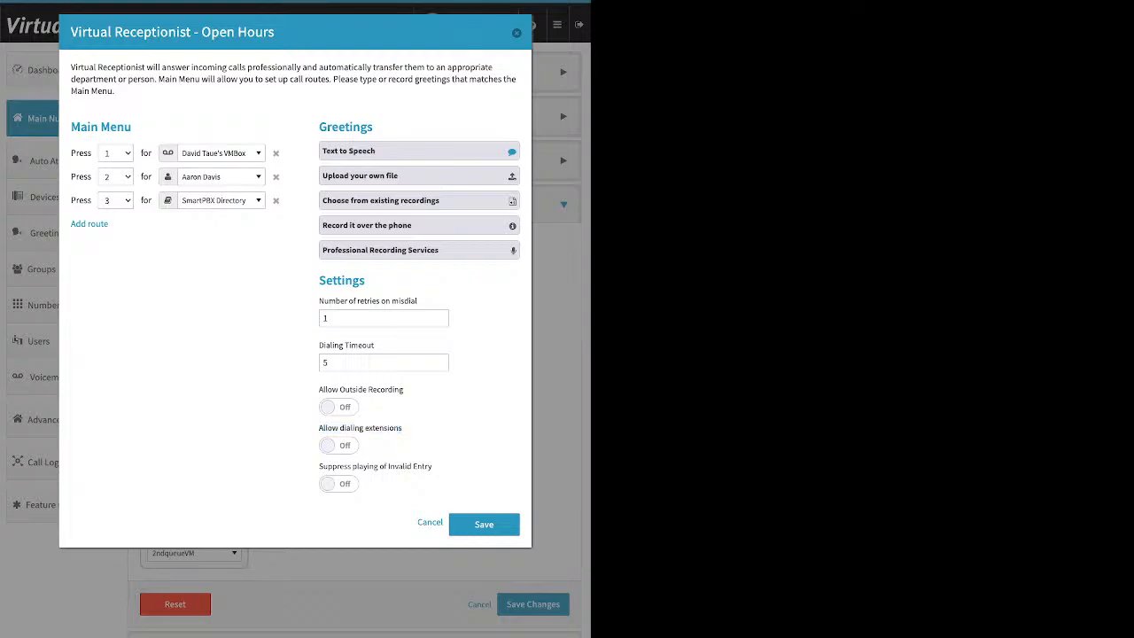
click(339, 445)
- Turn on Suppress playing of Invalid Entry and save the Open Hours receptionist
drag(319, 466, 432, 466)
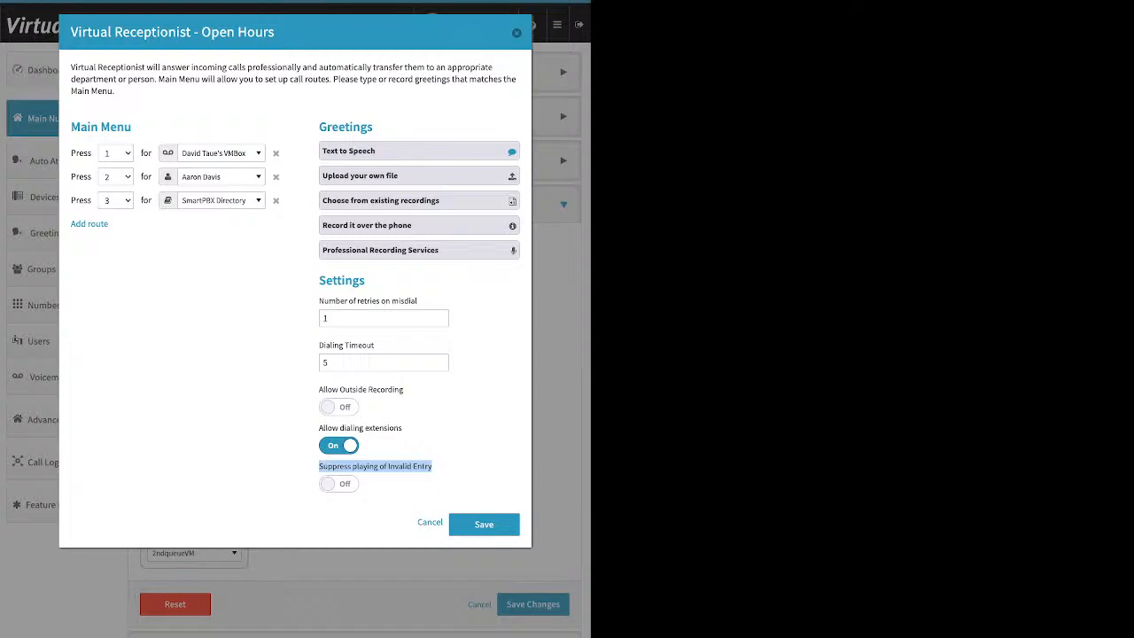
click(339, 484)
click(485, 525)
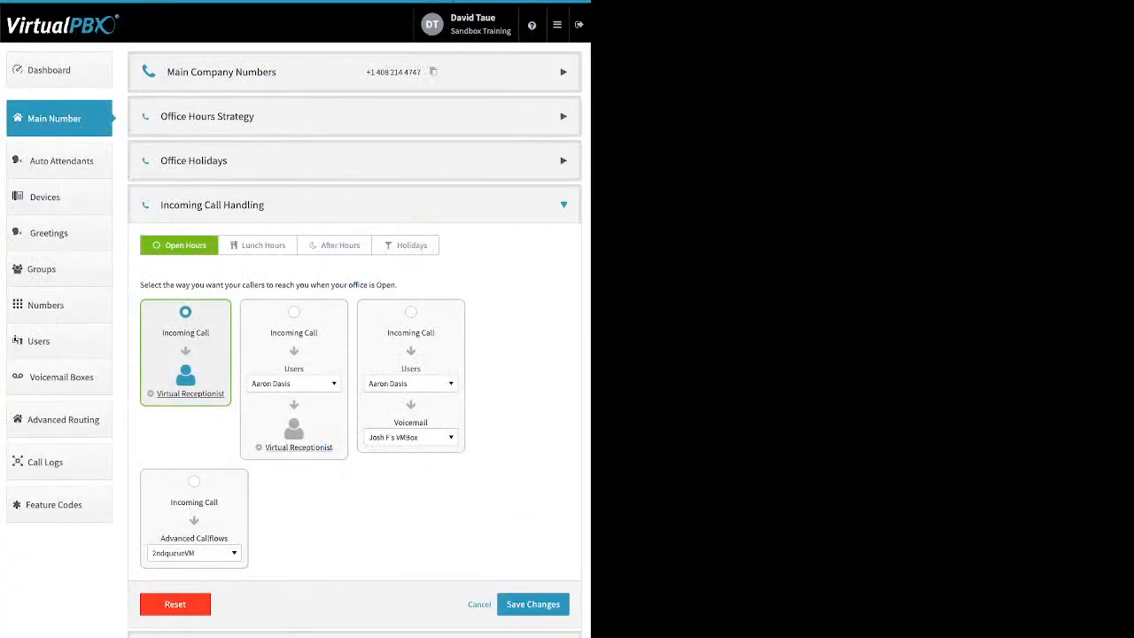
- Save the call strategy and make Open Hours calls ring a user before the Virtual Receptionist
click(533, 604)
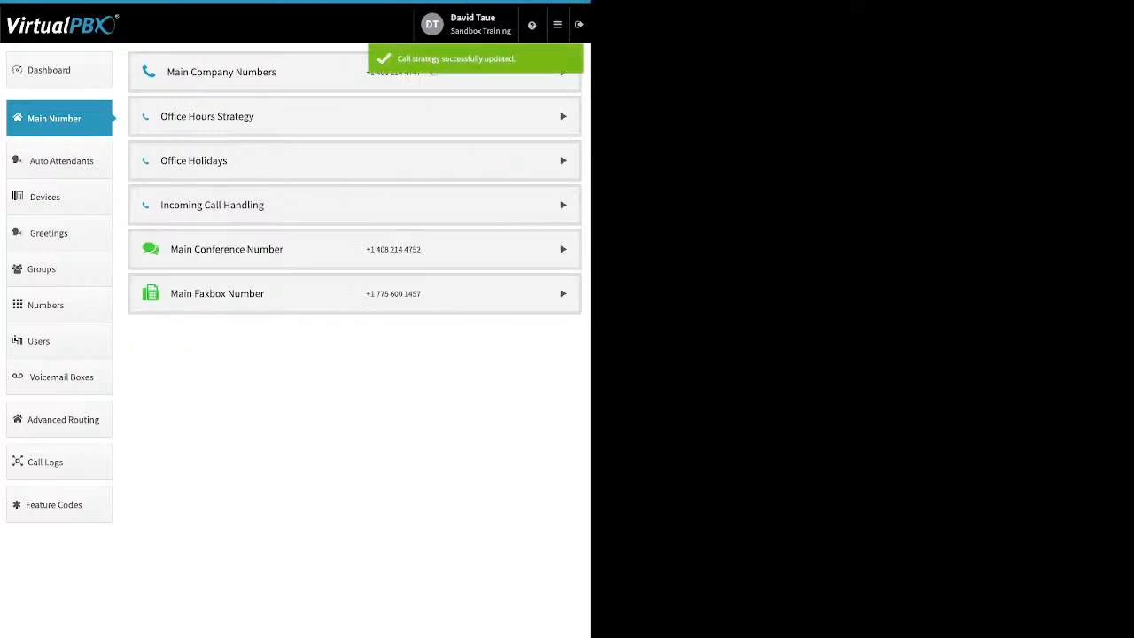
click(354, 205)
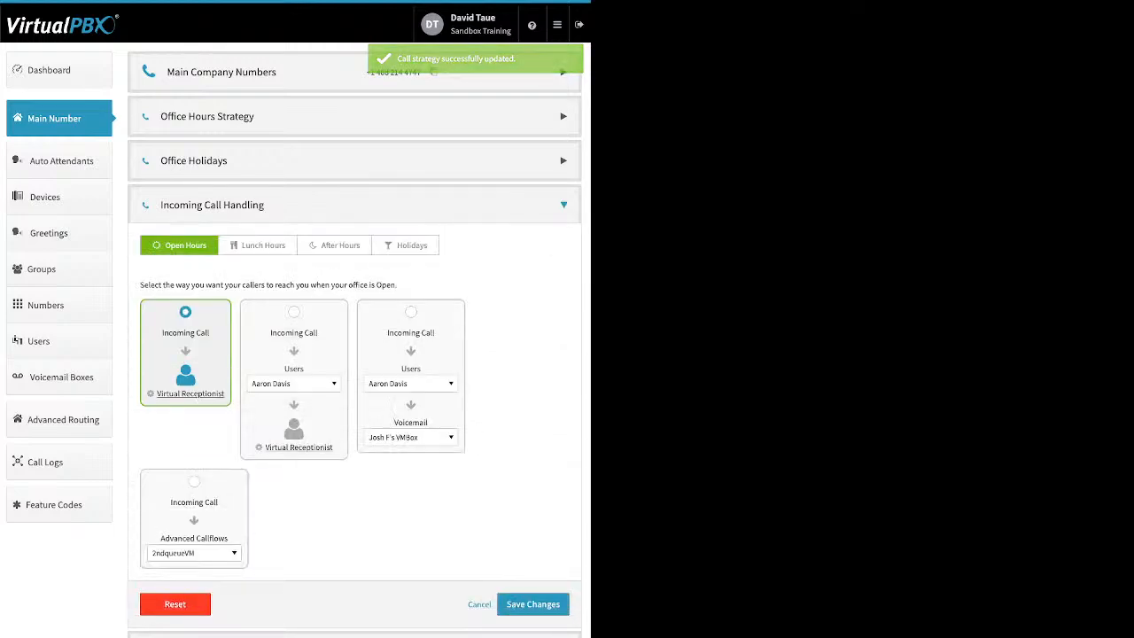
click(294, 312)
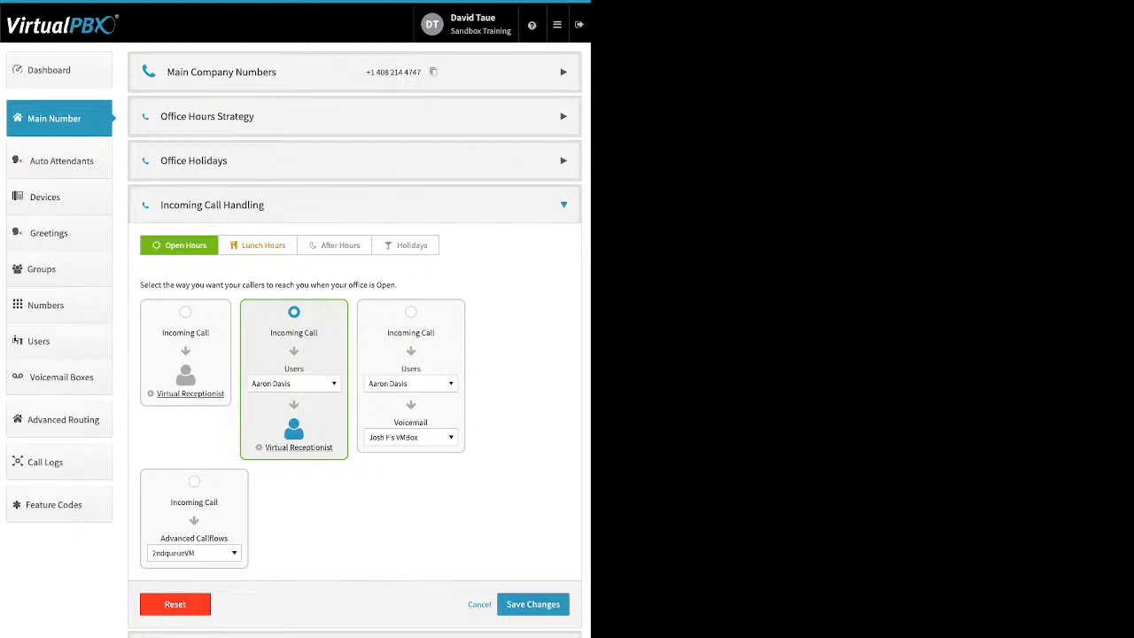
- Check the Lunch Hours virtual receptionist settings and their text-to-speech greeting options
click(258, 245)
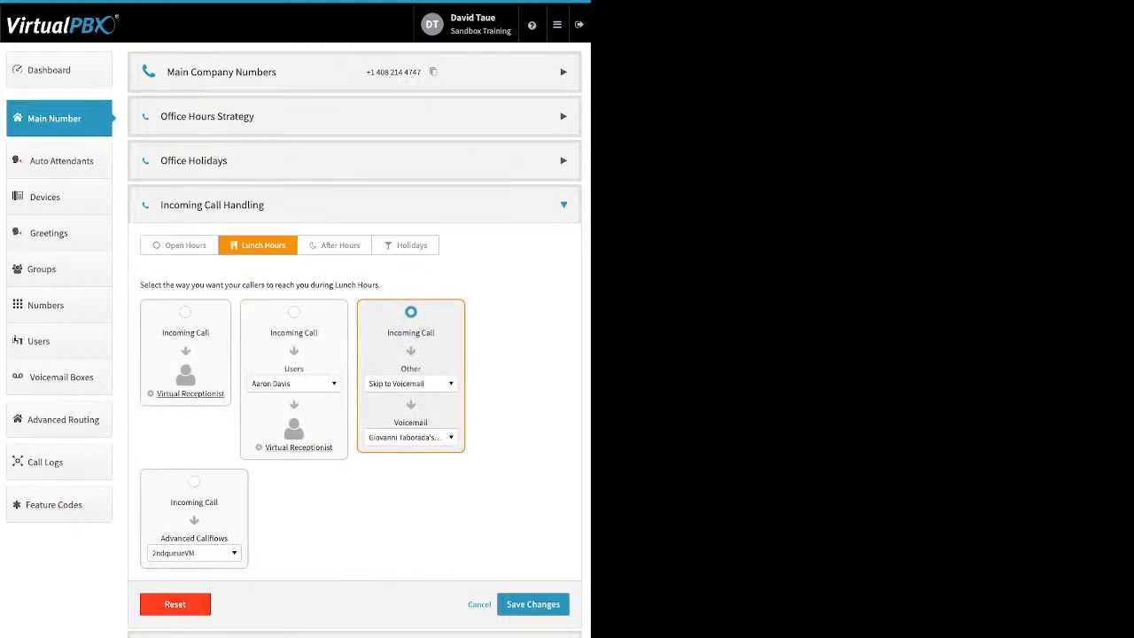
click(191, 393)
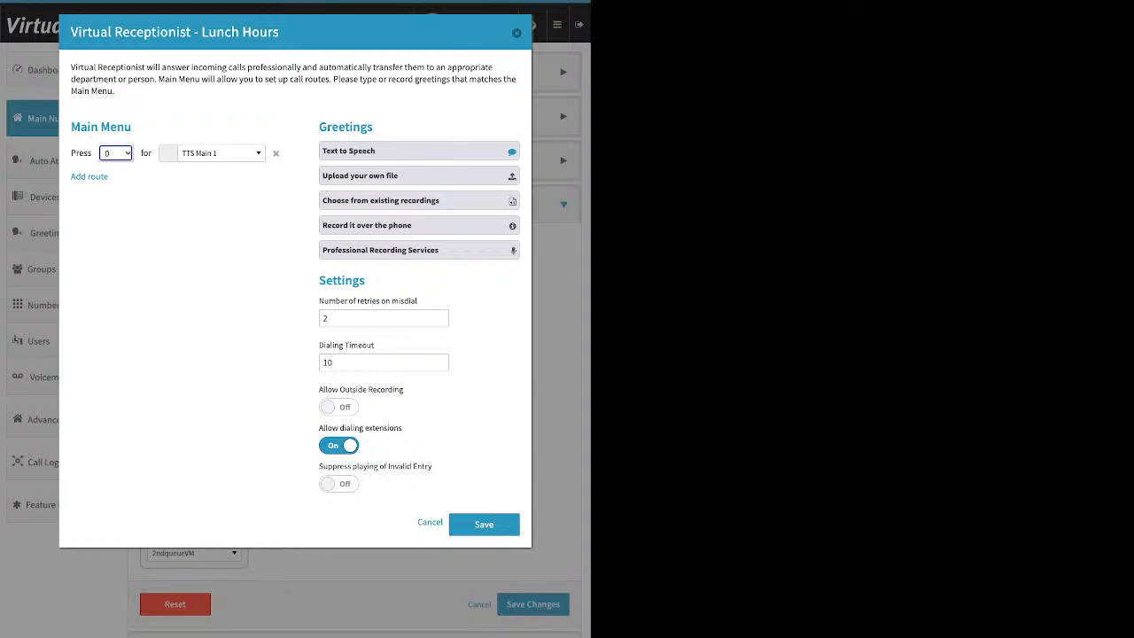
click(418, 151)
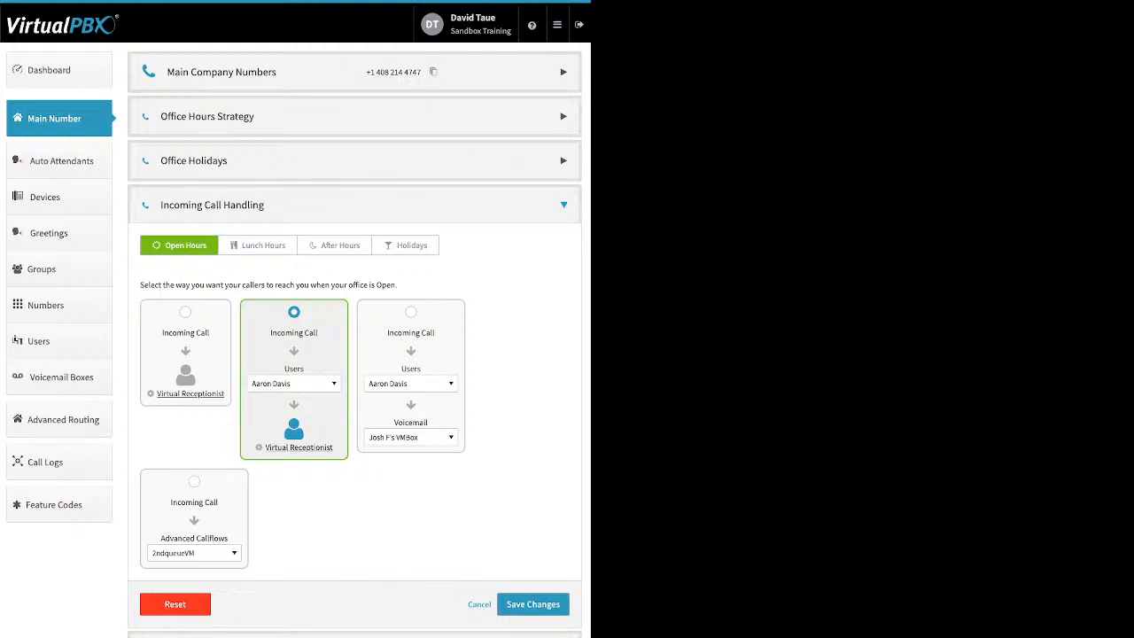
- Pick the Front Desk group under Groups as the destination ringing before the virtual receptionist
click(294, 383)
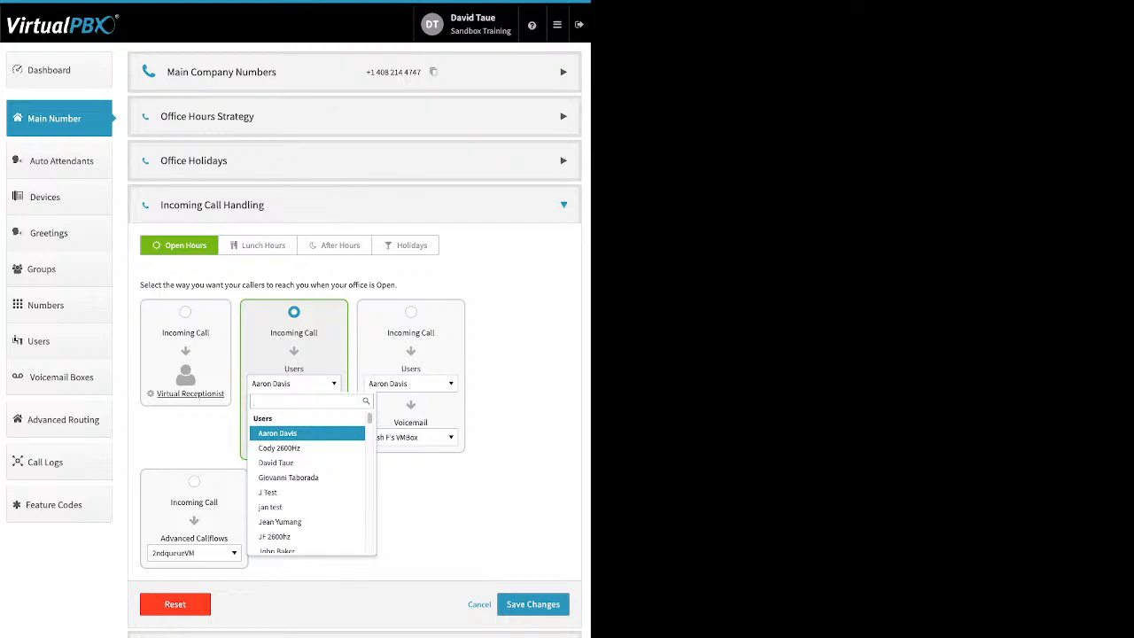
key(Down)
key(Down)
key(Down)
key(Down)
key(Down)
key(Down)
key(Down)
key(Down)
key(Down)
key(Down)
key(Down)
key(Down)
key(Down)
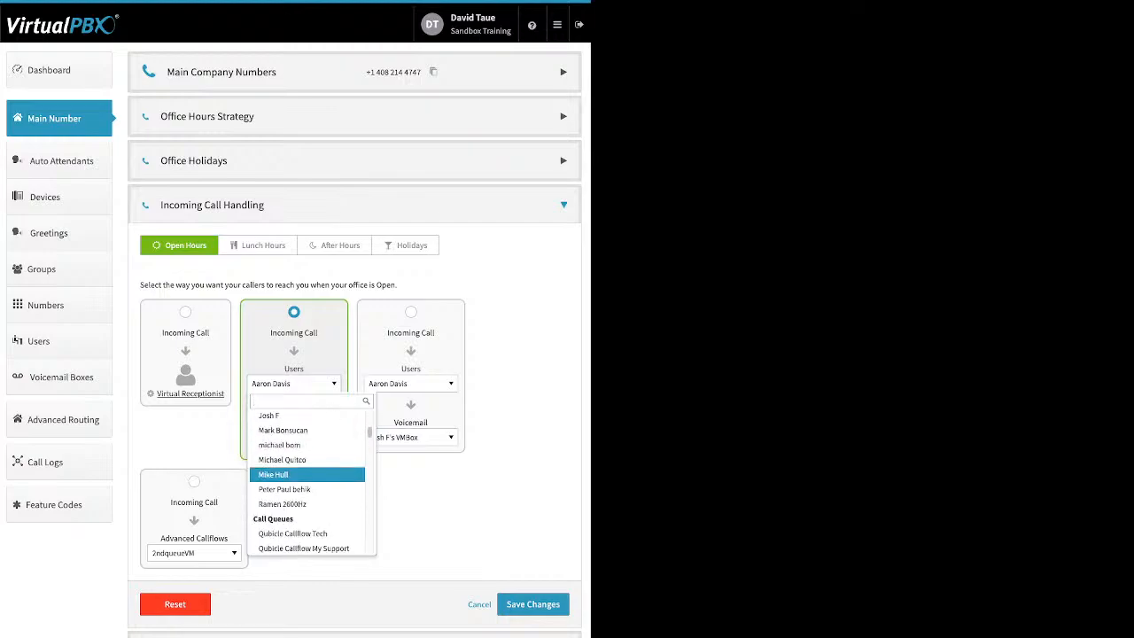
key(Down)
key(Down)
key(Down)
key(Down)
key(Down)
key(Down)
key(Down)
key(Down)
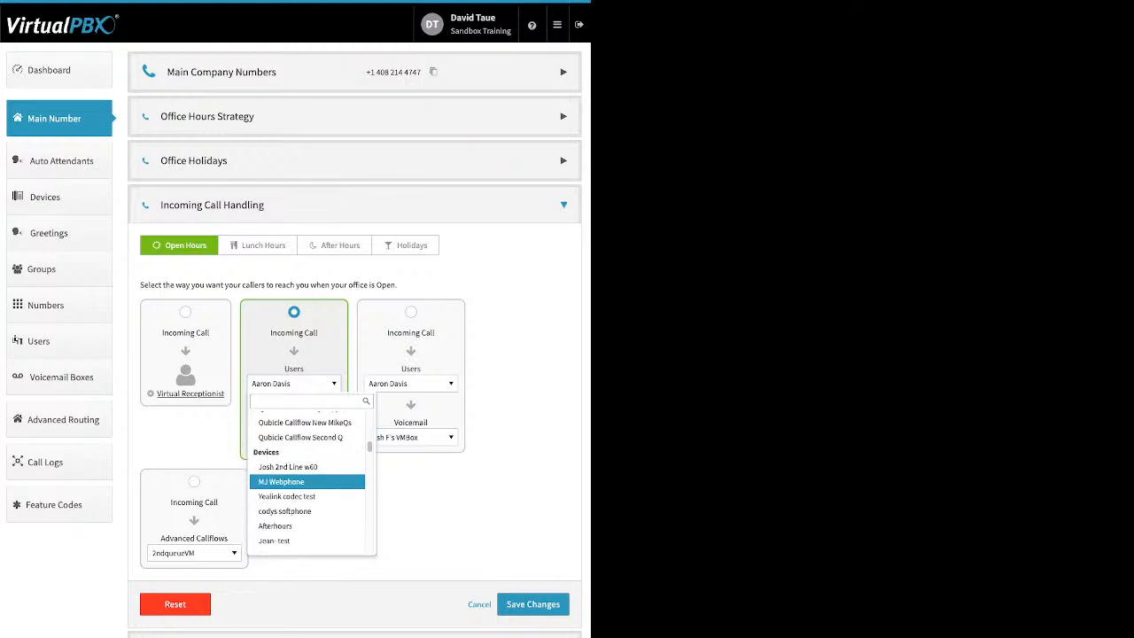
key(Down)
key(Down)
key(Down)
key(Down)
key(Down)
key(Down)
key(Down)
key(Down)
key(Down)
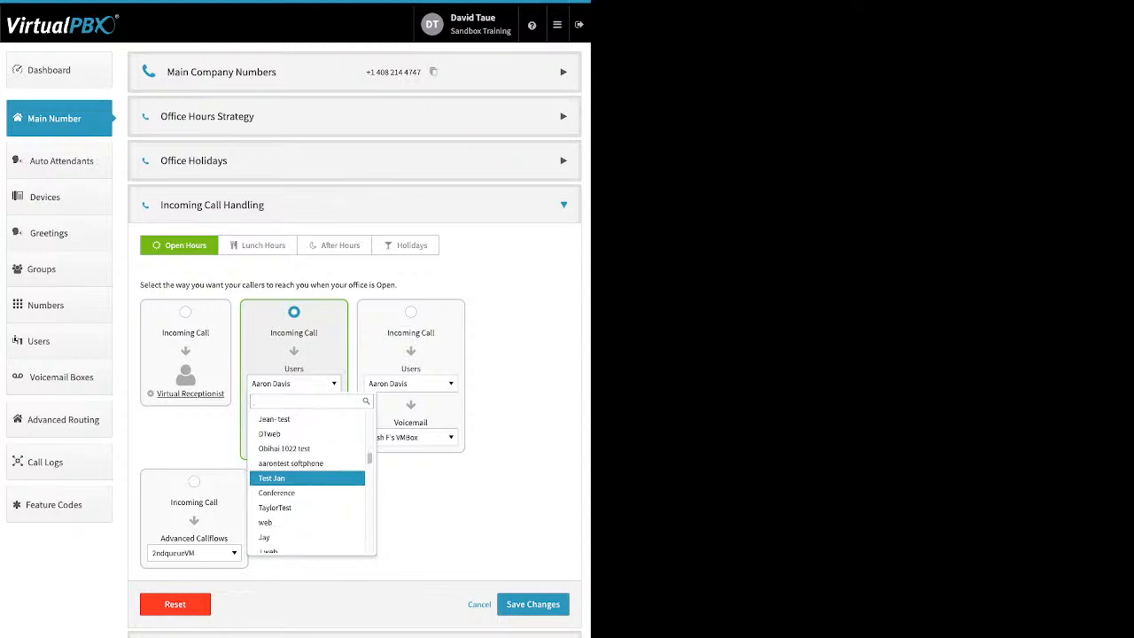
scroll(306, 476, down, 1)
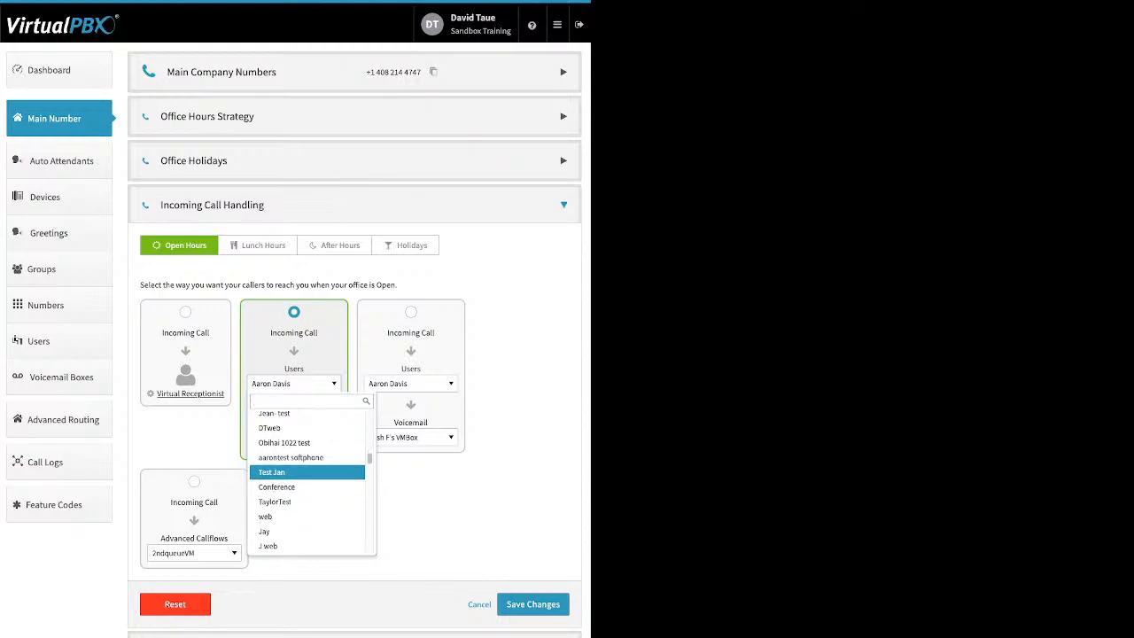
key(Down)
key(Down)
key(Down)
key(Down)
key(Down)
key(Down)
key(Down)
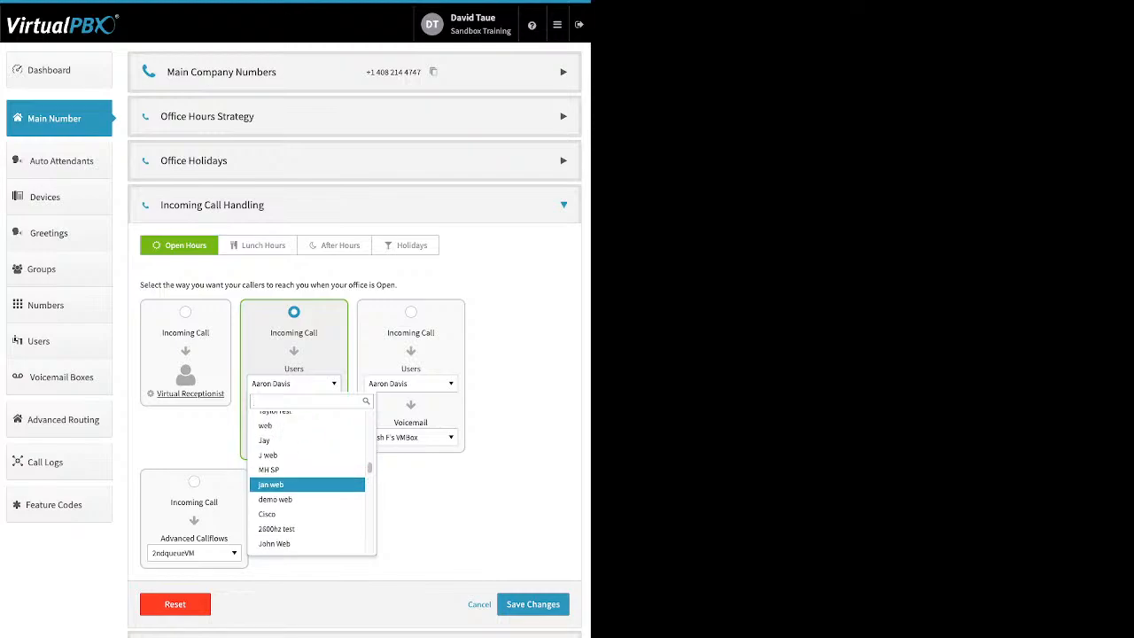
scroll(307, 483, down, 1)
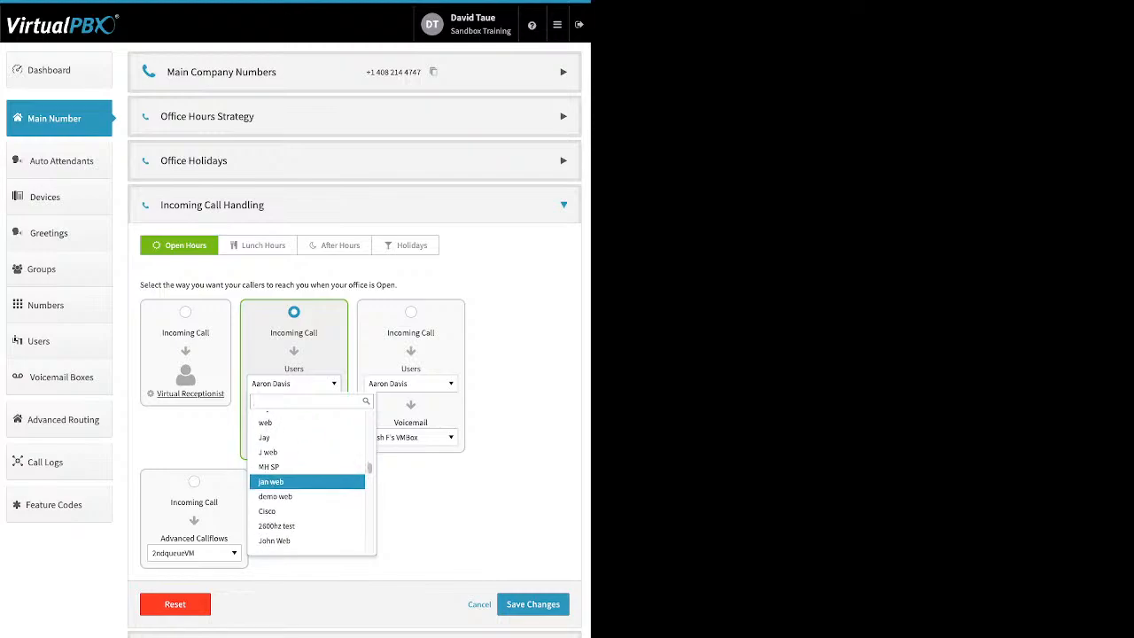
key(Down)
key(Down)
key(Down)
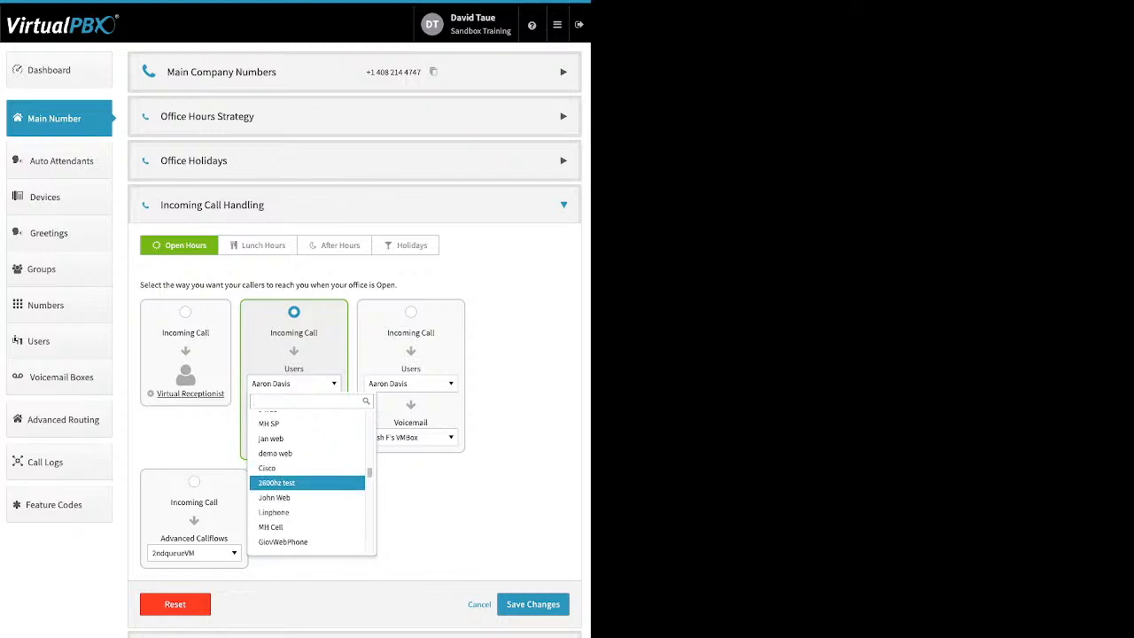
key(Down)
key(Down)
key(Down)
key(Down)
key(Down)
key(Down)
key(Down)
key(Down)
key(Down)
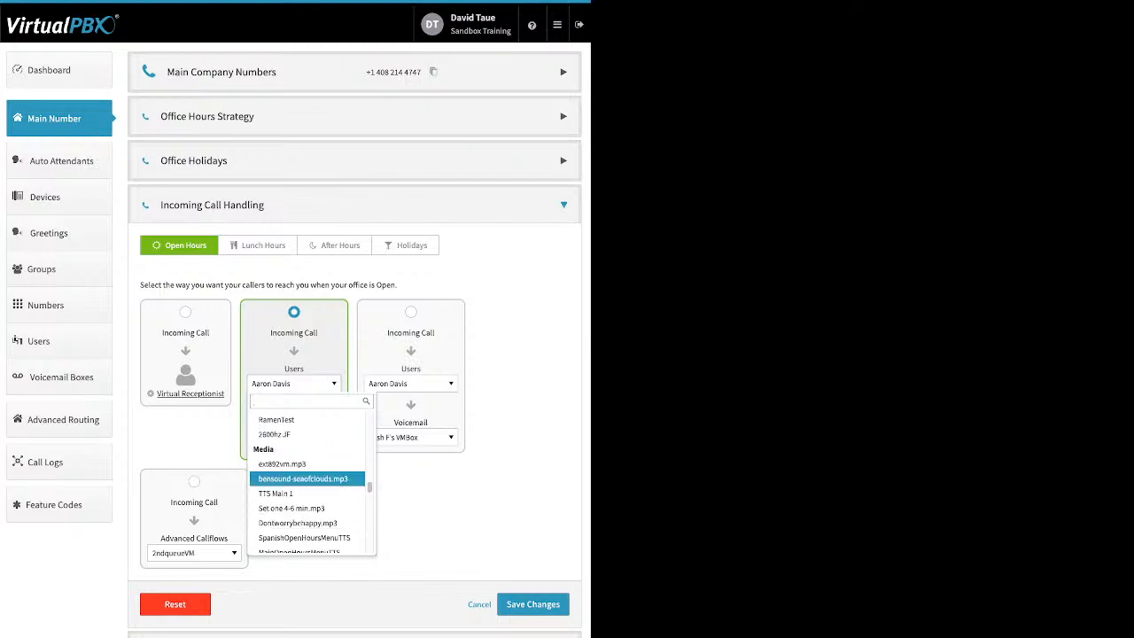
key(Down)
key(Down)
key(Down)
key(Down)
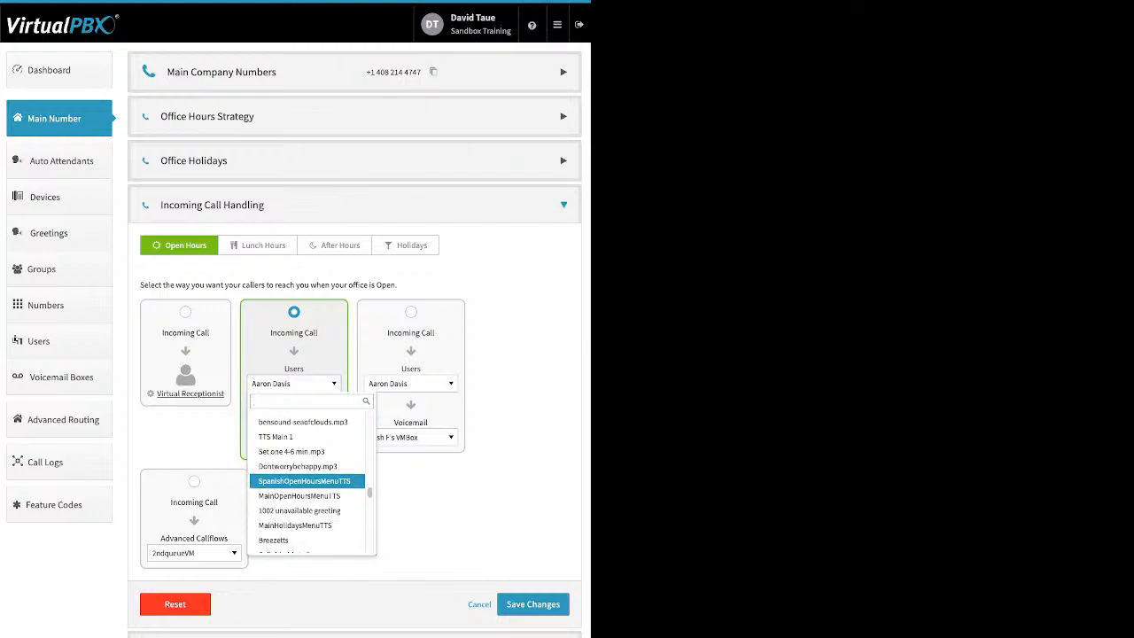
scroll(307, 479, down, 1)
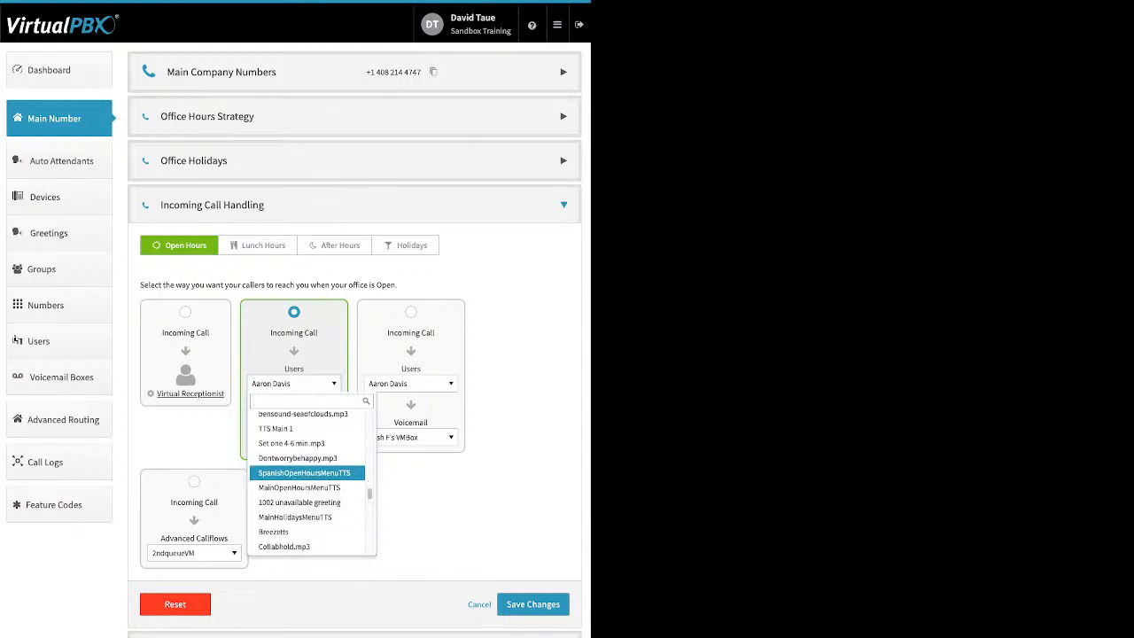
scroll(307, 474, down, 3)
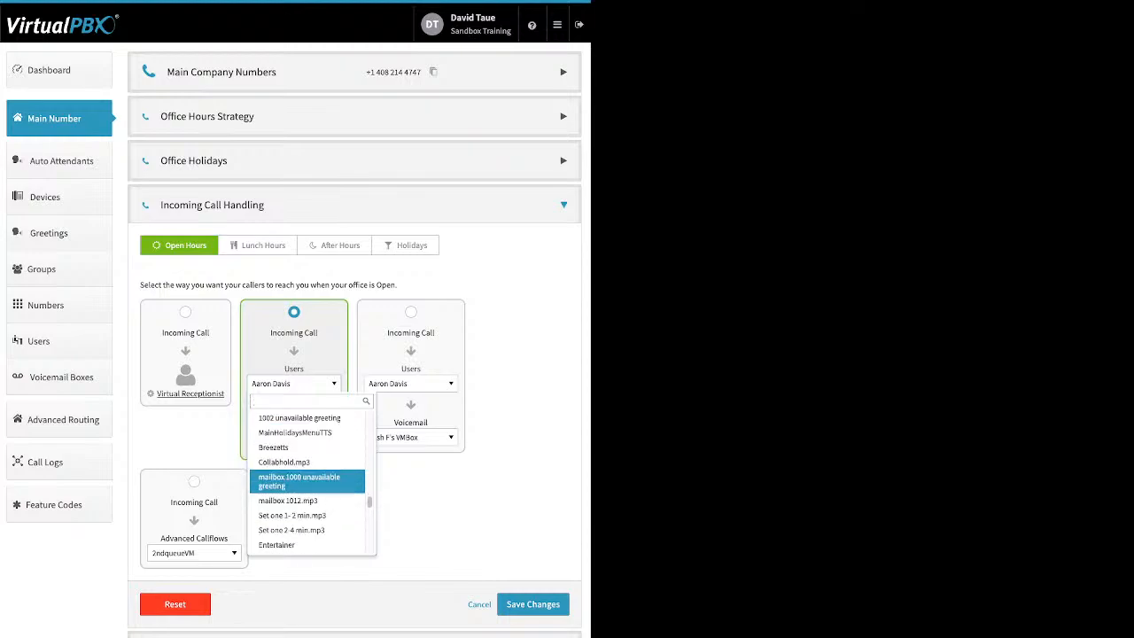
scroll(306, 478, down, 3)
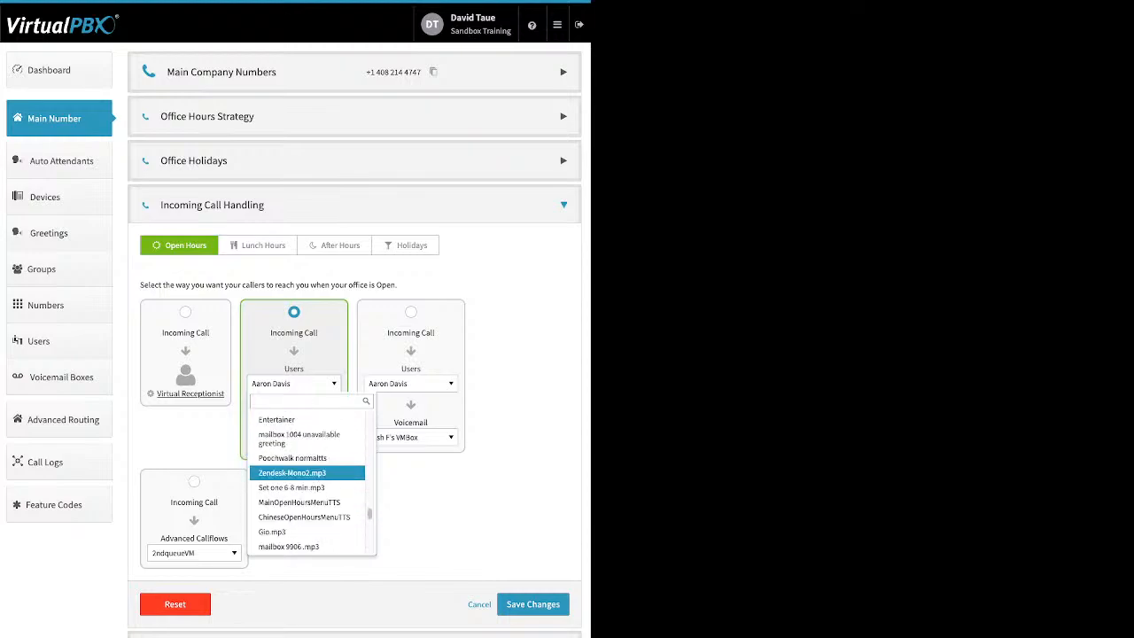
scroll(306, 479, down, 2)
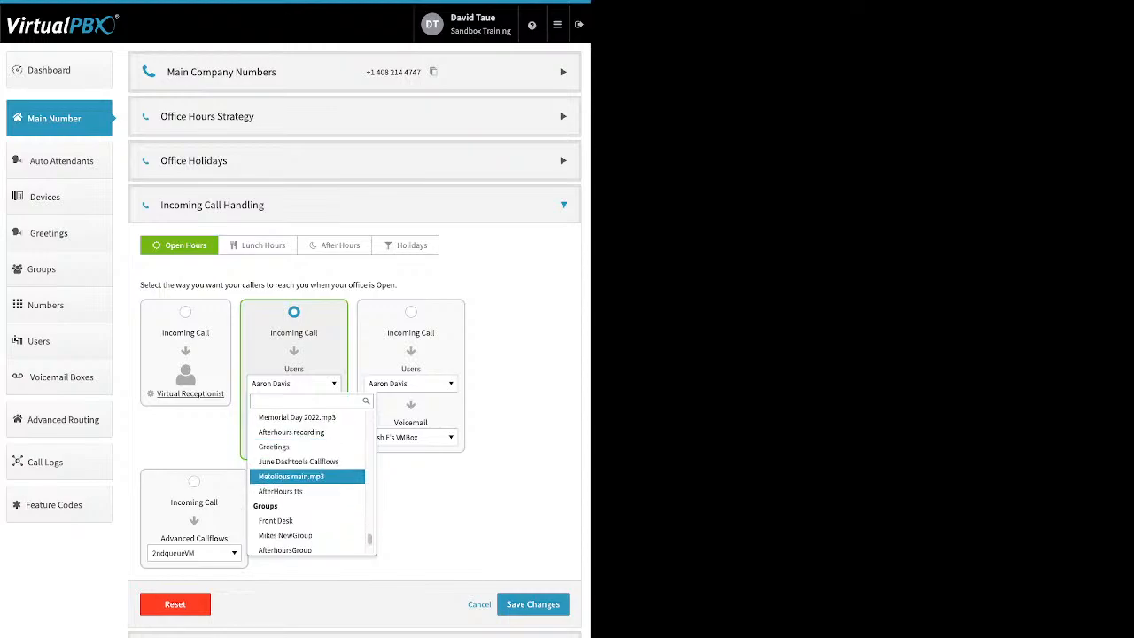
scroll(307, 471, down, 1)
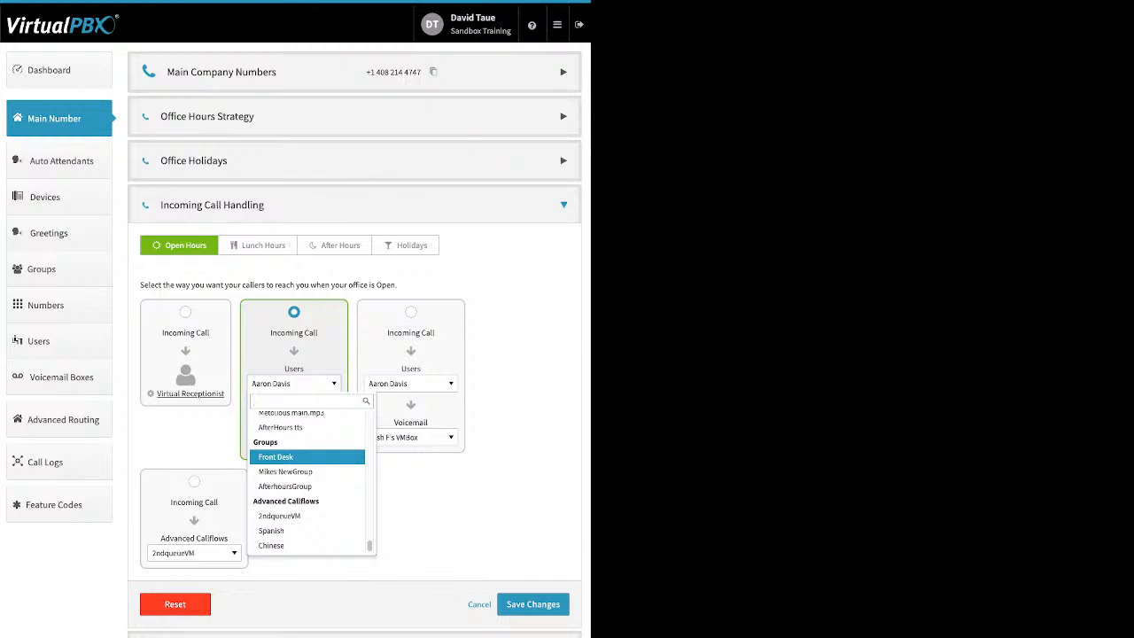
click(307, 456)
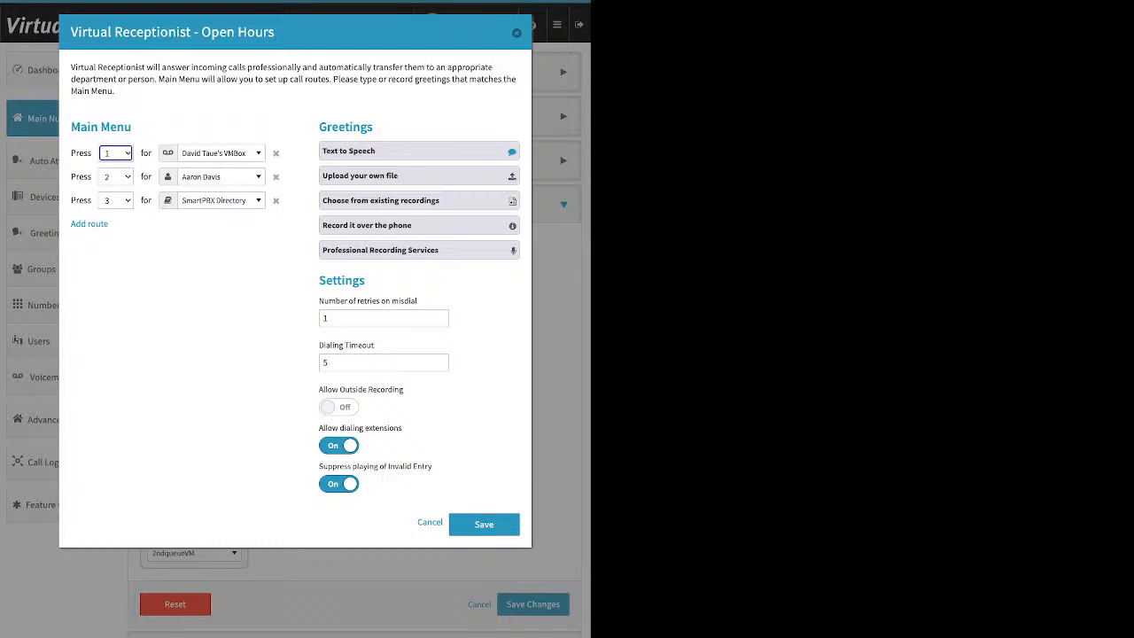
- Close the receptionist dialog and return to Lunch Hours call handling, ringing a user first
key(Escape)
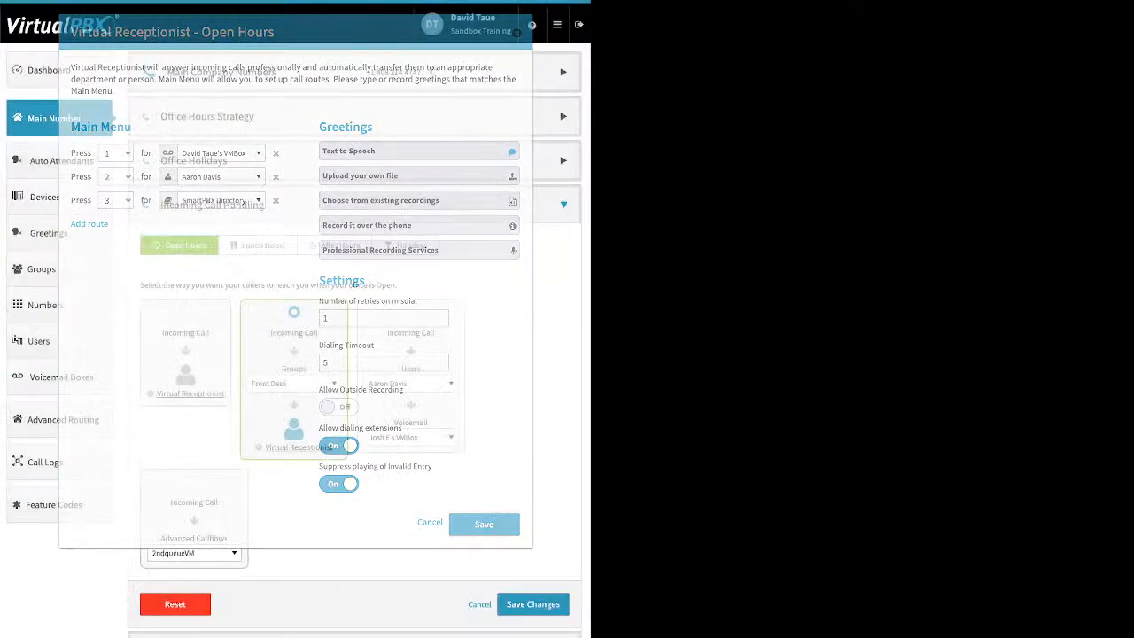
click(257, 246)
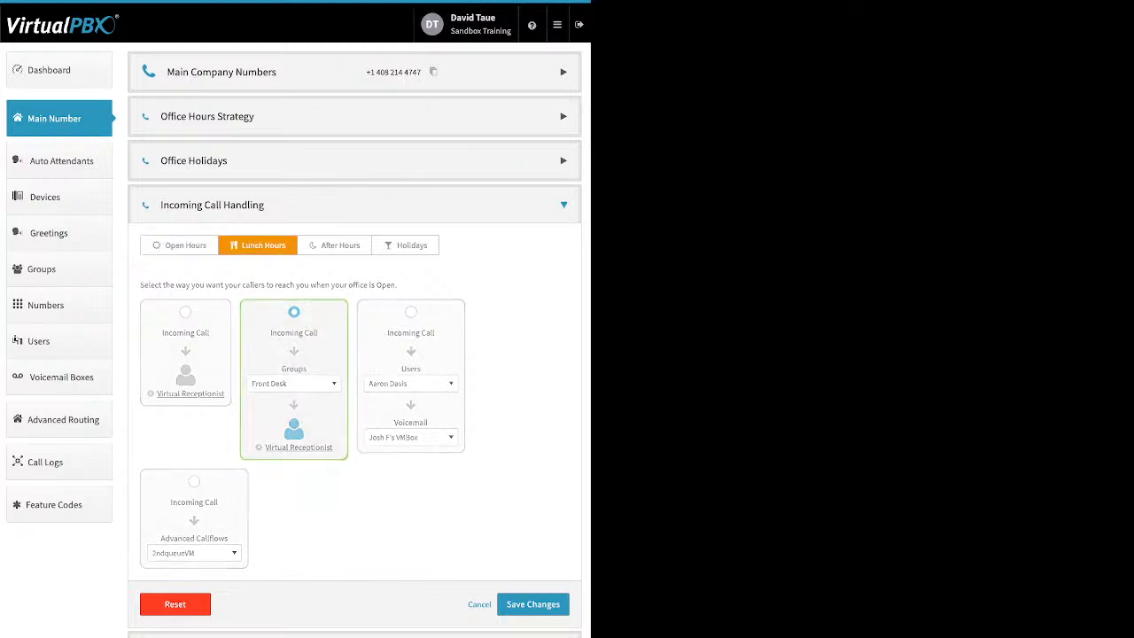
click(294, 312)
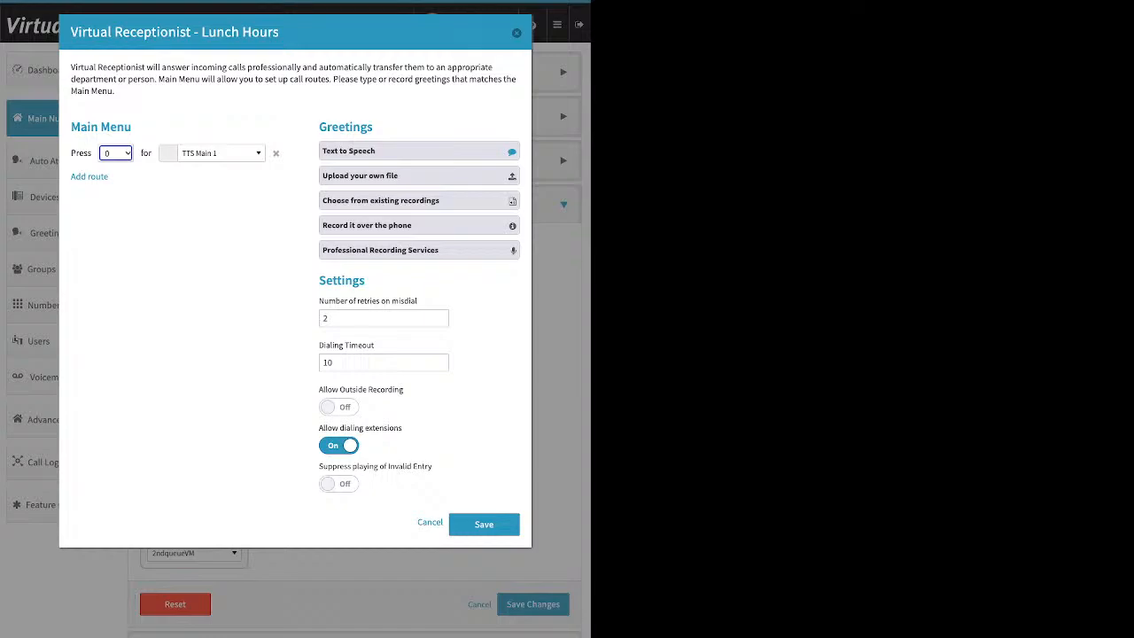
key(Escape)
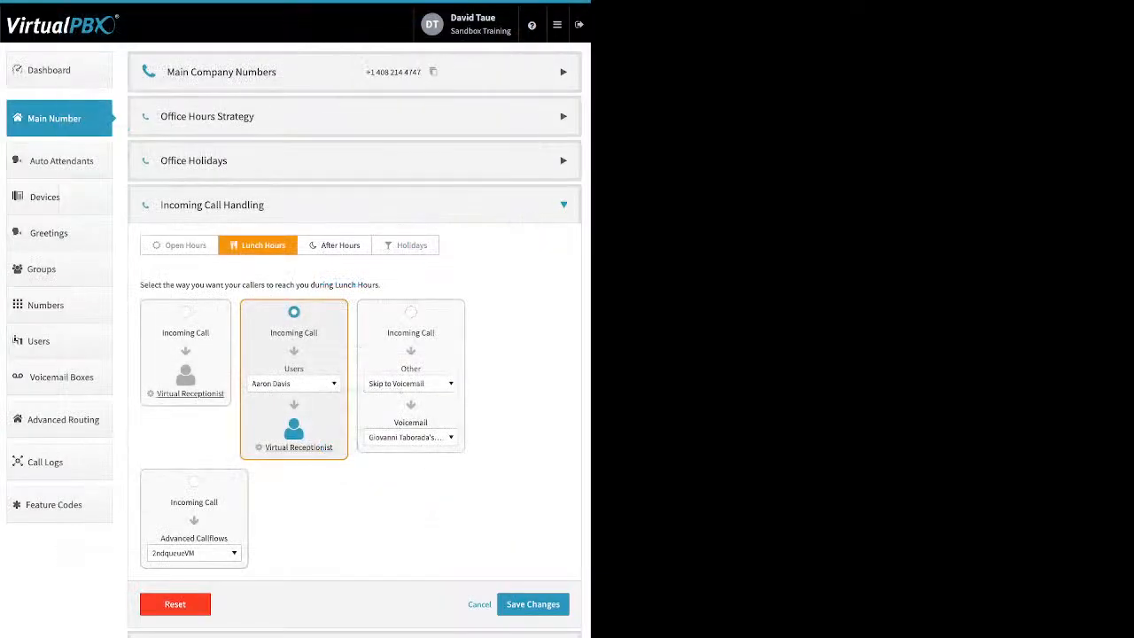
click(411, 312)
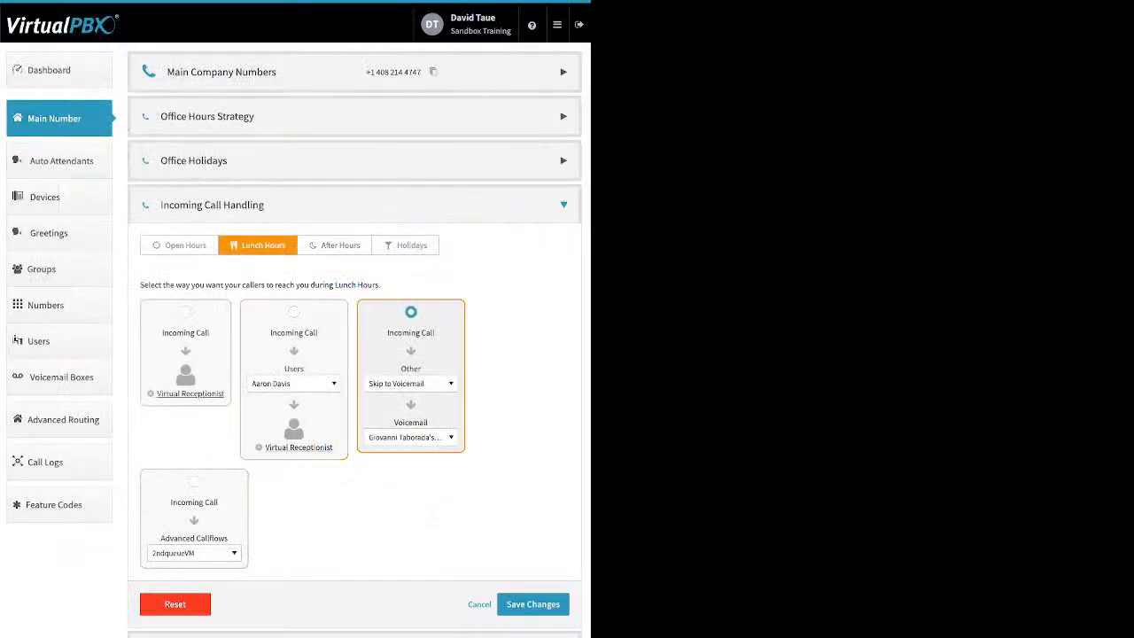
click(411, 384)
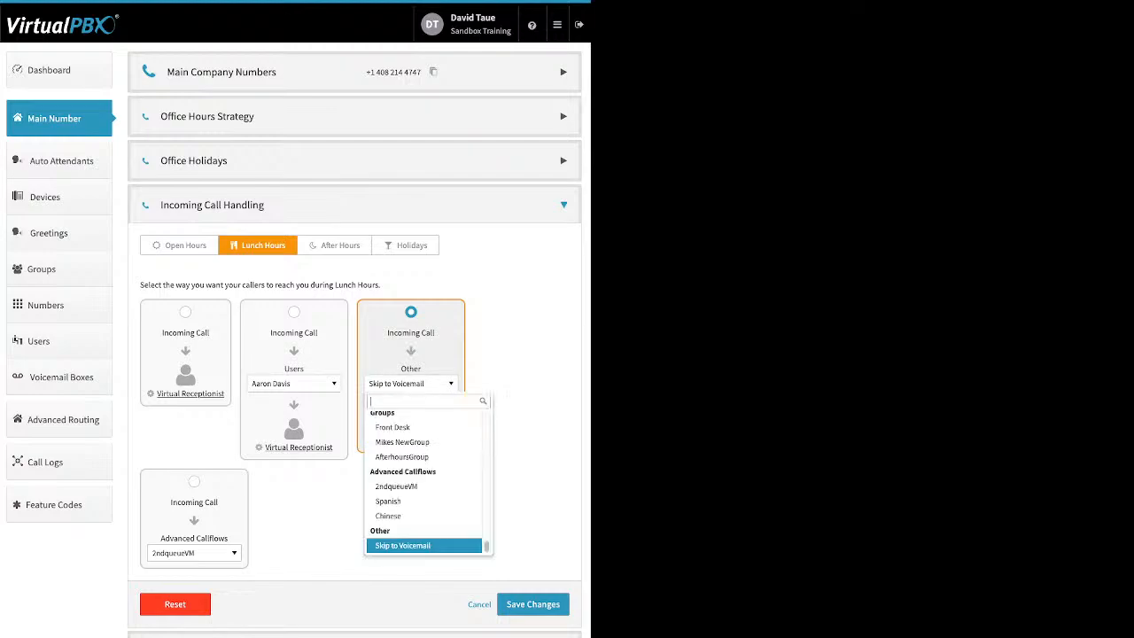
scroll(424, 523, up, 10)
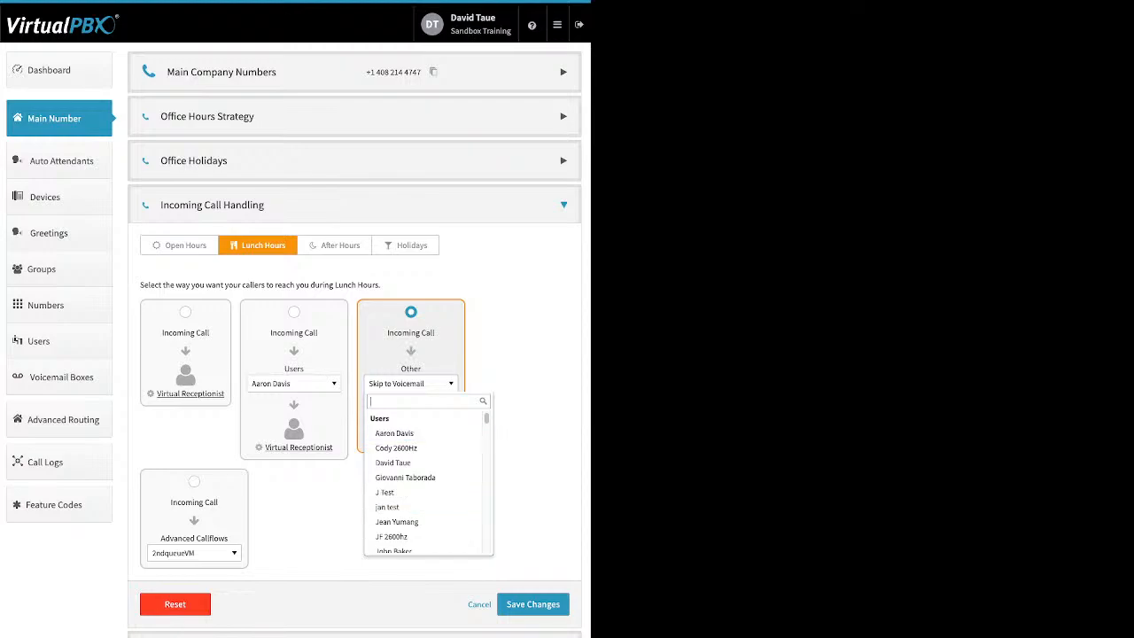
click(394, 433)
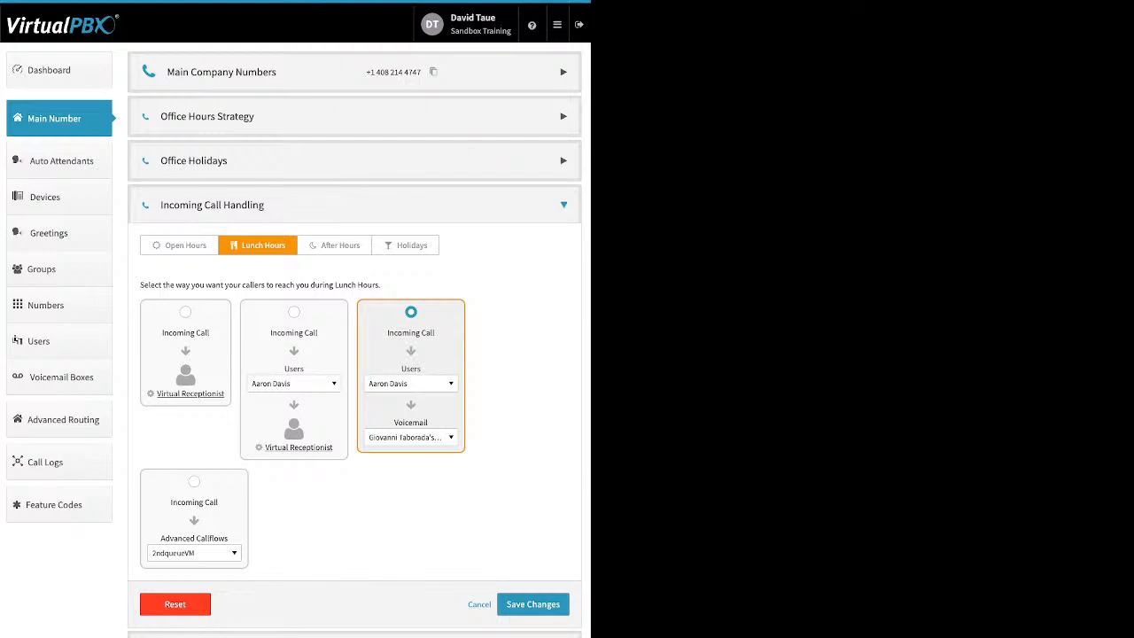
- Revert lunch-hour calls to Skip to Voicemail and bring up the Holidays call handling
click(411, 437)
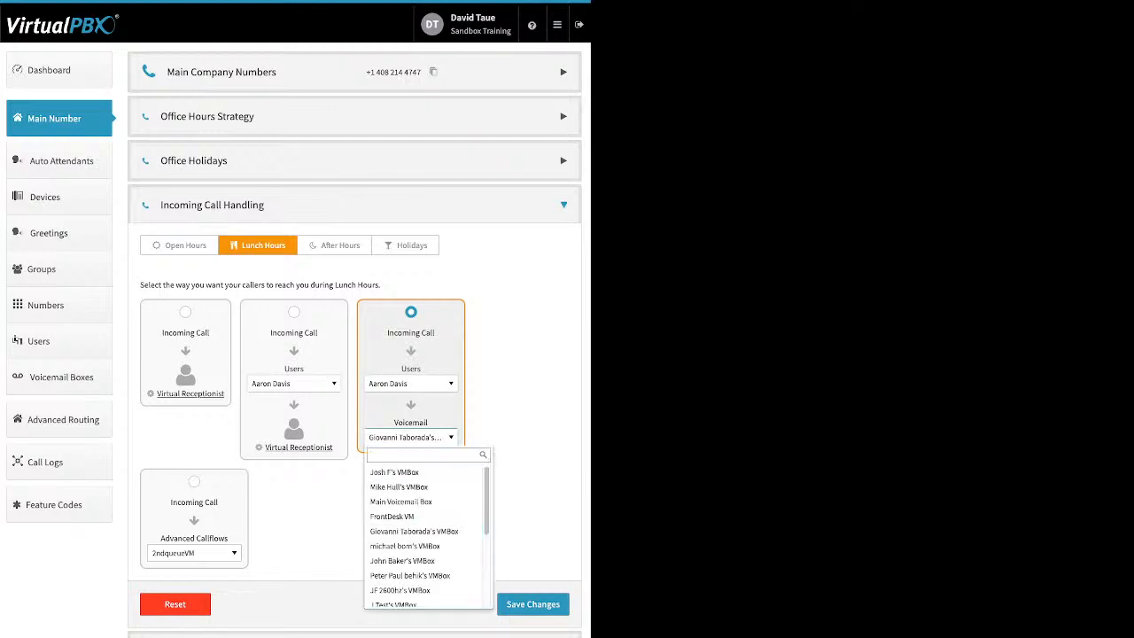
key(Escape)
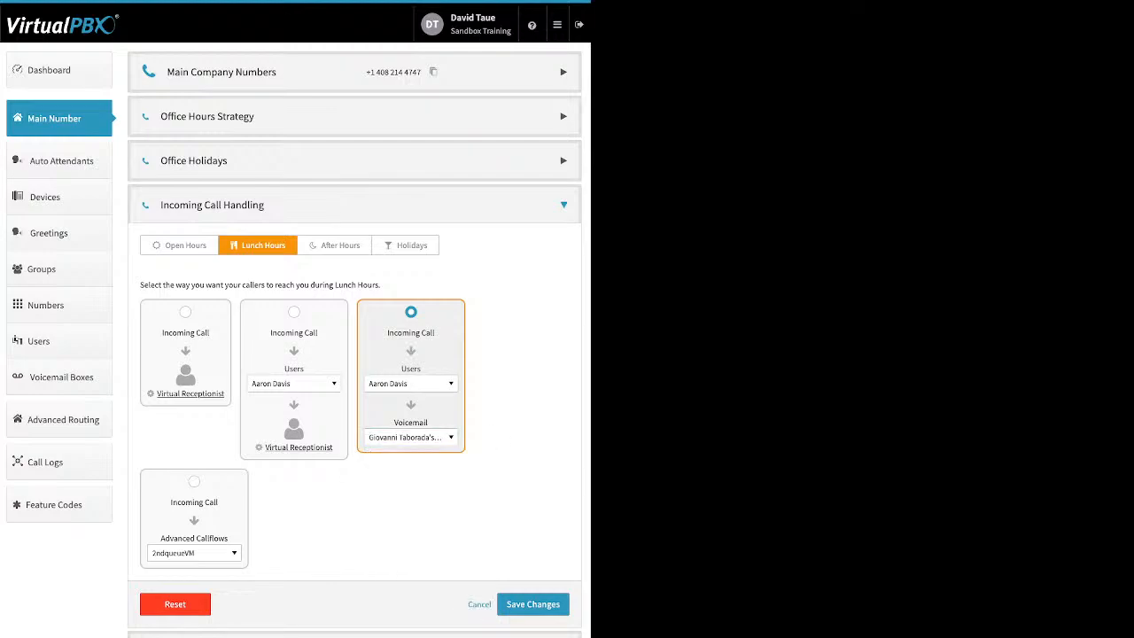
click(411, 383)
scroll(416, 467, down, 20)
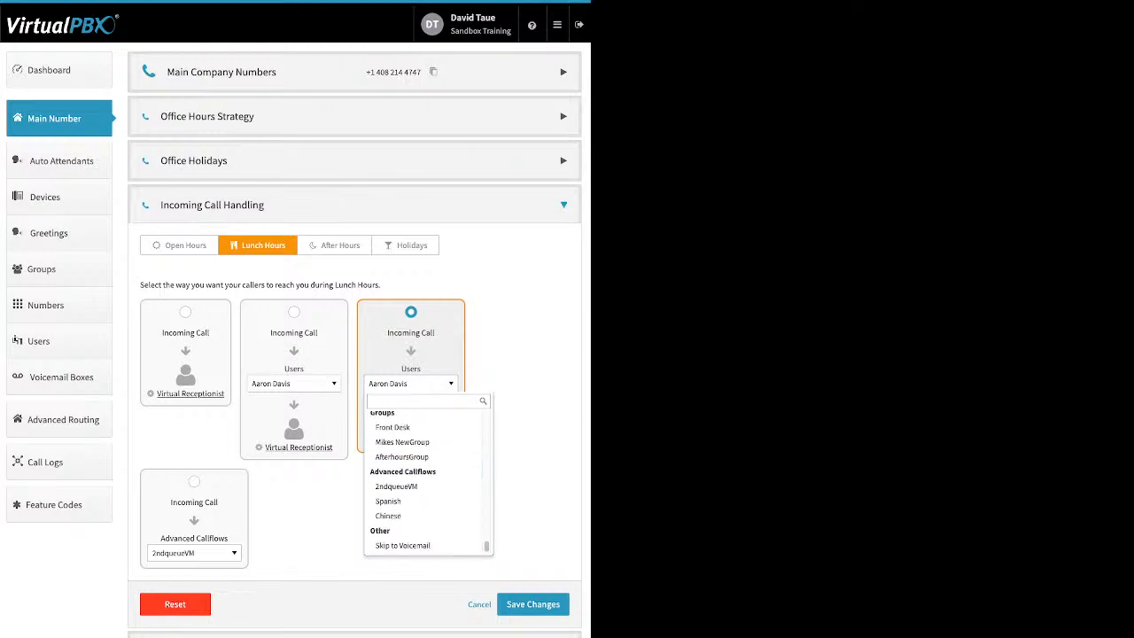
click(403, 545)
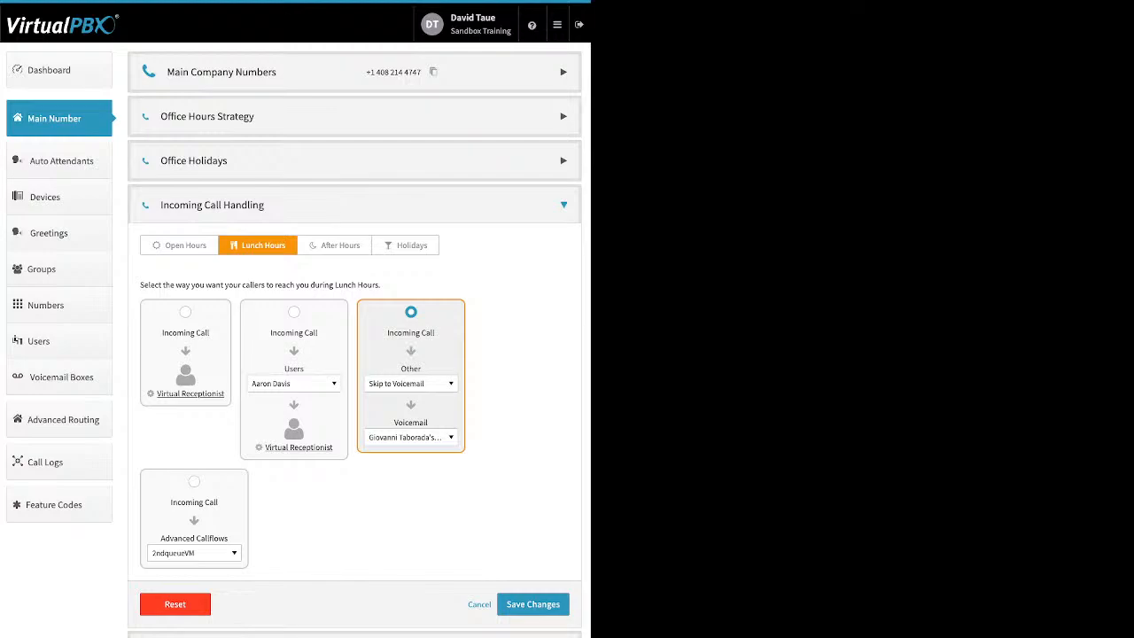
click(405, 246)
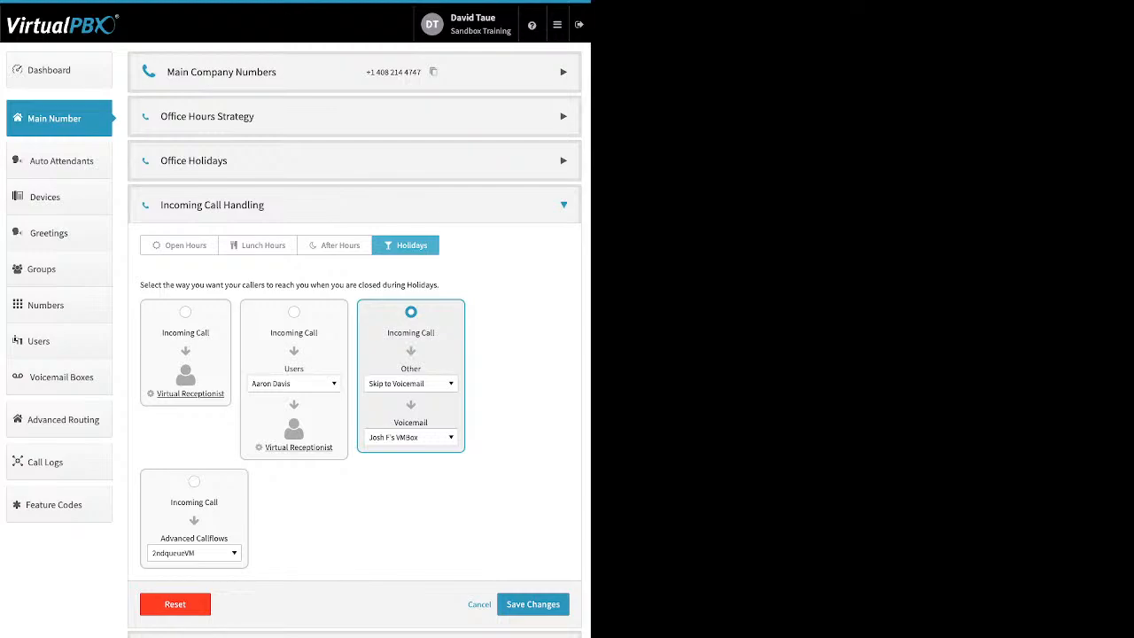
- Send holiday calls to the 2ndqueueVM advanced callflow
click(194, 482)
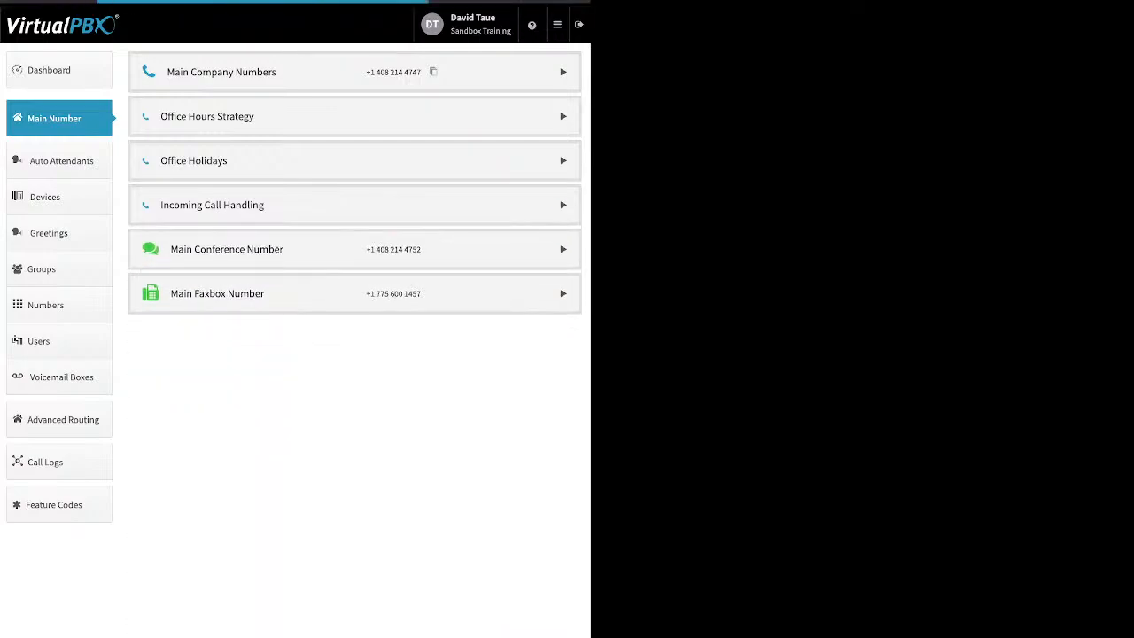
- Expand Main Conference Number, enable its custom greeting, then show the Main Faxbox Number details
click(563, 249)
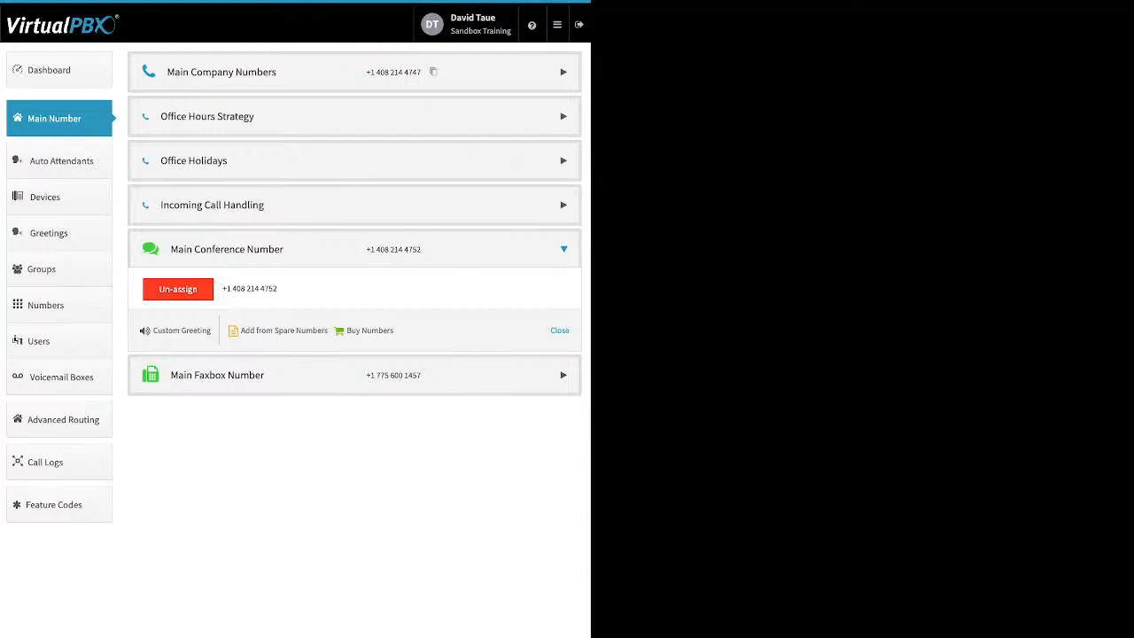
click(182, 330)
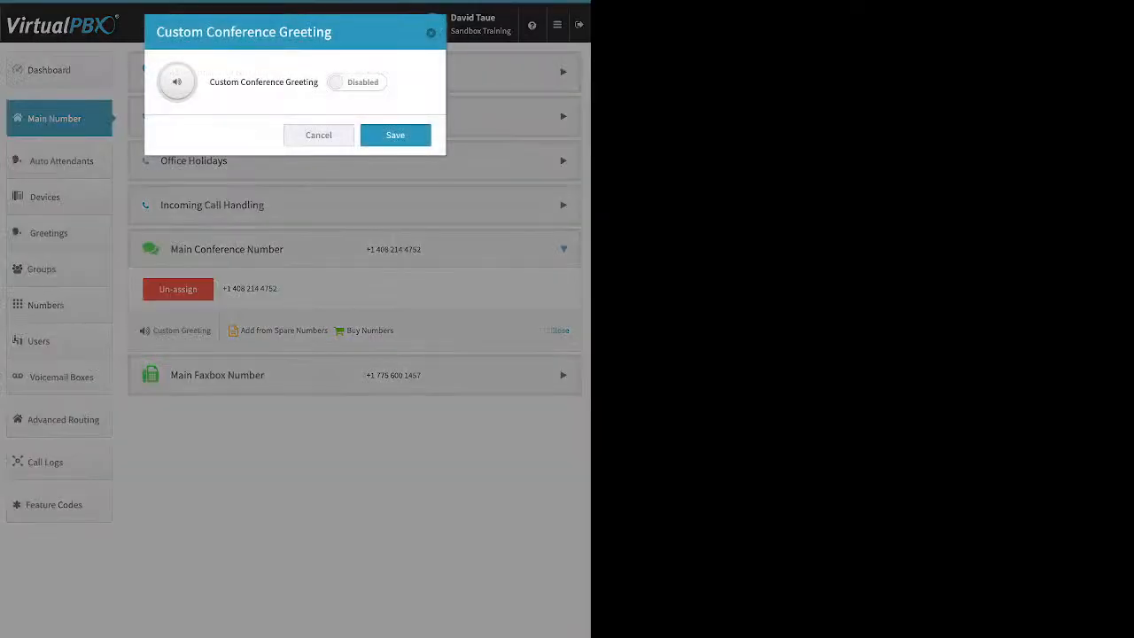
click(357, 82)
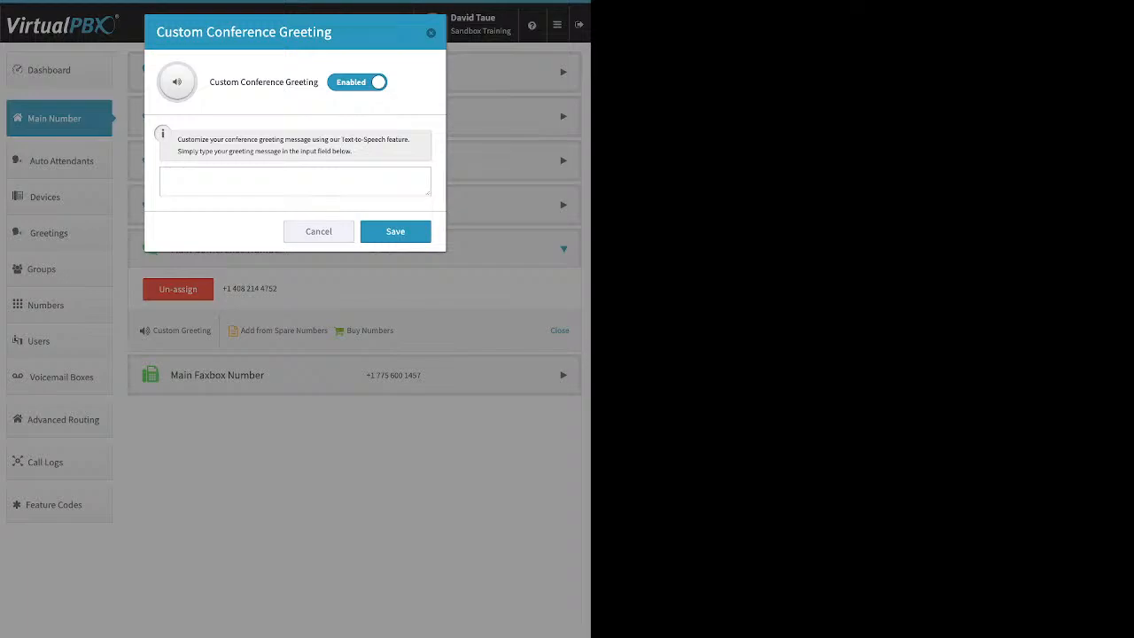
click(430, 33)
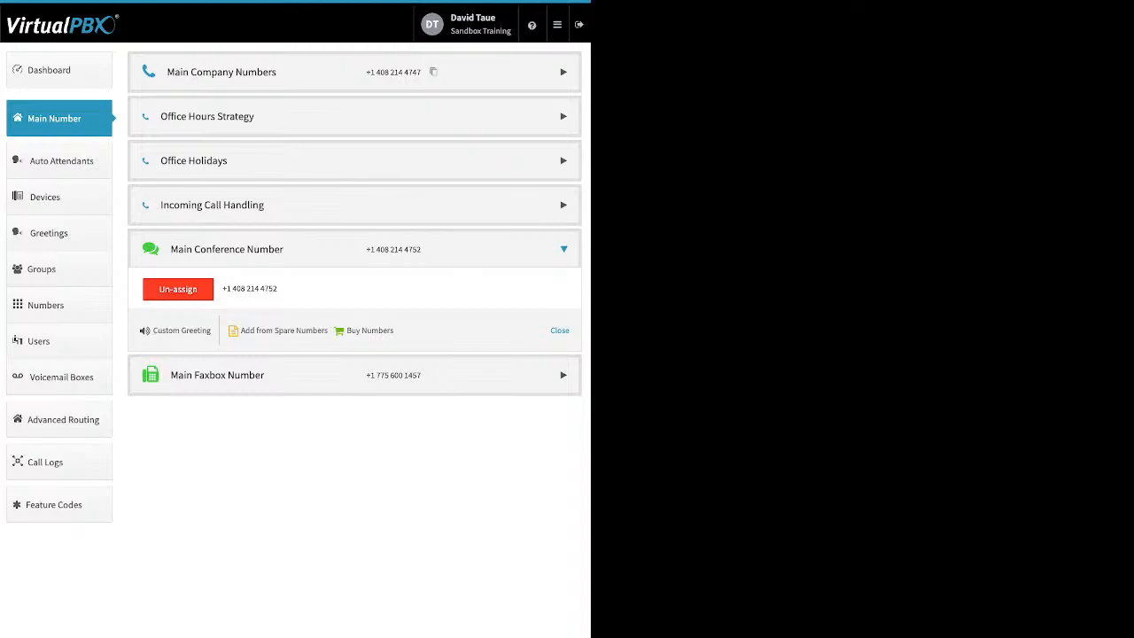
click(217, 375)
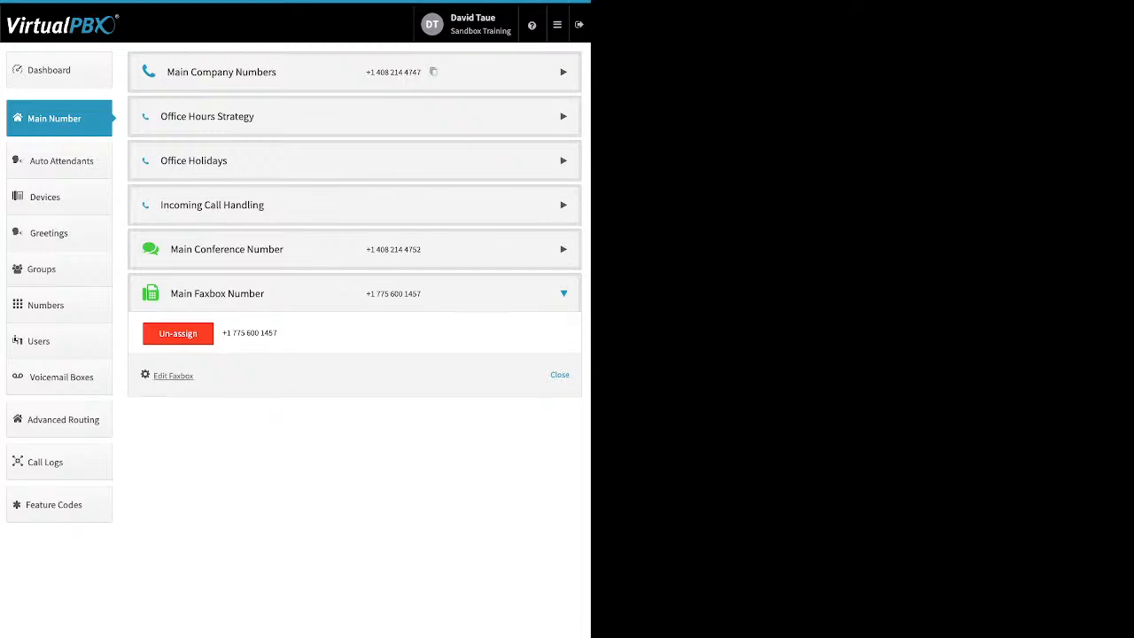
- Review the faxbox's inbound notification email and email permissions, closing the editor without saving
drag(152, 376, 193, 376)
click(173, 375)
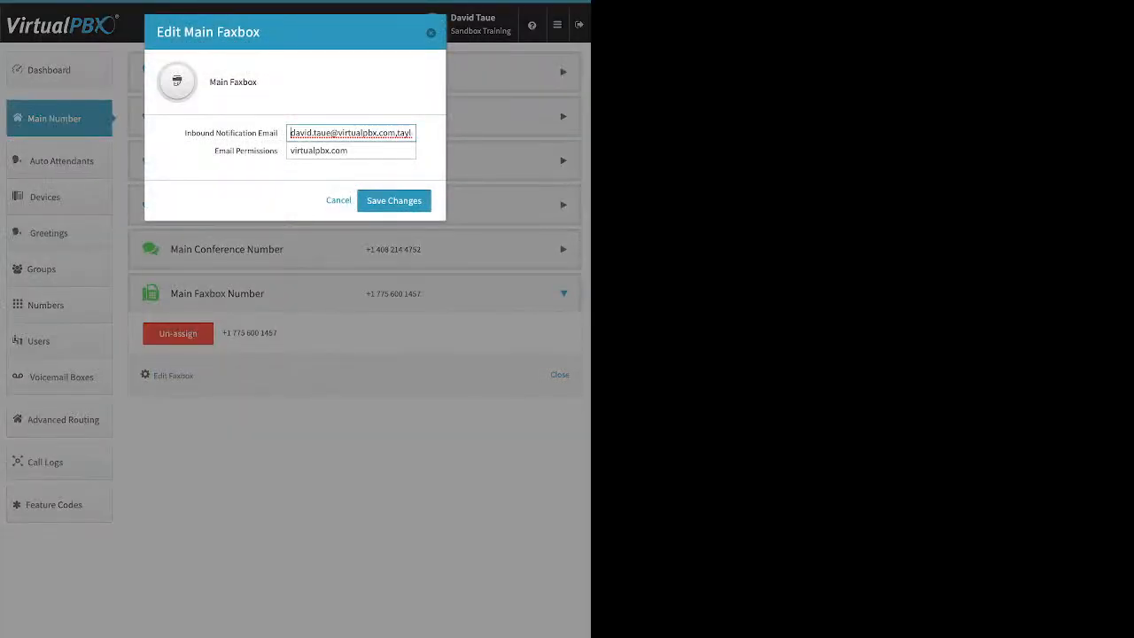
drag(184, 133, 278, 133)
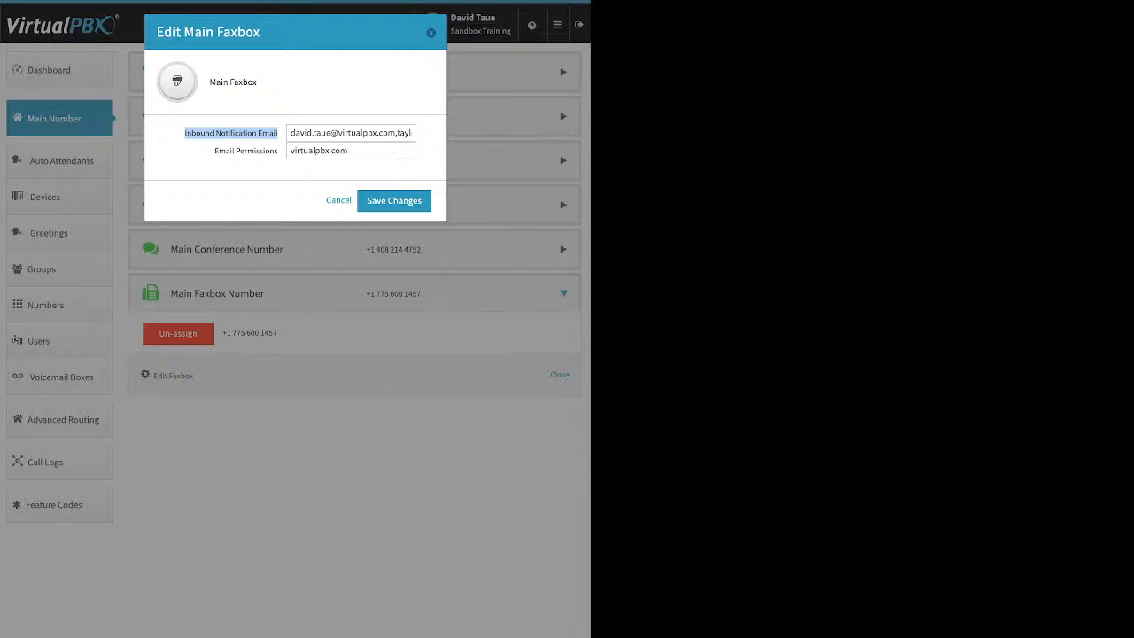
click(244, 142)
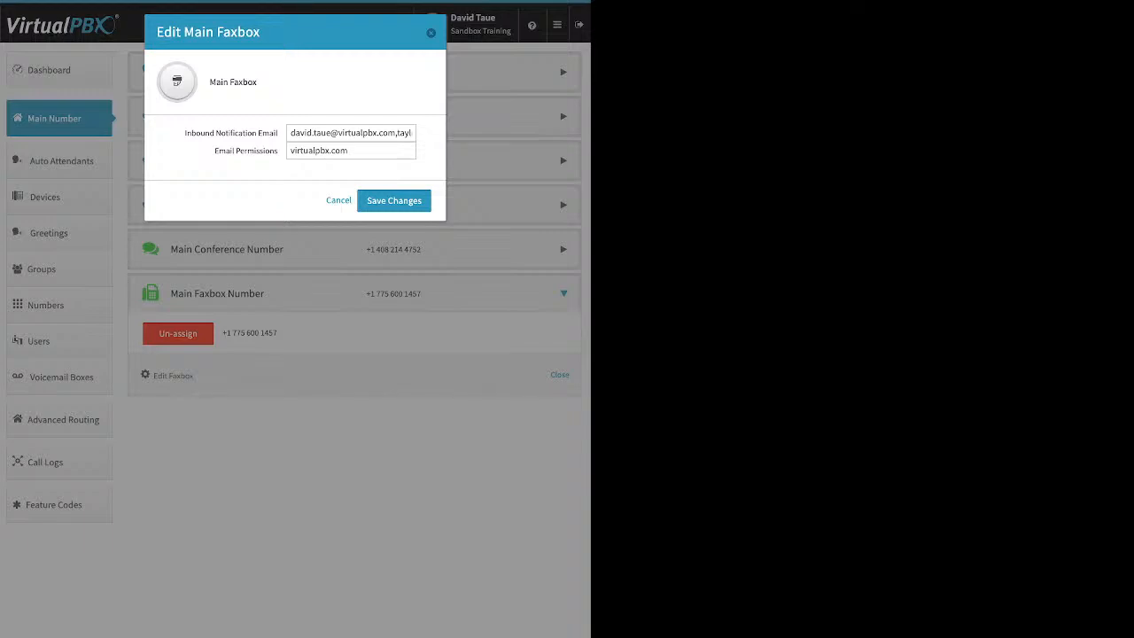
drag(215, 151, 277, 150)
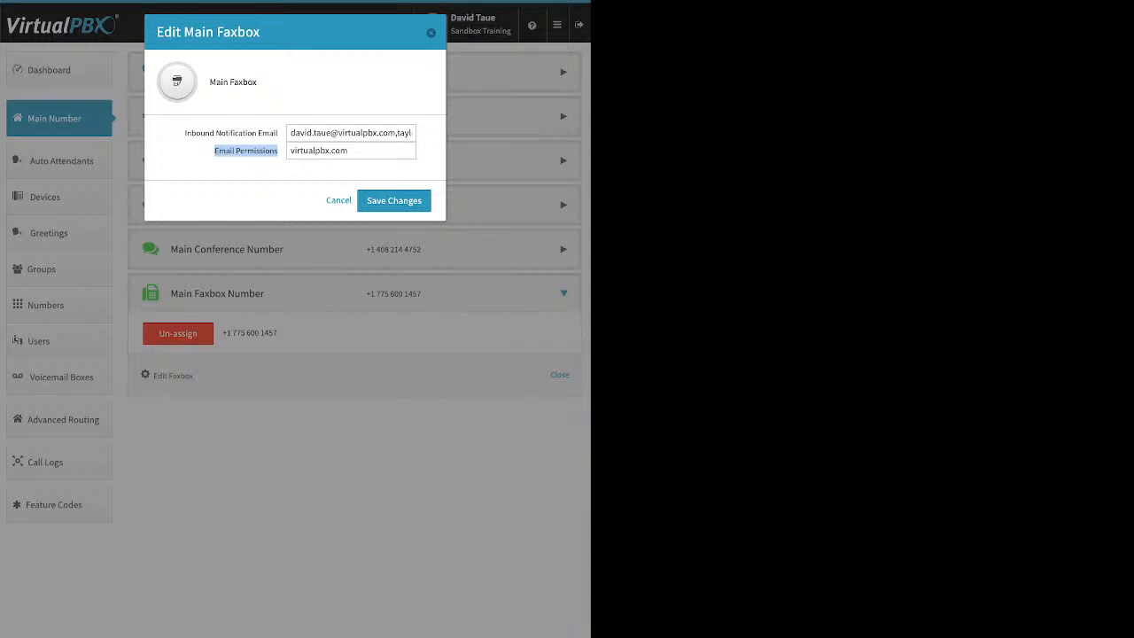
key(Escape)
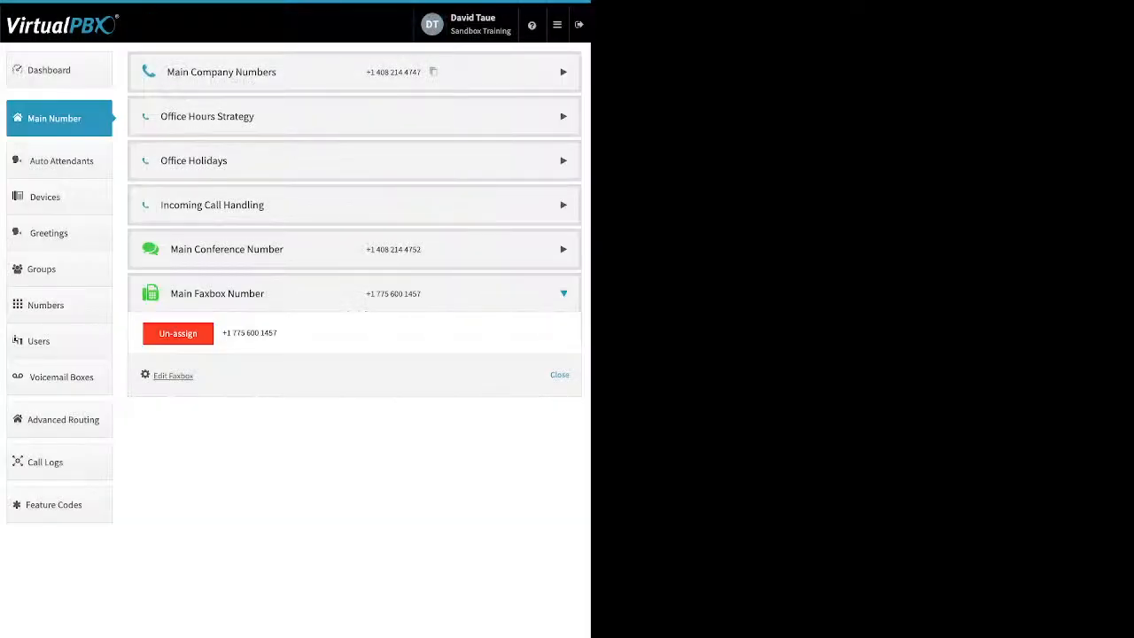
- Go to Auto Attendants to list the Chinese, Poochwalk and Spanish attendants
click(60, 161)
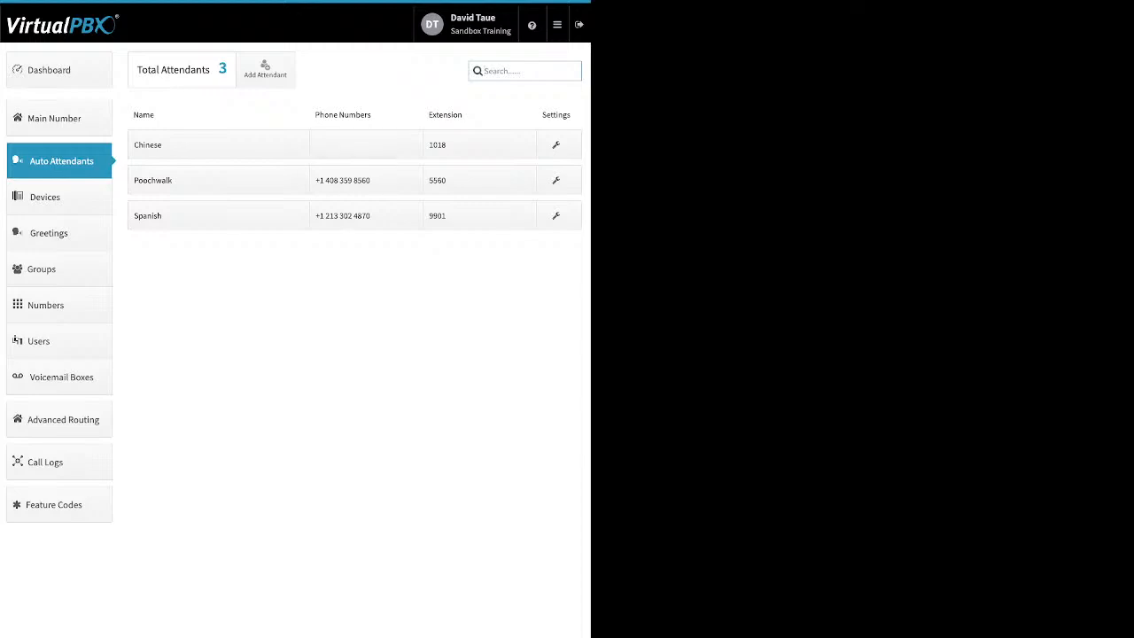
click(264, 69)
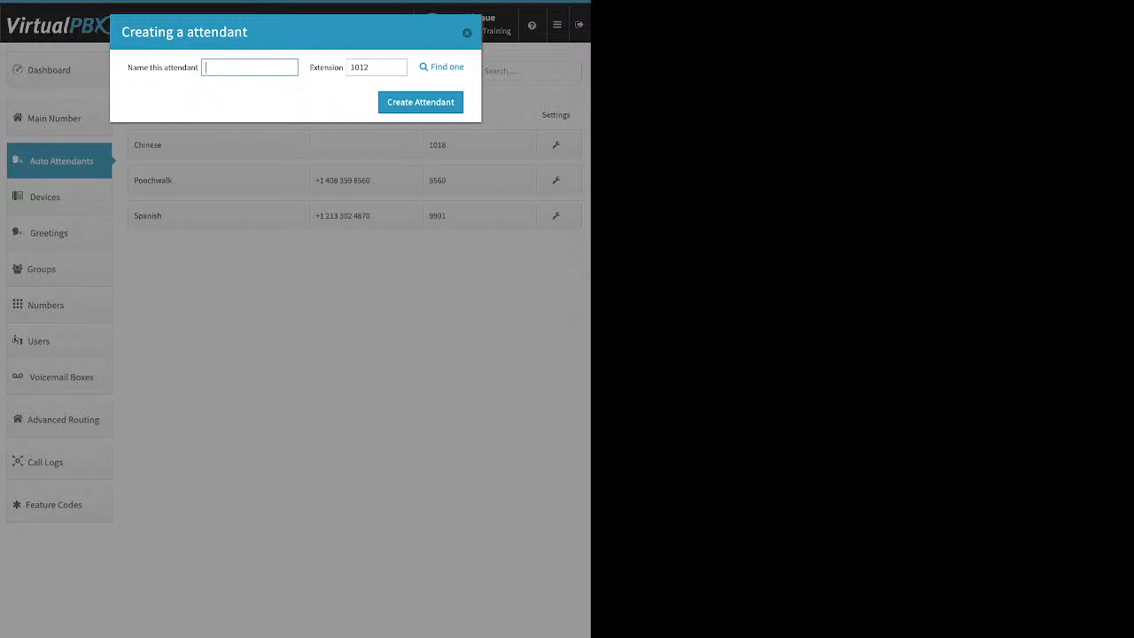
key(Escape)
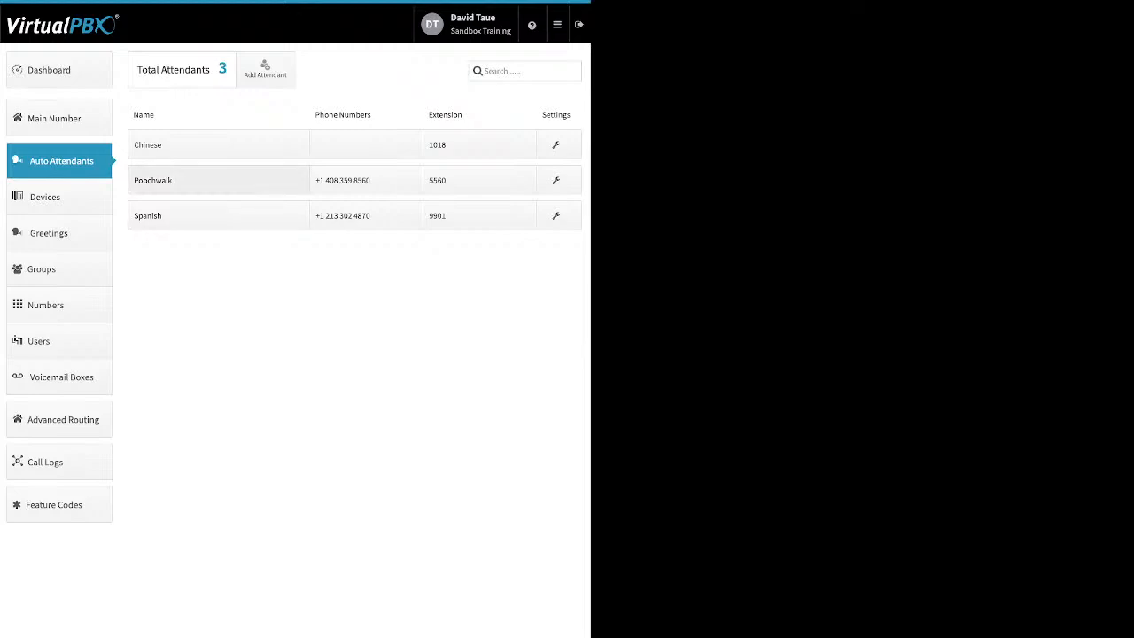
- Toggle Chinese's Available in Main Menu off and back on, then open Poochwalk's settings
click(203, 145)
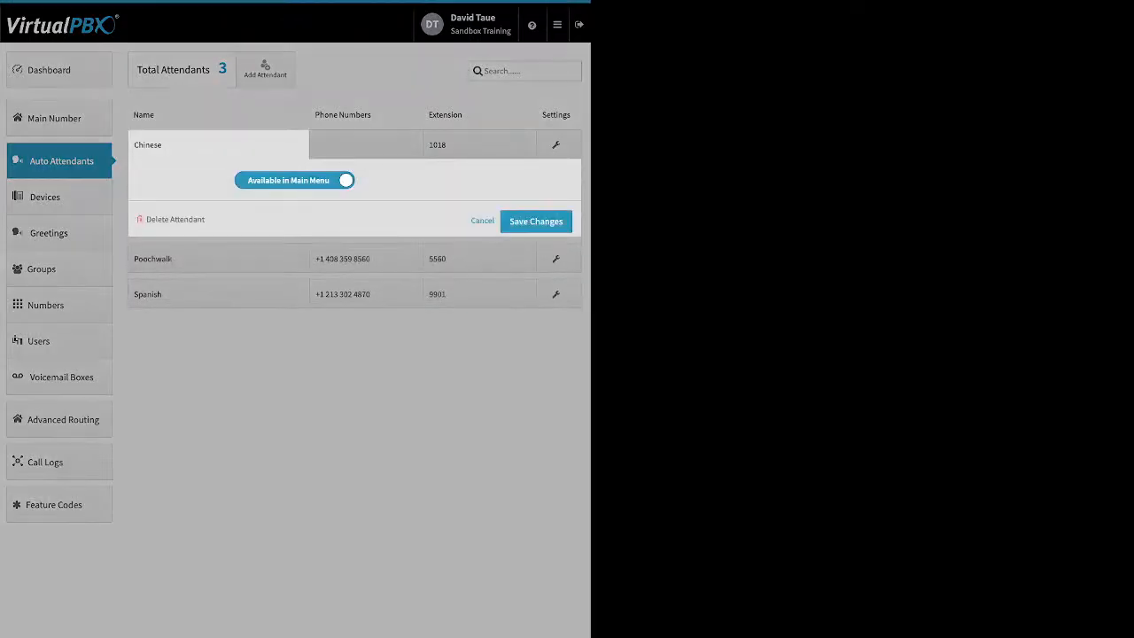
click(295, 180)
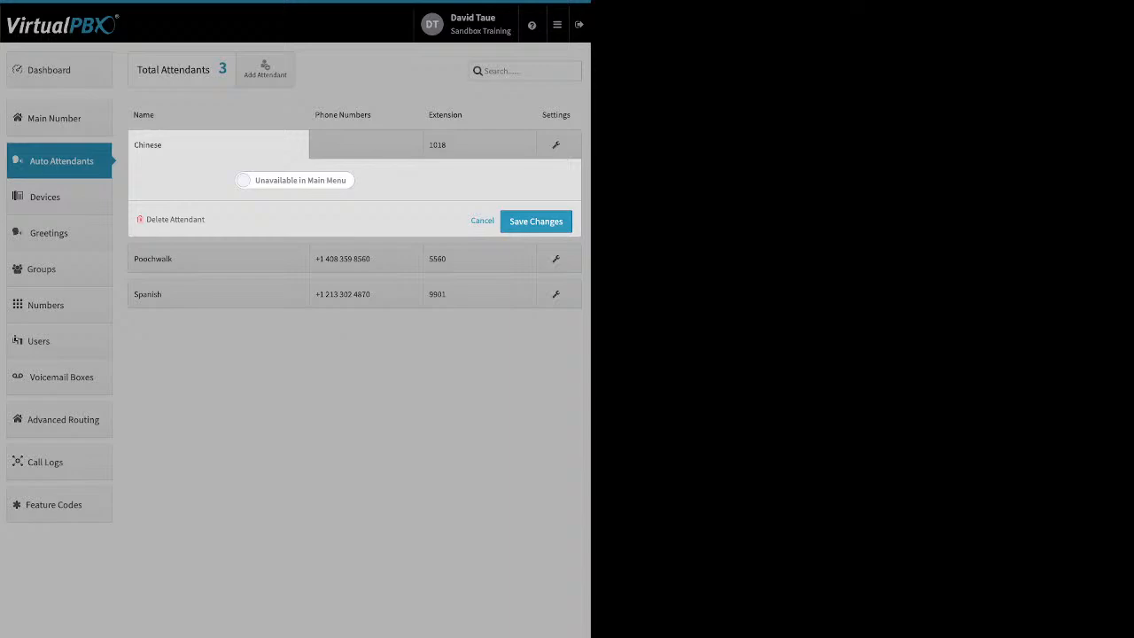
click(295, 180)
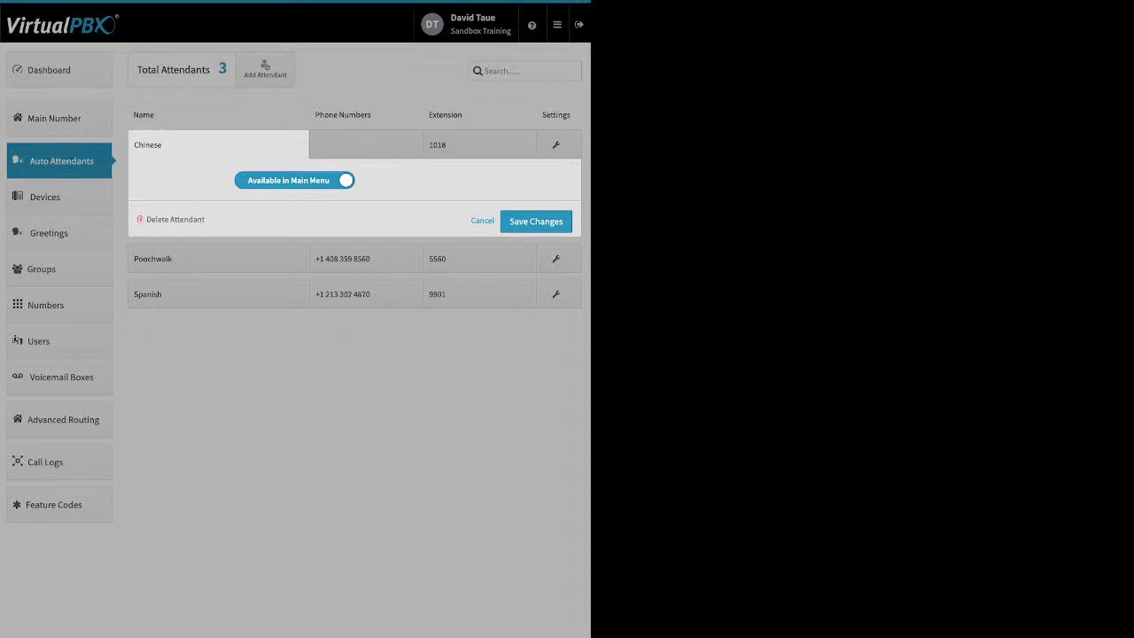
click(218, 144)
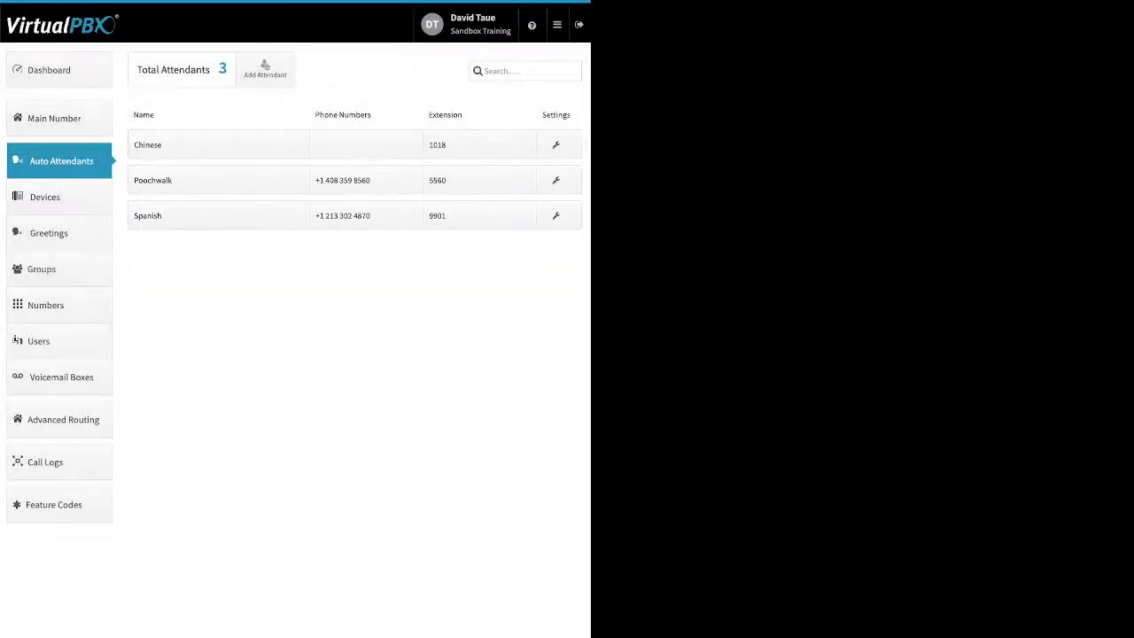
click(218, 180)
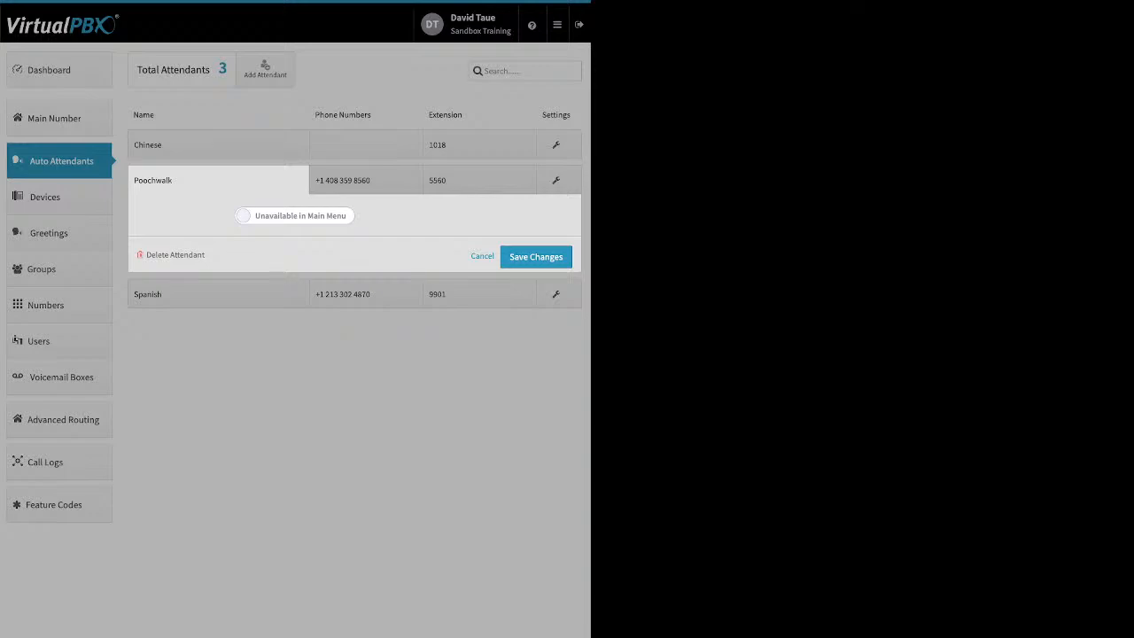
- Inspect Poochwalk's assigned phone number and its options, then collapse the panel
click(366, 181)
click(366, 181)
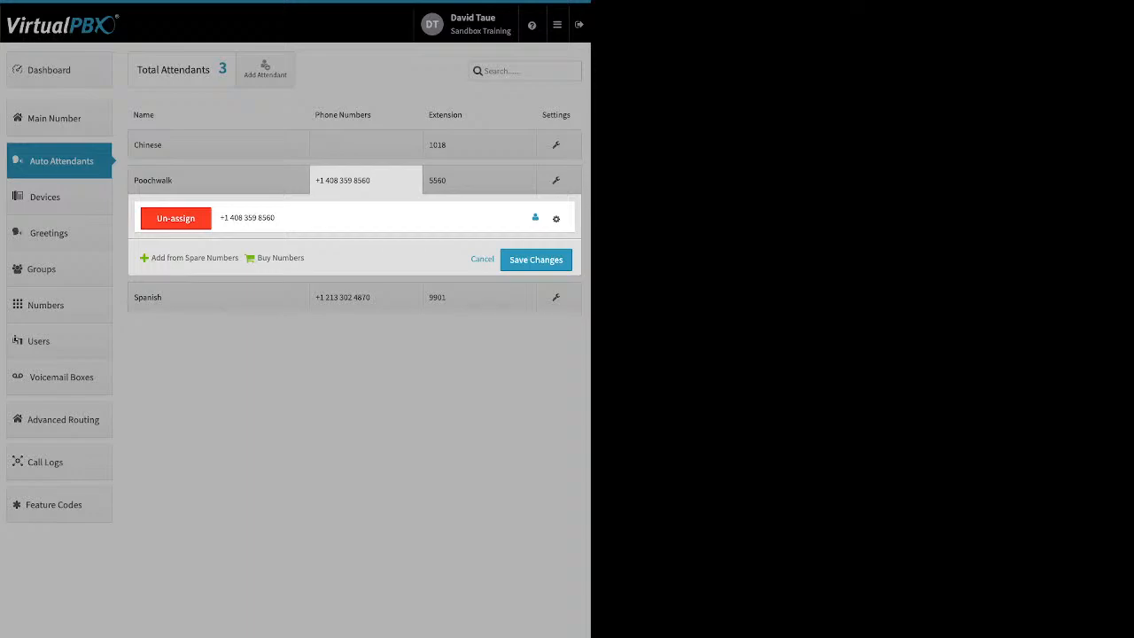
click(556, 218)
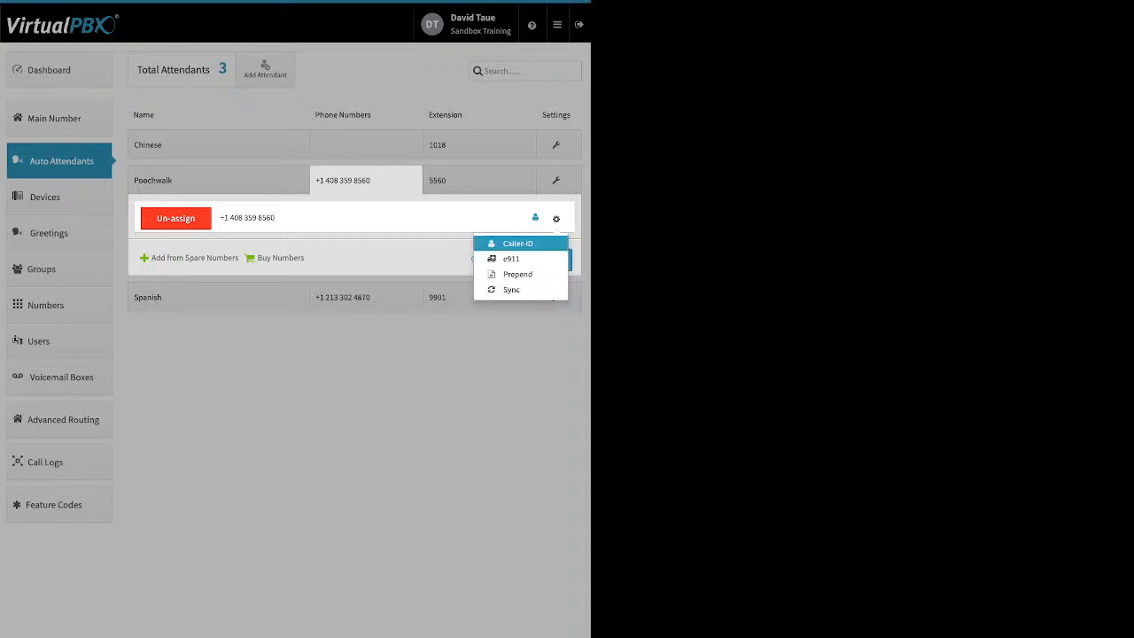
click(513, 381)
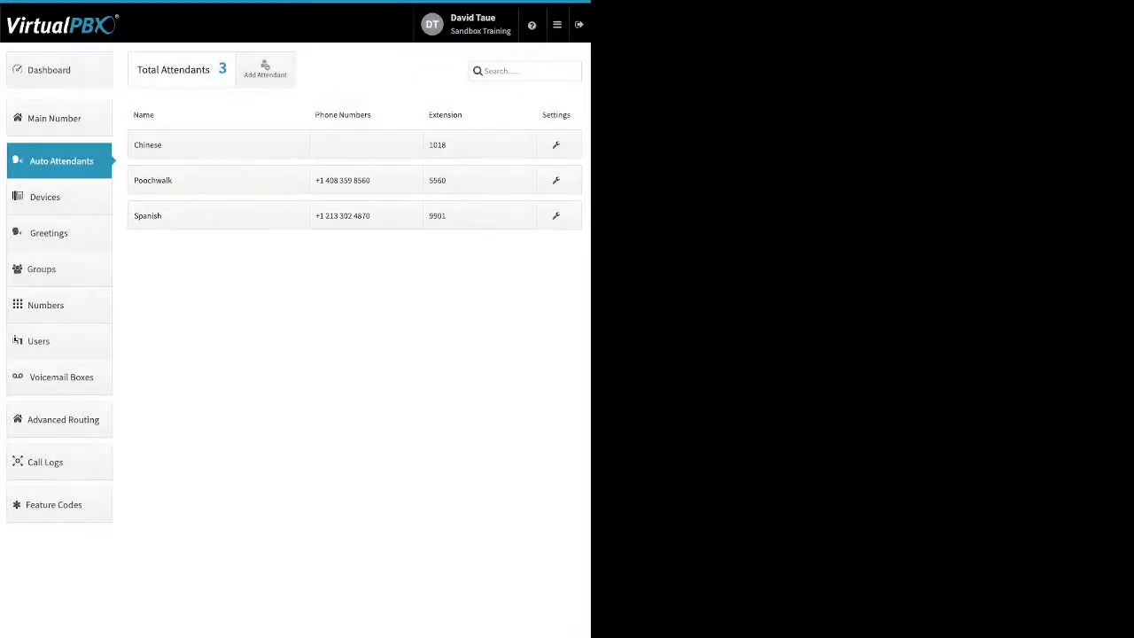
- Add trial extension 1007 to Poochwalk, remove it, and close without saving
click(478, 180)
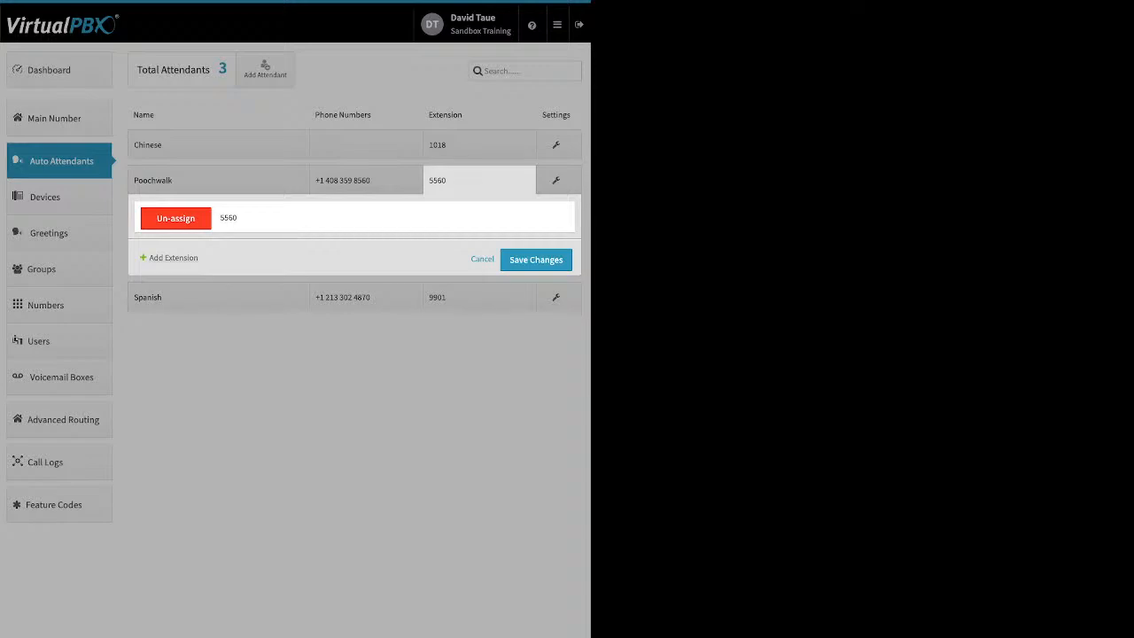
click(173, 258)
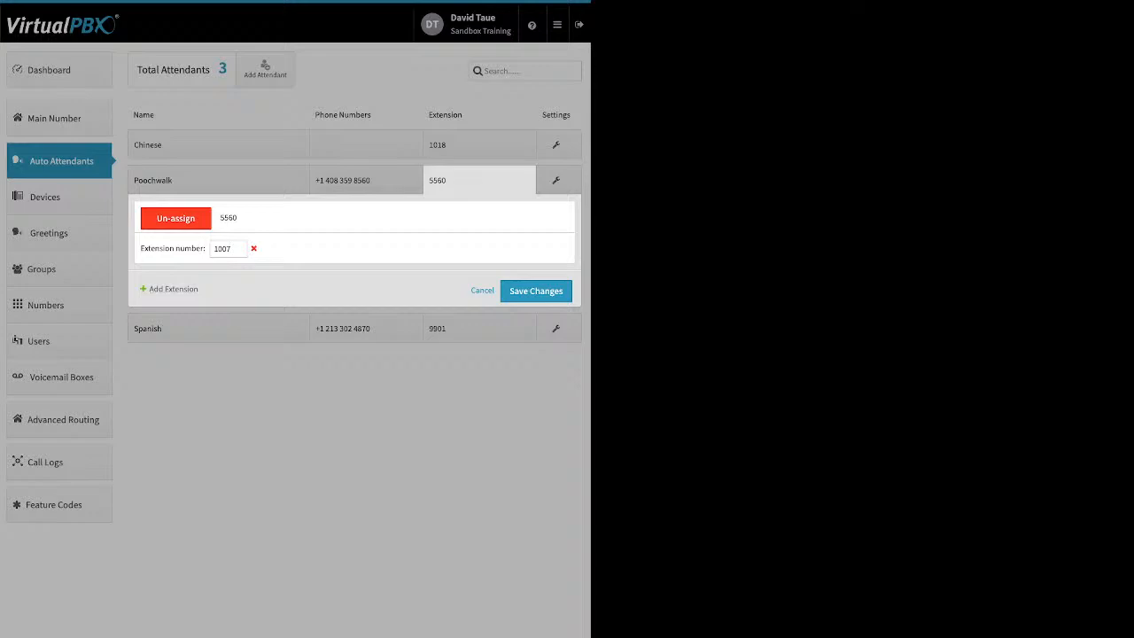
click(482, 290)
click(479, 181)
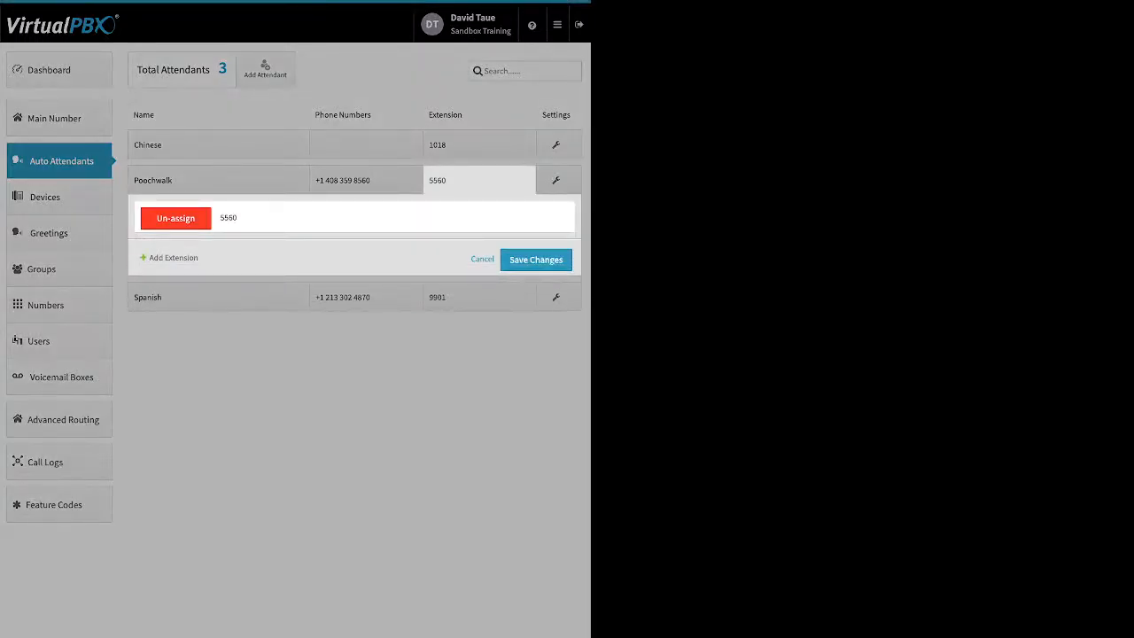
click(482, 259)
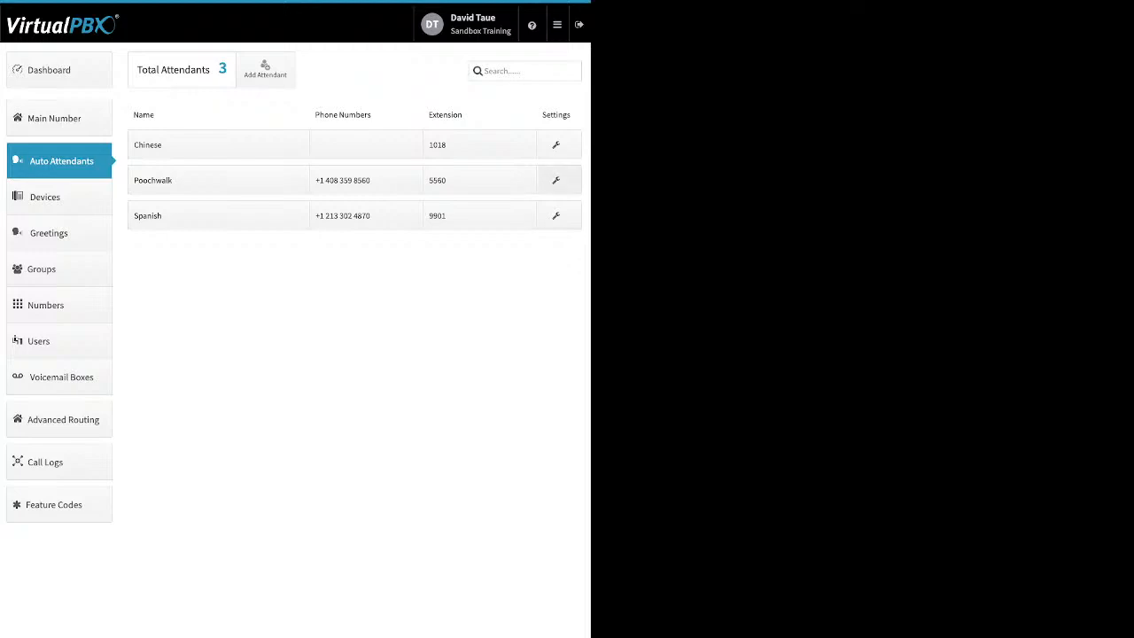
- Inspect Poochwalk's call flow settings, then switch to the 27-device Devices page
click(557, 180)
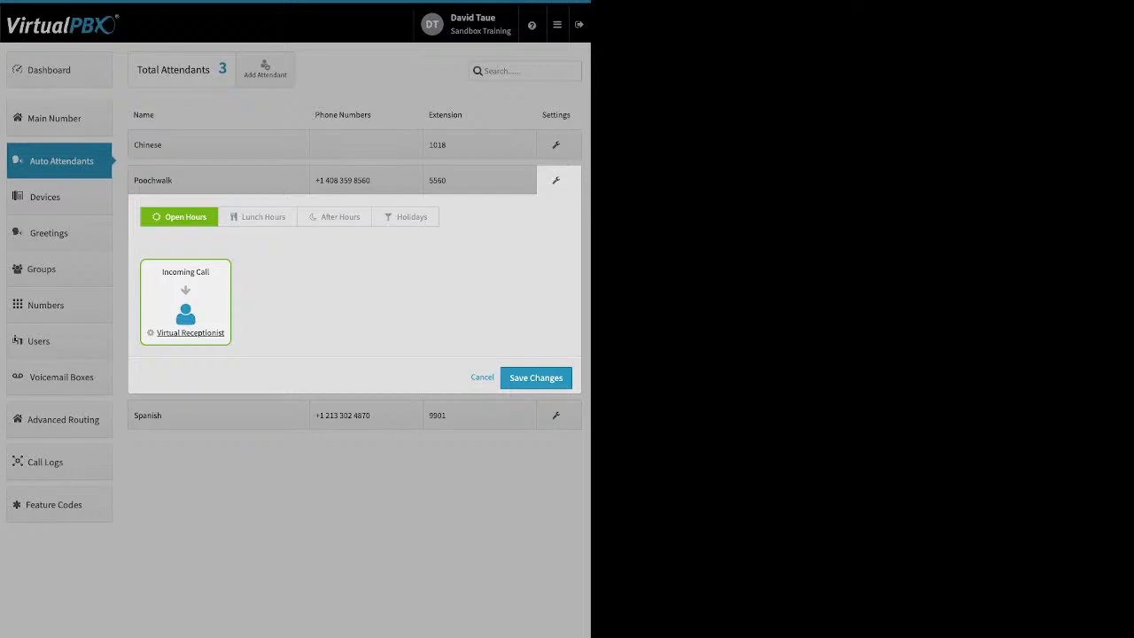
click(59, 196)
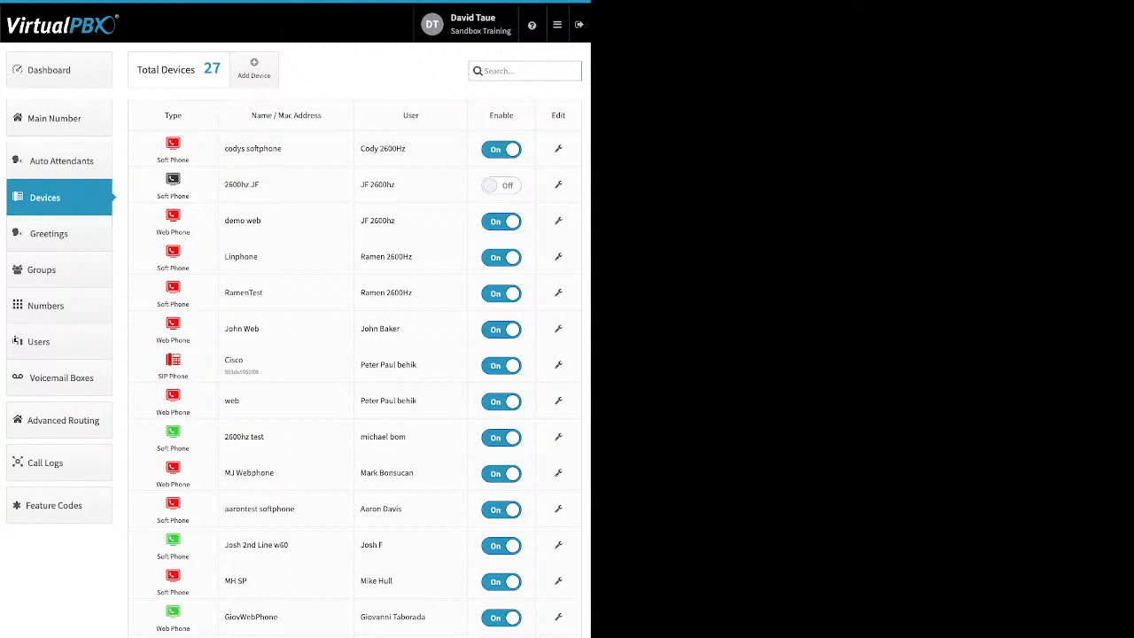
- Point out several device names, then switch the 'web' device's Enable toggle to Off
drag(233, 220, 157, 268)
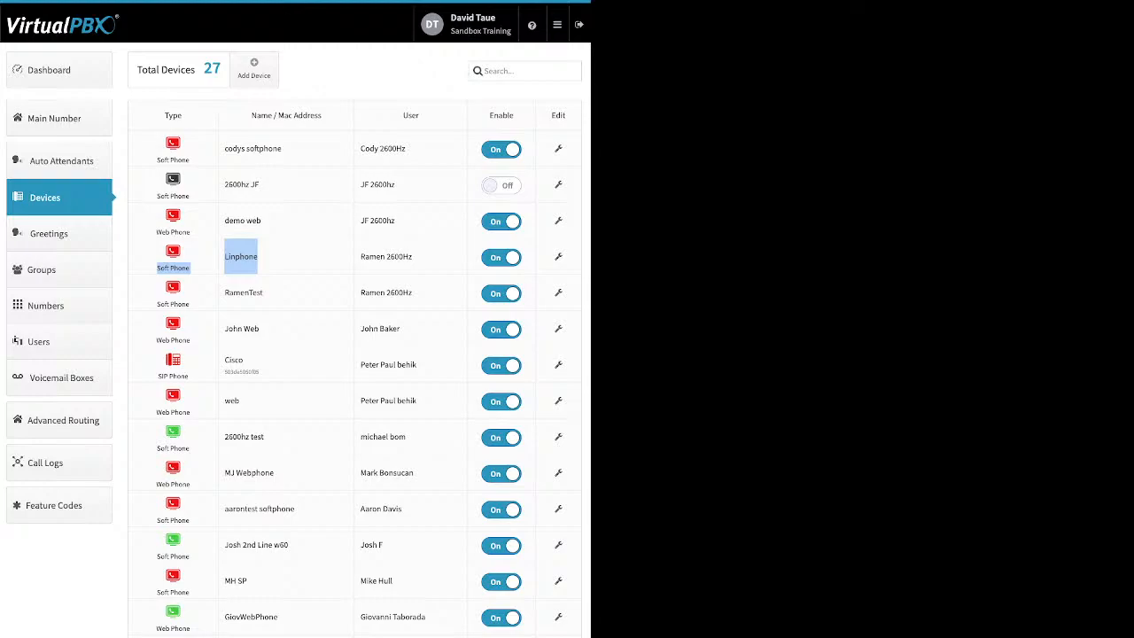
drag(244, 360, 224, 360)
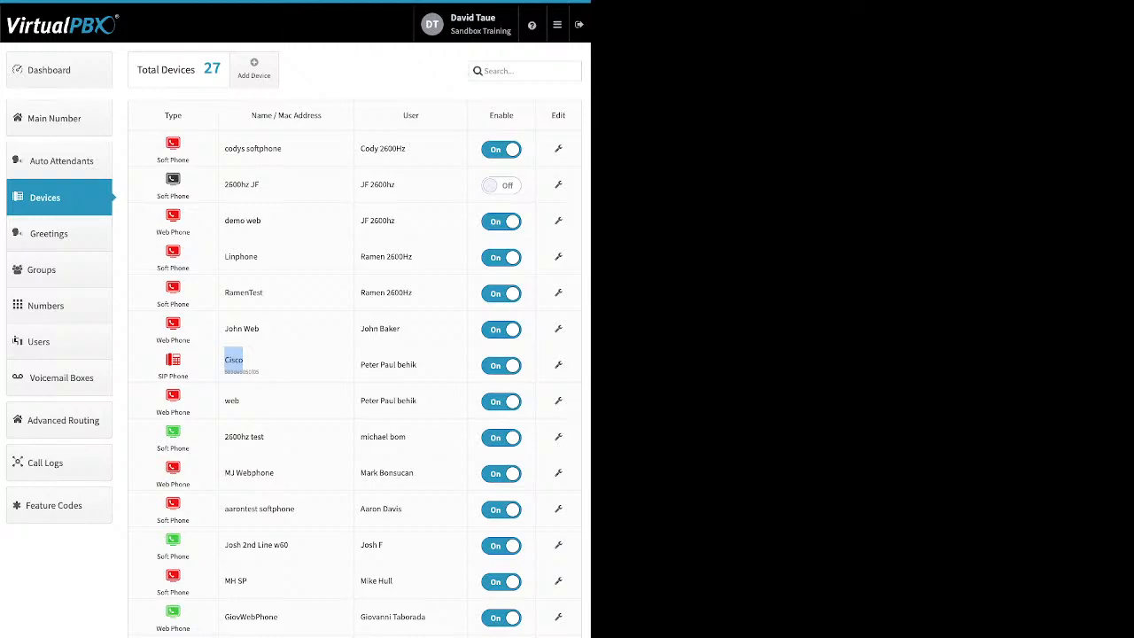
drag(265, 437, 229, 437)
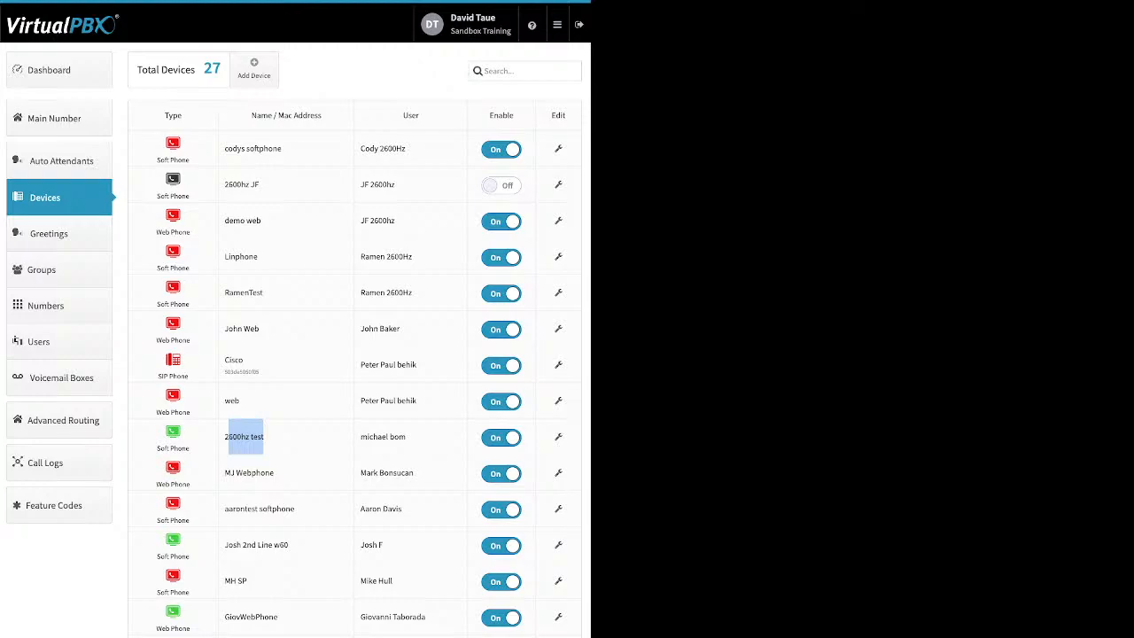
drag(288, 544, 229, 545)
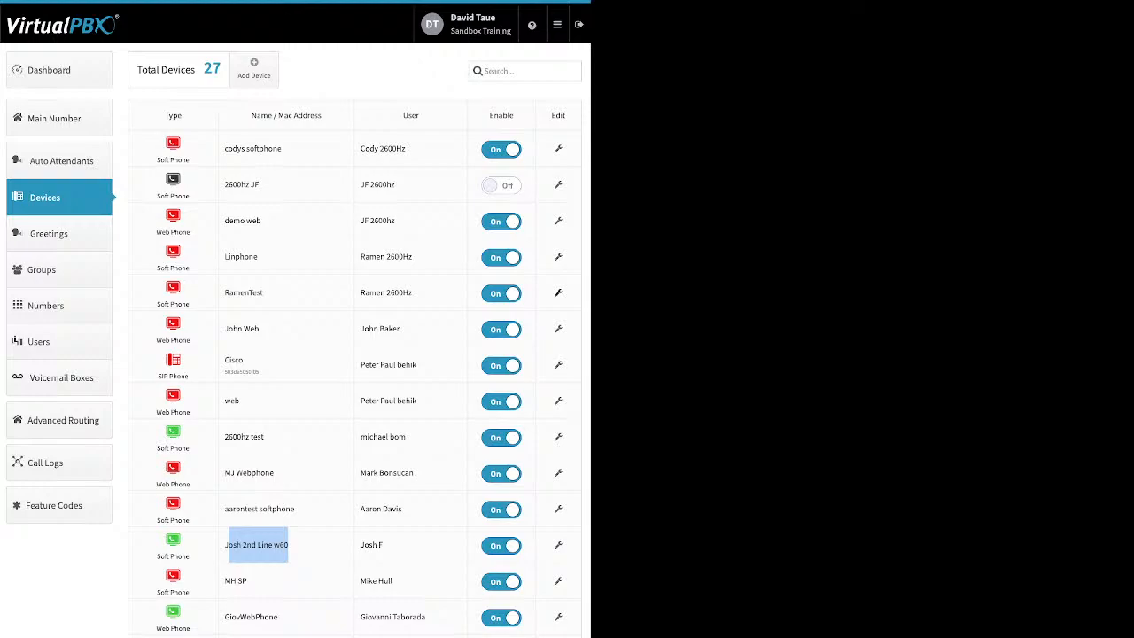
click(502, 401)
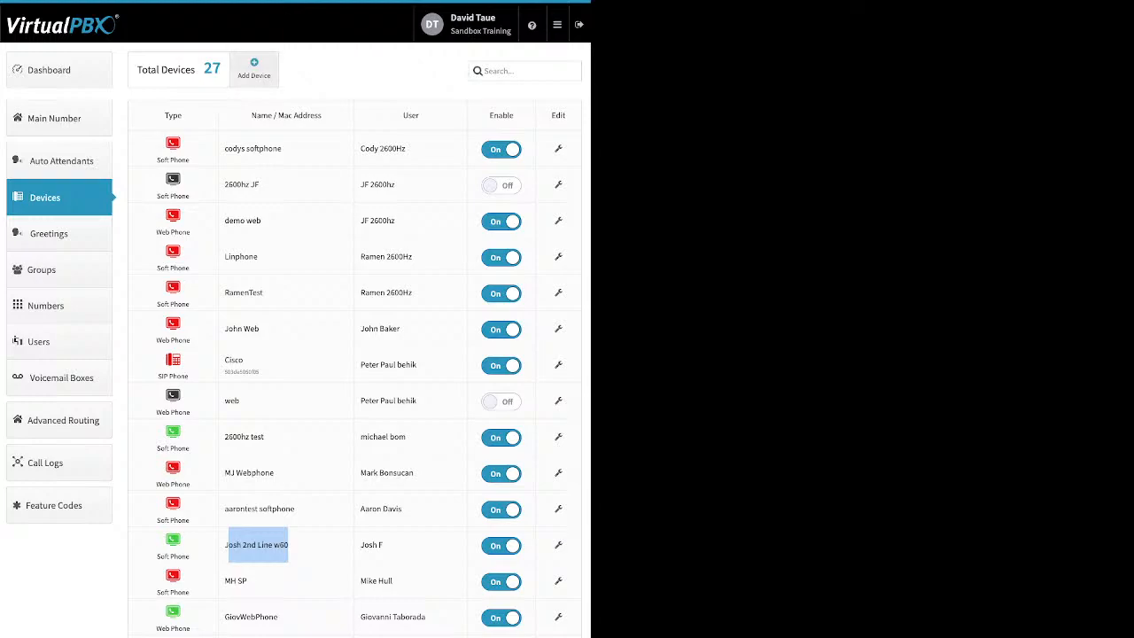
click(253, 69)
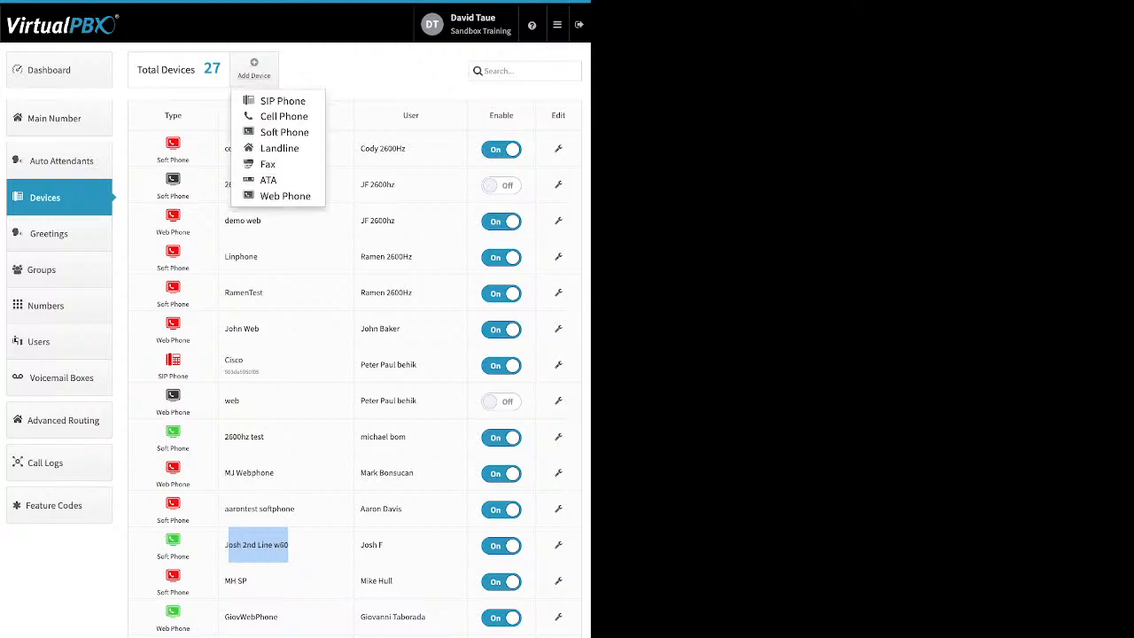
- Start a new SIP phone, browse Yealink and OBIHAI models, and pick the Cisco 525g
click(283, 101)
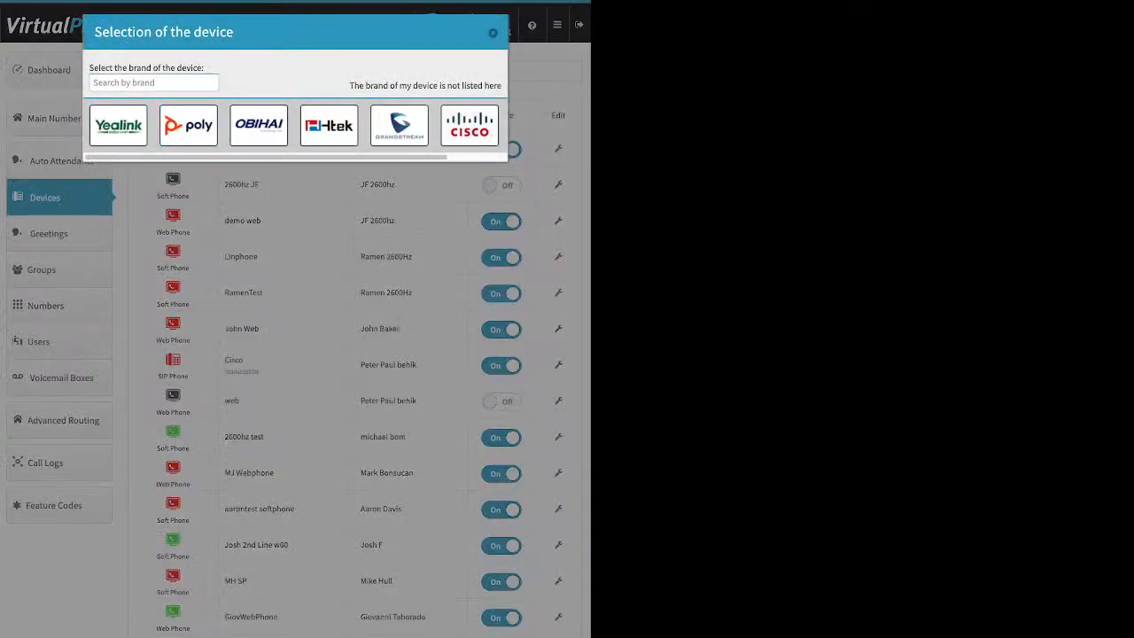
click(118, 126)
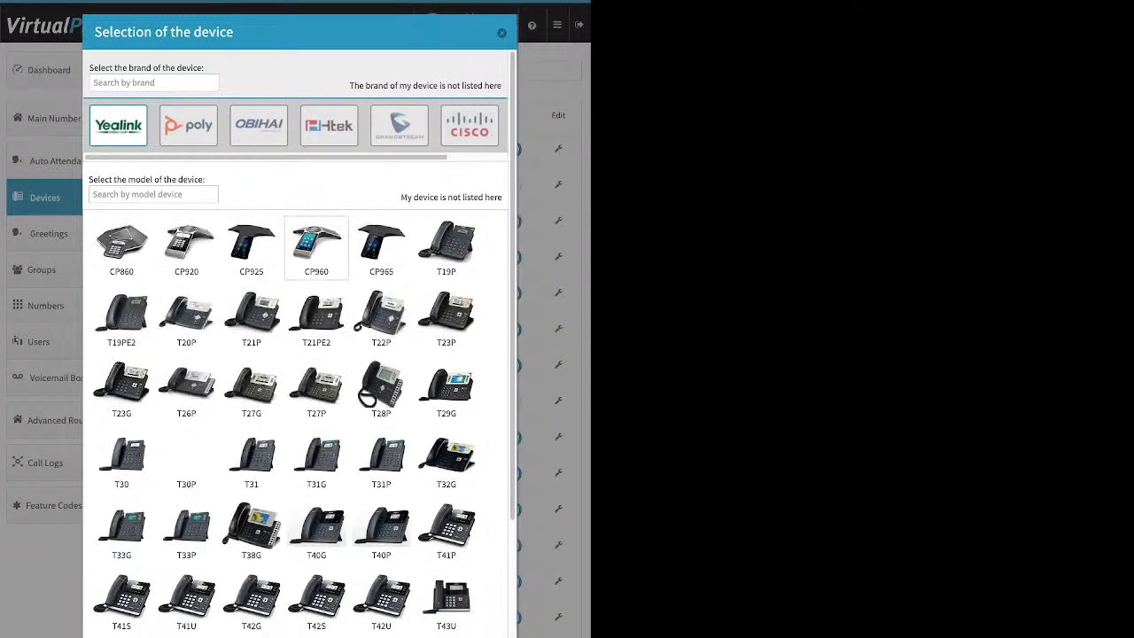
scroll(316, 245, down, 3)
scroll(316, 354, up, 3)
click(258, 125)
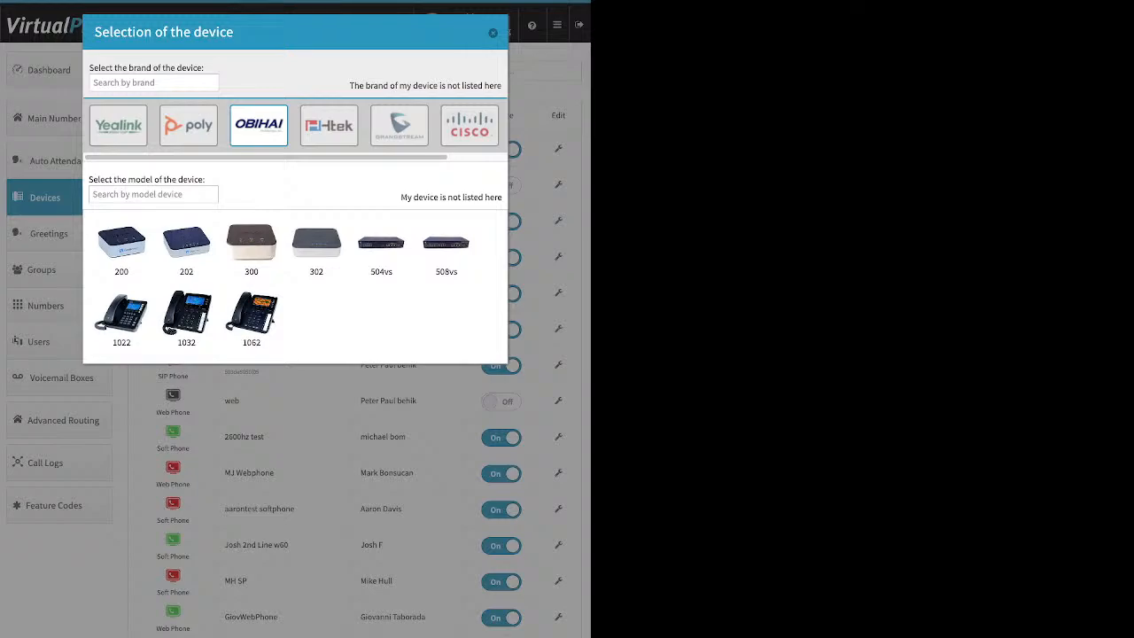
click(470, 124)
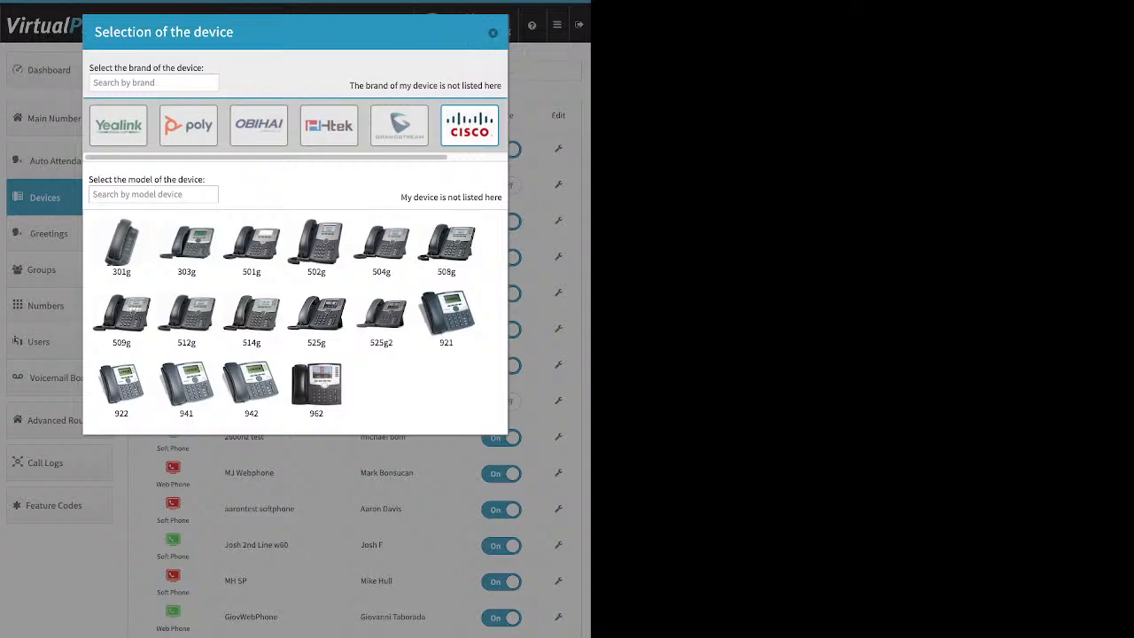
click(316, 319)
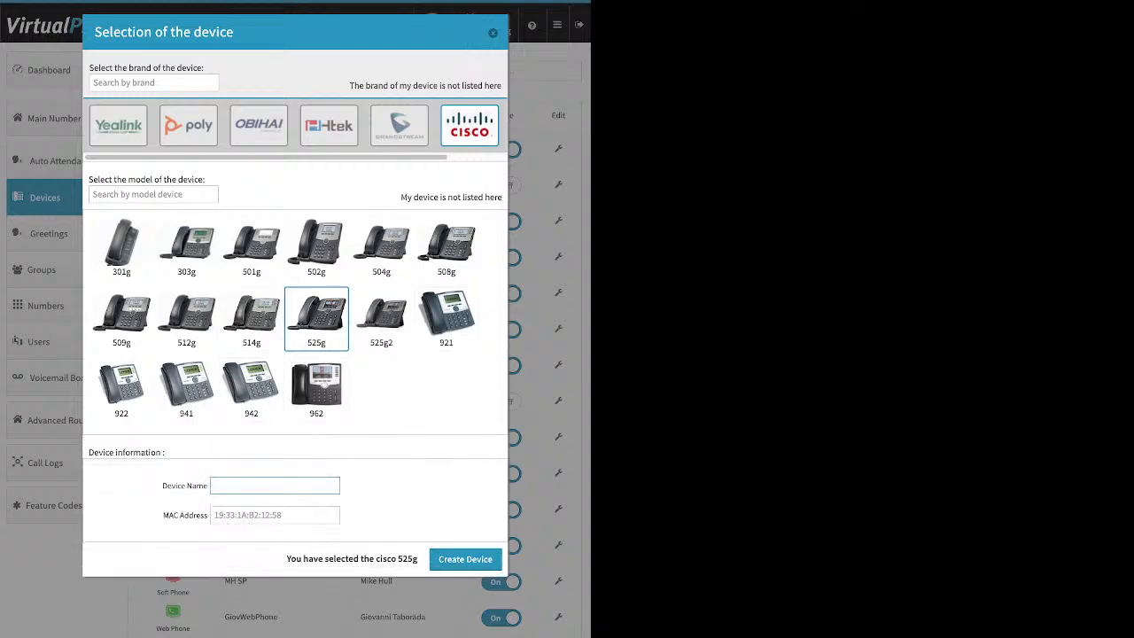
- Review the Device Name and MAC Address fields, then abandon the Cisco 525g setup
drag(162, 485, 197, 485)
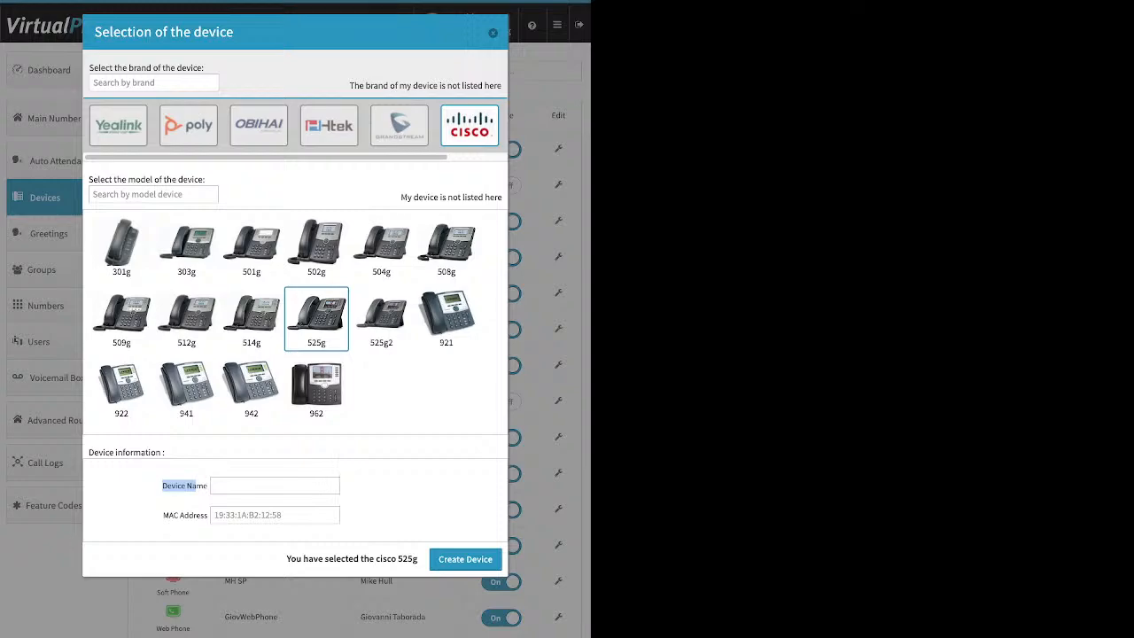
click(195, 486)
drag(163, 515, 209, 514)
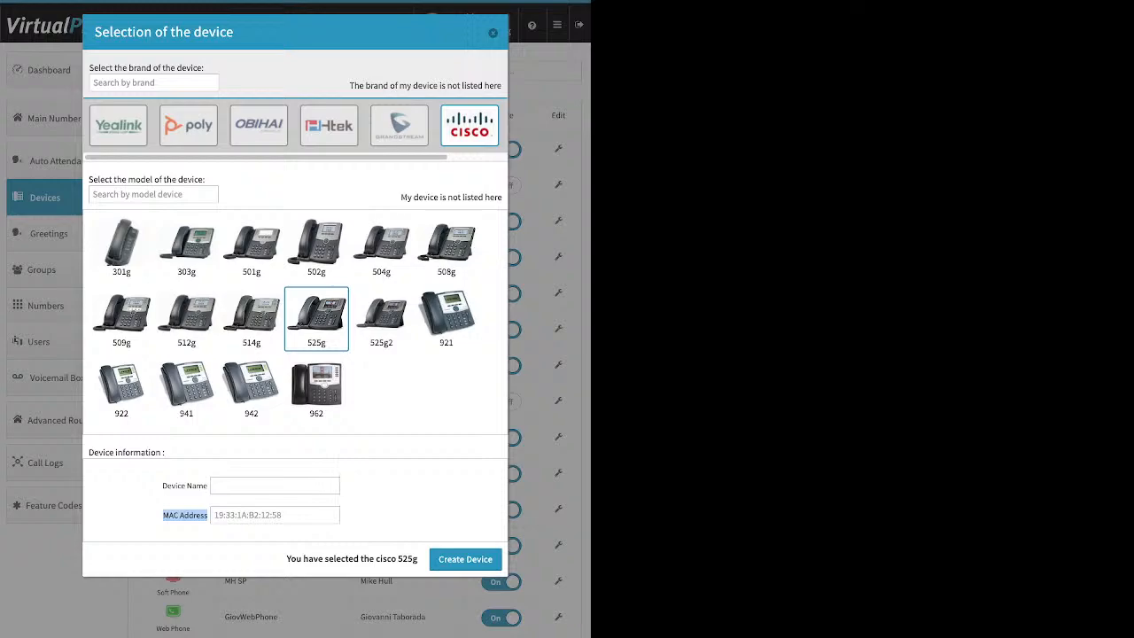
click(275, 514)
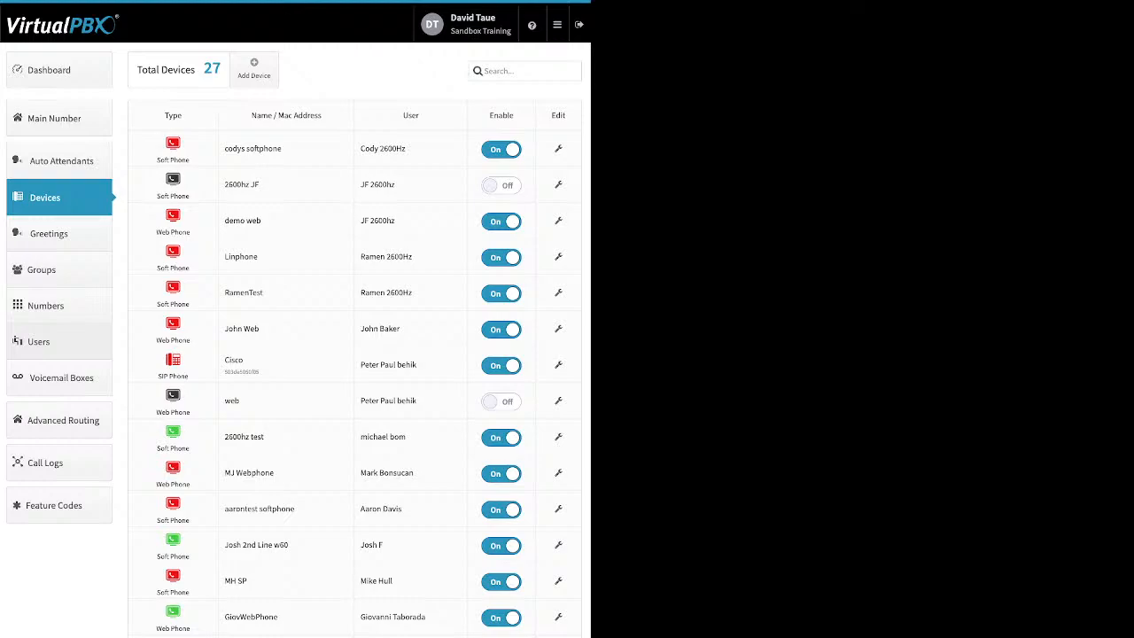
- Open a new cell phone device form and cancel it without adding anything
click(255, 69)
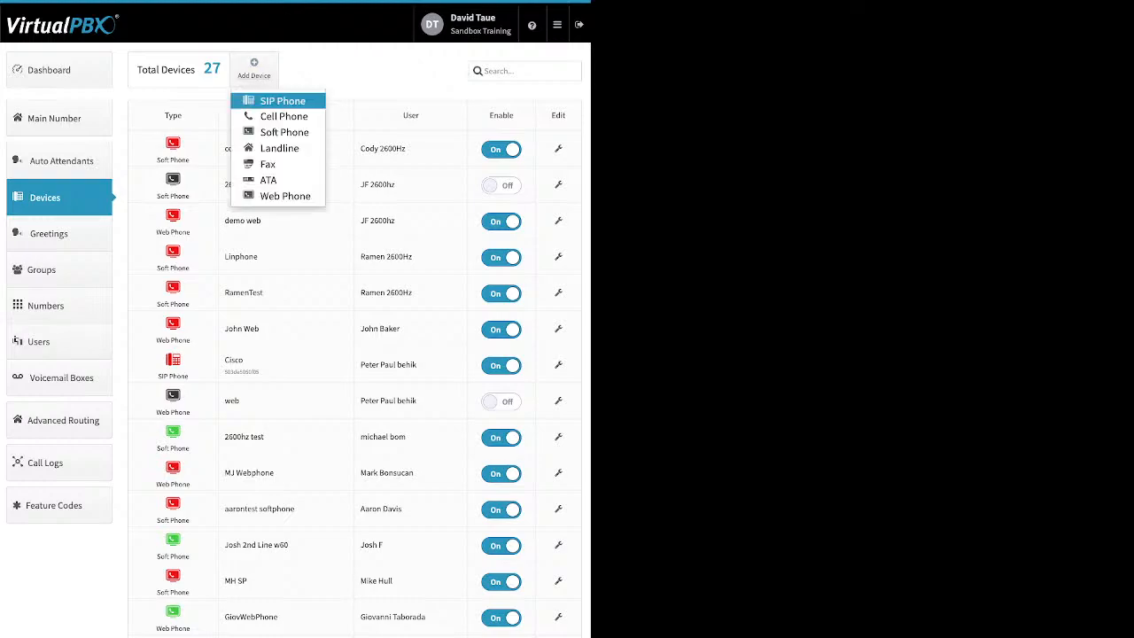
click(282, 115)
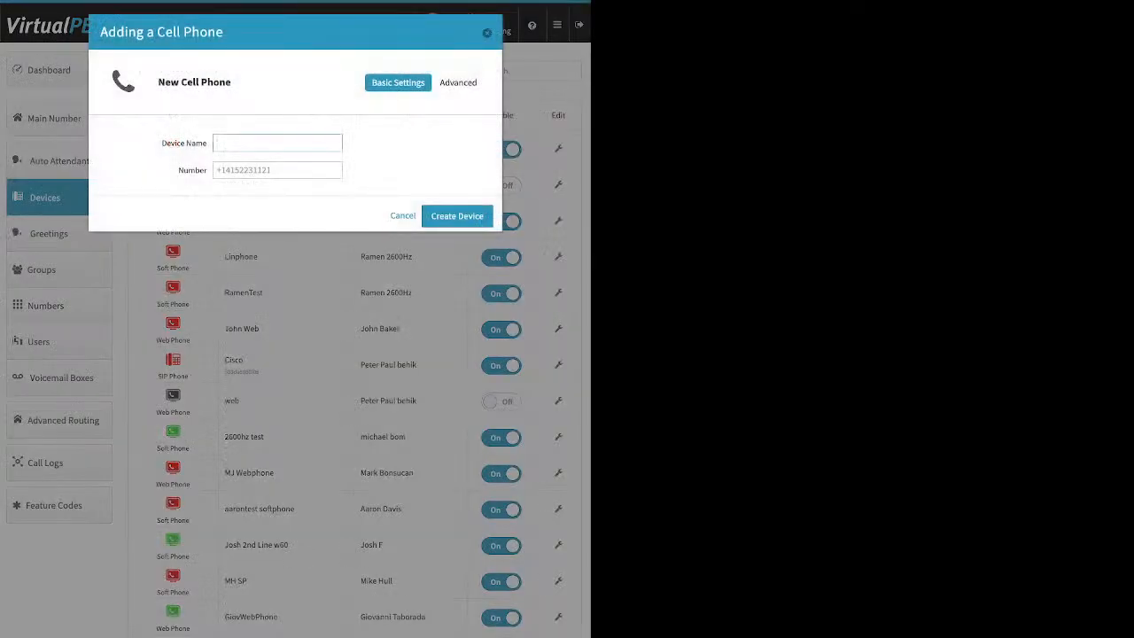
click(277, 170)
click(402, 215)
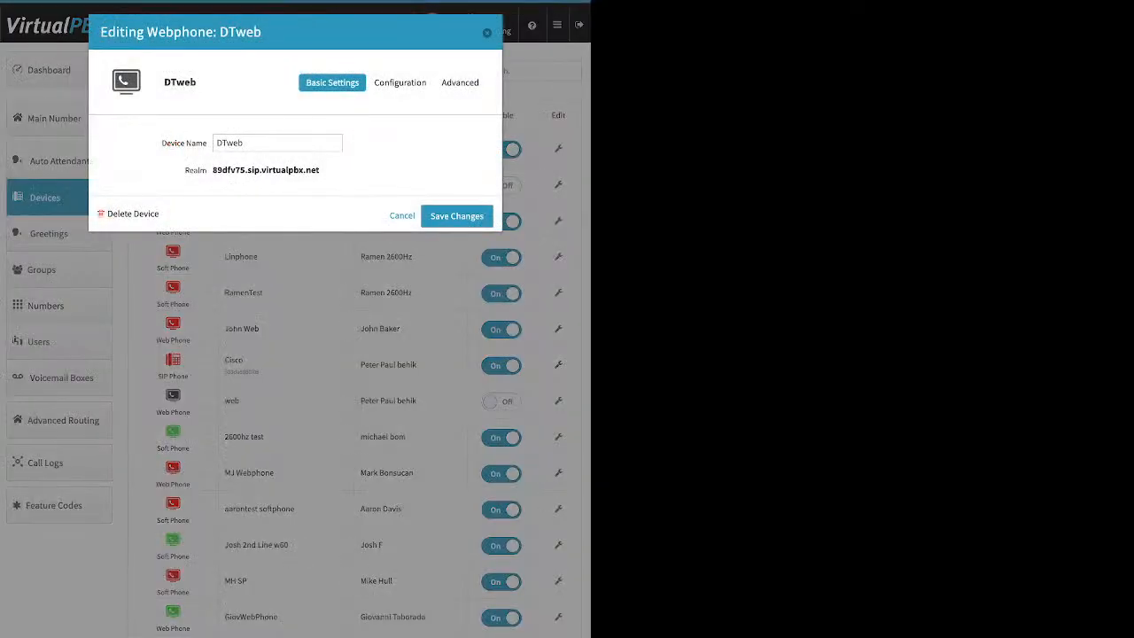
- Delete the DTweb web phone, confirming the deletion
click(133, 213)
click(364, 142)
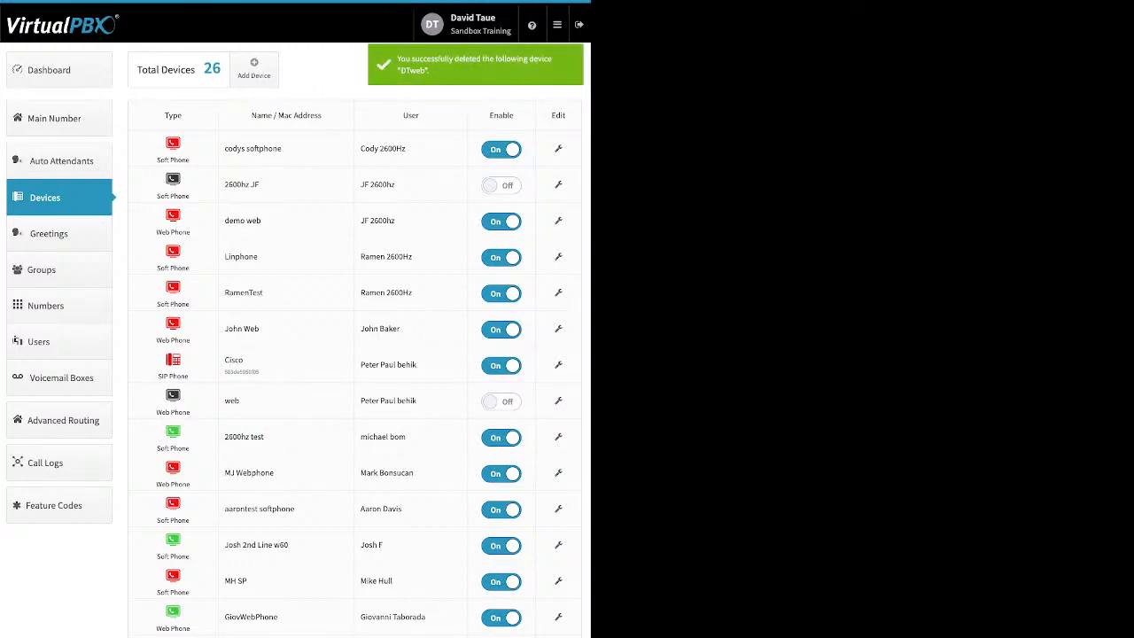
click(253, 67)
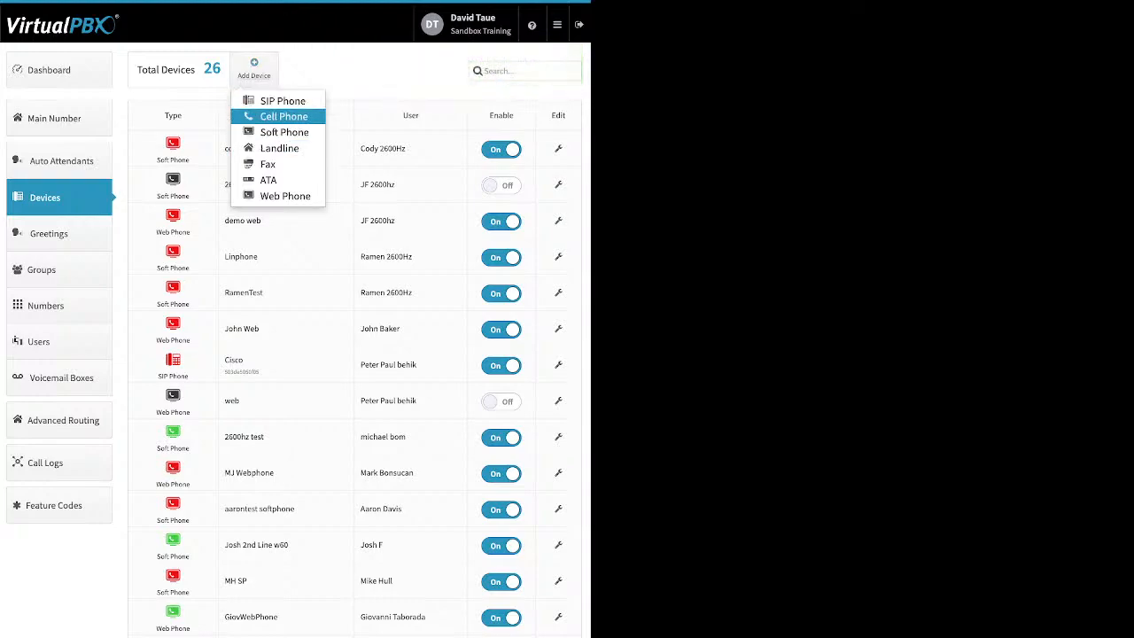
- Create a cell phone device named 'ABC test' with its phone number
click(284, 117)
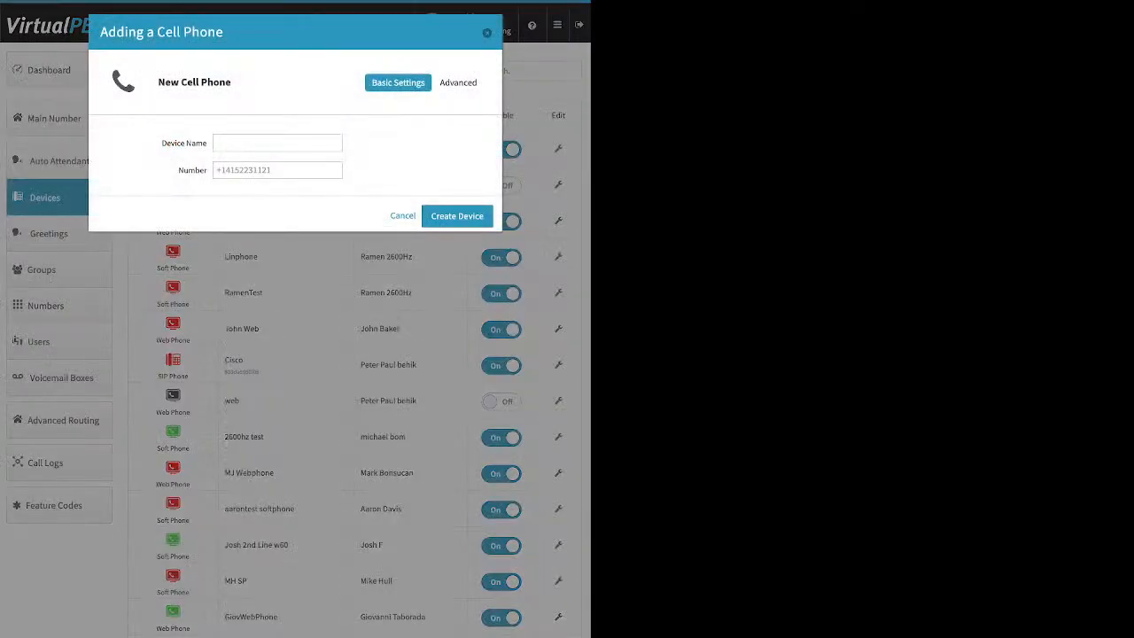
text(ABC test)
key(Tab)
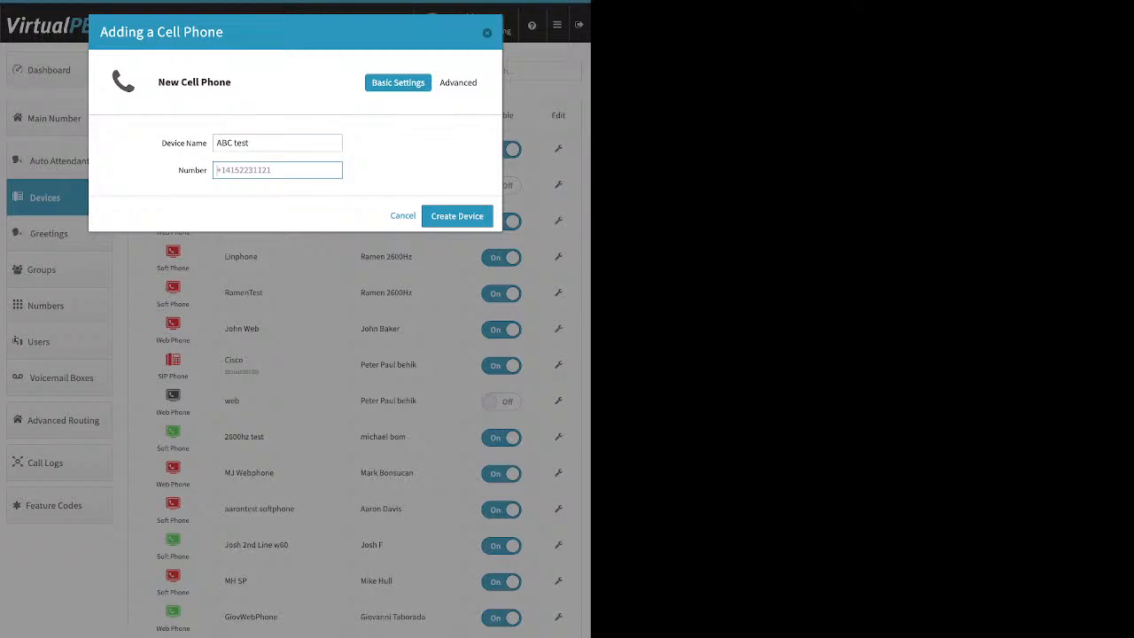
key(Return)
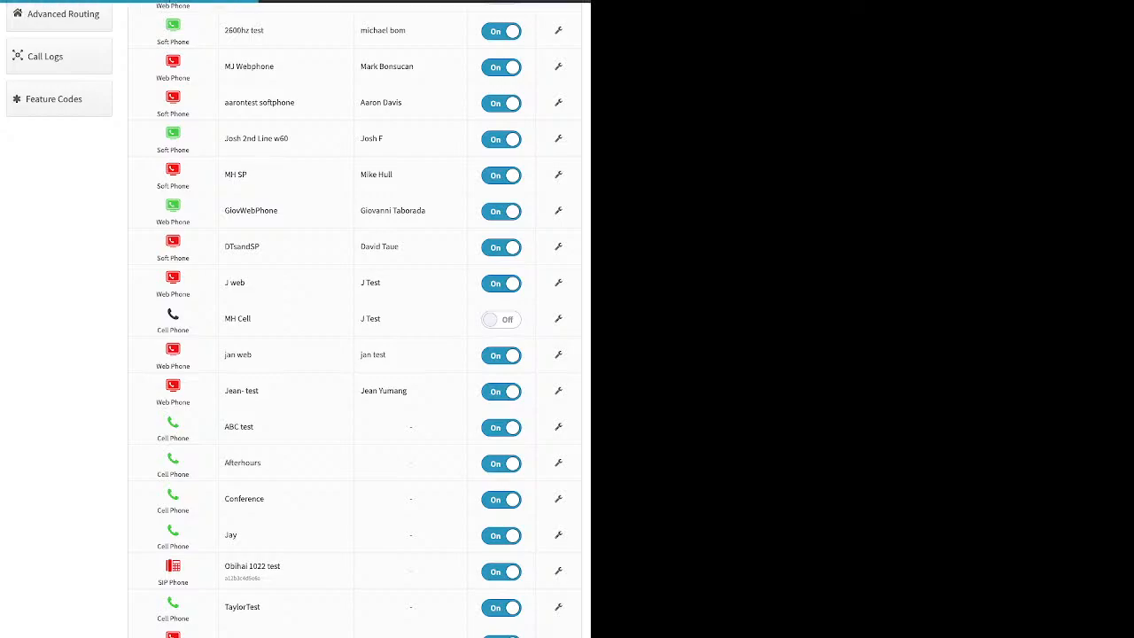
- Open ABC test's settings and display its Advanced Options panel
click(558, 427)
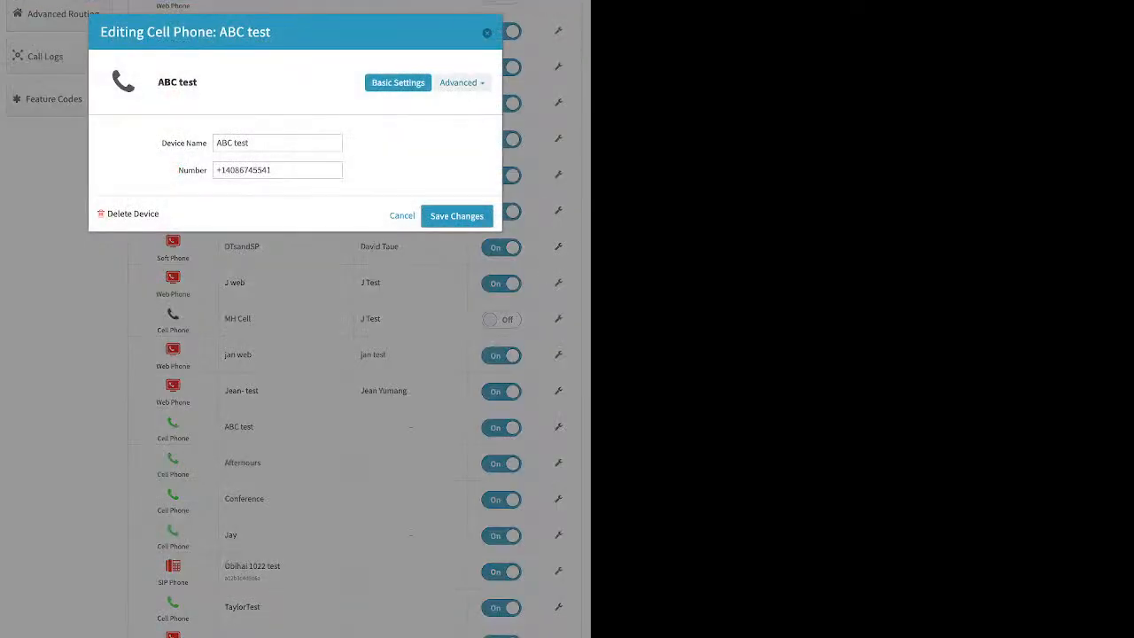
click(462, 82)
click(445, 104)
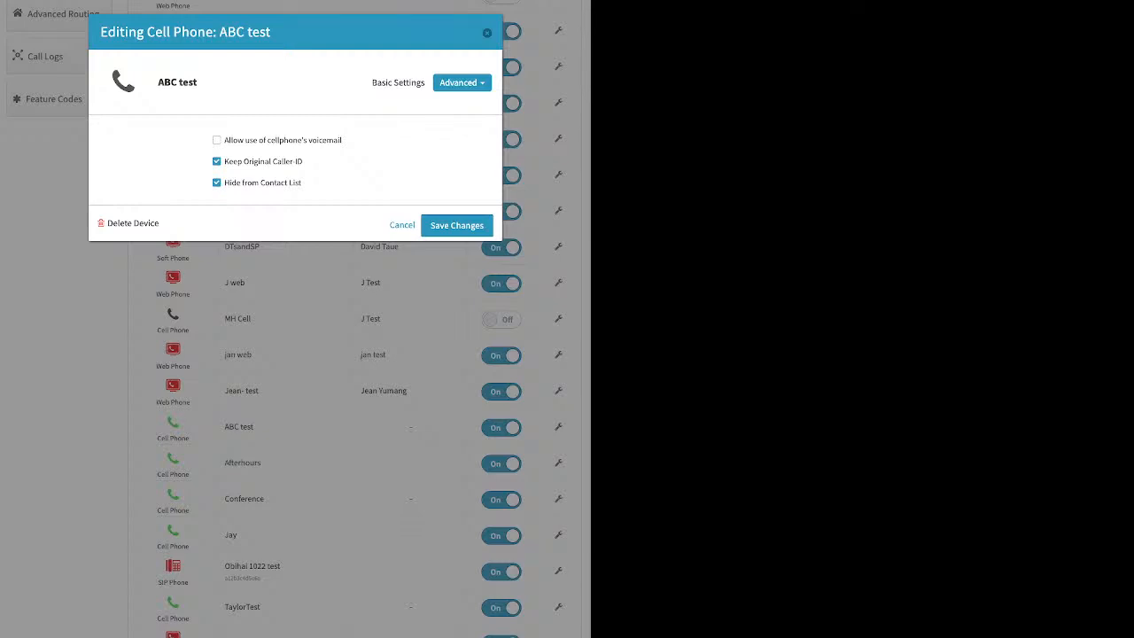
- Toggle the cellphone voicemail and Keep Original Caller-ID checkboxes, then close the editor unsaved
drag(343, 139, 224, 140)
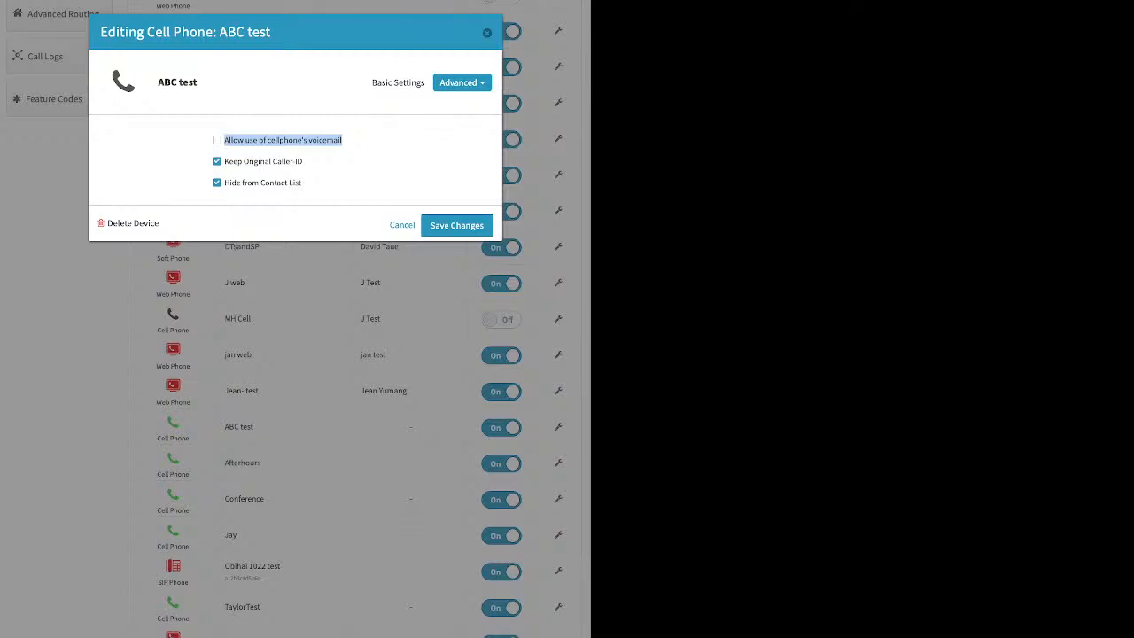
drag(223, 140, 341, 140)
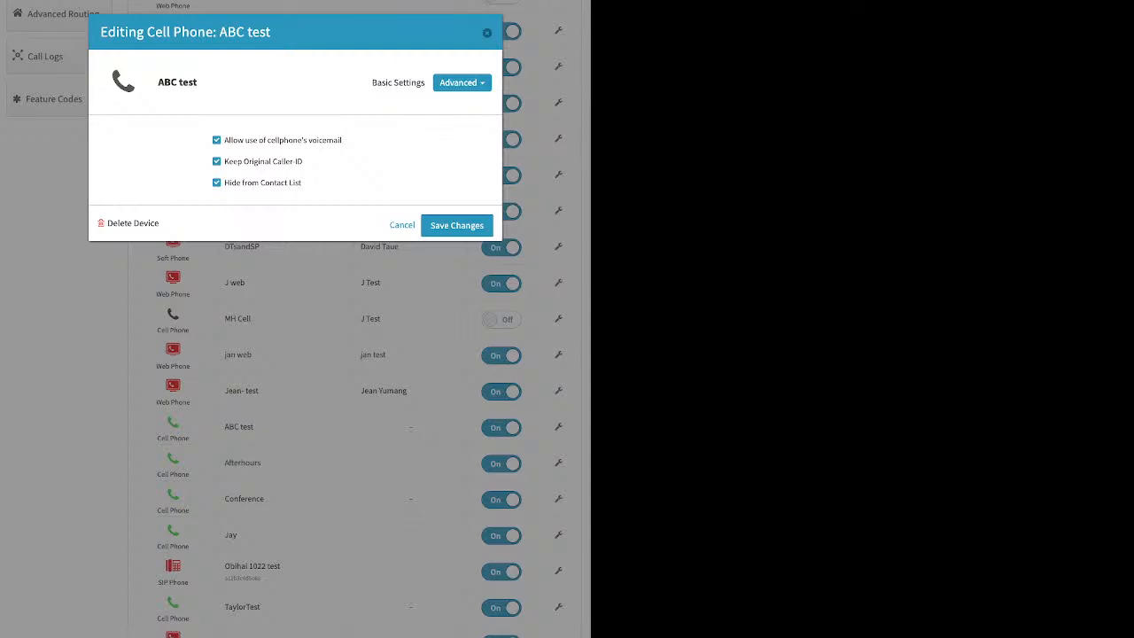
click(217, 162)
drag(304, 161, 223, 161)
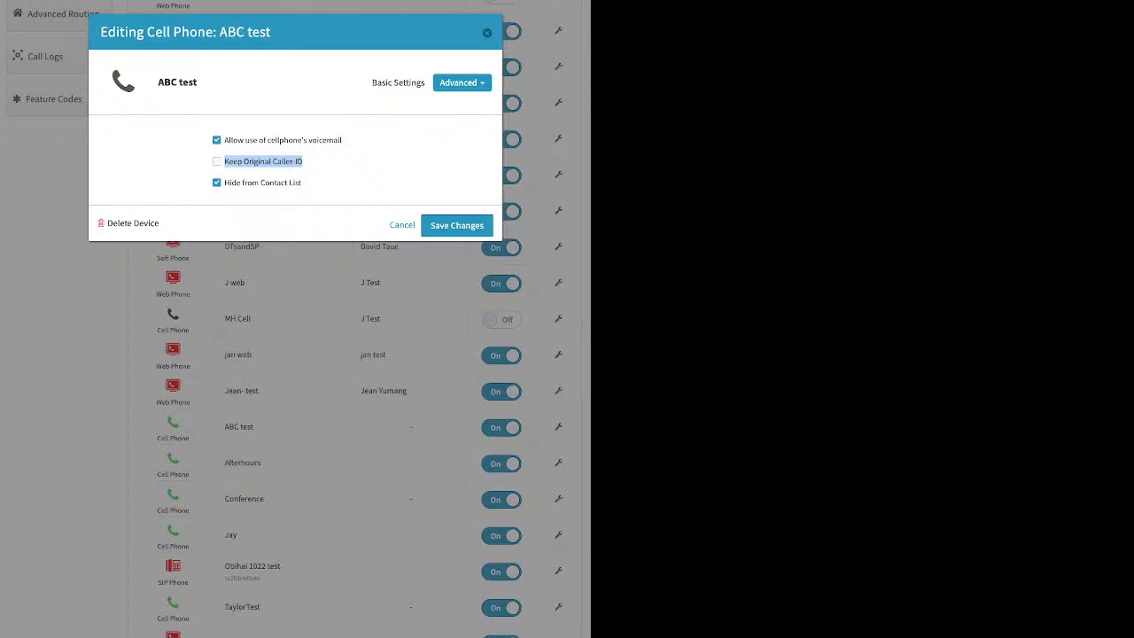
click(217, 161)
click(217, 140)
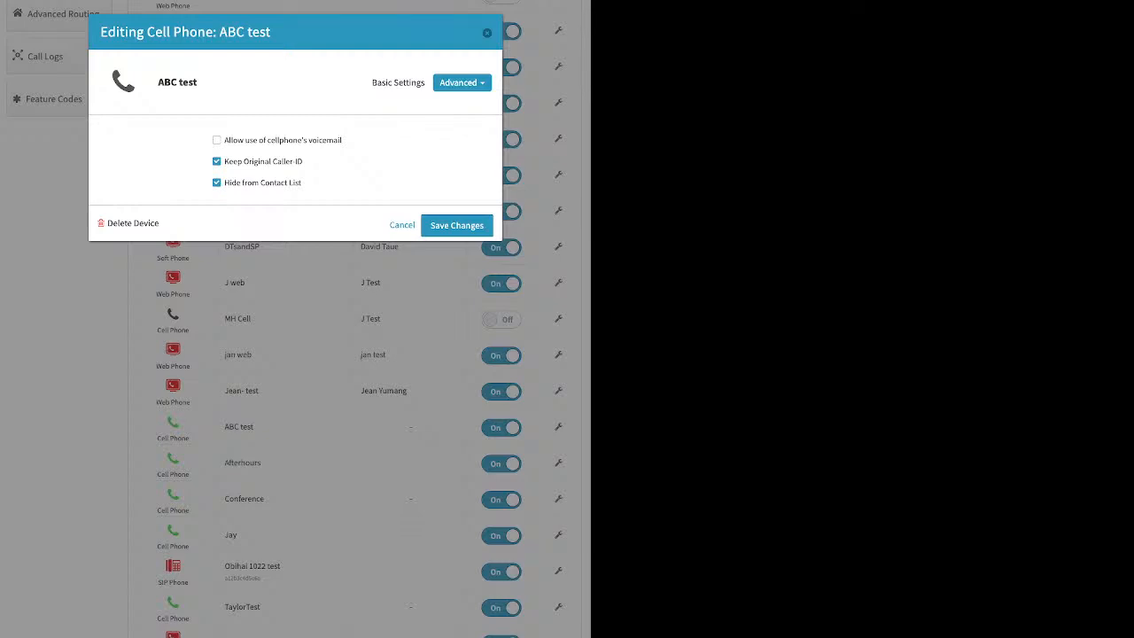
click(216, 161)
drag(303, 162, 224, 161)
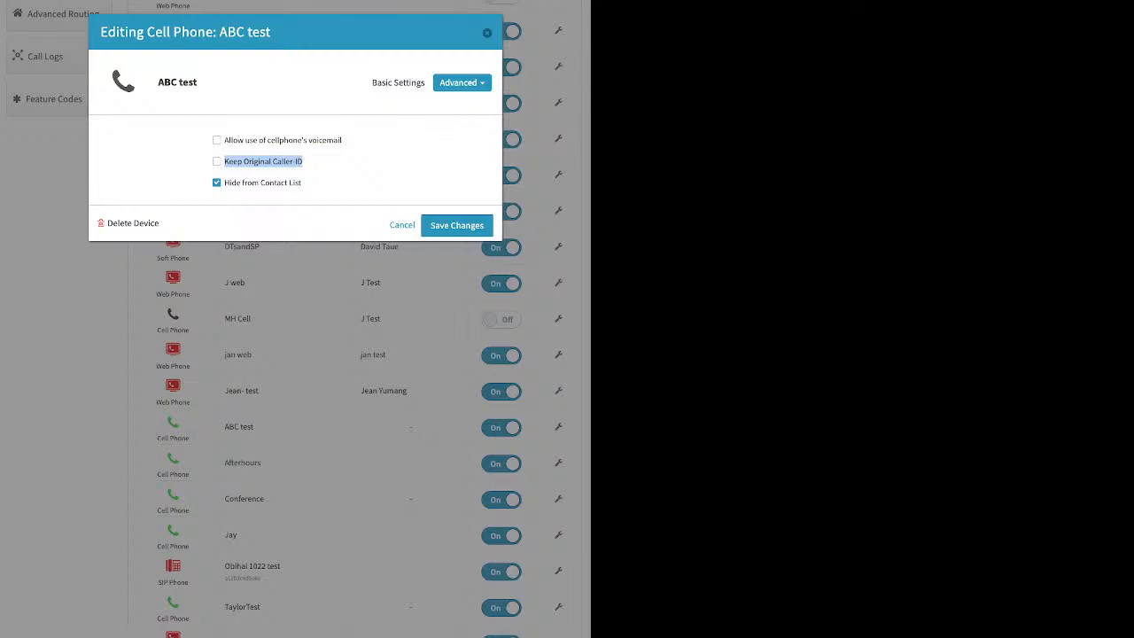
key(Escape)
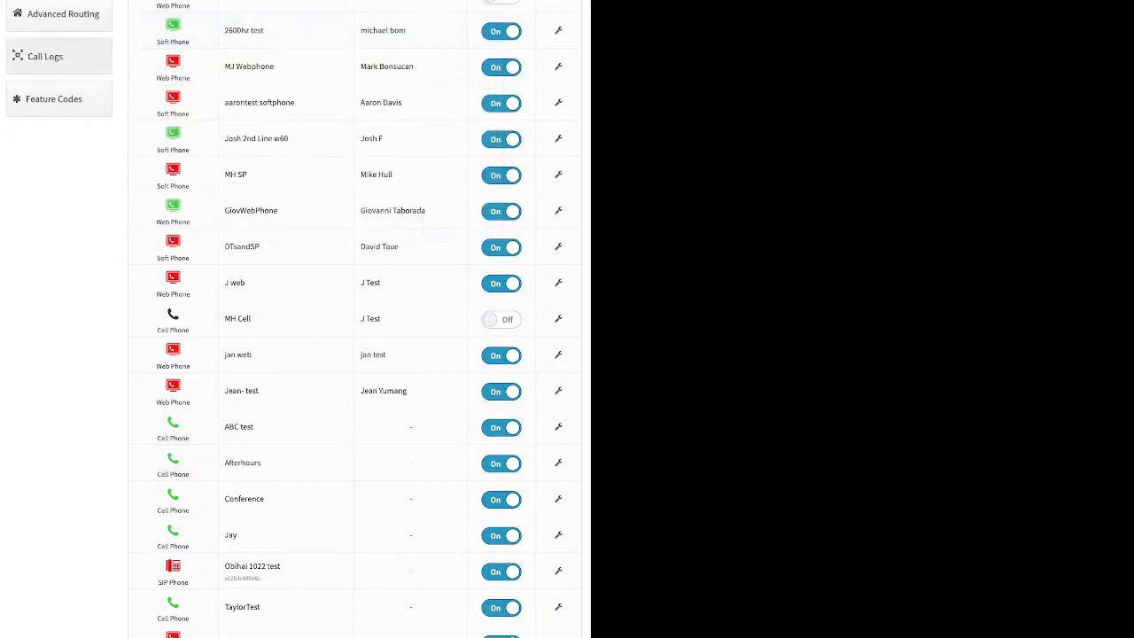
click(54, 98)
click(55, 118)
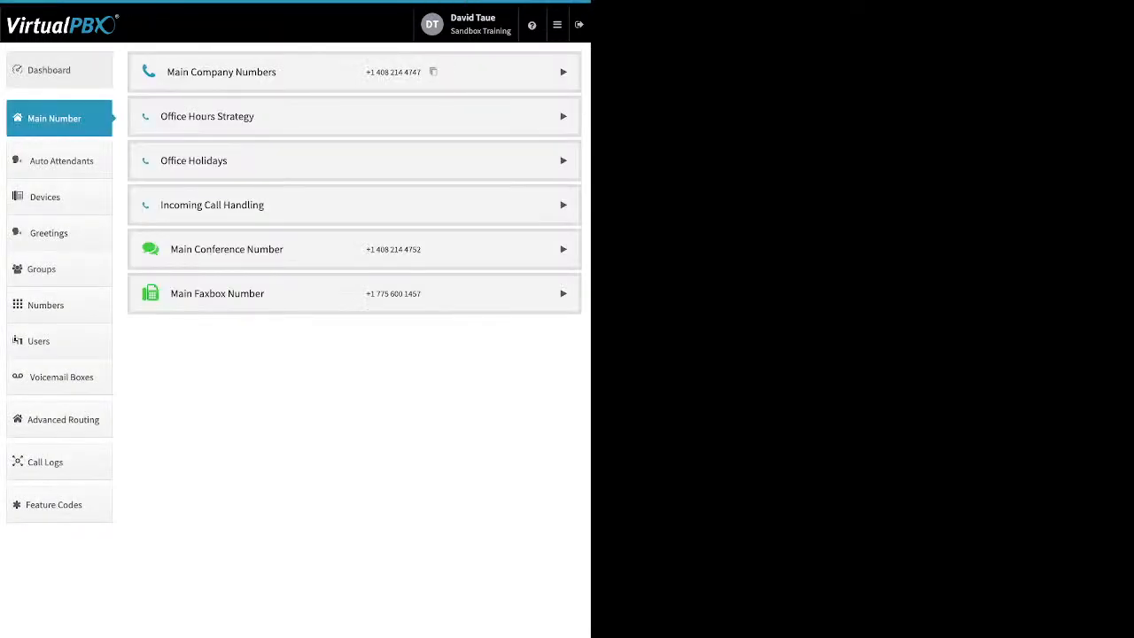
click(50, 70)
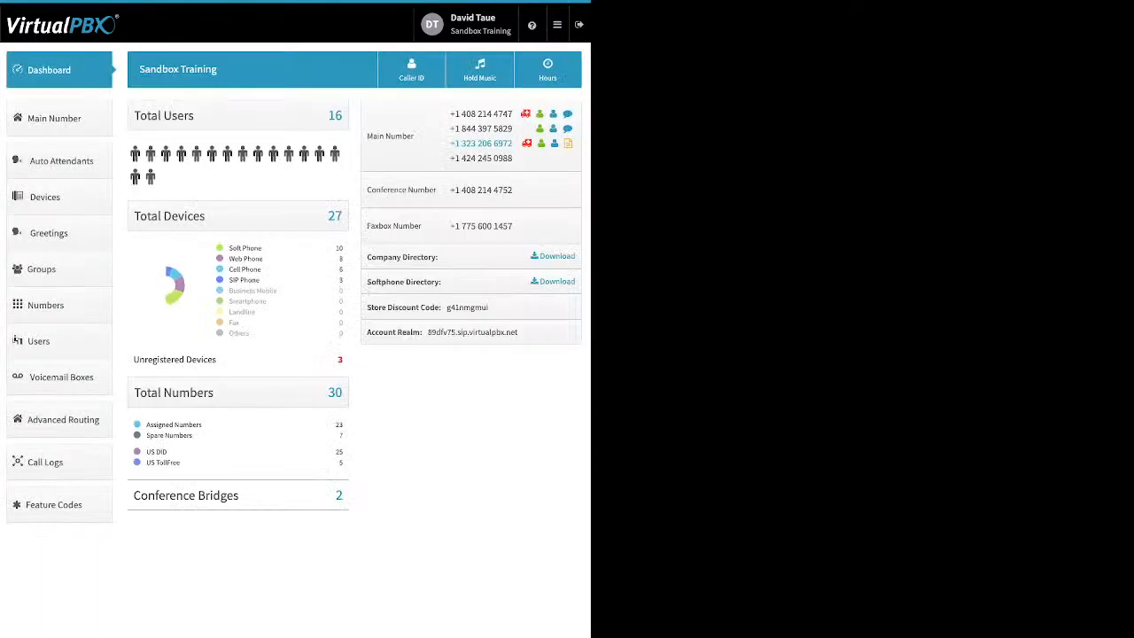
click(412, 70)
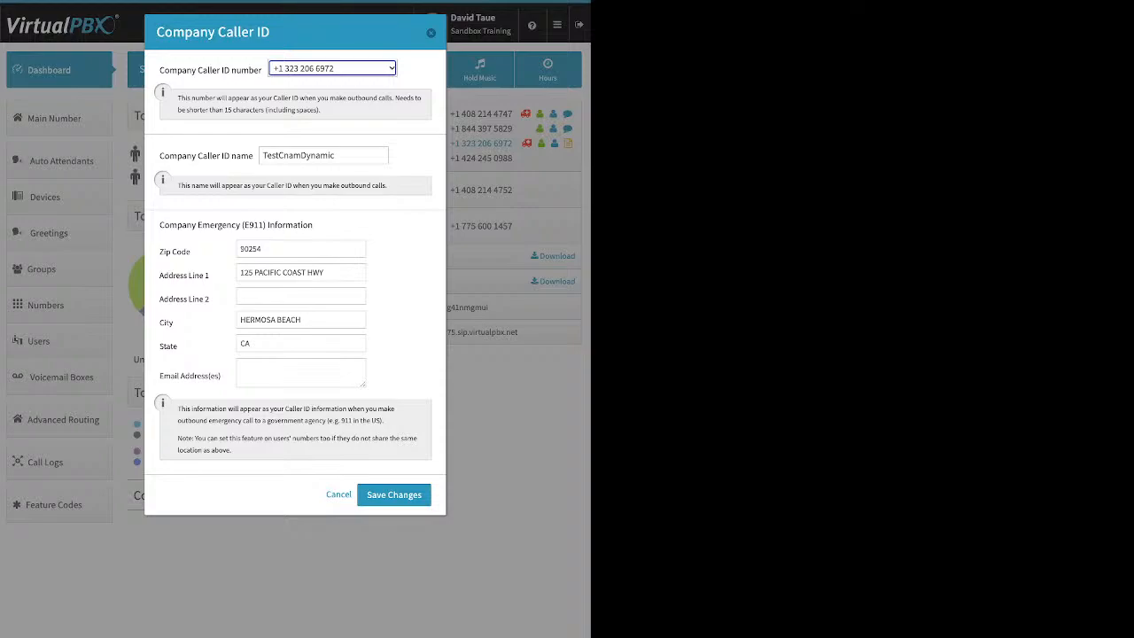
click(393, 494)
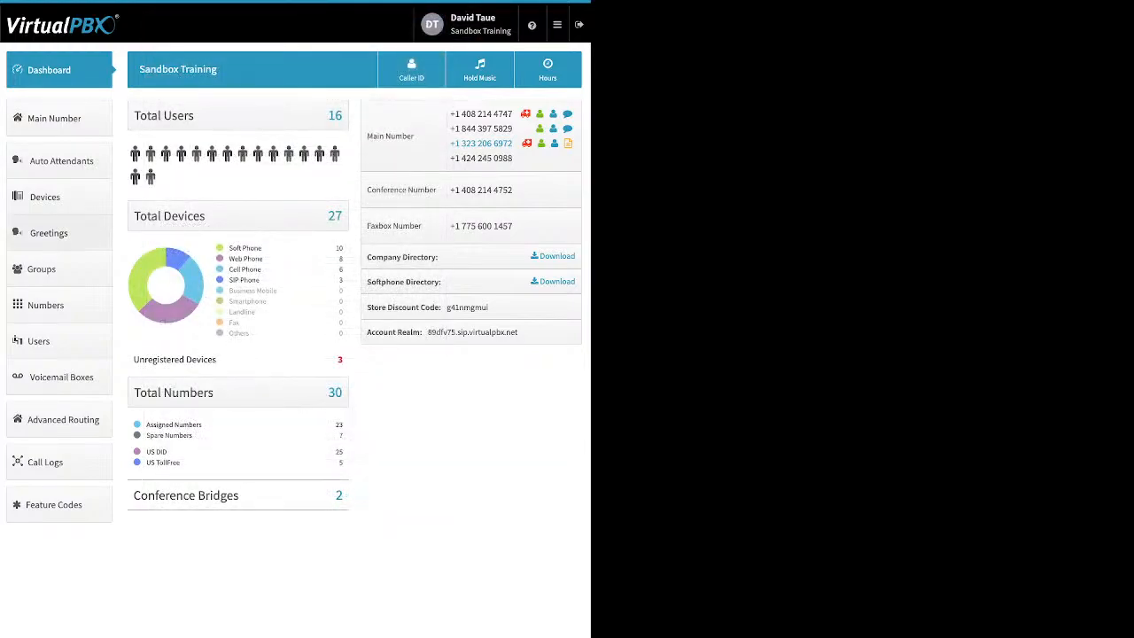
click(58, 197)
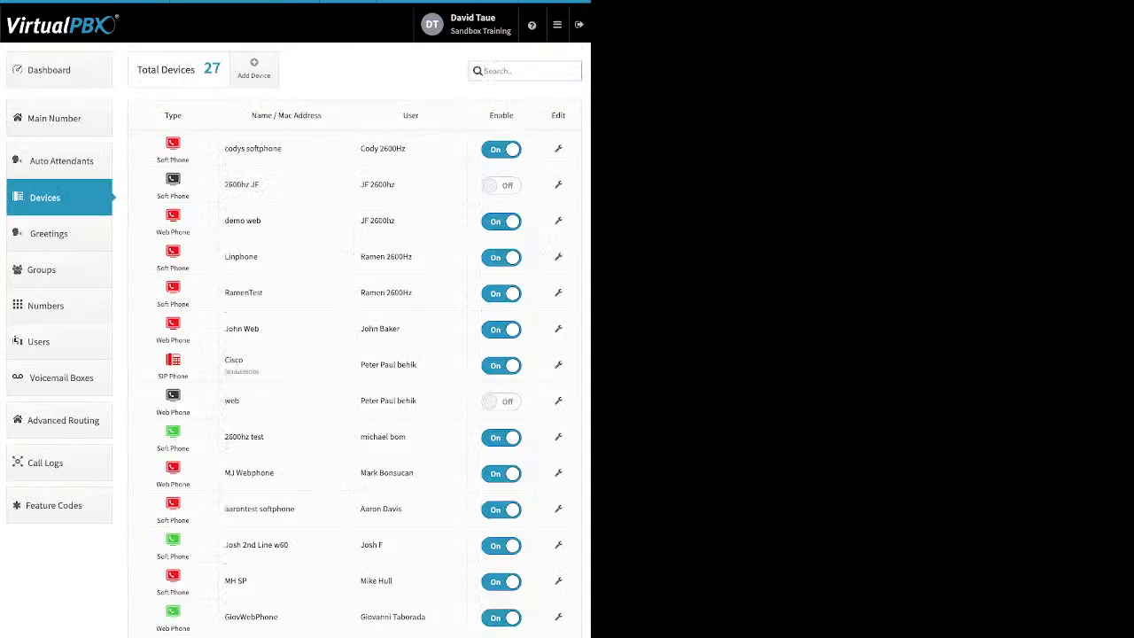
- Choose Soft Phone as the new device type and dismiss the emergency-call warning
click(253, 68)
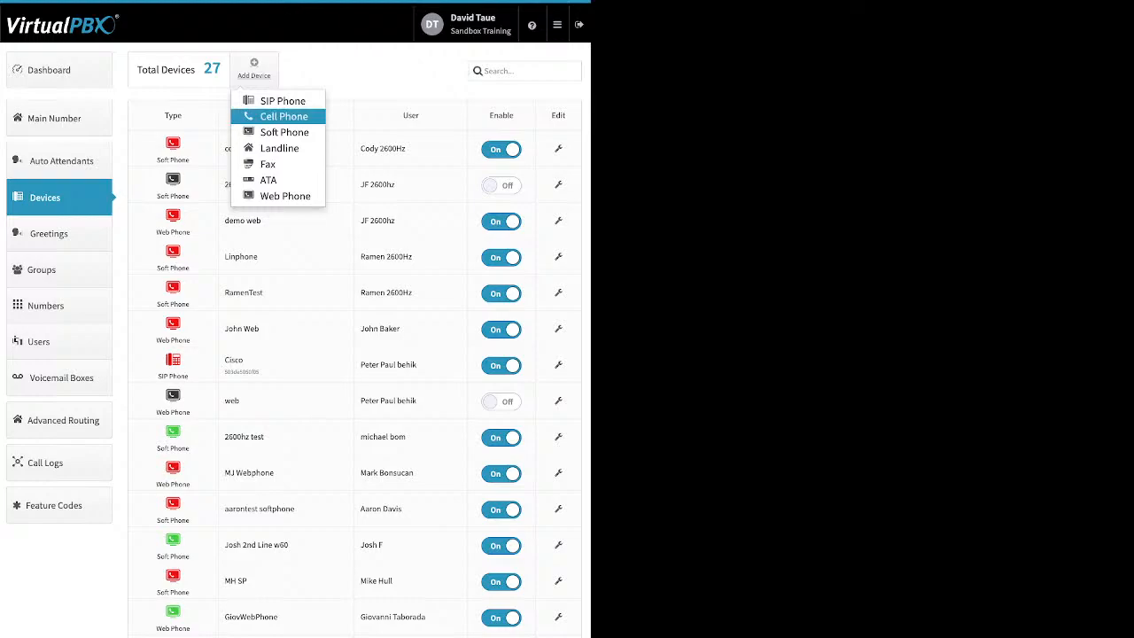
click(284, 132)
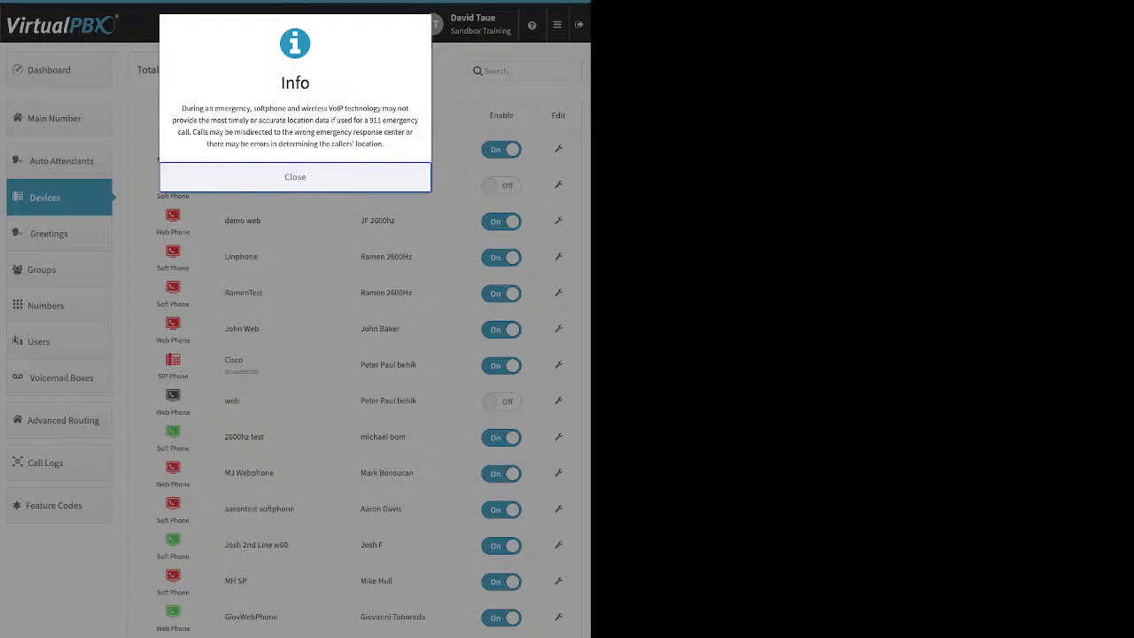
drag(182, 108, 365, 144)
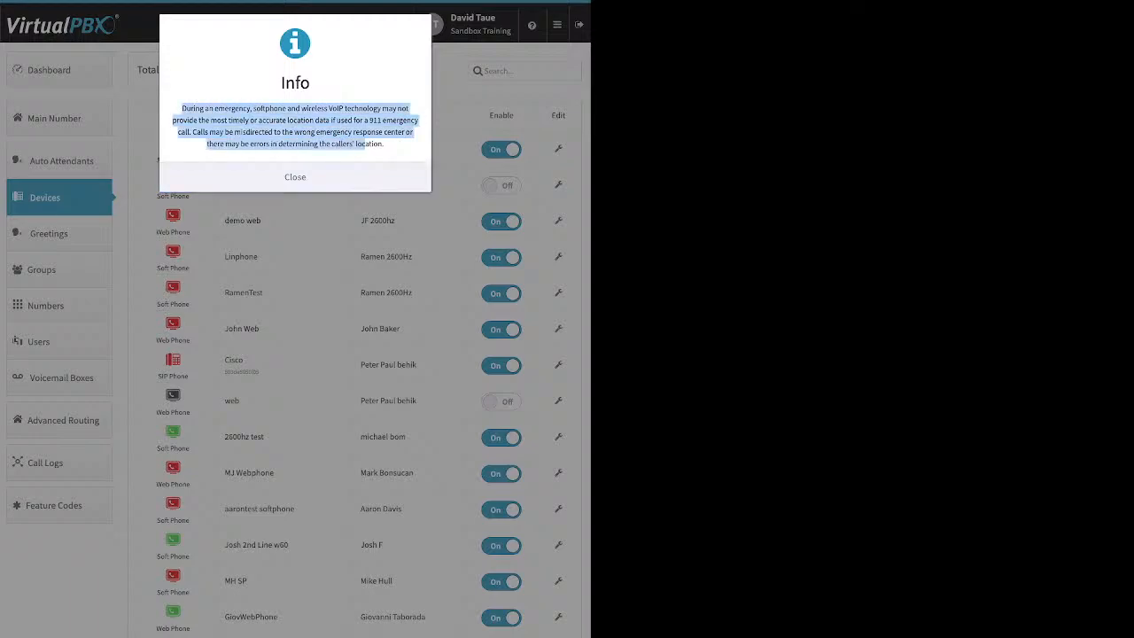
click(295, 177)
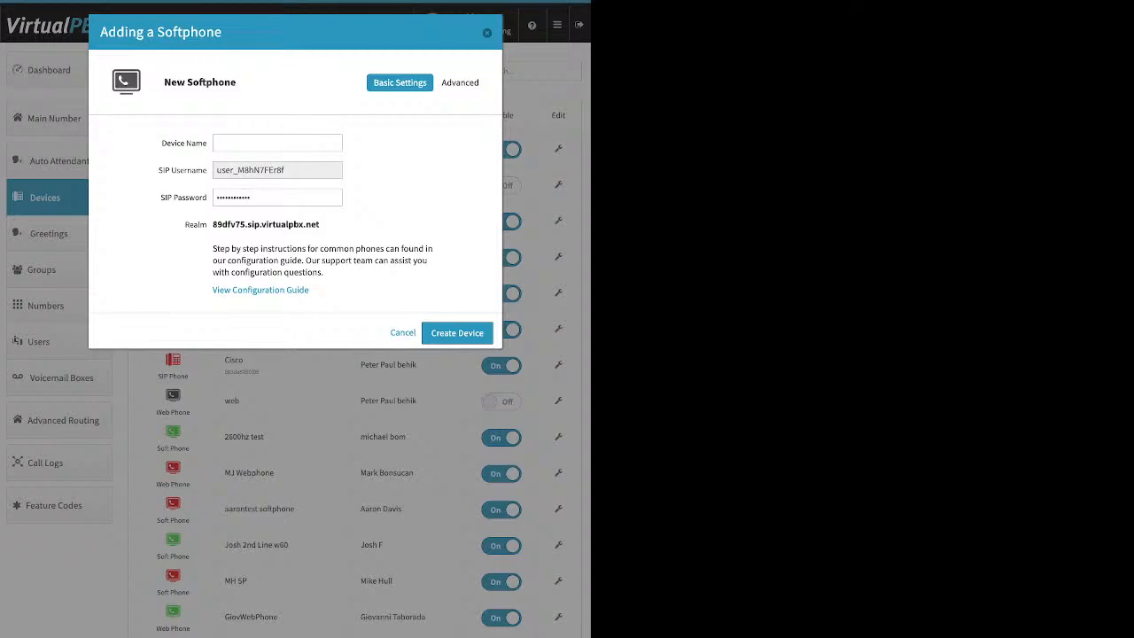
- Inspect the new softphone's device name, SIP username, password and realm, then cancel without creating it
click(277, 144)
drag(289, 170, 215, 170)
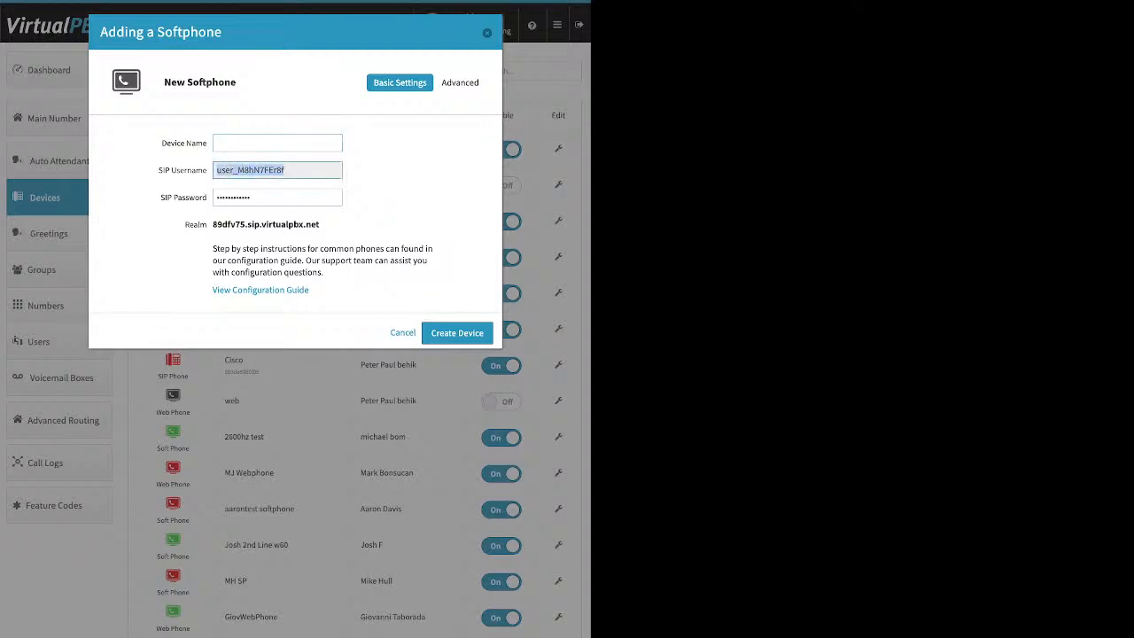
click(277, 197)
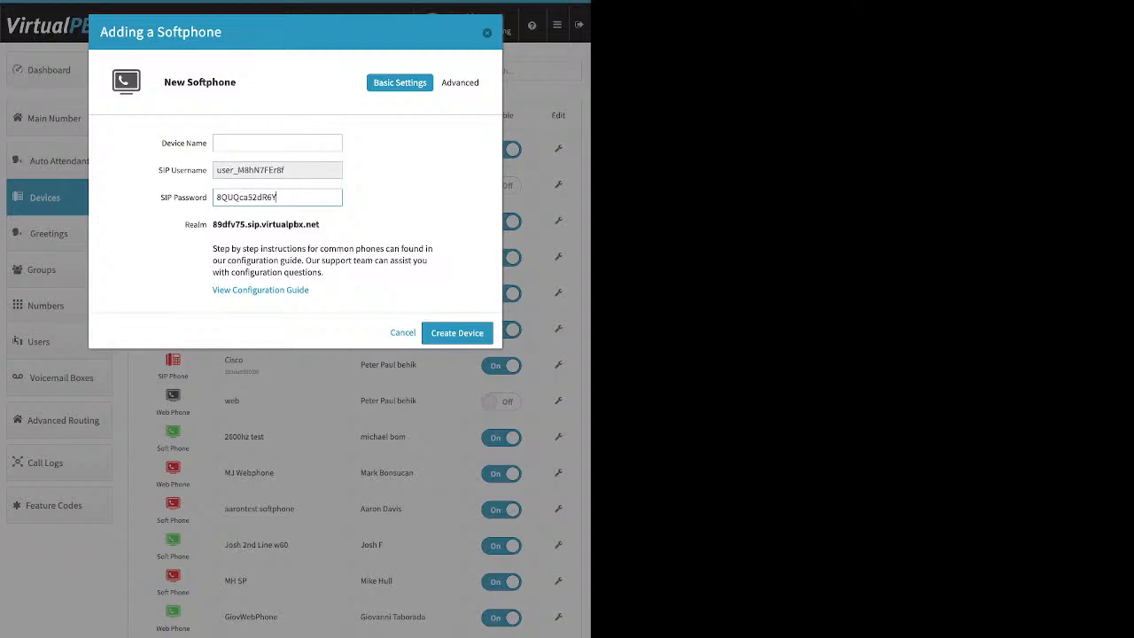
drag(277, 197, 215, 198)
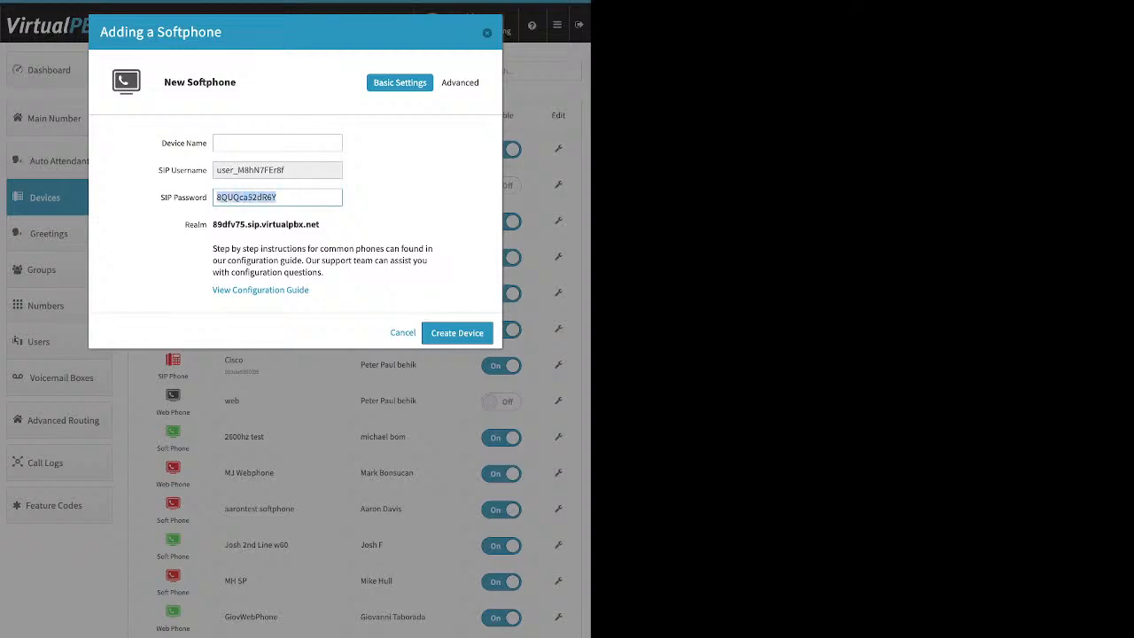
drag(319, 224, 212, 224)
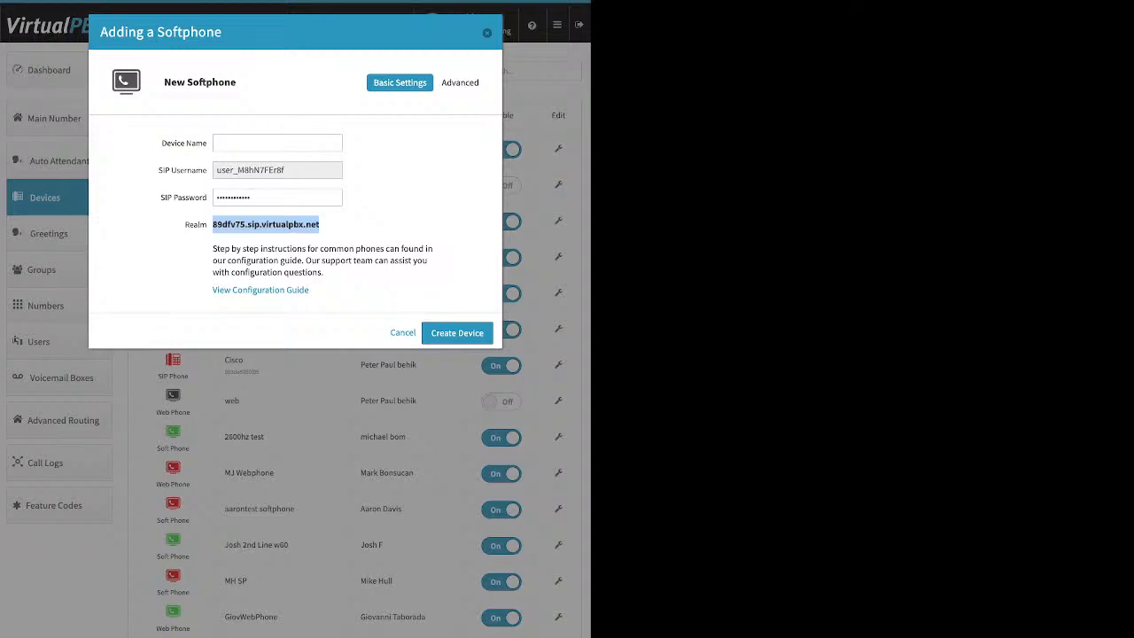
click(486, 32)
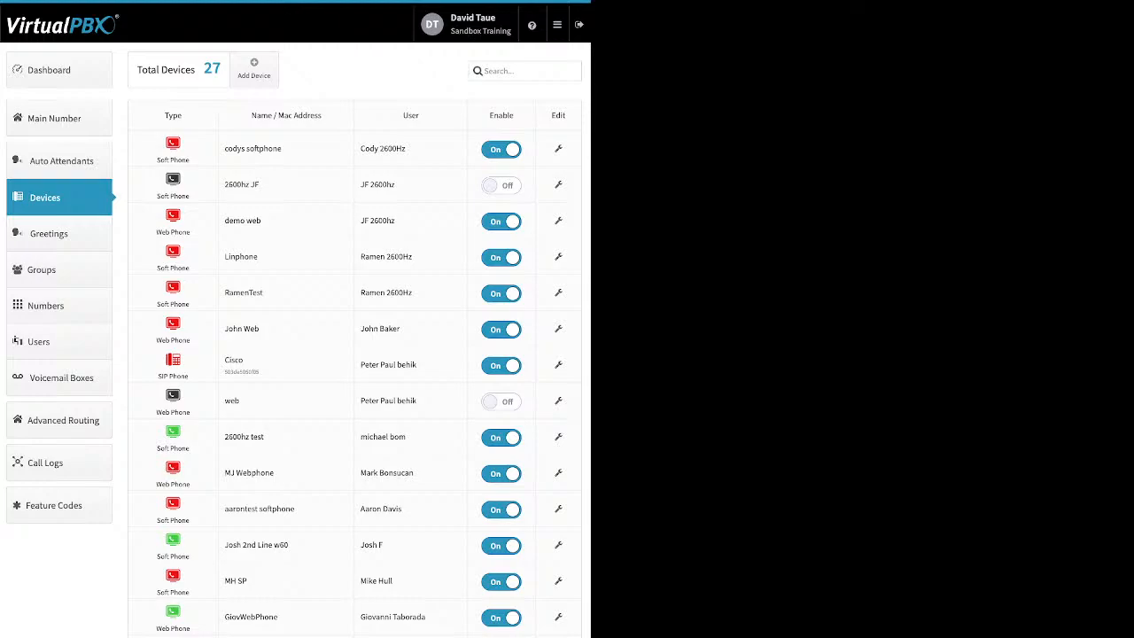
- Open Greetings, compare the Upload, Tts and Recording source types, and edit TTS Main 1
click(58, 234)
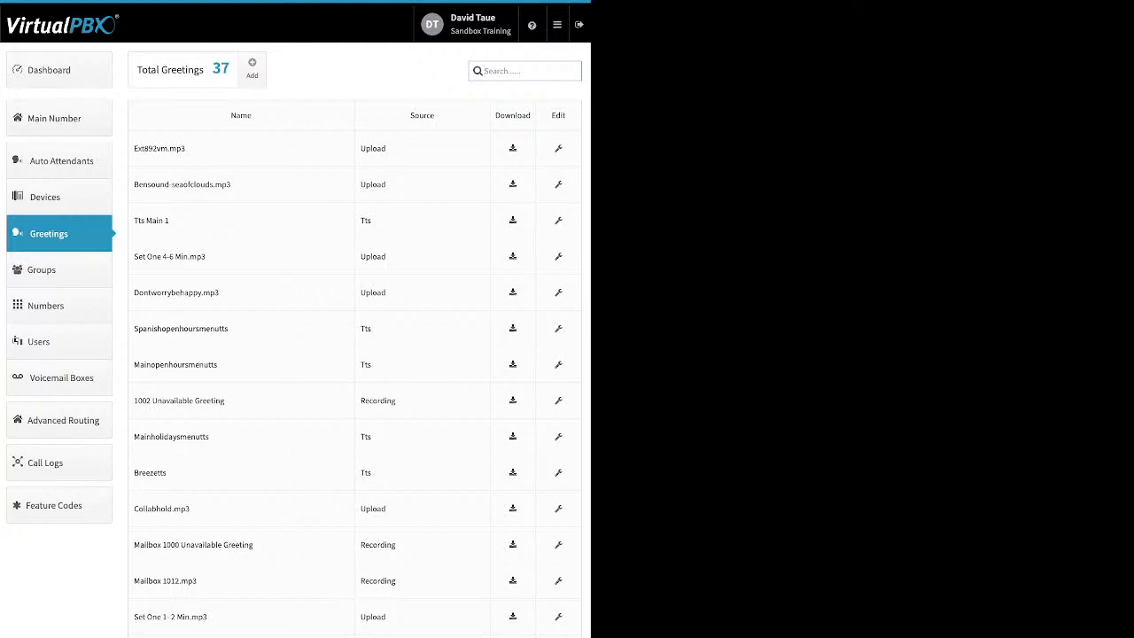
drag(391, 149, 360, 149)
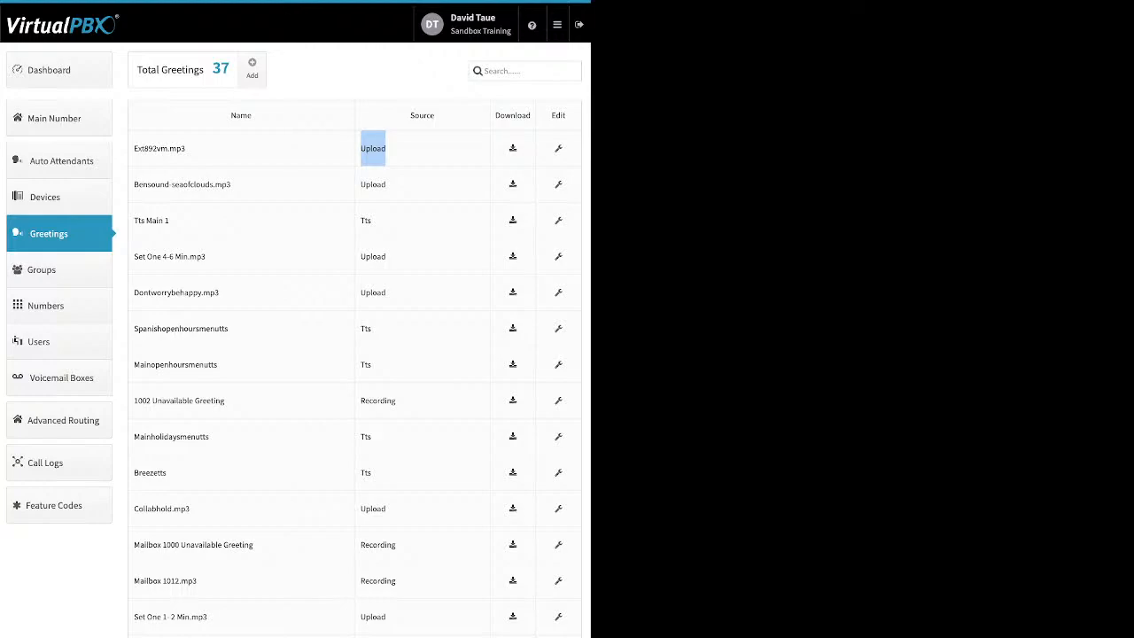
drag(373, 220, 359, 220)
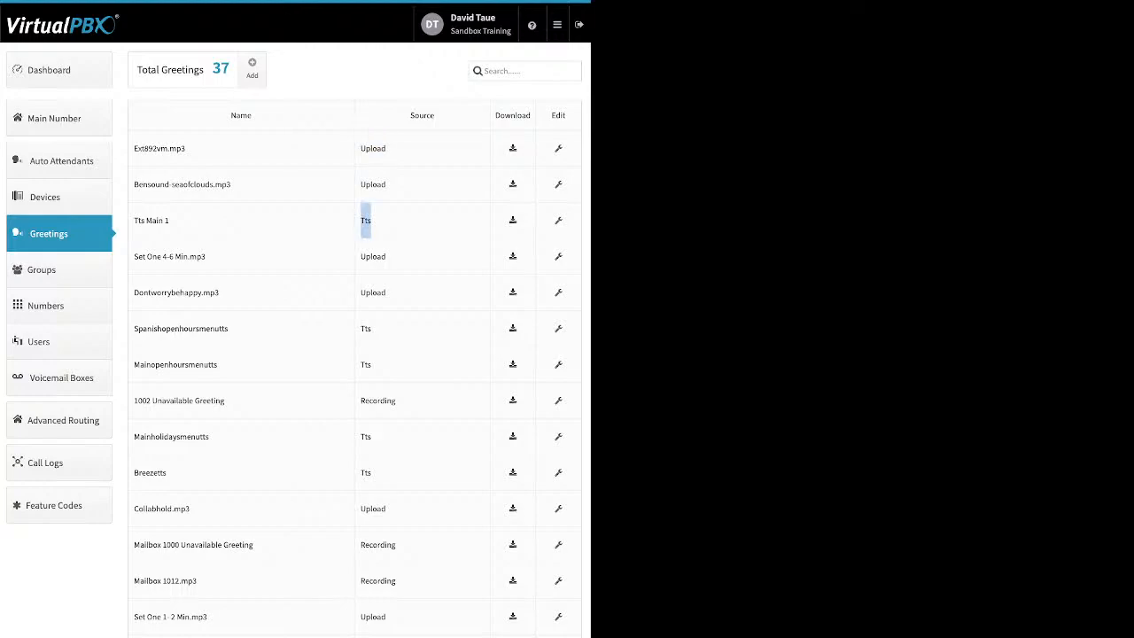
drag(397, 400, 359, 400)
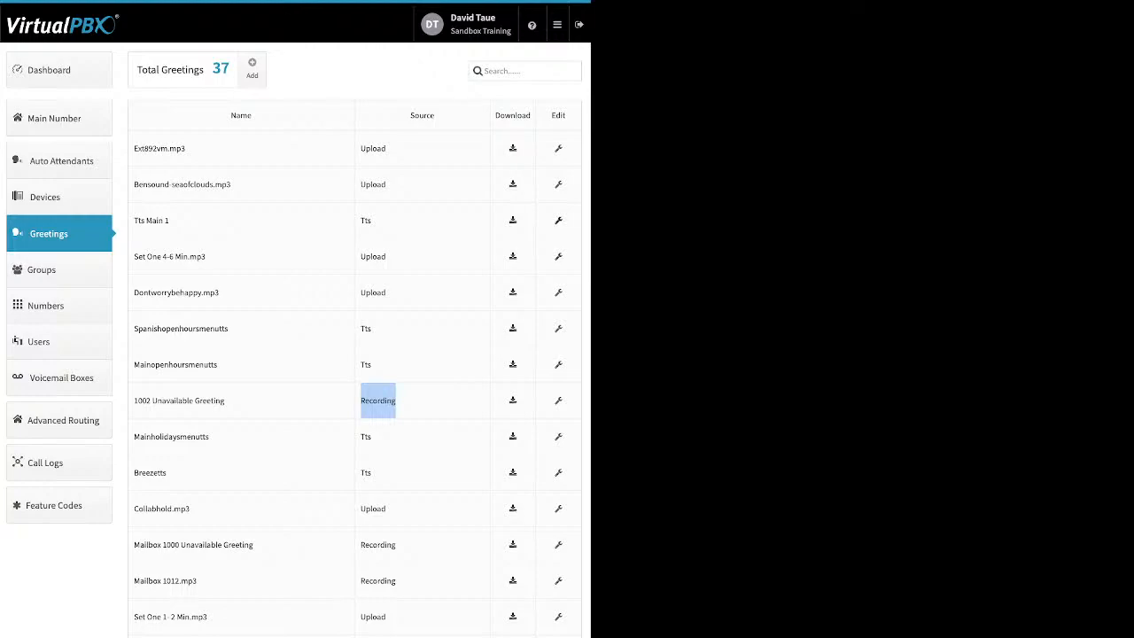
click(558, 220)
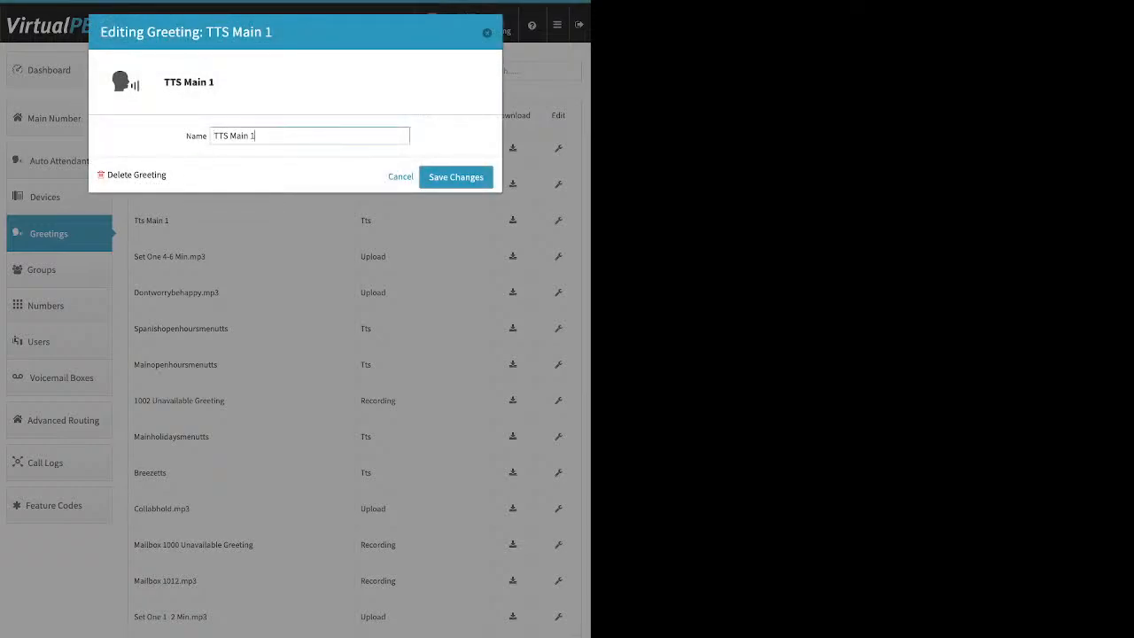
- Close the TTS Main 1 editor and open the MainOpenHoursMenuTTS greeting instead
key(ctrl+a)
key(Escape)
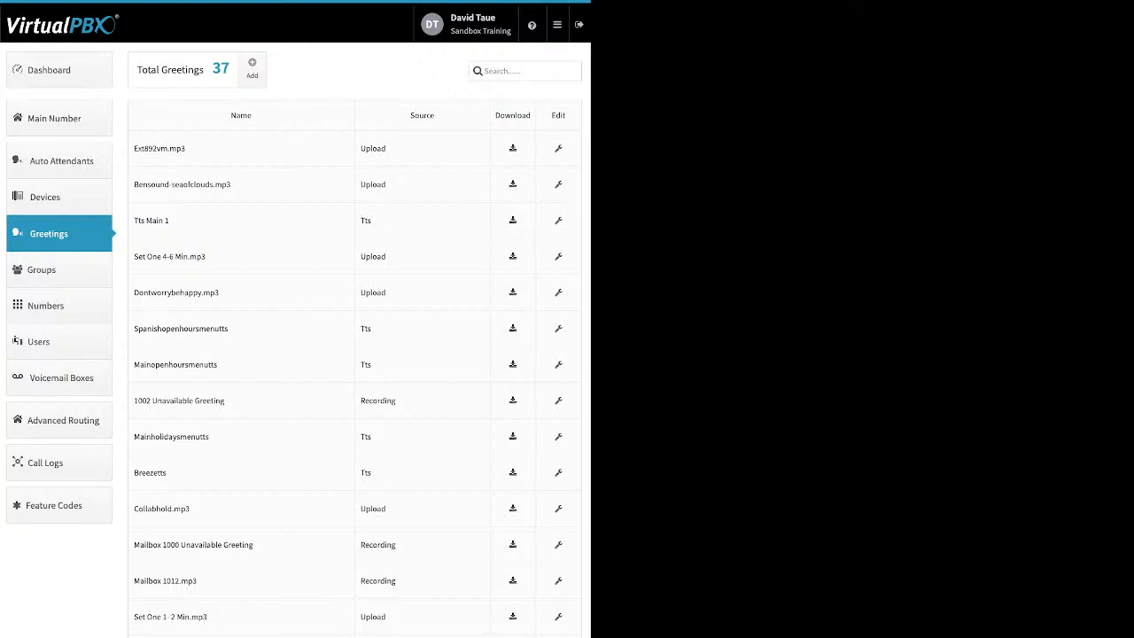
double_click(172, 436)
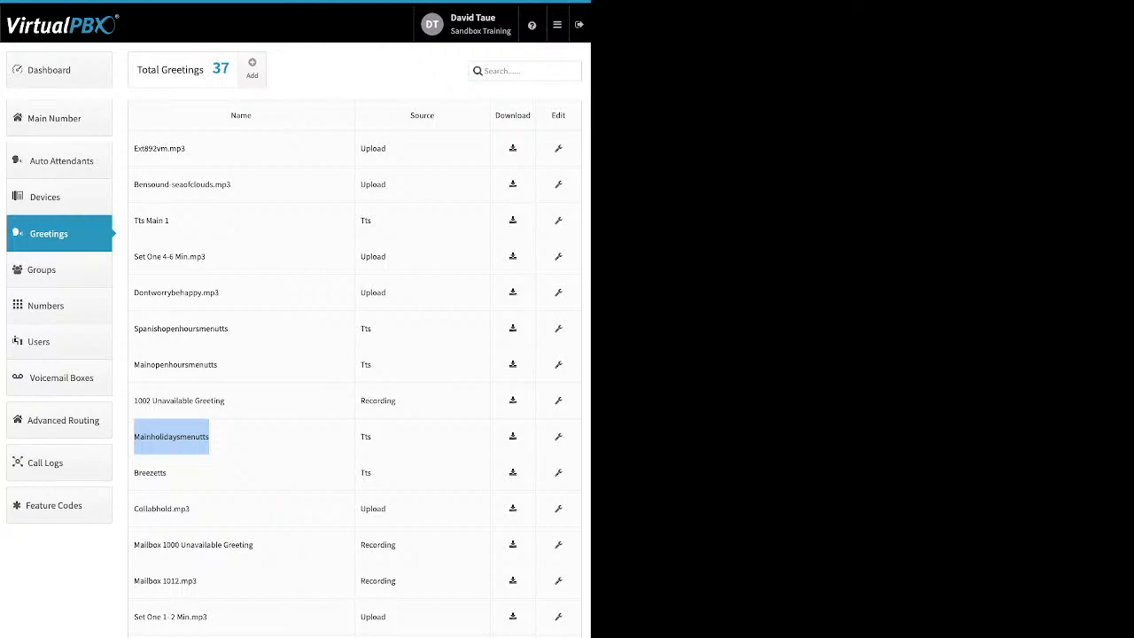
click(172, 437)
drag(218, 364, 140, 365)
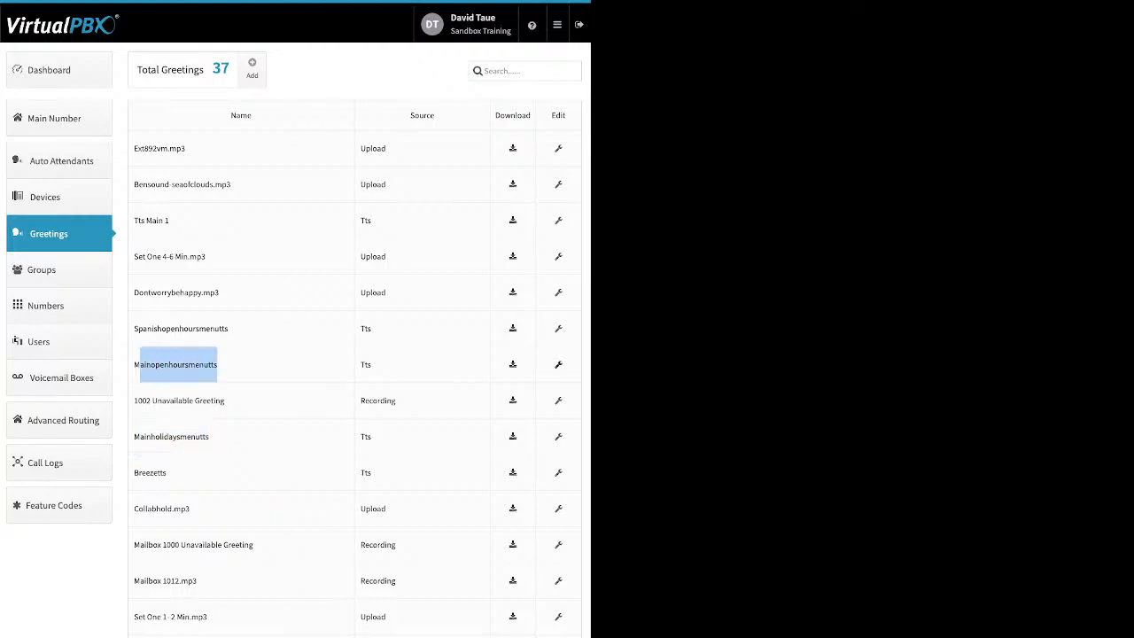
click(557, 364)
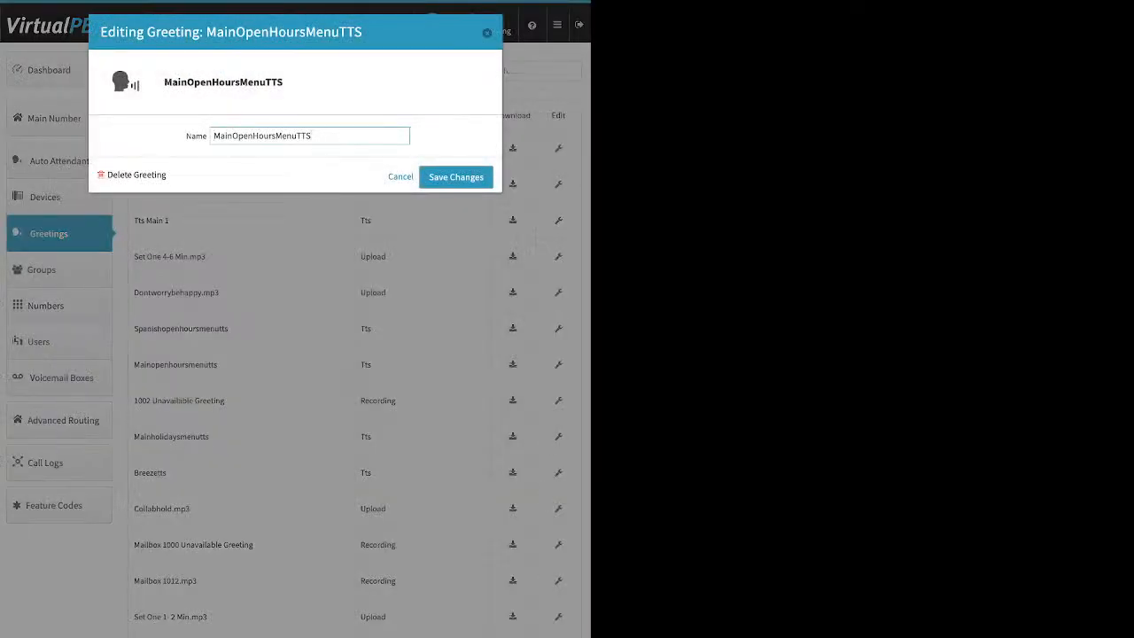
- Replace the greeting's name with 'Check on this' and save
drag(312, 136, 213, 136)
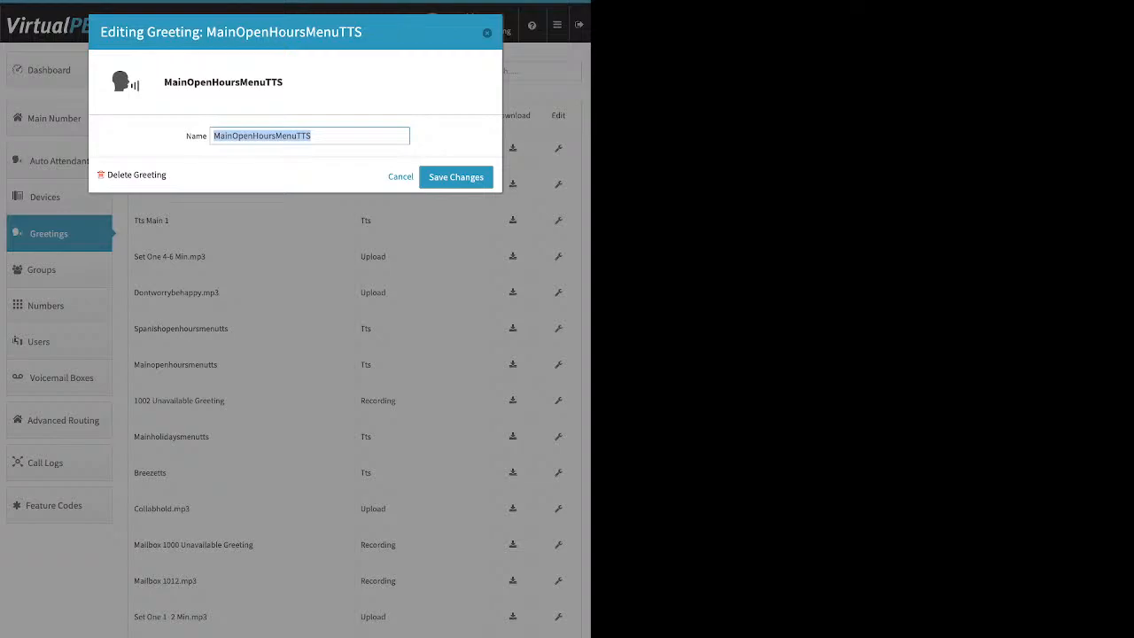
text(Te)
key(BackSpace)
key(BackSpace)
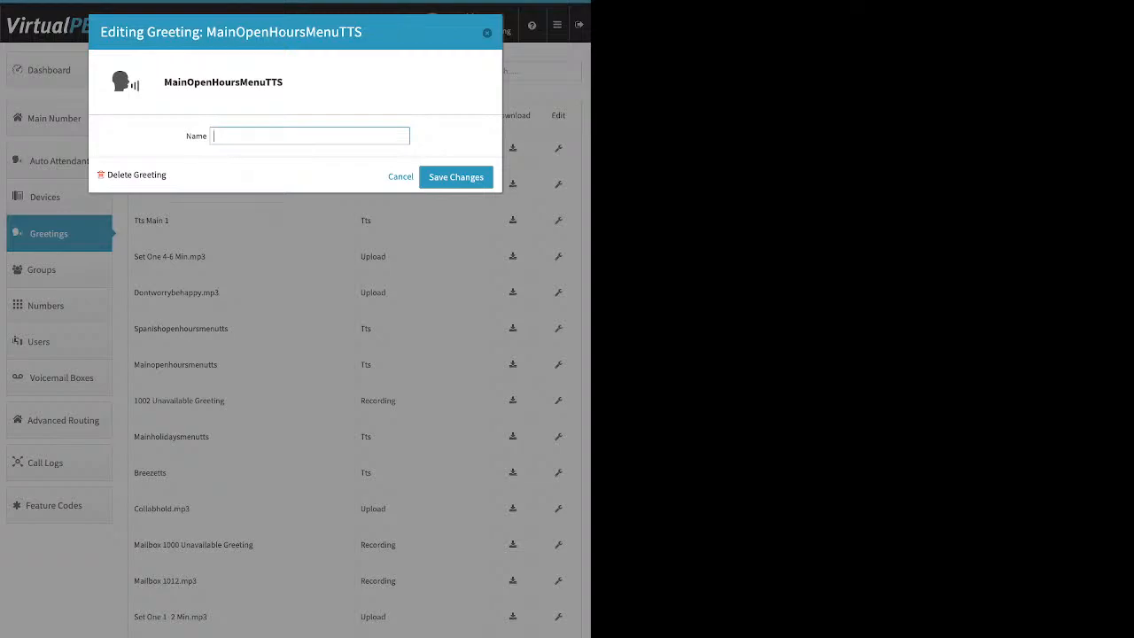
text(Check on this)
key(Return)
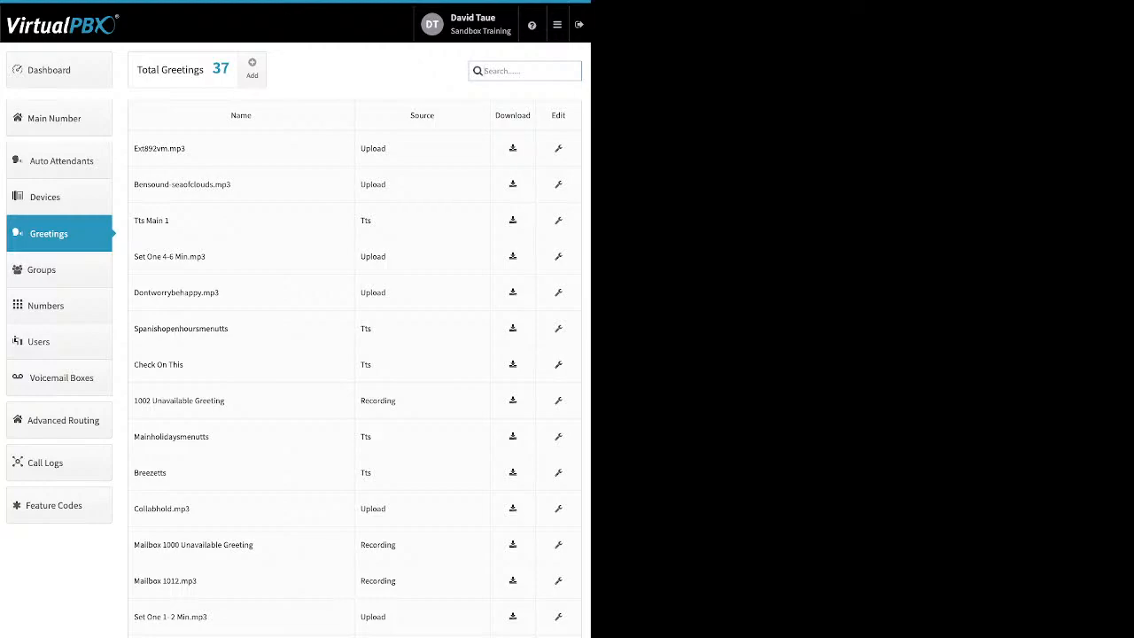
- Dismiss the new-greeting form and open the Groups list
click(253, 68)
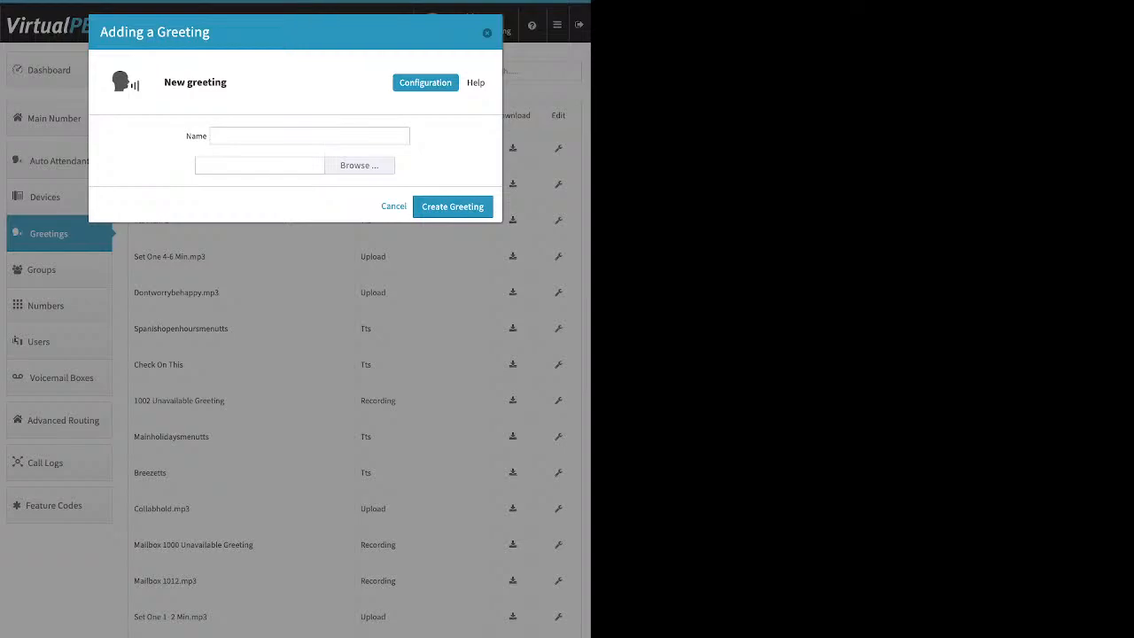
key(Escape)
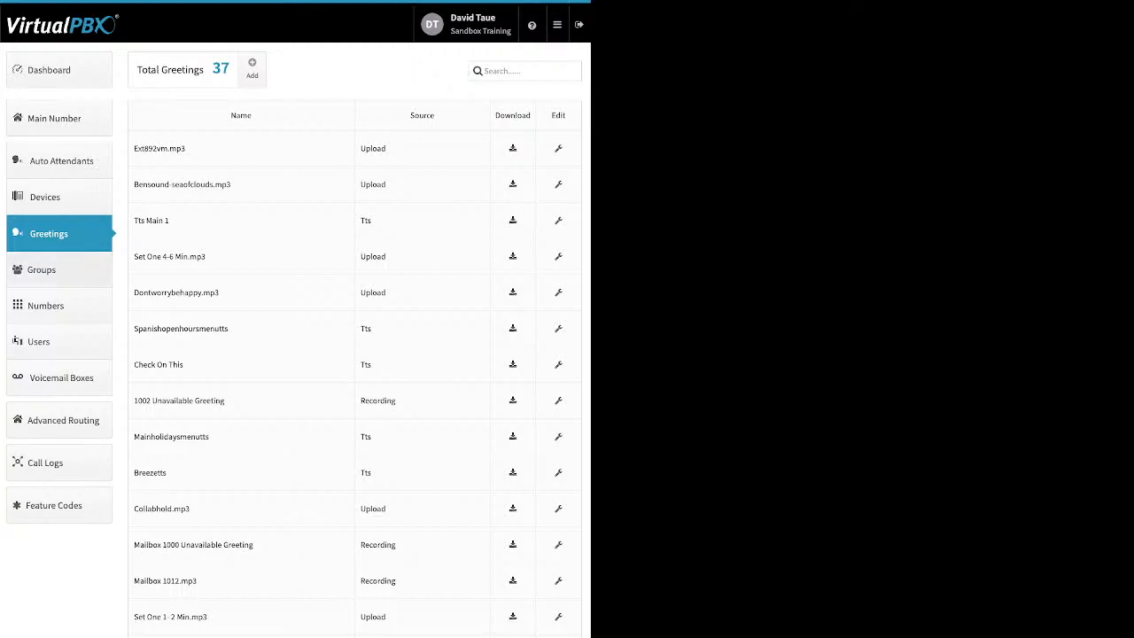
click(58, 270)
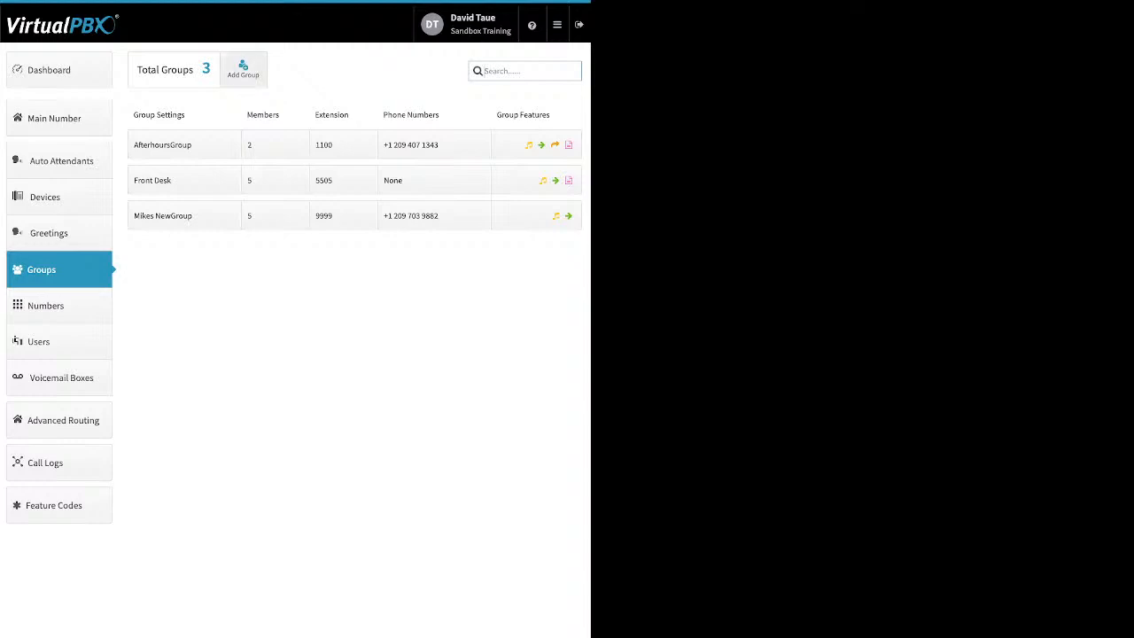
click(243, 69)
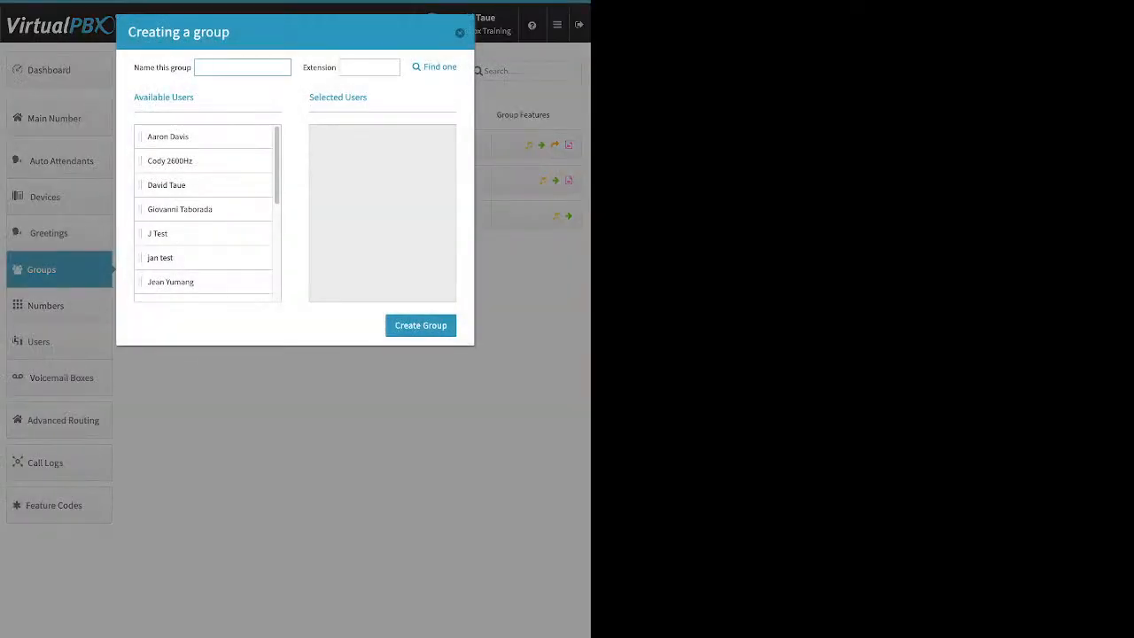
click(369, 67)
drag(186, 185, 384, 179)
drag(186, 209, 332, 225)
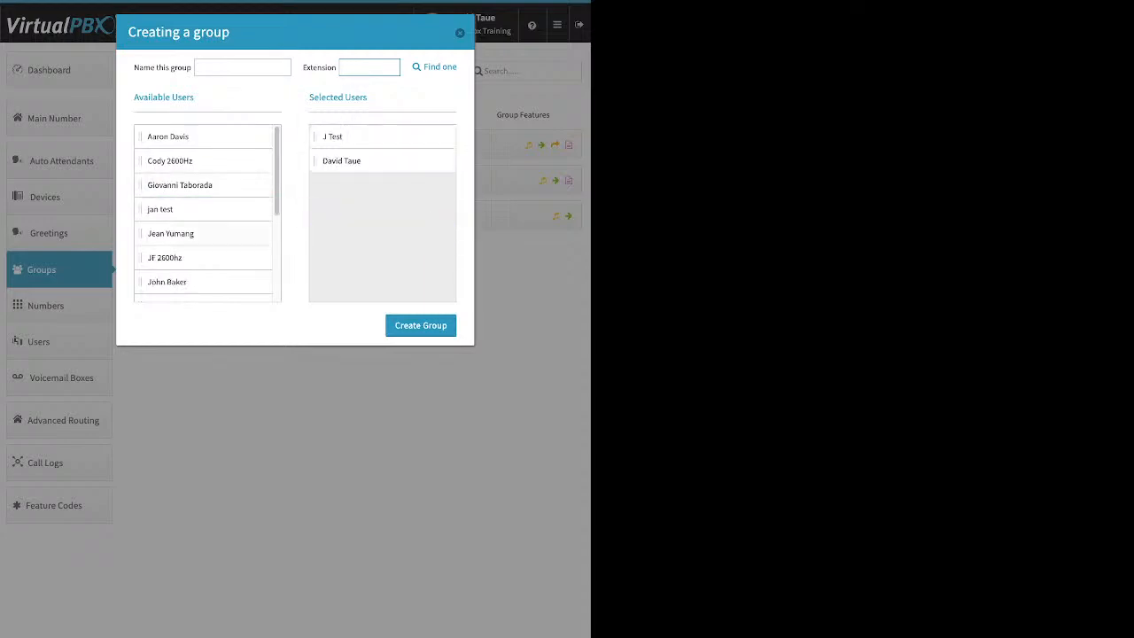
drag(186, 232, 372, 186)
drag(186, 281, 363, 211)
drag(186, 282, 363, 235)
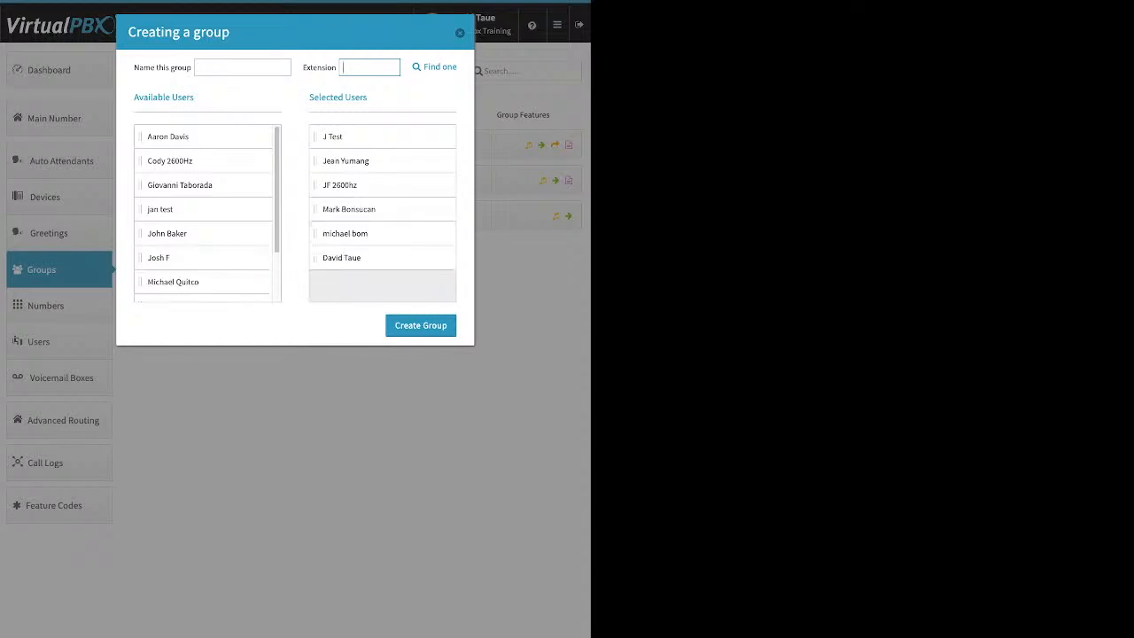
click(459, 32)
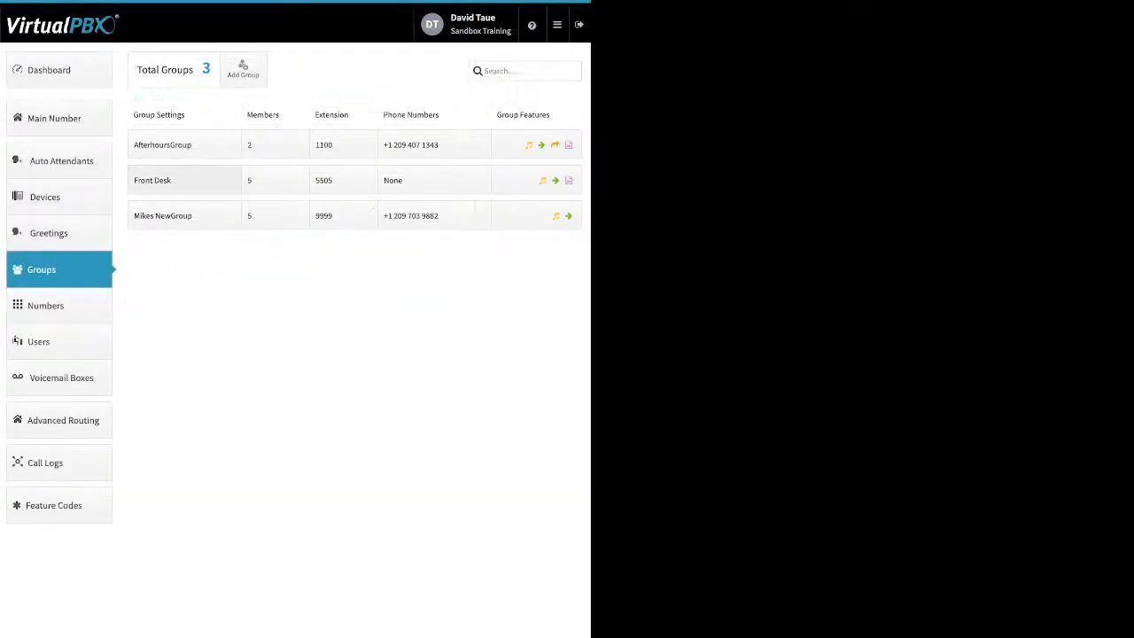
click(177, 179)
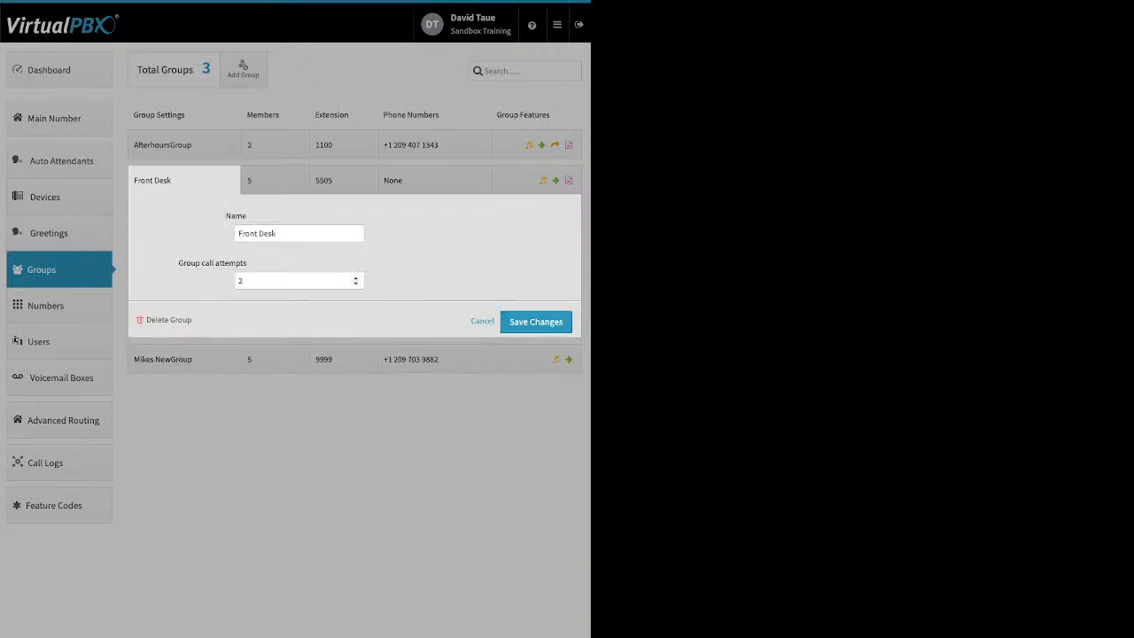
- Check Front Desk's group call attempts, stepping it up to 4 and back down
drag(178, 264, 246, 263)
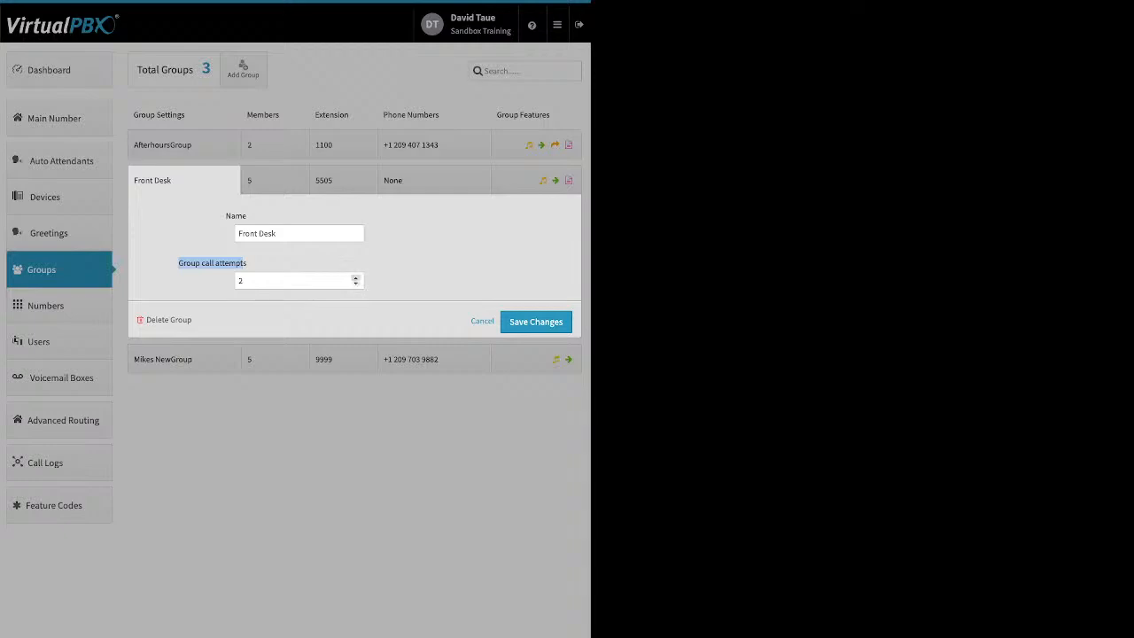
click(355, 278)
click(355, 277)
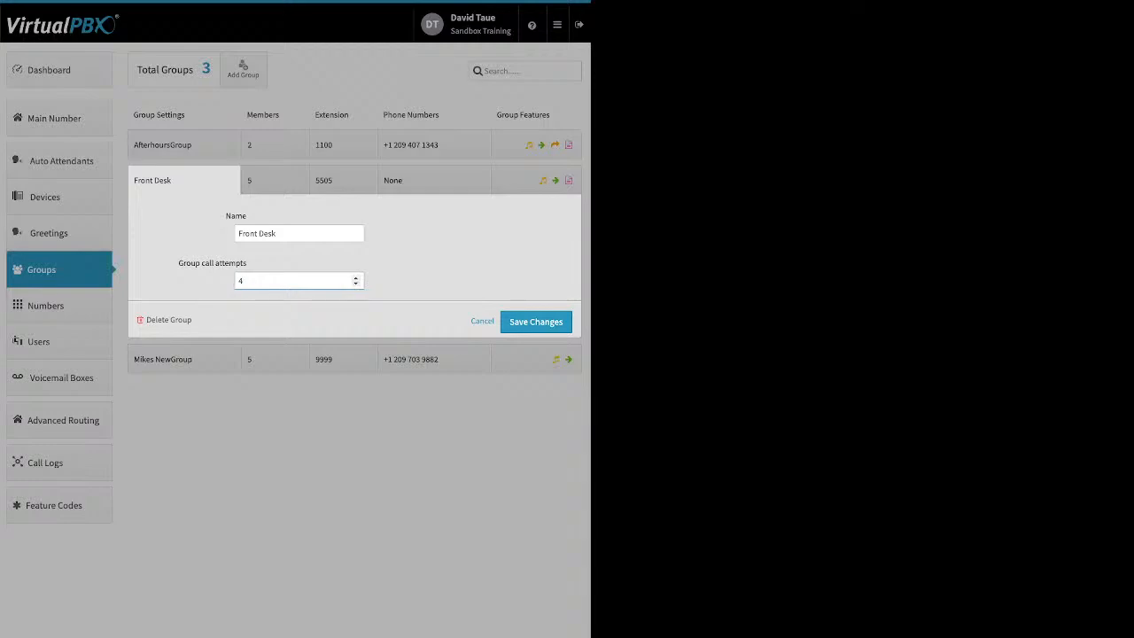
click(355, 283)
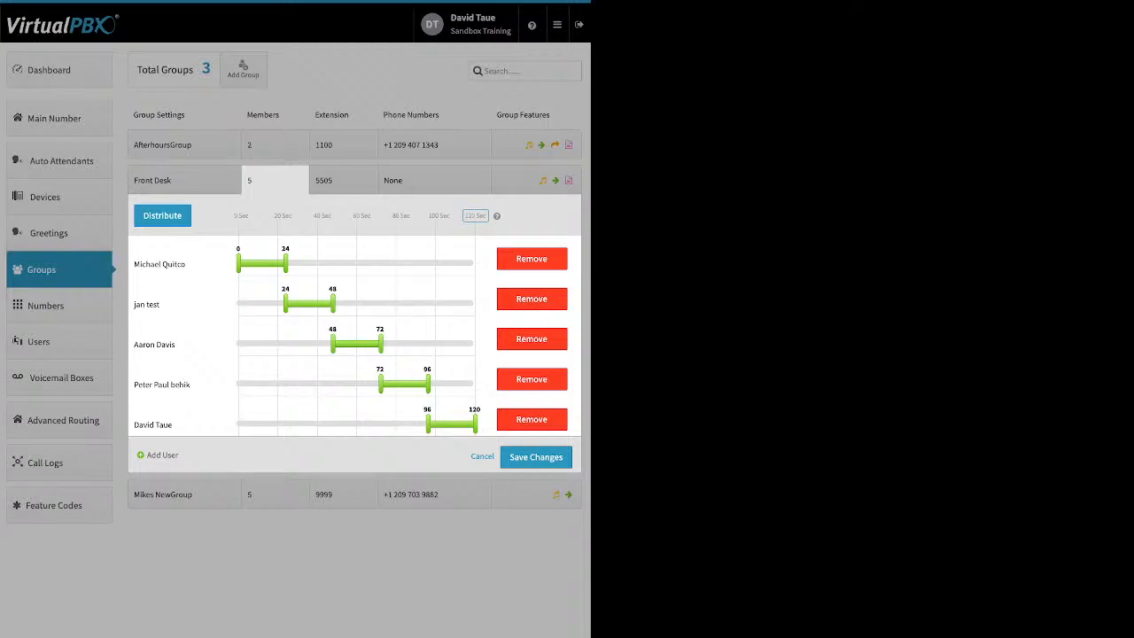
- Raise Front Desk's maximum ring time to 240 seconds and distribute members across it
drag(494, 216, 271, 217)
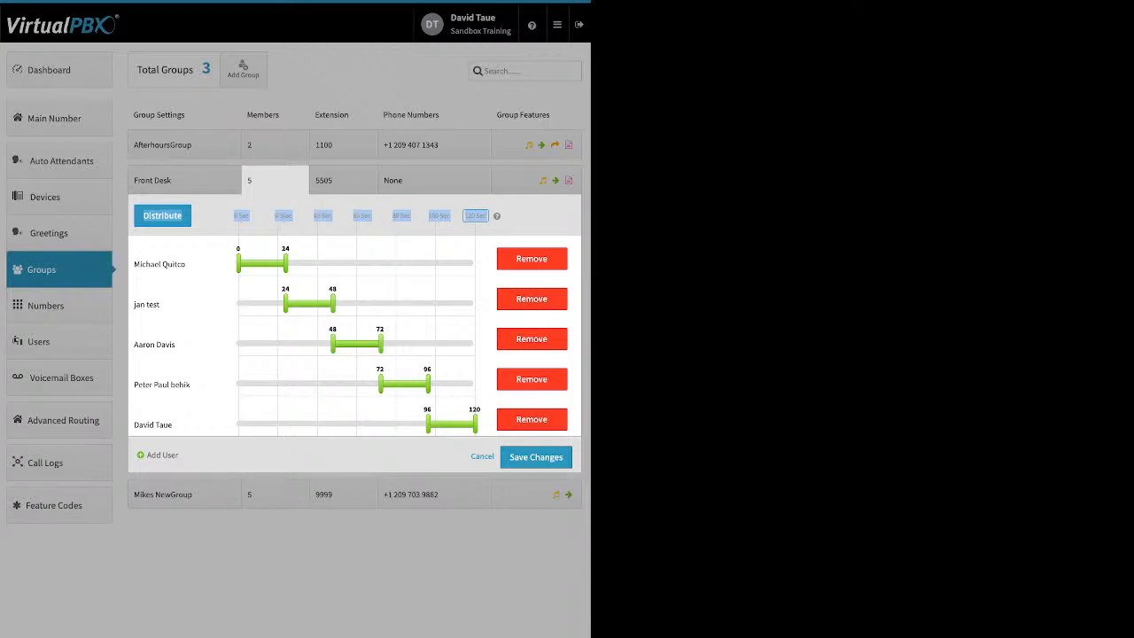
click(475, 217)
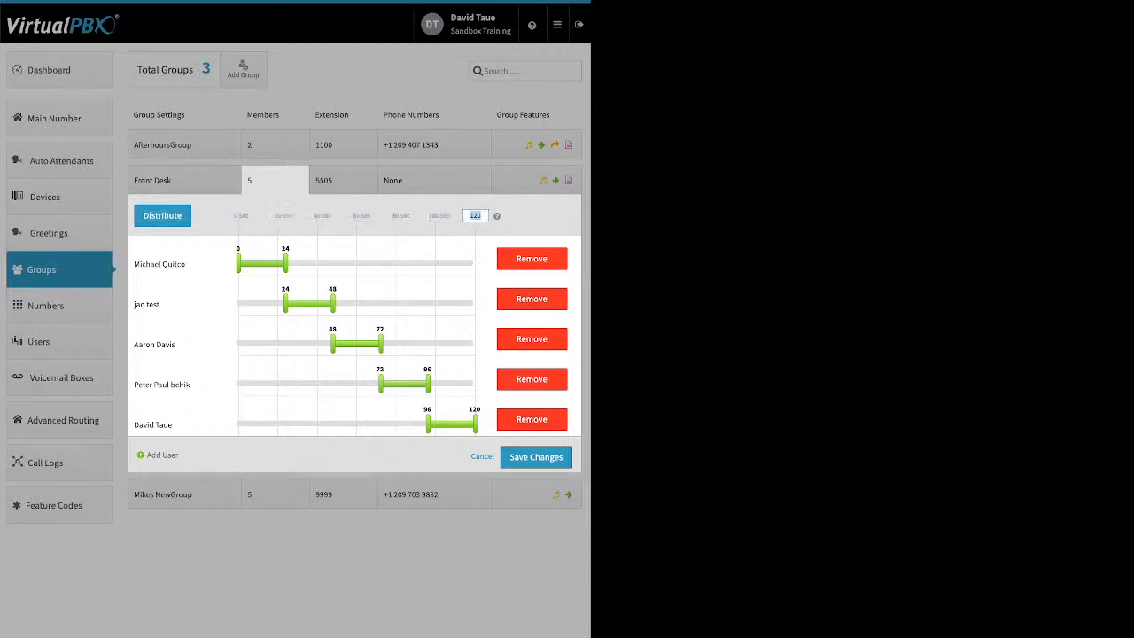
text(240)
key(Return)
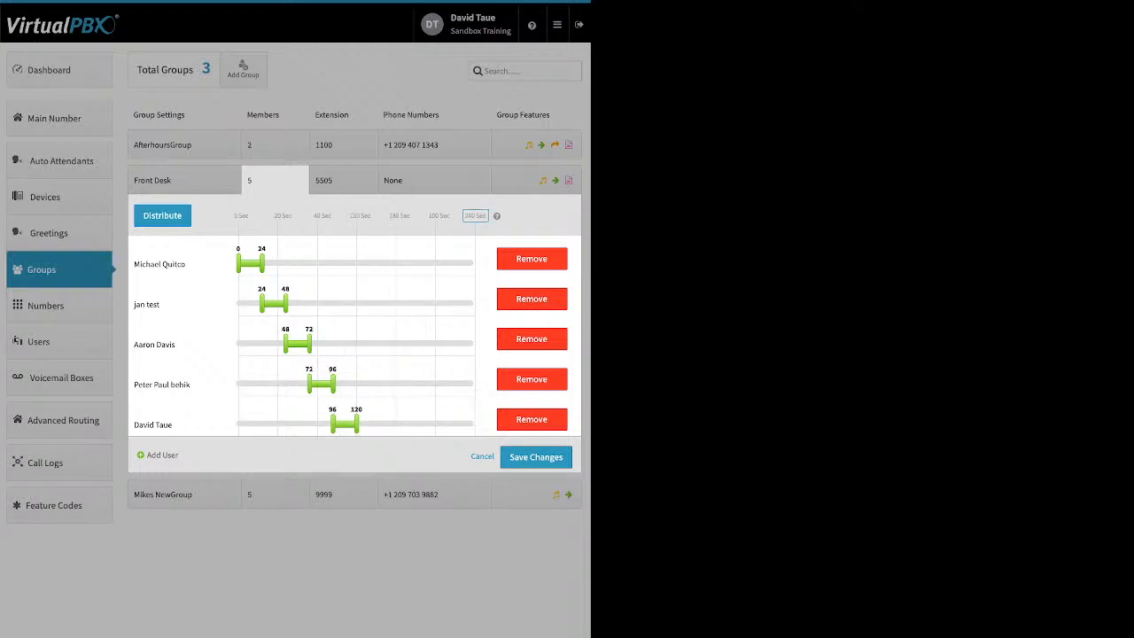
click(162, 215)
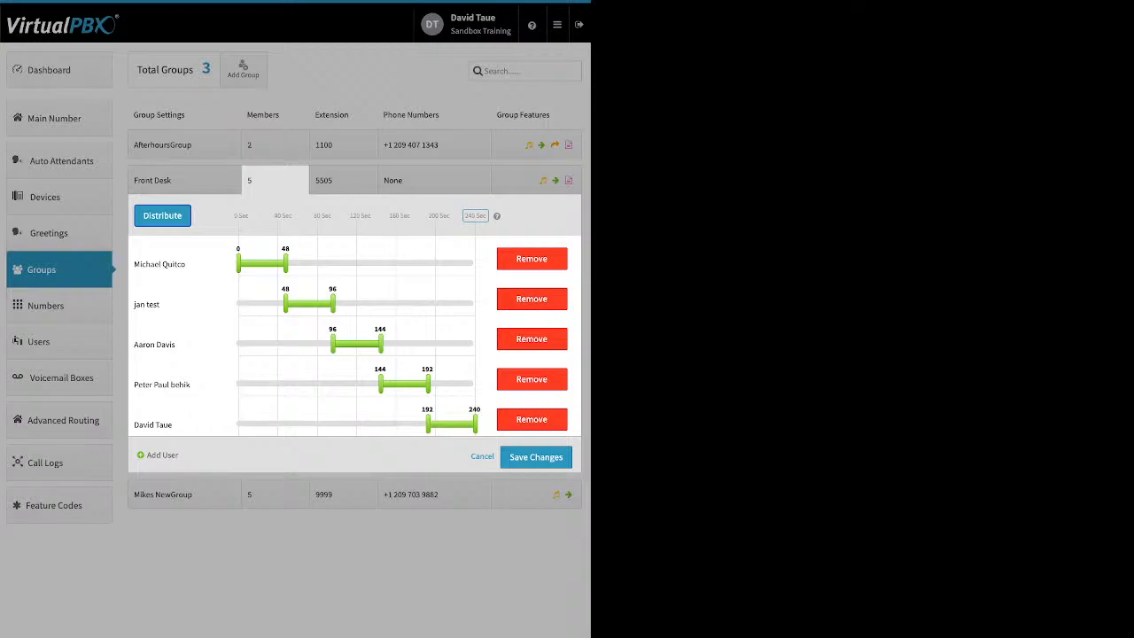
- Stretch all five members' ring sliders to run from 0 to 240 seconds
drag(285, 263, 475, 263)
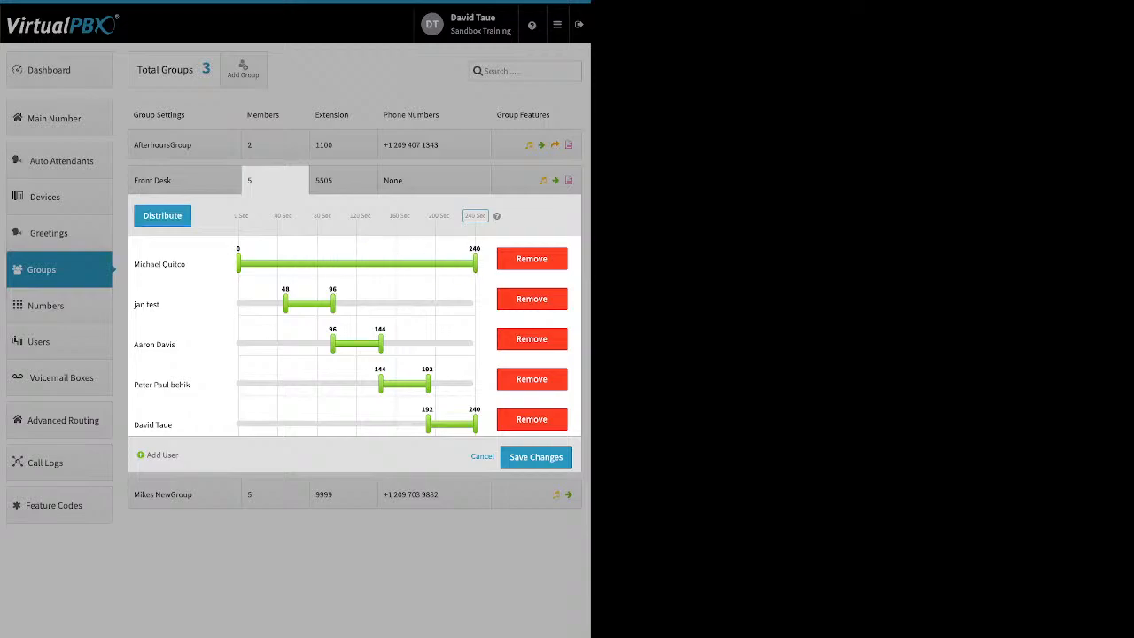
drag(285, 303, 237, 304)
drag(332, 303, 475, 304)
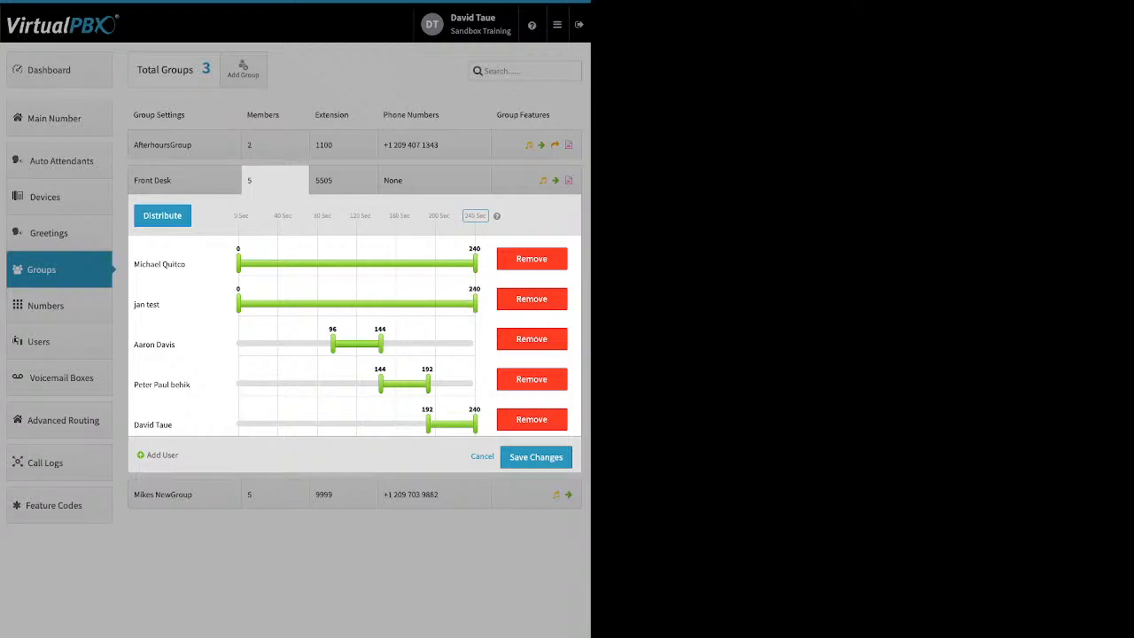
drag(333, 344, 237, 343)
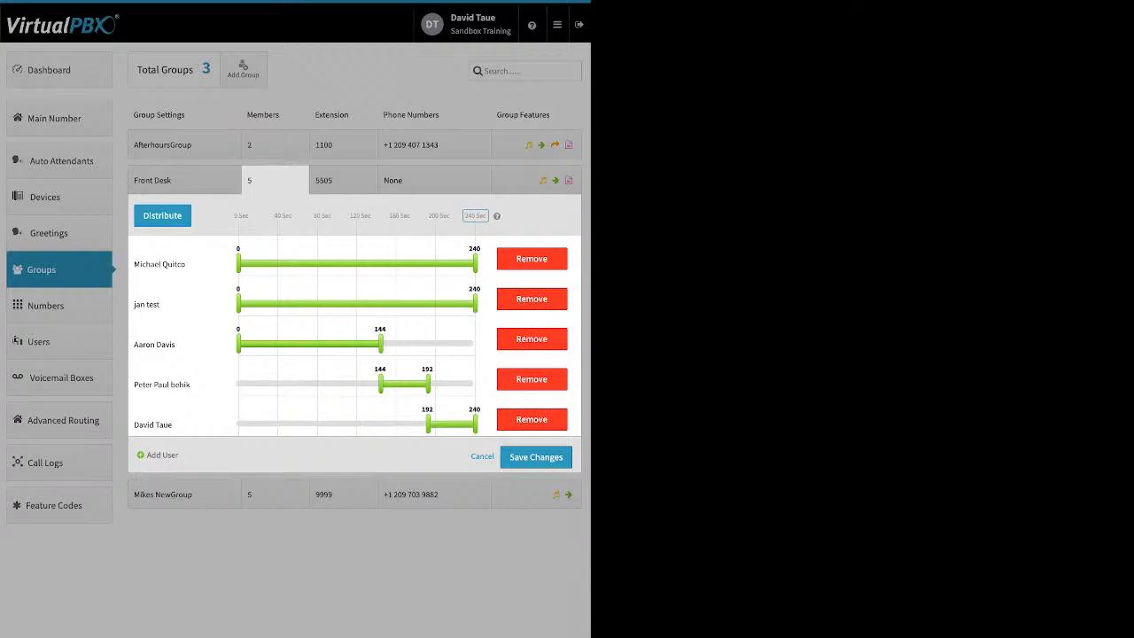
drag(381, 344, 476, 344)
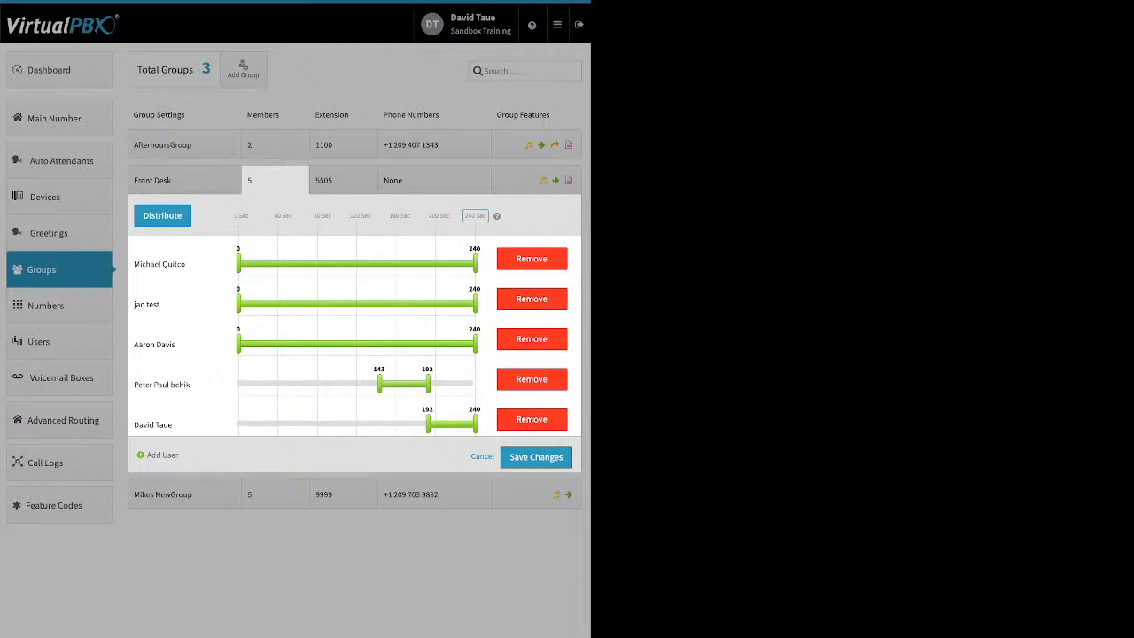
drag(381, 384, 319, 383)
drag(428, 423, 237, 423)
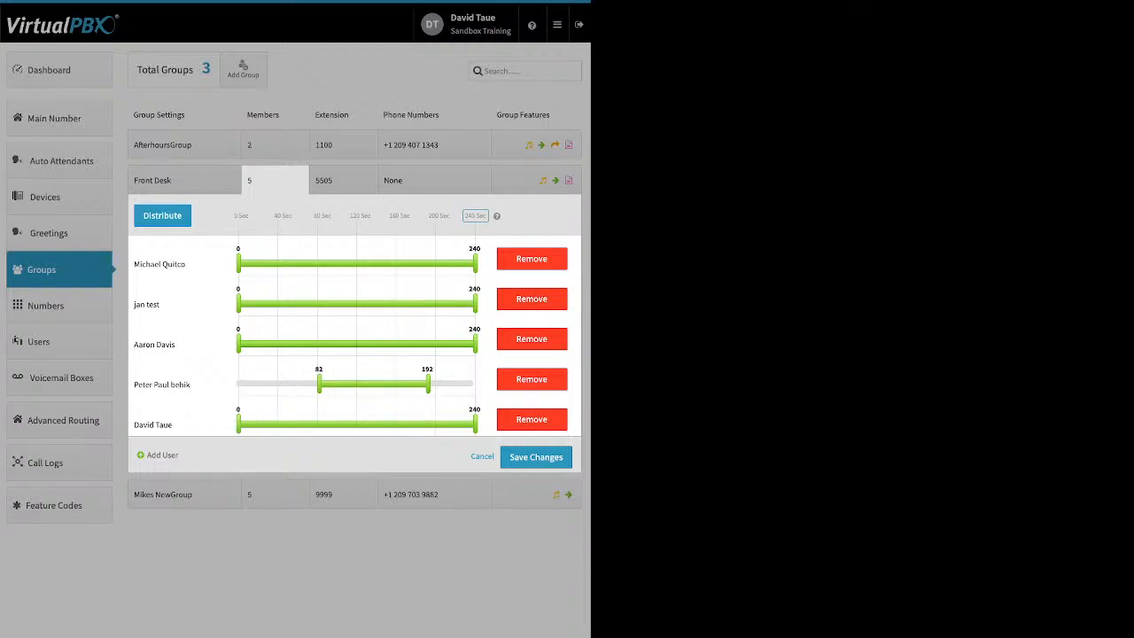
drag(319, 383, 238, 384)
drag(428, 384, 475, 384)
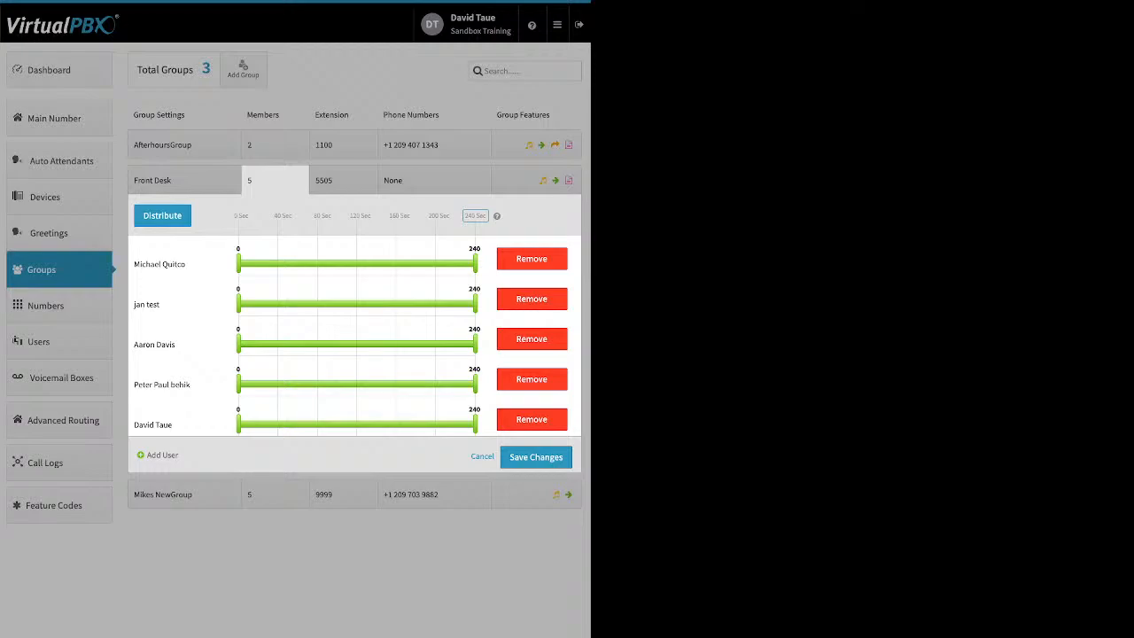
- Redistribute members into 48-second turns, moving the last member to the top and the first to the bottom
click(162, 215)
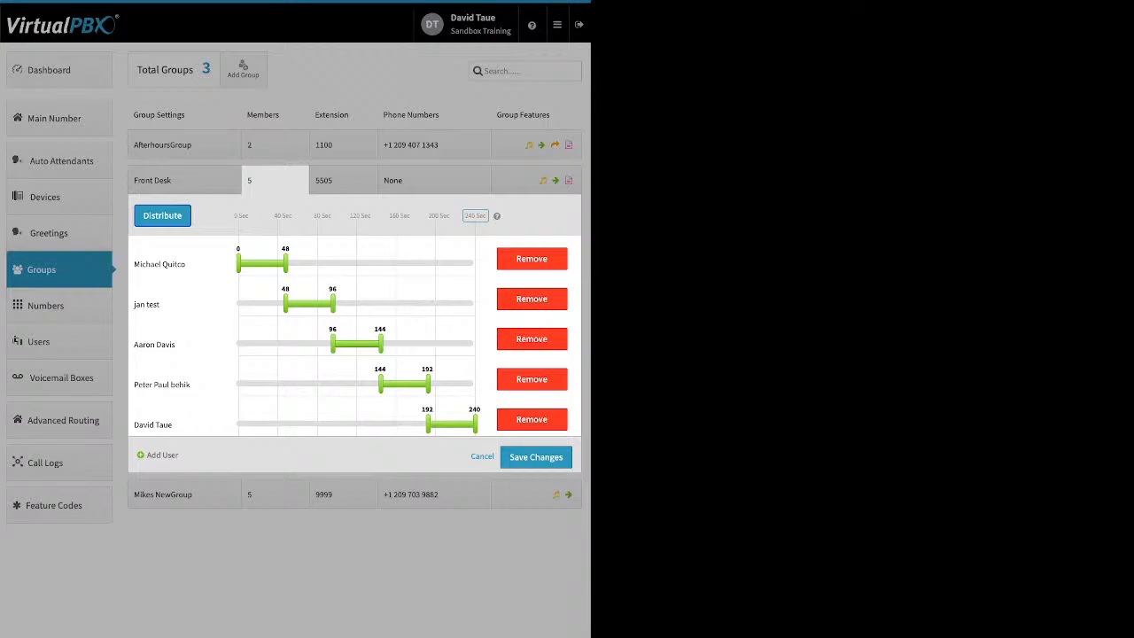
drag(152, 424, 182, 252)
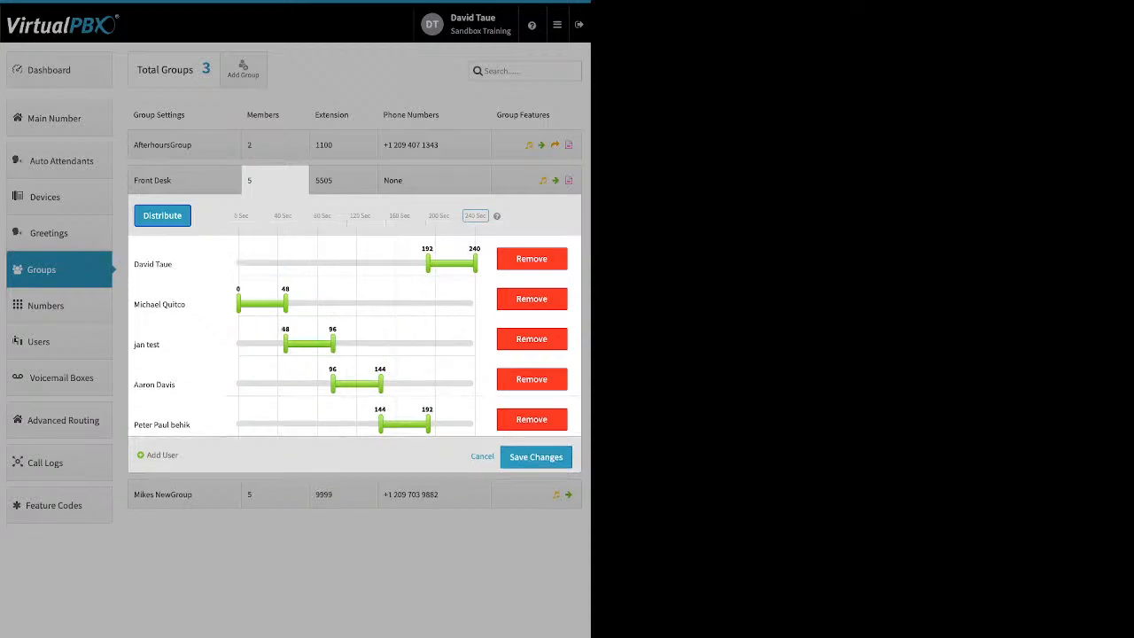
drag(159, 303, 159, 424)
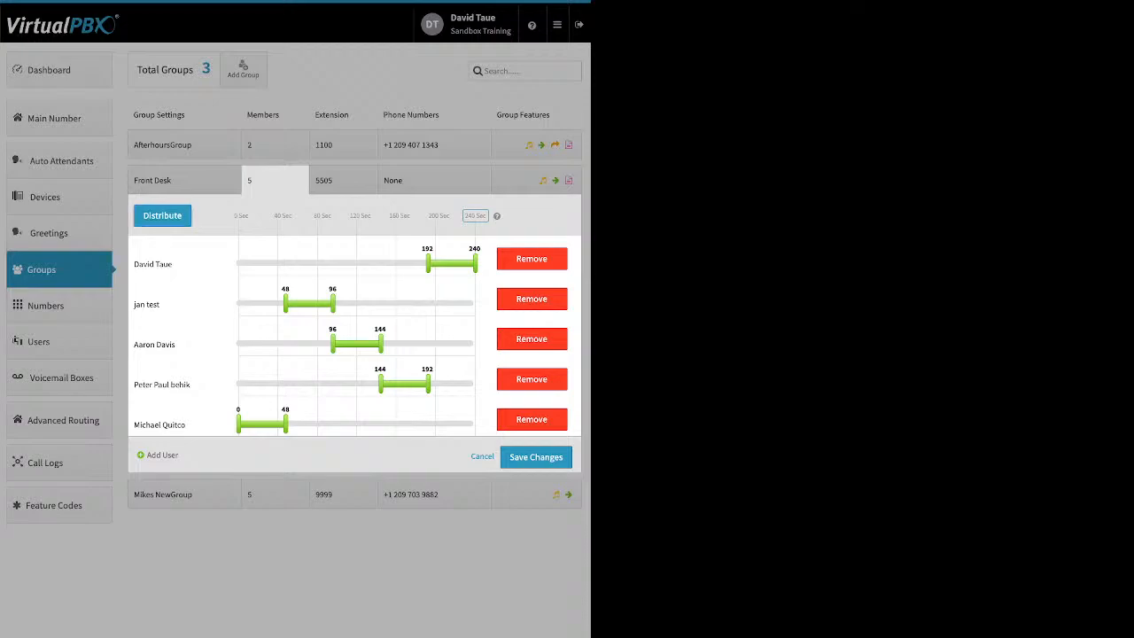
- Reassign 48-second ring turns in the new order, then open Front Desk's 5505 extension panel
click(162, 215)
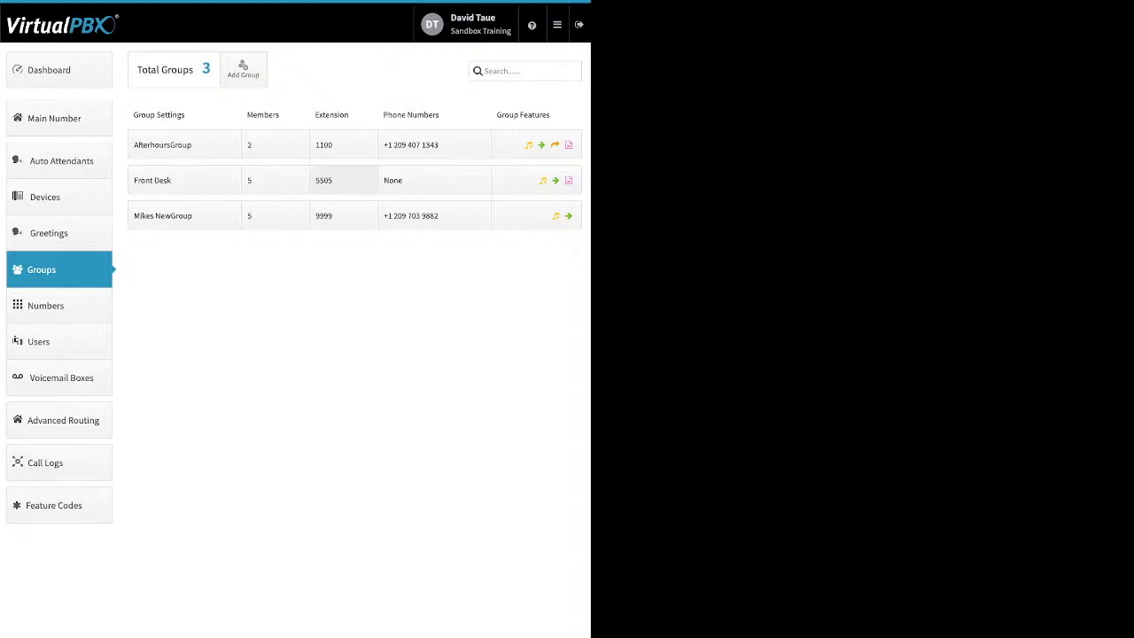
click(344, 180)
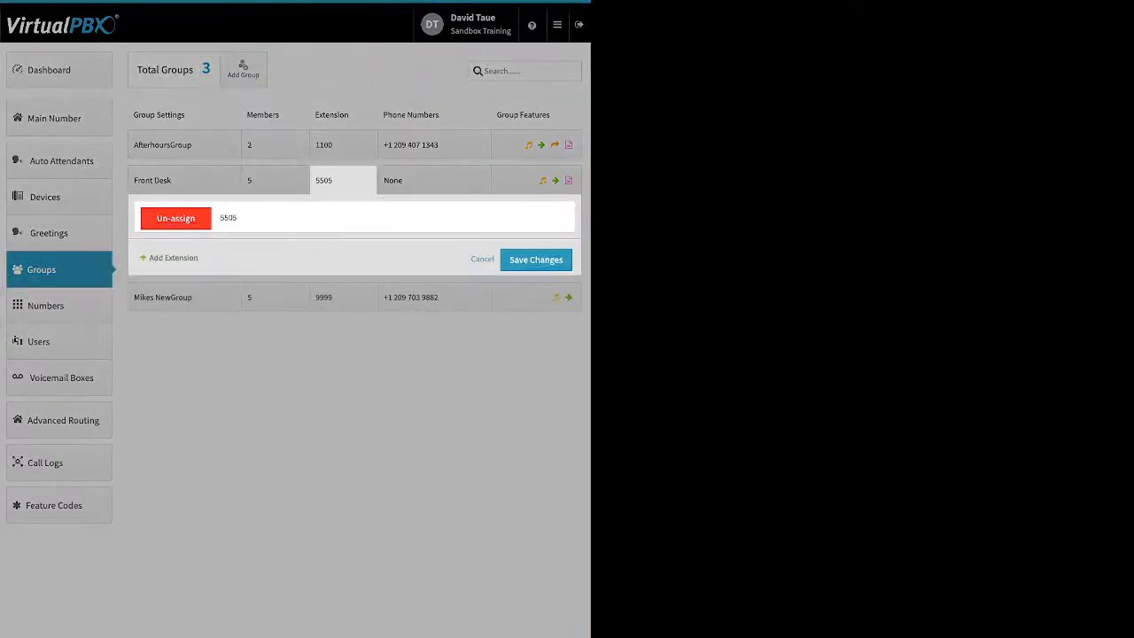
click(434, 144)
click(434, 144)
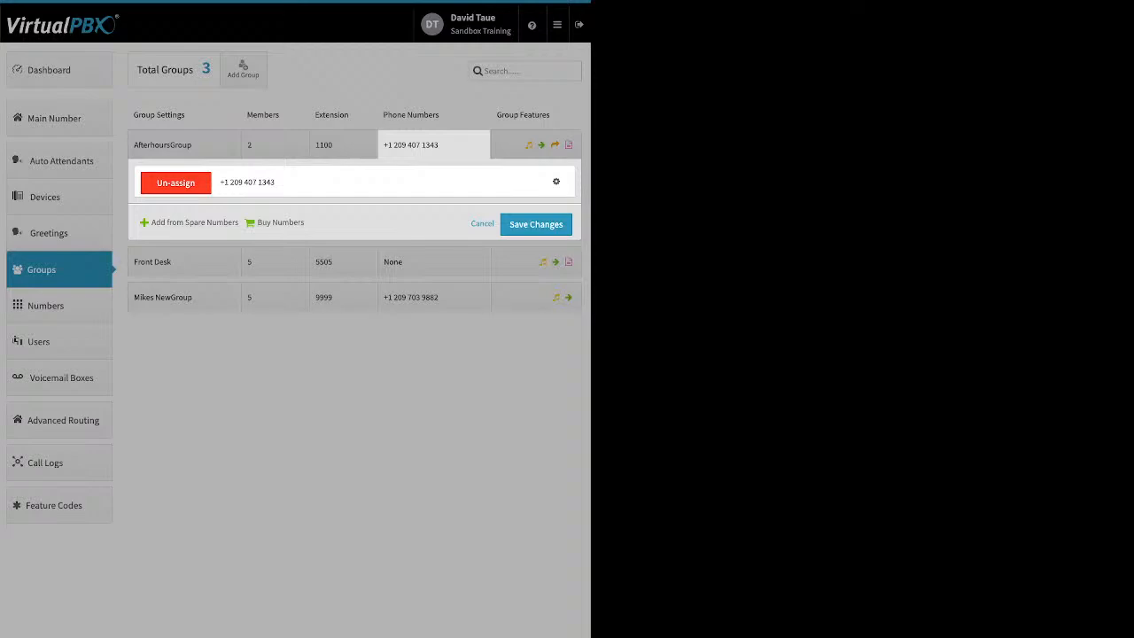
click(482, 224)
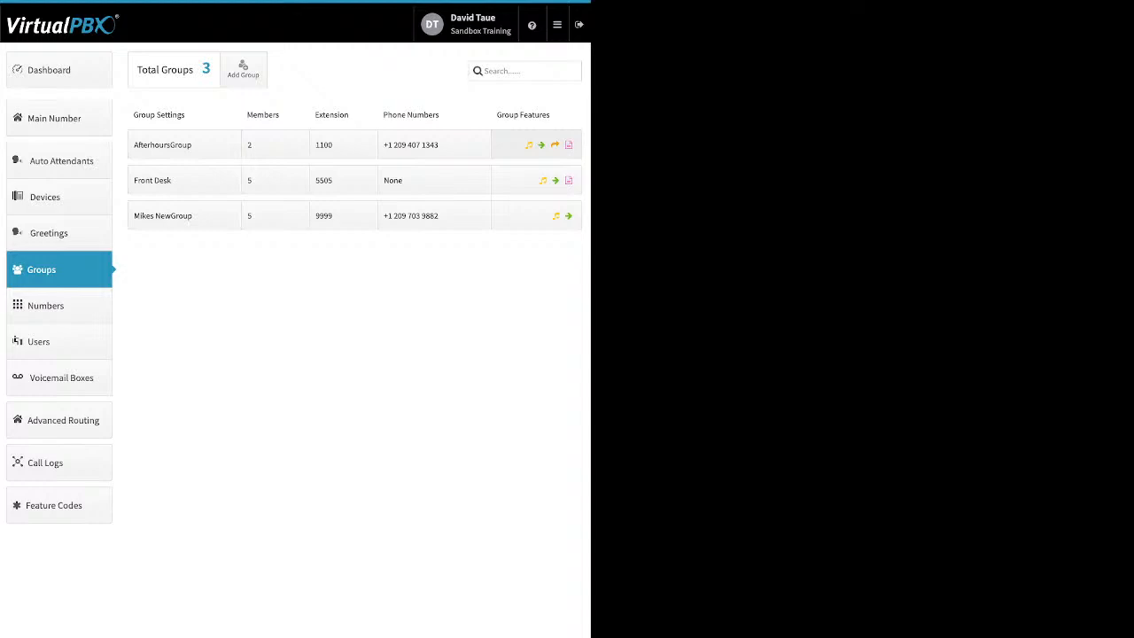
click(536, 144)
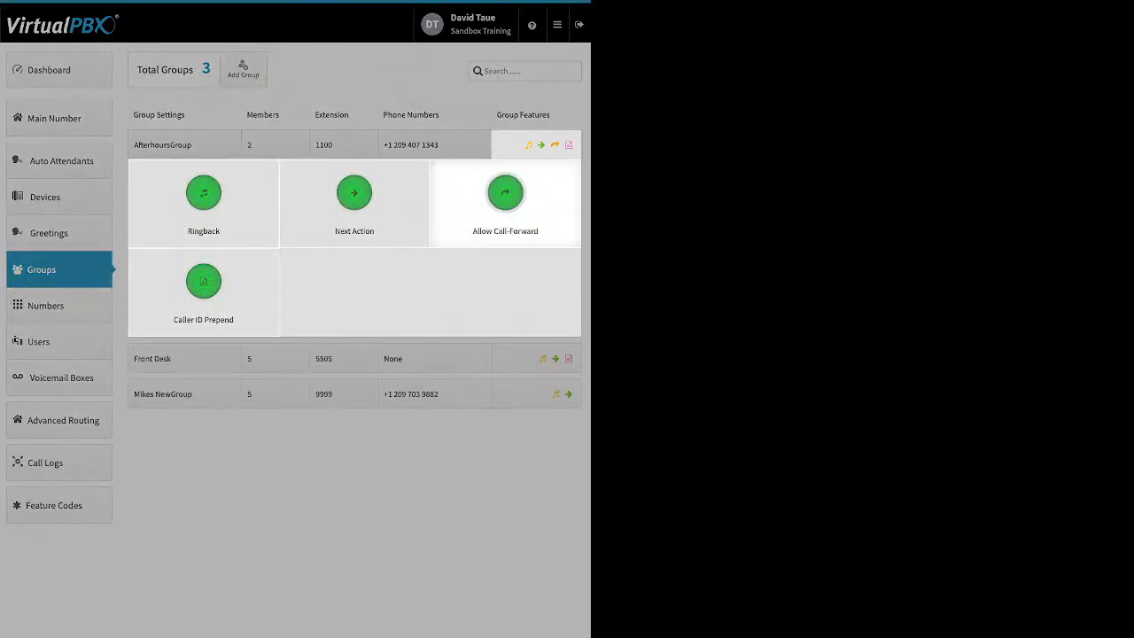
click(203, 199)
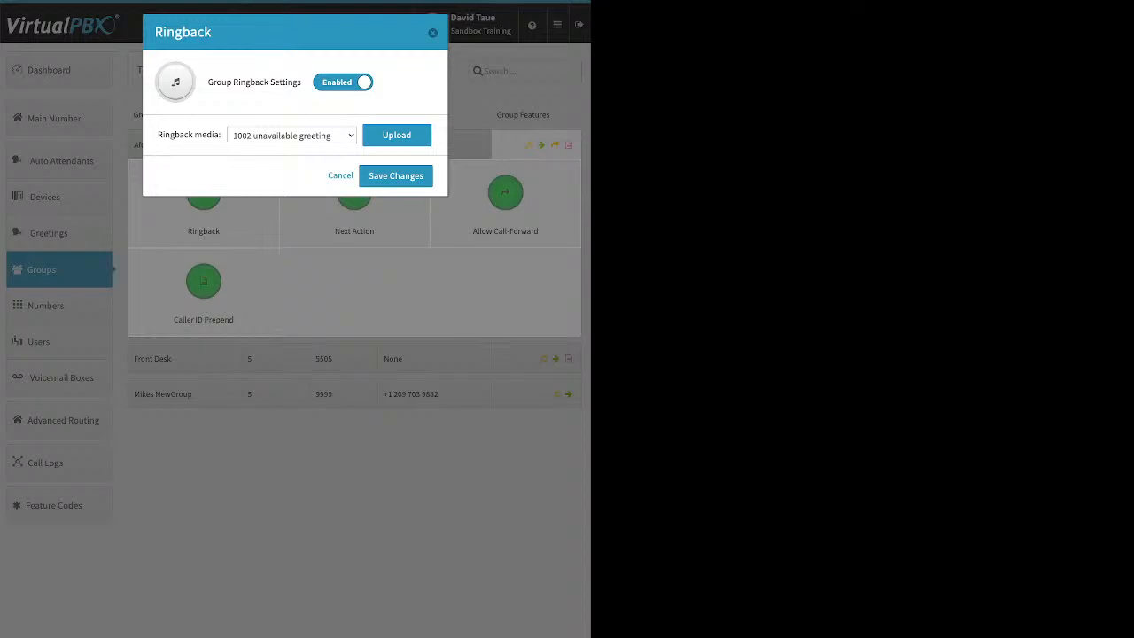
click(397, 135)
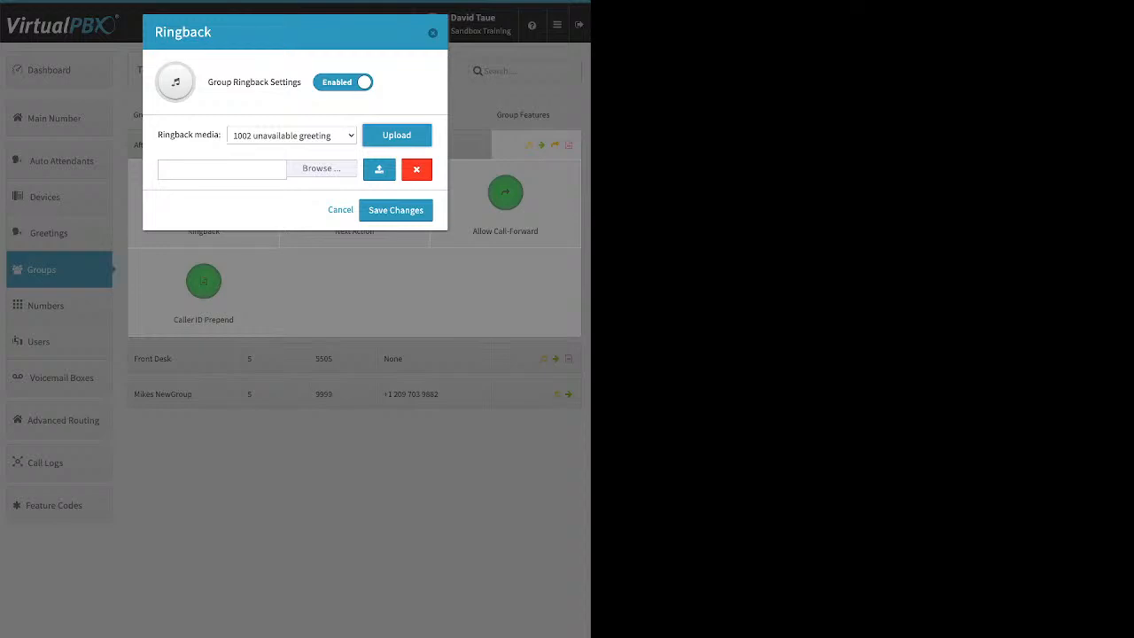
click(340, 210)
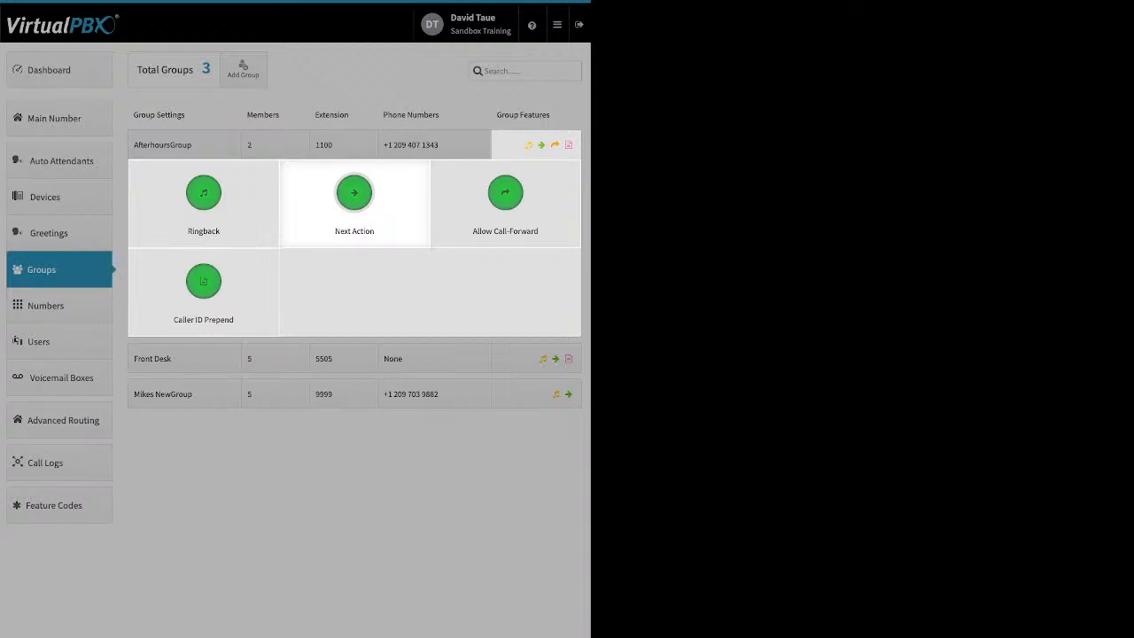
click(354, 193)
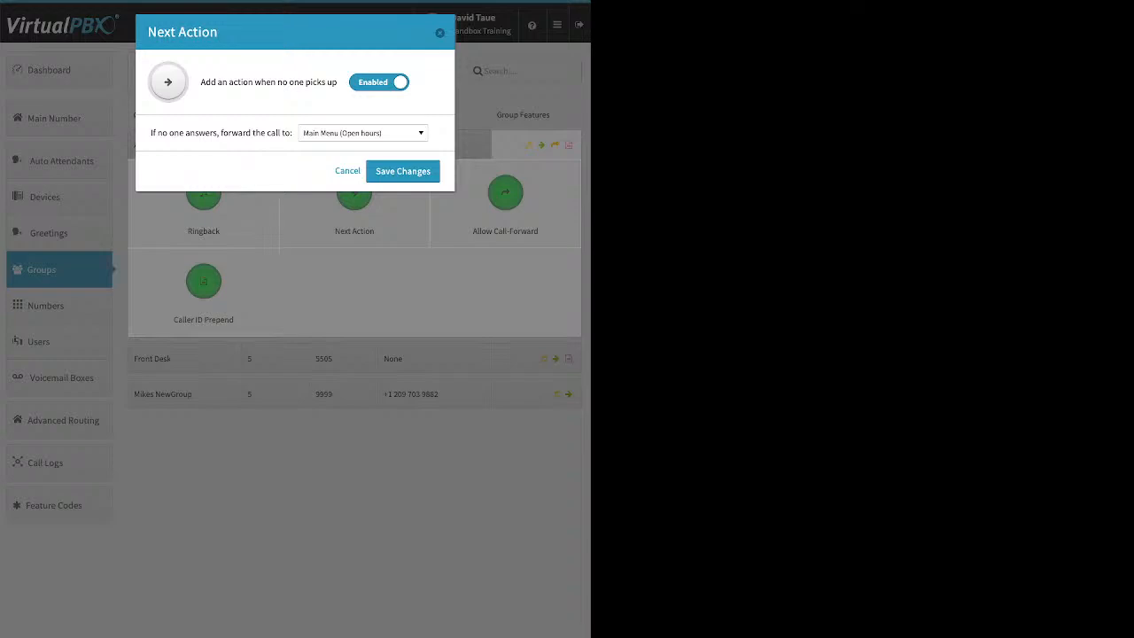
drag(151, 133, 293, 132)
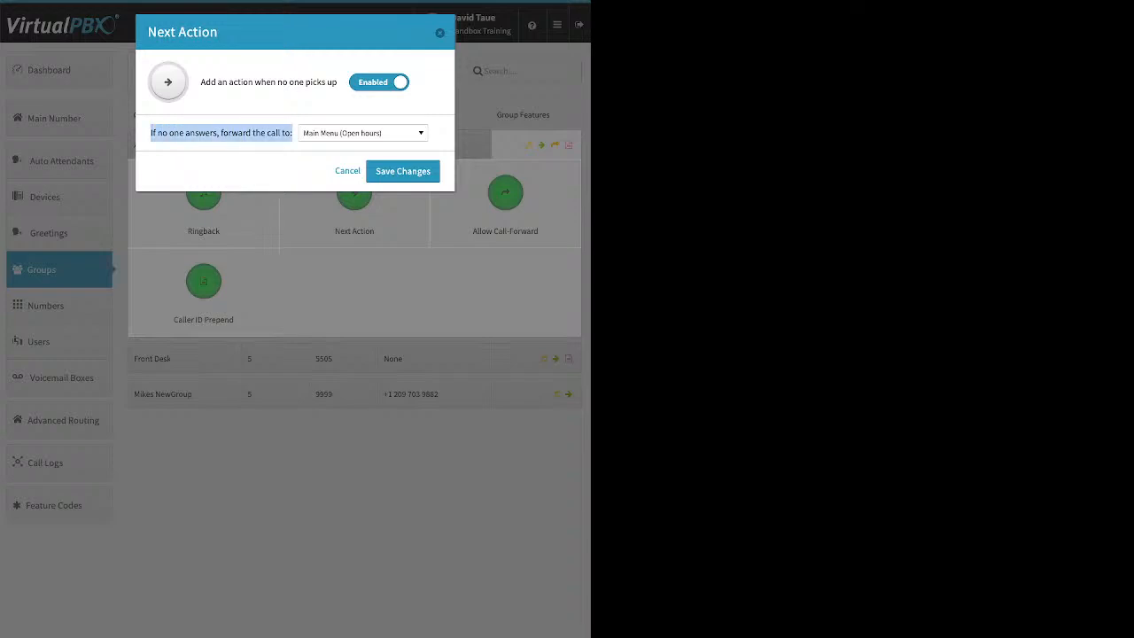
click(363, 133)
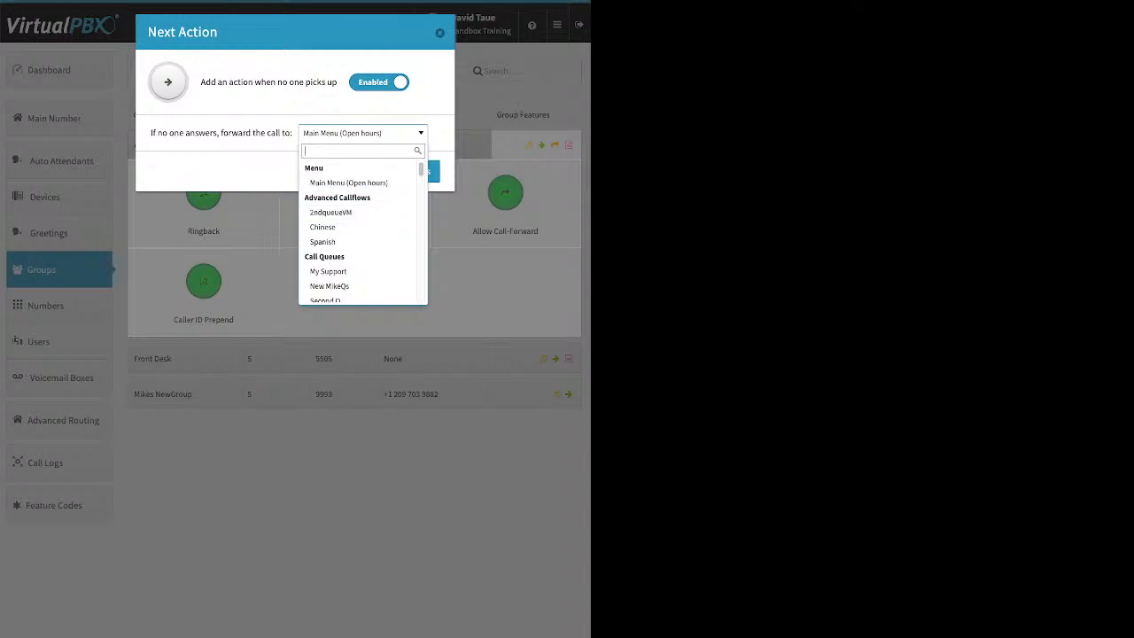
scroll(358, 228, down, 2)
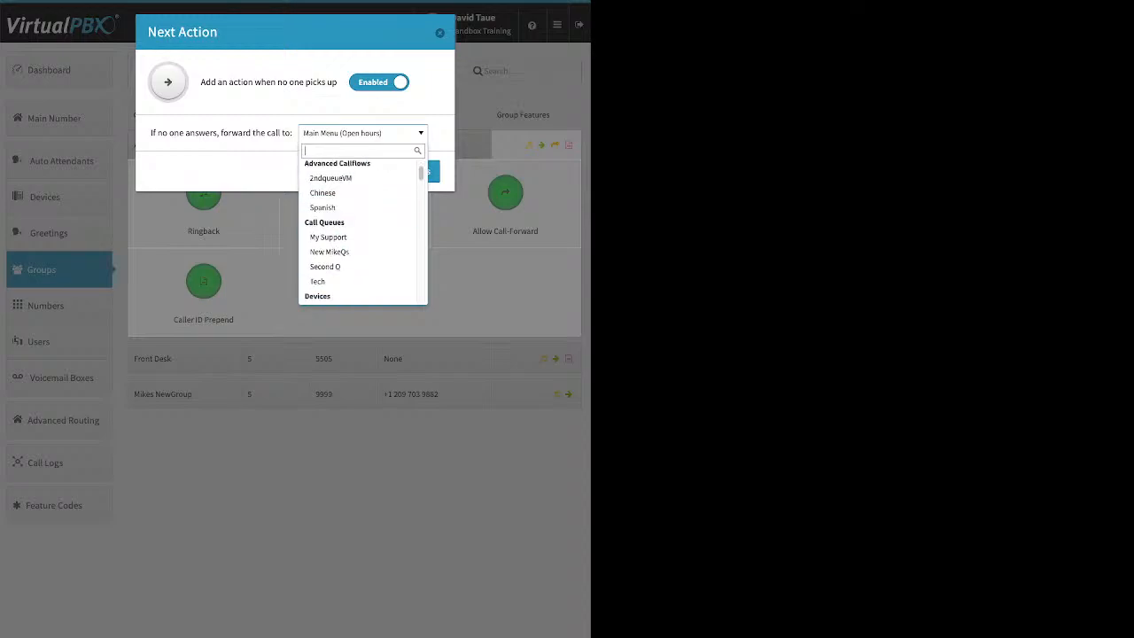
scroll(359, 227, down, 6)
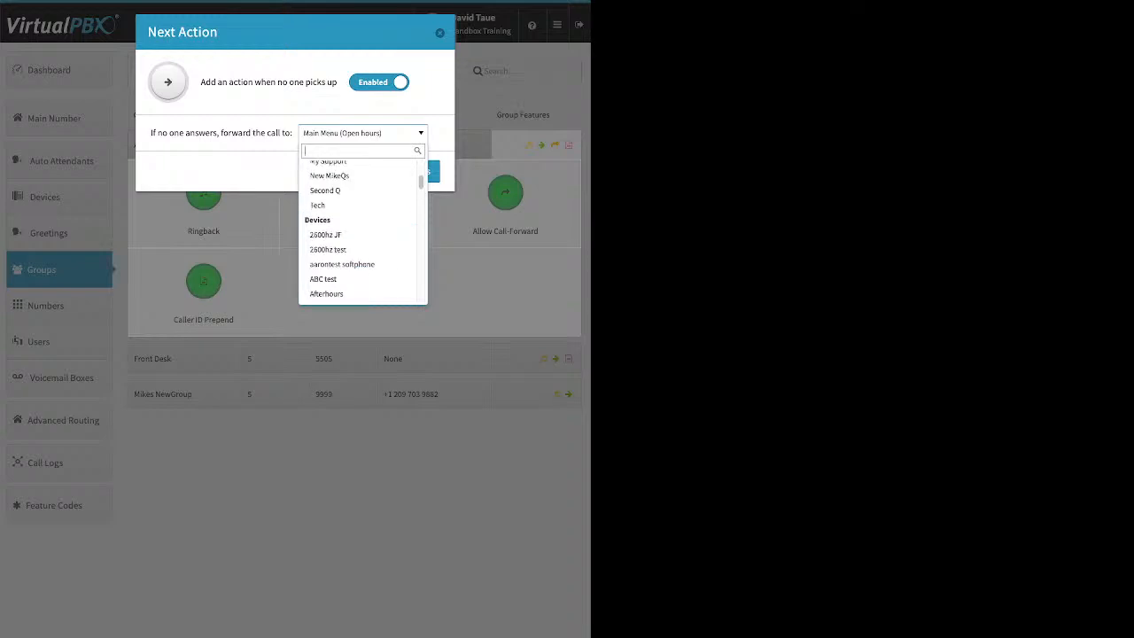
scroll(359, 228, down, 5)
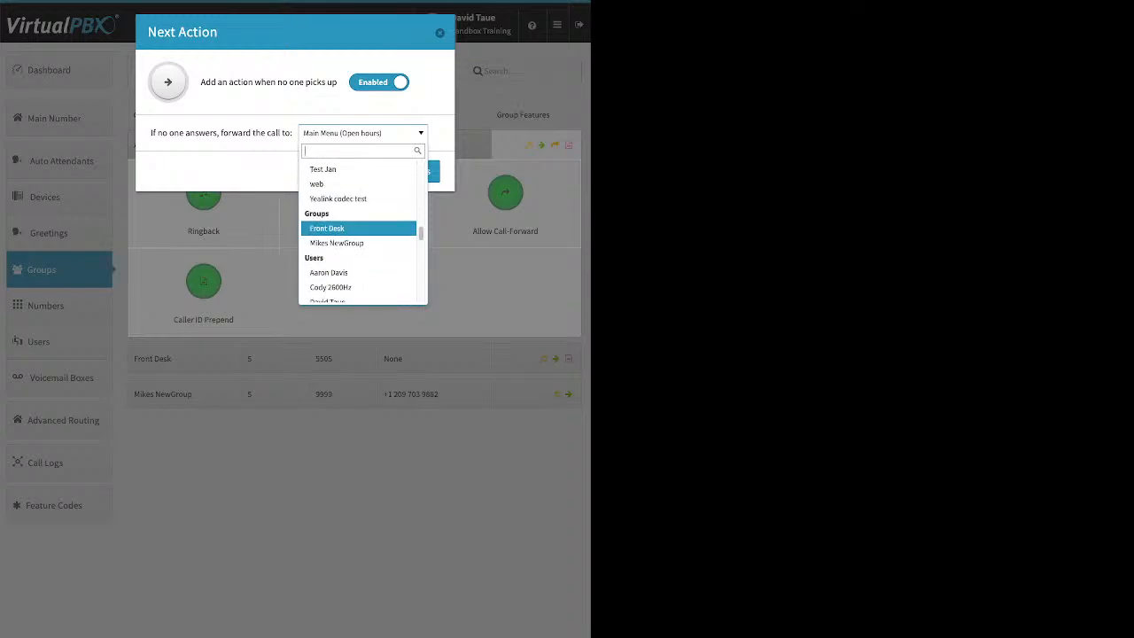
scroll(358, 229, down, 6)
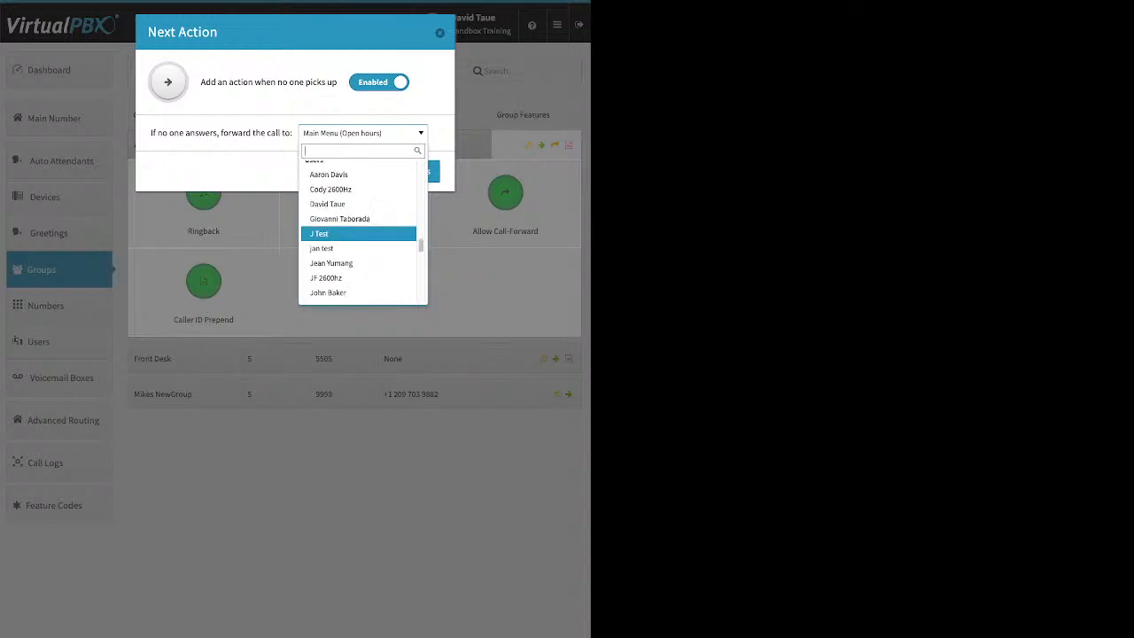
scroll(358, 230, down, 6)
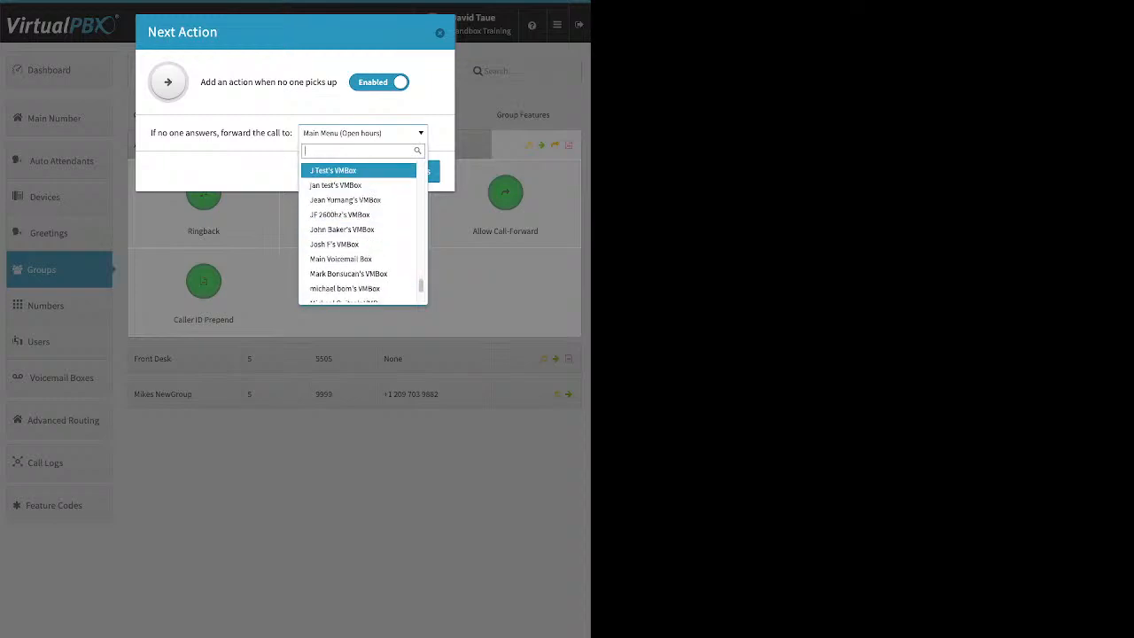
key(Escape)
key(Escape)
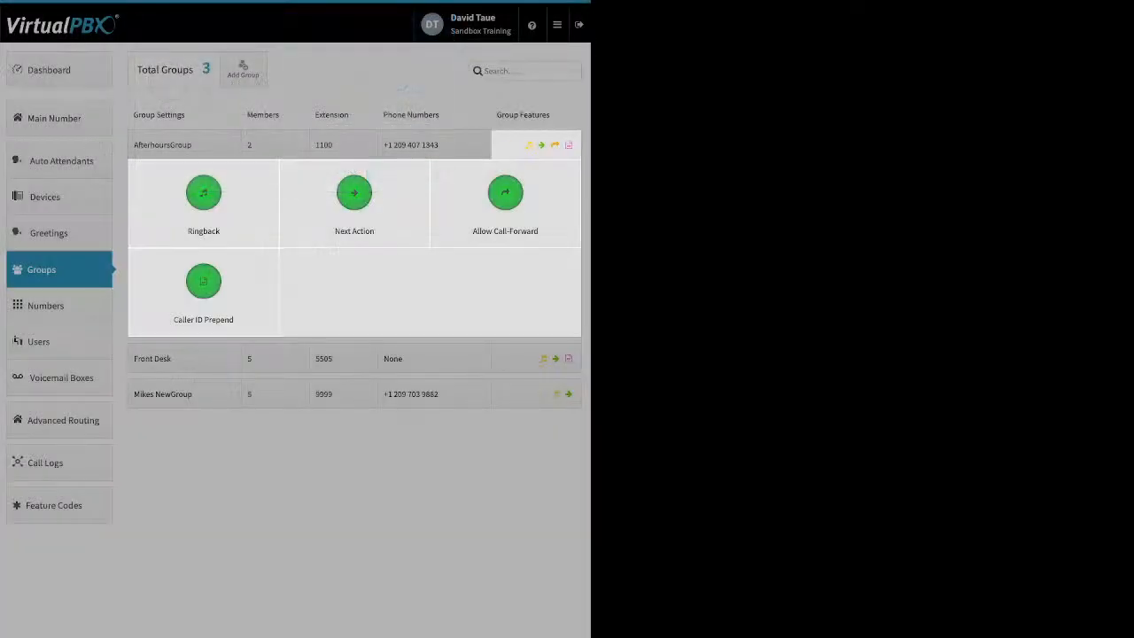
- Glance at Allow Call-Forward, then set AfterhoursGroup's Caller ID name prefix to 'test' and save
click(505, 192)
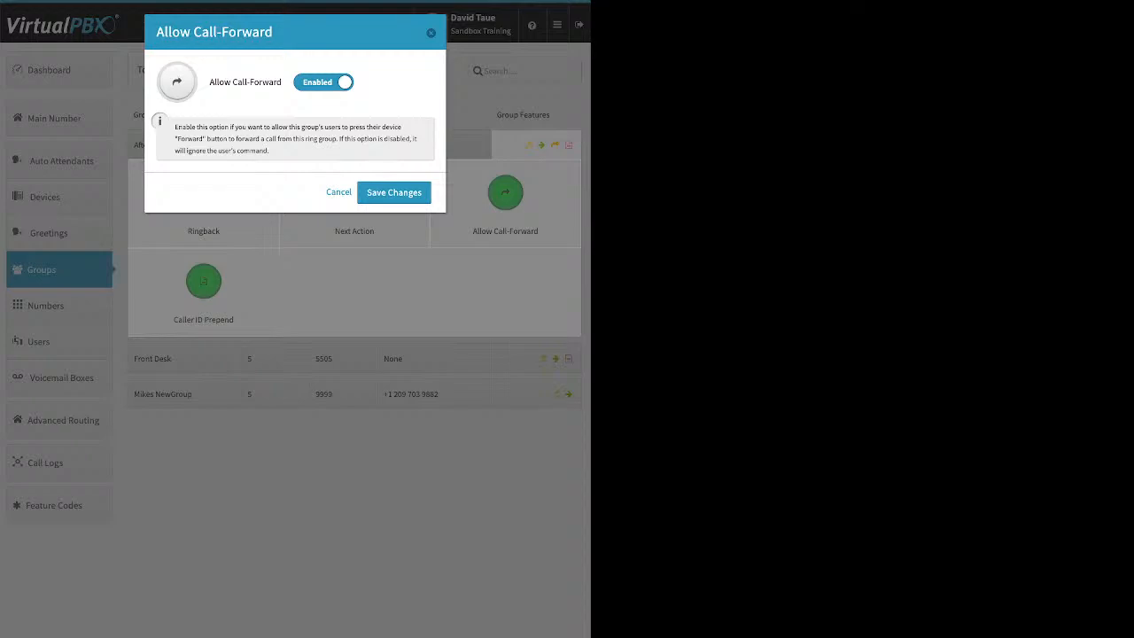
click(395, 192)
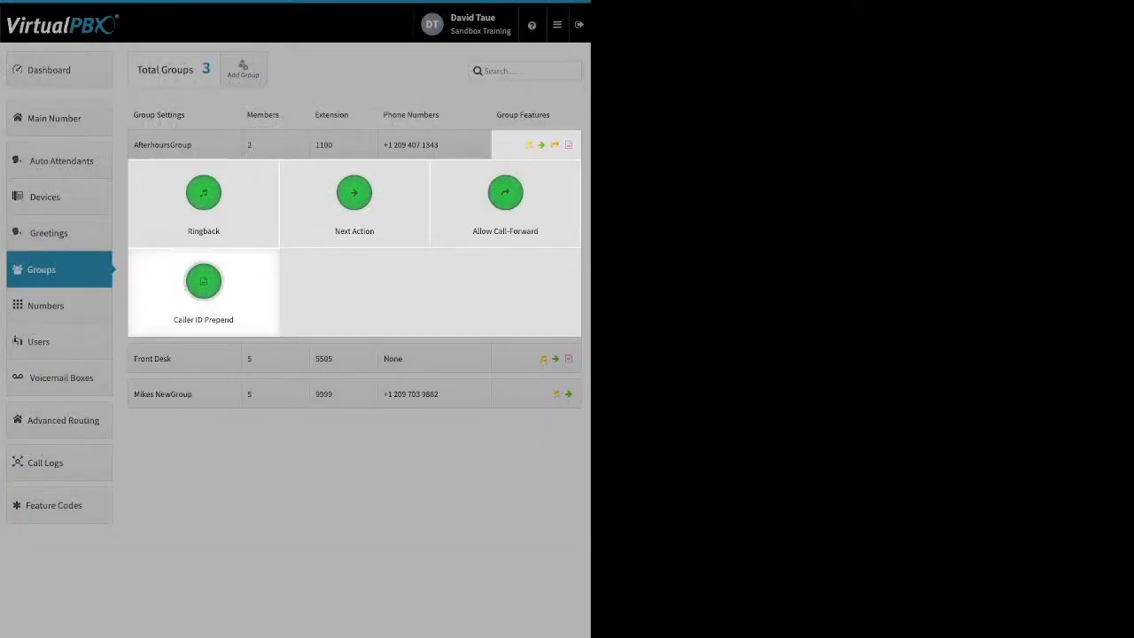
click(203, 281)
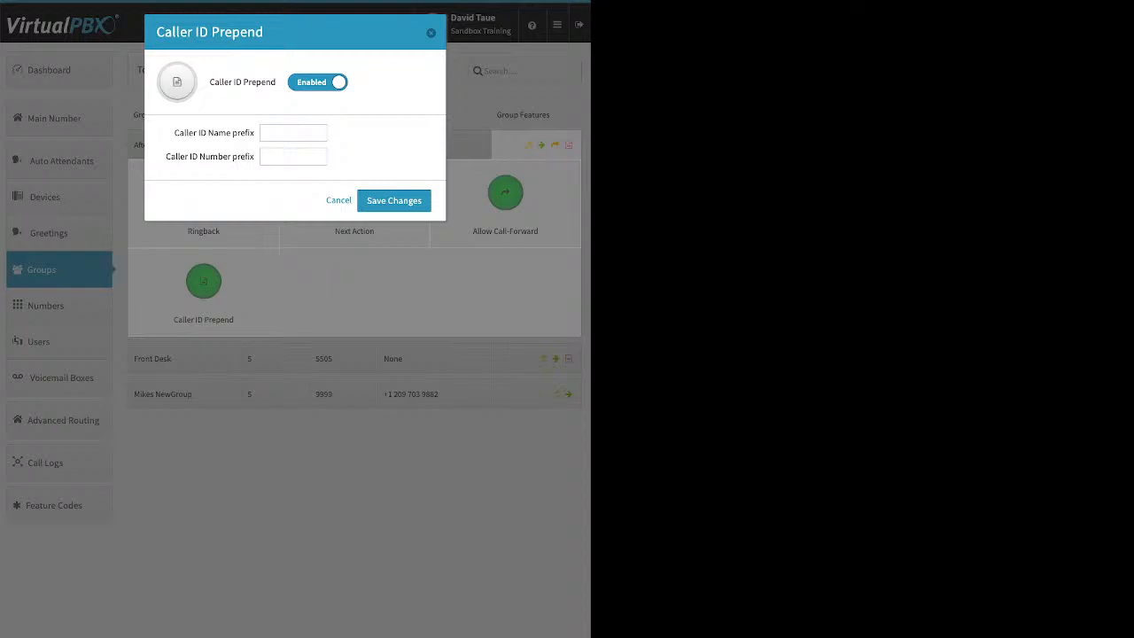
click(293, 133)
click(293, 157)
click(293, 133)
text(test)
click(363, 200)
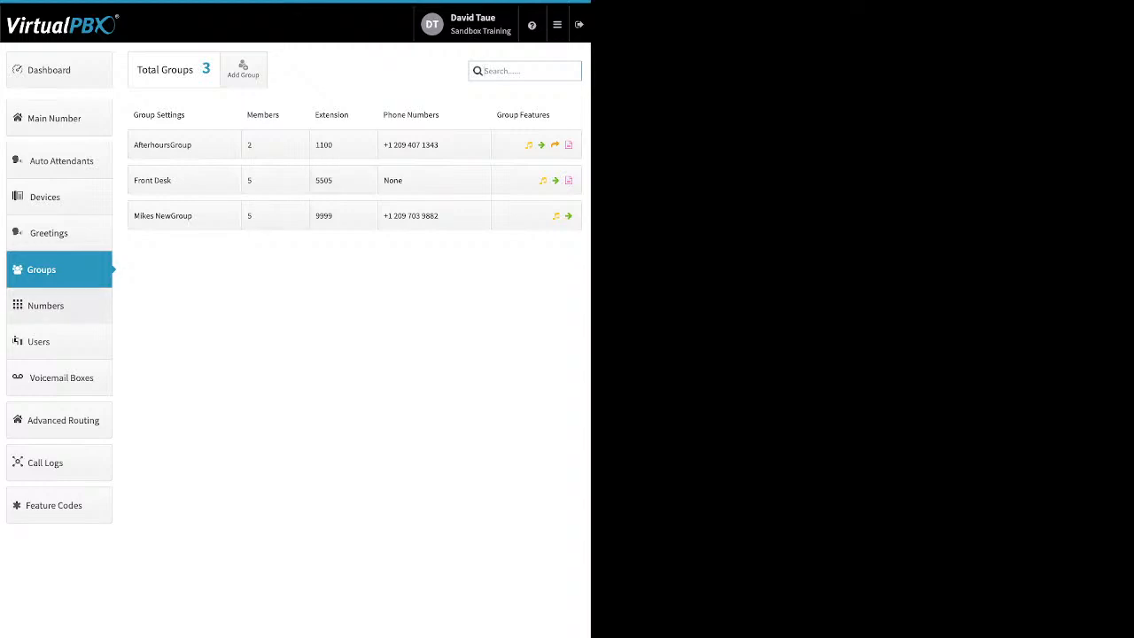
- Open Numbers and switch to Spare Numbers, peeking at number actions and buying options
click(58, 306)
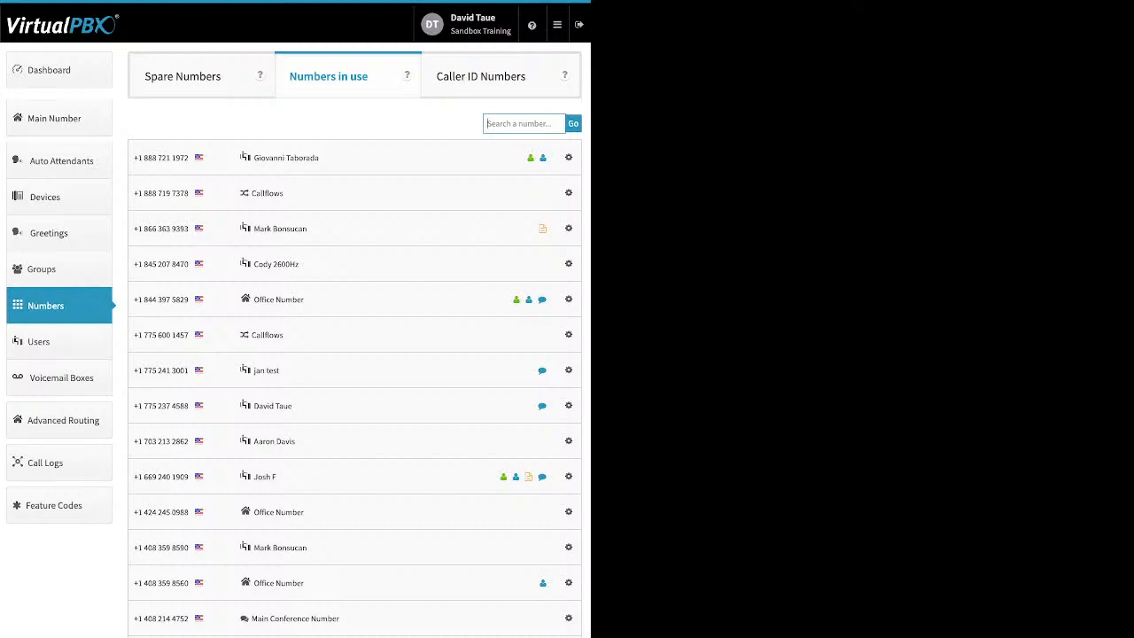
click(568, 192)
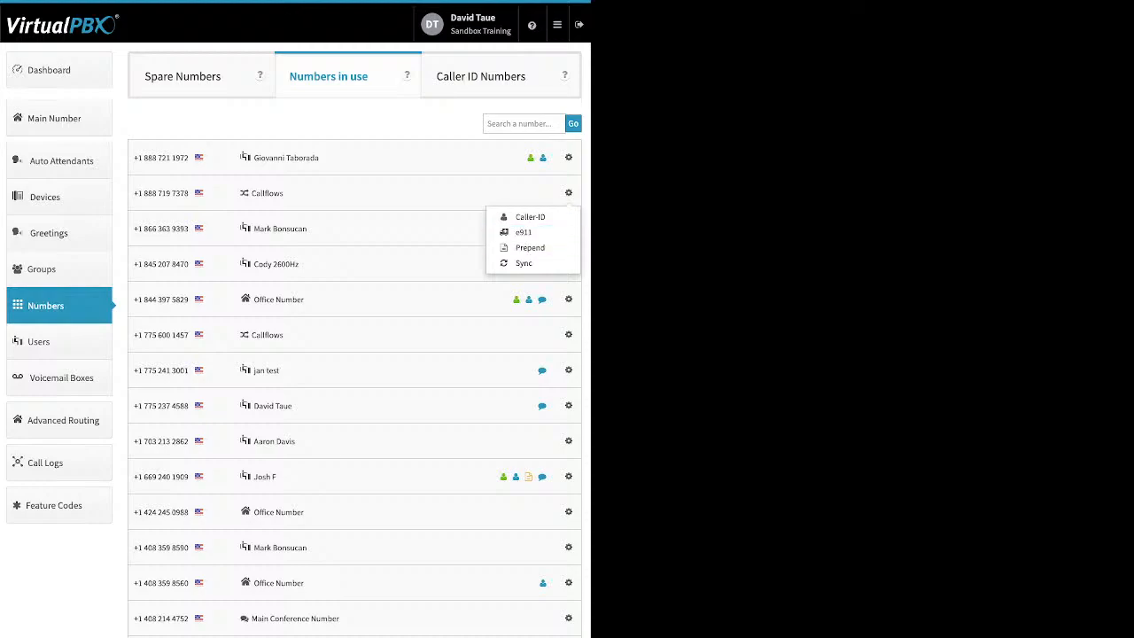
click(542, 217)
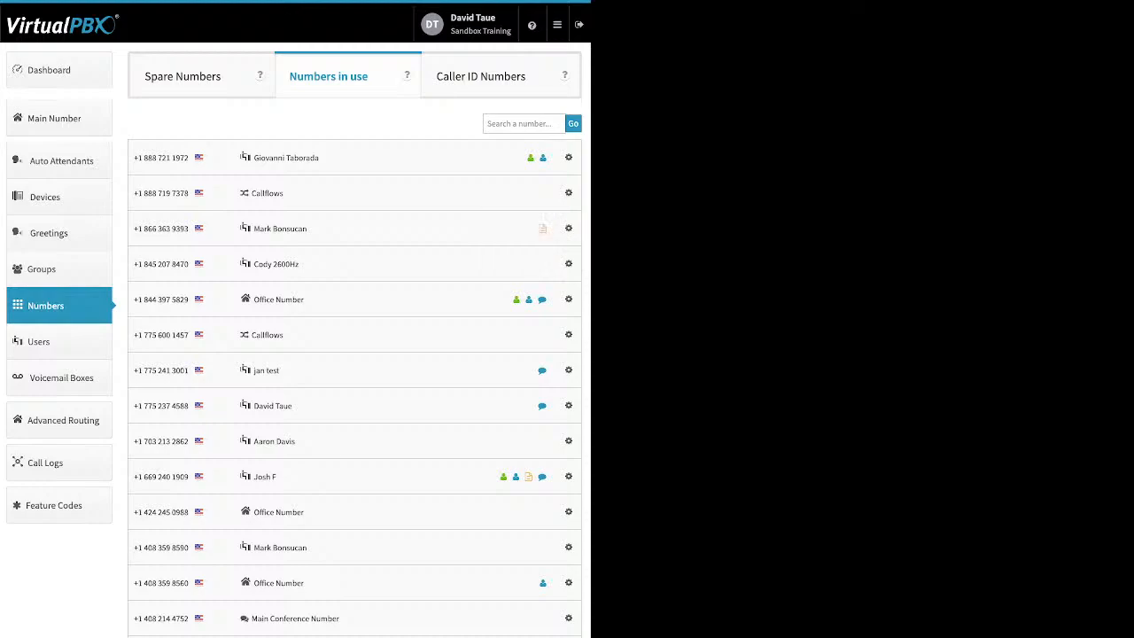
click(183, 77)
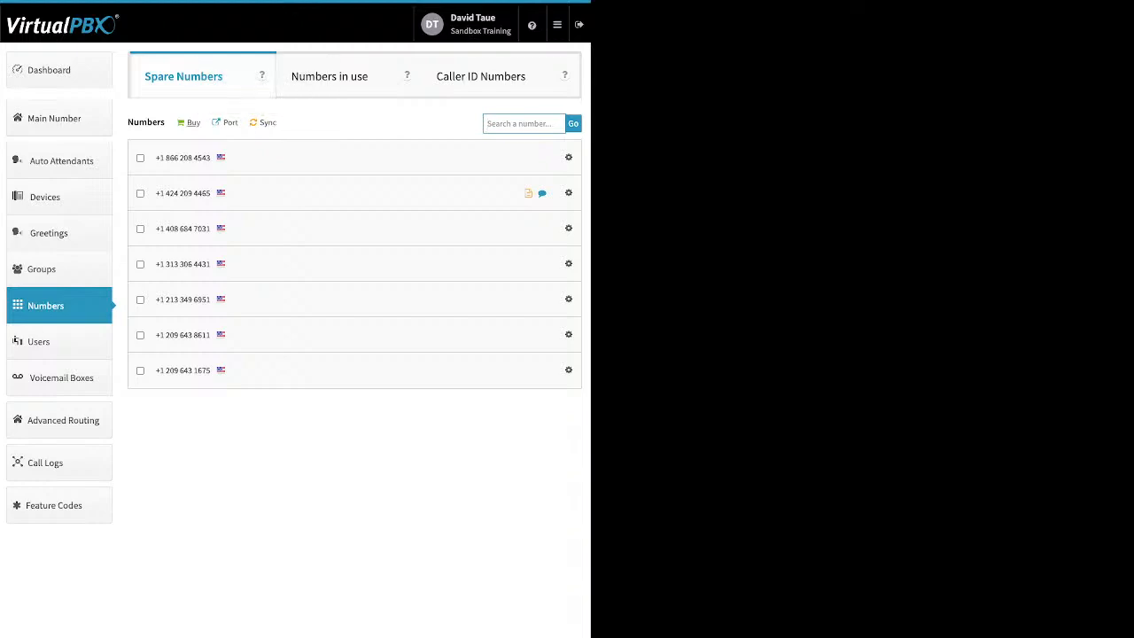
click(188, 122)
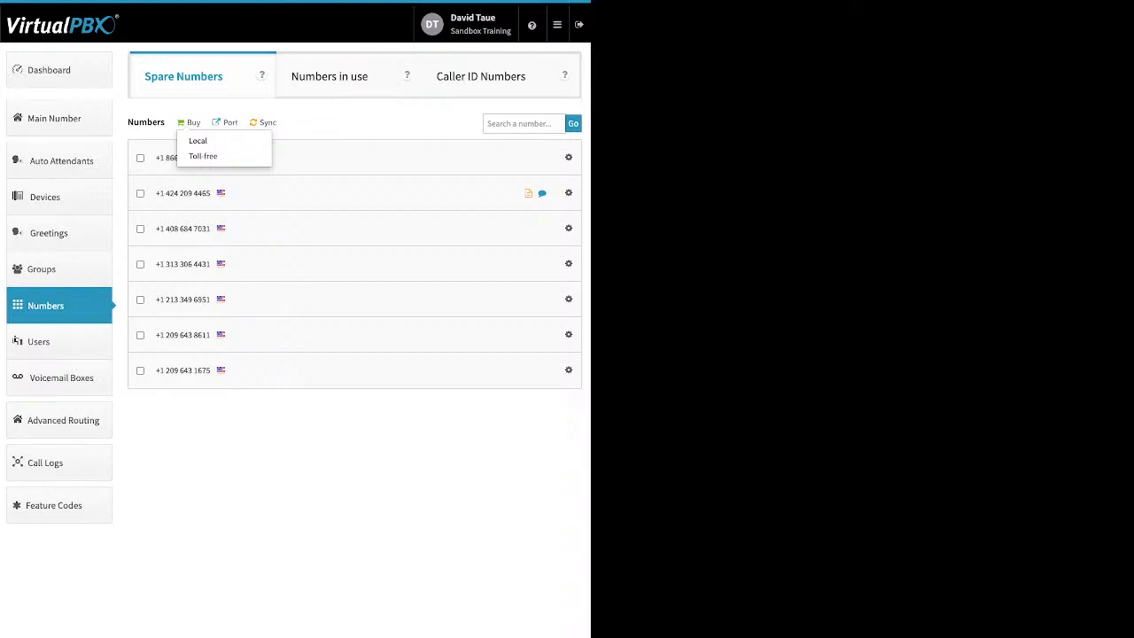
key(Escape)
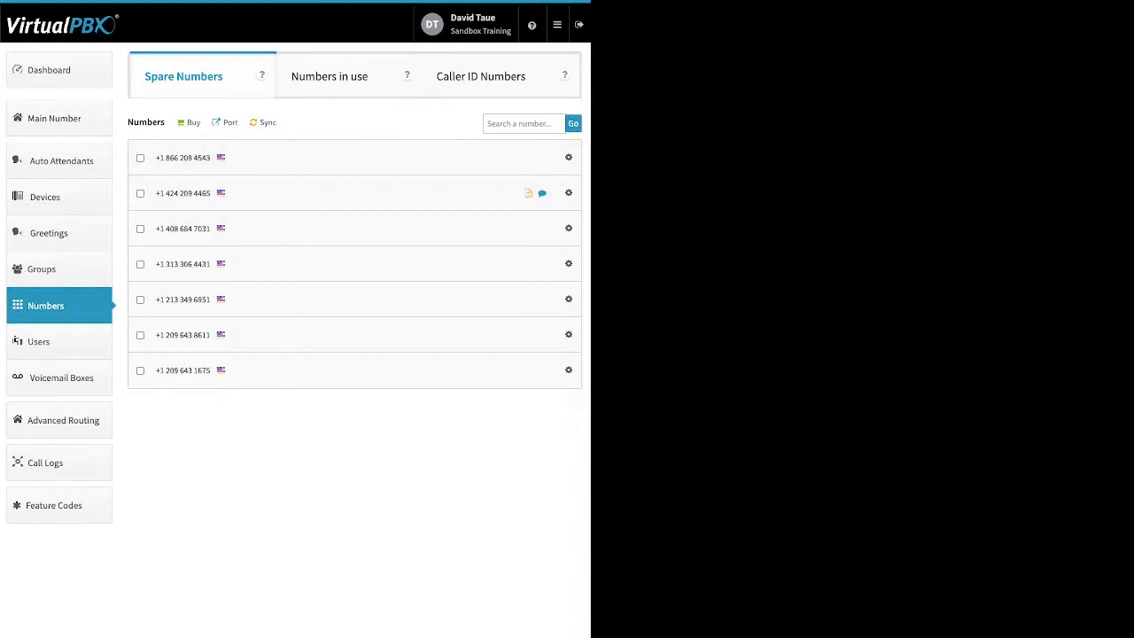
- Delete the two marked spare numbers, confirm, then open the number porting page
click(140, 158)
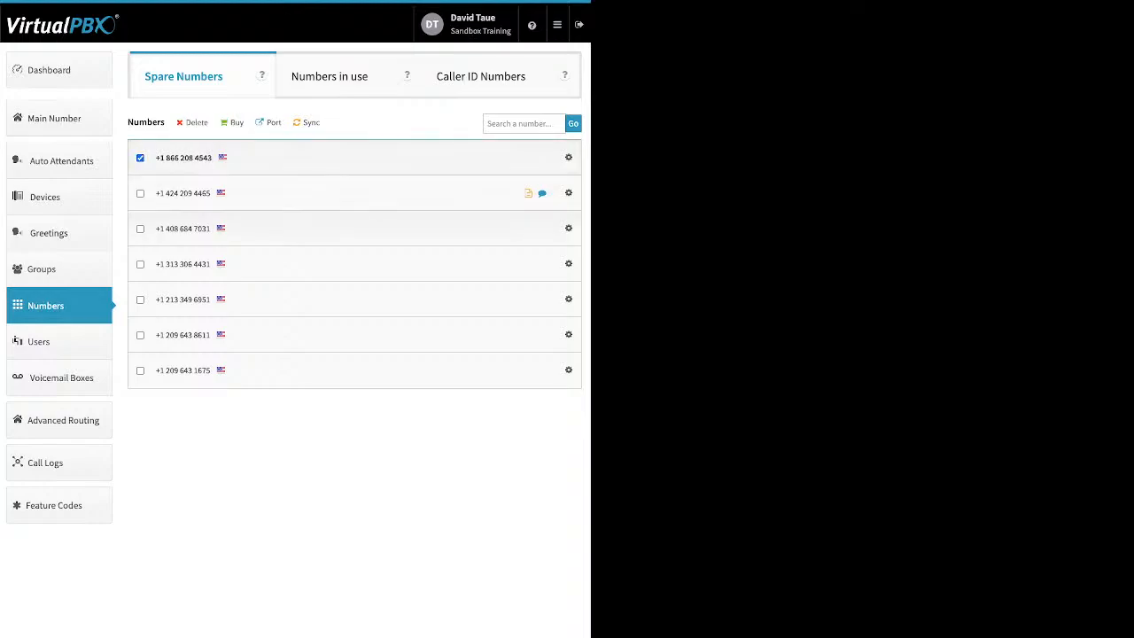
click(140, 229)
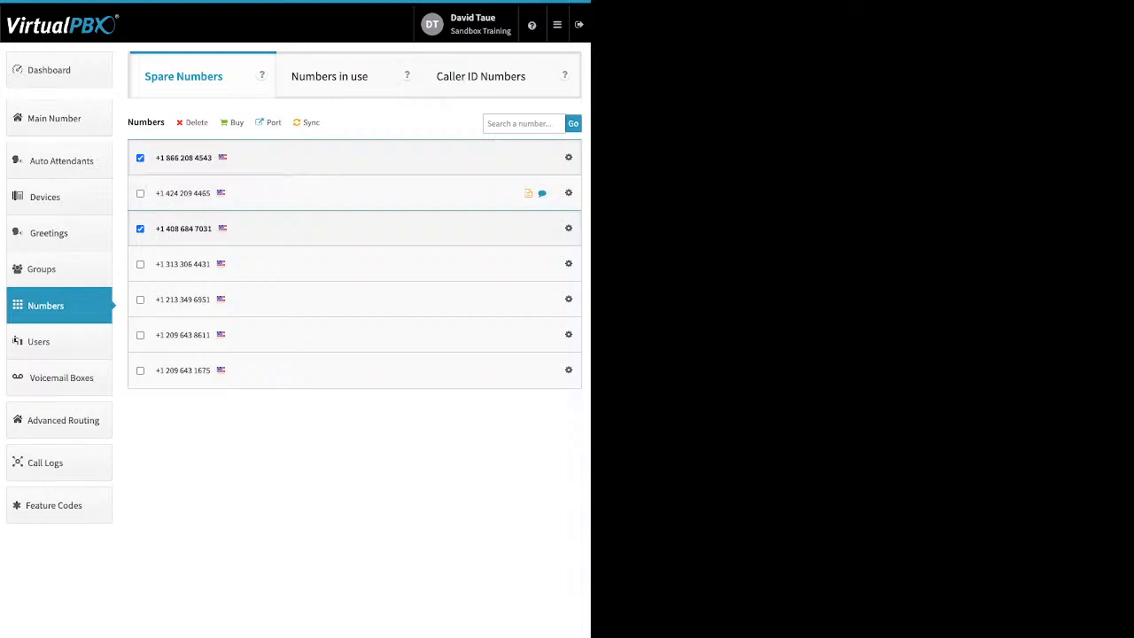
click(197, 122)
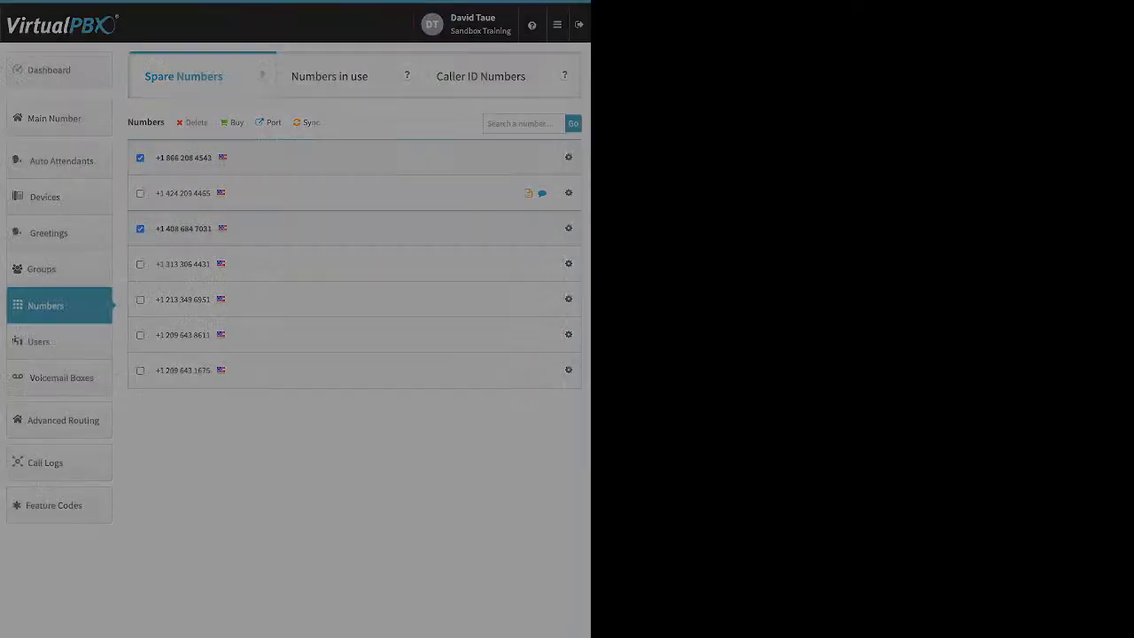
click(401, 208)
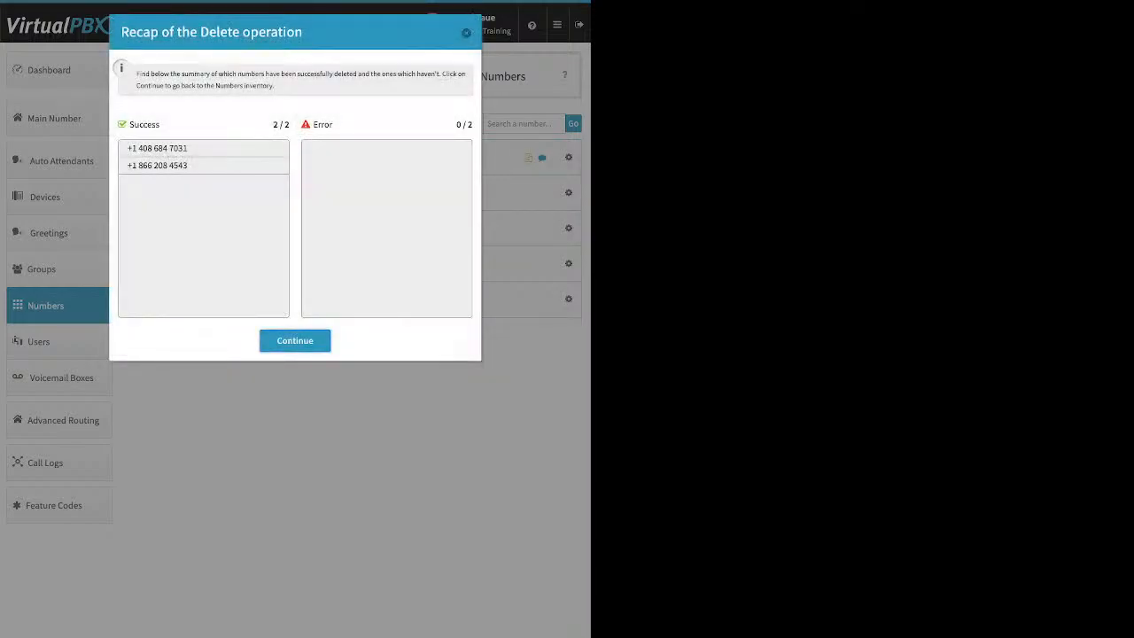
click(295, 341)
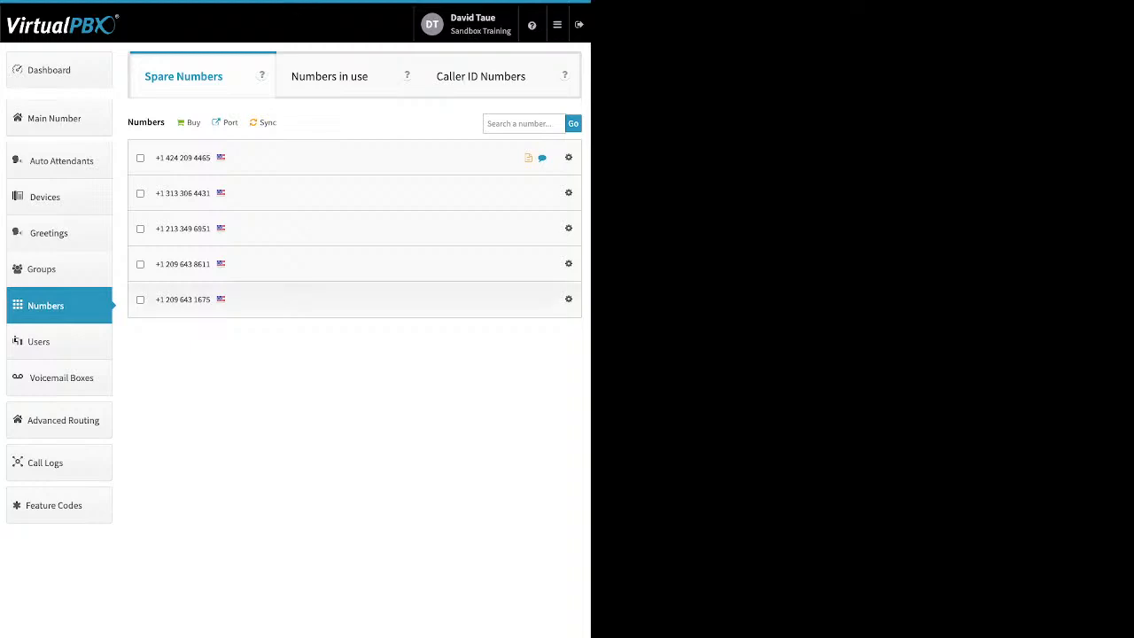
click(226, 123)
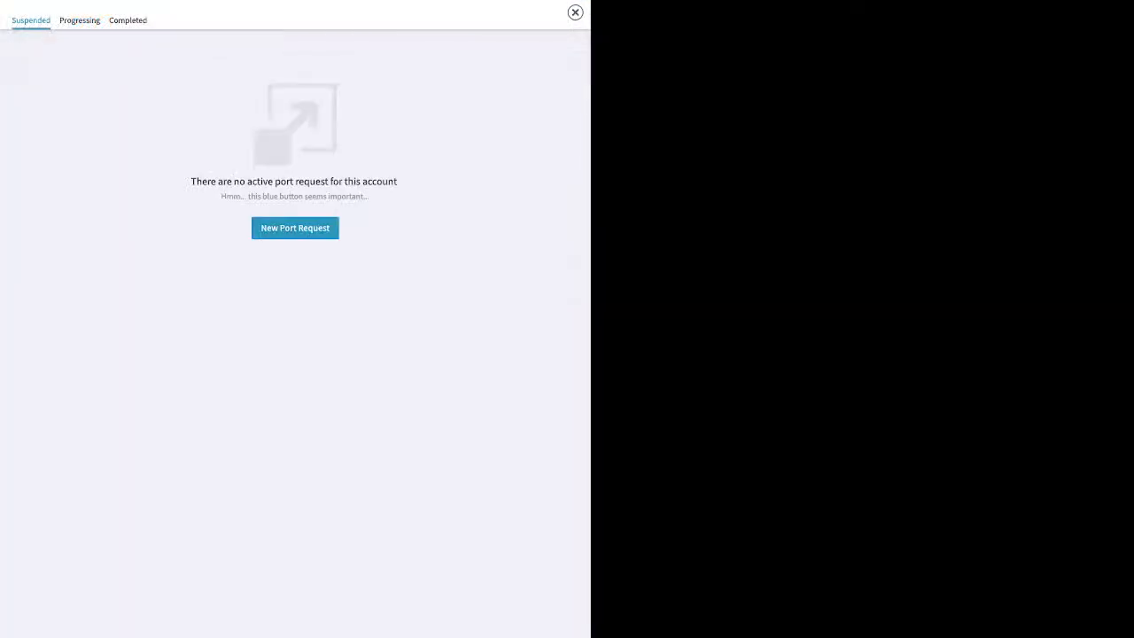
- Create a port request named 'test' for U.S. Local Numbers and advance to bill upload
click(295, 228)
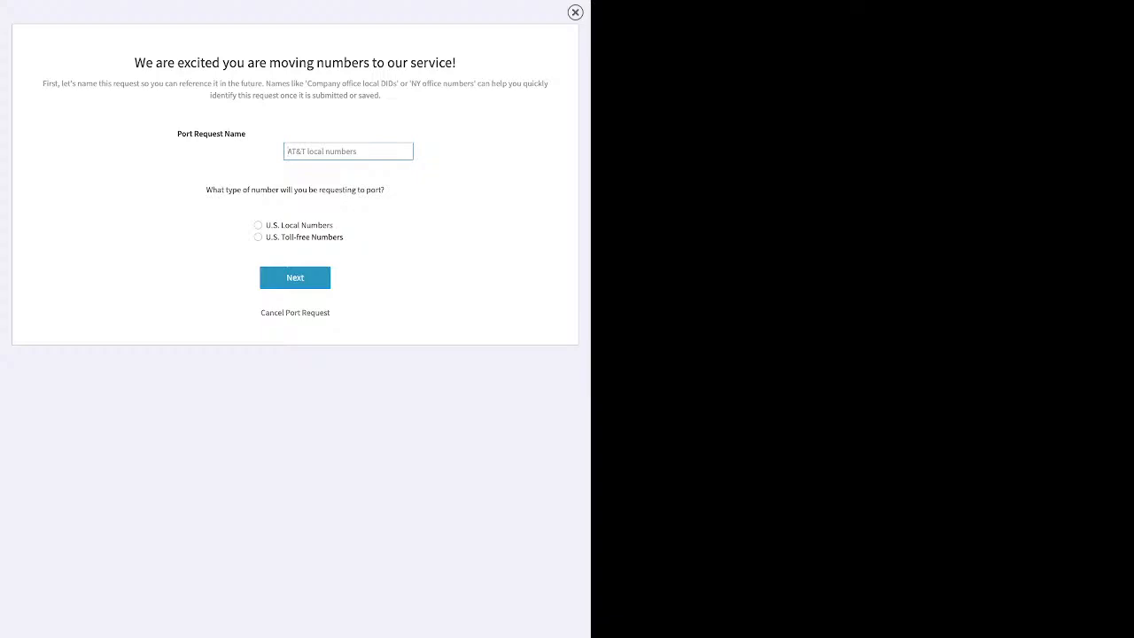
text(test)
click(258, 225)
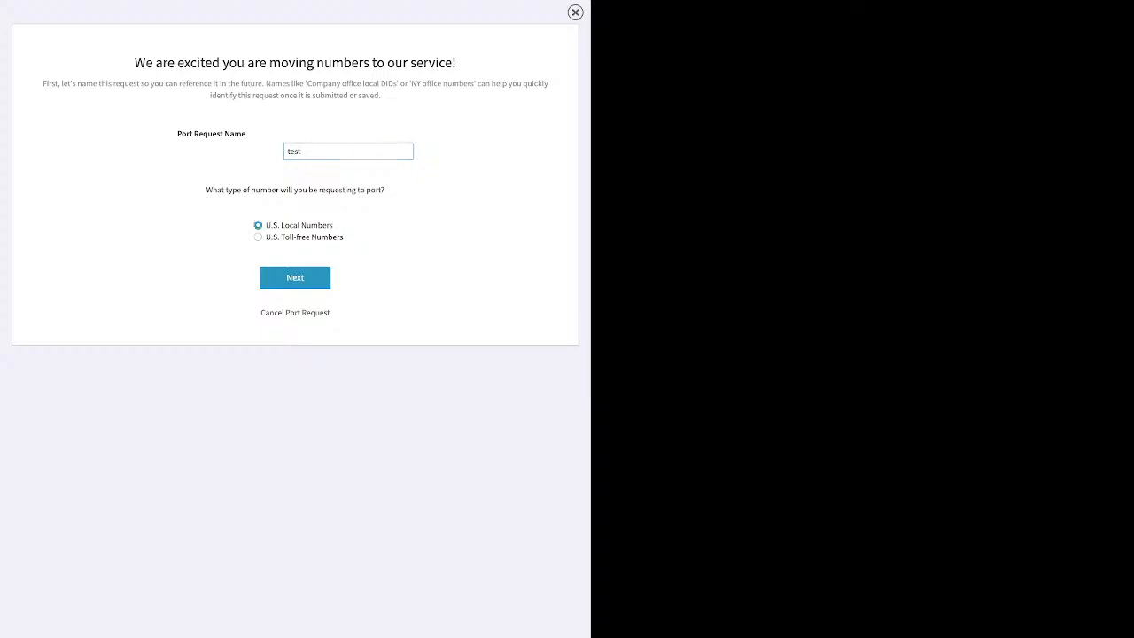
click(294, 277)
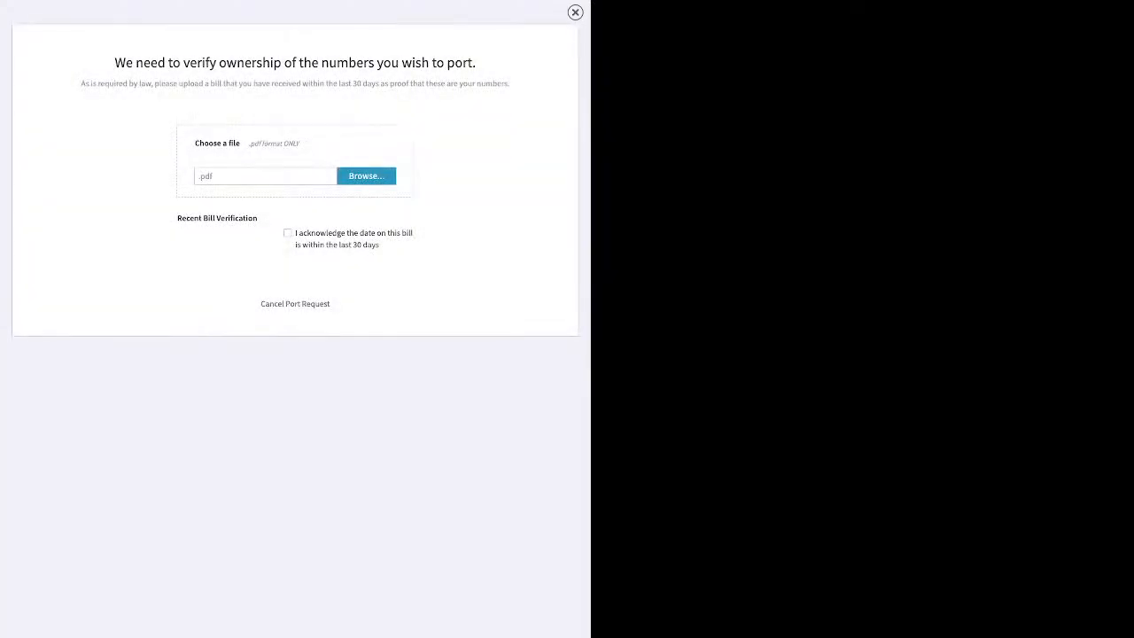
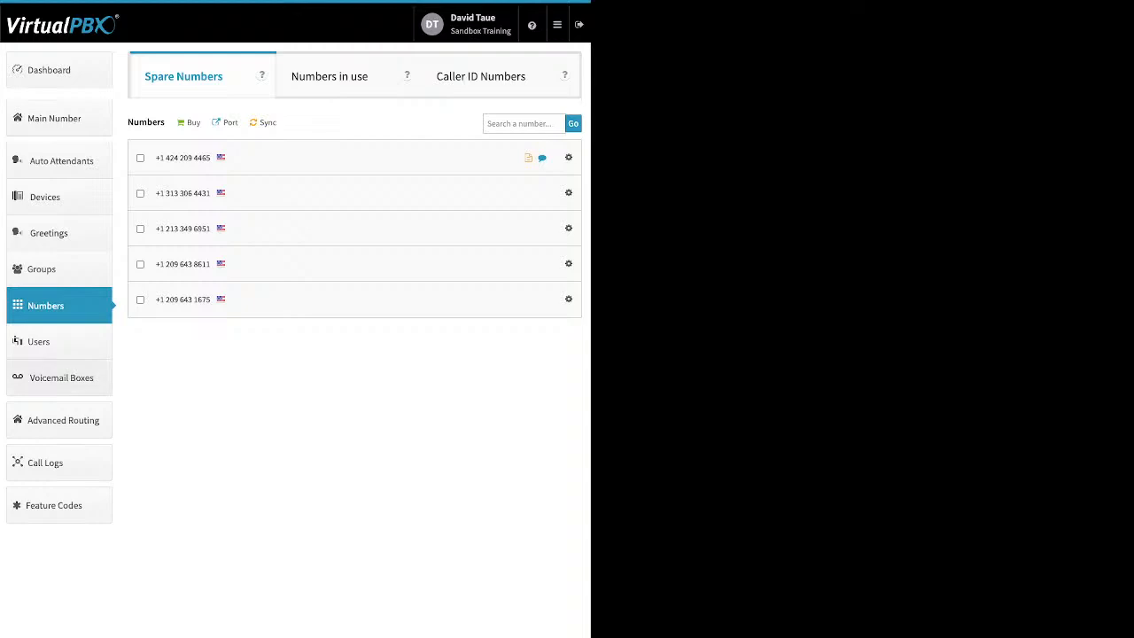
- Go to the Users list and start adding a user, with extension 1012 prefilled
click(58, 342)
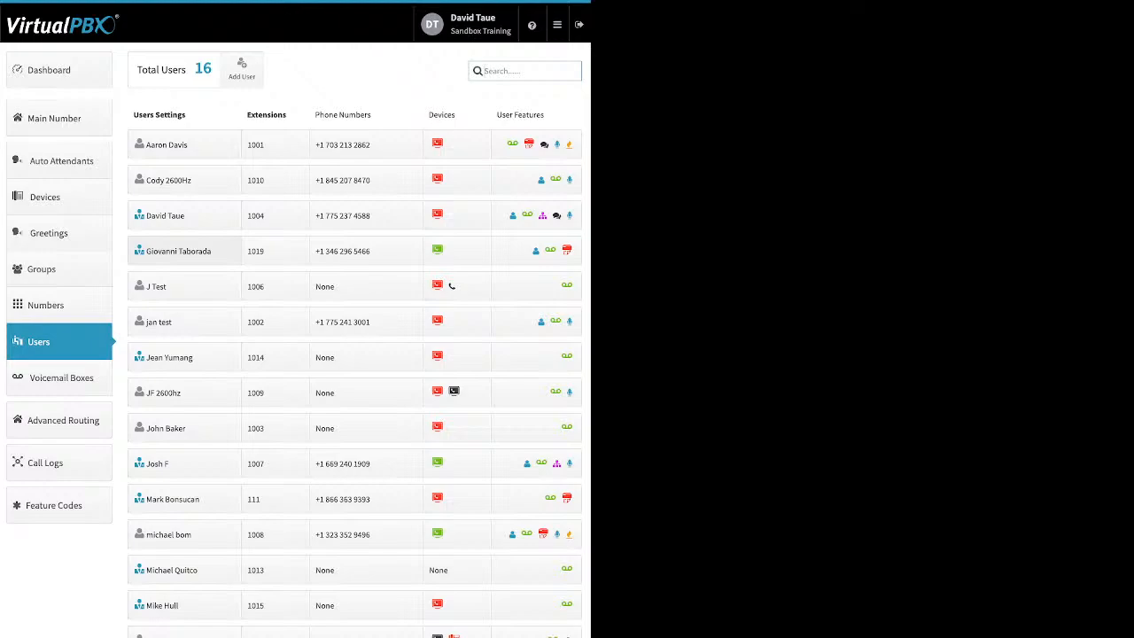
click(242, 69)
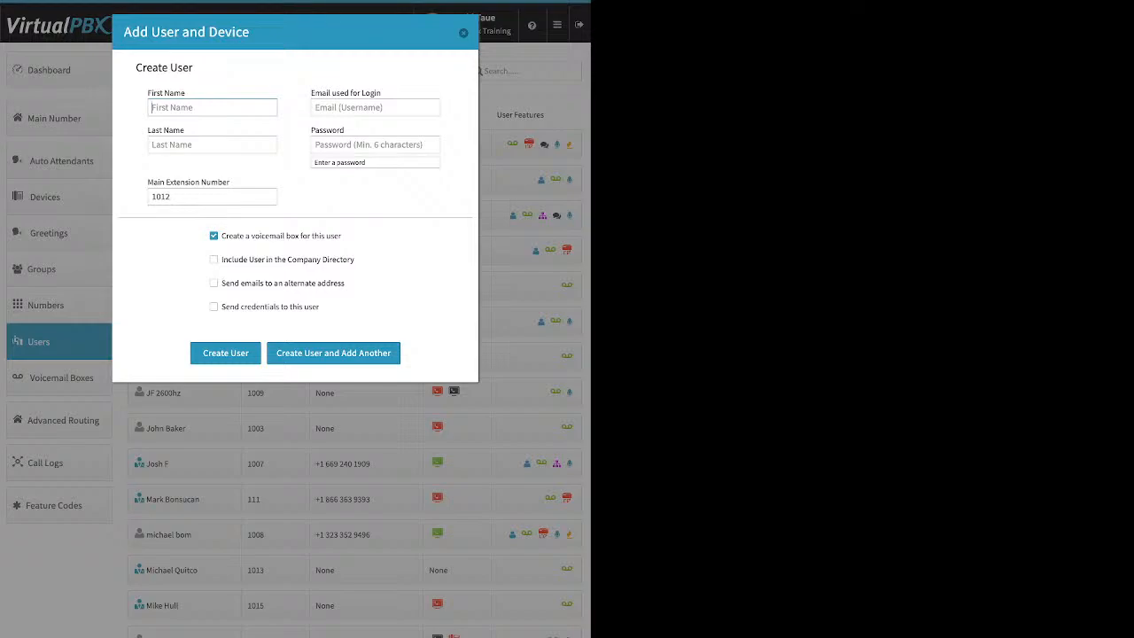
- Replace the prefilled extension 1012 with 8742 in the Add User and Device form
drag(381, 93, 310, 93)
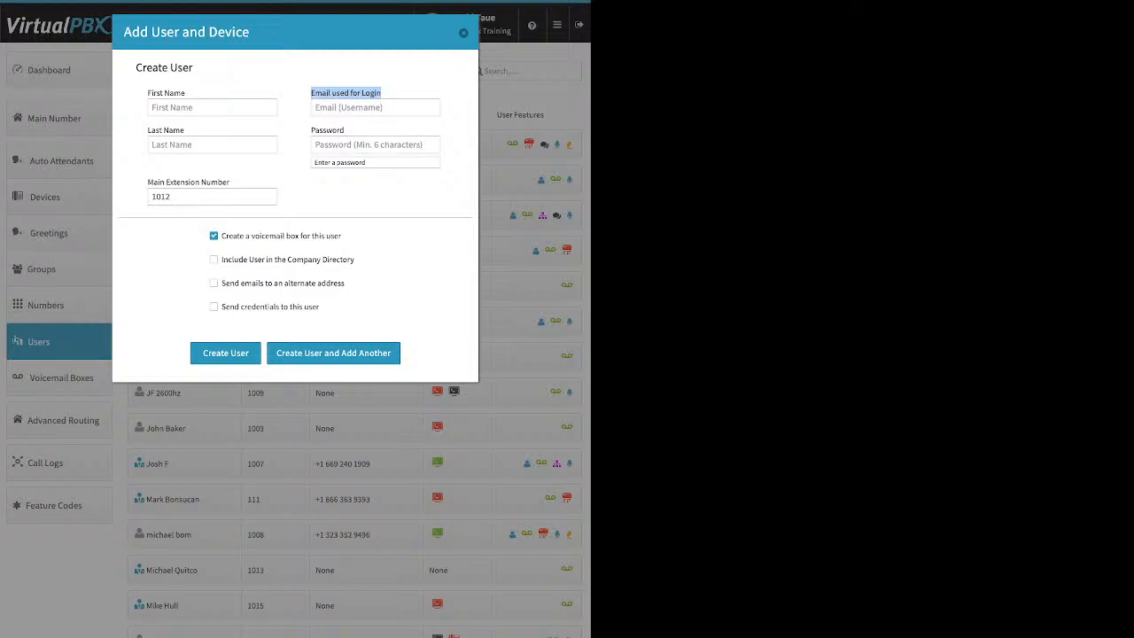
click(372, 93)
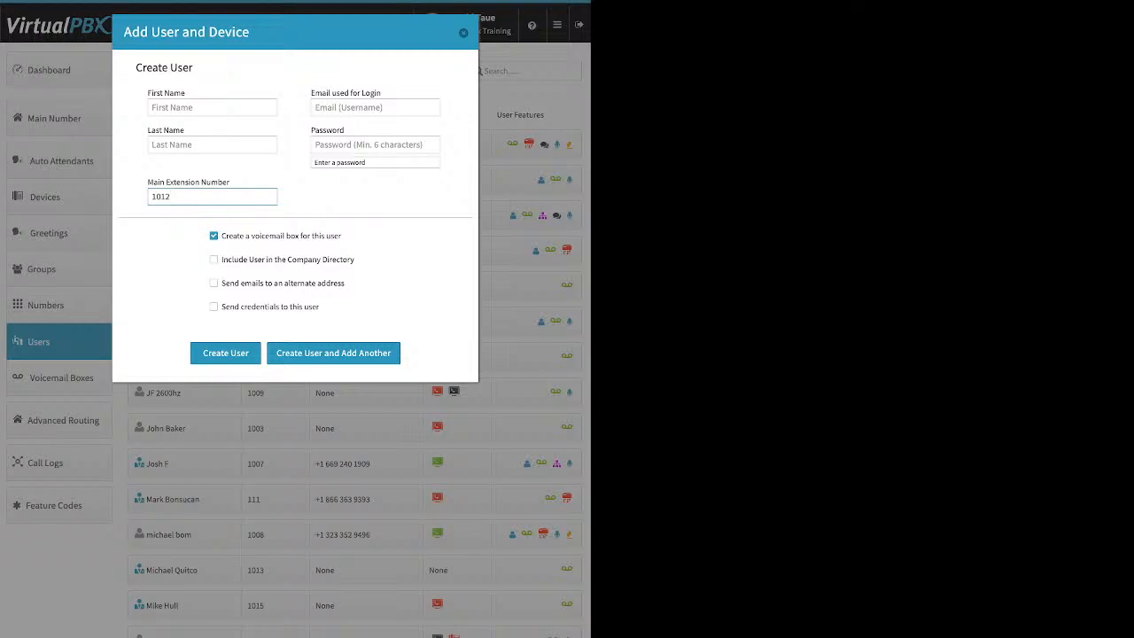
double_click(161, 197)
text(87423)
key(BackSpace)
drag(342, 236, 221, 236)
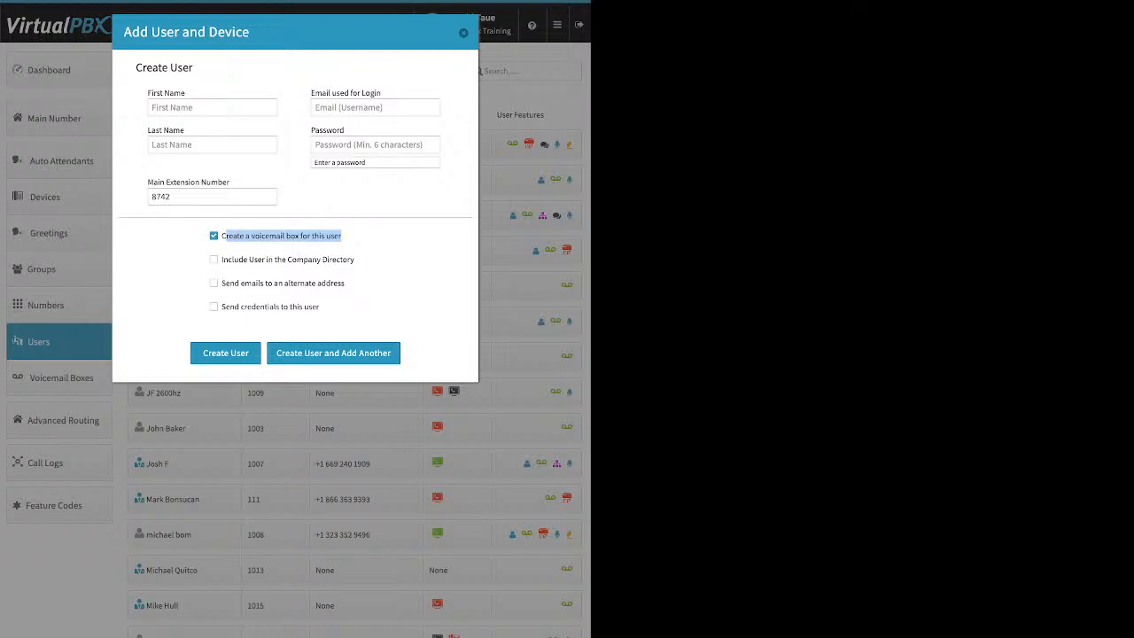
- Try the company directory and alternate email checkboxes, leaving both unchecked
drag(354, 260, 249, 259)
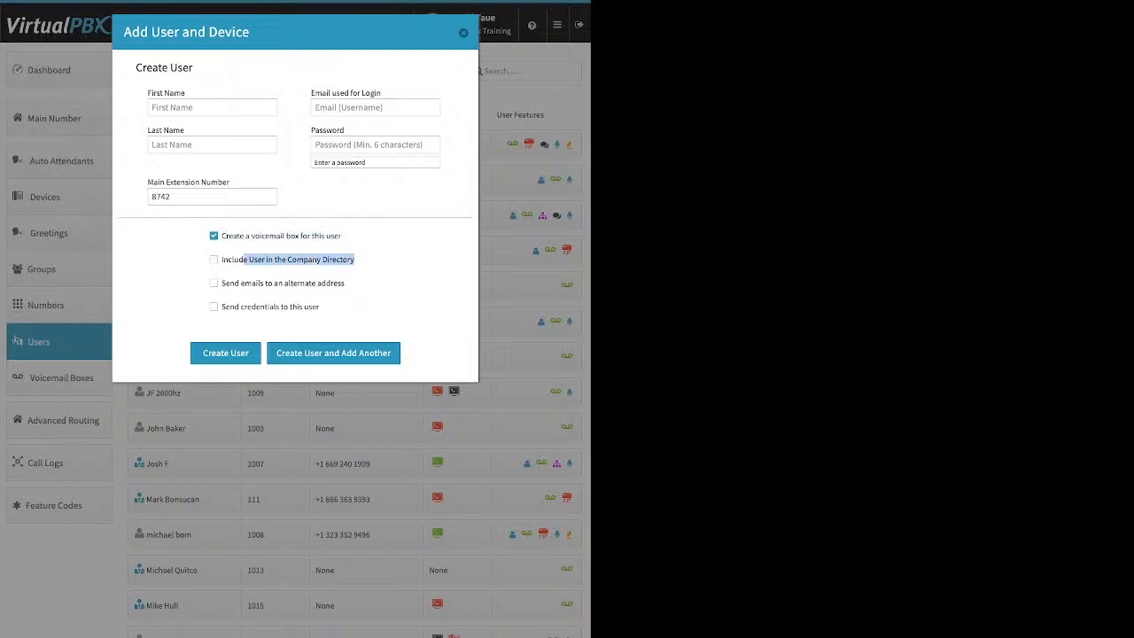
click(347, 283)
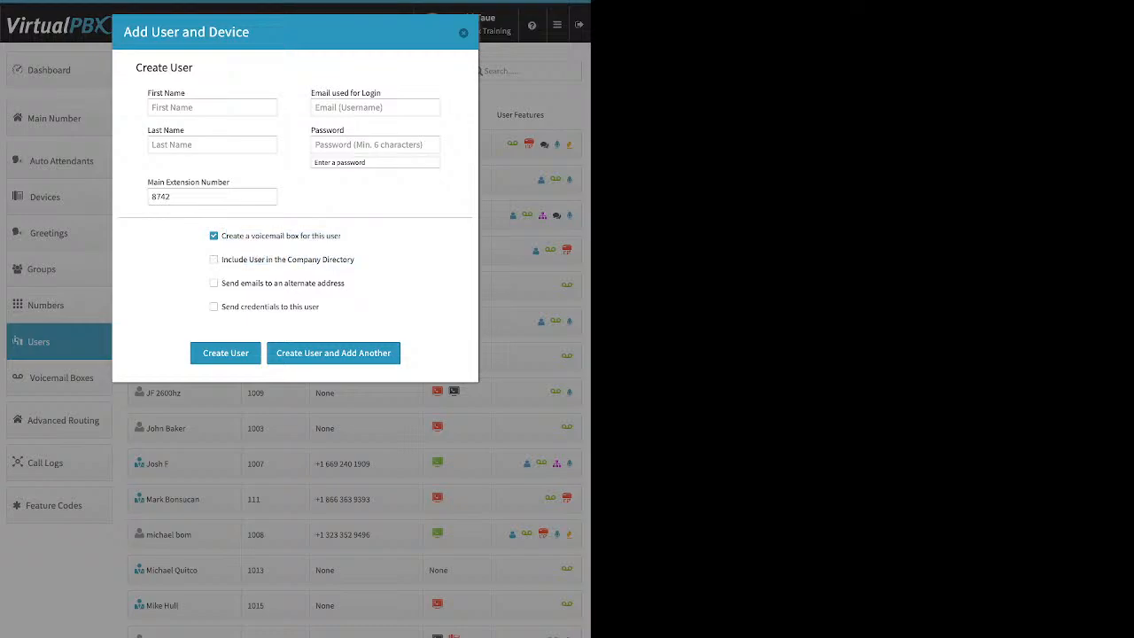
click(213, 260)
click(213, 259)
drag(345, 283, 221, 283)
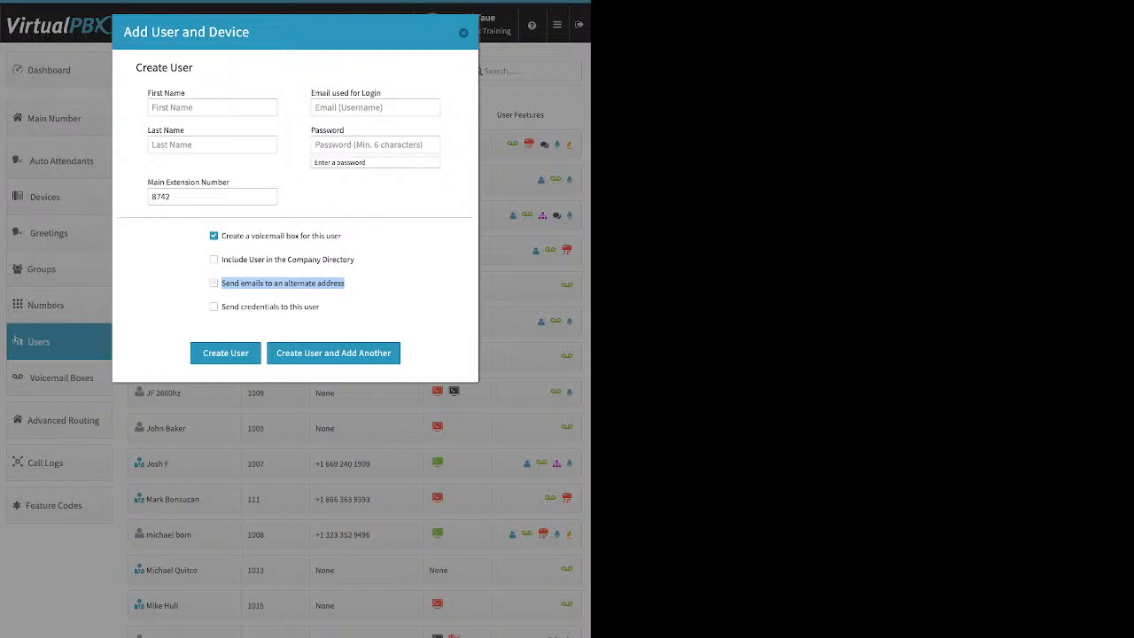
click(213, 283)
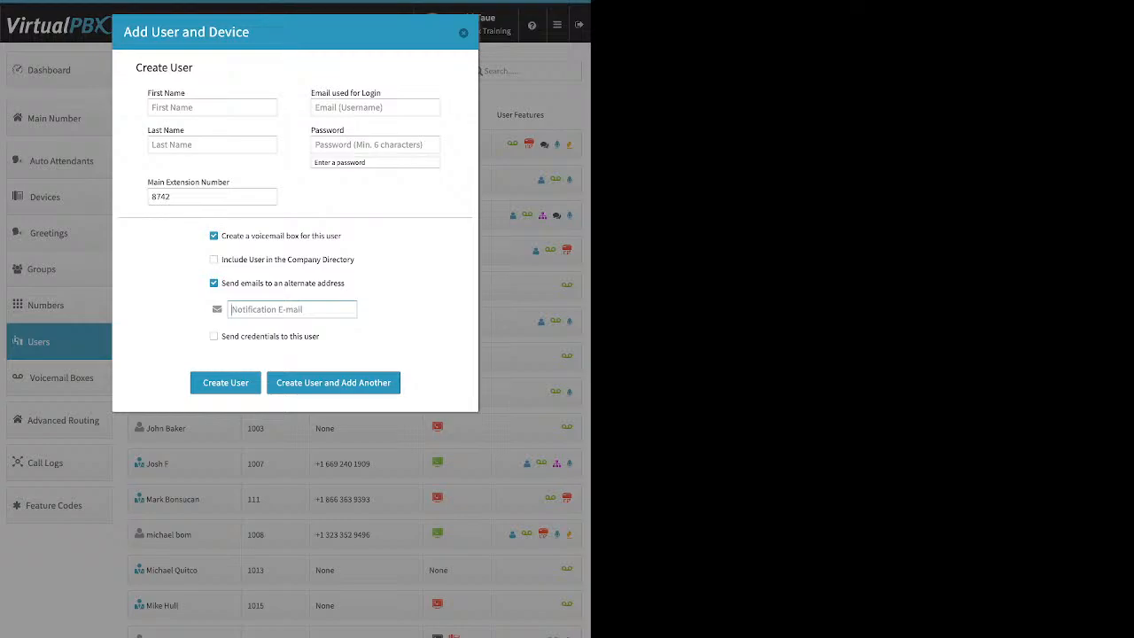
click(213, 284)
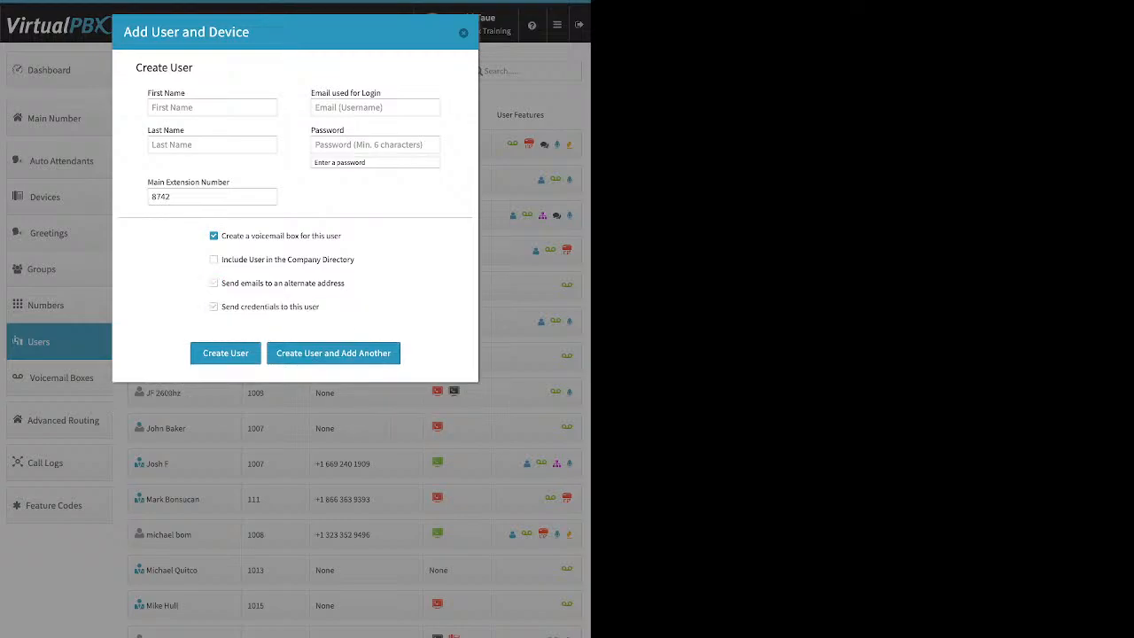
- Tick Send credentials, then close the Add User and Device form without creating anyone
drag(221, 306, 320, 306)
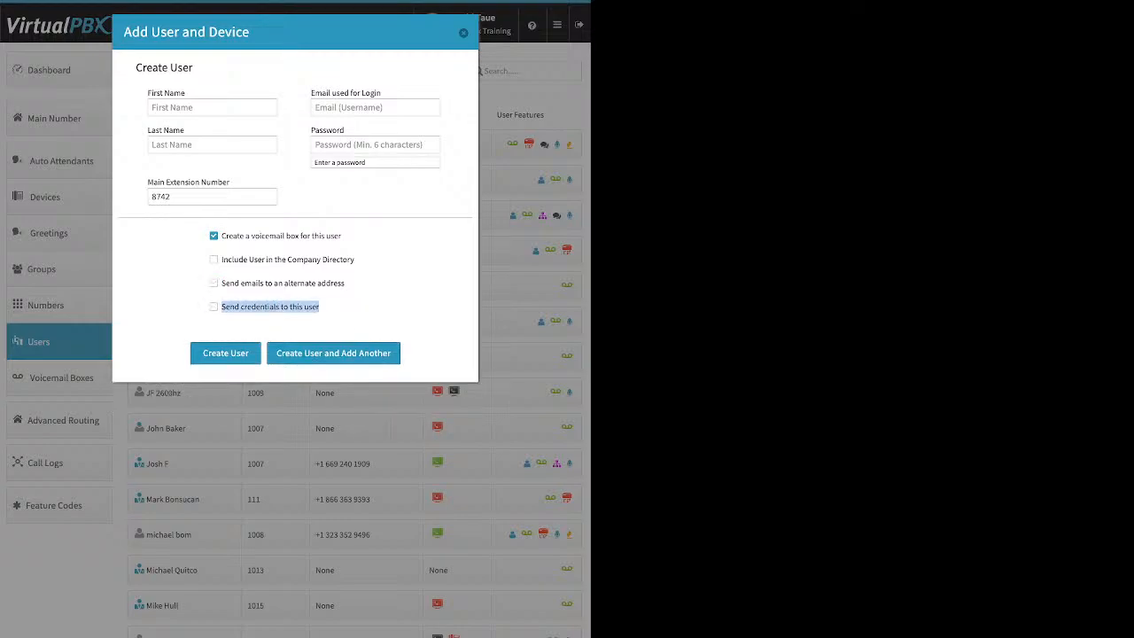
click(264, 306)
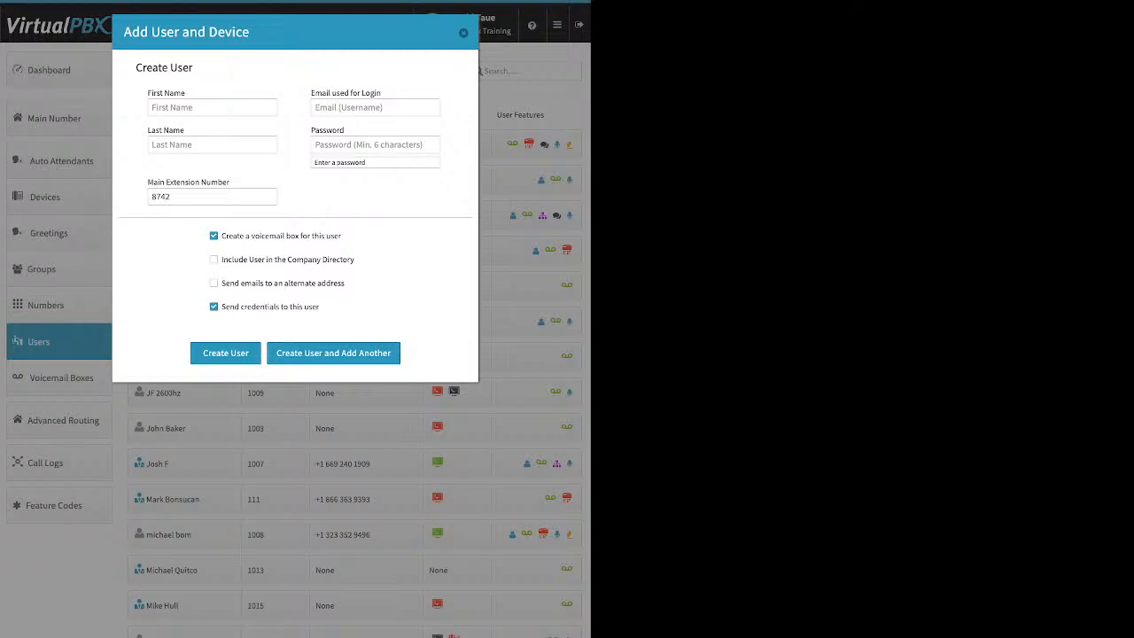
click(463, 33)
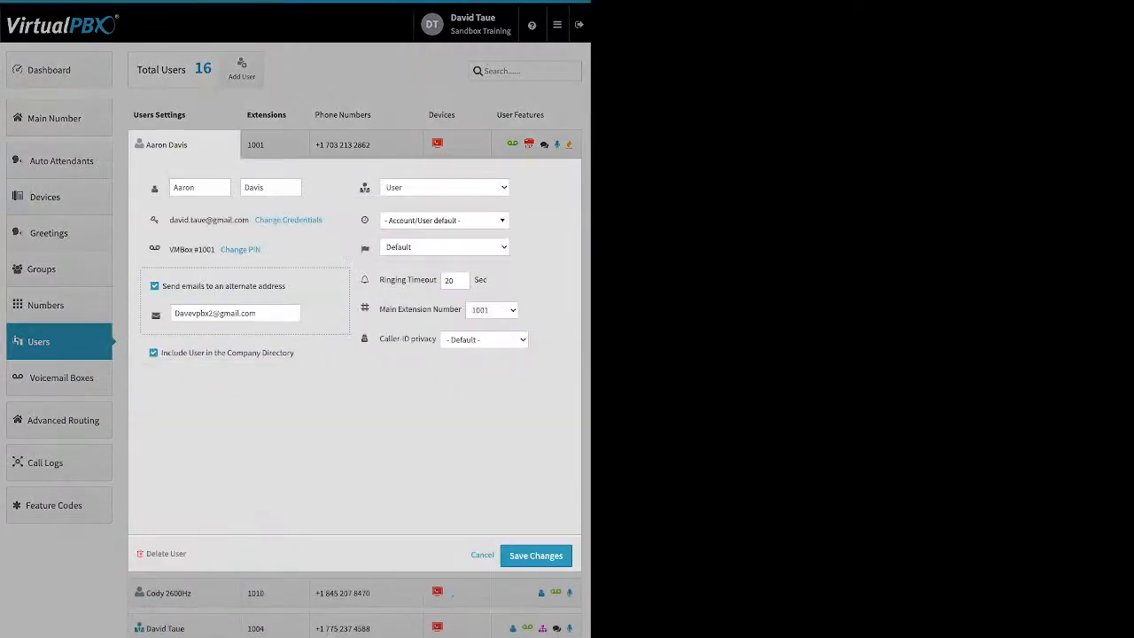
click(288, 220)
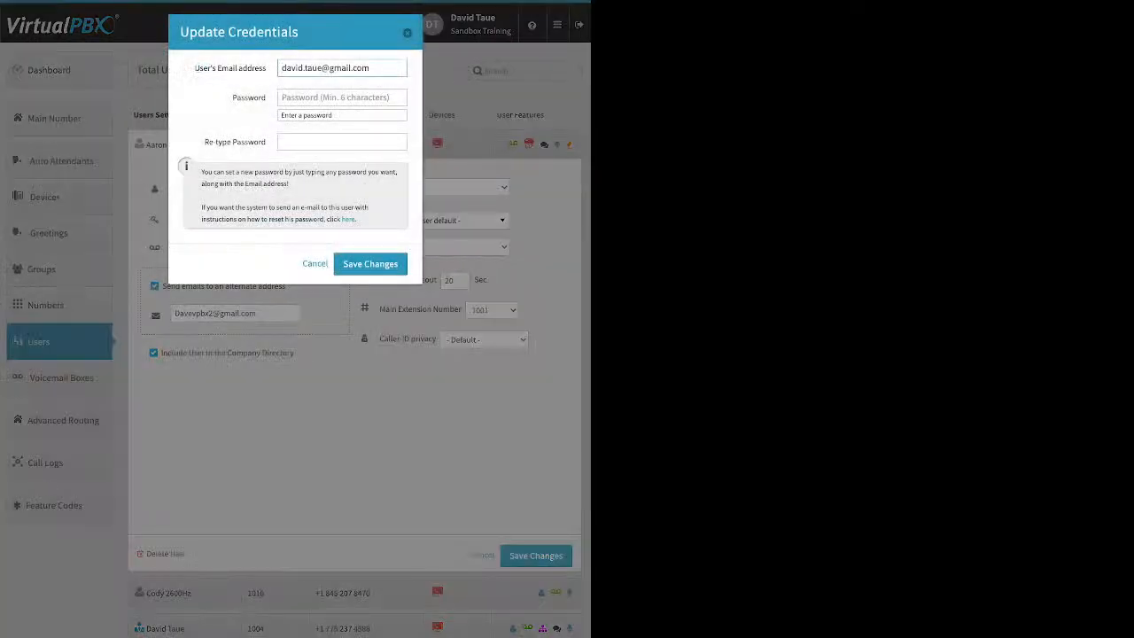
drag(357, 220, 341, 219)
key(Escape)
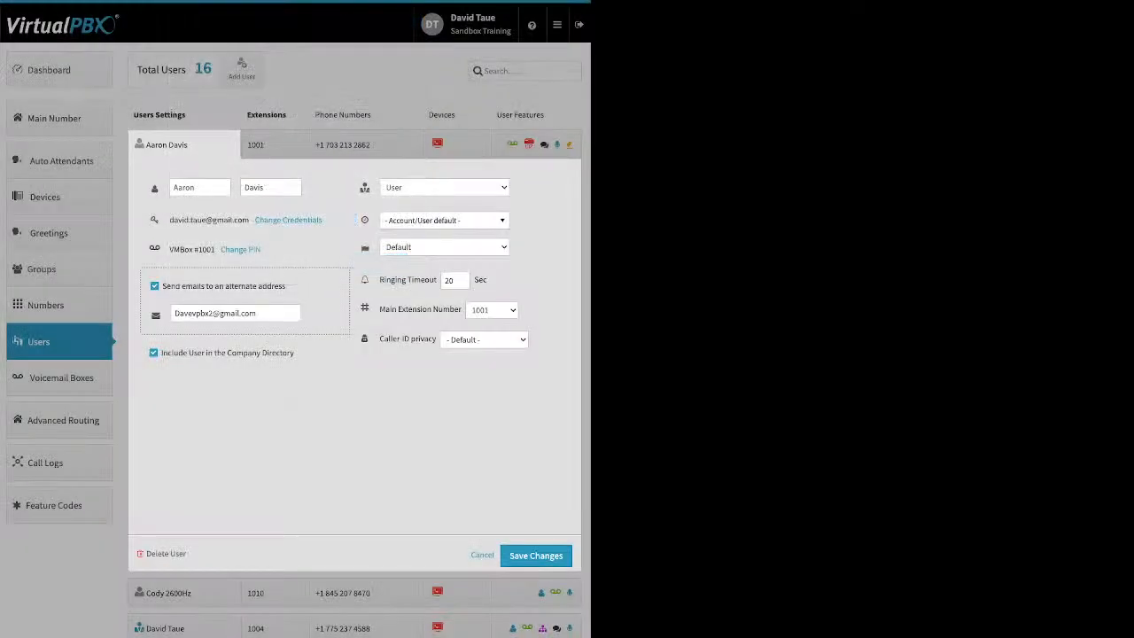
click(240, 250)
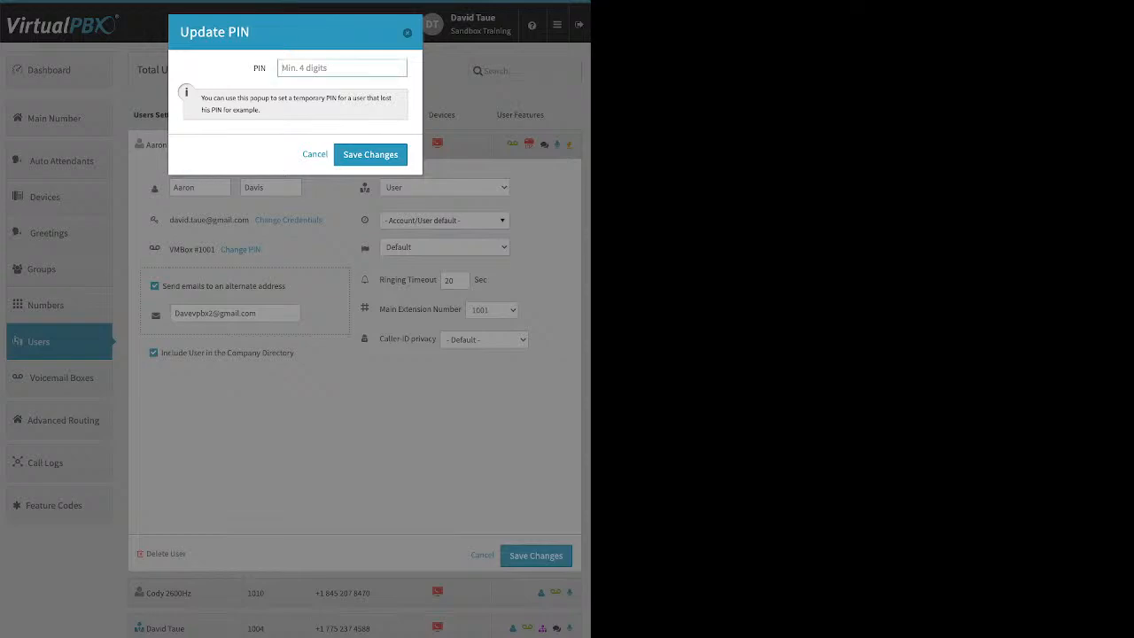
key(Escape)
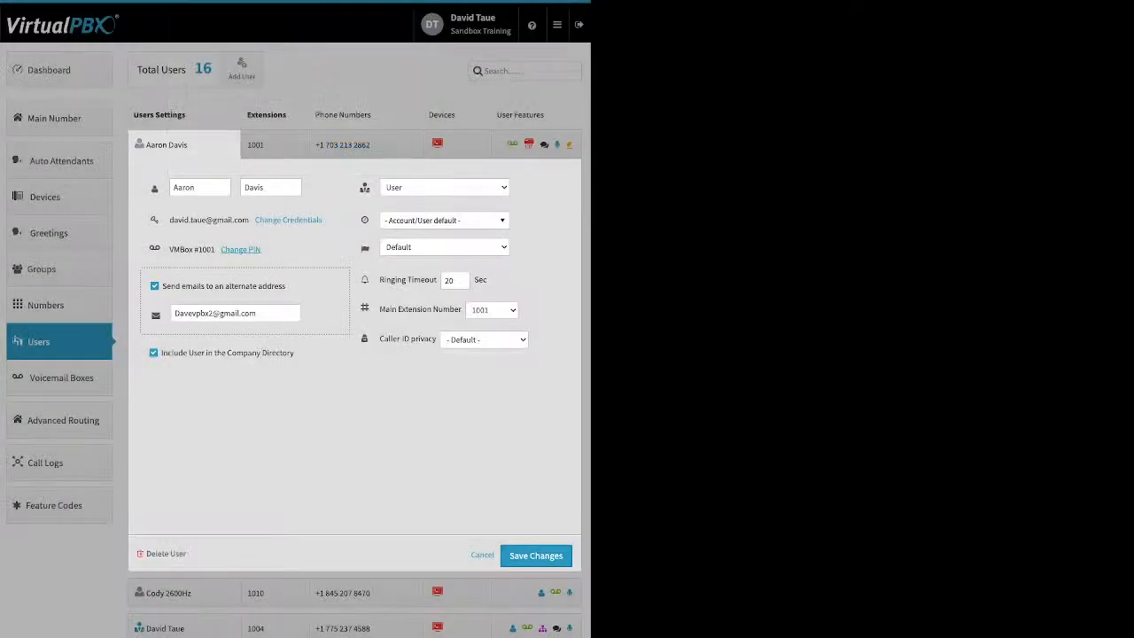
drag(285, 286, 192, 286)
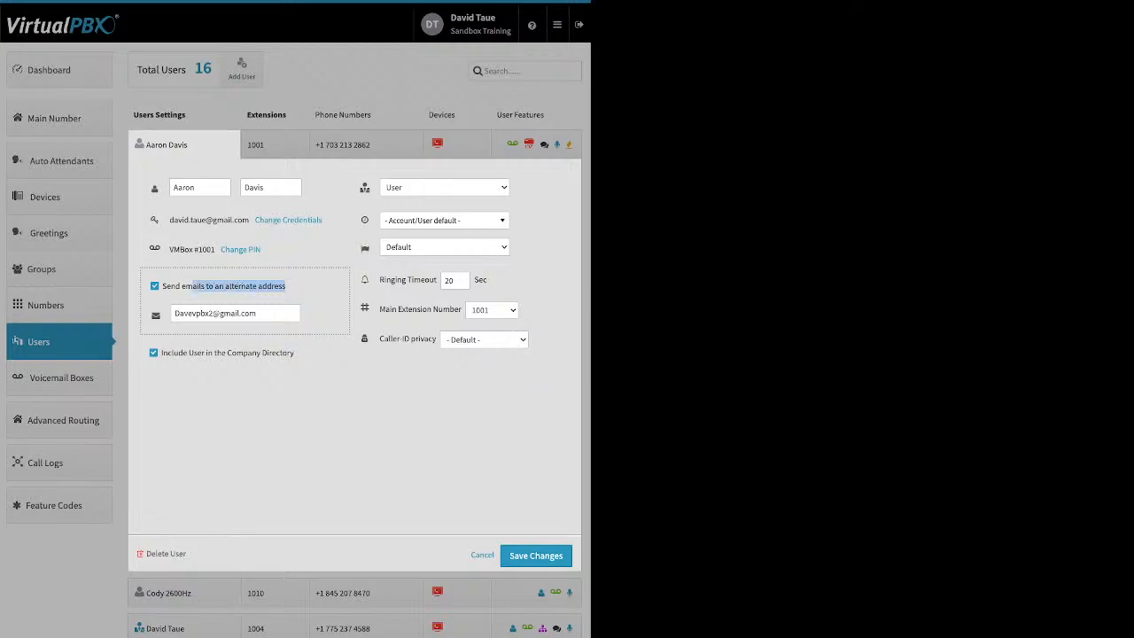
- Uncheck extension 1001's alternate email option, then review time zones and the 20-second Ringing Timeout help
click(191, 286)
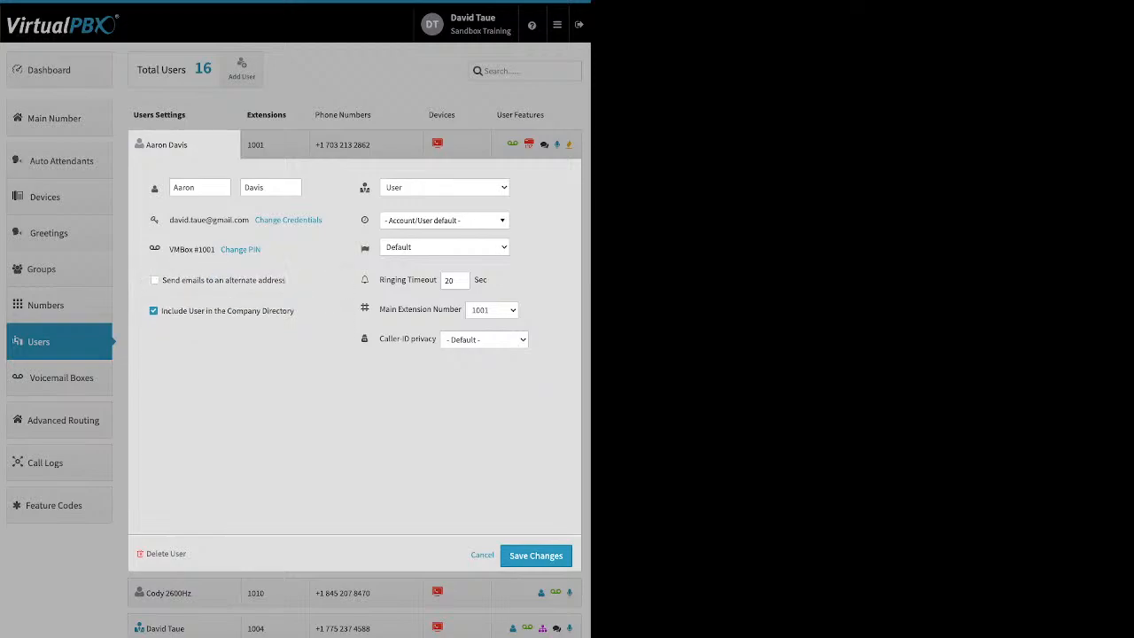
drag(294, 311, 161, 311)
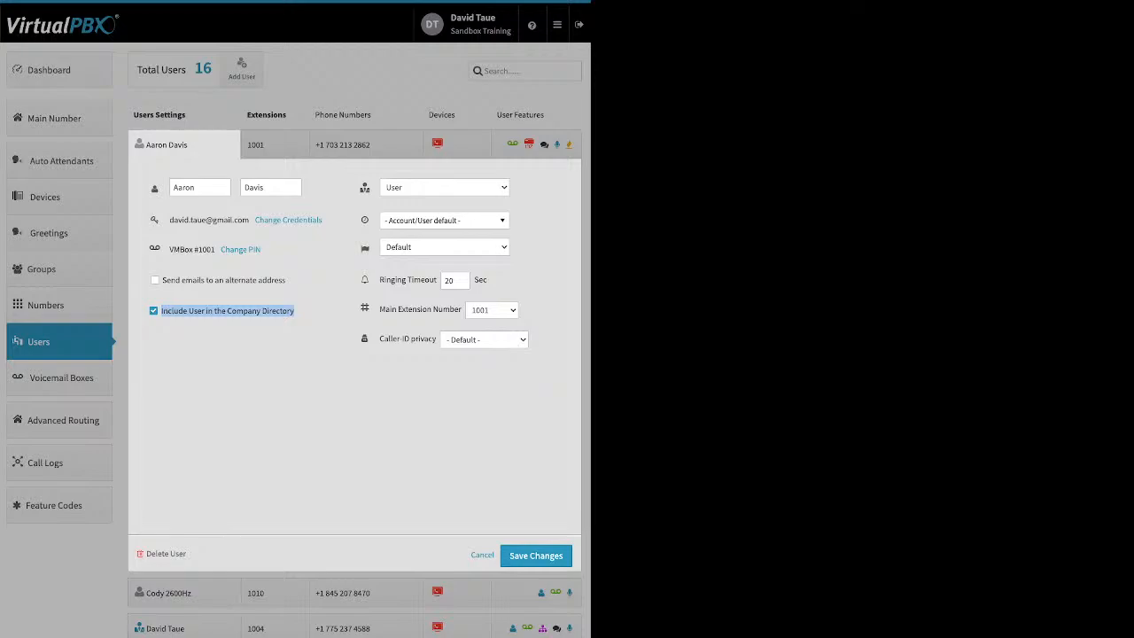
click(213, 324)
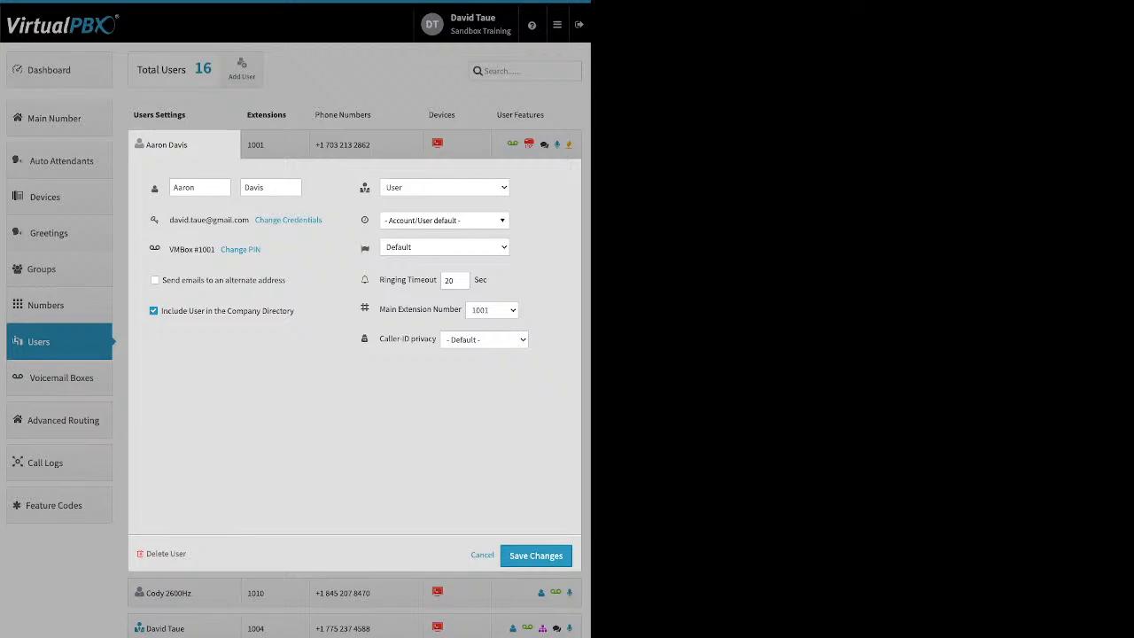
click(444, 220)
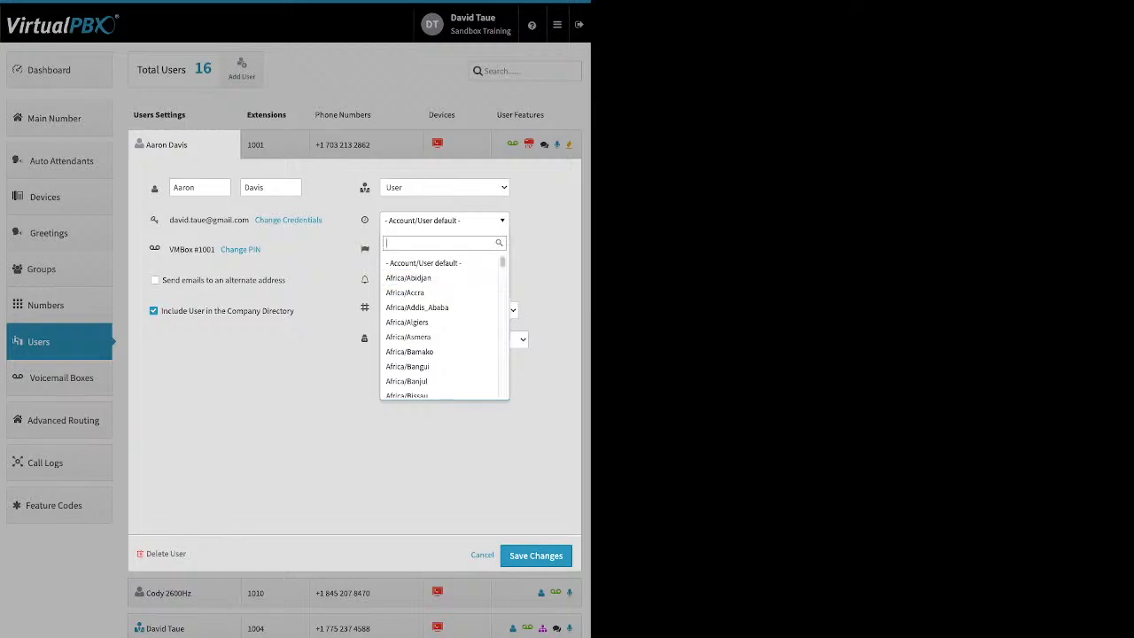
key(Escape)
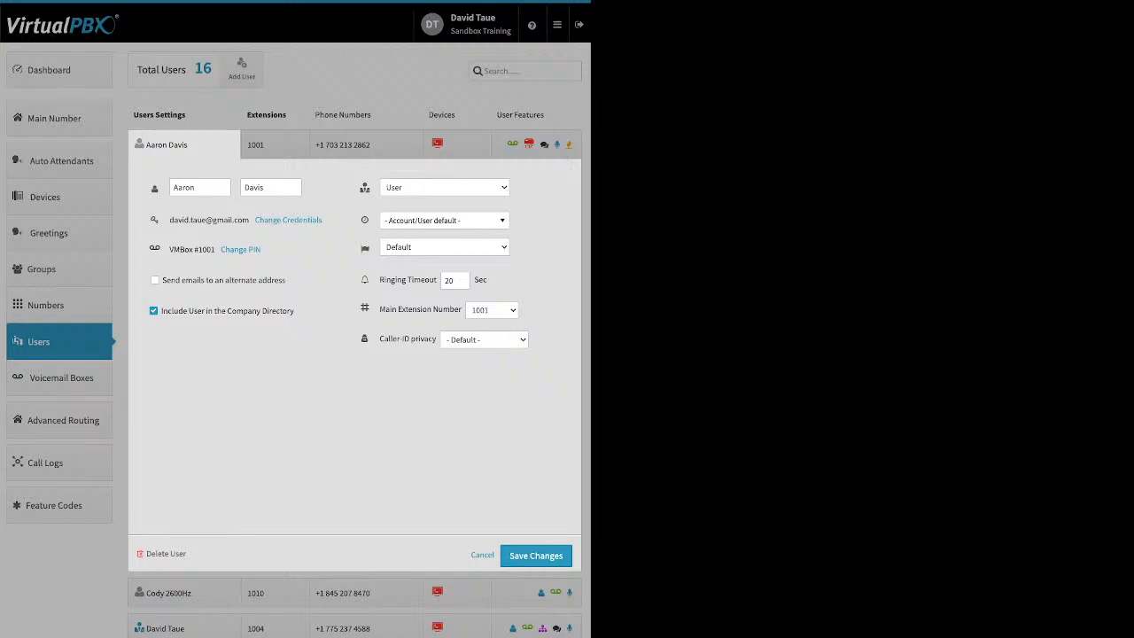
click(364, 280)
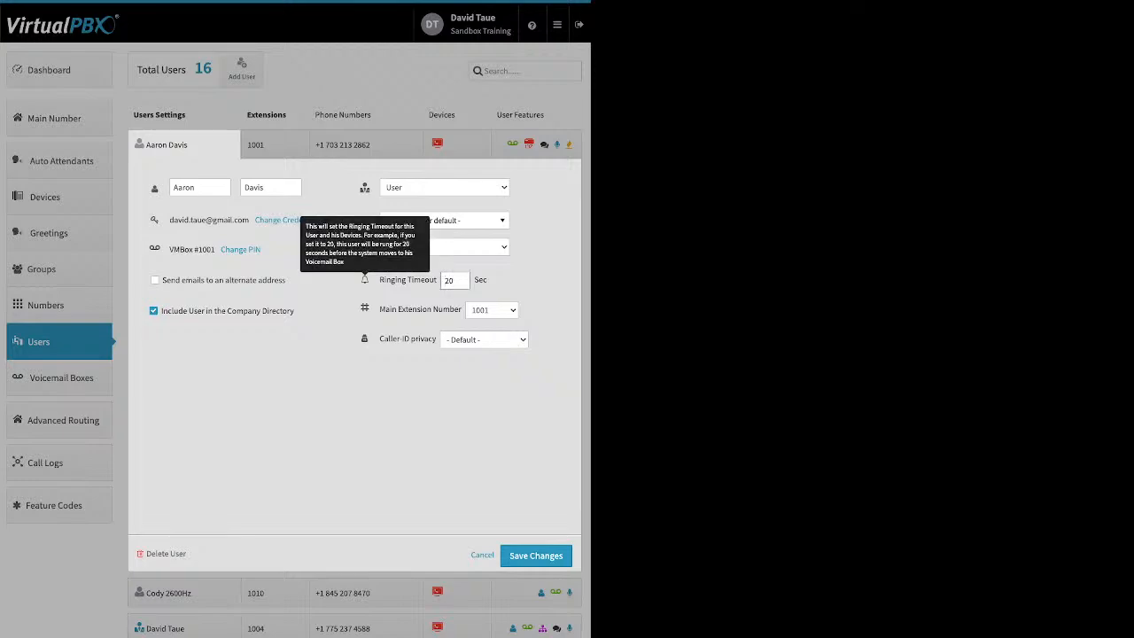
drag(379, 280, 425, 280)
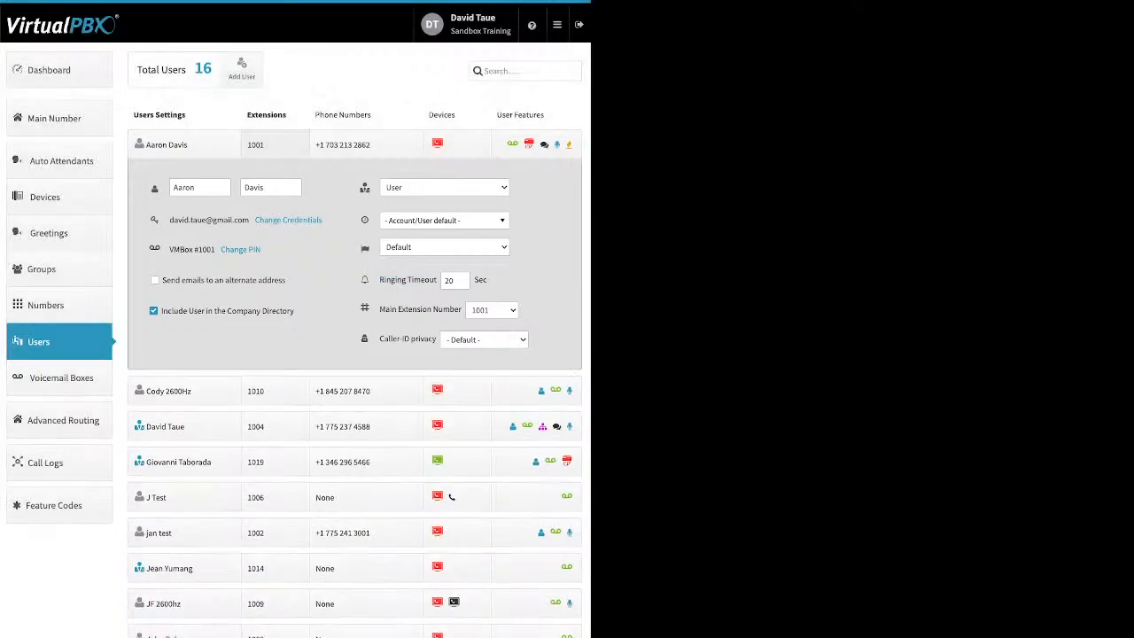
click(275, 145)
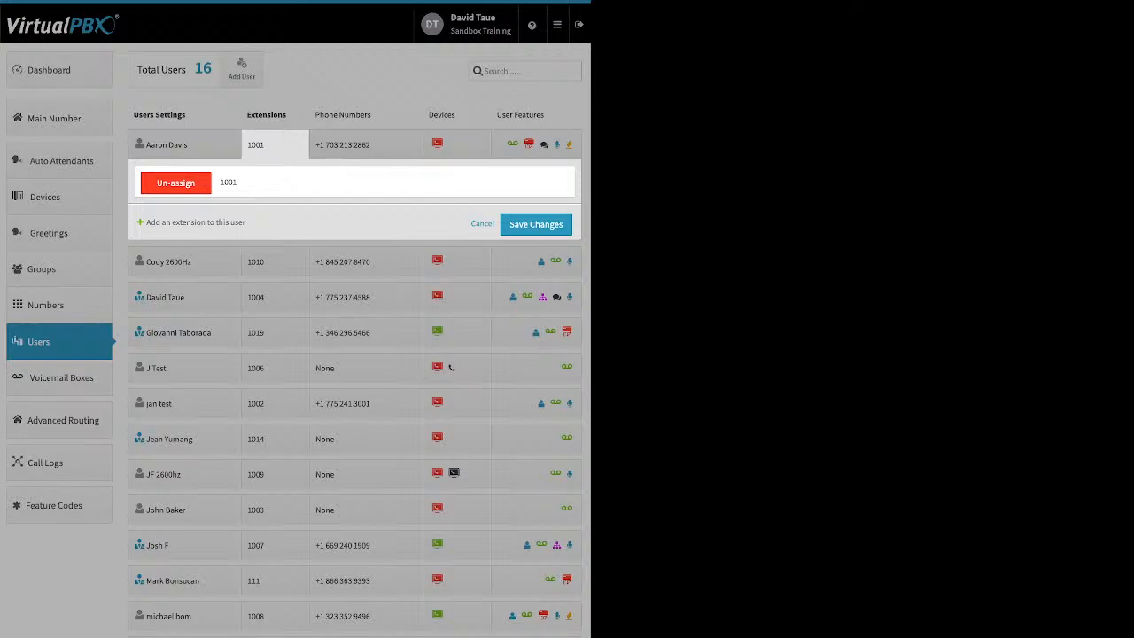
click(482, 224)
click(365, 144)
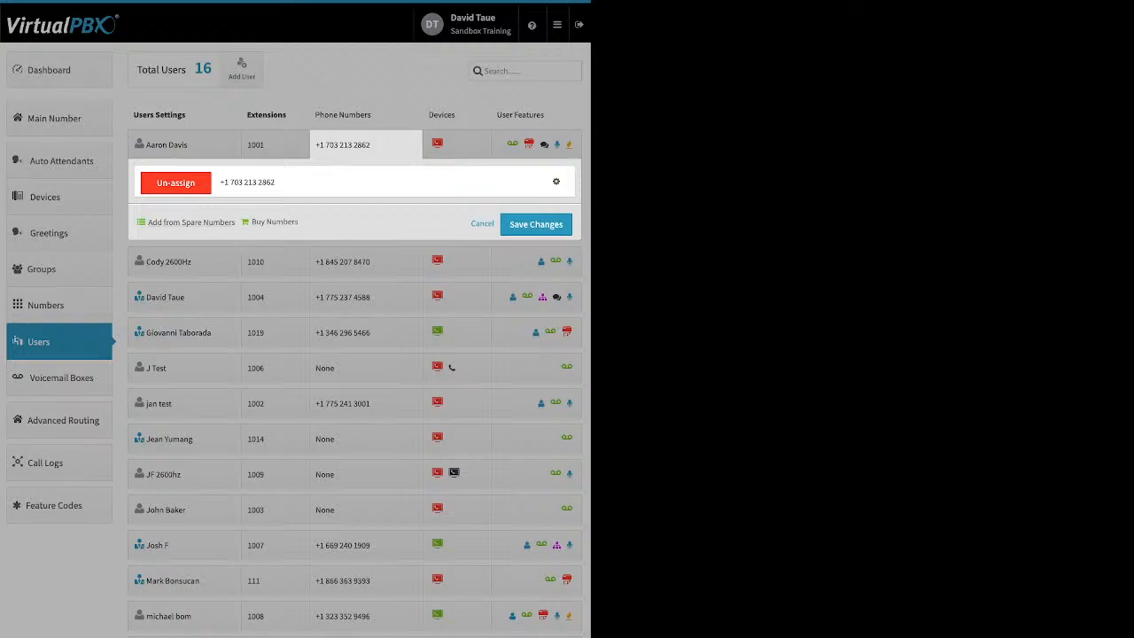
click(481, 224)
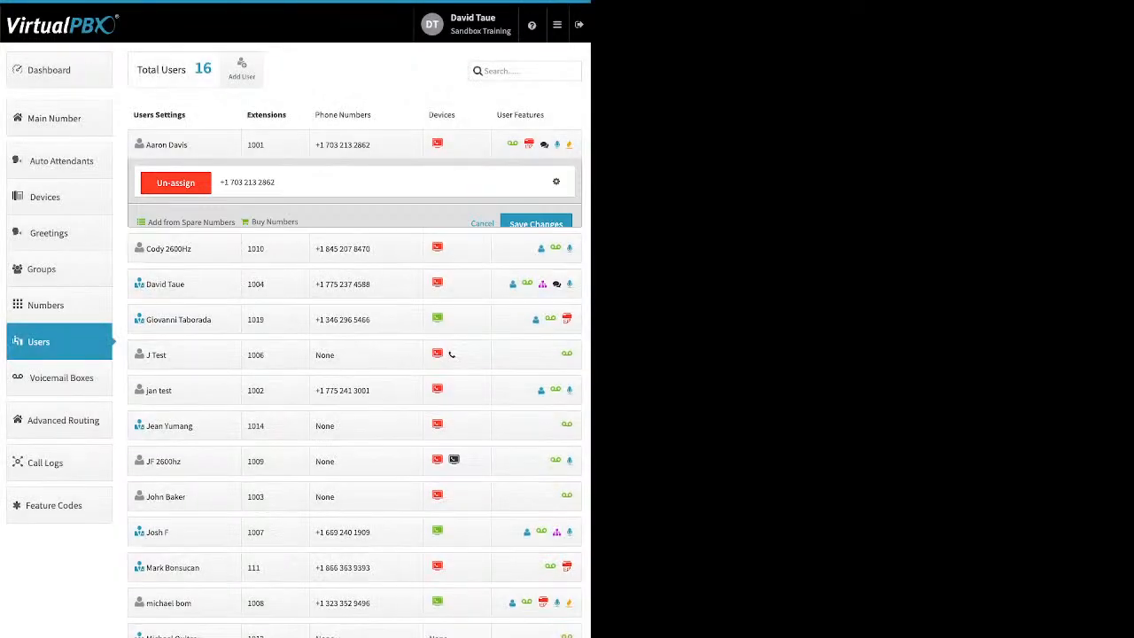
click(457, 144)
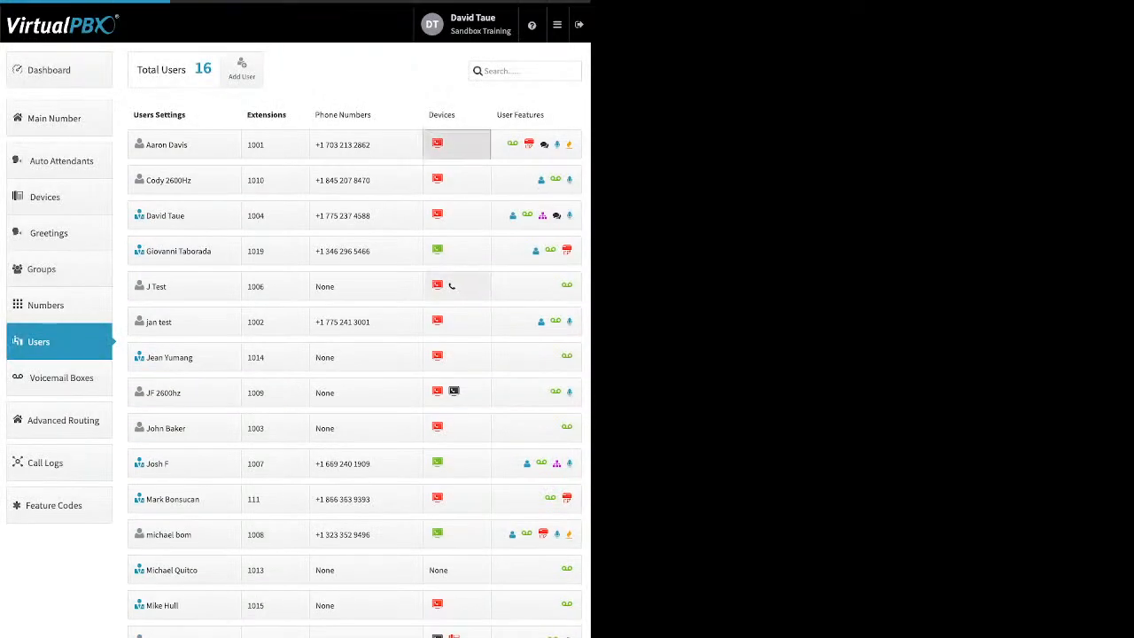
click(482, 224)
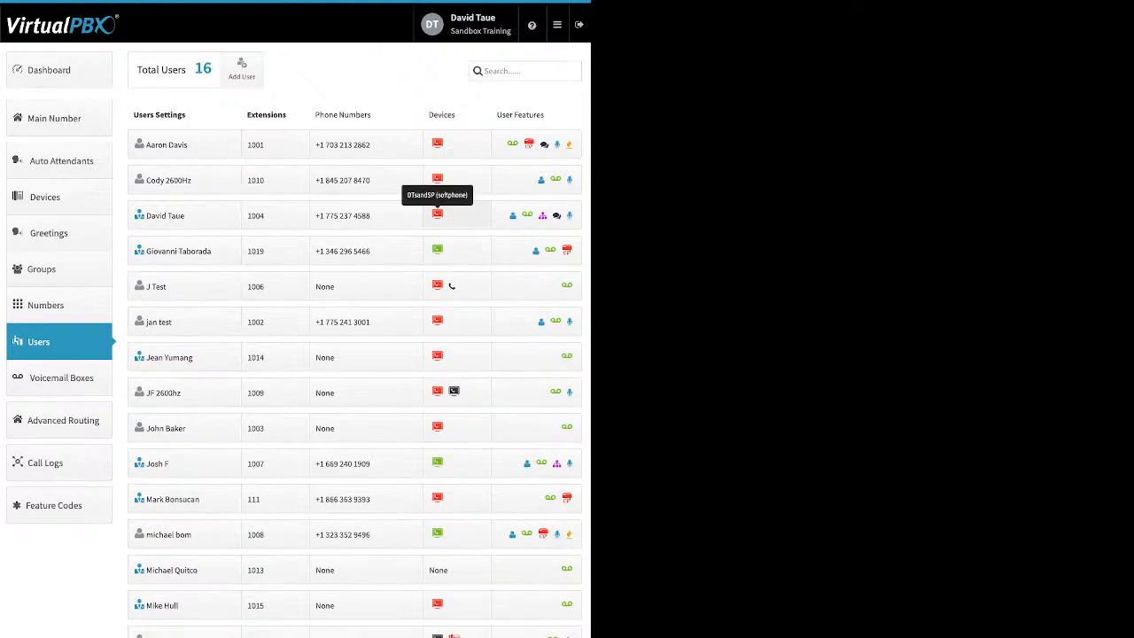
- Add a Web Phone device named dtwebphone to extension 1004 and save the device changes
click(437, 214)
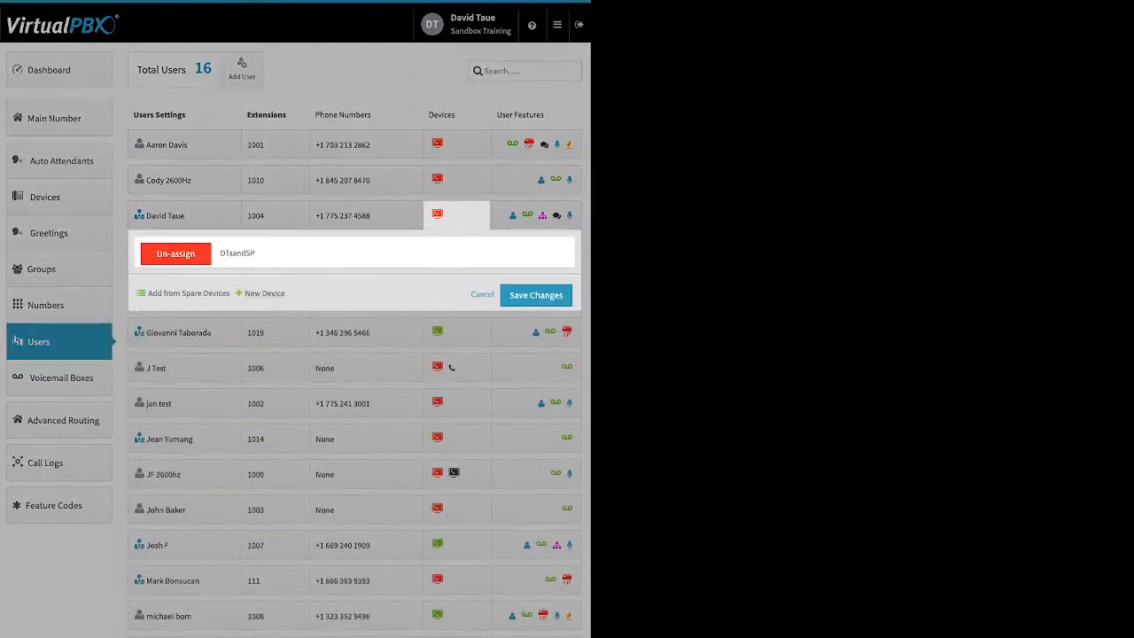
click(263, 293)
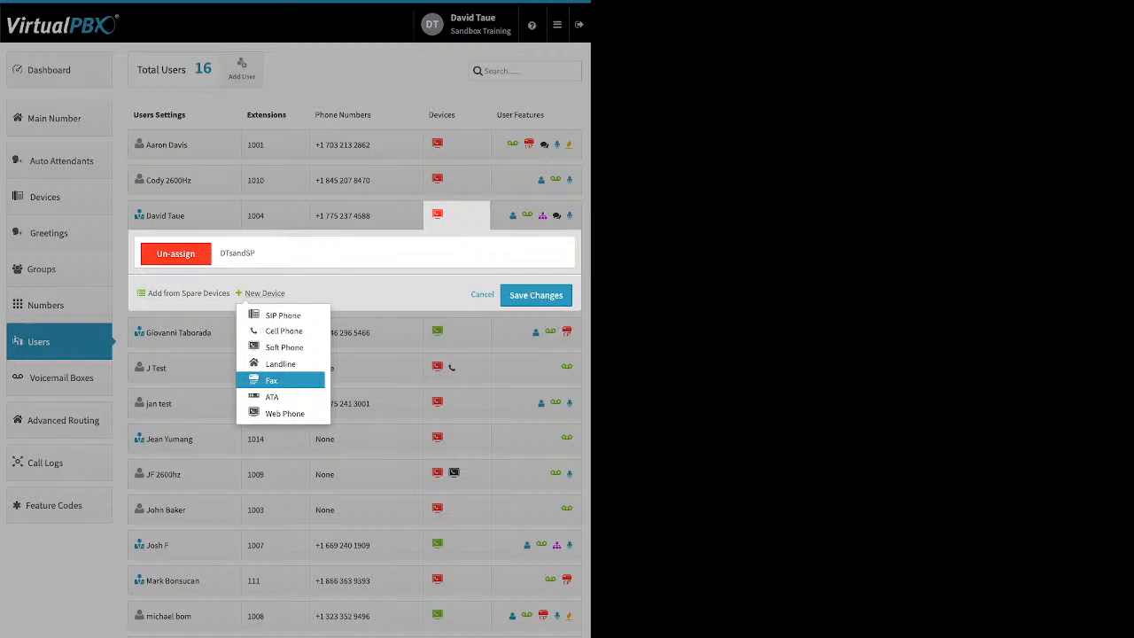
click(284, 413)
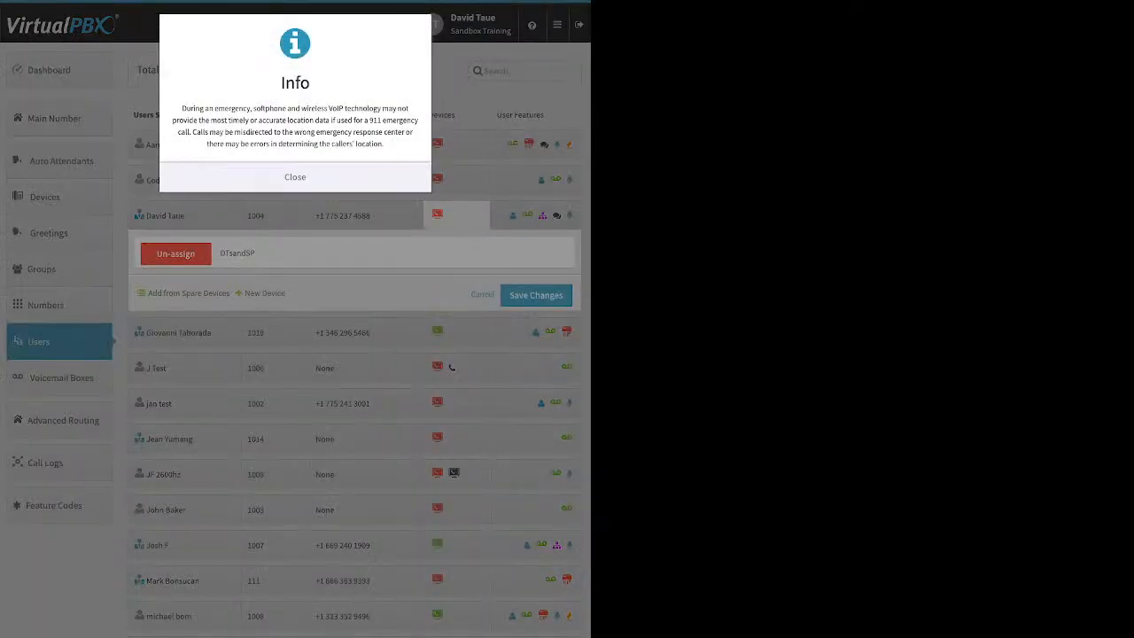
click(295, 177)
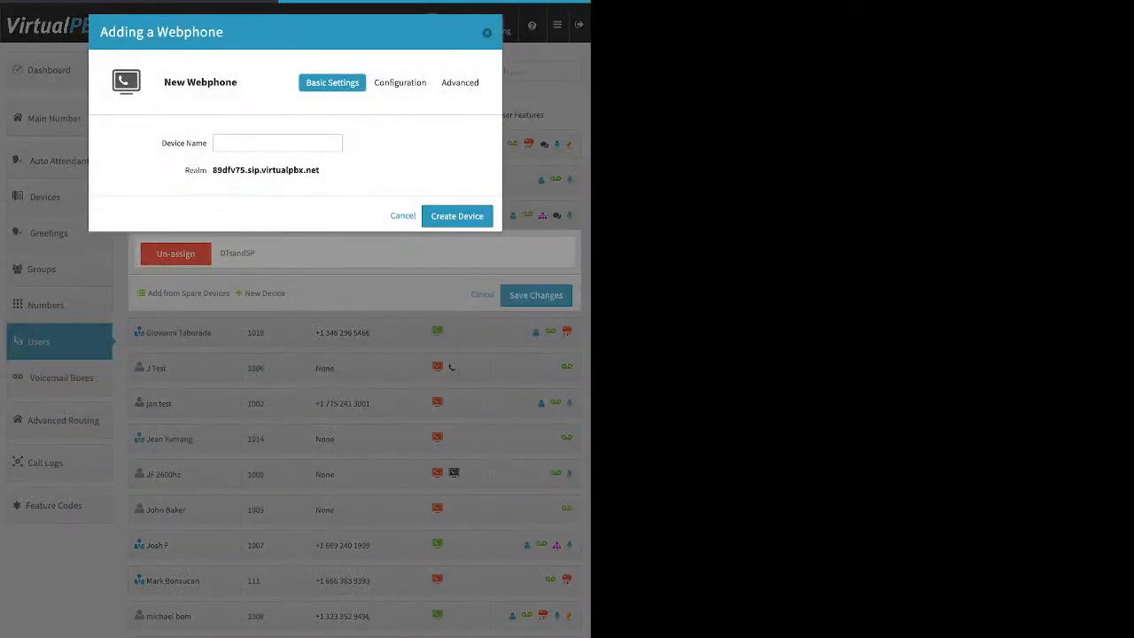
text(dtwebphone)
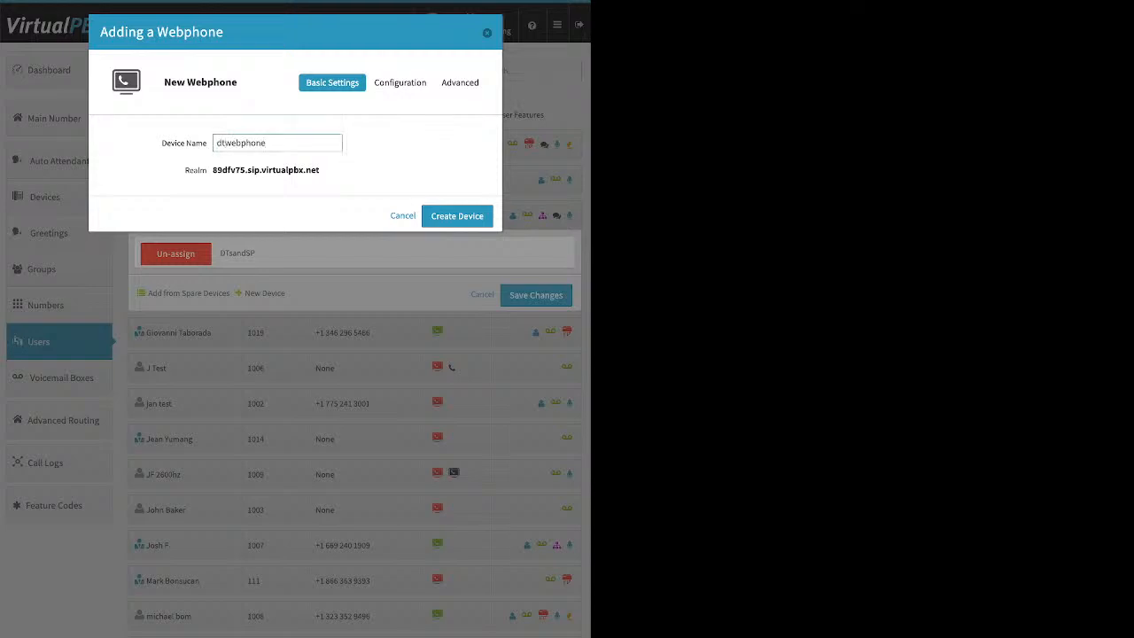
key(Return)
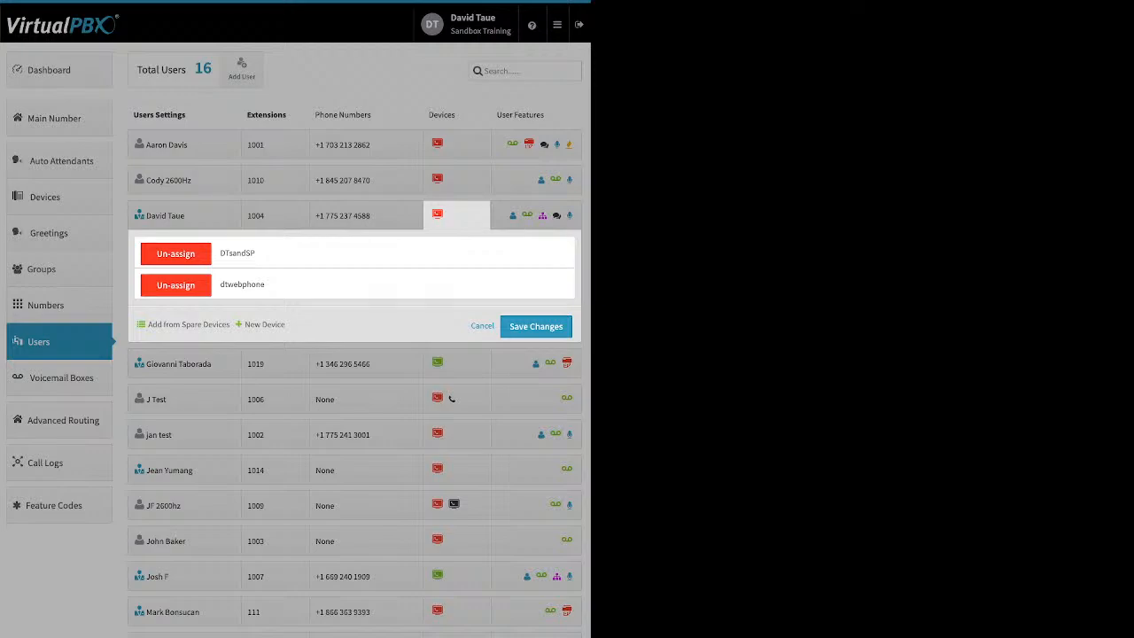
click(536, 325)
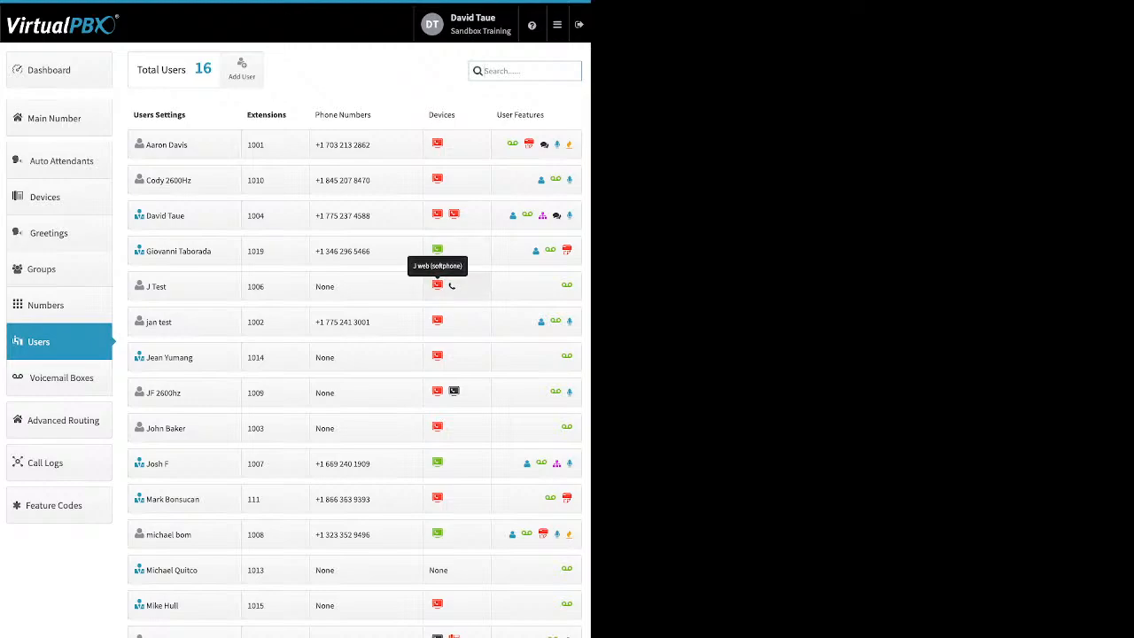
click(438, 284)
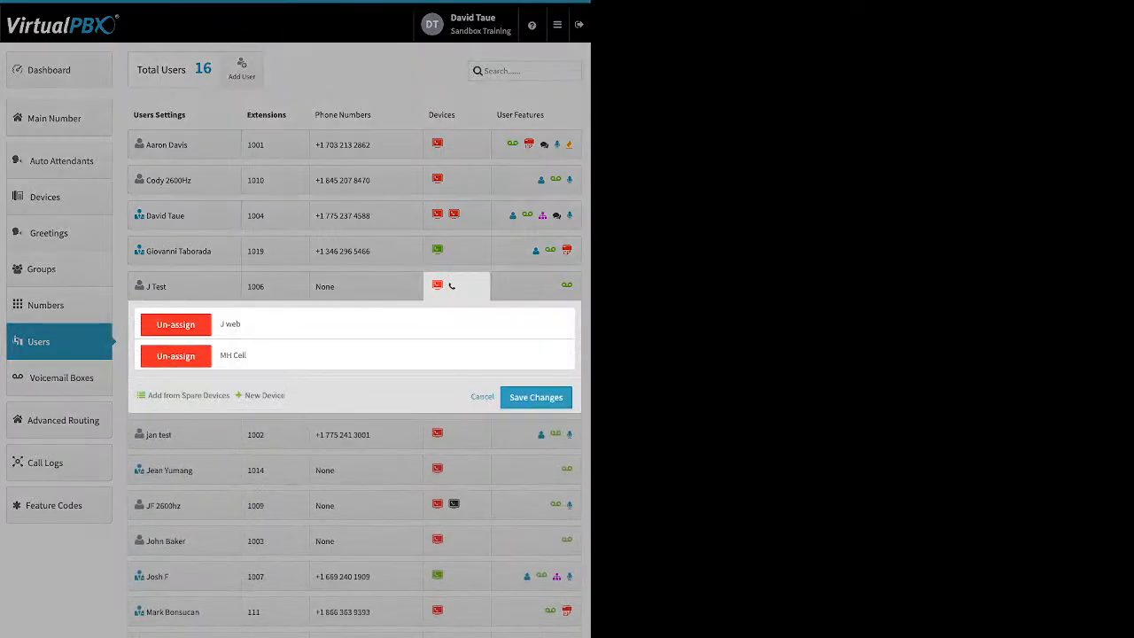
click(264, 395)
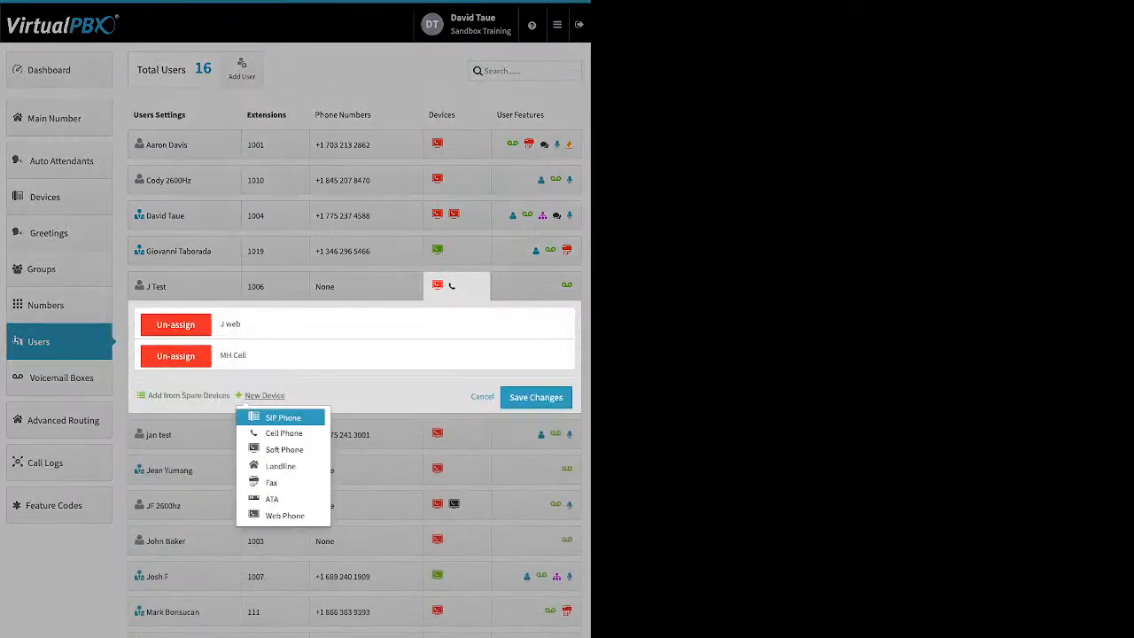
click(284, 449)
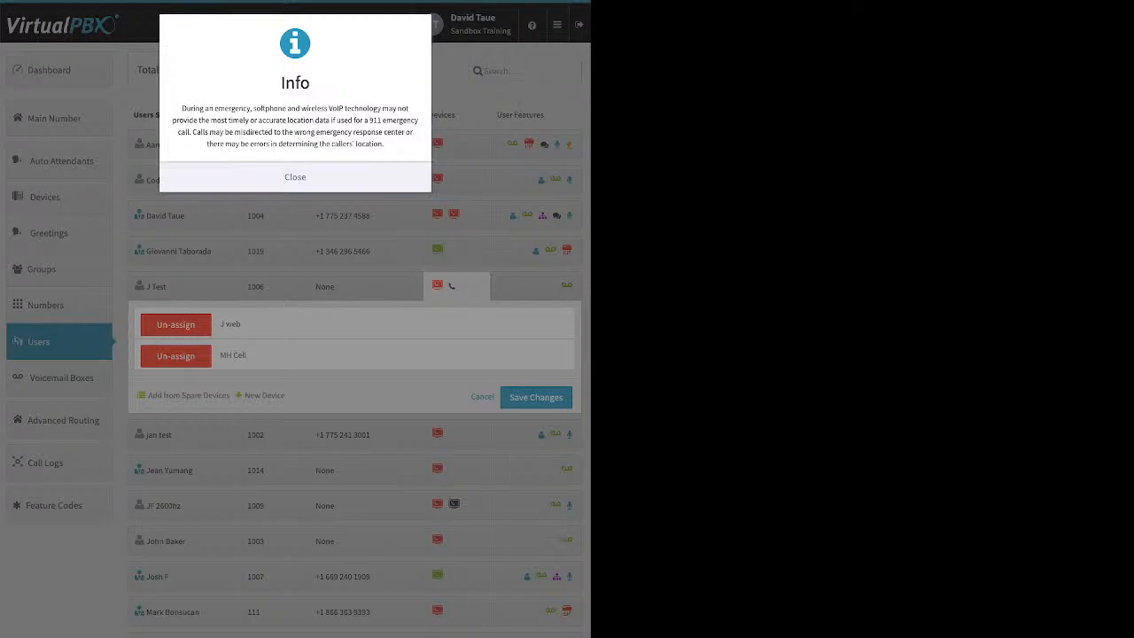
click(295, 177)
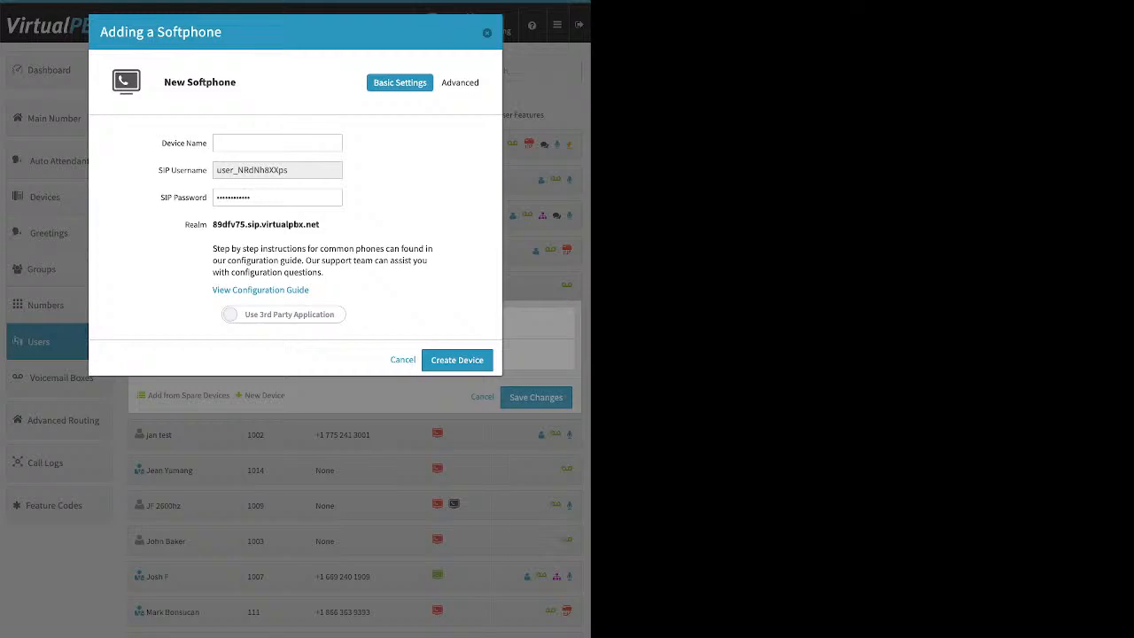
click(283, 314)
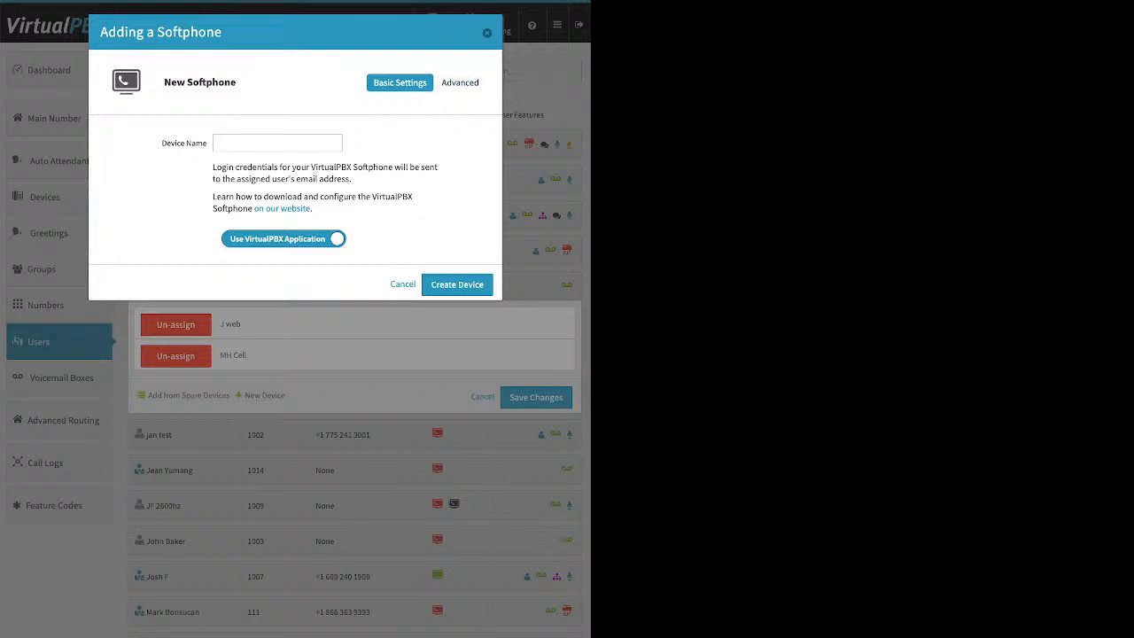
click(487, 33)
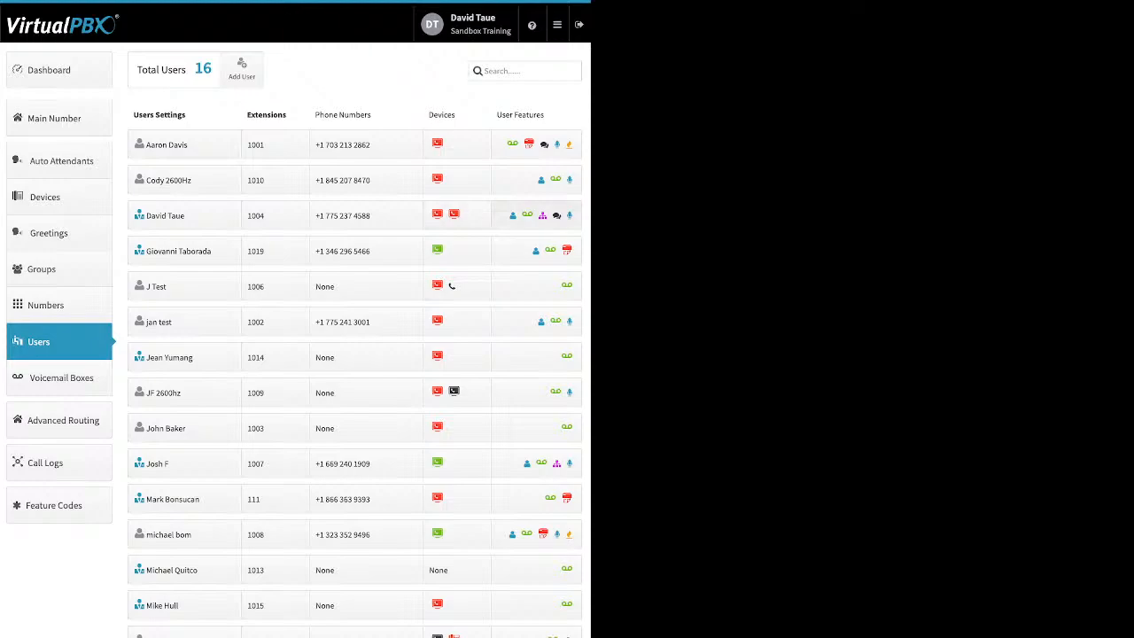
- Switch extension 1004's Caller-ID Number feature Off, save it, and go to the Dashboard
click(536, 216)
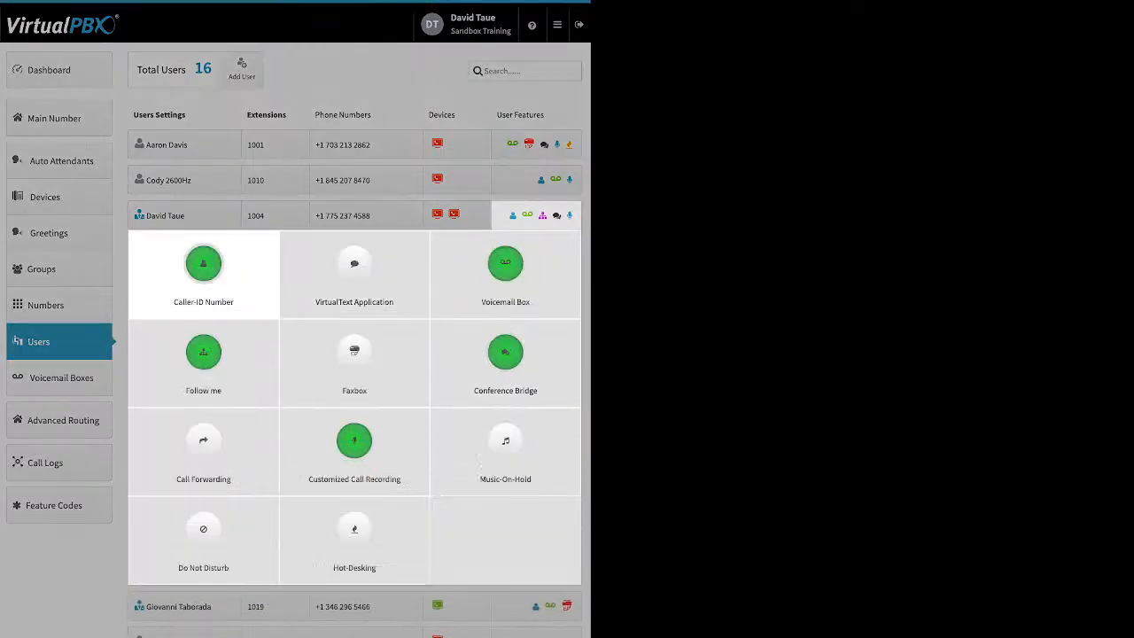
click(203, 266)
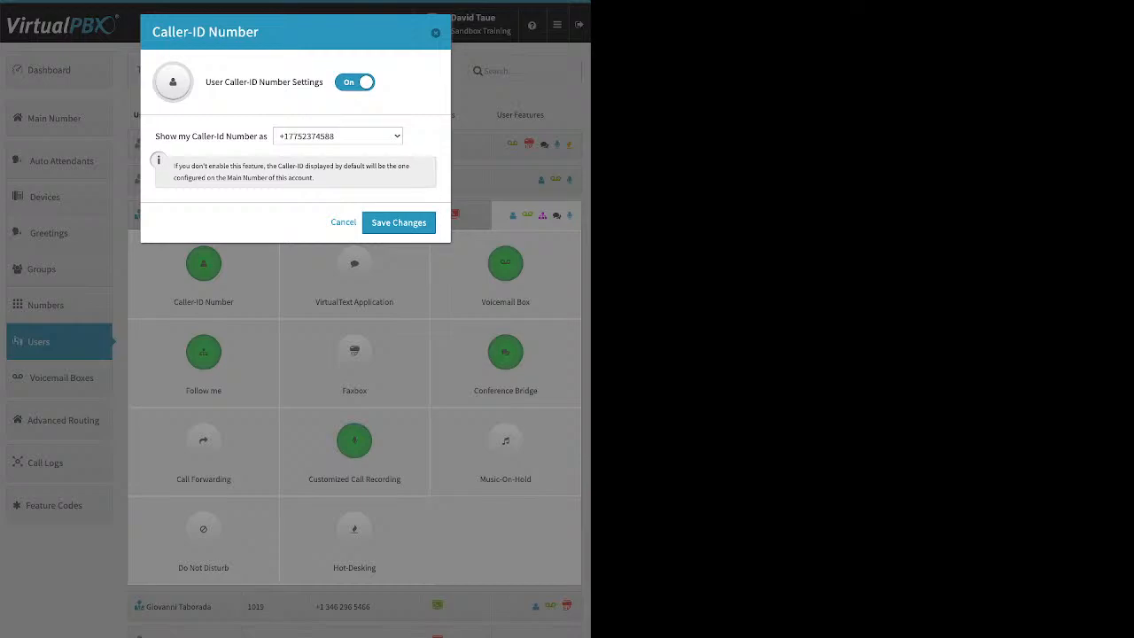
key(Escape)
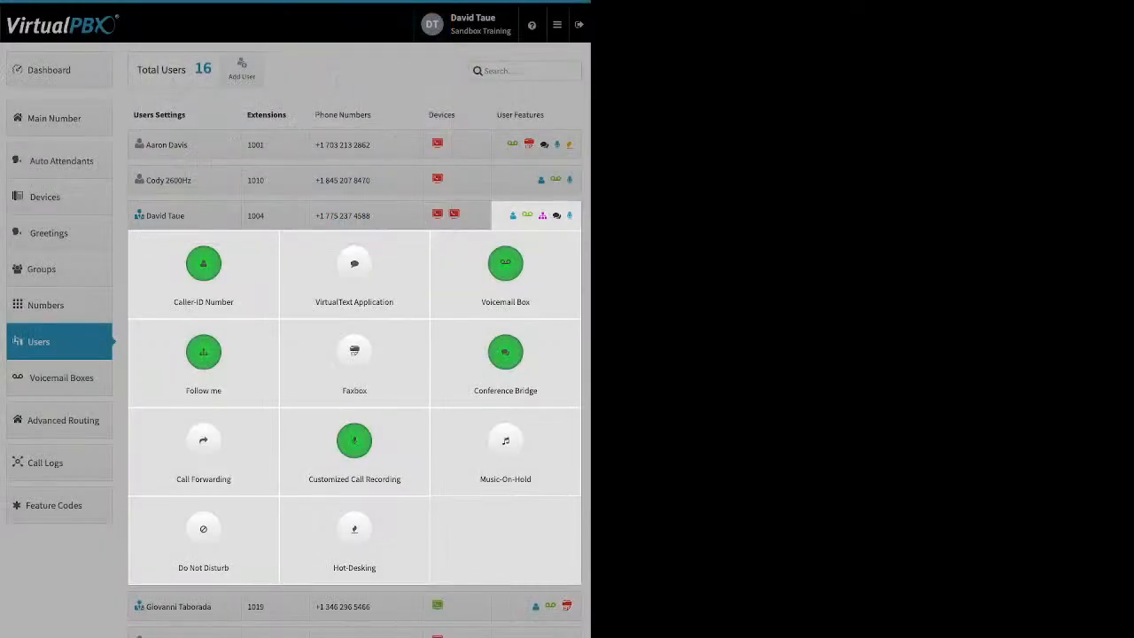
click(204, 264)
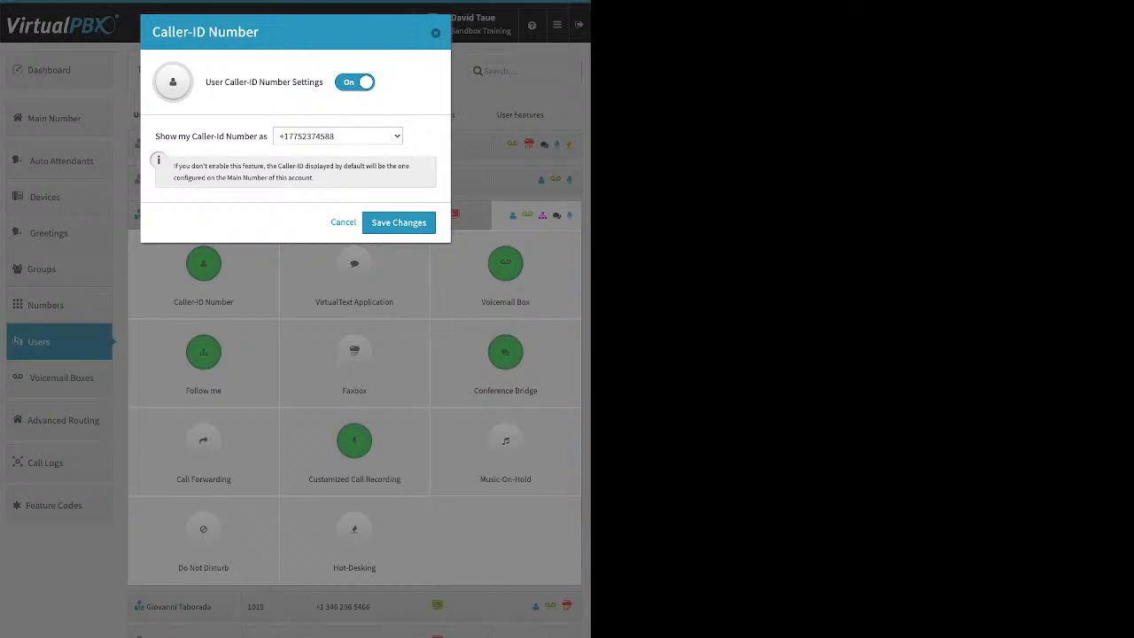
click(354, 83)
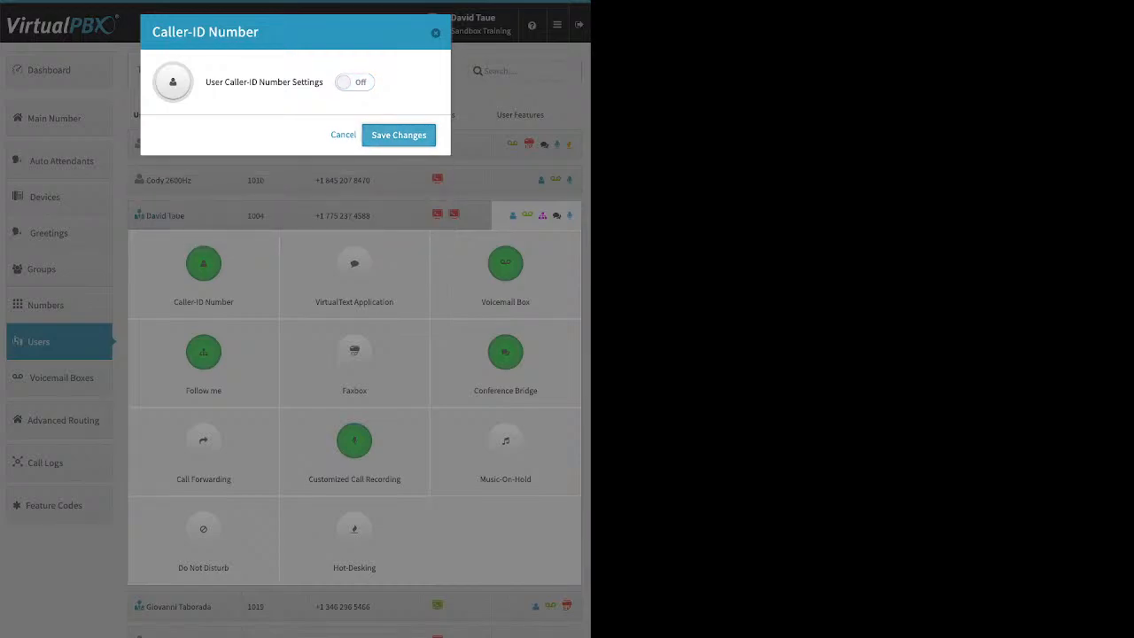
click(399, 136)
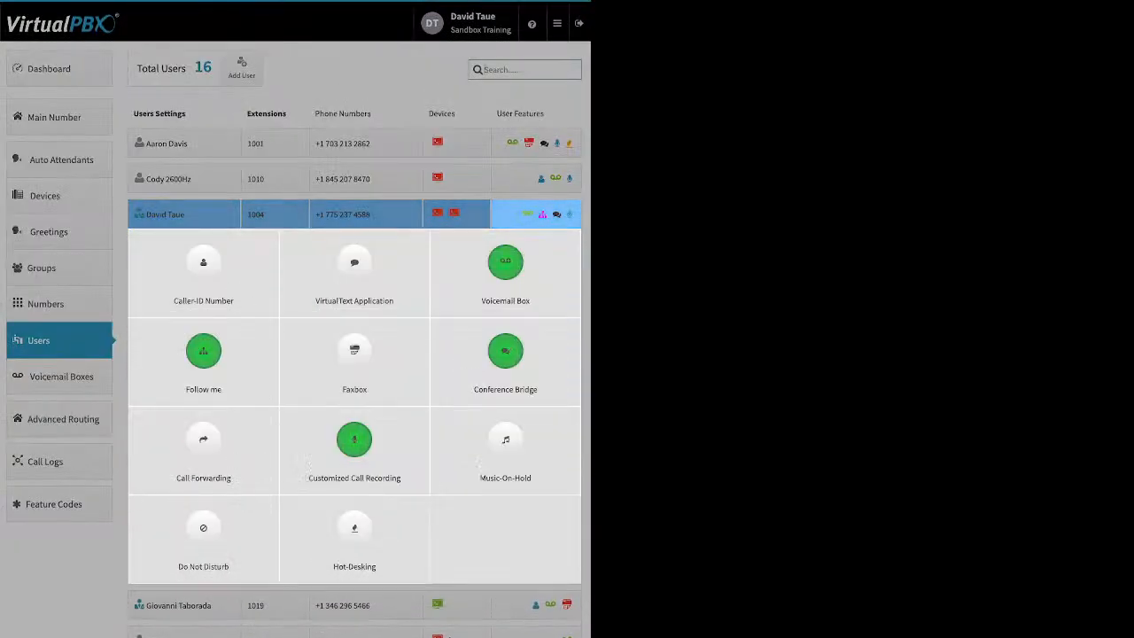
click(59, 69)
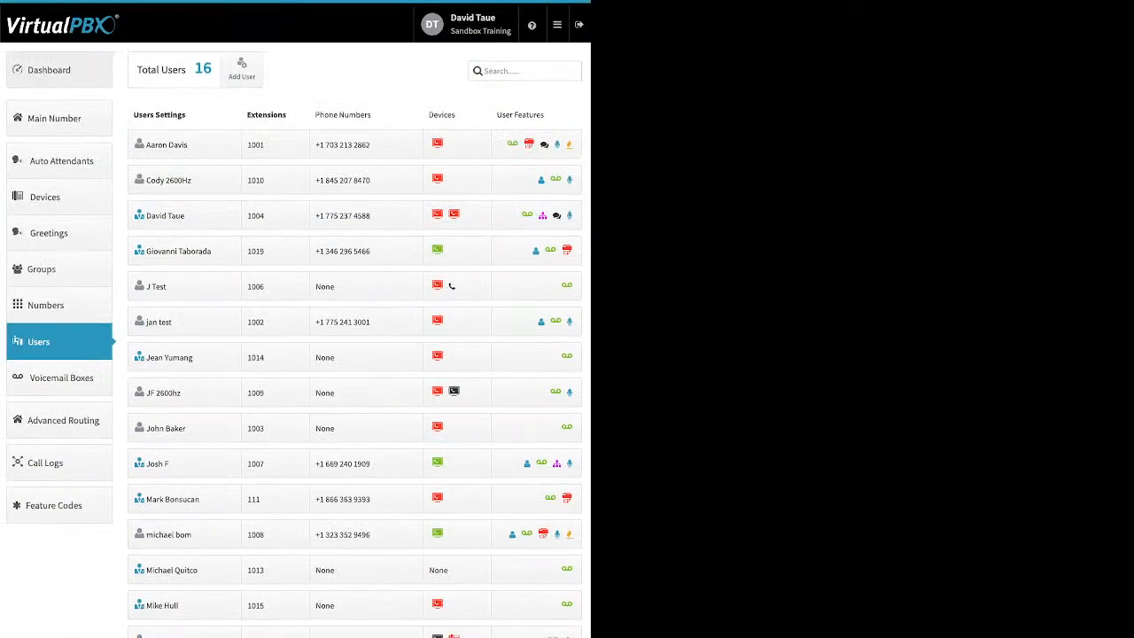
click(58, 69)
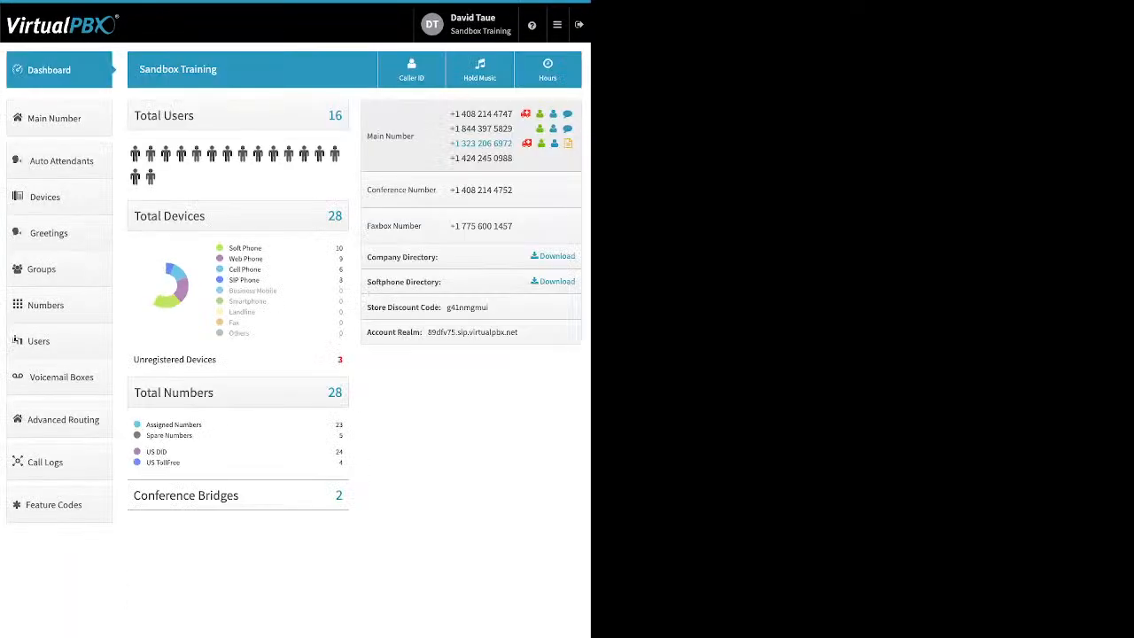
- View the company caller ID settings (TestCnamDynamic), then return to the Users list
click(411, 70)
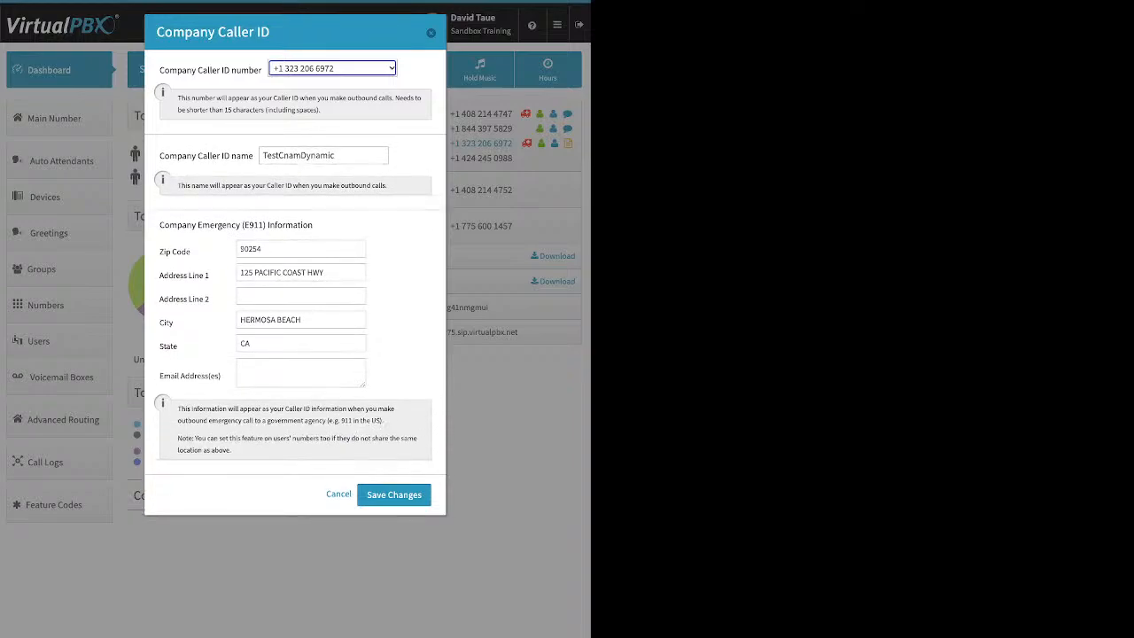
click(430, 32)
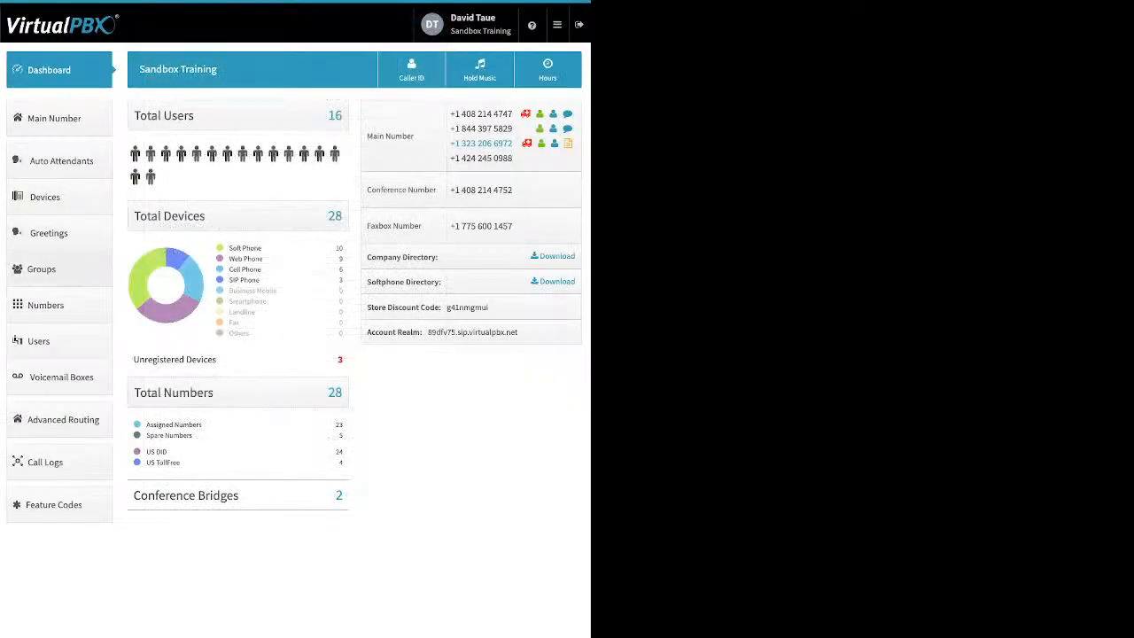
click(53, 341)
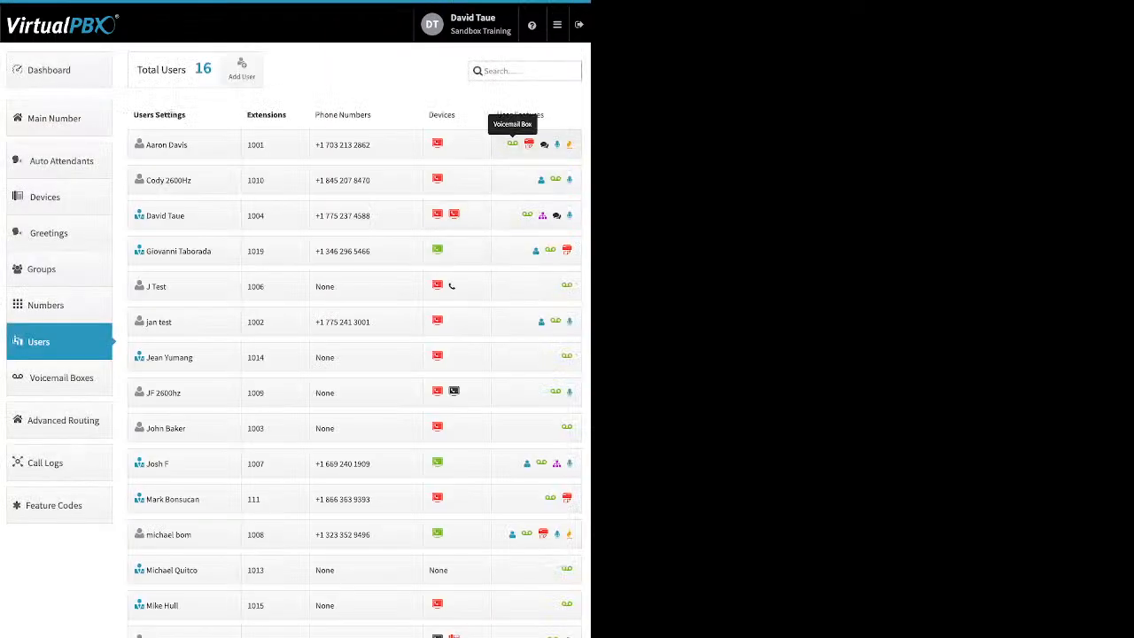
click(512, 144)
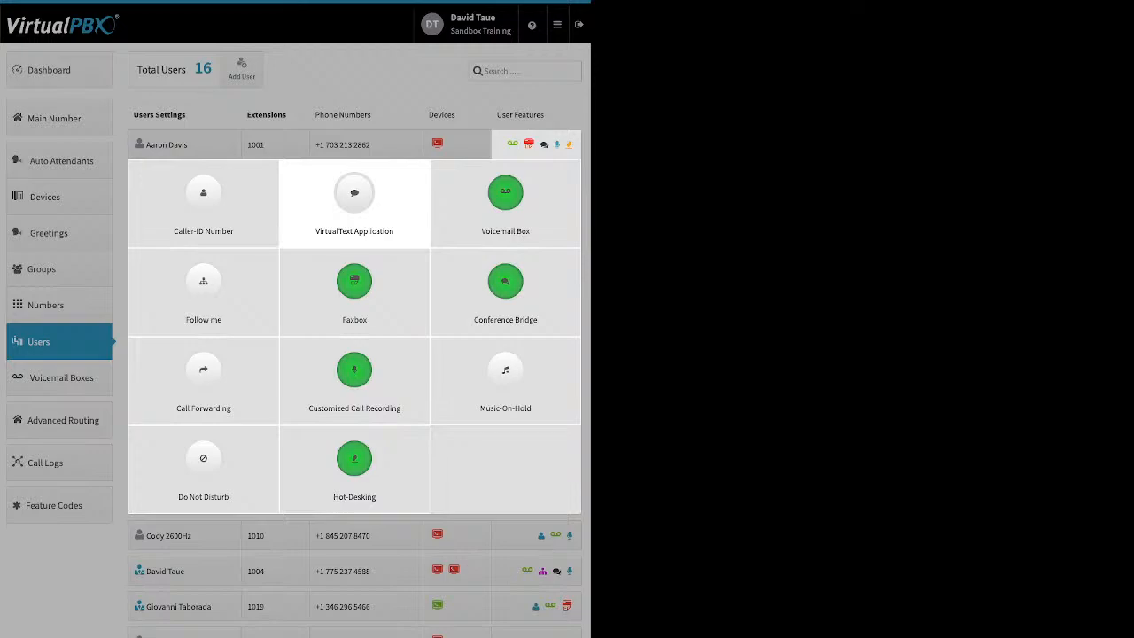
click(354, 204)
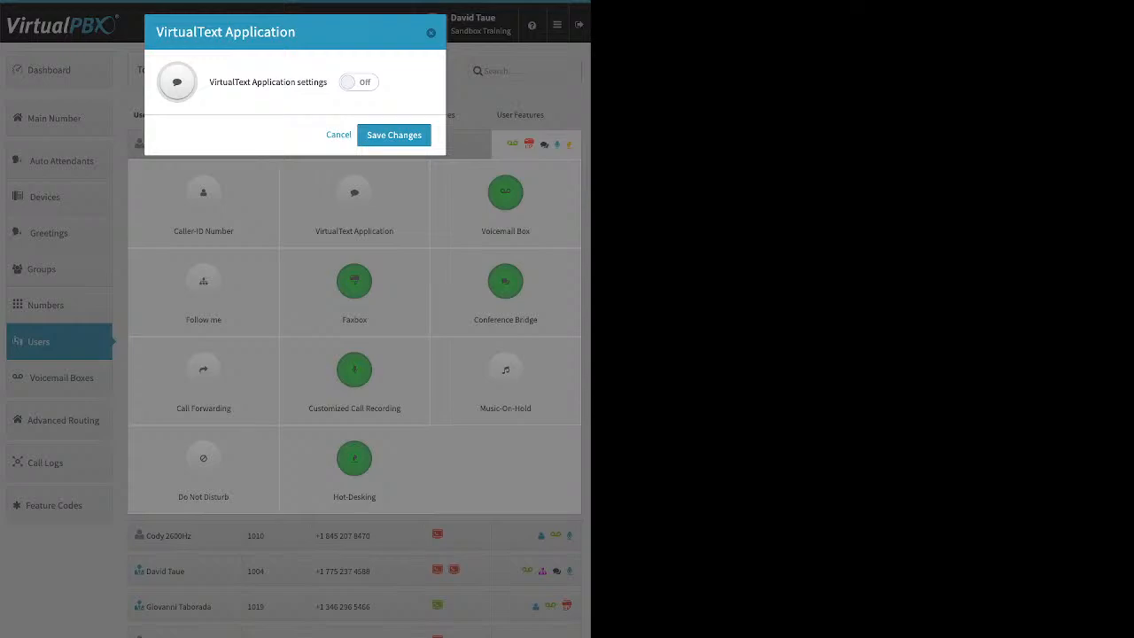
click(359, 83)
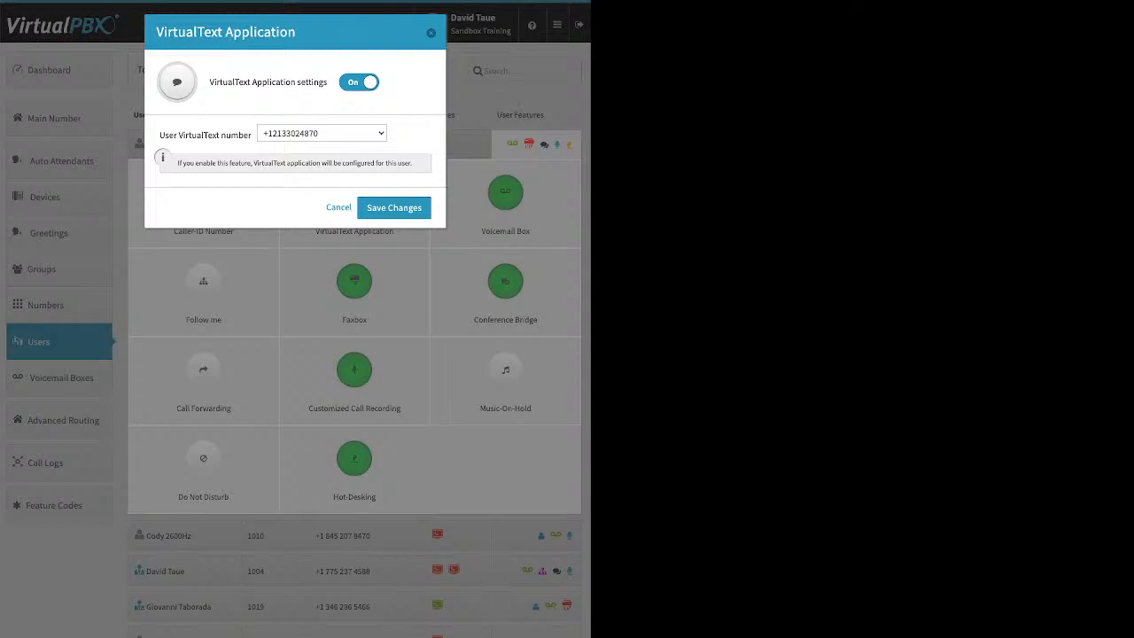
key(Escape)
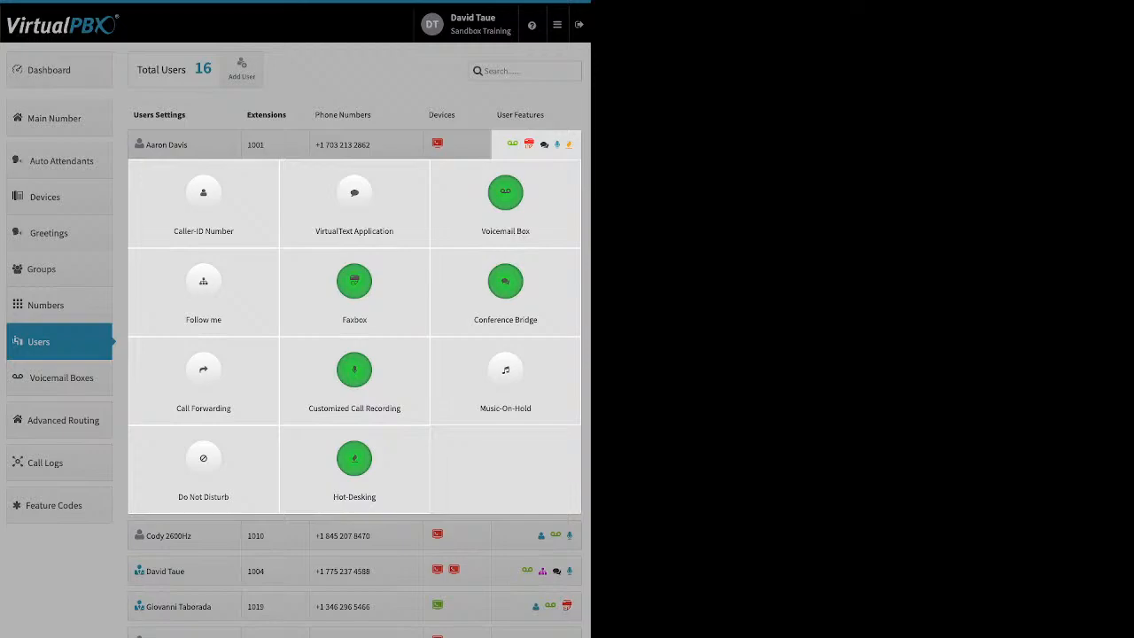
key(Escape)
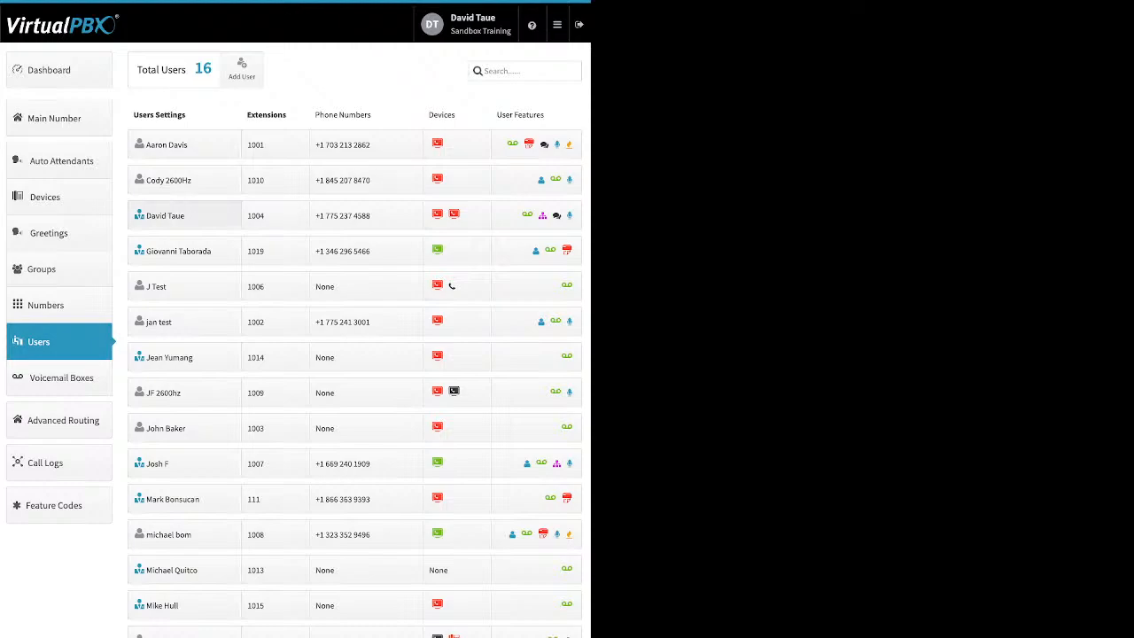
- Open extension 1004's profile settings, briefly peeking at its VirtualText settings along the way
click(165, 215)
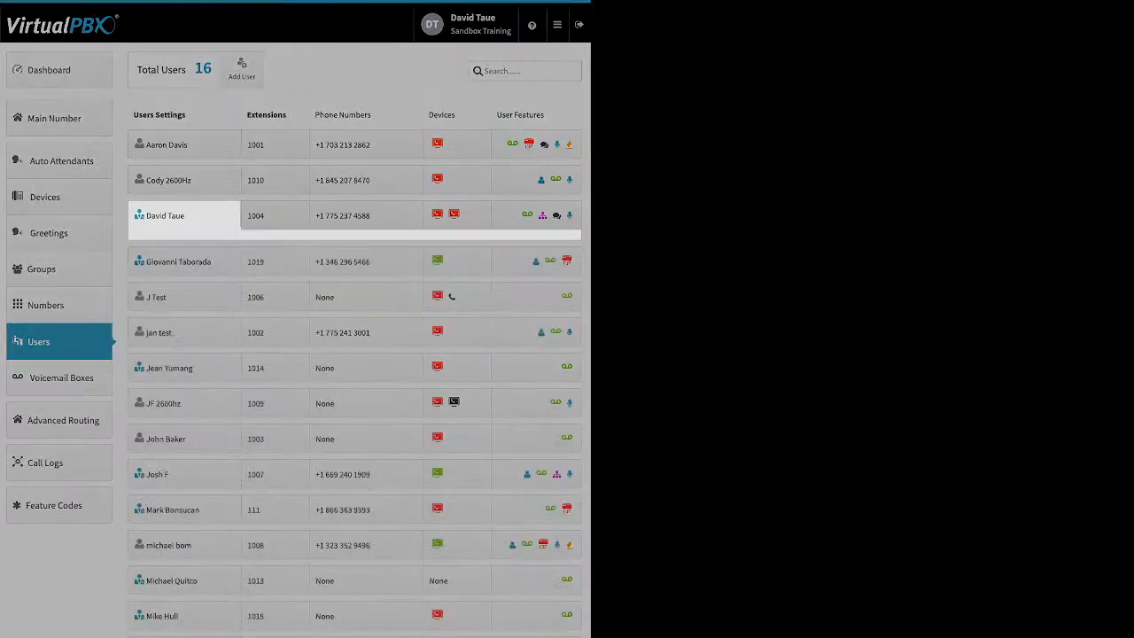
click(527, 215)
click(527, 215)
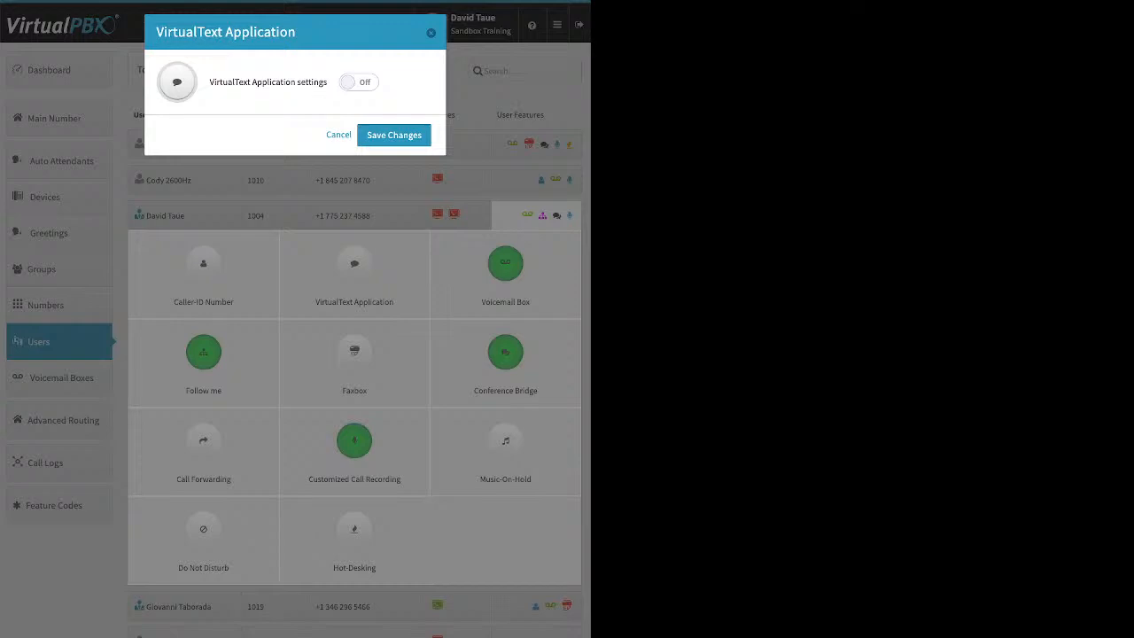
key(Escape)
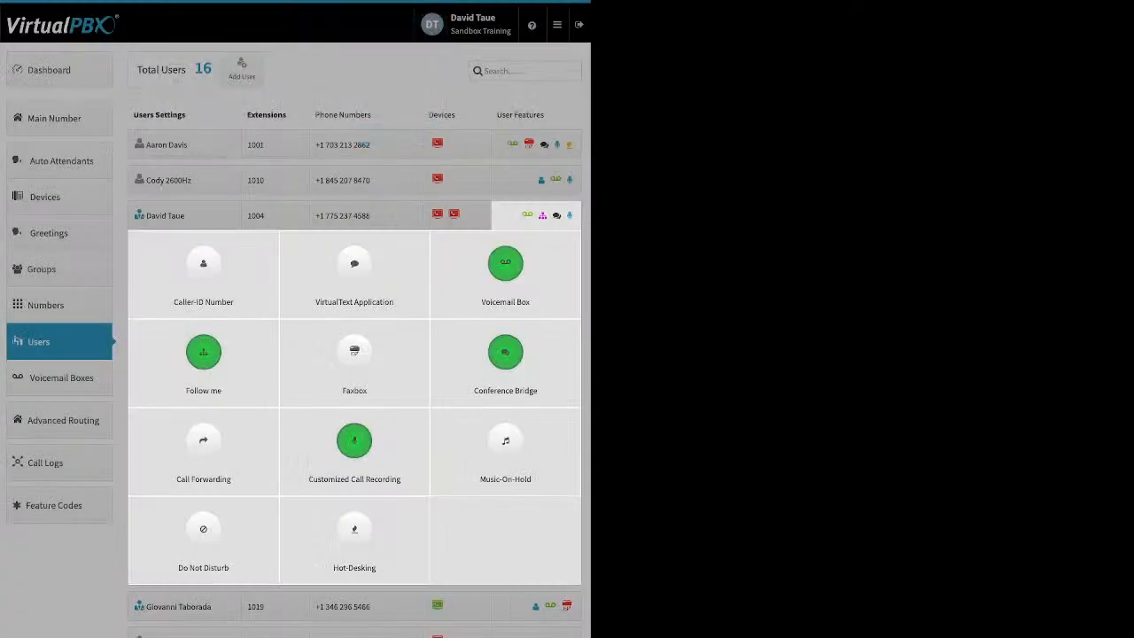
click(185, 218)
click(184, 218)
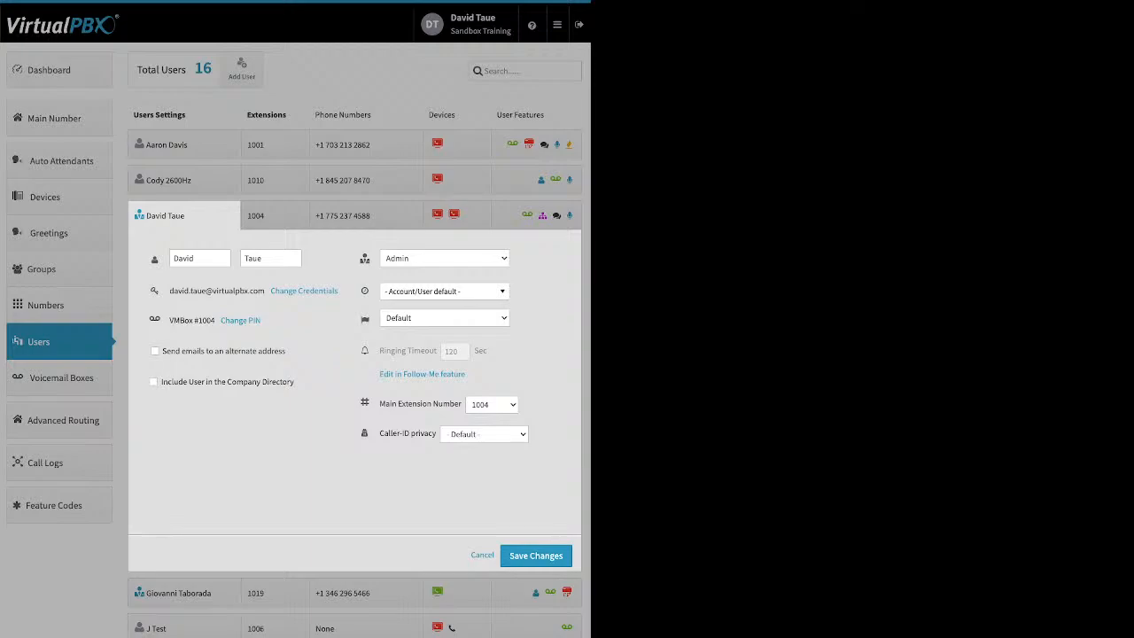
- Collapse extension 1004's profile panel back to the plain list of users
click(185, 216)
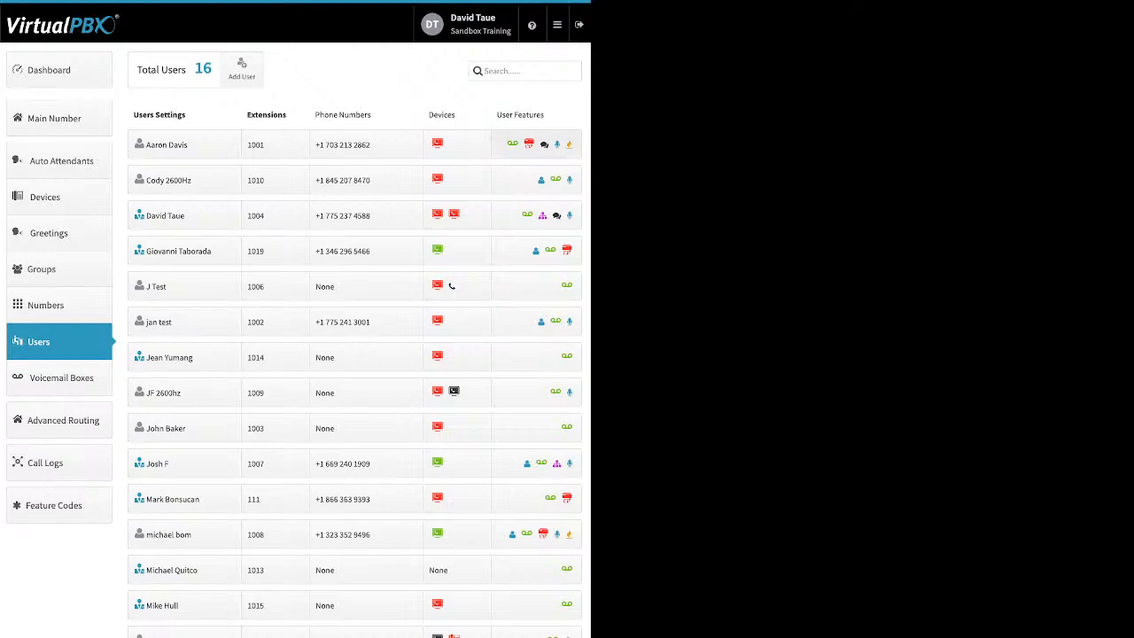
- Open extension 1004's feature tiles and preview Voicemail to e-mail and delete-after-notification options without saving
click(536, 216)
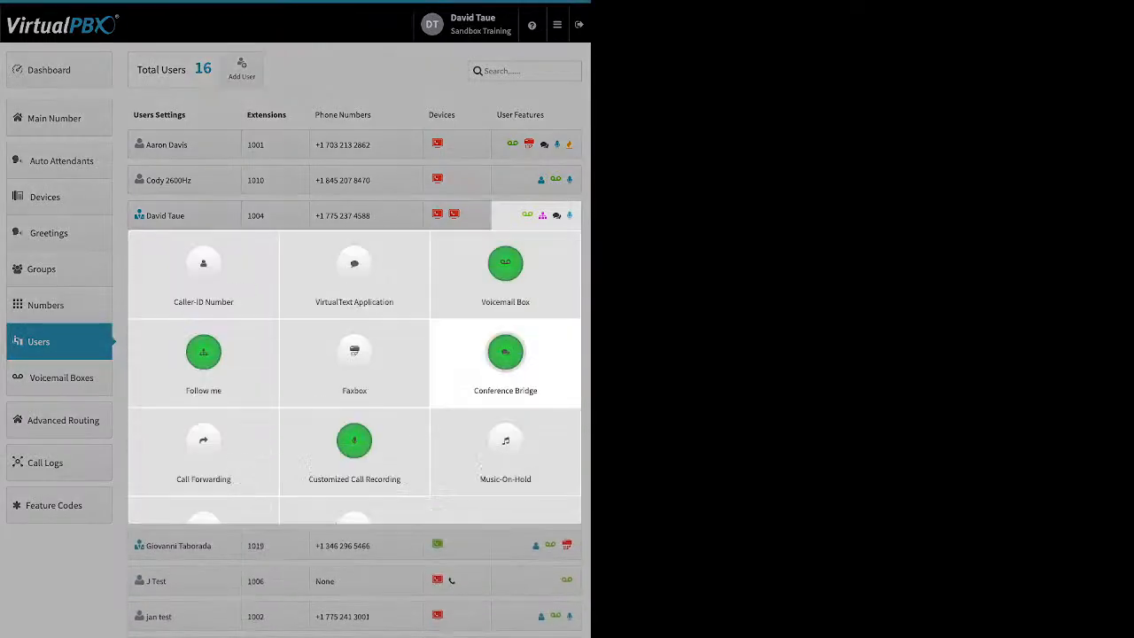
click(505, 264)
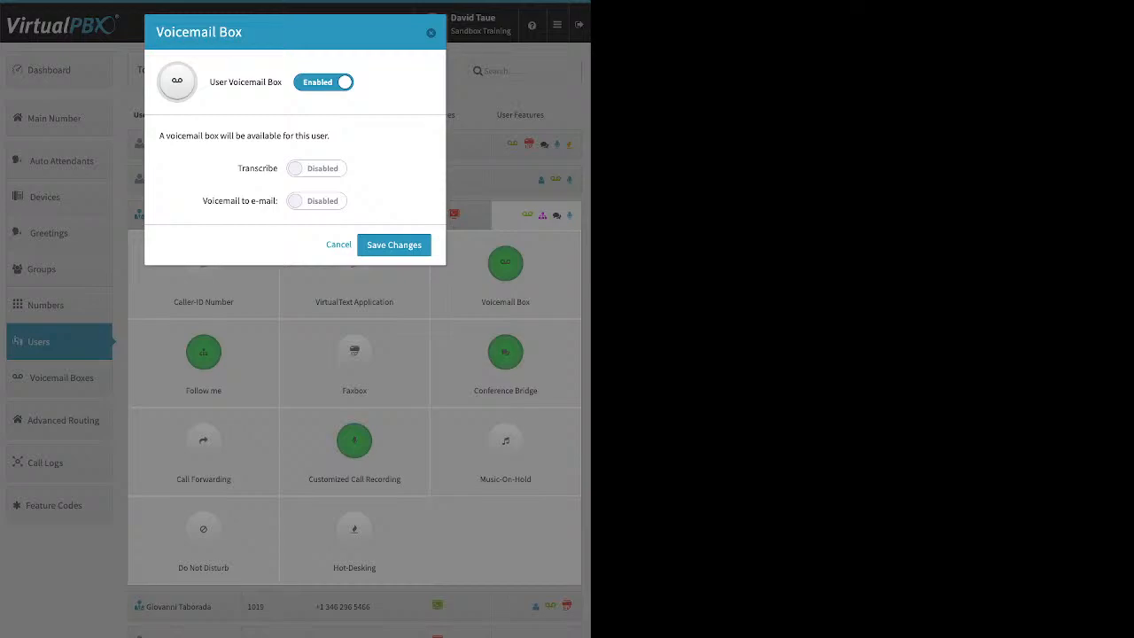
drag(280, 168, 237, 168)
click(257, 169)
drag(202, 200, 271, 200)
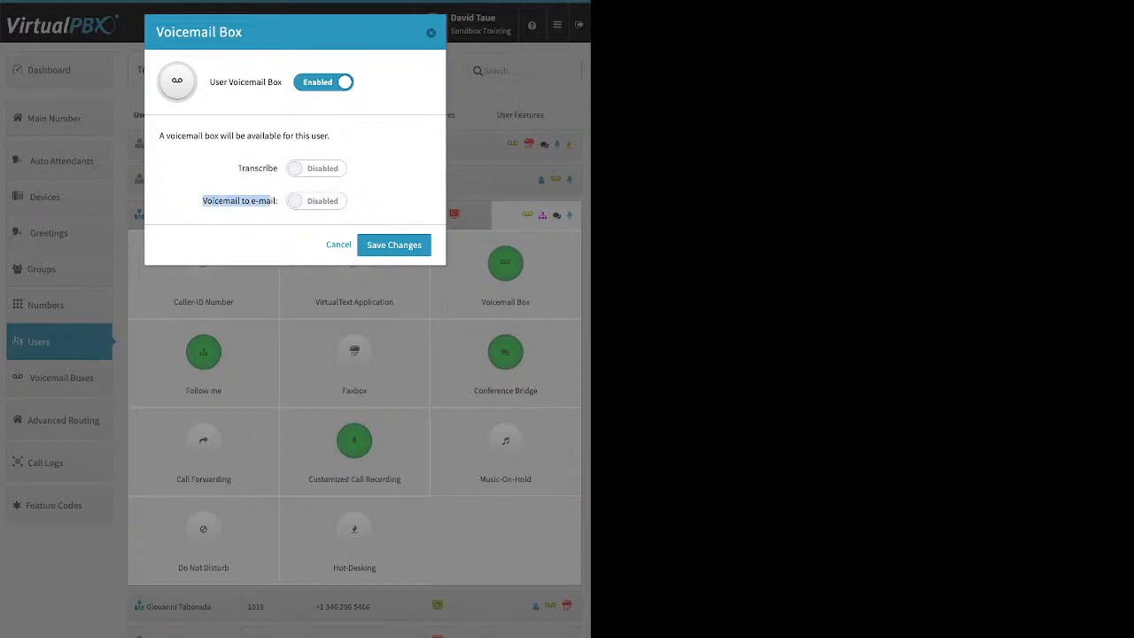
click(316, 201)
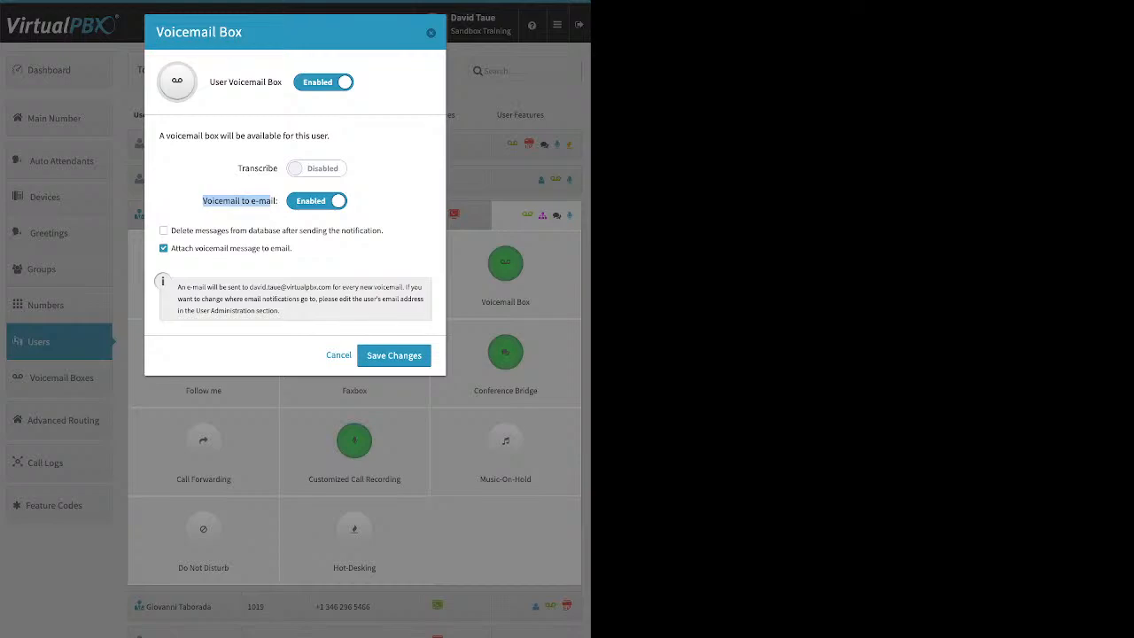
click(164, 230)
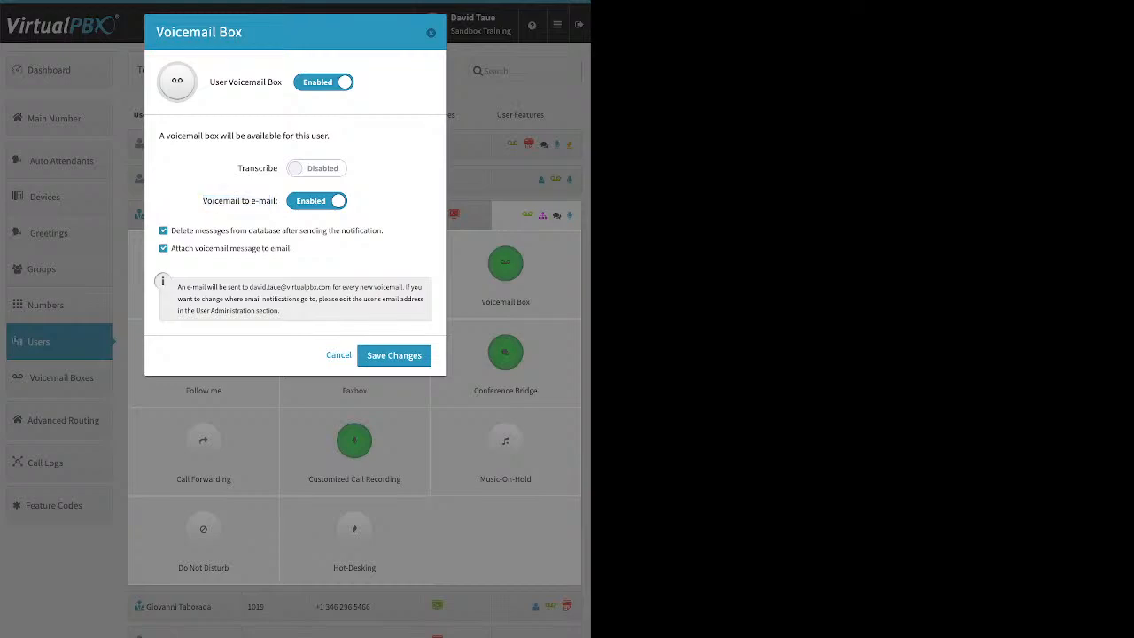
drag(382, 230, 195, 230)
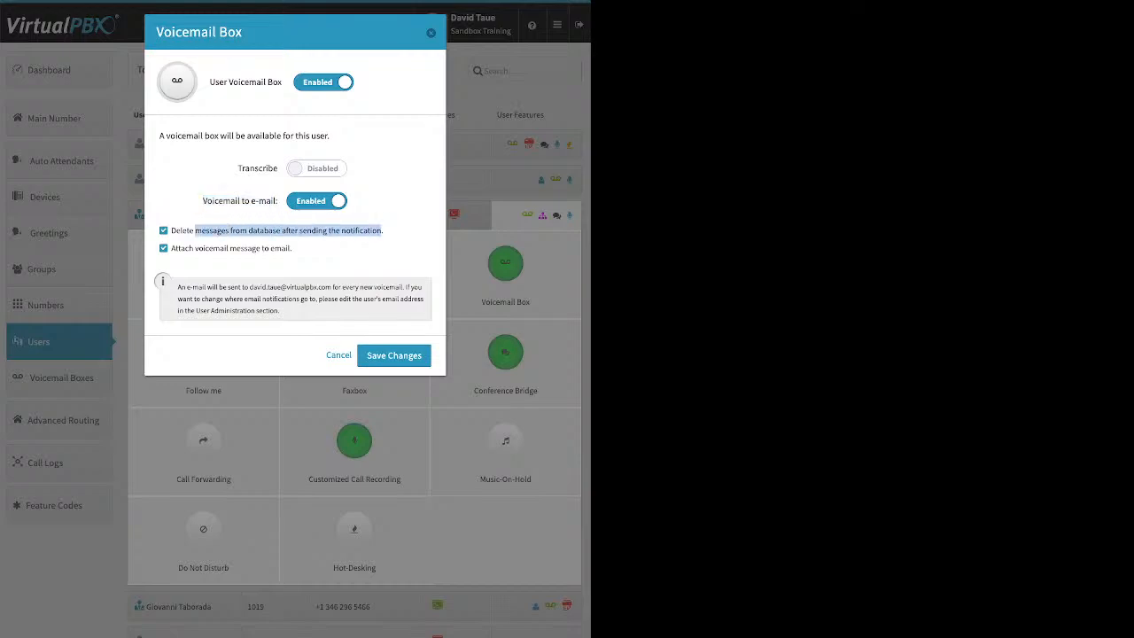
click(163, 231)
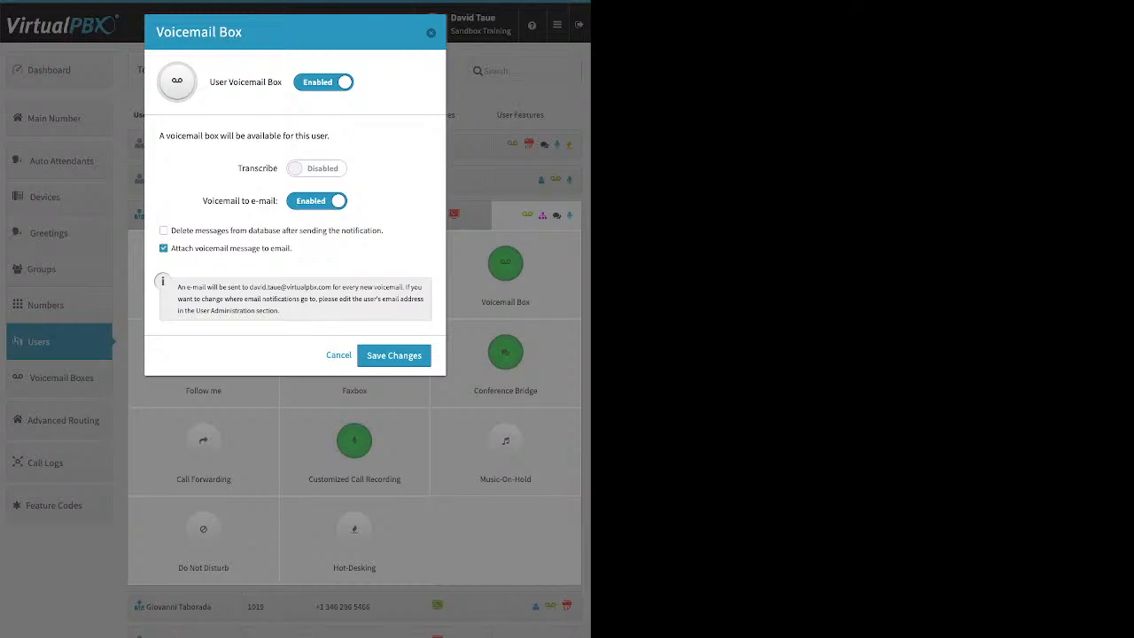
key(Escape)
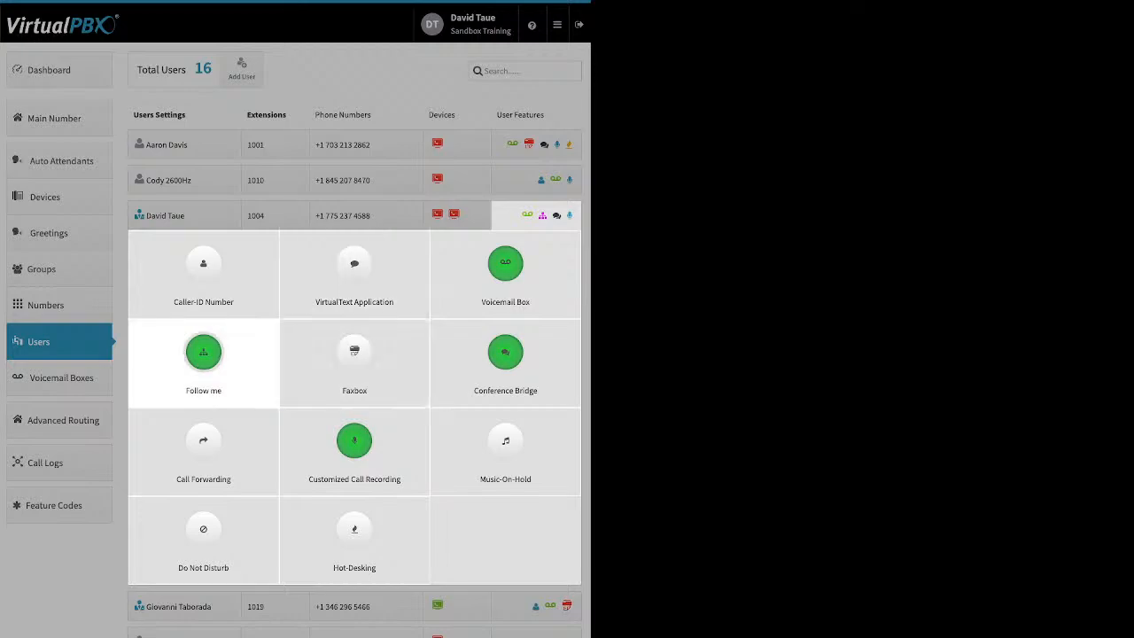
- Set Follow me to ring DTsandSP for 0–60 s, then dtwebphone for 60–120 s, and save
click(203, 351)
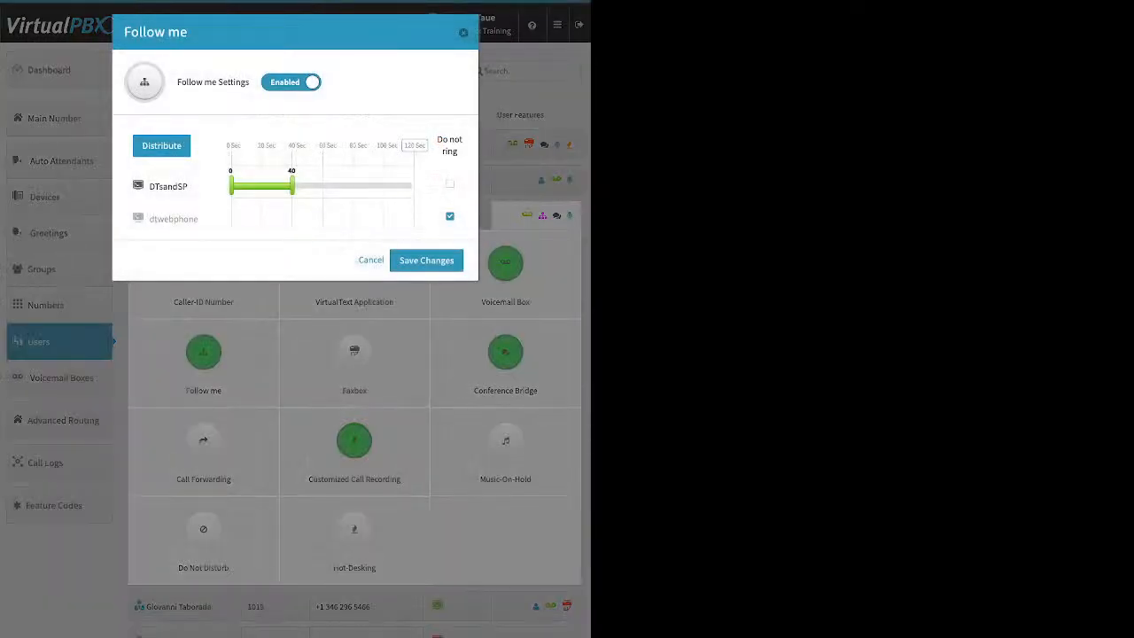
click(450, 216)
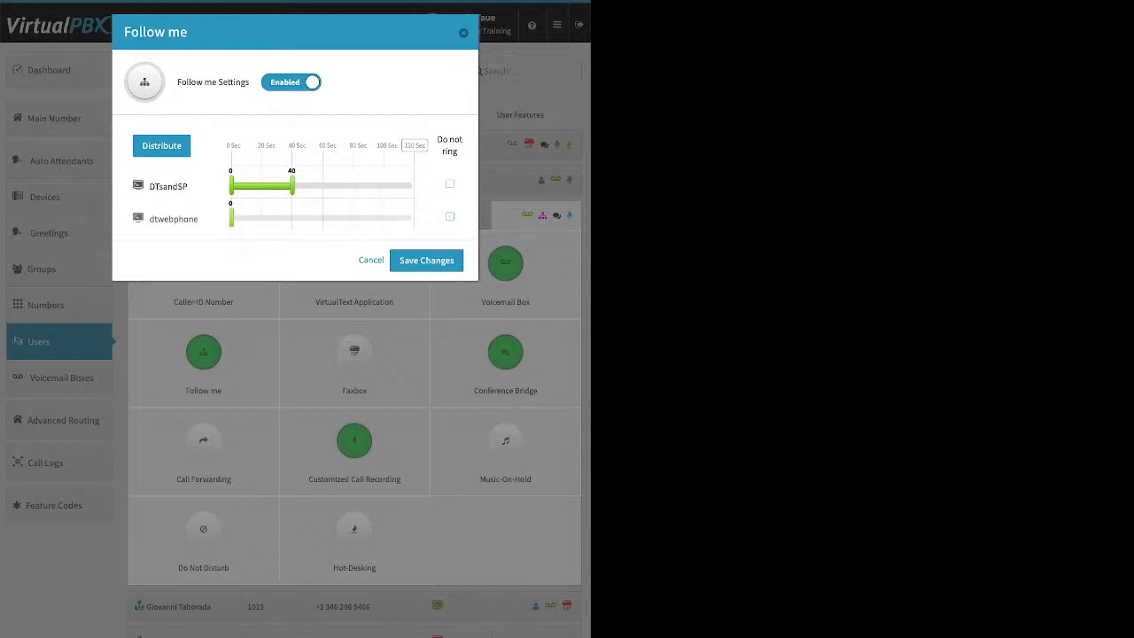
drag(230, 219, 303, 219)
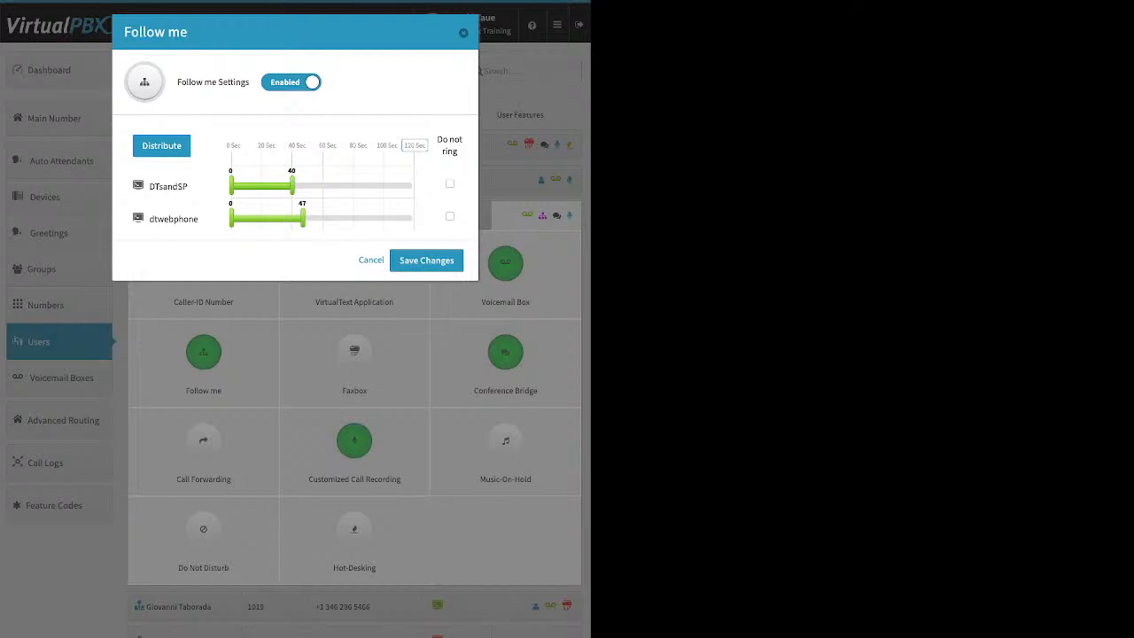
click(415, 145)
click(162, 146)
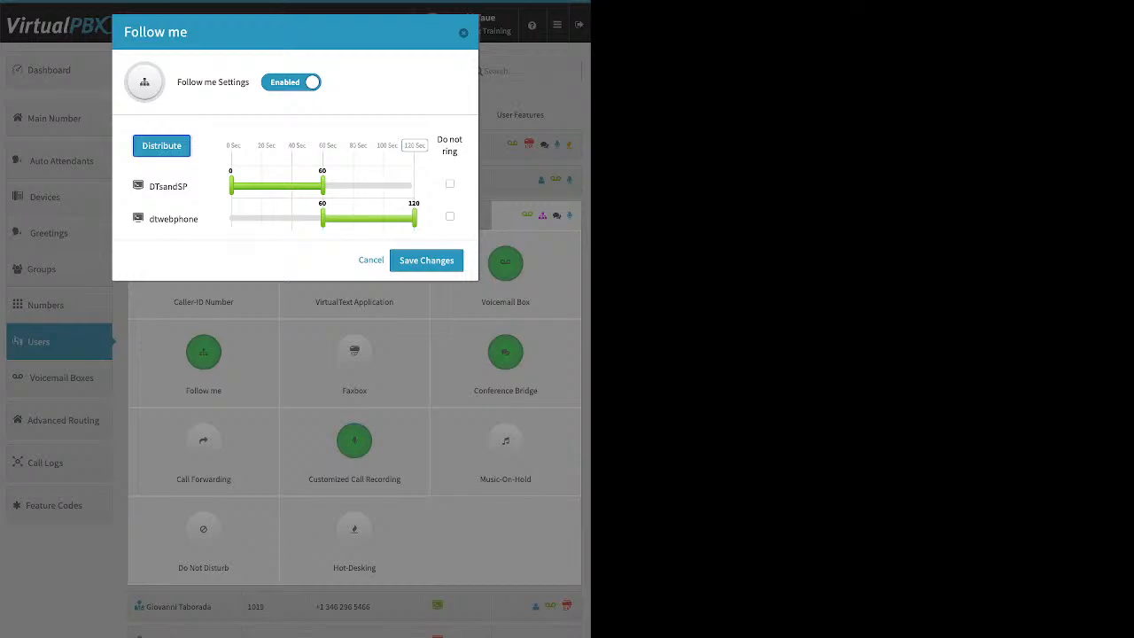
drag(173, 219, 221, 164)
click(161, 146)
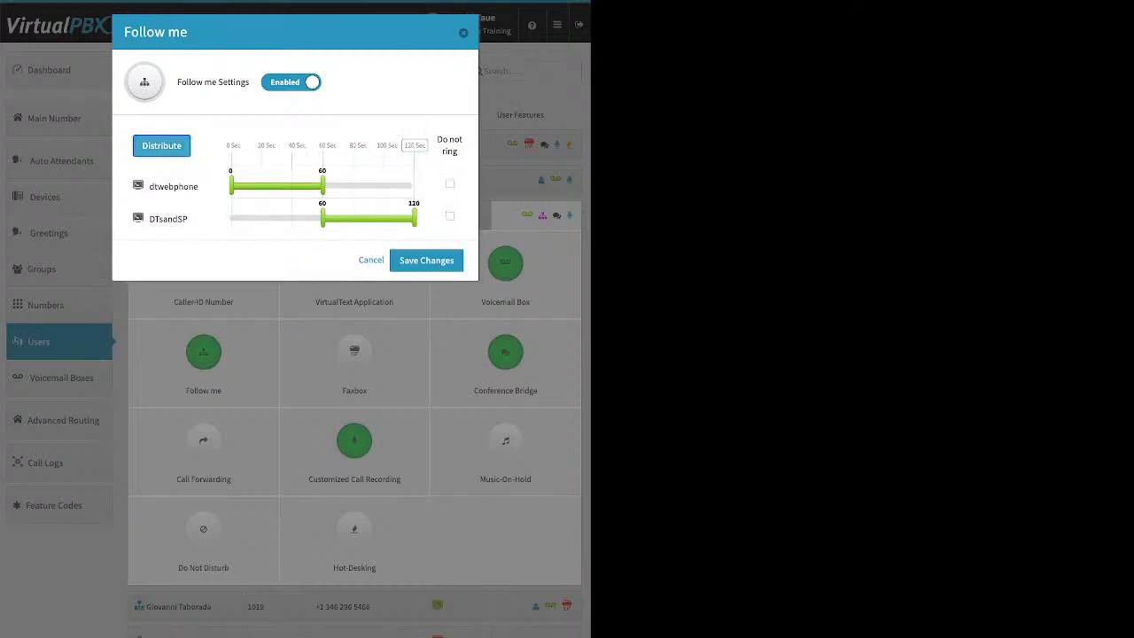
drag(168, 219, 203, 173)
click(426, 259)
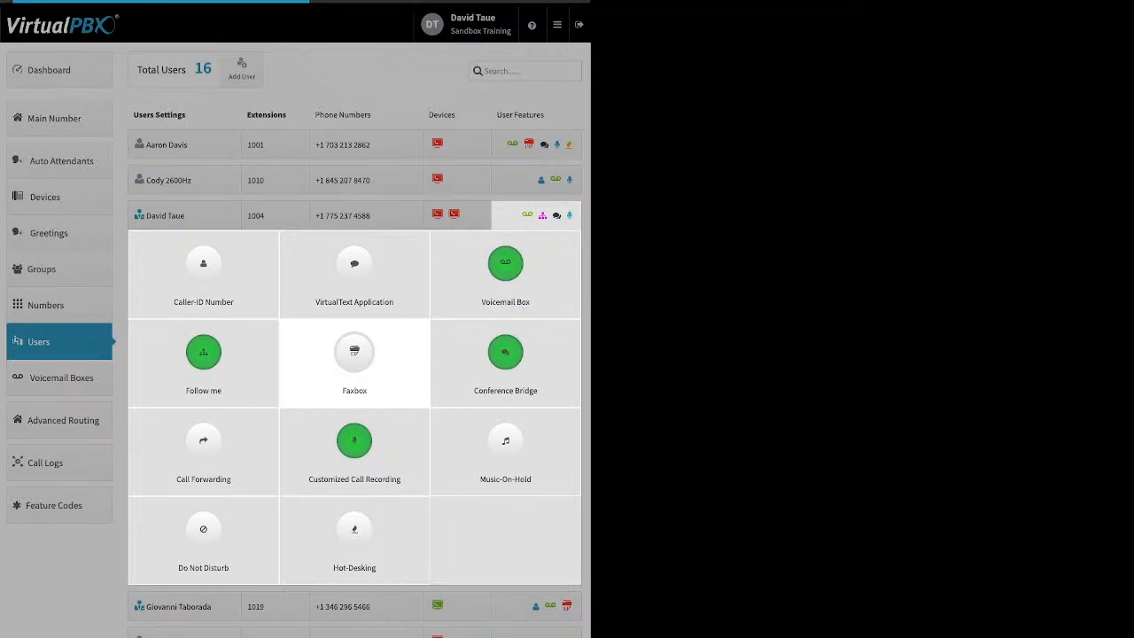
click(354, 354)
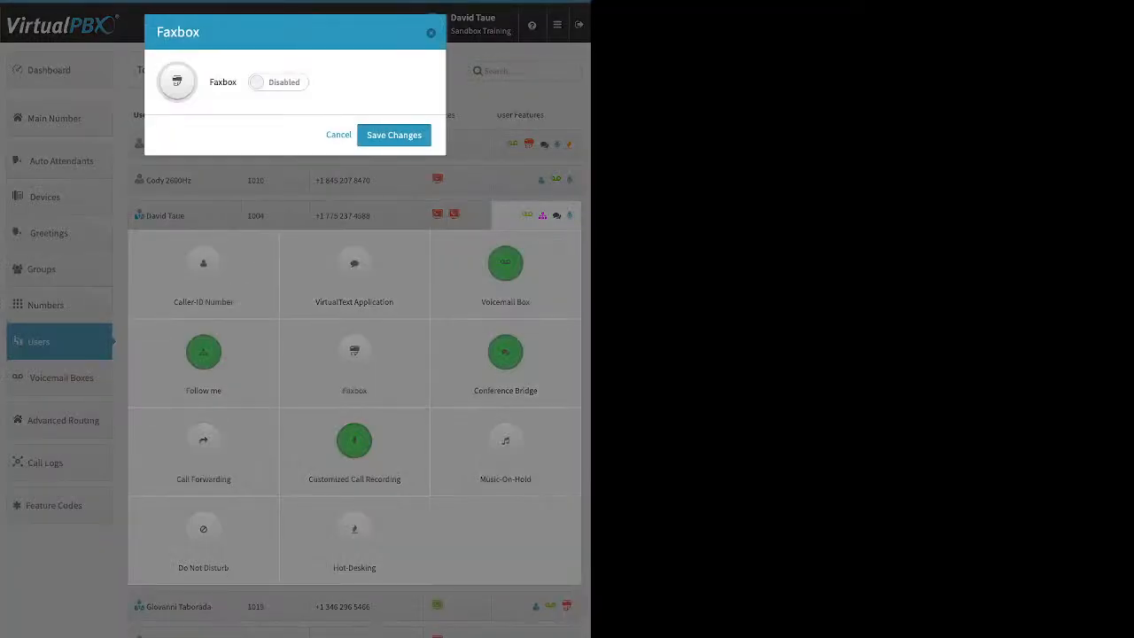
click(278, 82)
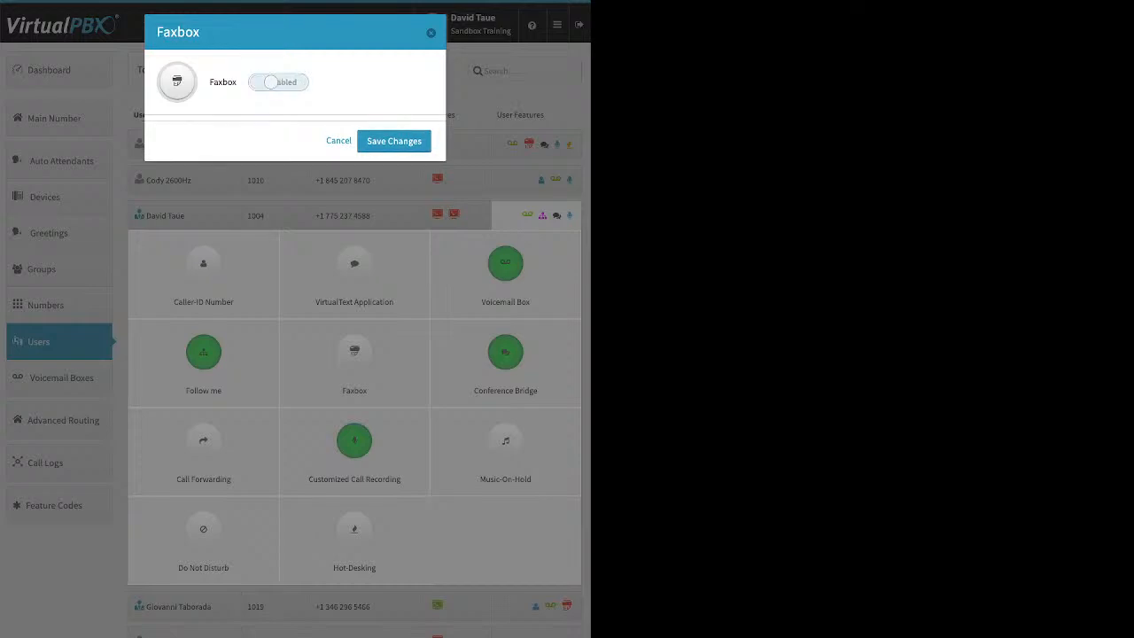
click(279, 169)
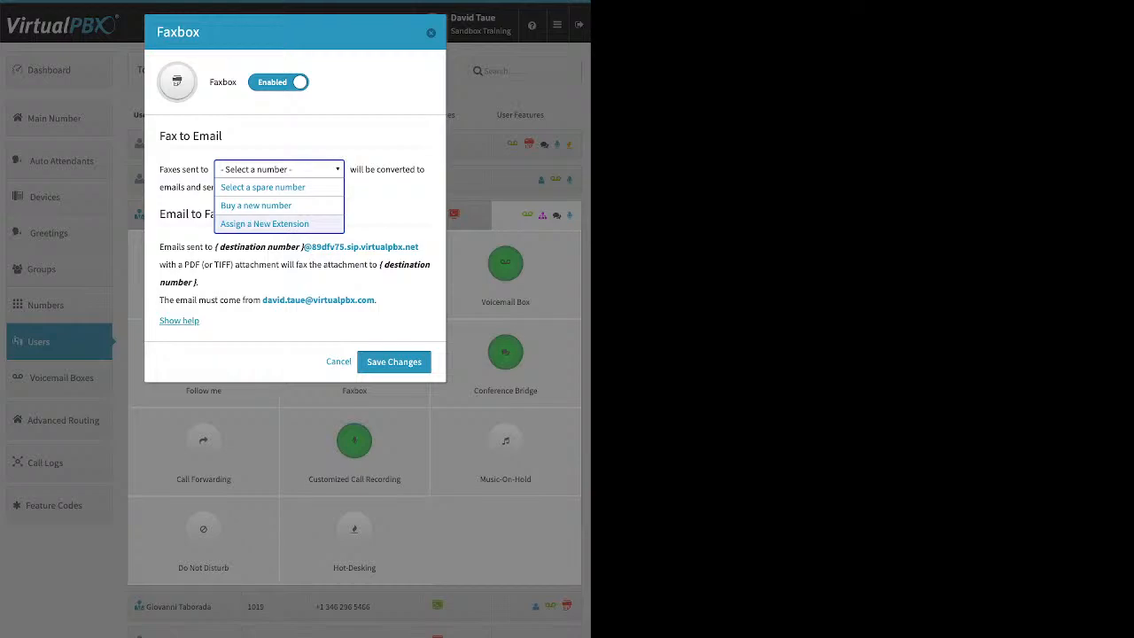
click(338, 362)
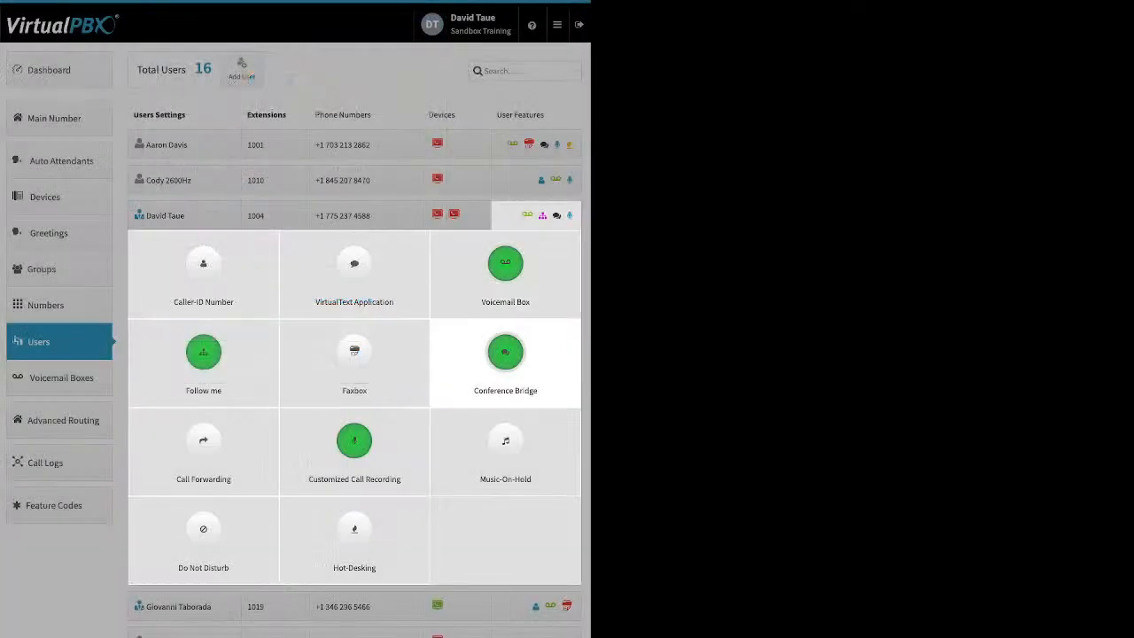
click(505, 358)
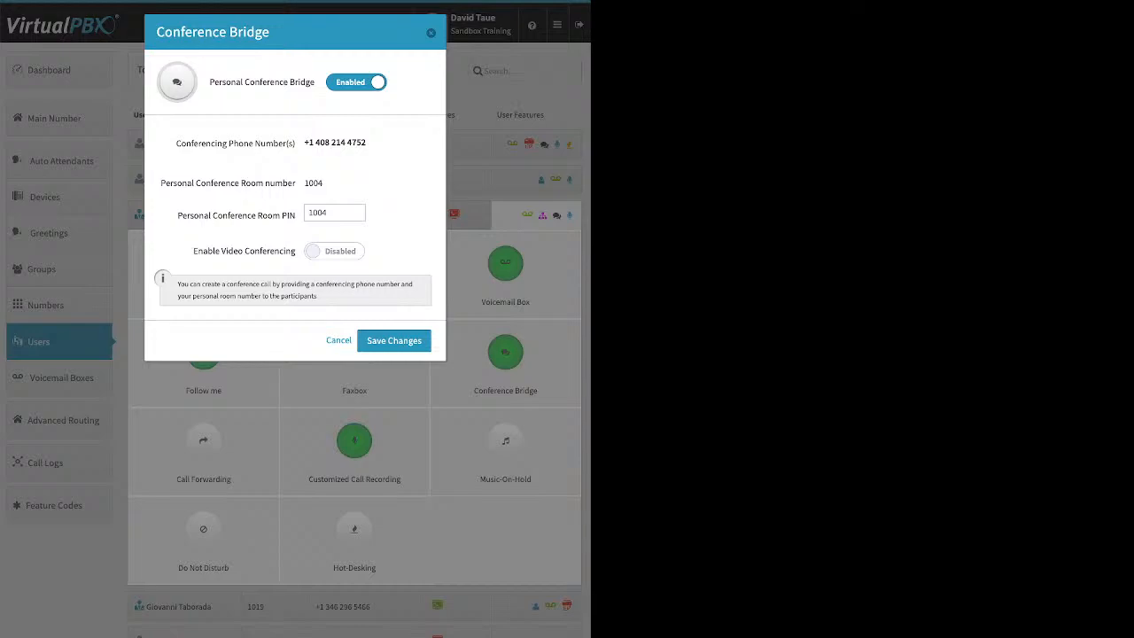
click(337, 212)
key(ctrl+a)
click(338, 340)
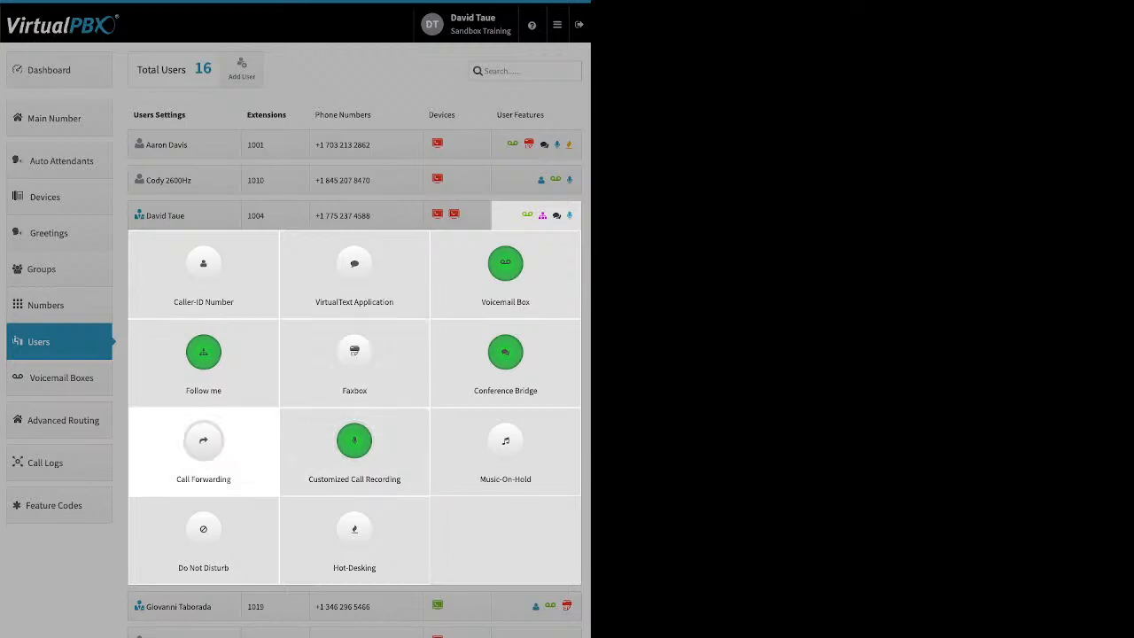
click(203, 443)
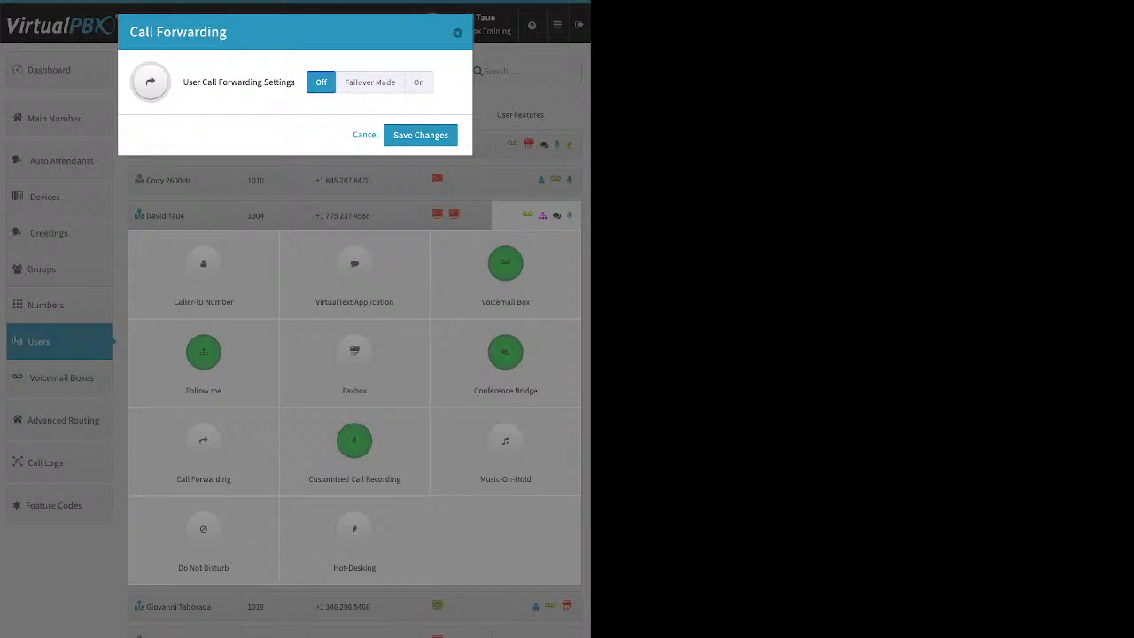
click(370, 83)
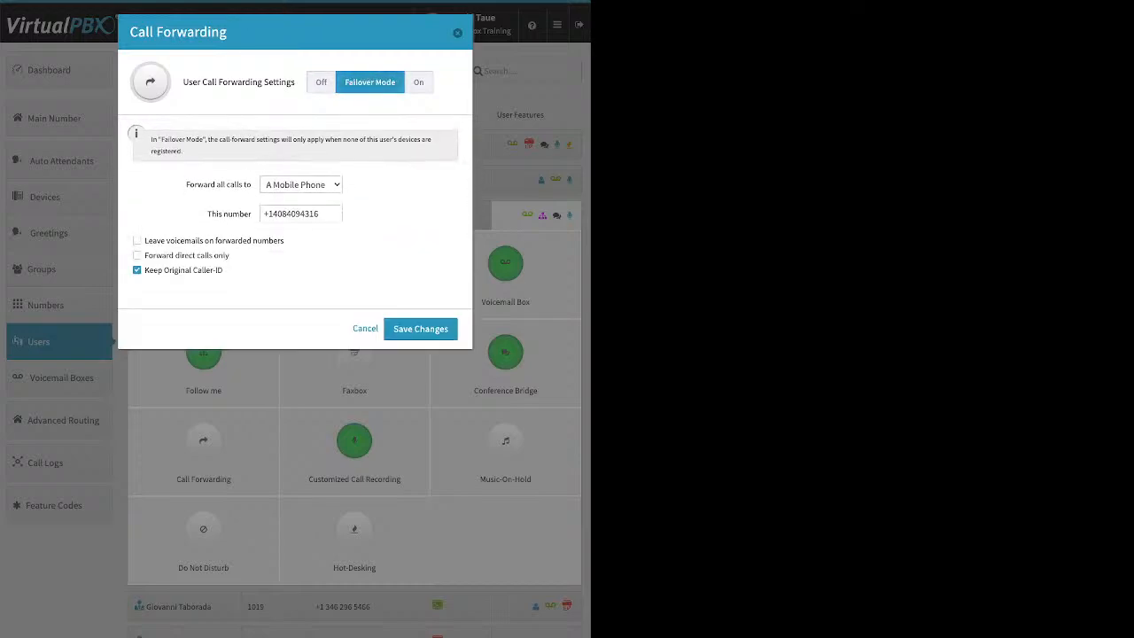
click(302, 184)
click(301, 184)
key(Escape)
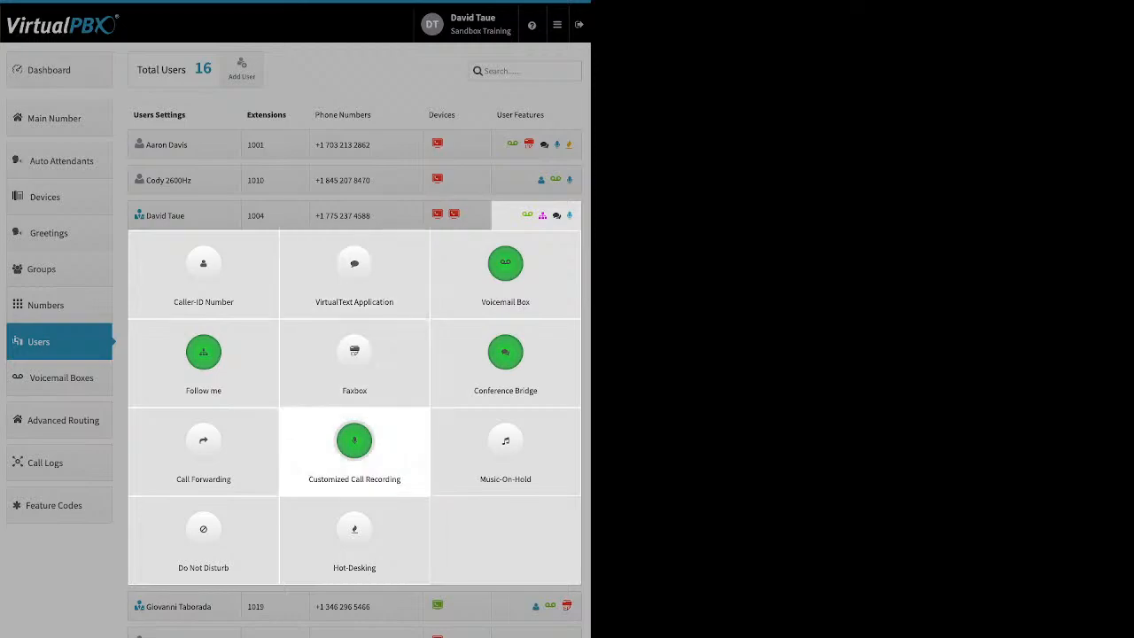
- Reset inbound external, inbound internal and outbound external call recording to the account default
click(354, 441)
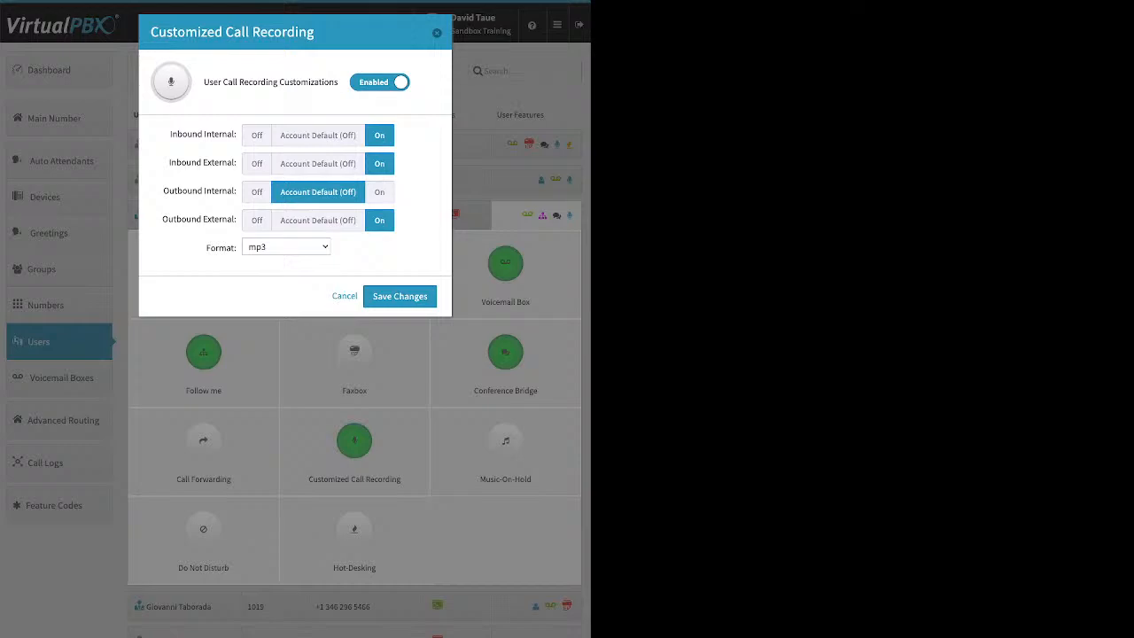
click(317, 163)
click(318, 136)
click(318, 220)
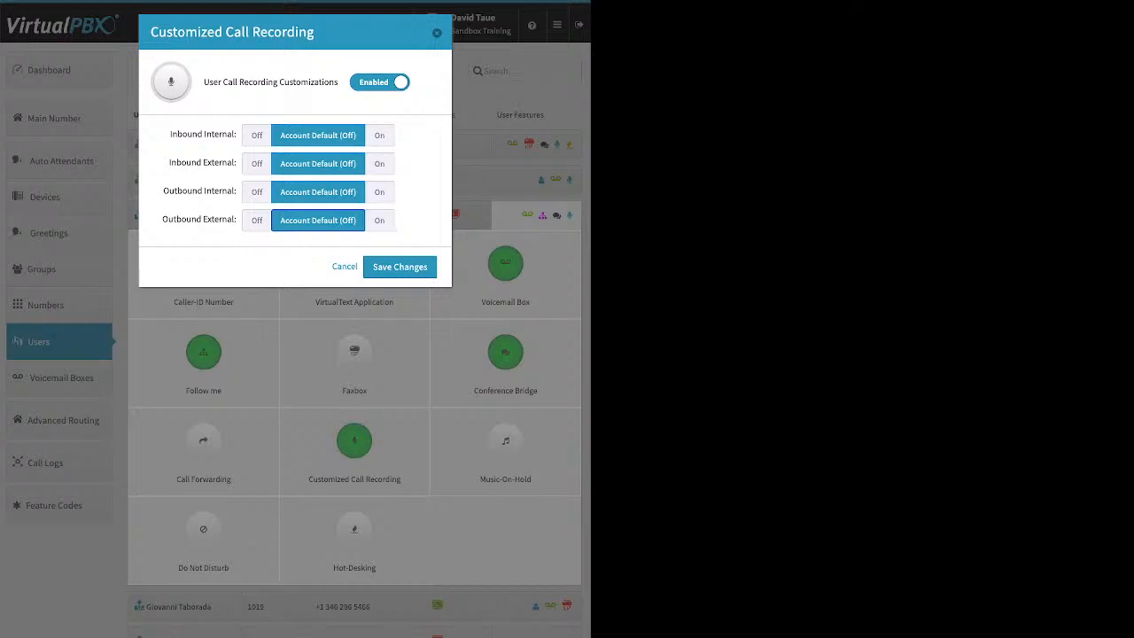
- Turn recording On for inbound and outbound, internal and external calls, and save
click(379, 135)
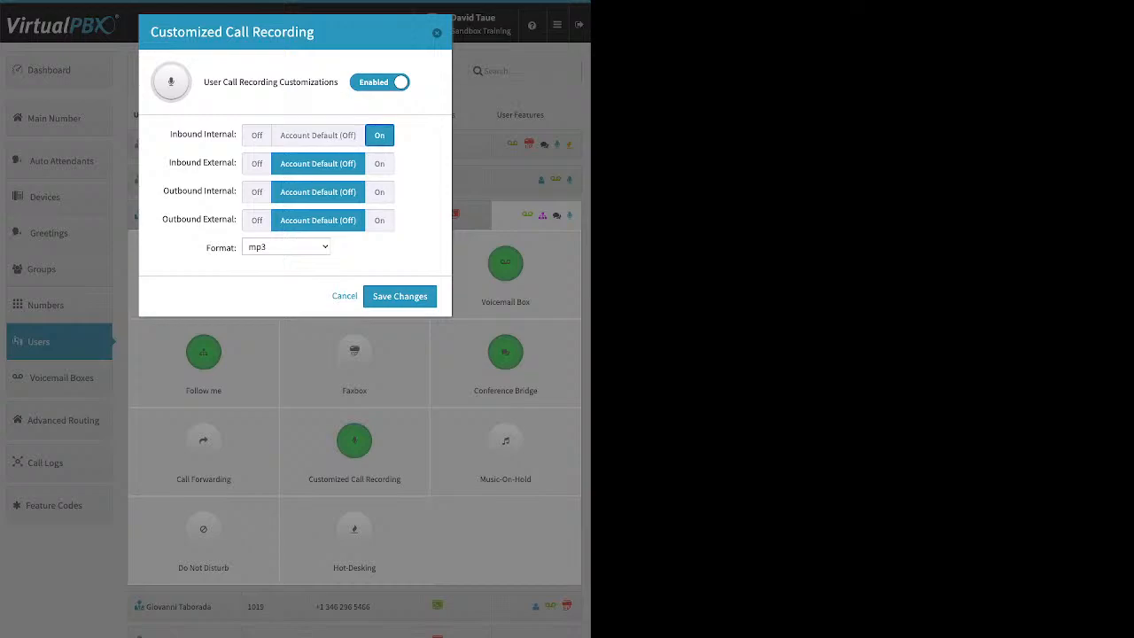
click(379, 164)
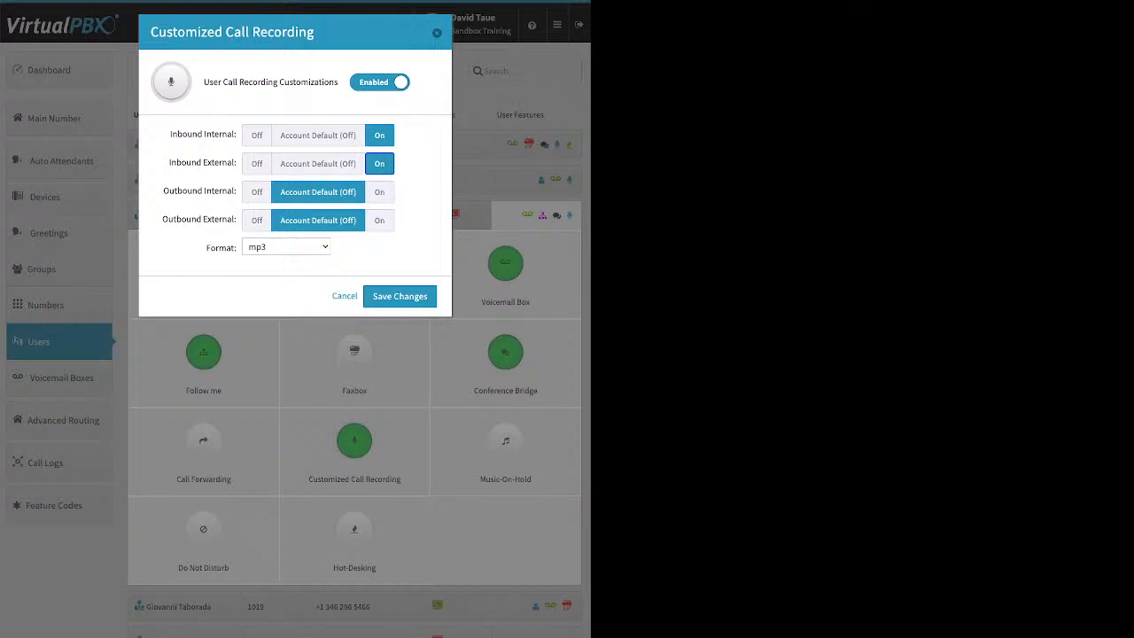
click(379, 193)
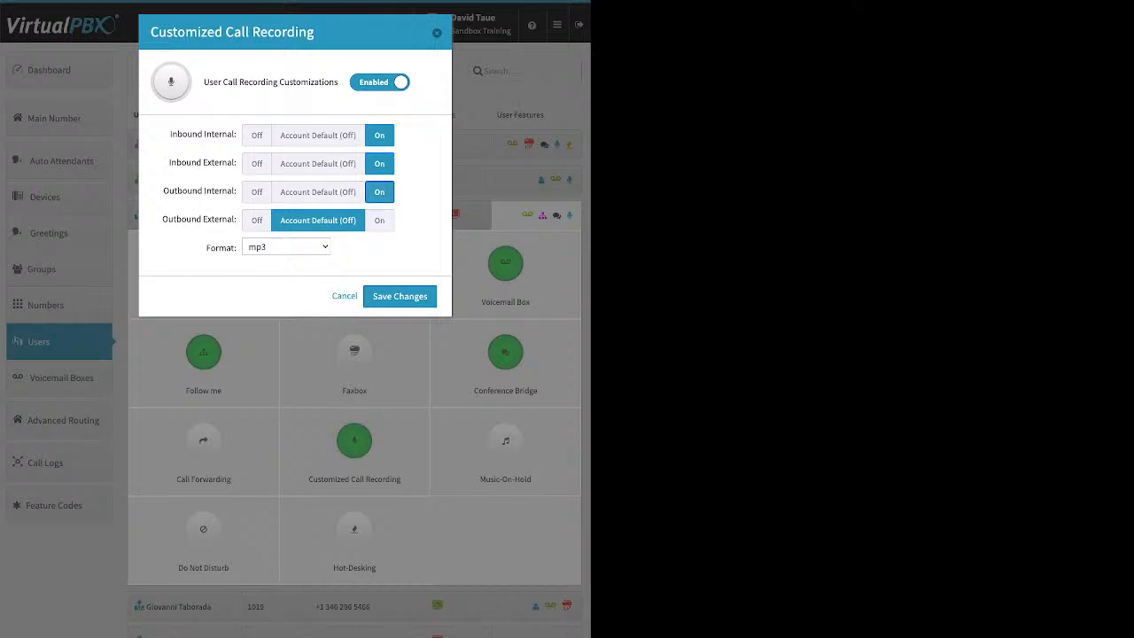
click(379, 220)
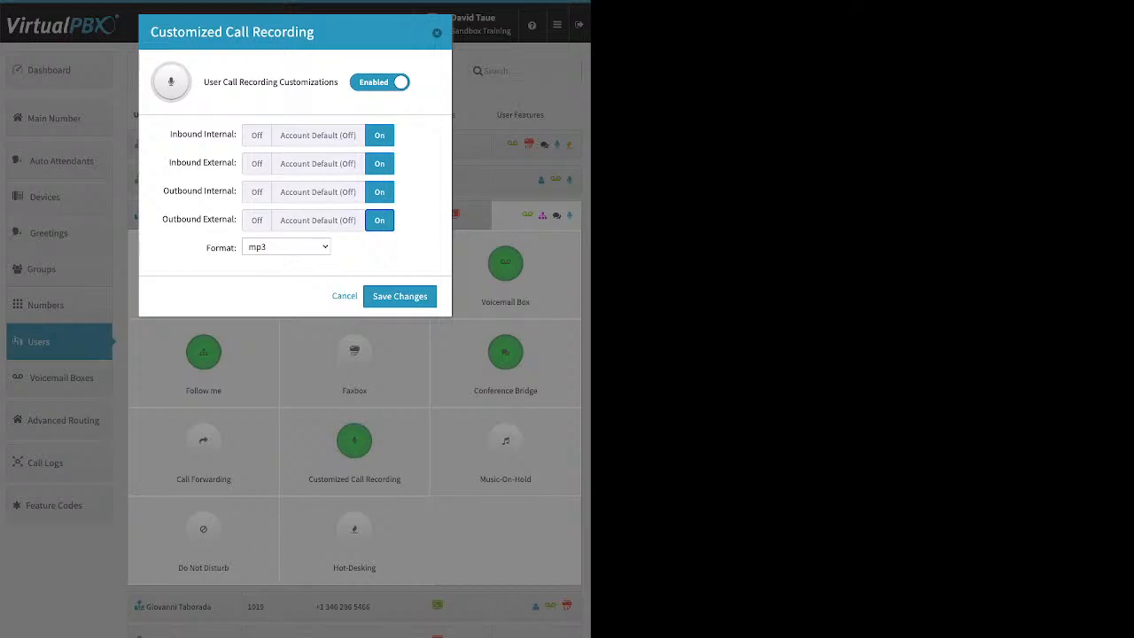
click(399, 297)
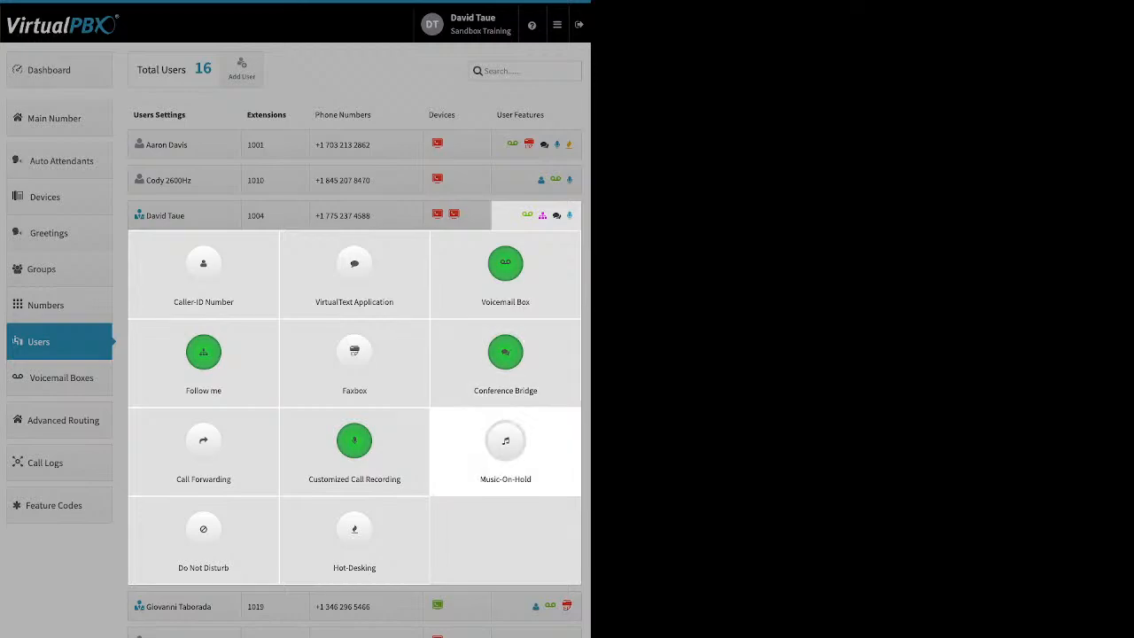
click(505, 447)
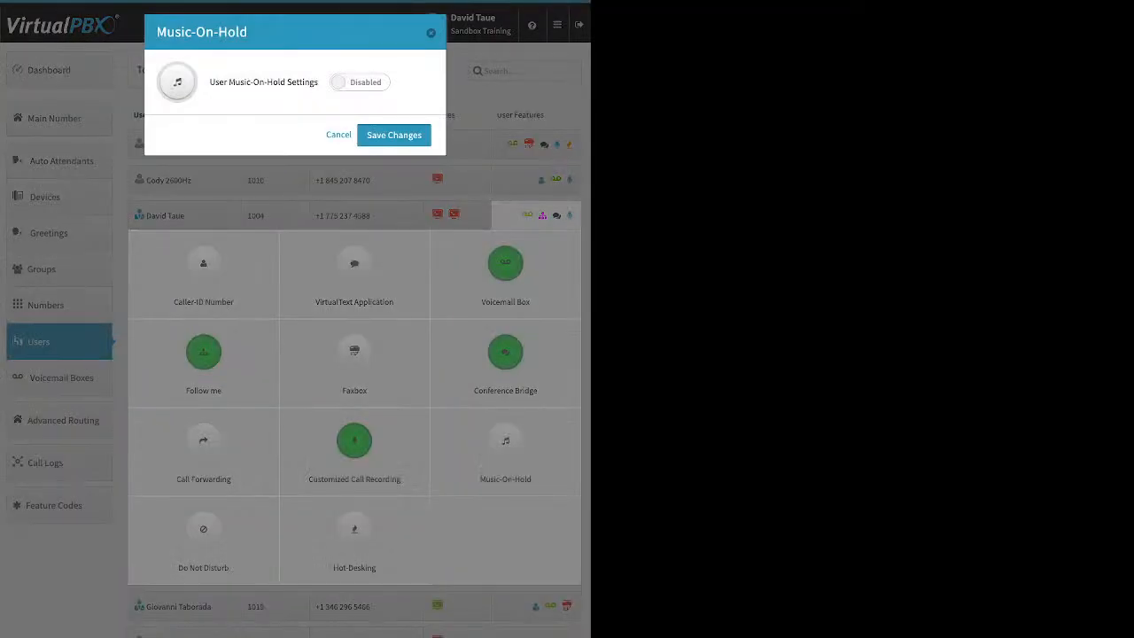
click(358, 82)
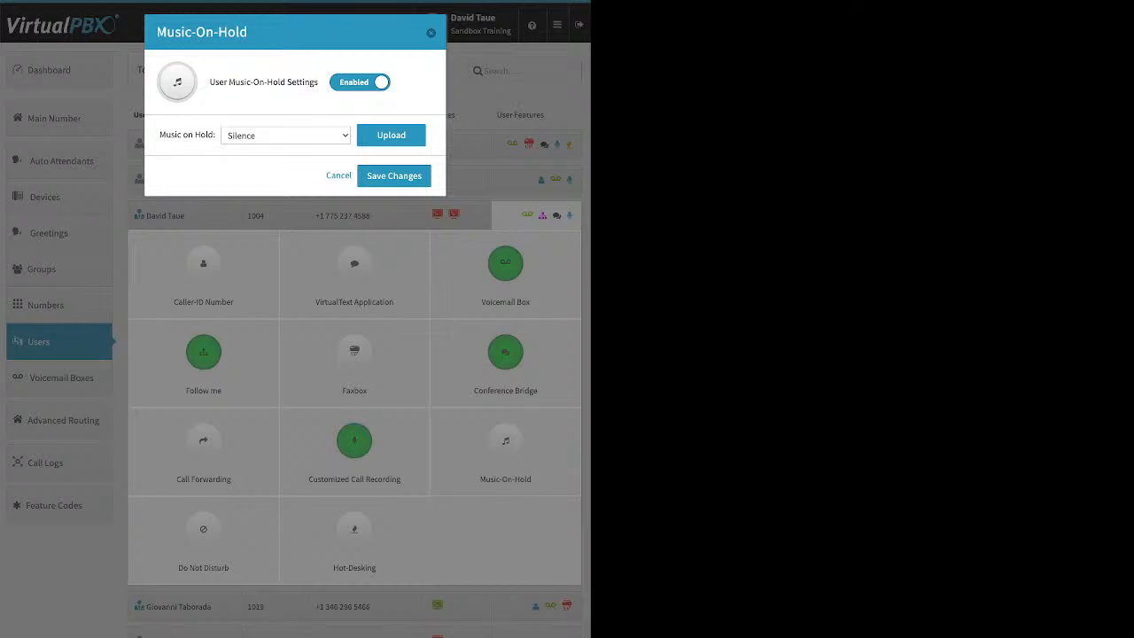
click(391, 135)
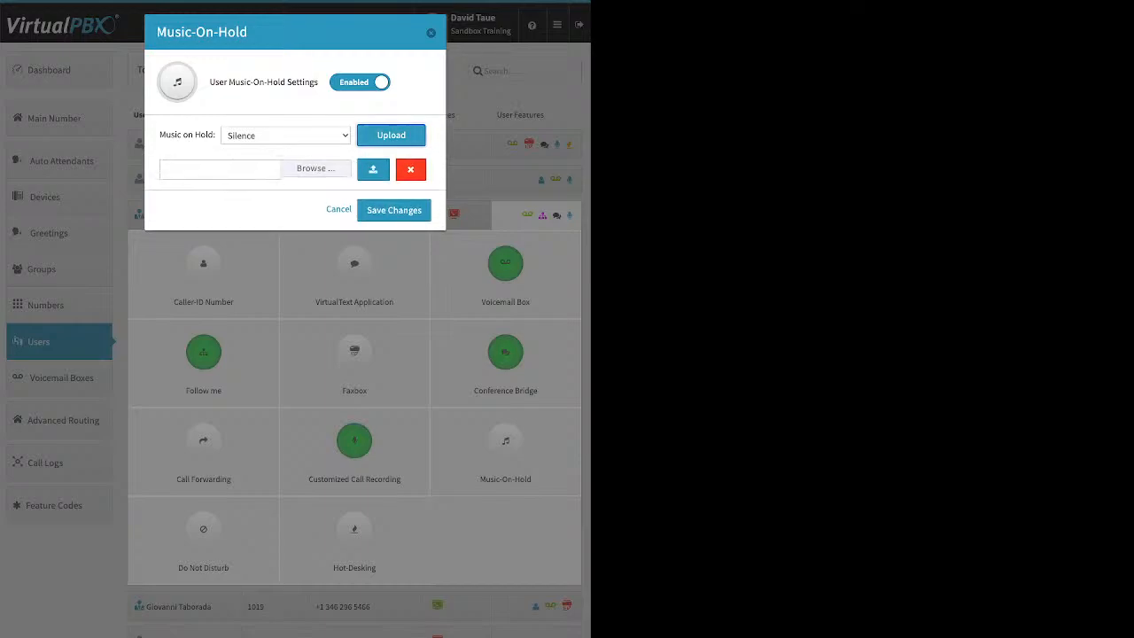
click(338, 209)
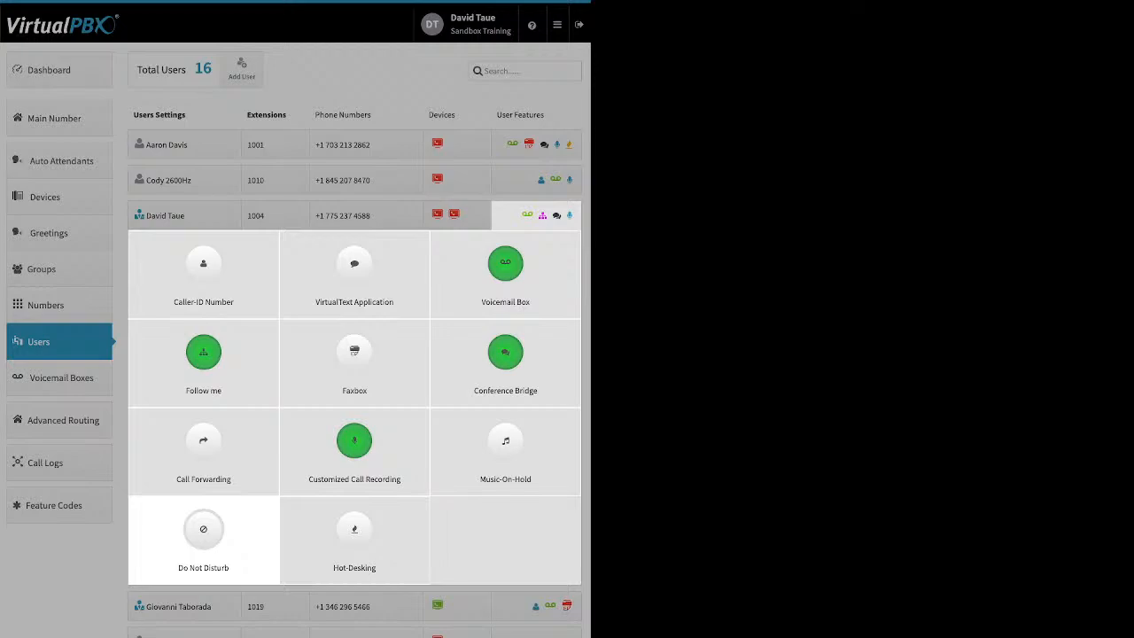
- Enable hot-desking for extension 1004 with Hotdesk ID 1008, save, and collapse its feature panel
click(355, 540)
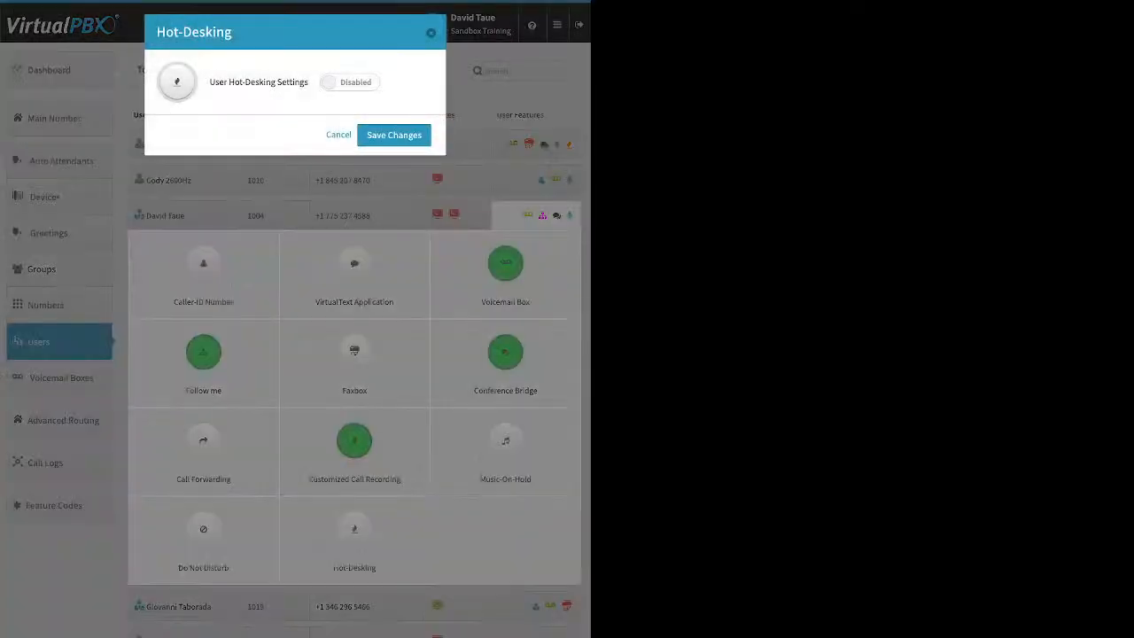
click(350, 83)
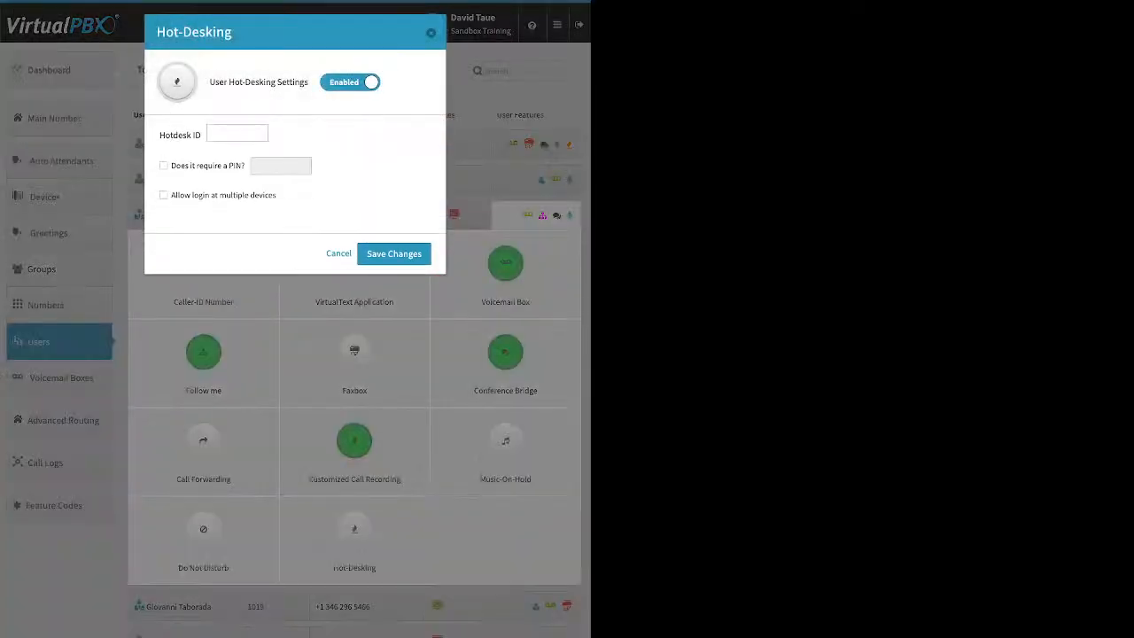
click(237, 133)
text(1008)
click(394, 254)
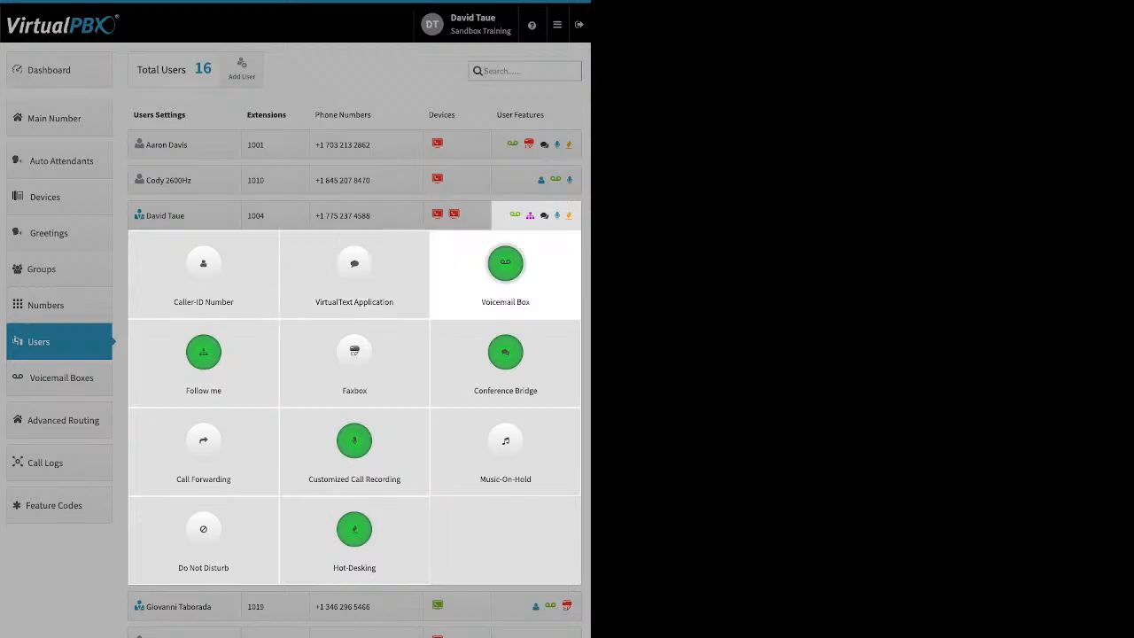
click(61, 377)
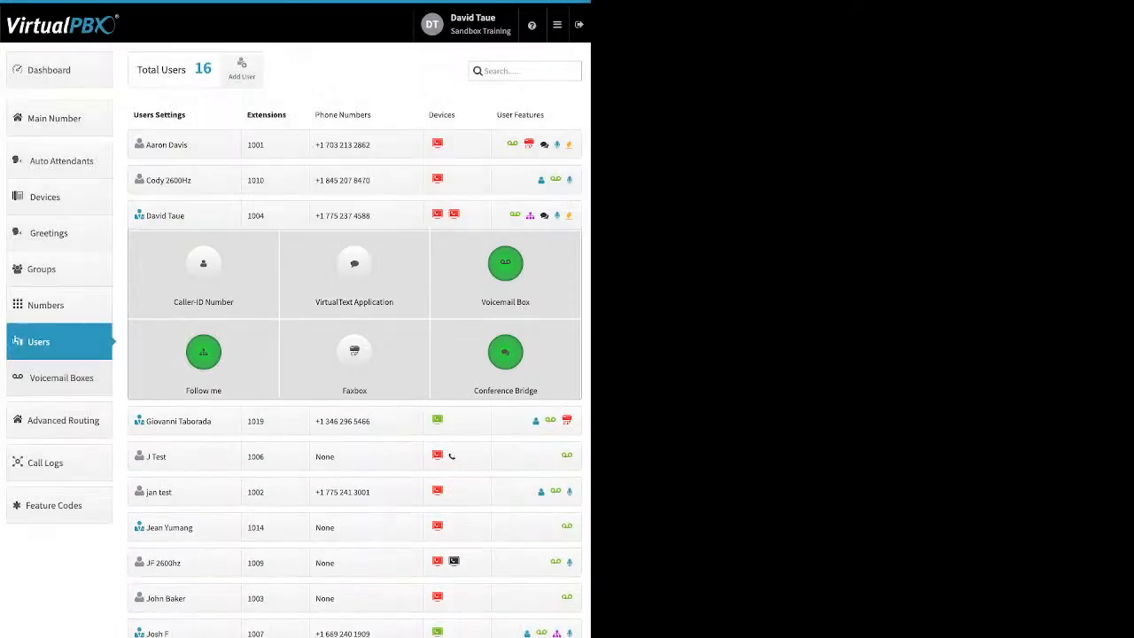
- Show the Voicemail Boxes list (19 boxes) and preview the empty Add Voicemail Box form
click(61, 378)
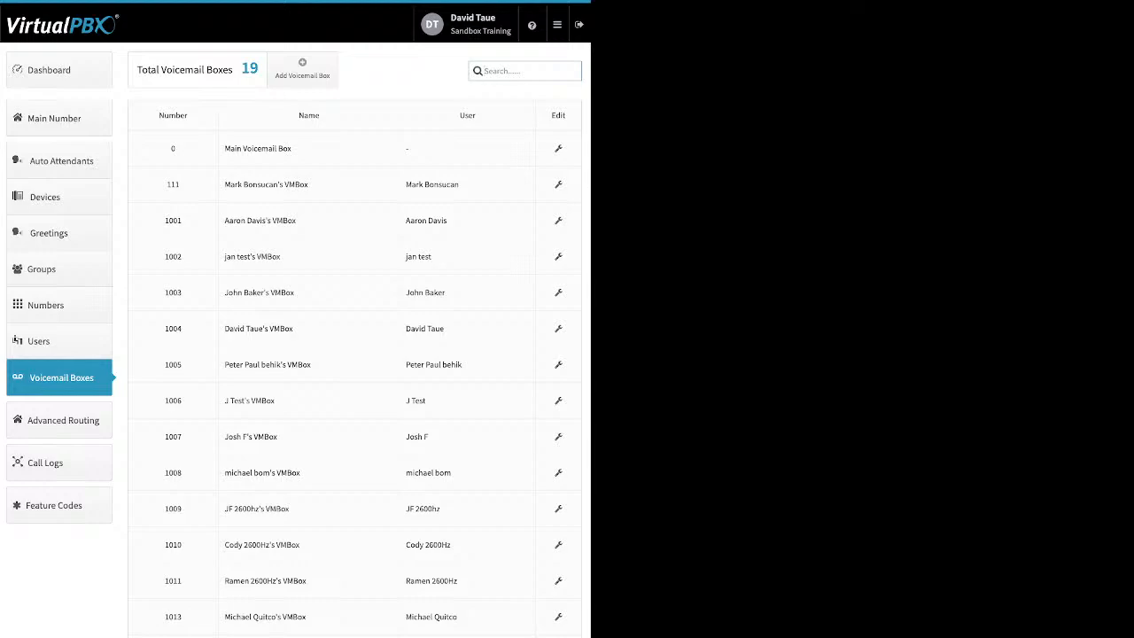
triple_click(432, 184)
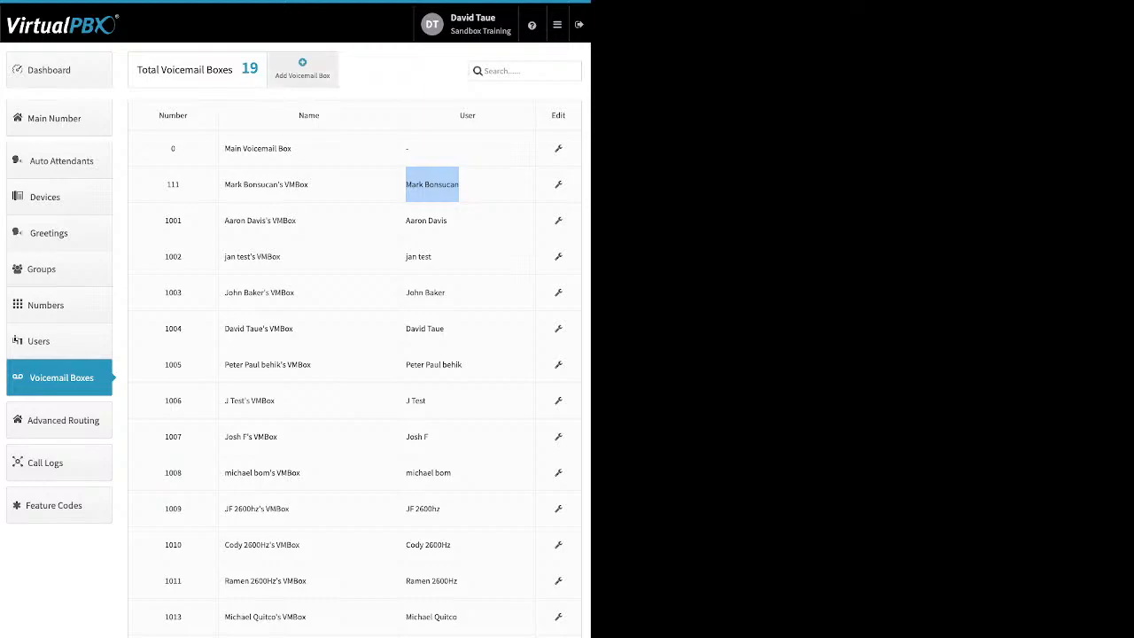
click(302, 68)
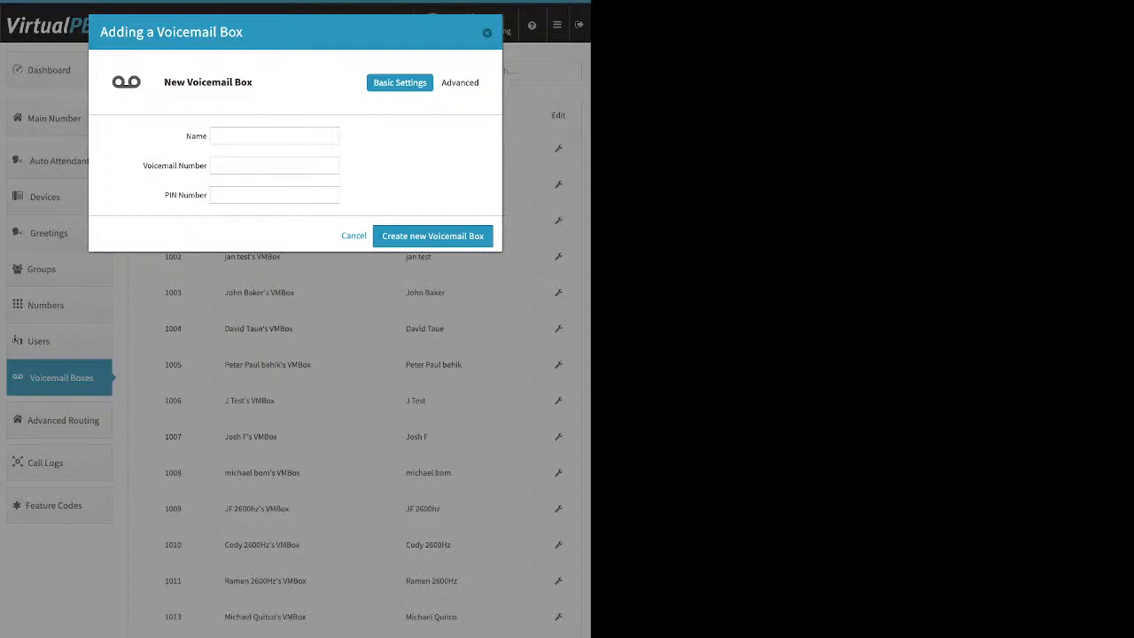
key(Escape)
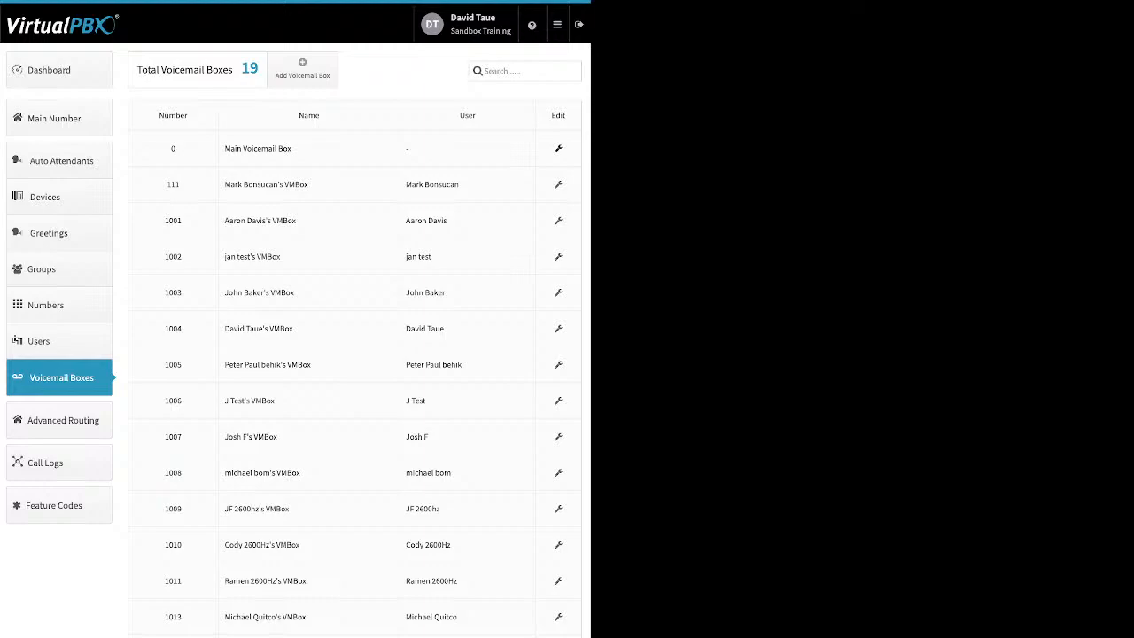
- Open the Main Voicemail Box editor and show its Advanced Greeting Media settings
click(558, 149)
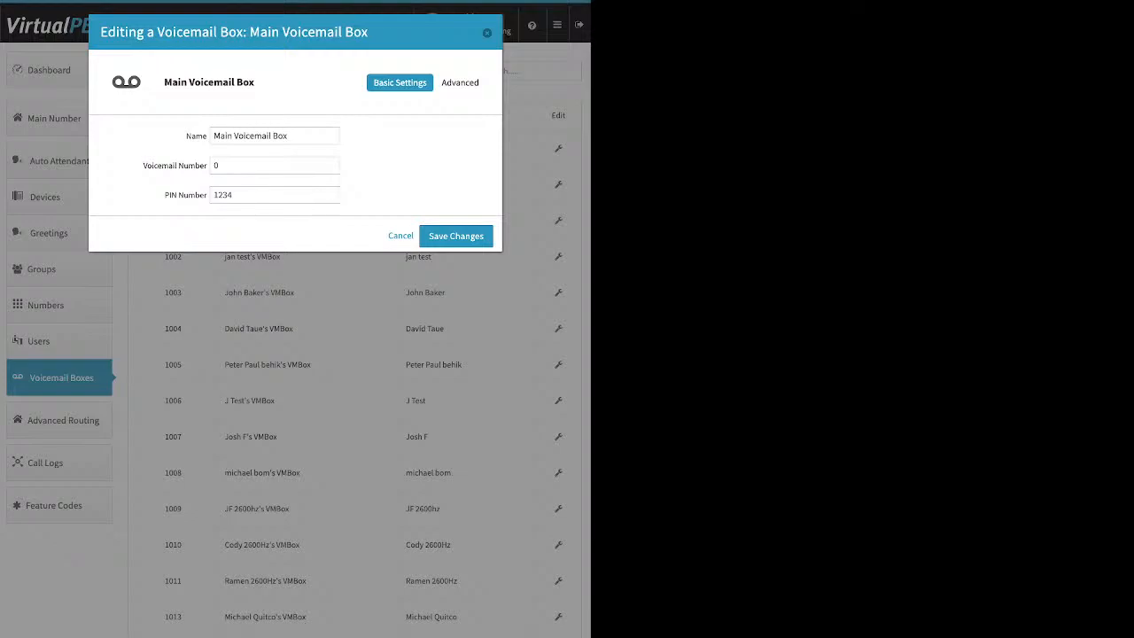
drag(143, 164, 232, 195)
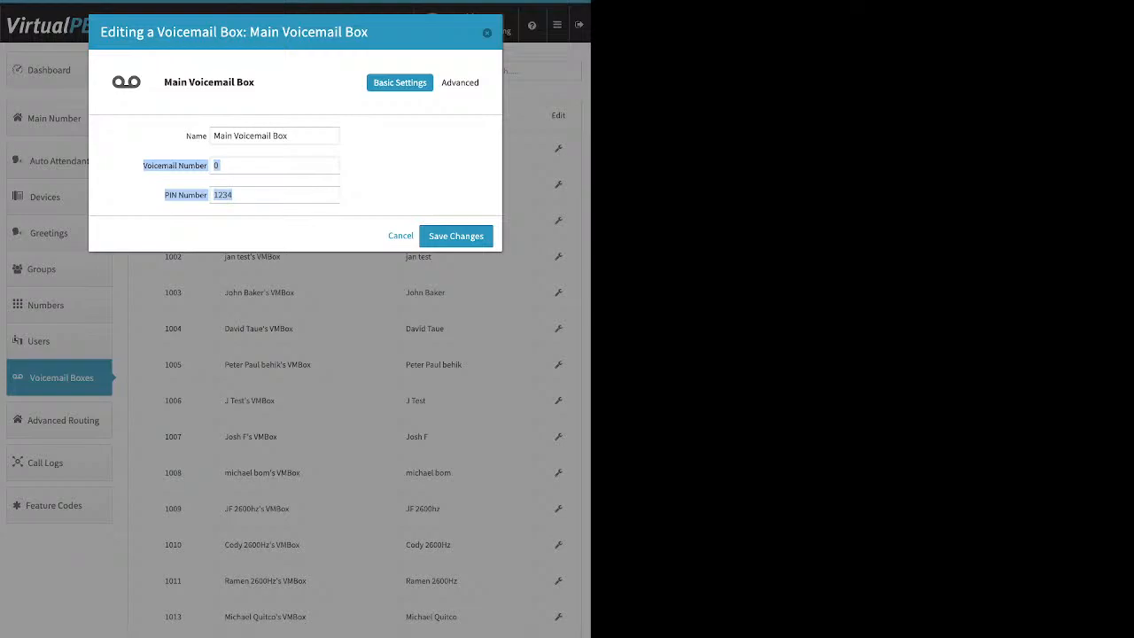
click(462, 82)
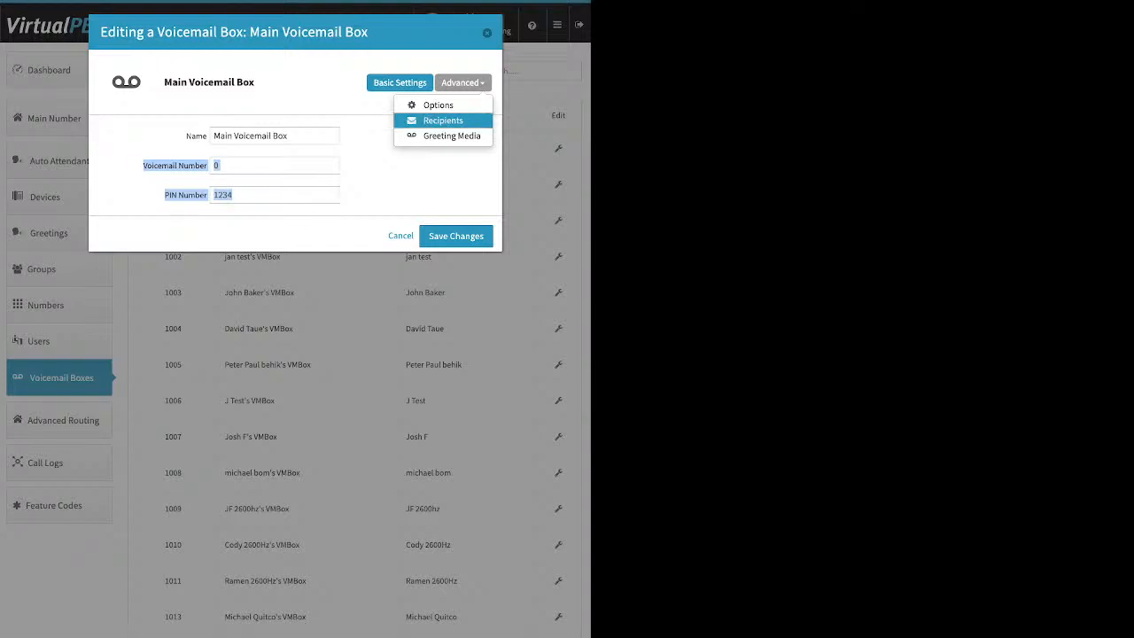
click(451, 136)
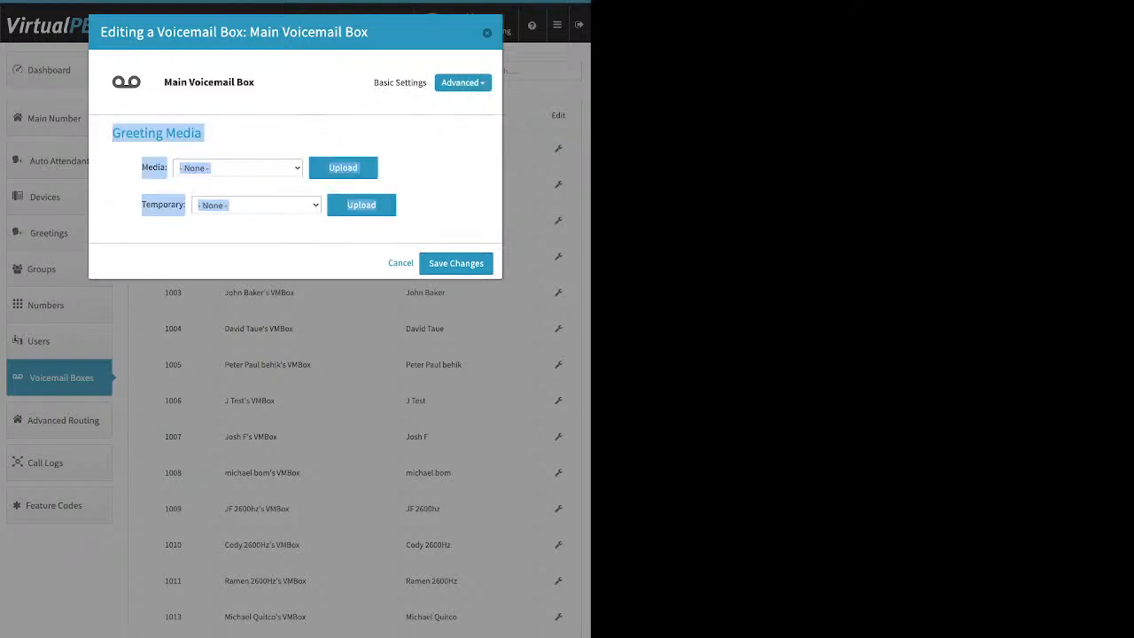
click(427, 195)
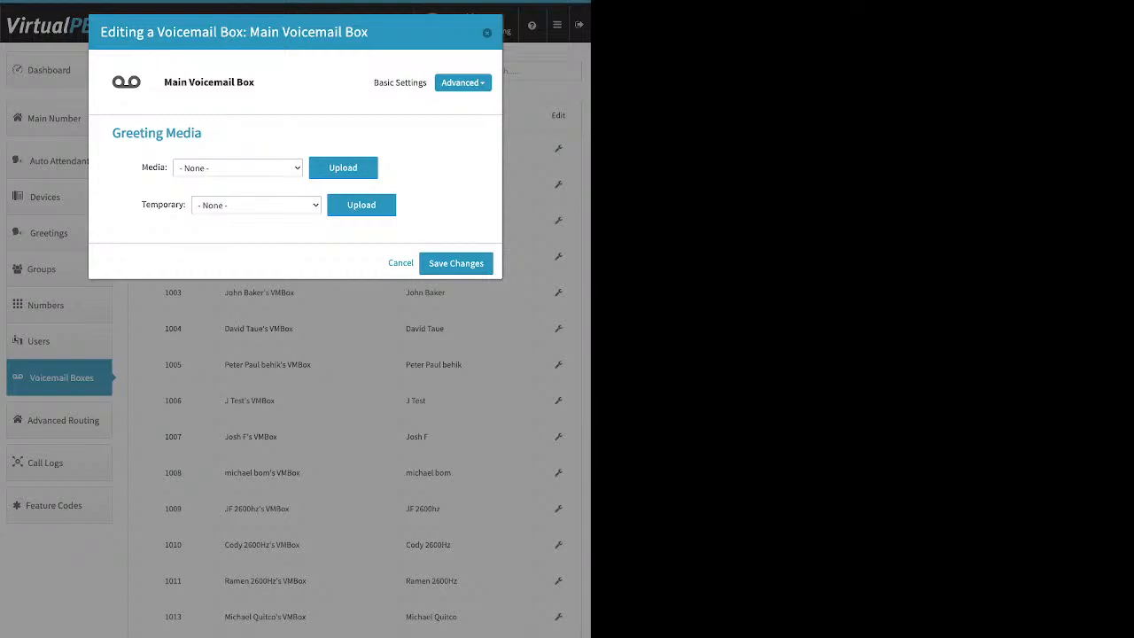
drag(141, 167, 160, 168)
click(158, 168)
drag(142, 205, 185, 205)
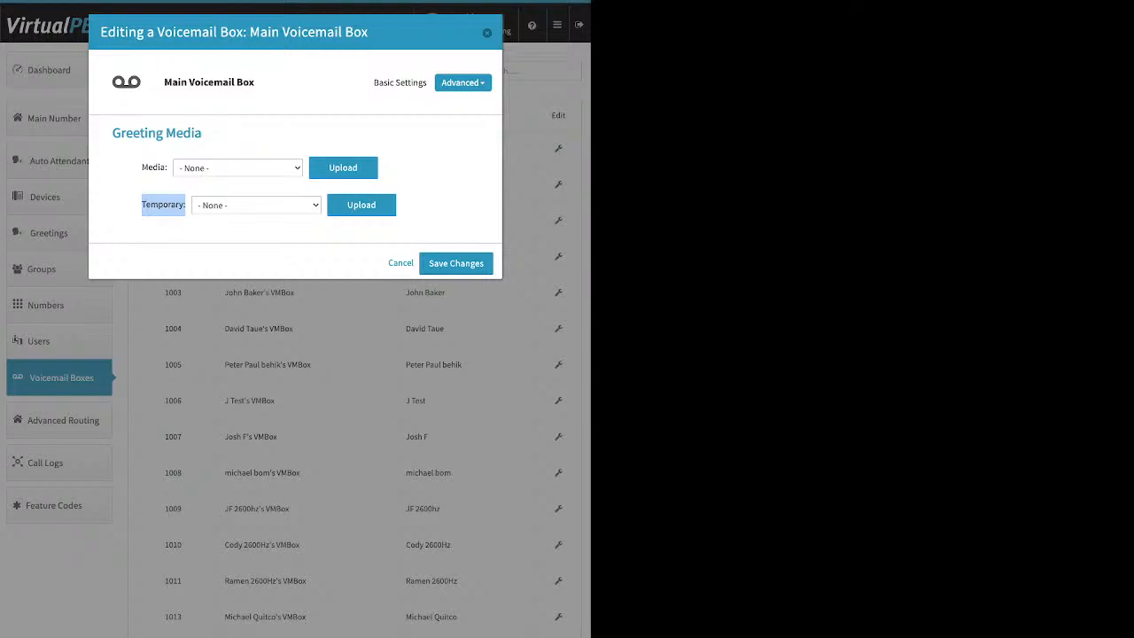
click(164, 205)
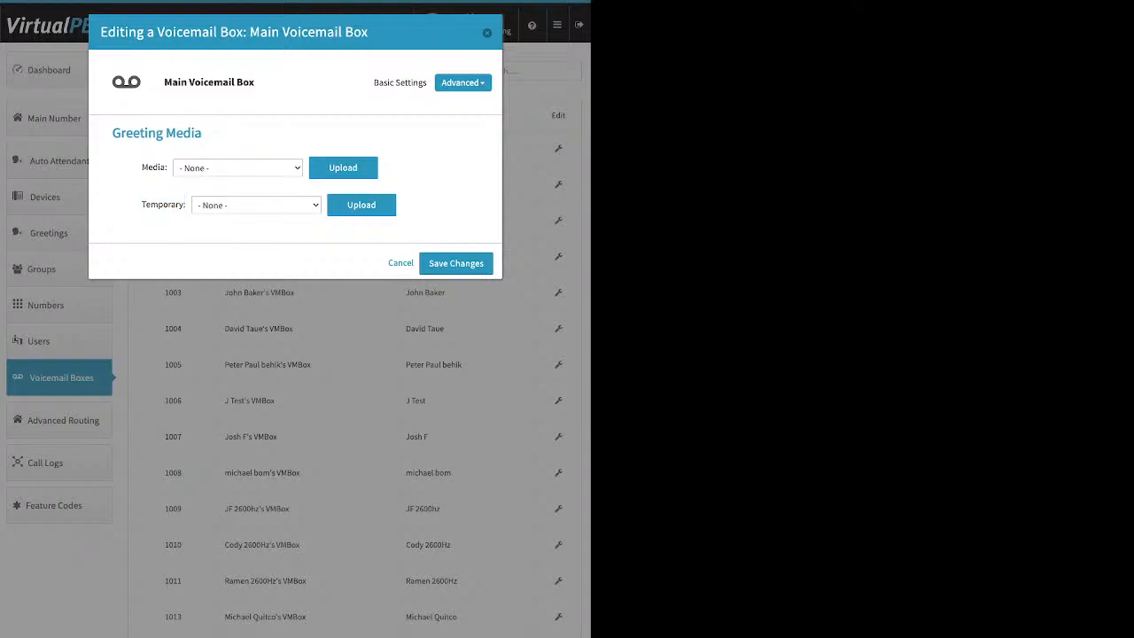
click(462, 83)
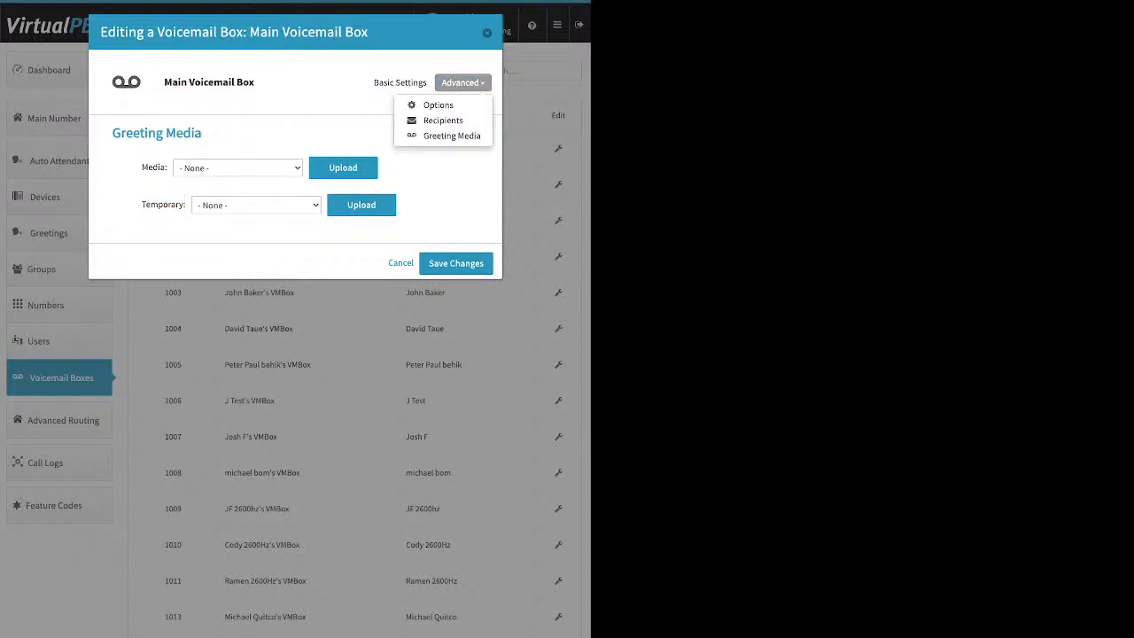
- Review the Main Voicemail Box's notification recipients, then display its Options section
click(443, 119)
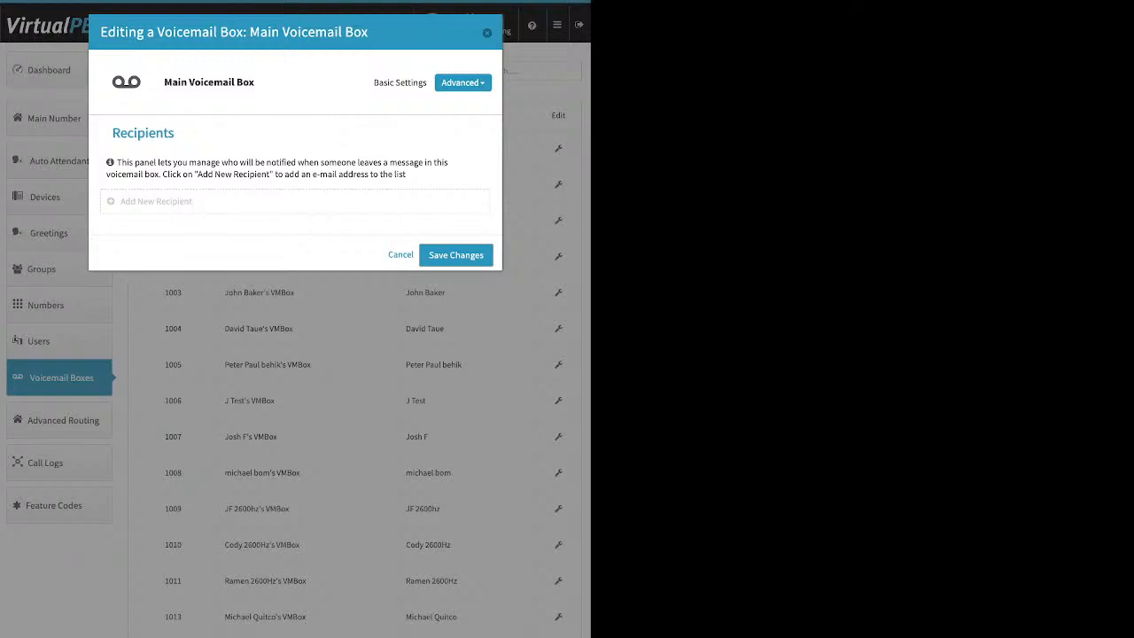
click(156, 201)
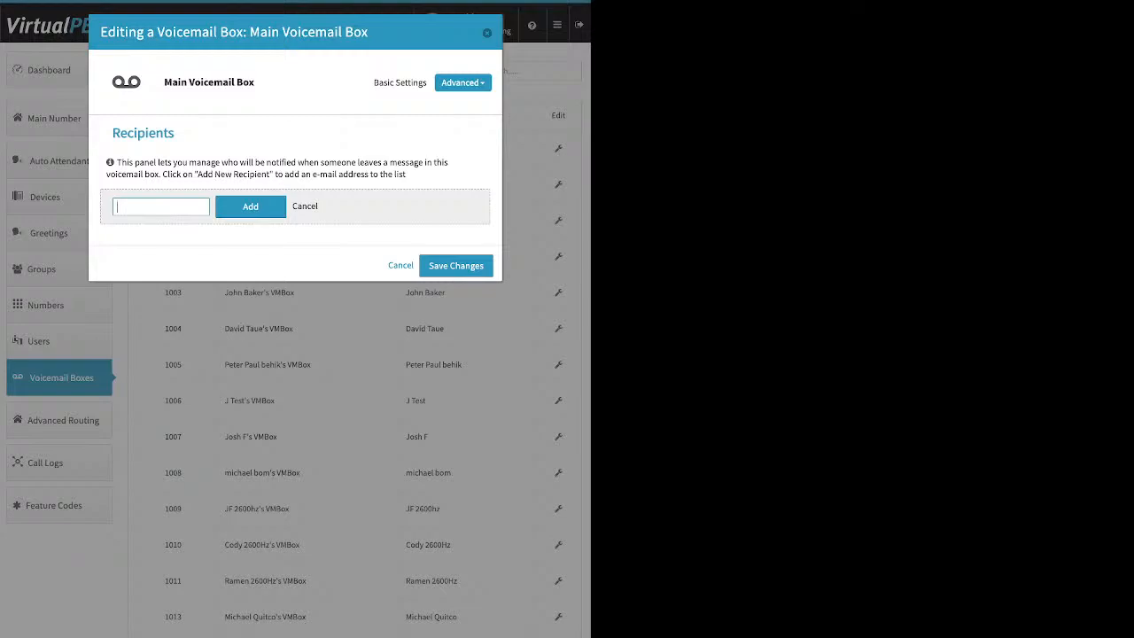
click(463, 83)
click(443, 104)
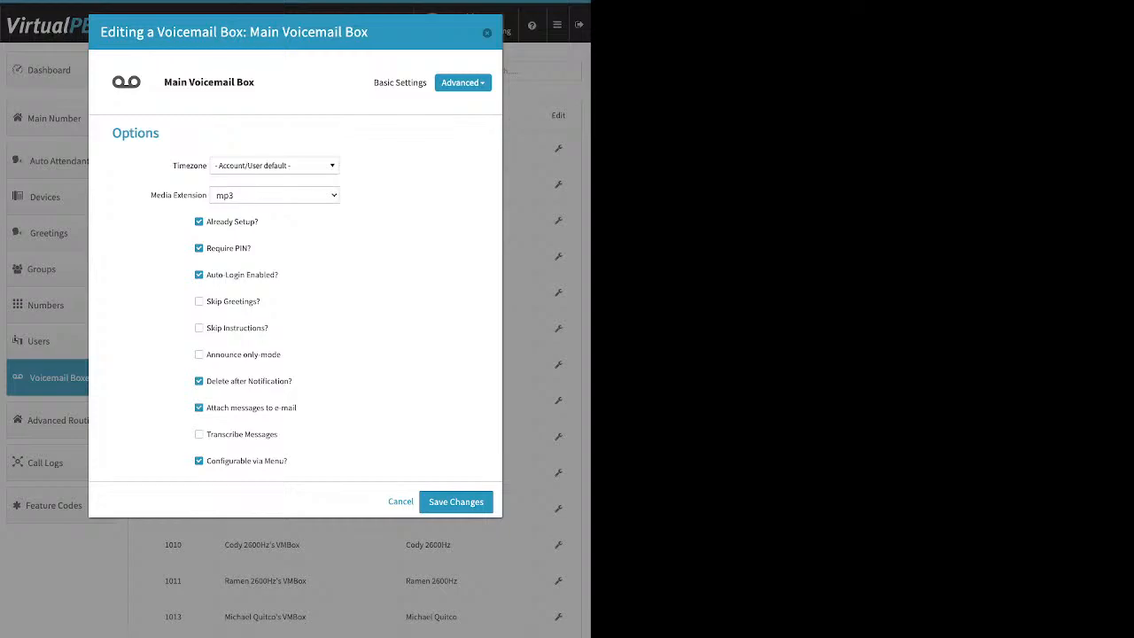
- Close the voicemail editors without changes, including box 111's, and go to Advanced Routing
key(Escape)
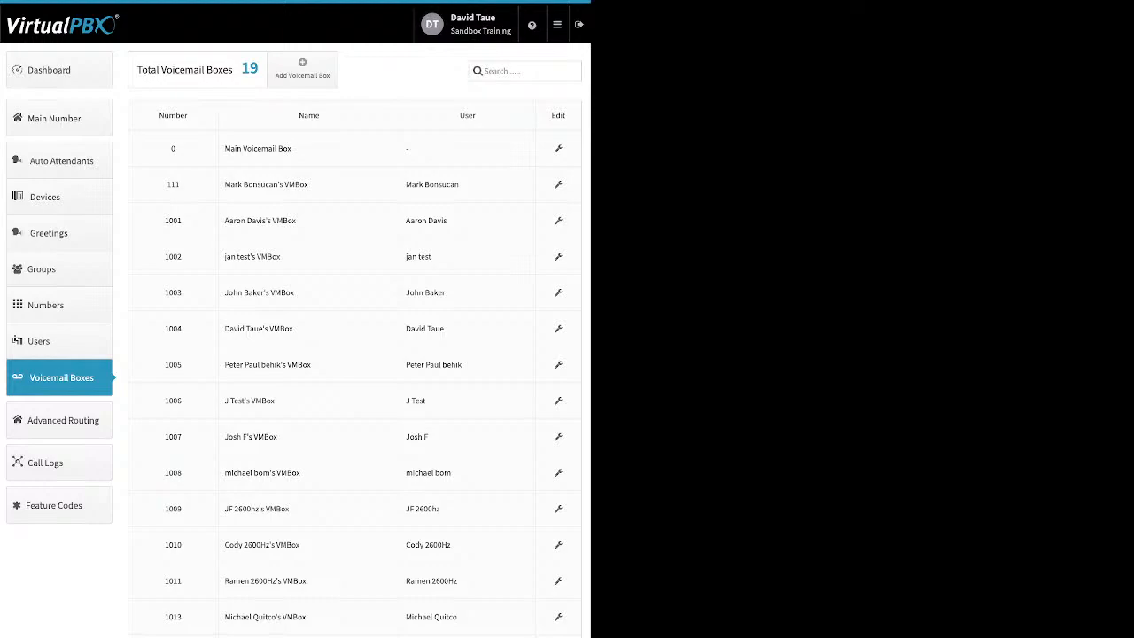
click(558, 184)
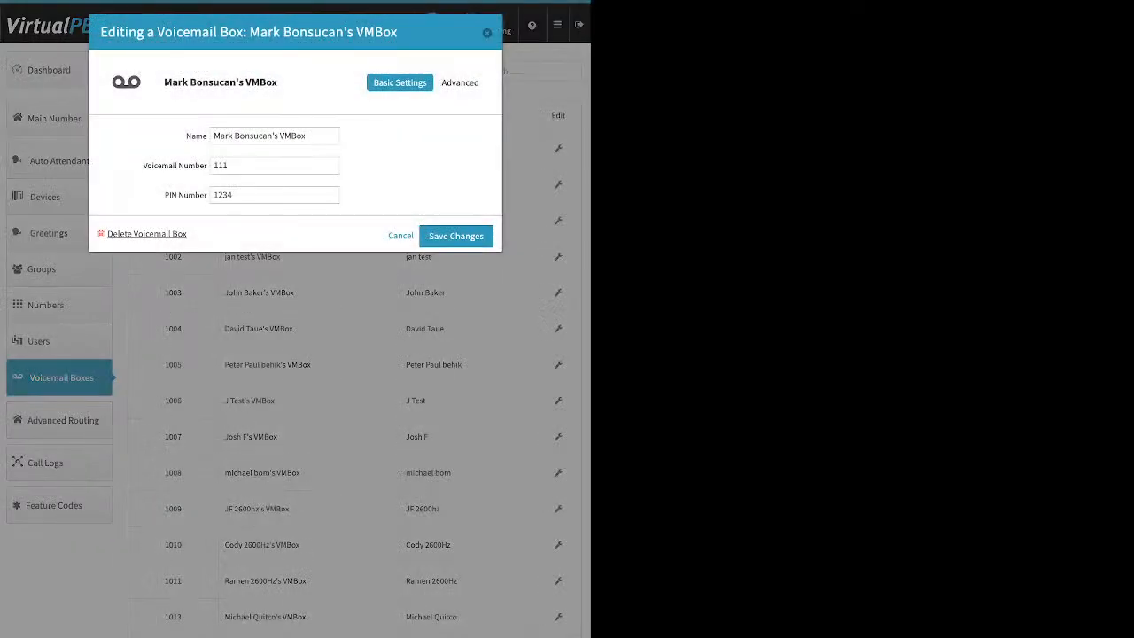
click(487, 33)
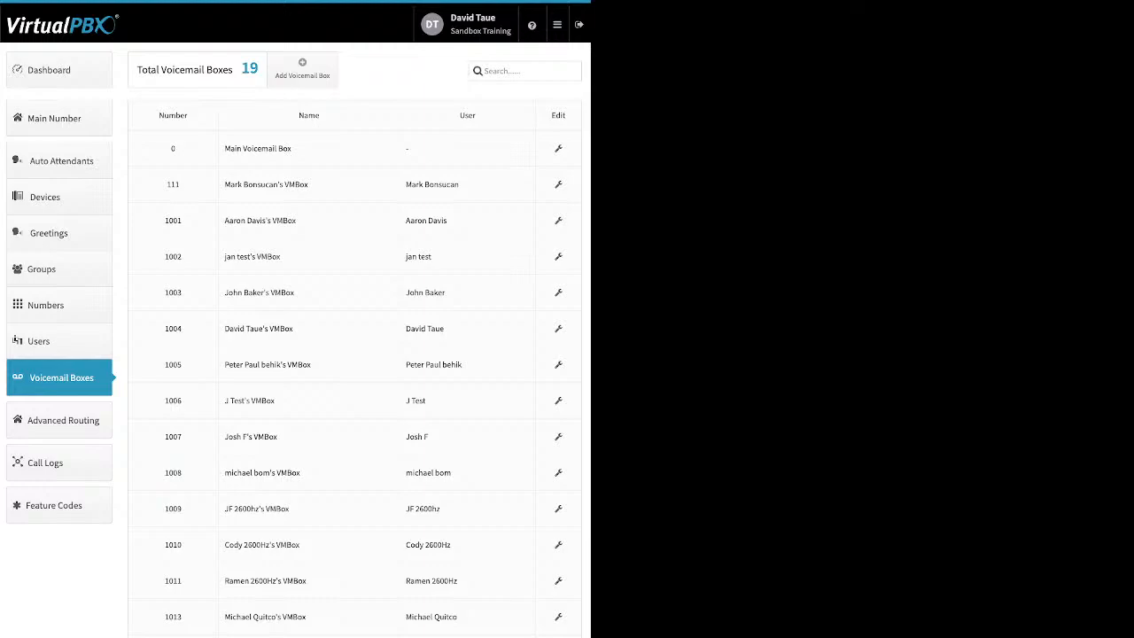
click(59, 420)
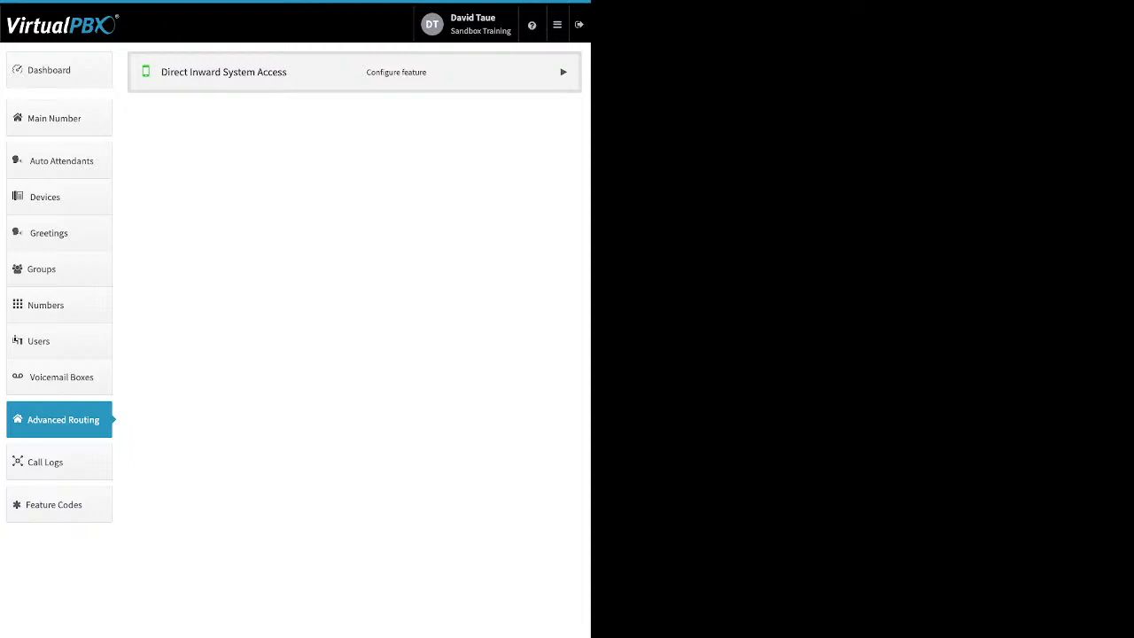
- Expand Direct Inward System Access, enable it, and bring up its Edit DISA settings
click(563, 72)
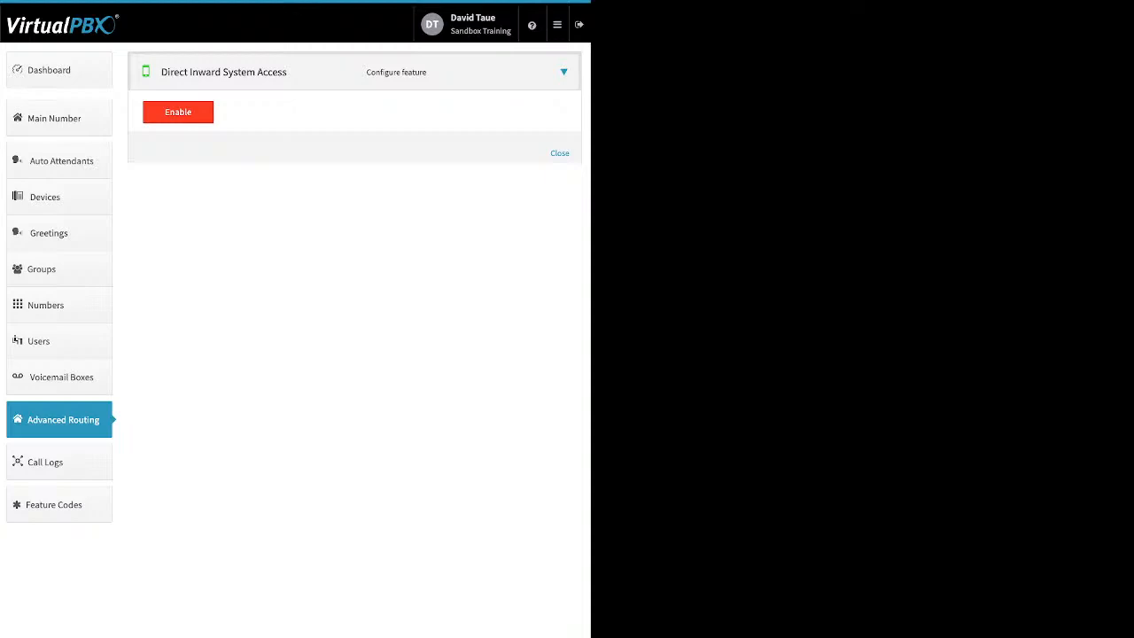
click(178, 112)
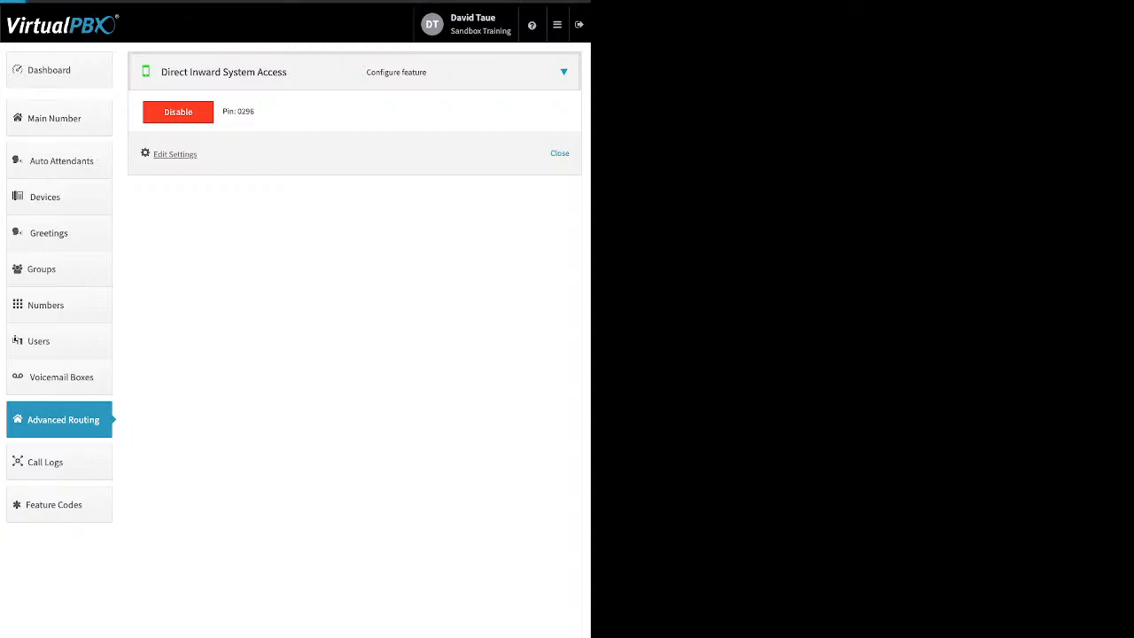
click(174, 155)
- Replace the DISA extension 1012 with 5836 and confirm the update
click(193, 237)
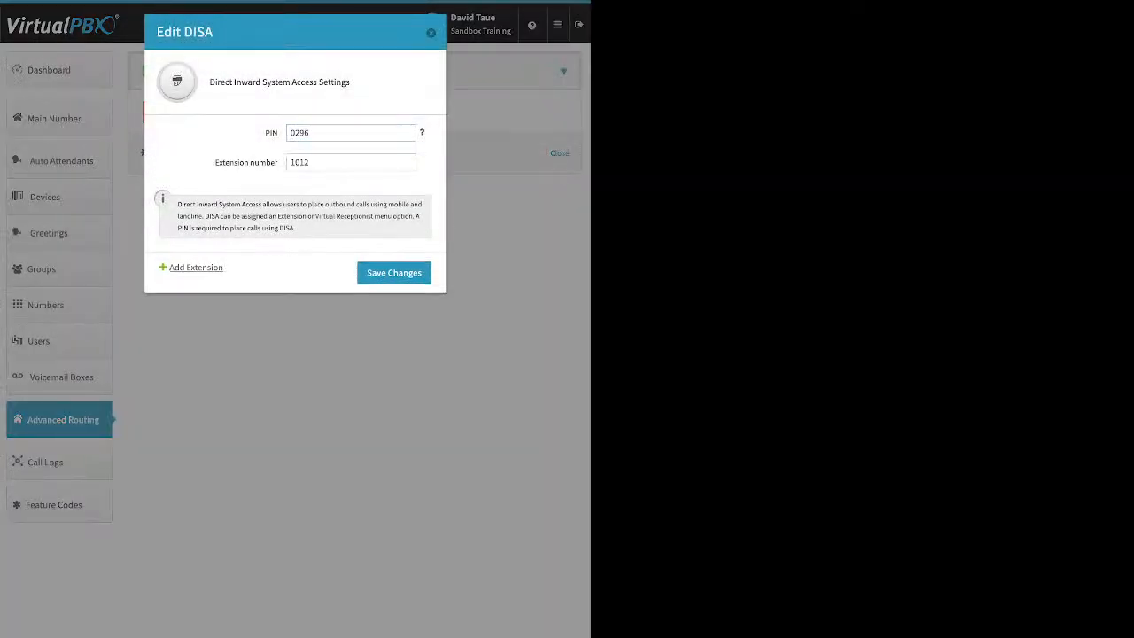
double_click(299, 162)
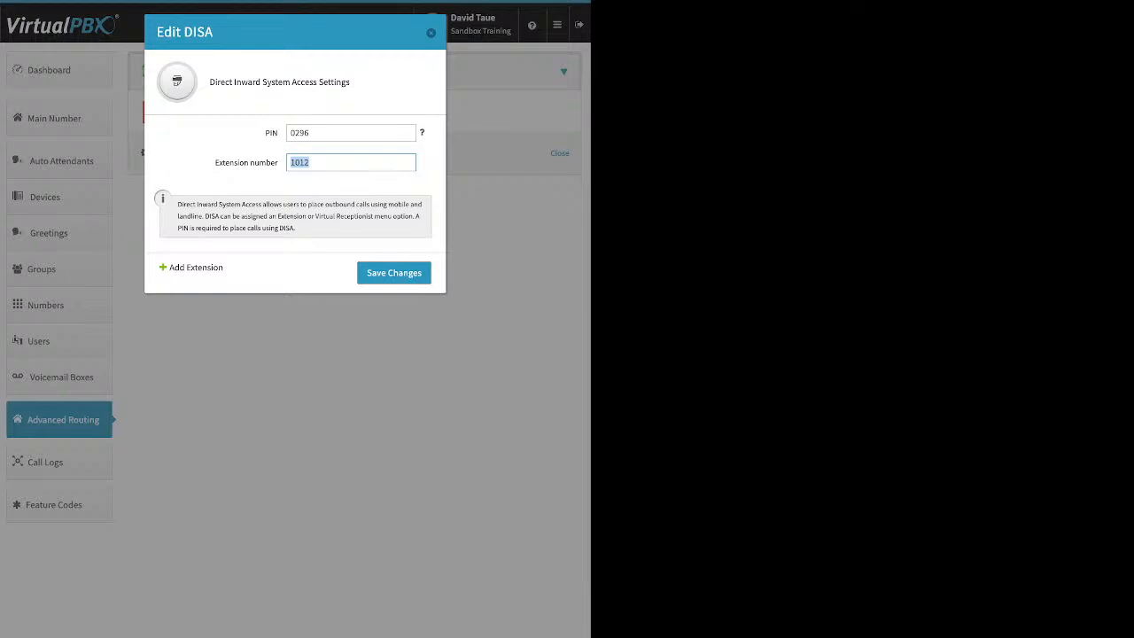
text(5836)
key(Return)
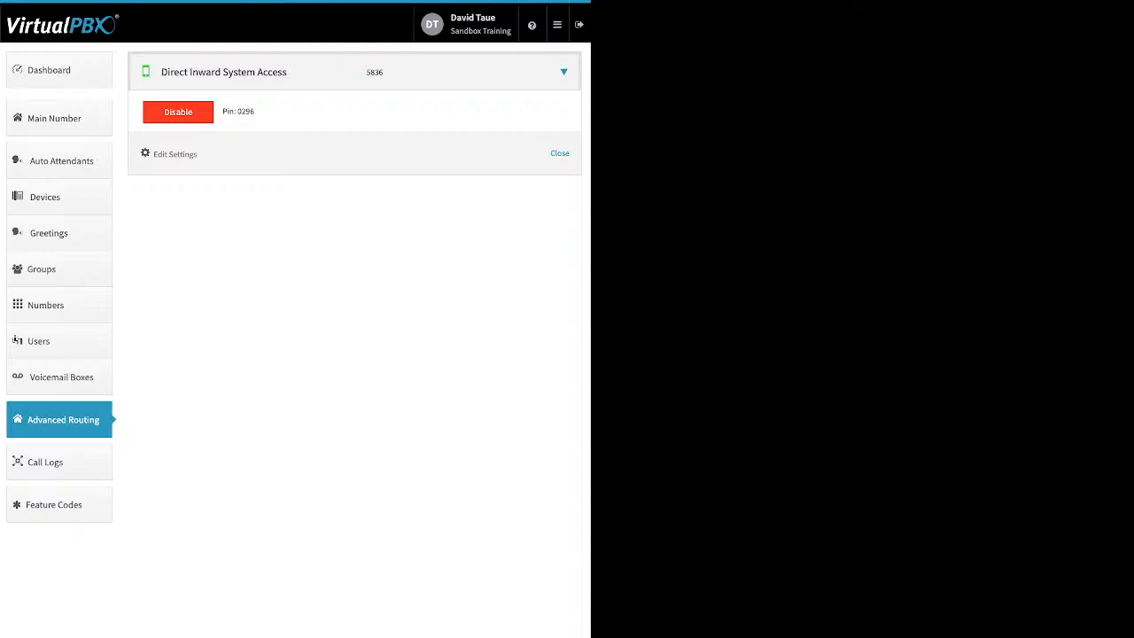
click(59, 70)
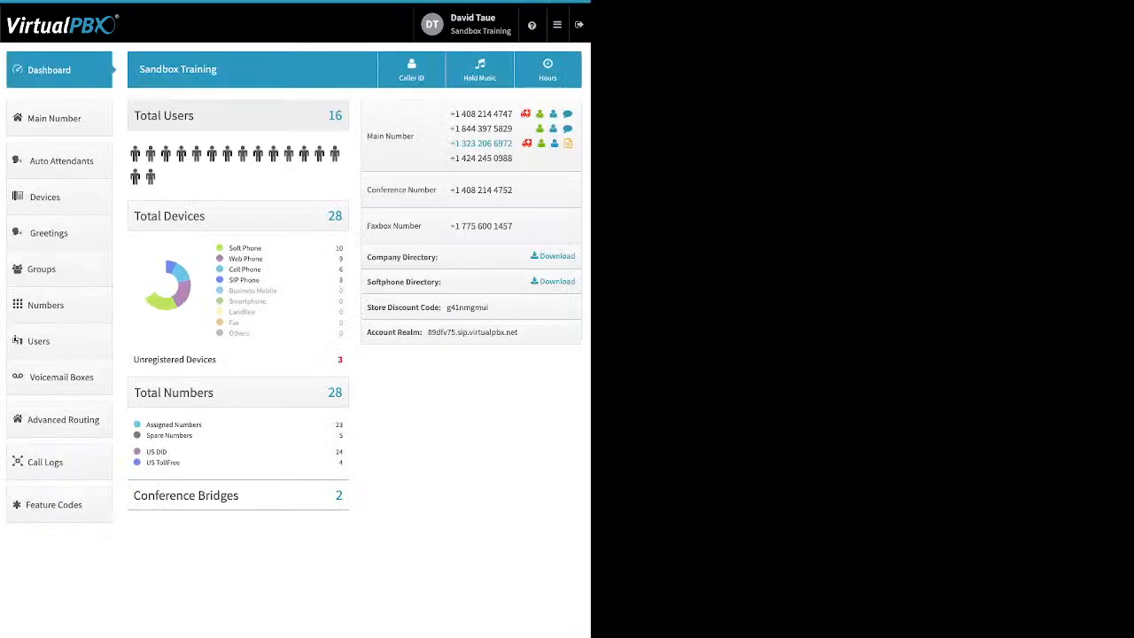
click(411, 70)
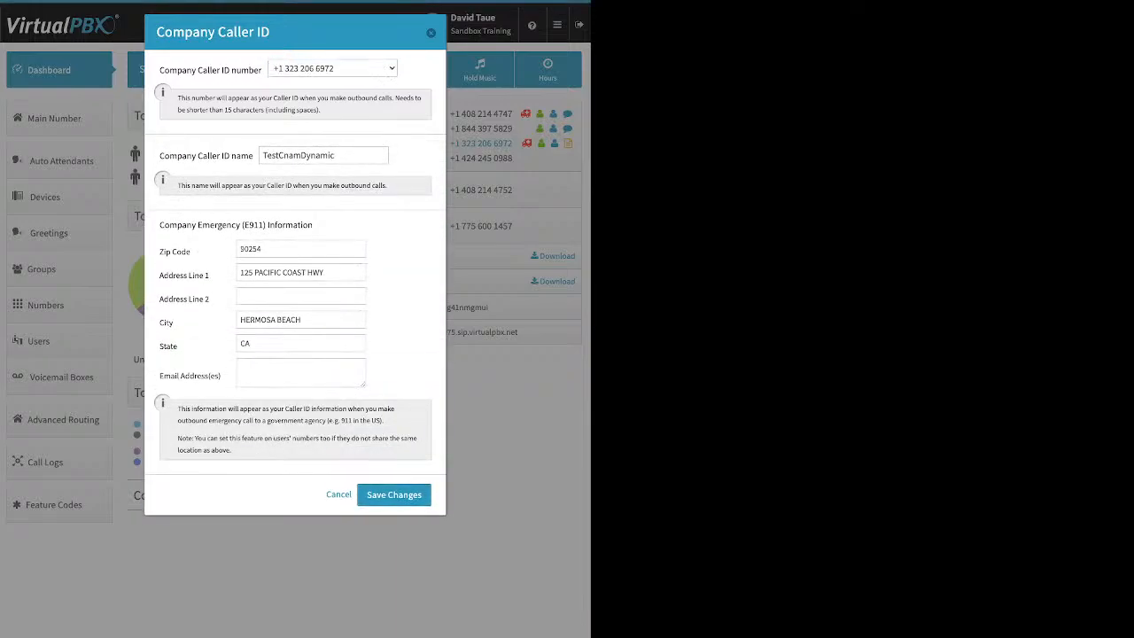
click(430, 33)
click(60, 419)
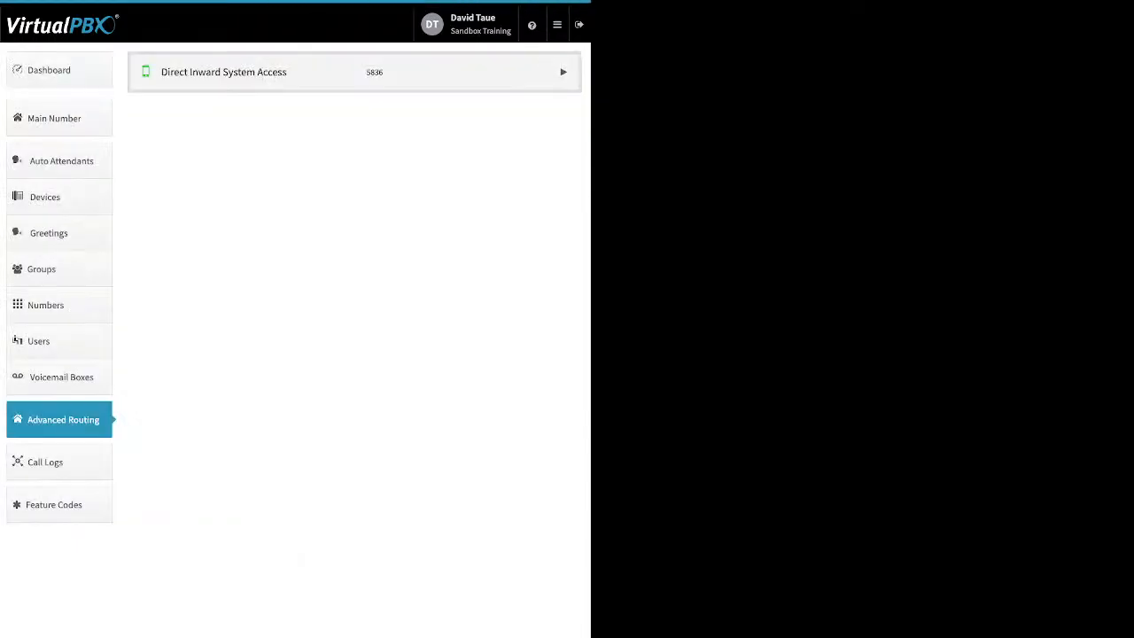
click(563, 72)
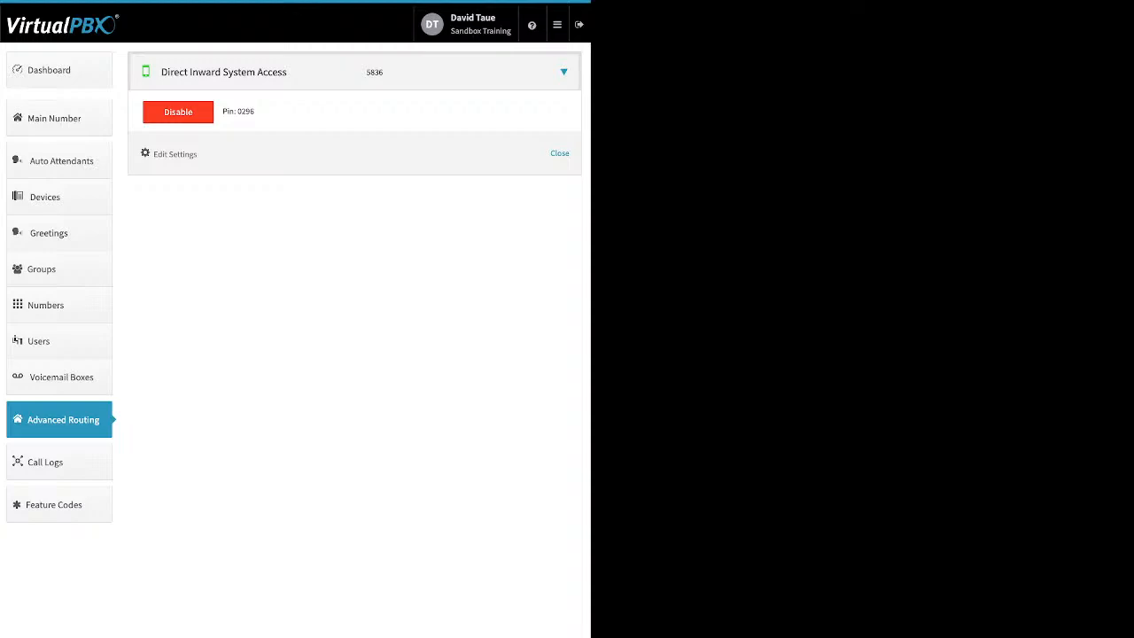
- Cancel disabling DISA so it stays enabled, then view today's four calls in Call Logs
click(178, 112)
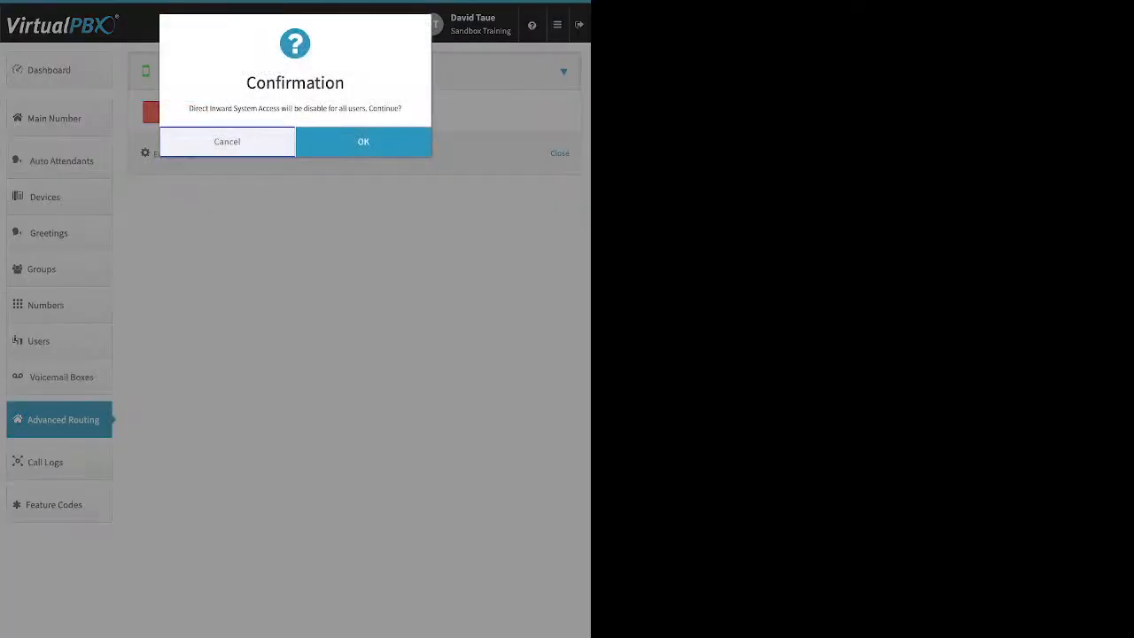
click(363, 142)
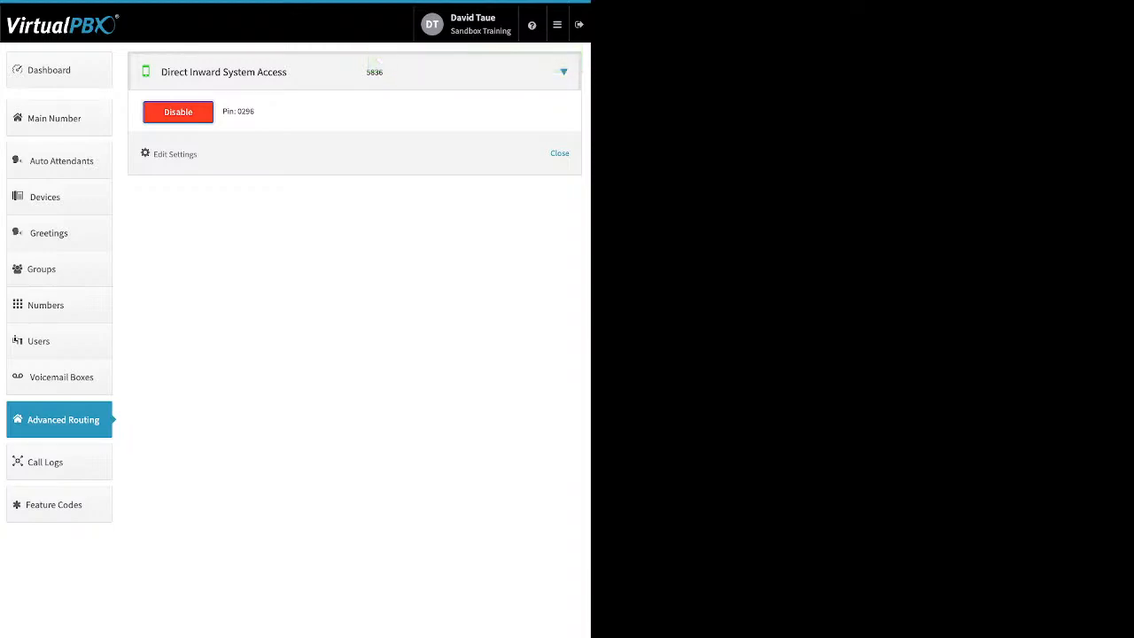
click(59, 462)
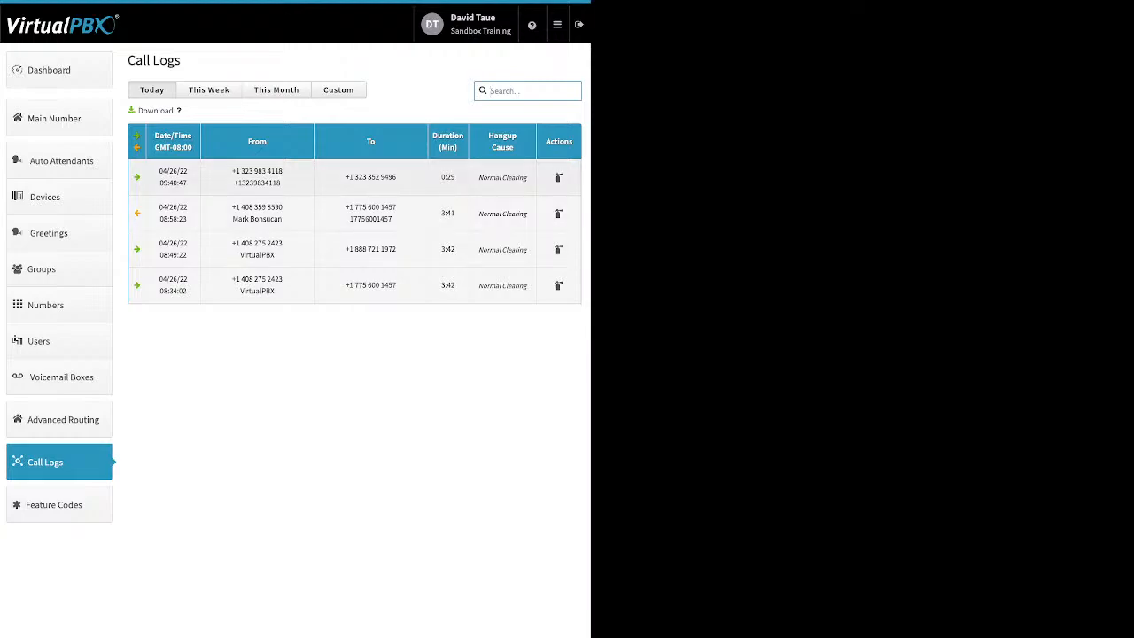
- Inspect the 08:49:22, 08:34:02, 09:40:47 and 08:58:23 calls, then list this week's calls
click(354, 249)
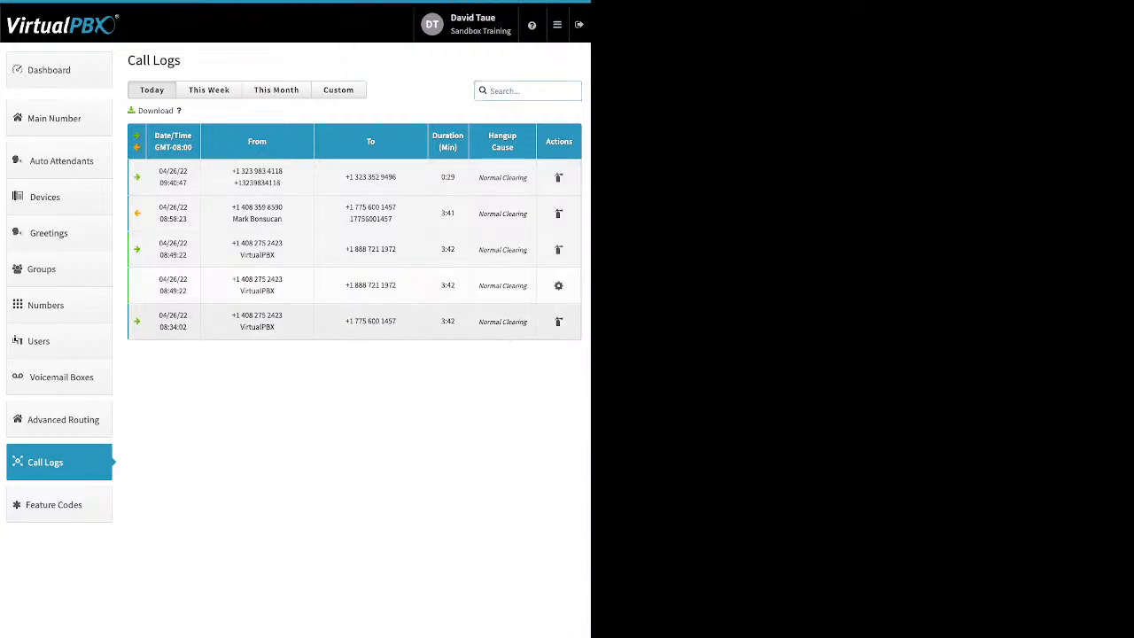
click(354, 322)
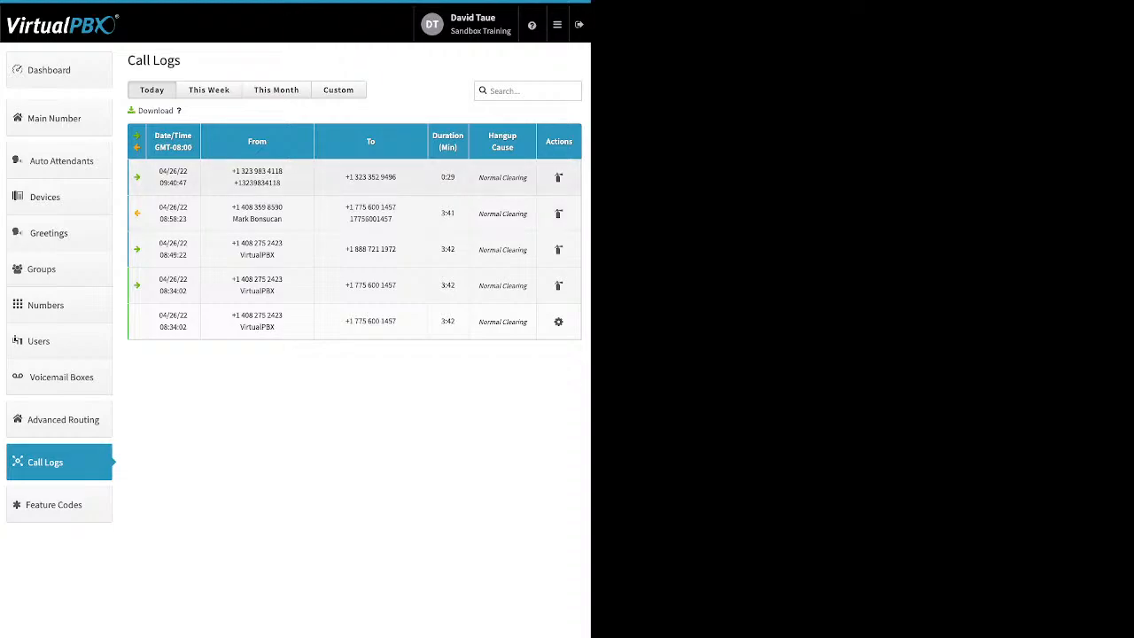
click(354, 177)
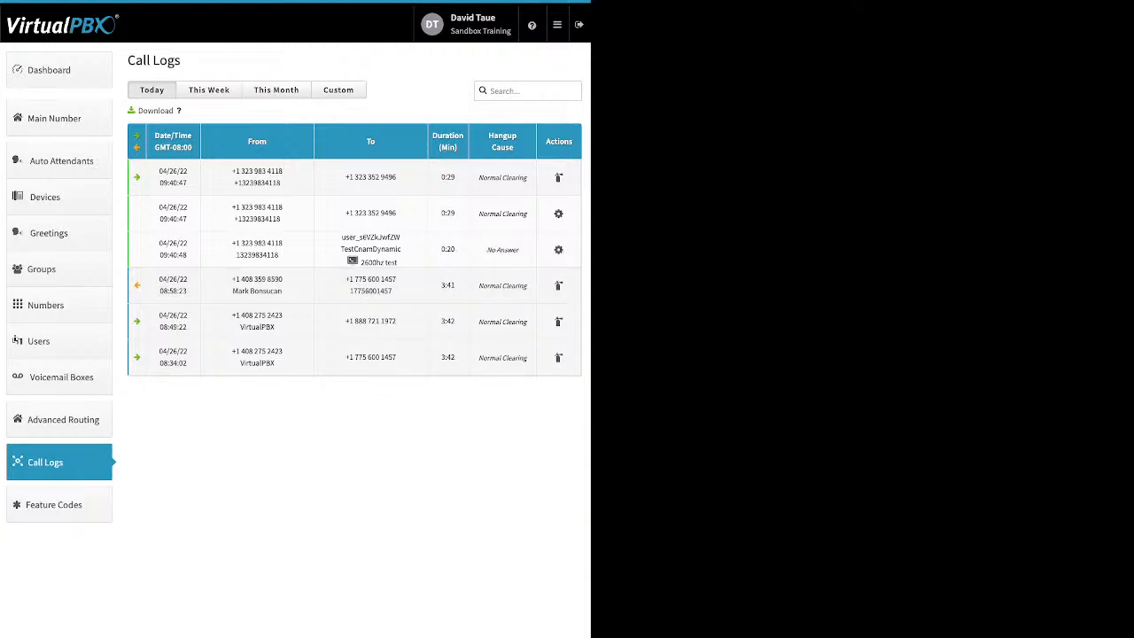
click(257, 286)
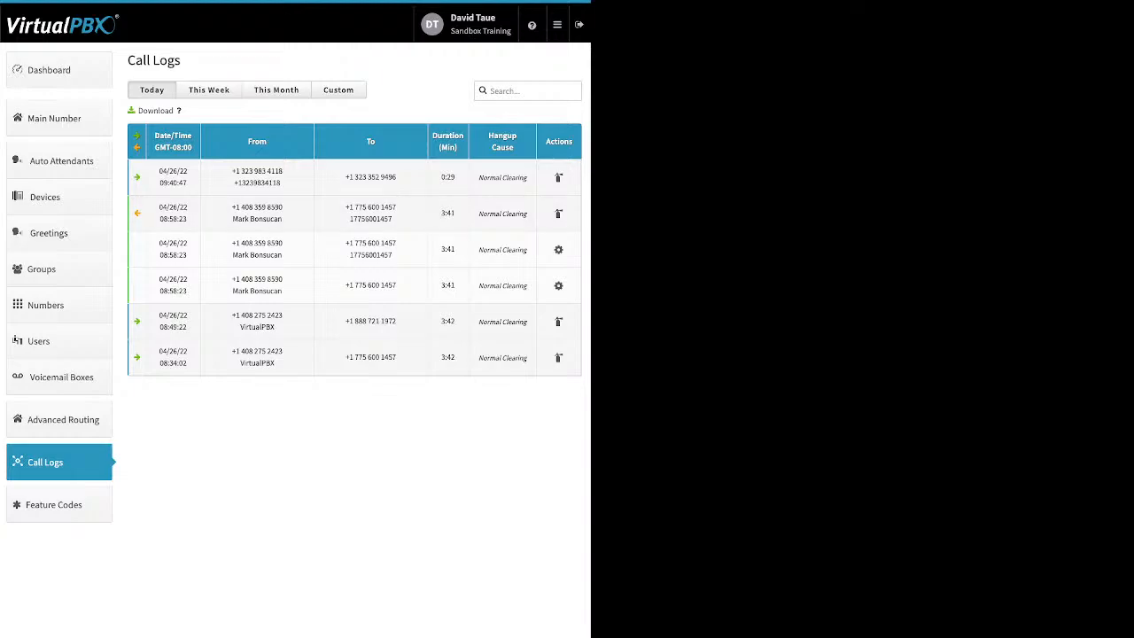
click(209, 90)
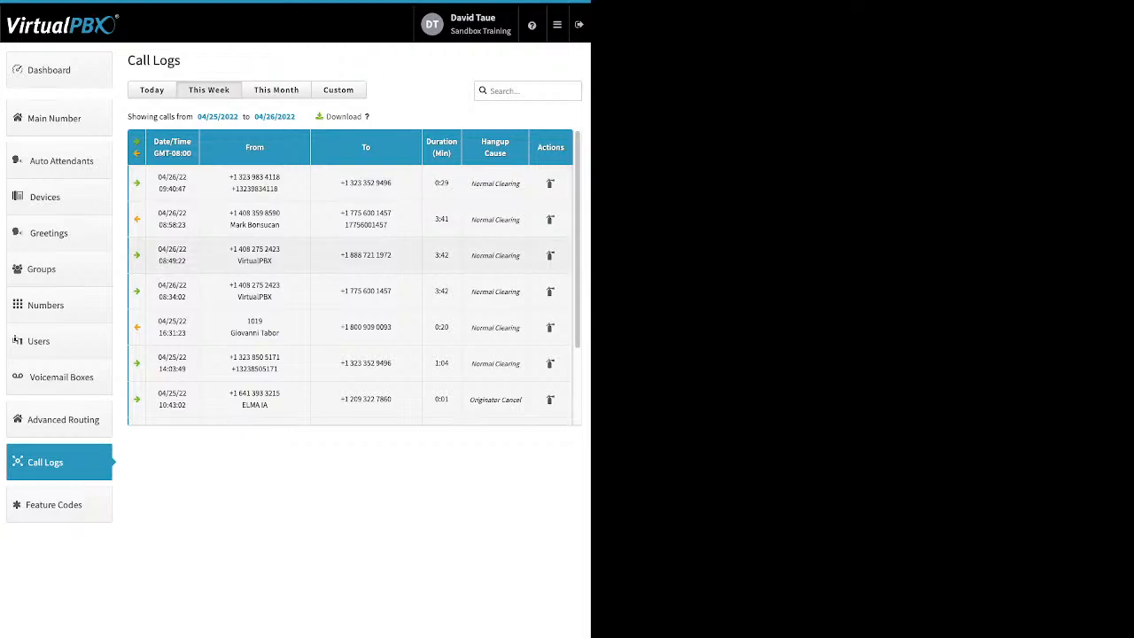
- Switch to this month's call logs and inspect the 11:04:06 call's Service Not Implemented hangup cause
scroll(354, 275, down, 3)
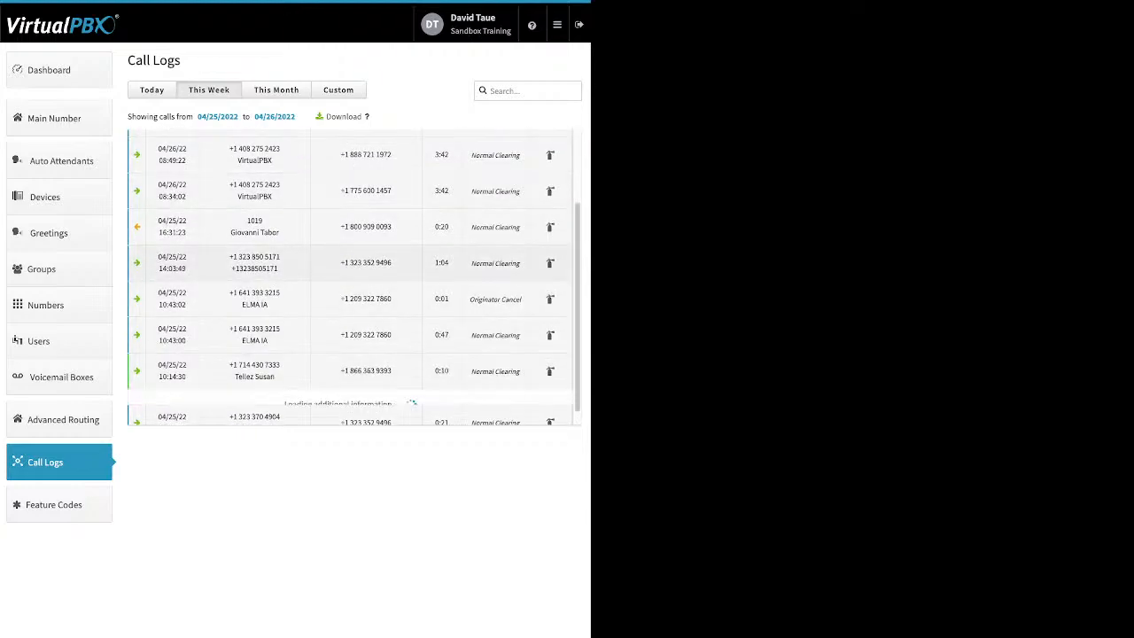
scroll(354, 274, down, 1)
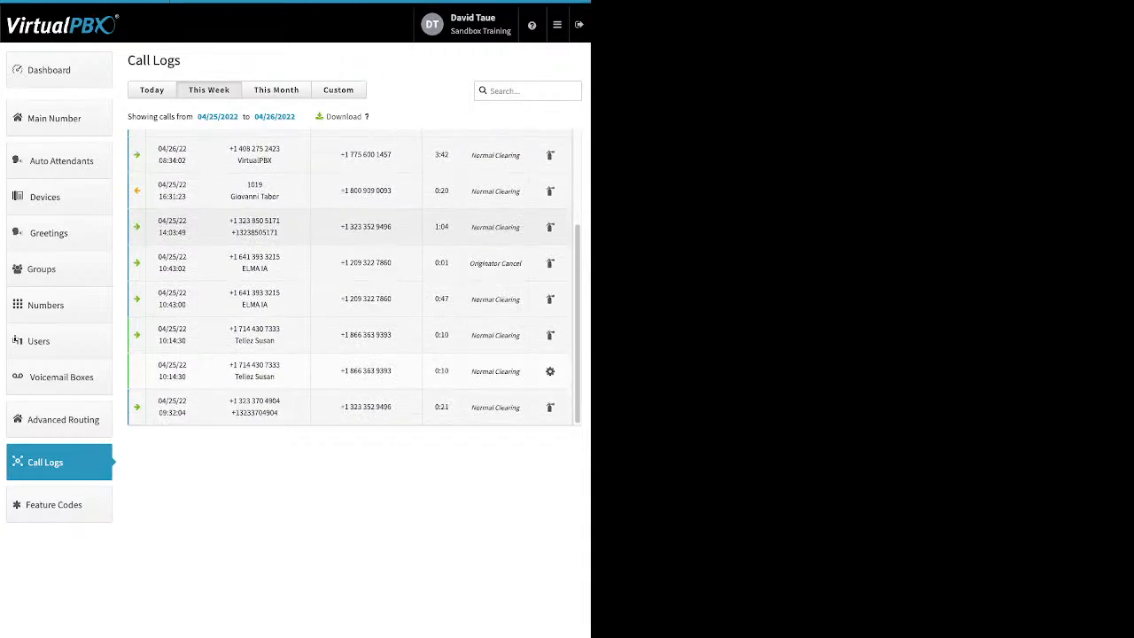
click(354, 298)
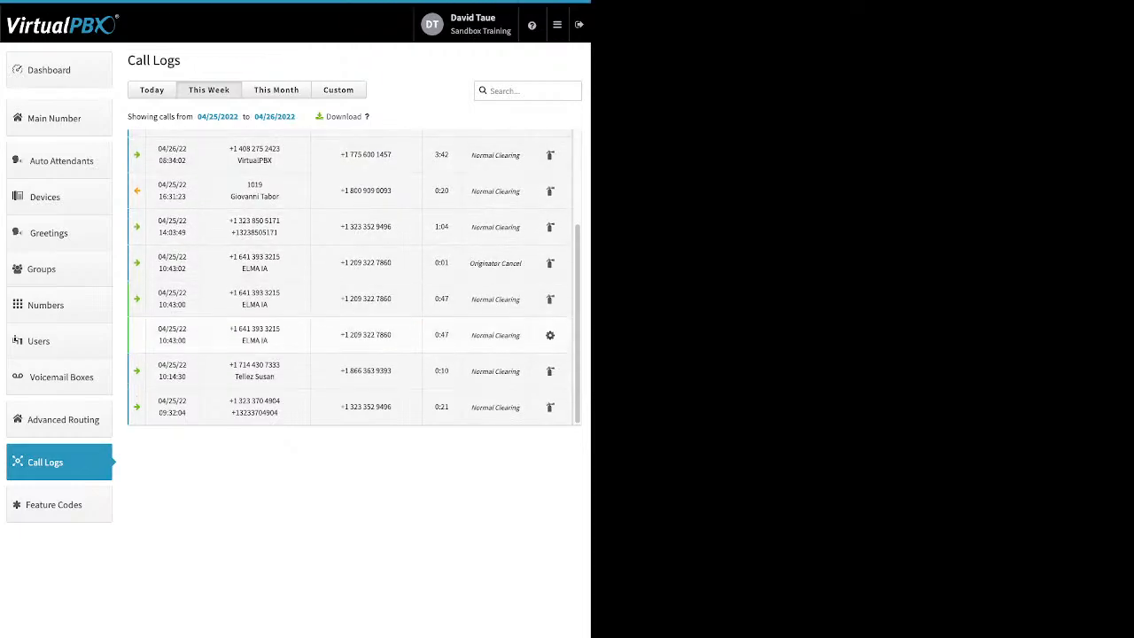
click(275, 90)
scroll(355, 277, down, 5)
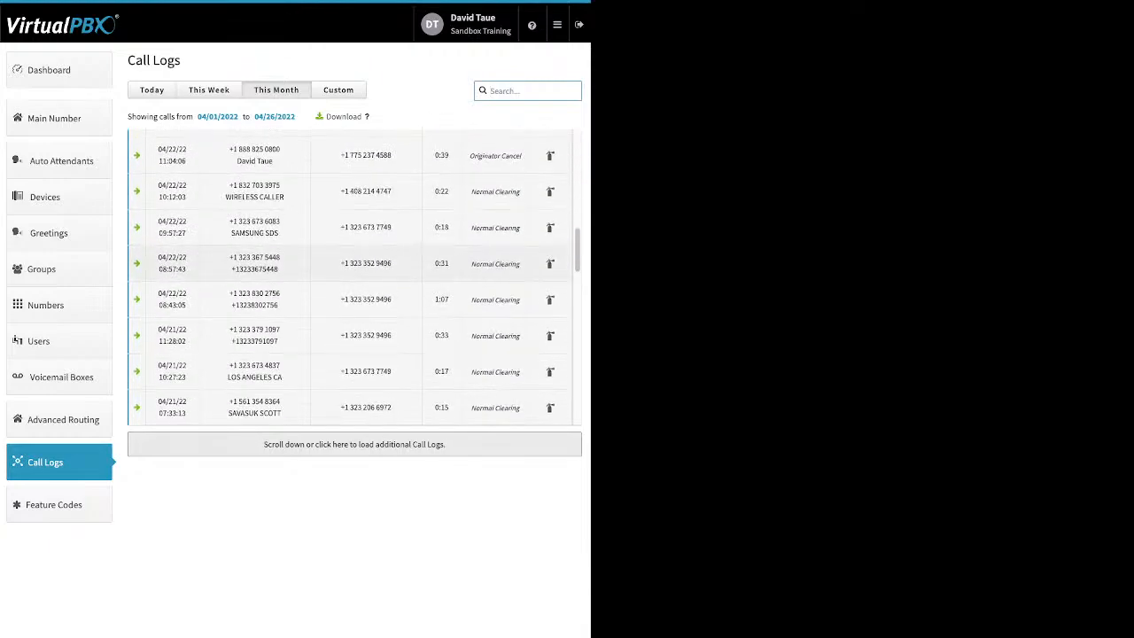
click(354, 155)
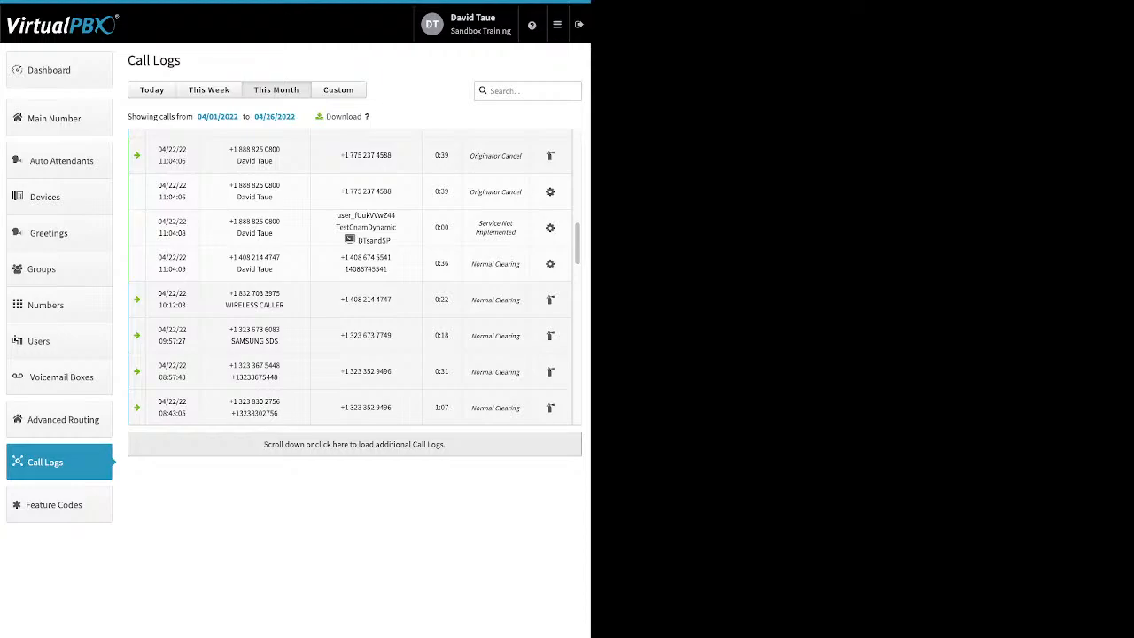
drag(478, 223, 497, 223)
- Inspect the 08:58:23 and 16:31:23 call details and the caller's web phone device, then choose Custom range
scroll(355, 279, up, 5)
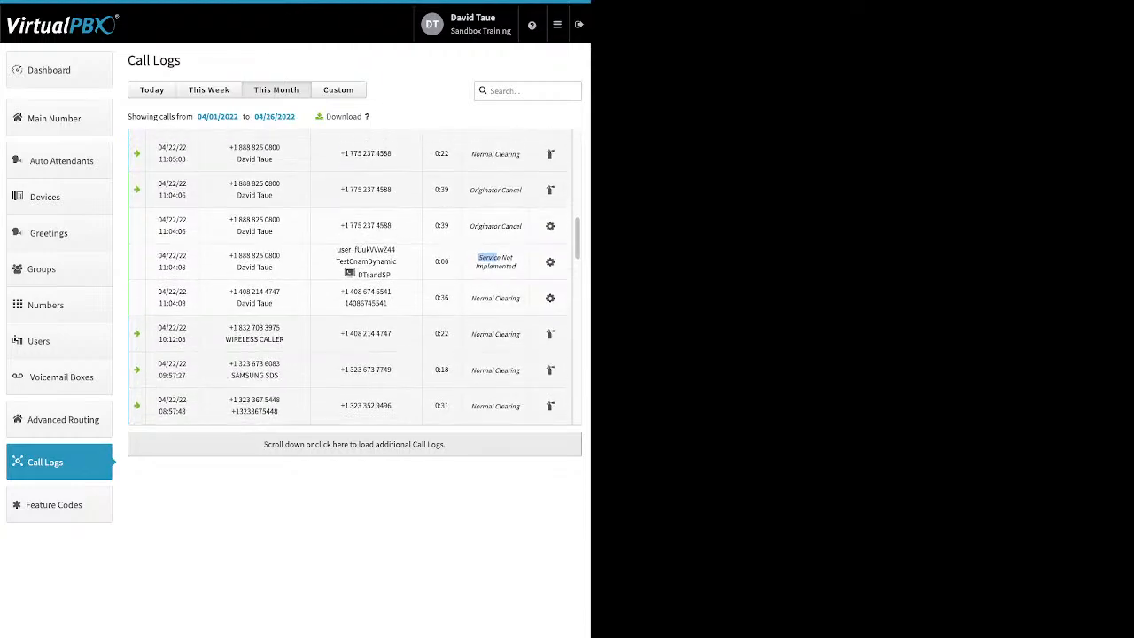
scroll(354, 257, up, 3)
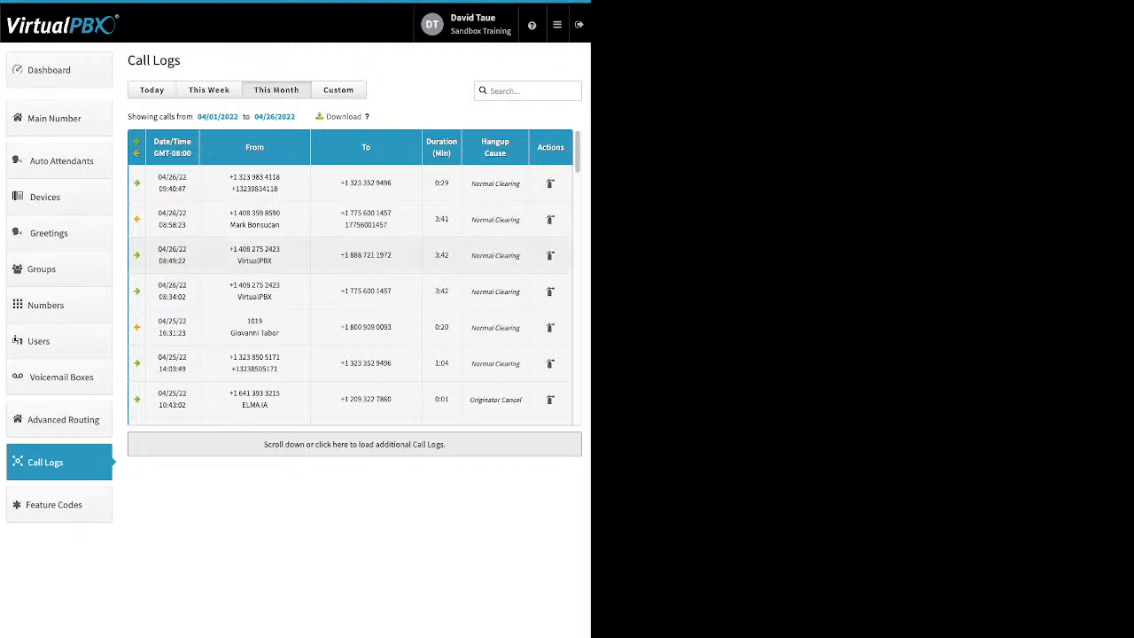
click(354, 220)
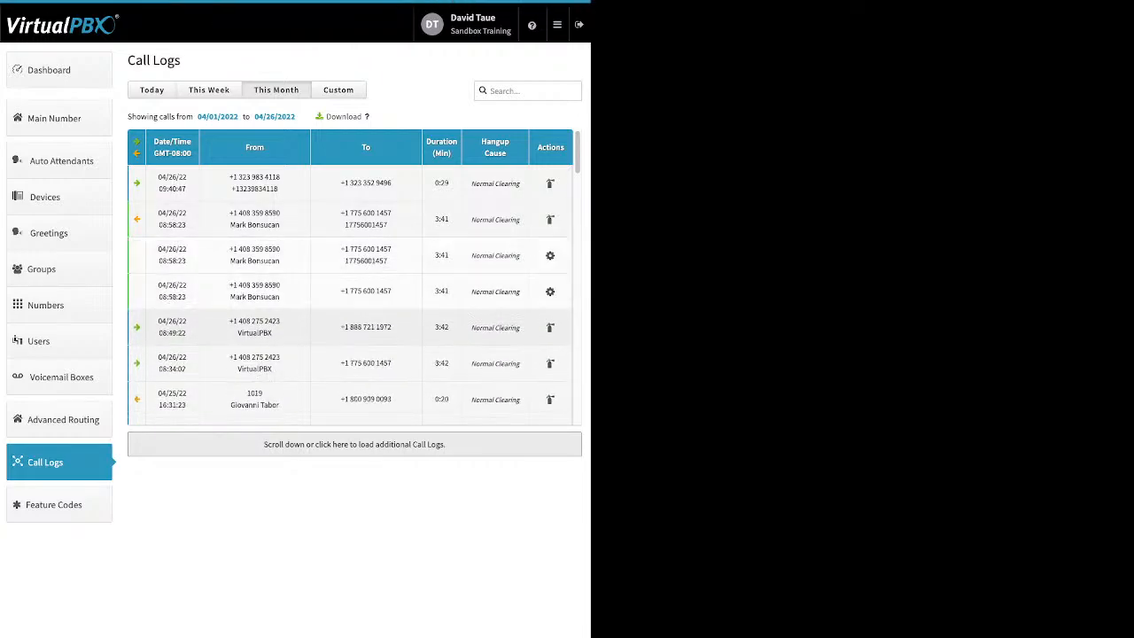
scroll(296, 330, down, 1)
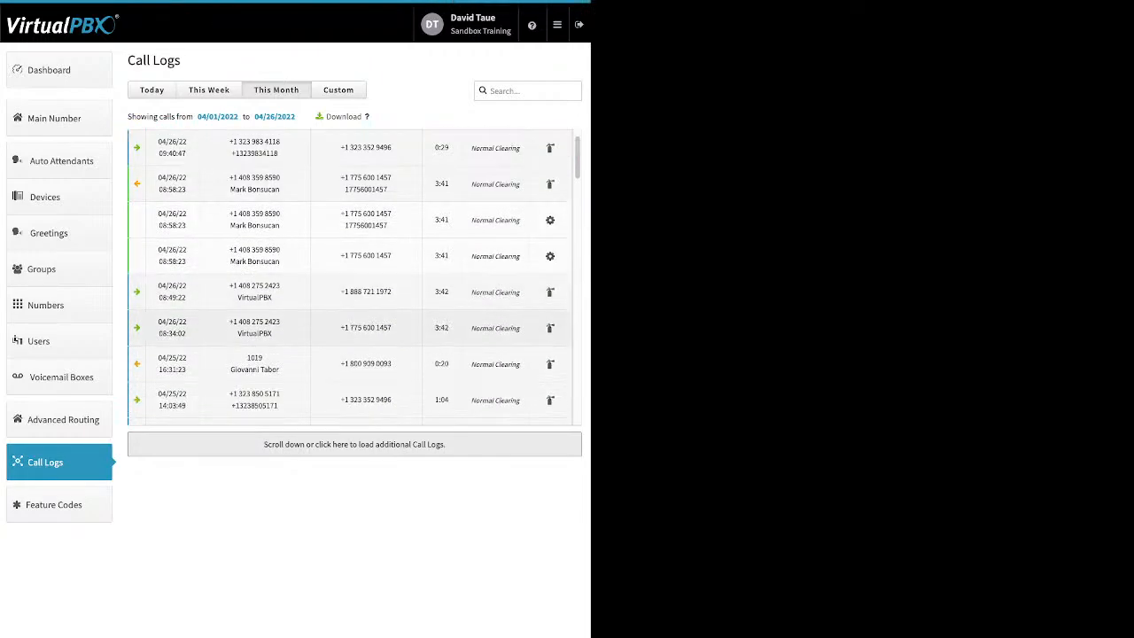
click(295, 361)
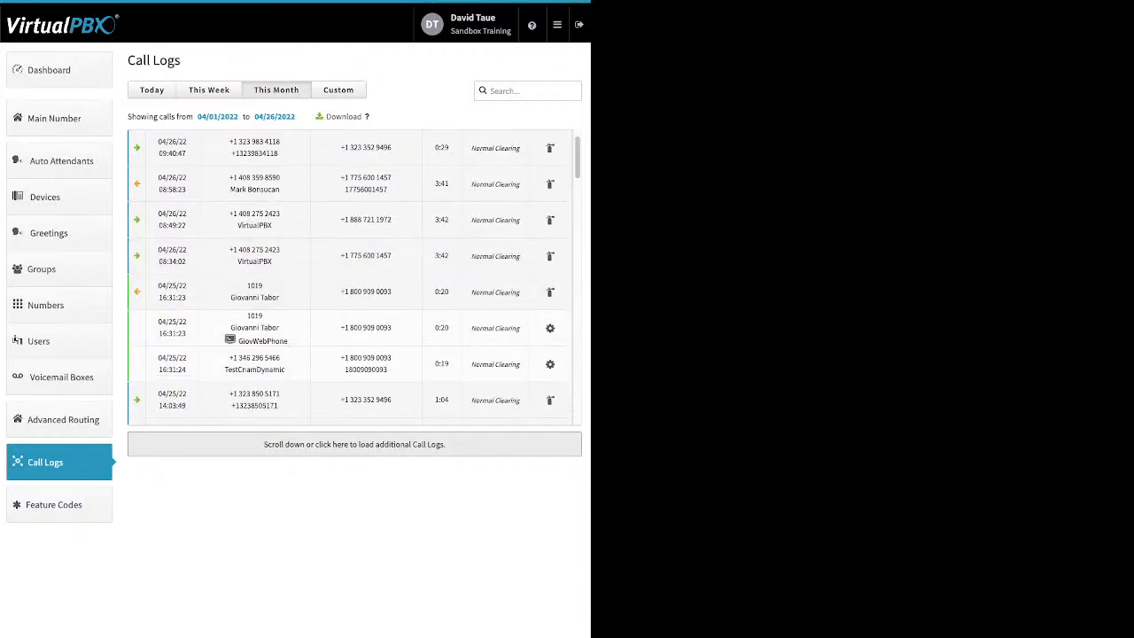
drag(287, 341, 249, 341)
scroll(354, 275, up, 1)
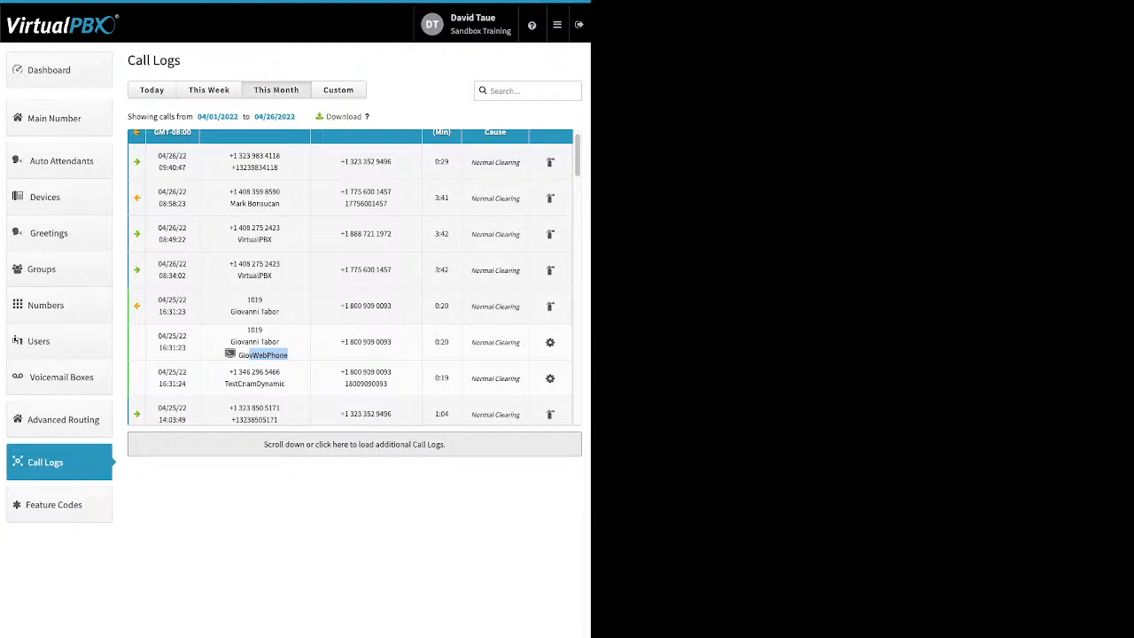
click(337, 90)
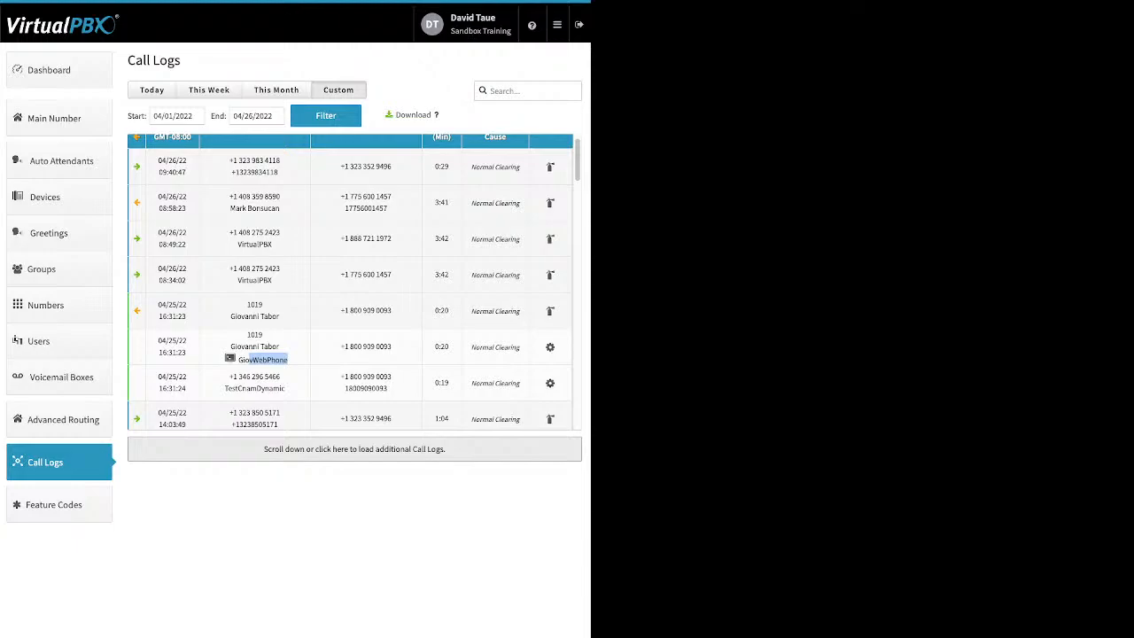
- Open the Feature Codes page listing codes like Agent Login *20 and Privacy *67
click(54, 505)
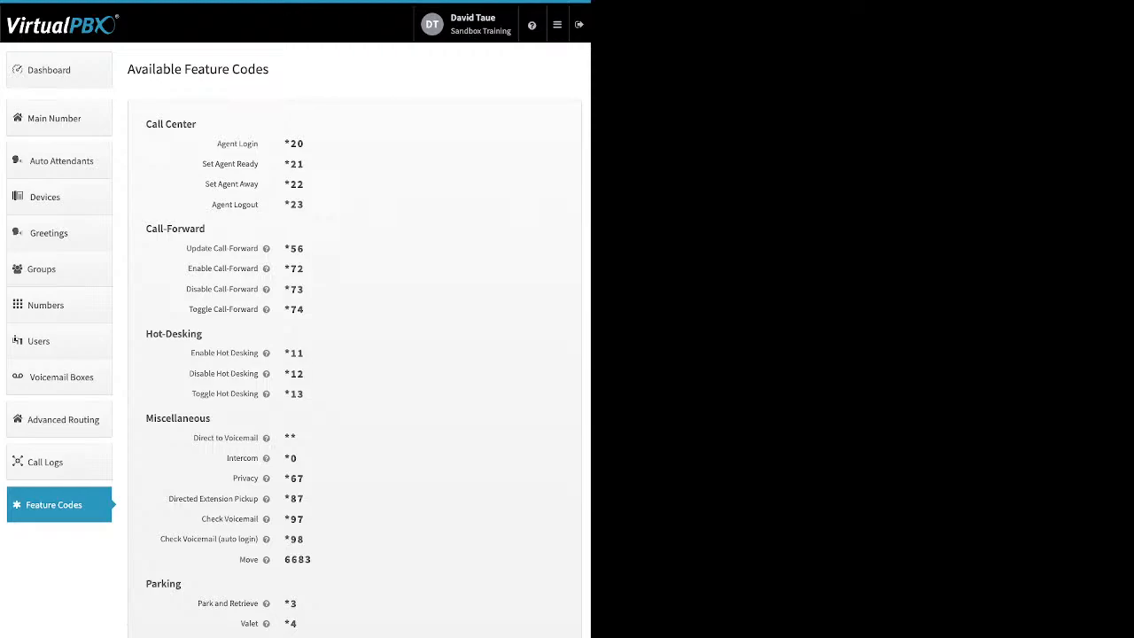
- Go to Blacklist Settings from the app menu, showing Block list and New BList selected
click(557, 25)
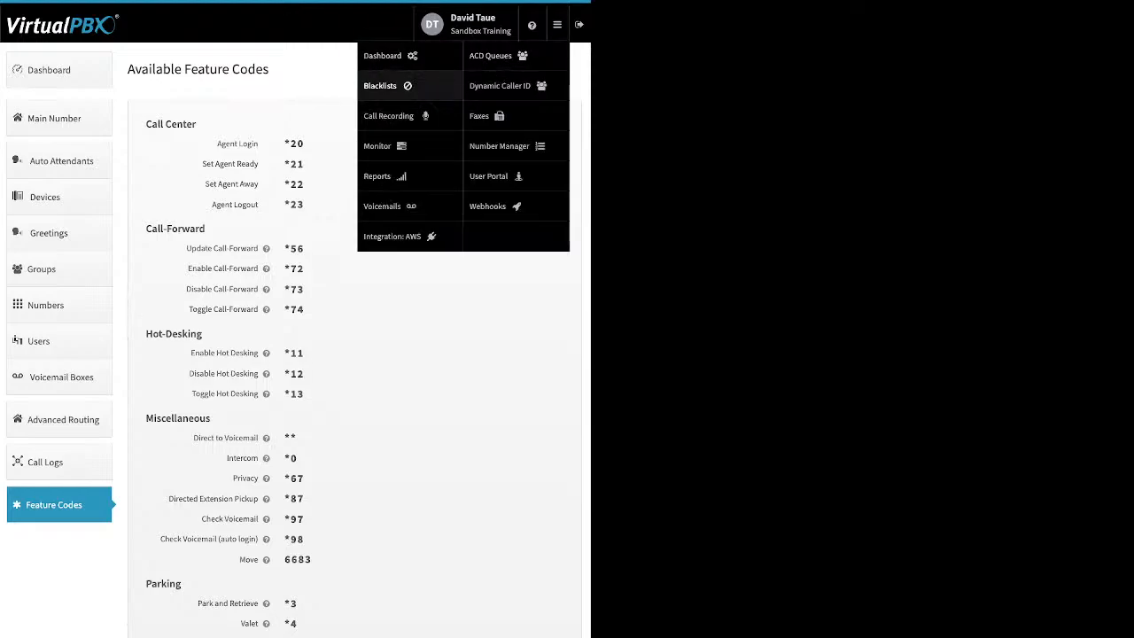
click(380, 85)
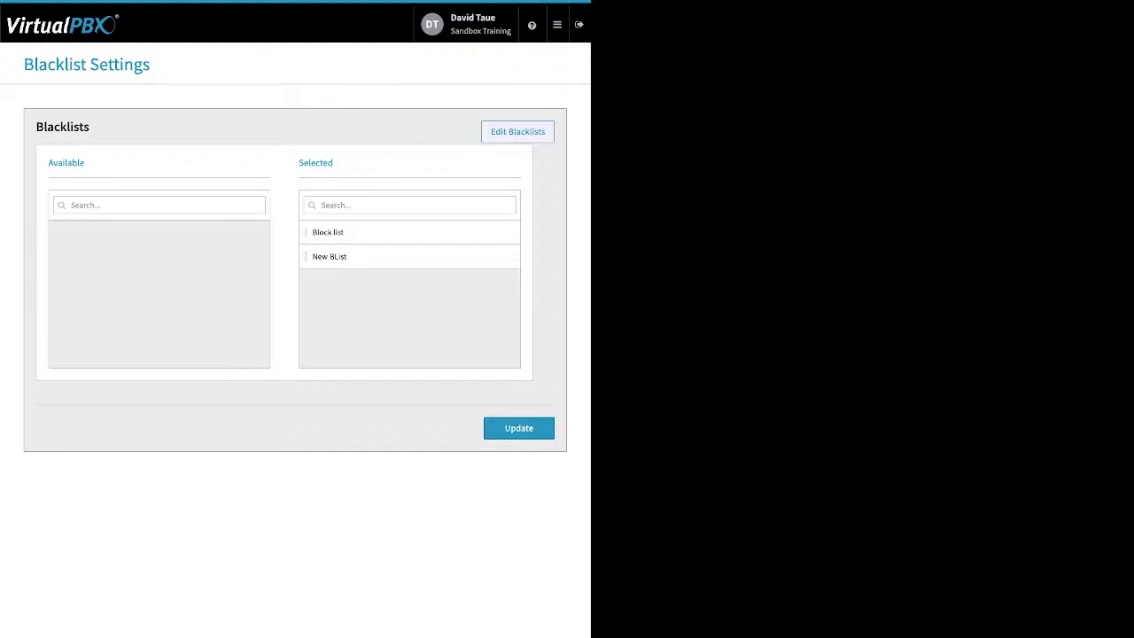
click(518, 132)
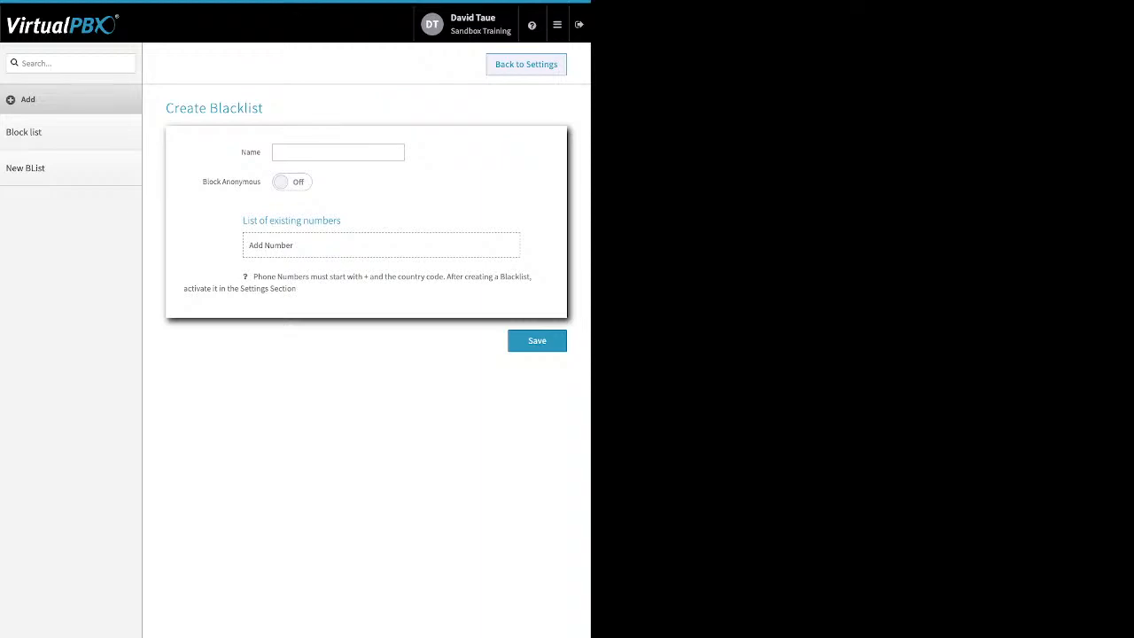
click(337, 152)
drag(261, 182, 207, 181)
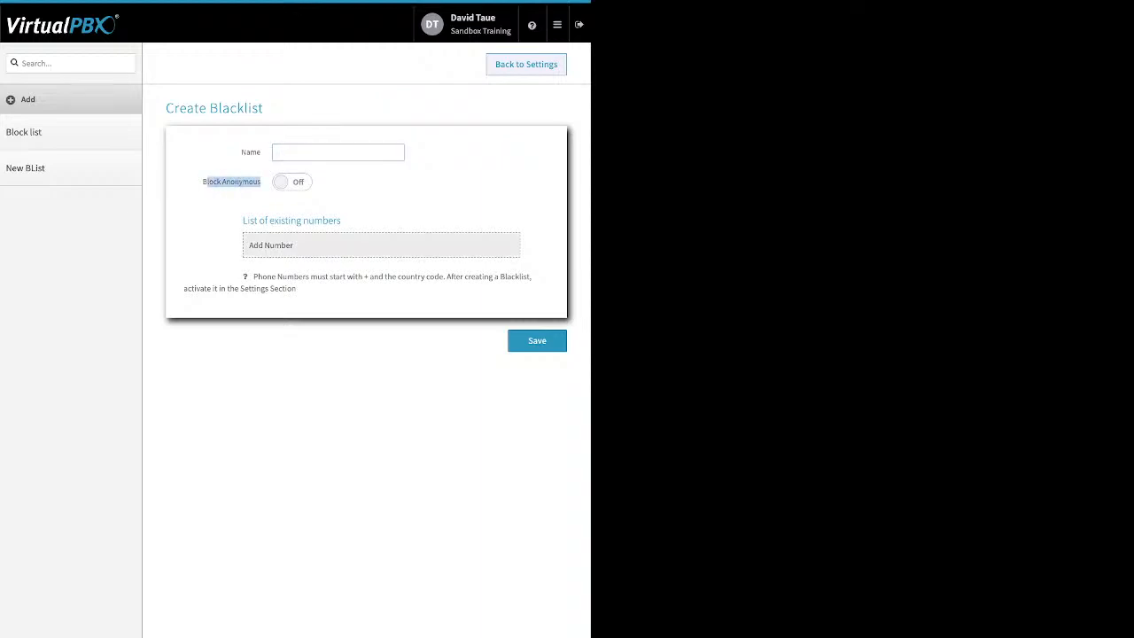
click(293, 181)
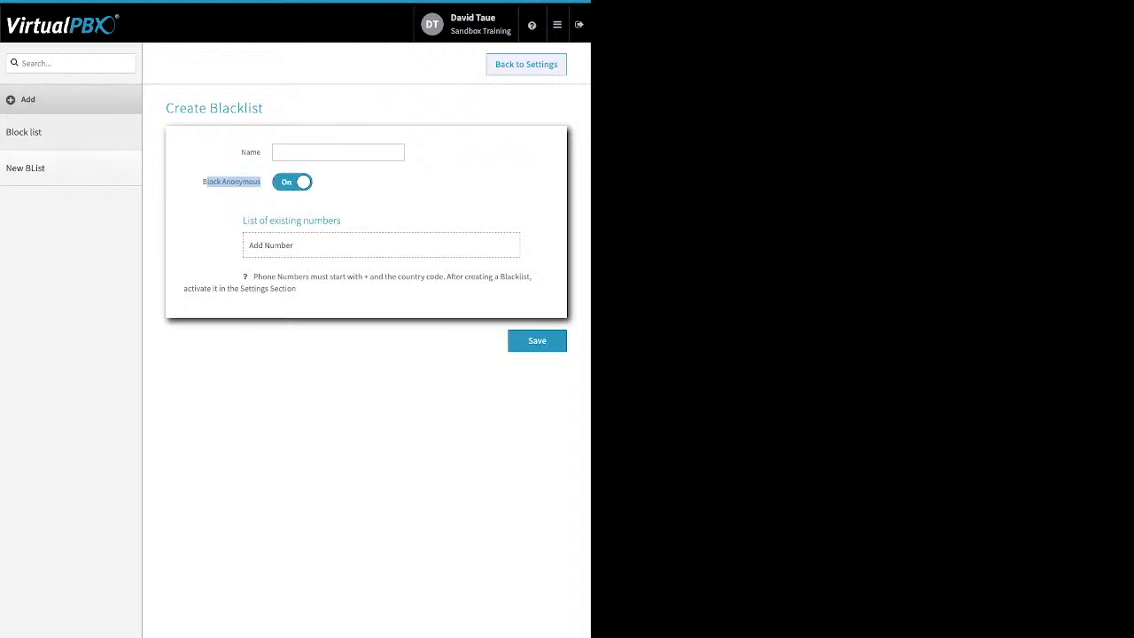
click(35, 132)
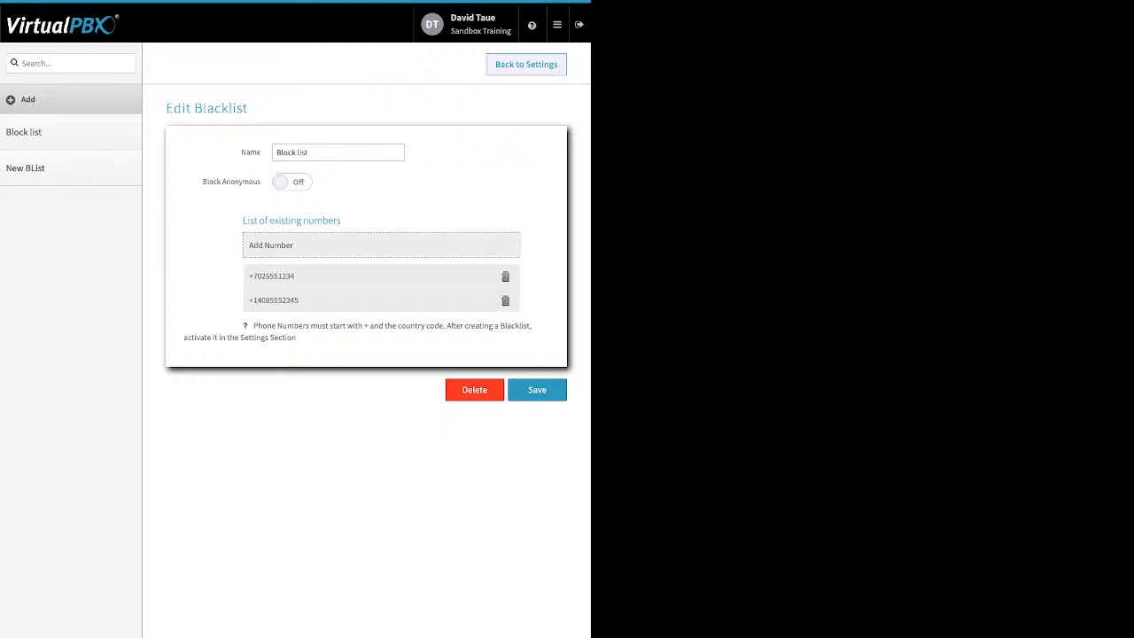
click(380, 245)
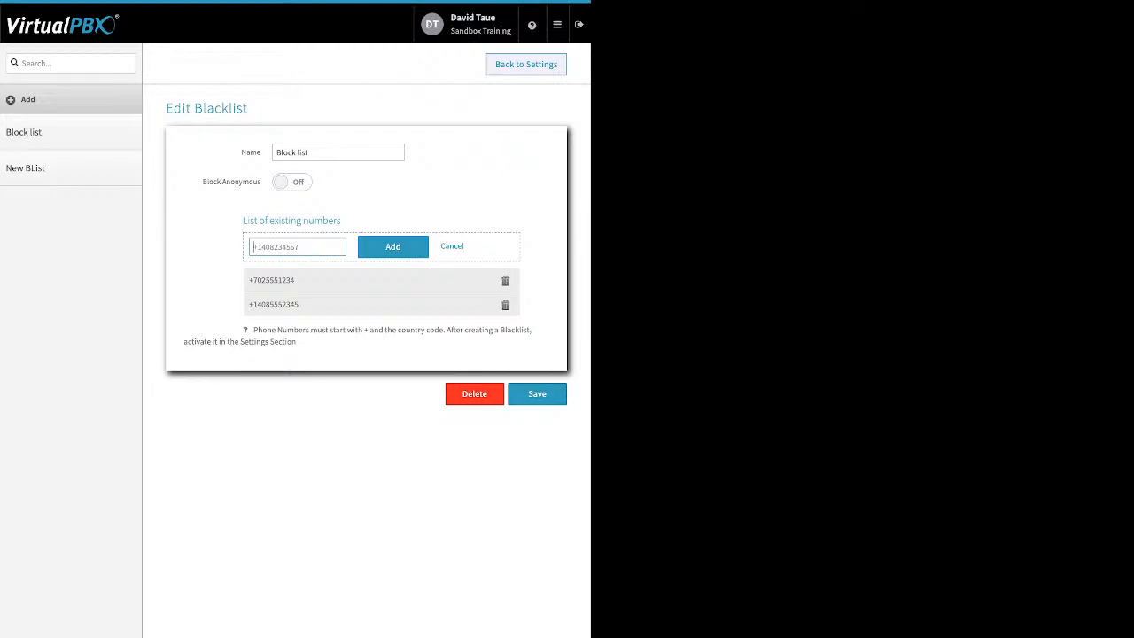
click(526, 64)
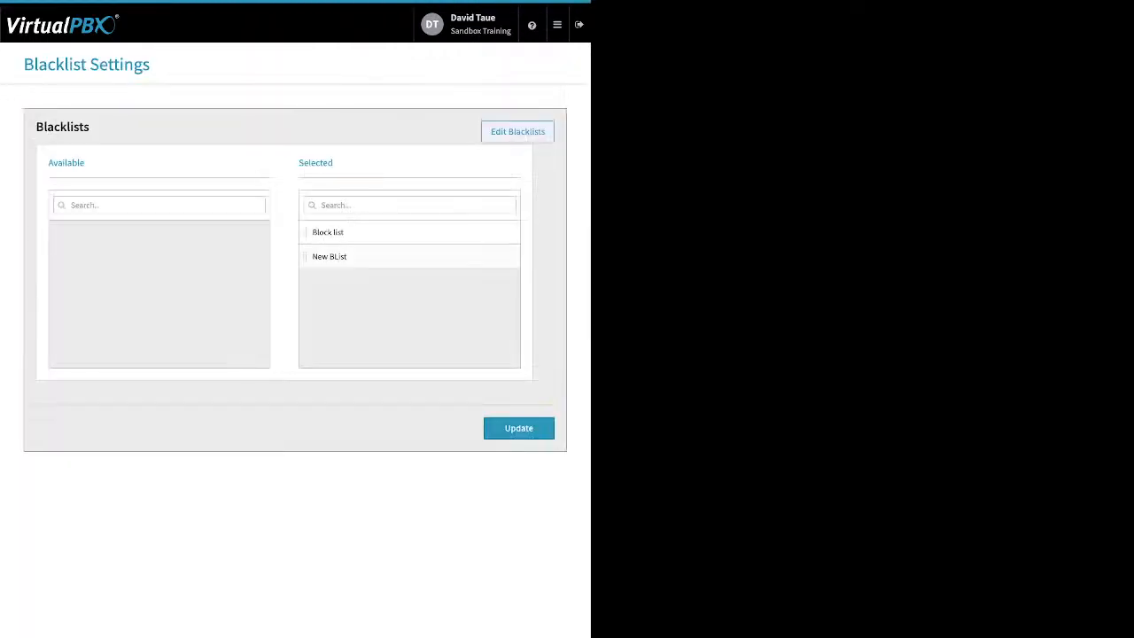
drag(284, 156, 333, 163)
click(519, 428)
- View the Call Recording storage settings, which report no storage connector configured
click(557, 24)
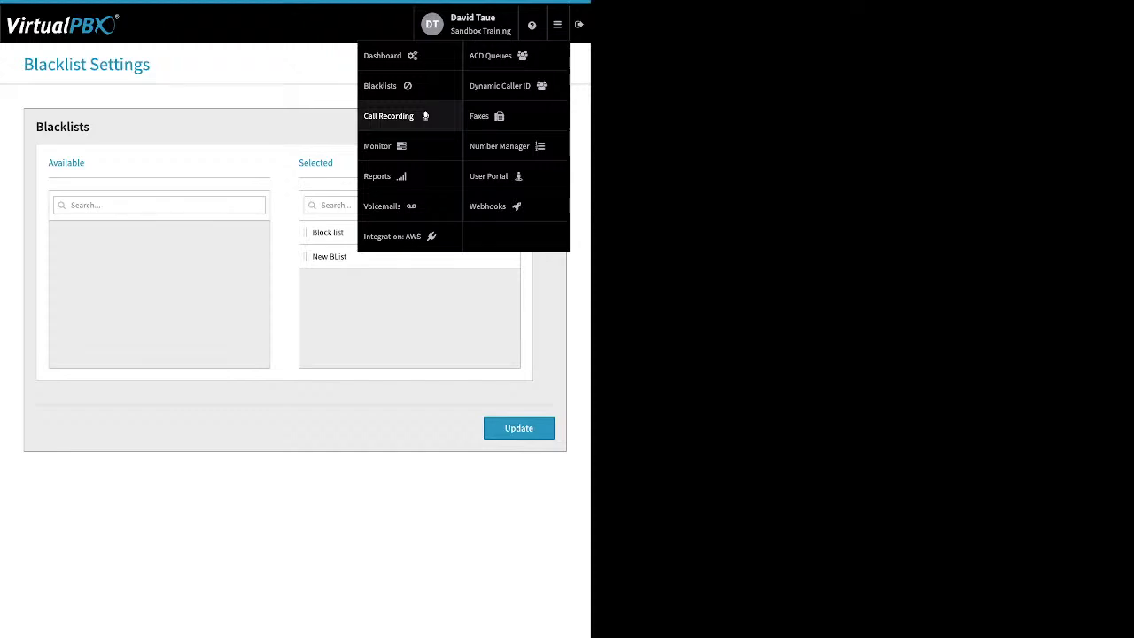
click(388, 116)
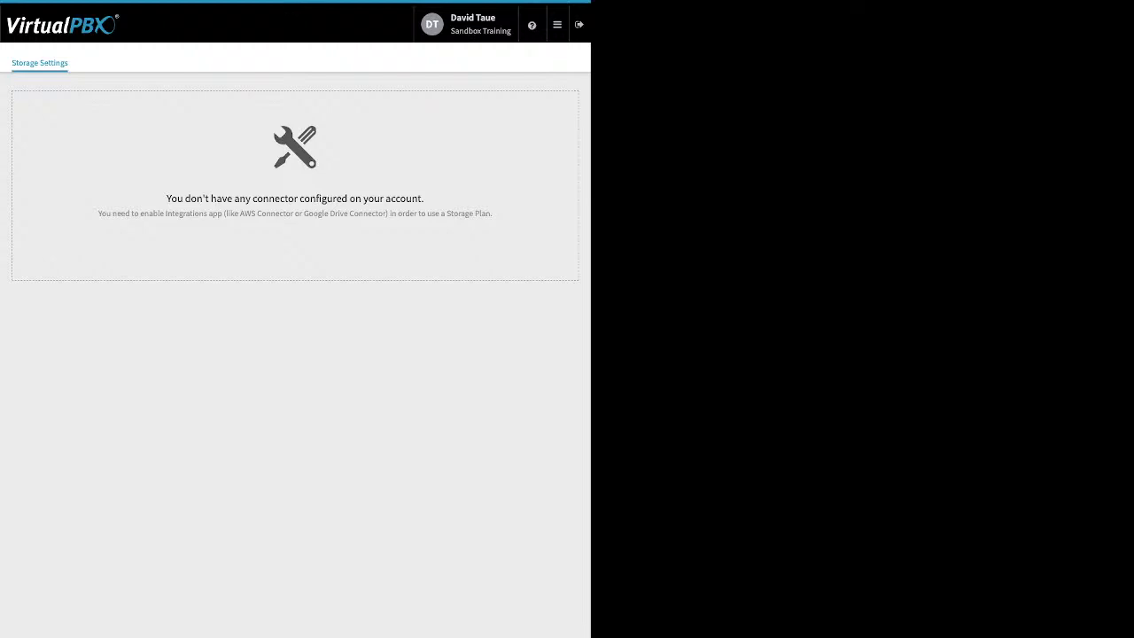
click(557, 24)
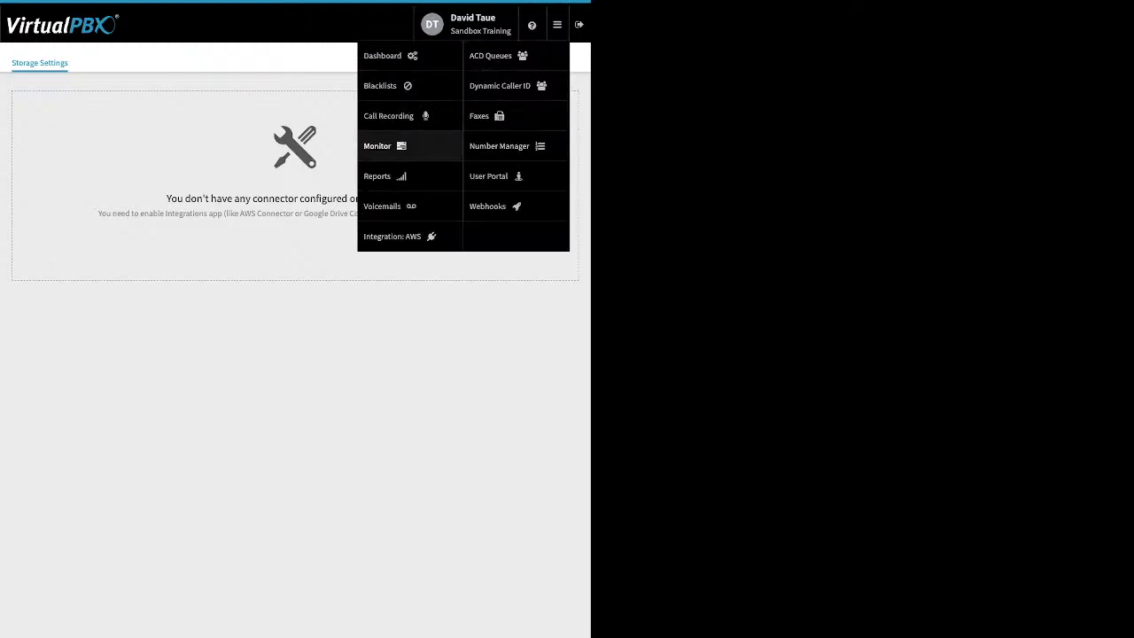
- In the Monitor app, filter employees by Available and Busy, then view the Devices list
click(381, 145)
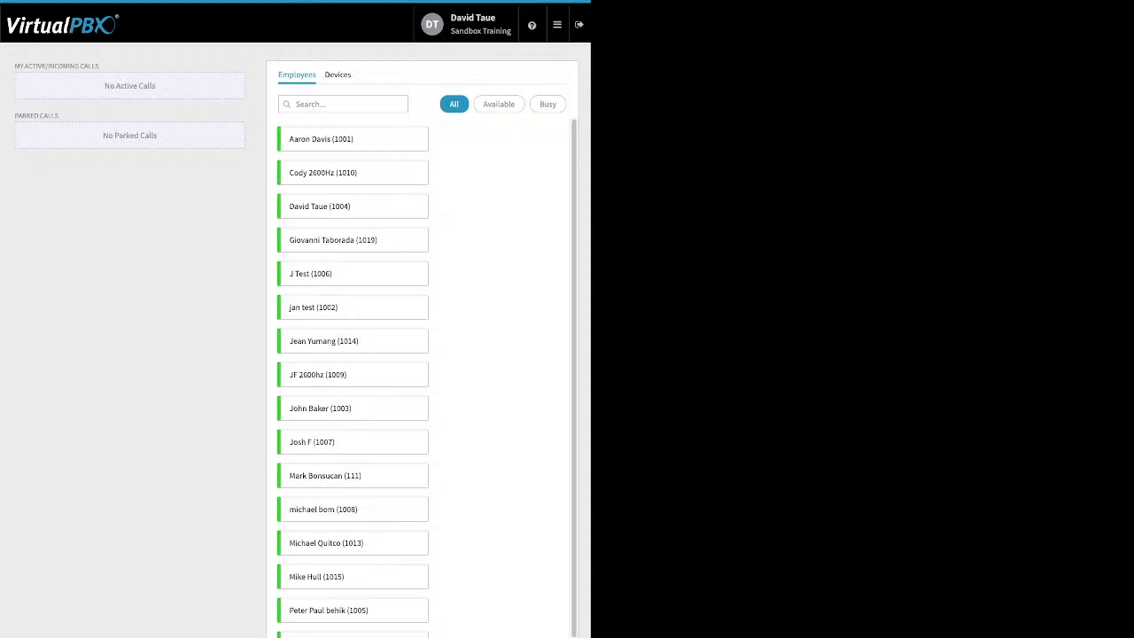
scroll(427, 376, down, 1)
click(499, 105)
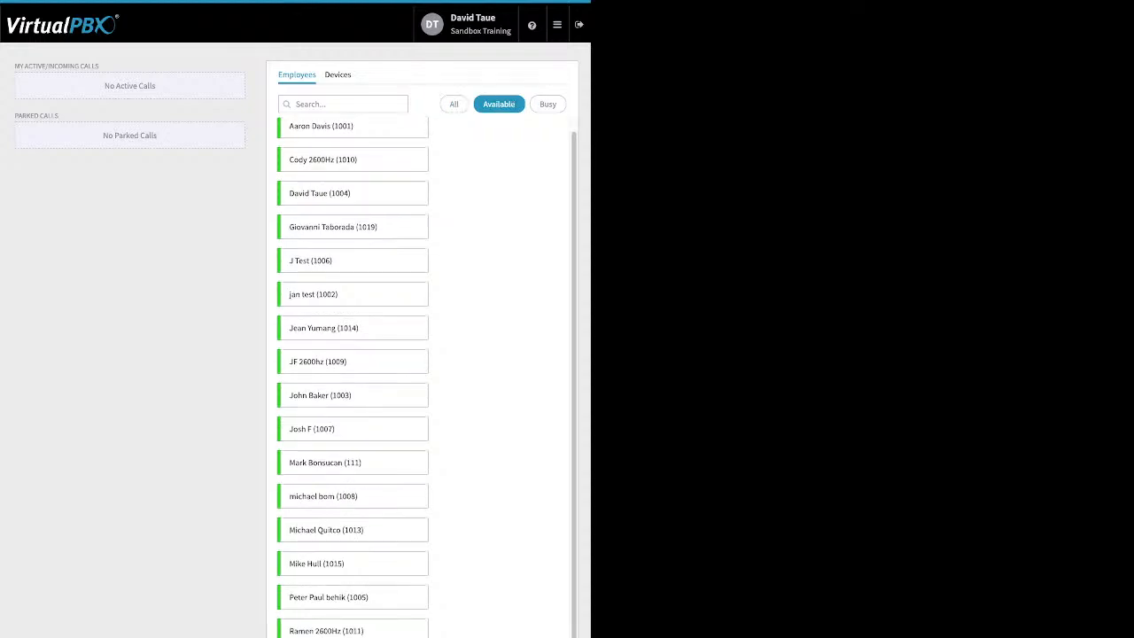
click(547, 105)
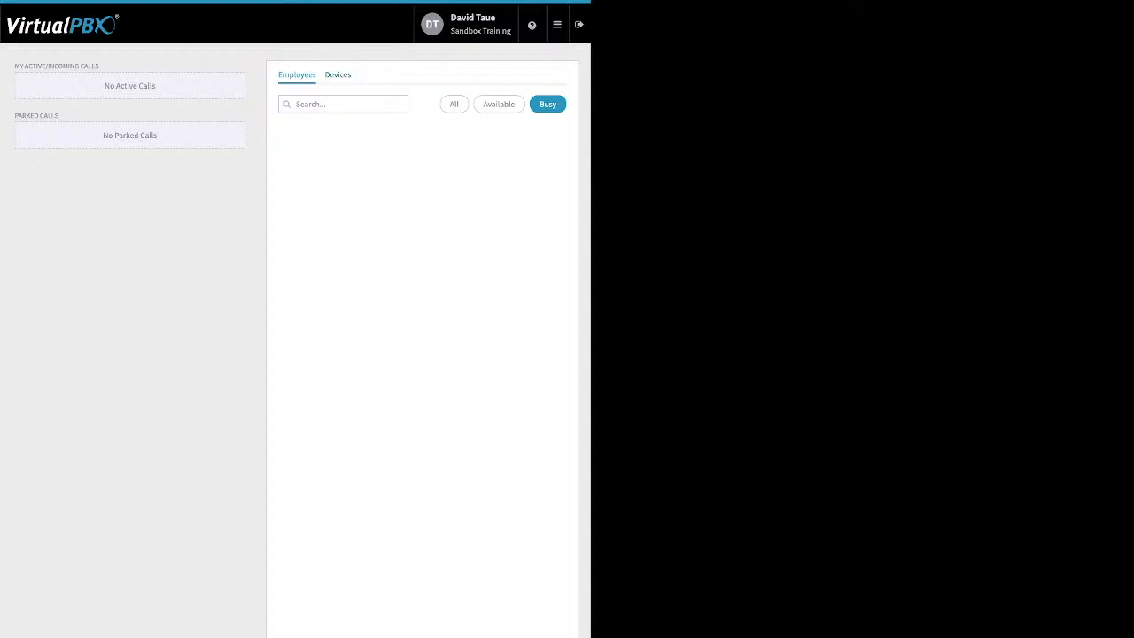
click(338, 75)
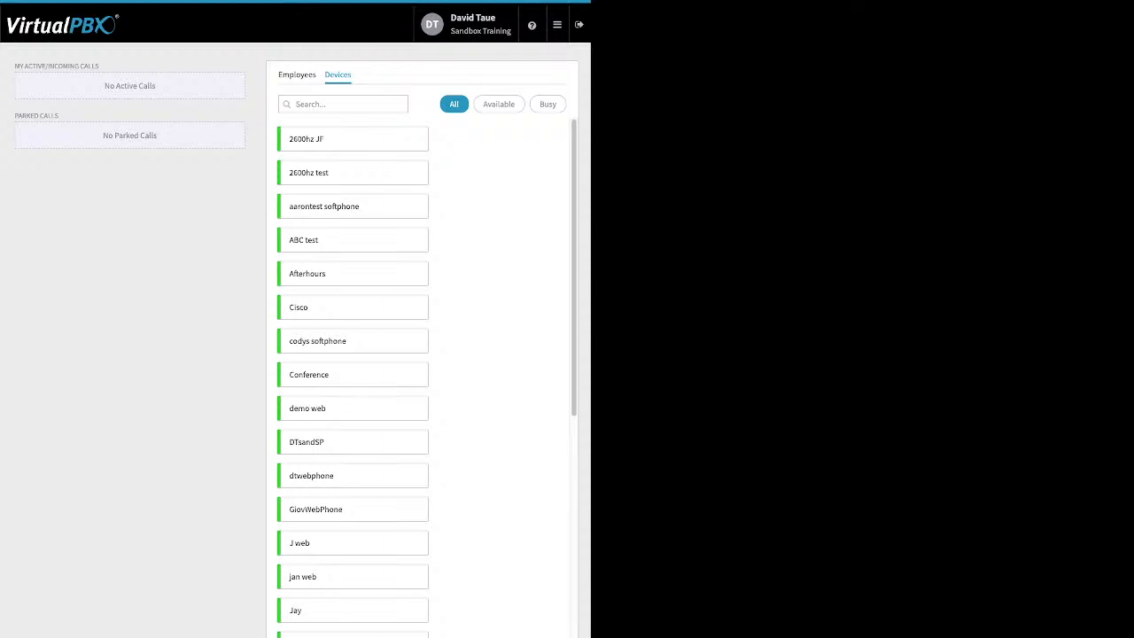
drag(169, 186, 53, 56)
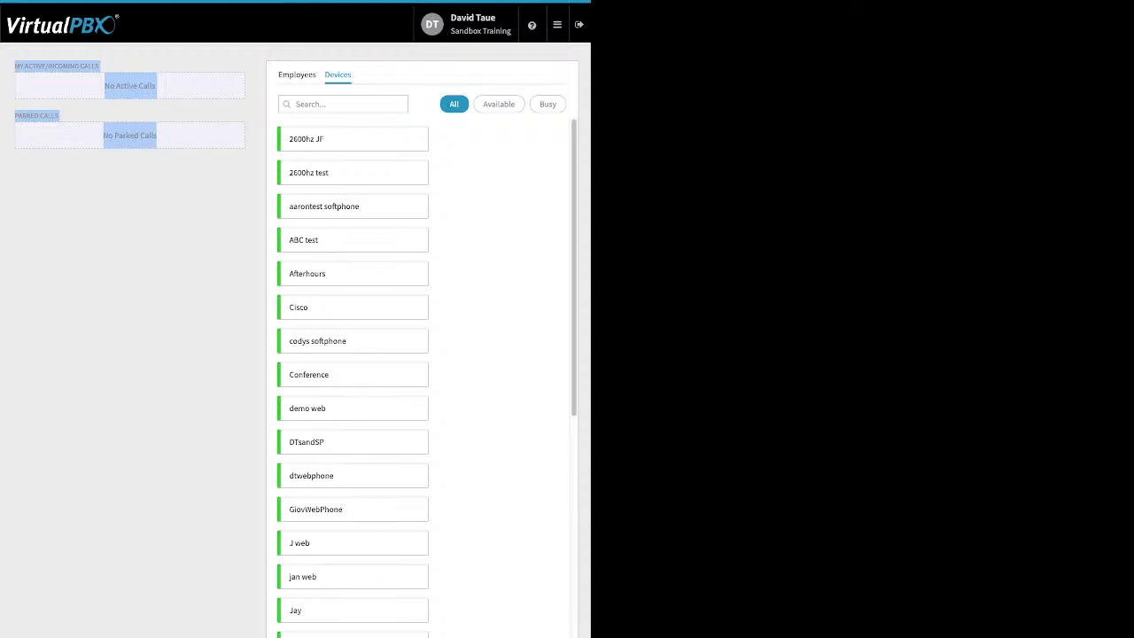
mouse_move(557, 25)
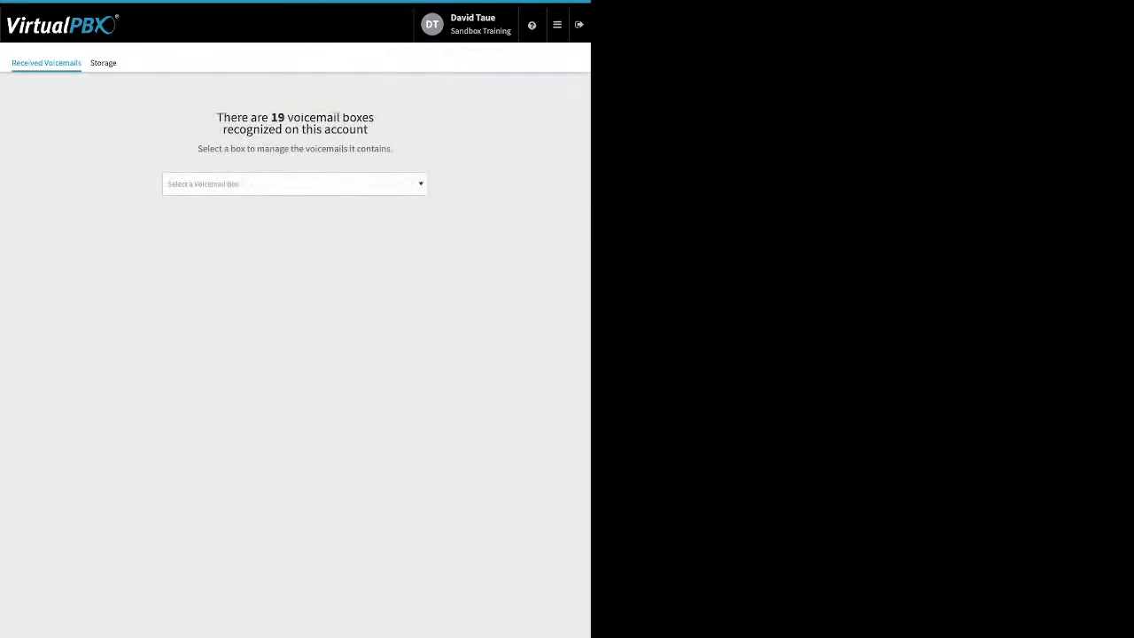
- Select the signed-in user's voicemail box, holding 4 messages with 3 new
click(295, 184)
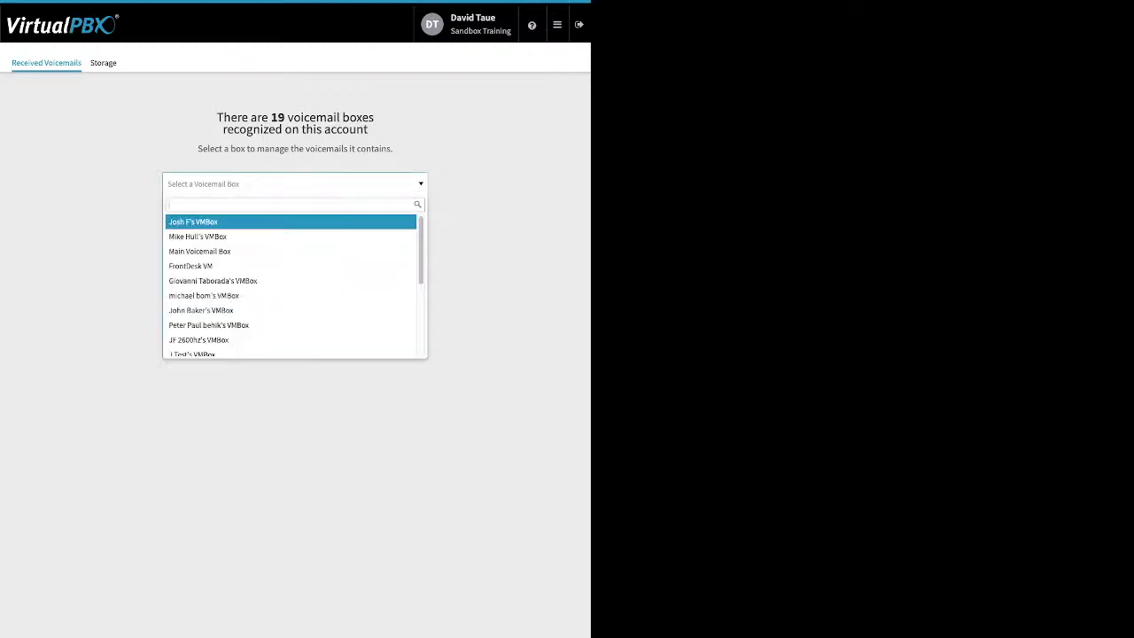
scroll(294, 307, down, 3)
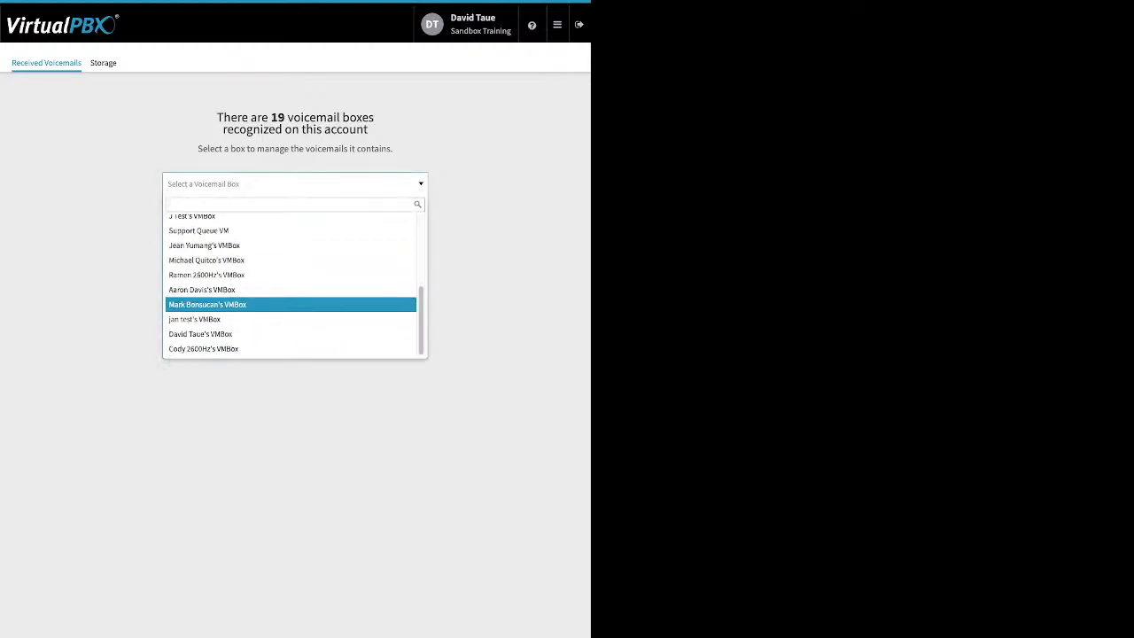
click(266, 334)
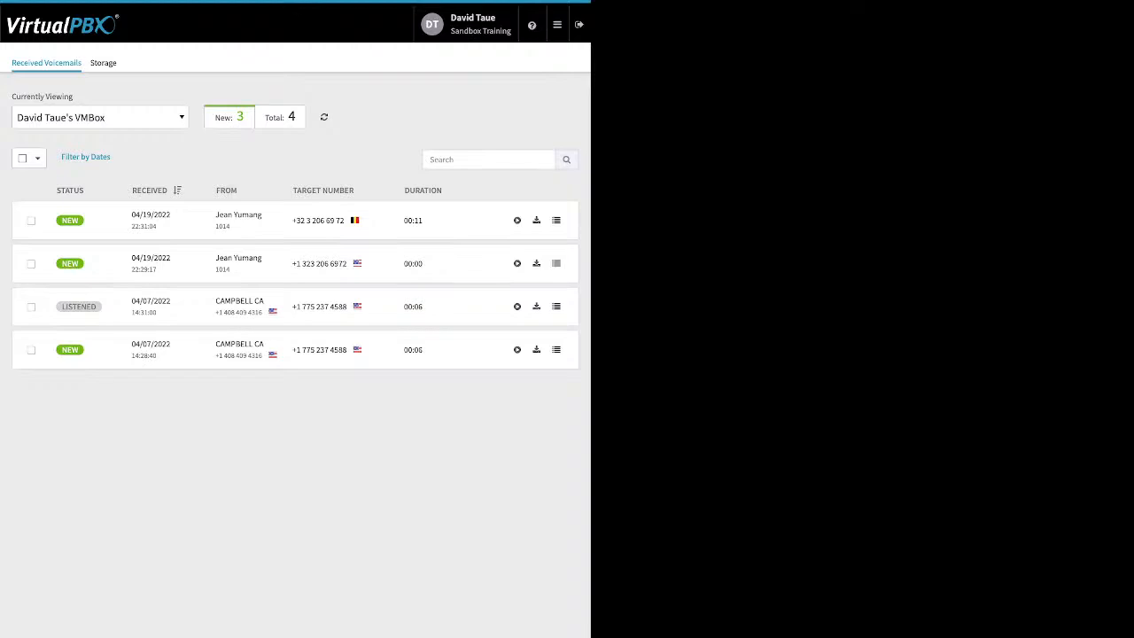
- Tick the listened 04/07/2022 voicemail and review the Move To and Mark As options unchanged
click(31, 307)
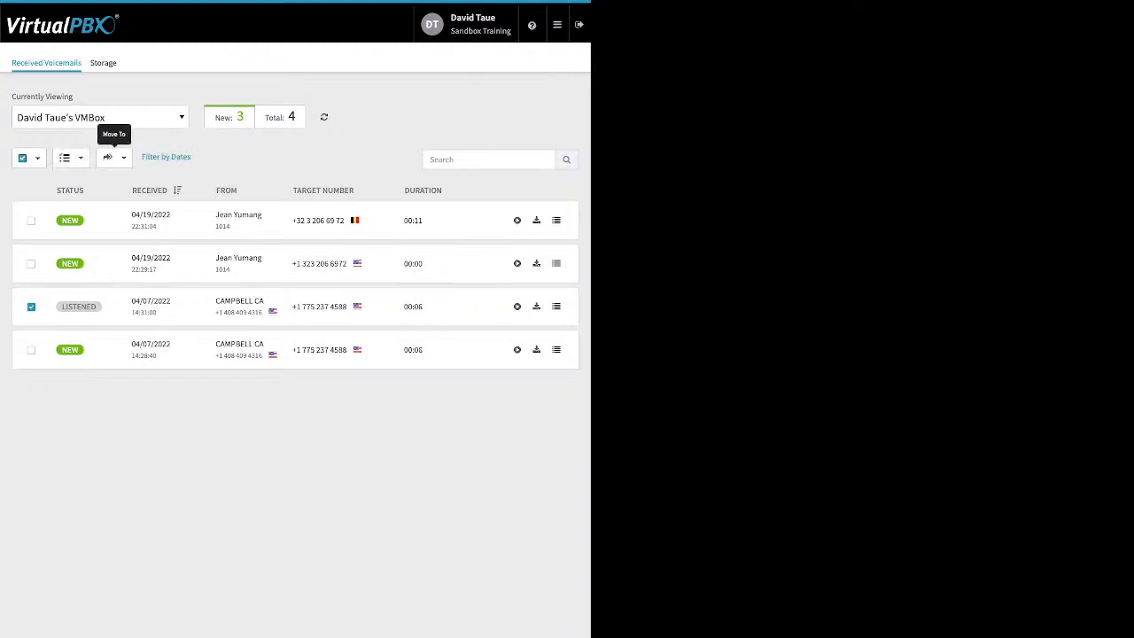
click(114, 158)
click(275, 427)
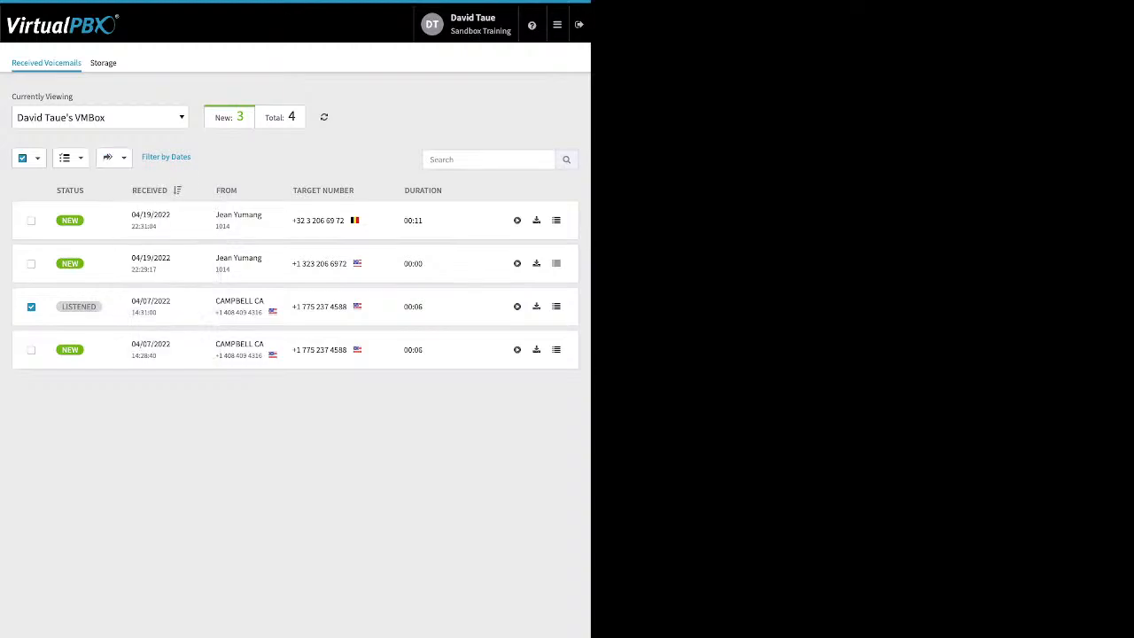
click(70, 157)
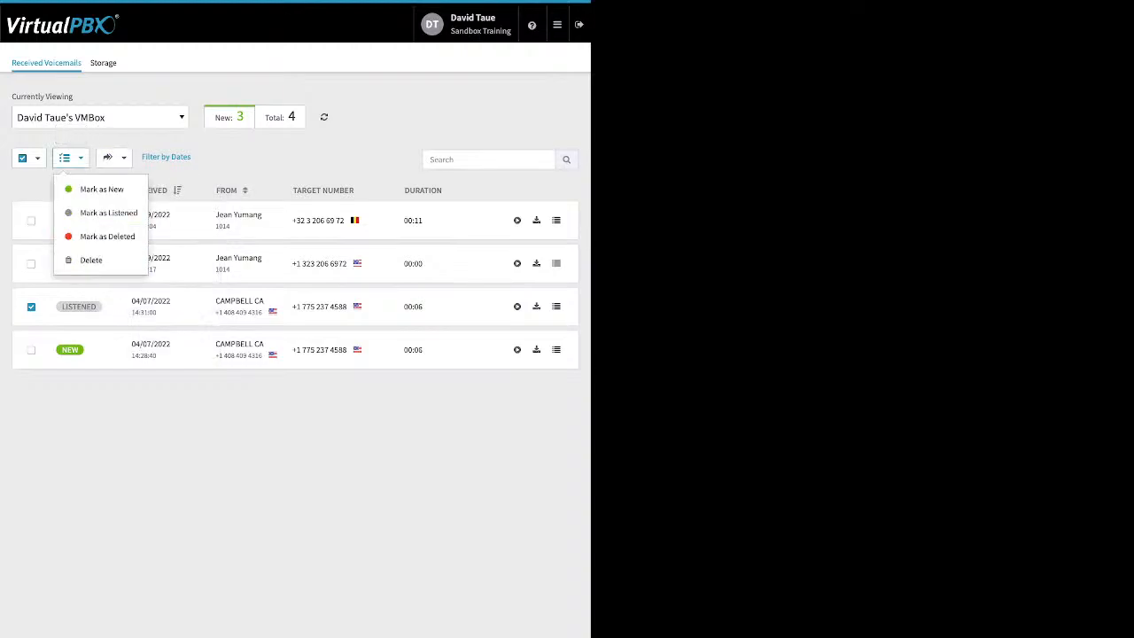
key(Escape)
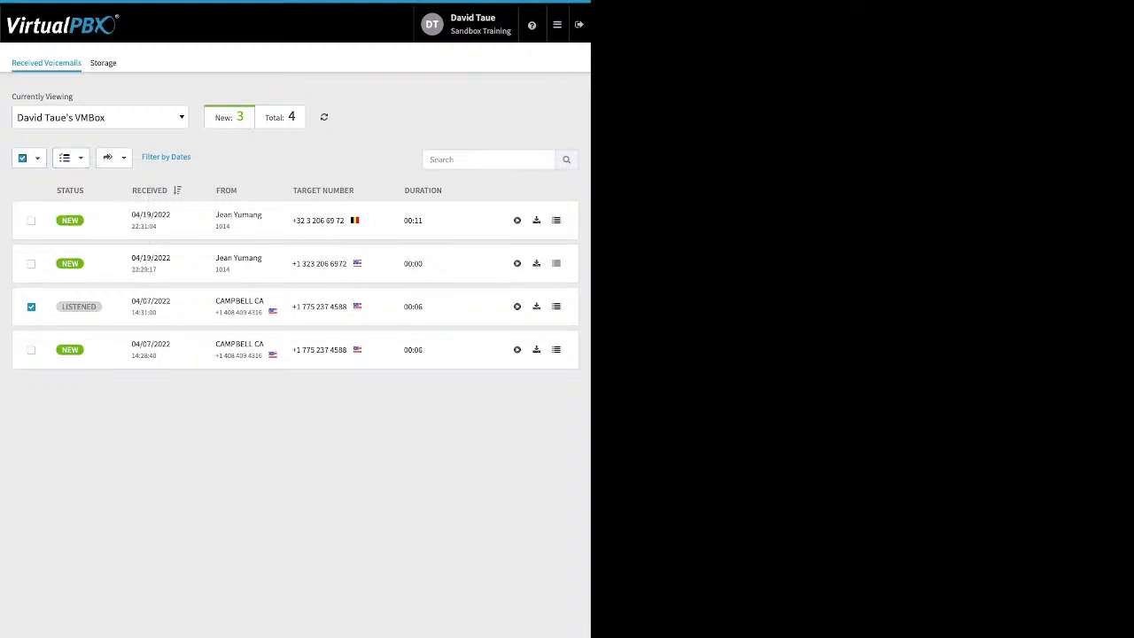
mouse_move(557, 25)
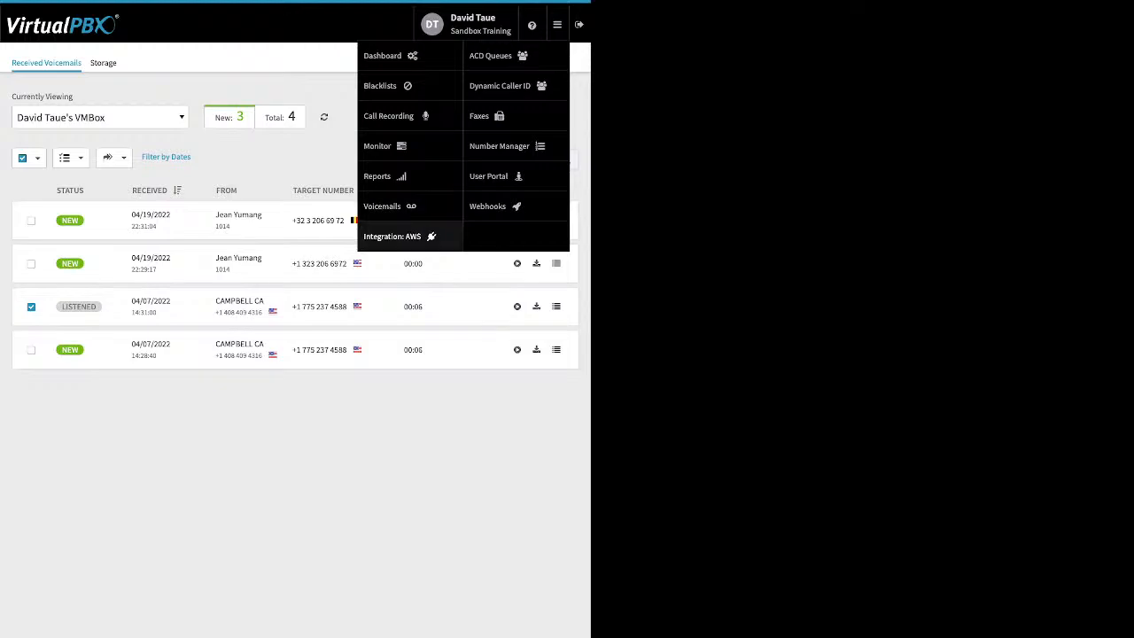
- Check the AWS Integration page (no account configured), then open the ACD Queues app
click(392, 235)
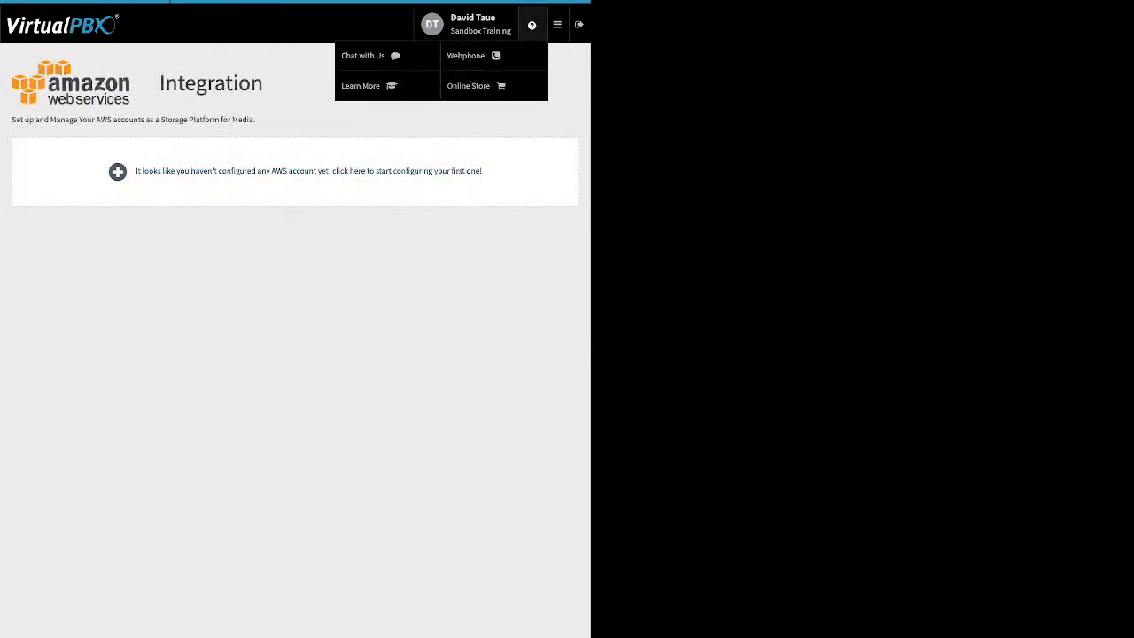
mouse_move(557, 25)
click(489, 55)
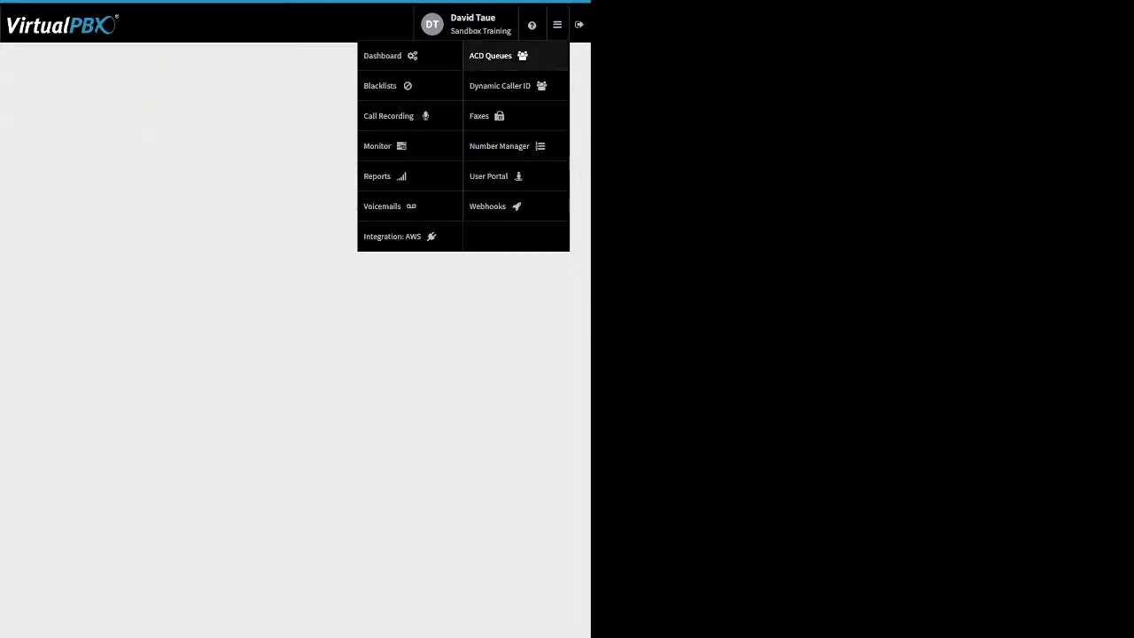
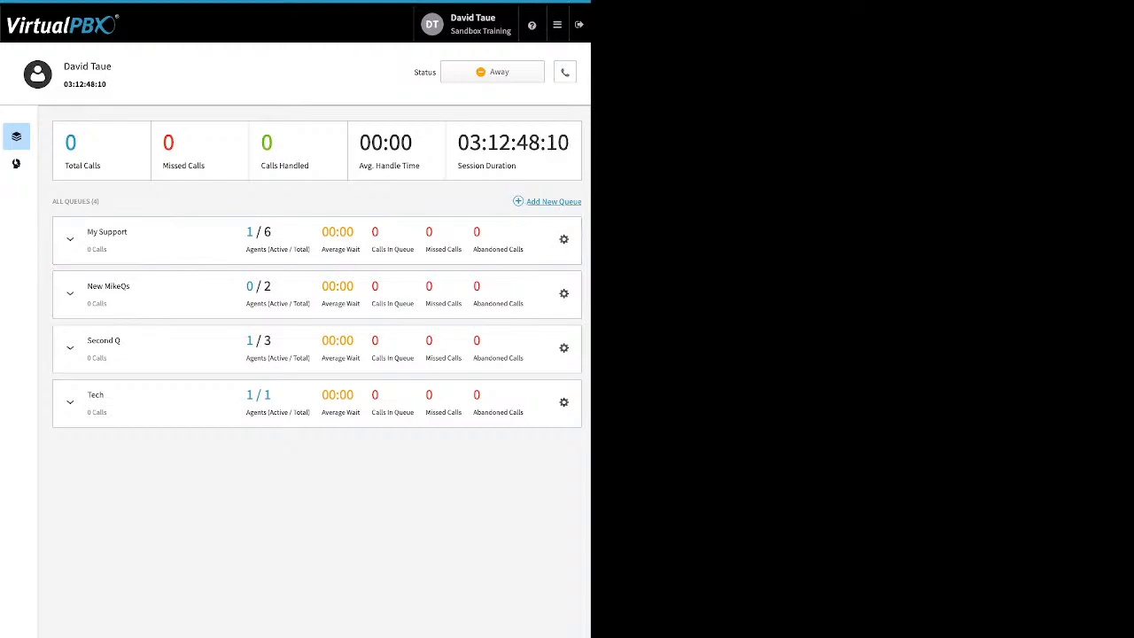
- Open the My Support queue's settings and review its call-in number and Round Robin routing strategy
click(563, 239)
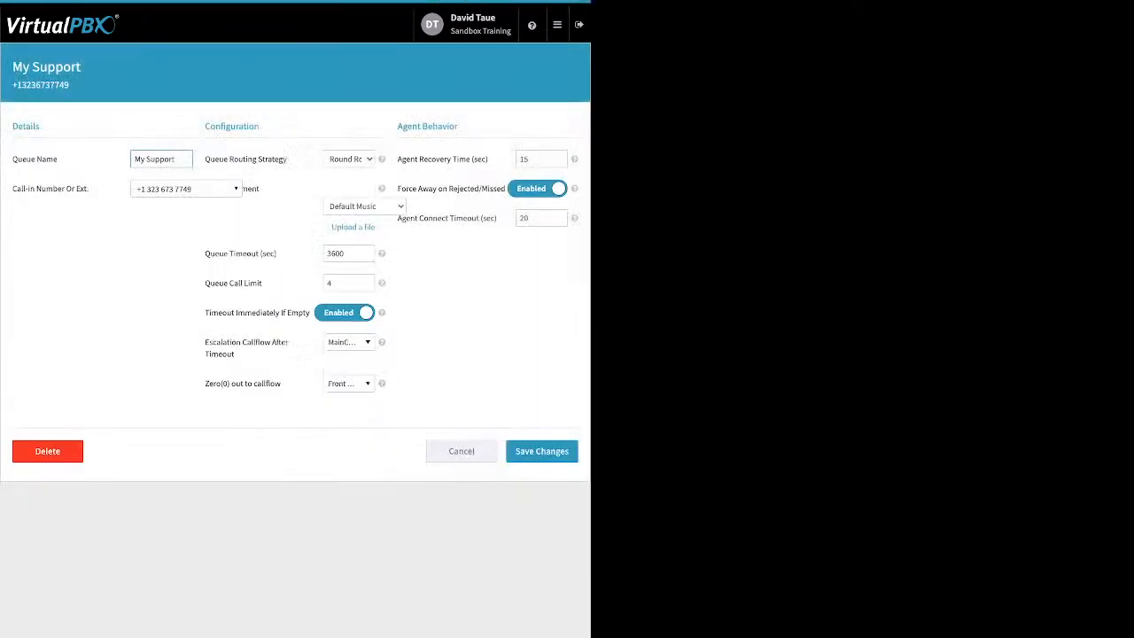
drag(91, 189, 29, 188)
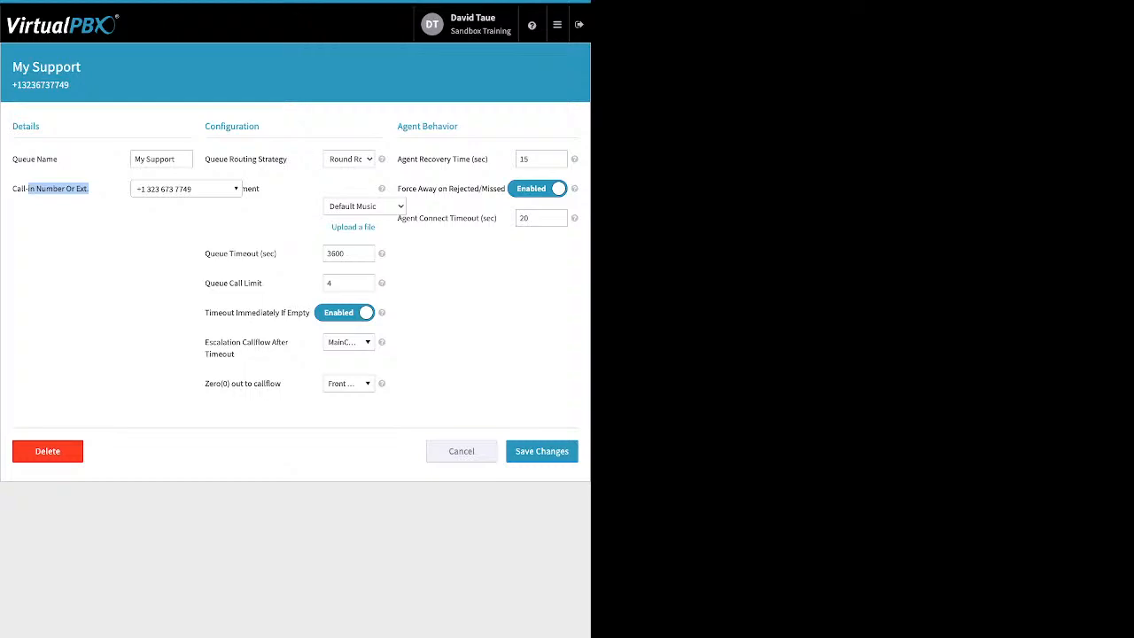
click(78, 213)
drag(287, 158, 229, 158)
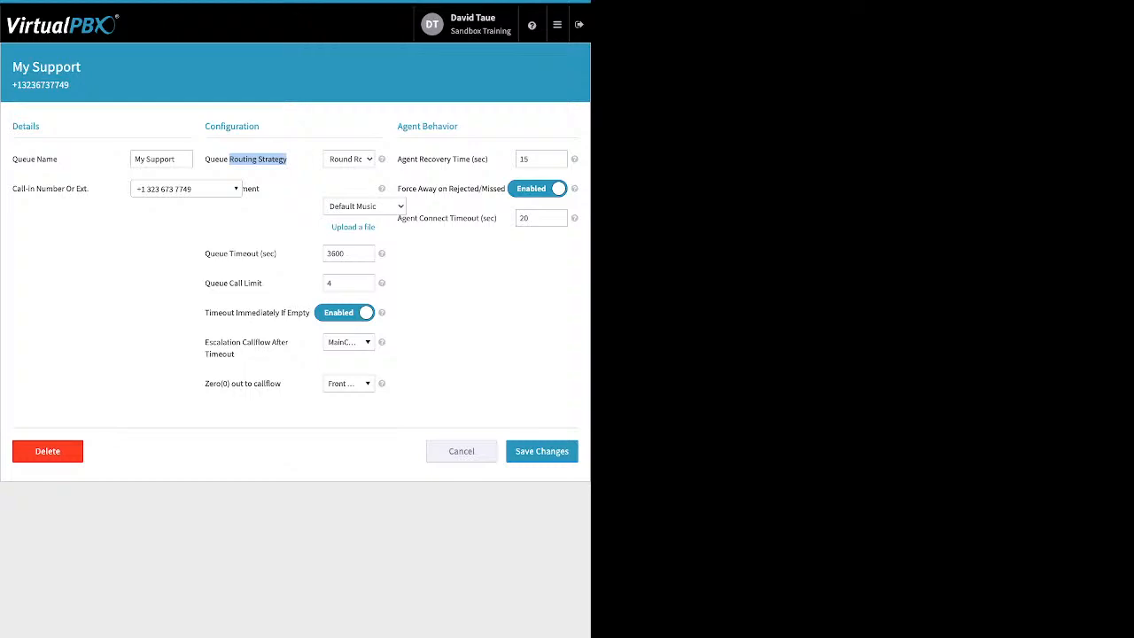
drag(247, 188, 260, 189)
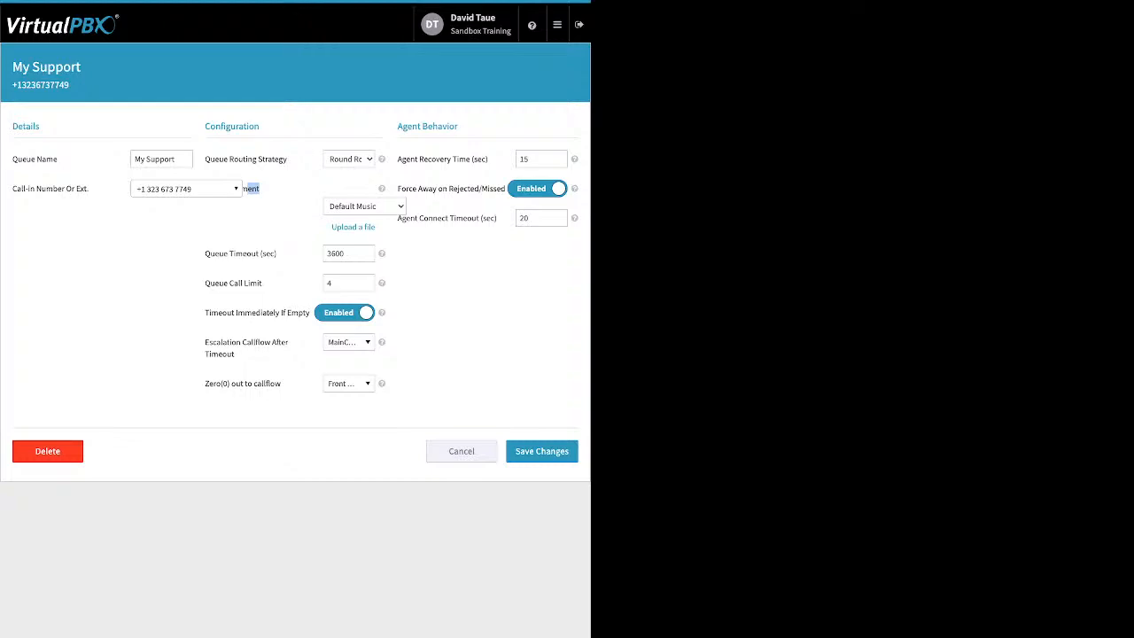
click(352, 228)
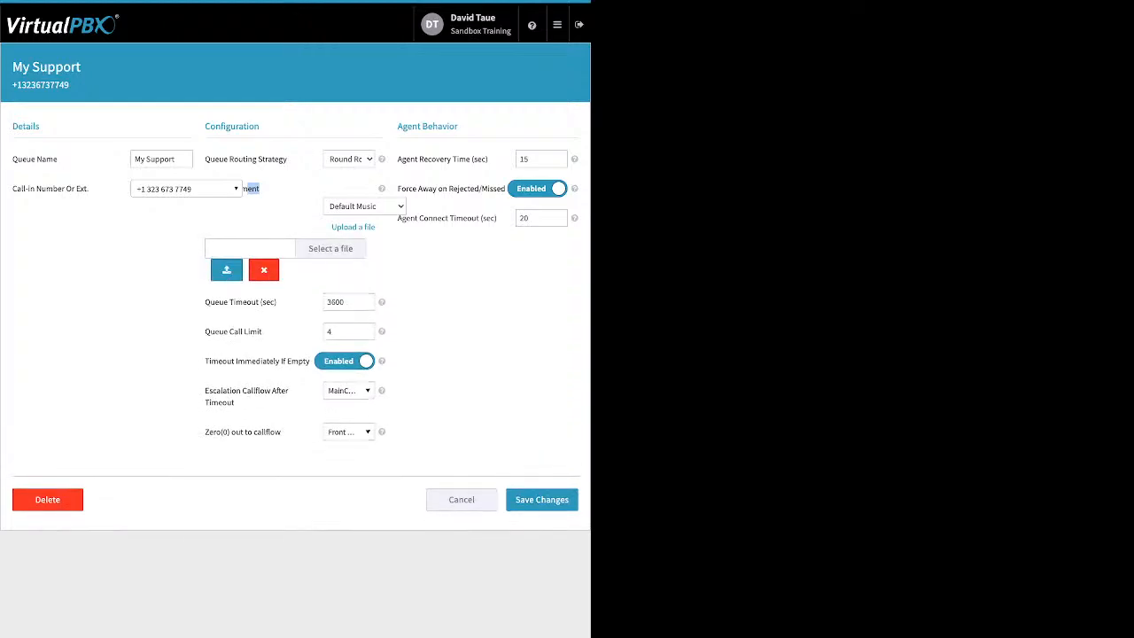
click(264, 270)
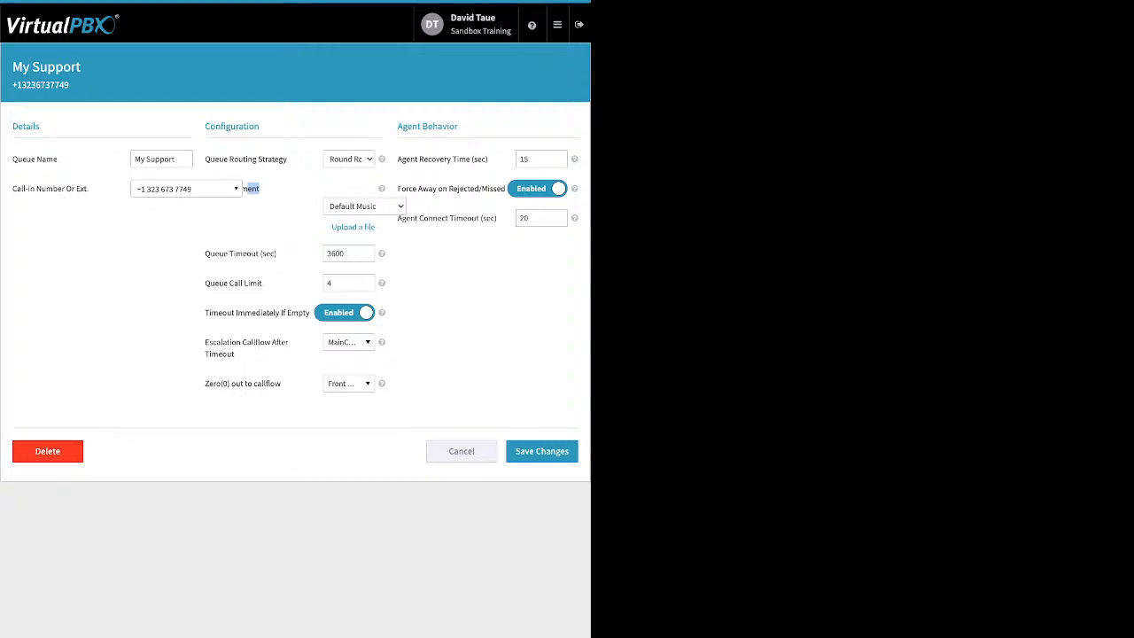
click(260, 196)
drag(277, 254, 205, 254)
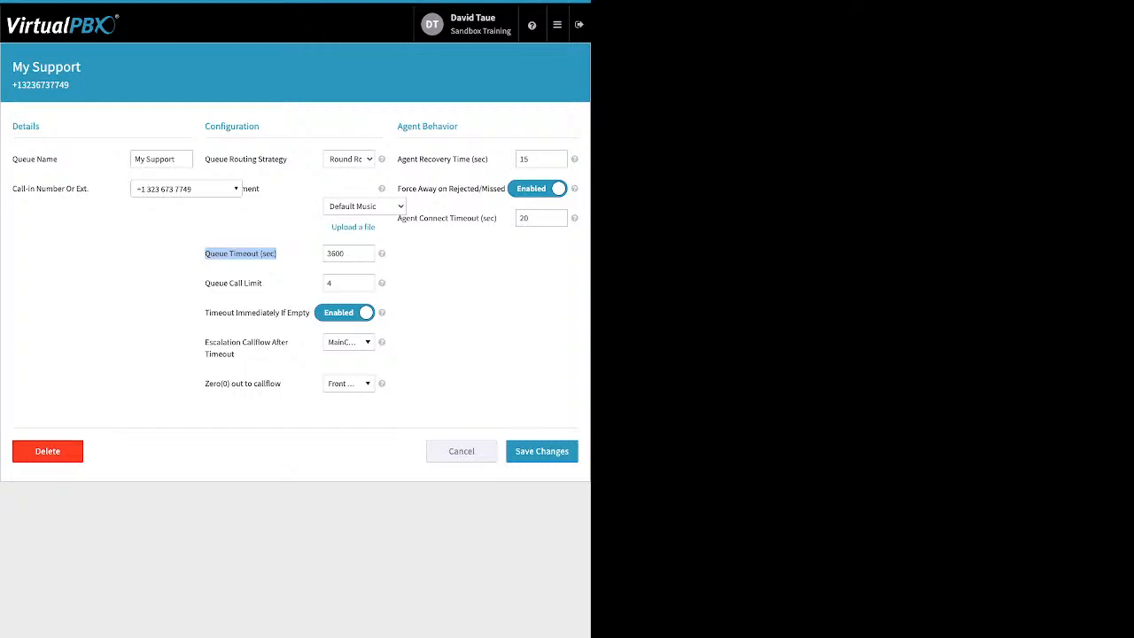
click(241, 255)
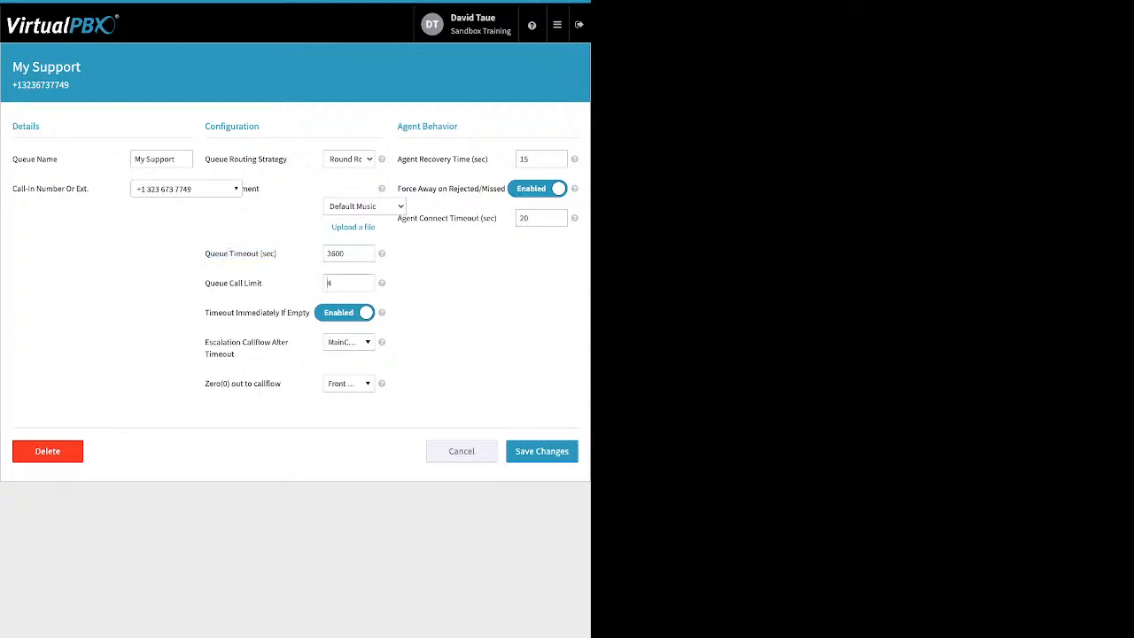
drag(262, 283, 212, 283)
click(344, 312)
drag(204, 311, 310, 311)
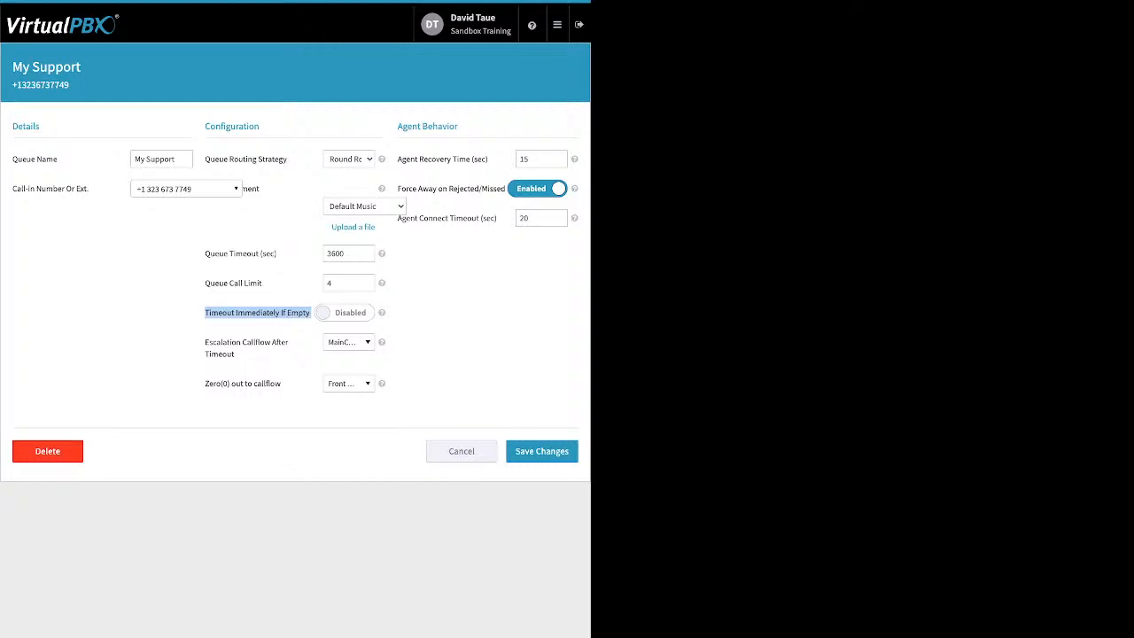
click(345, 313)
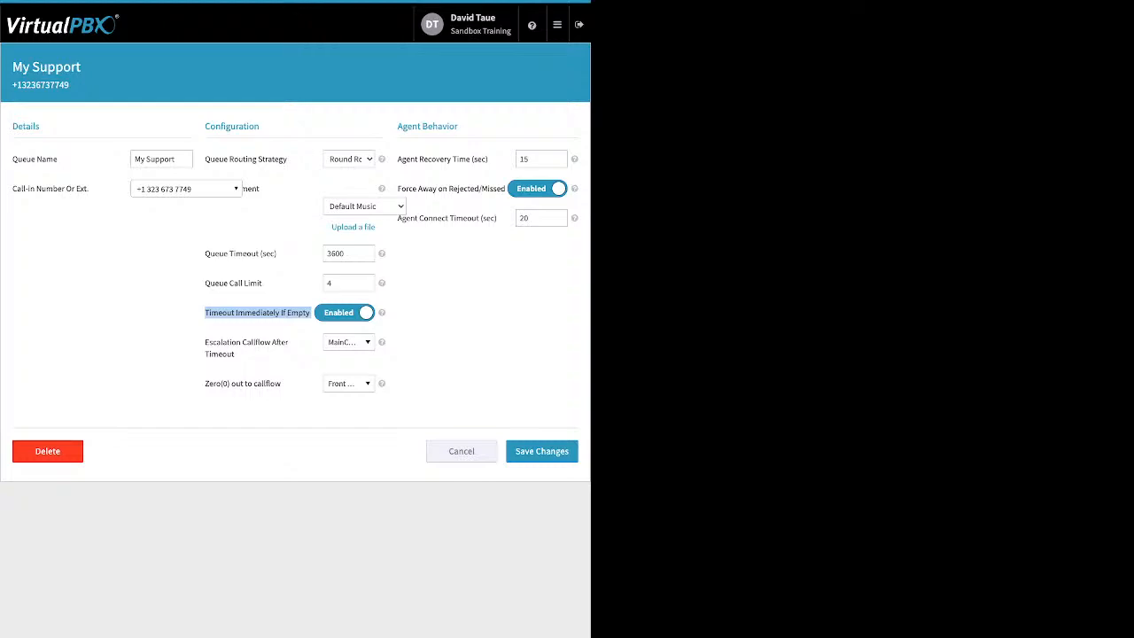
click(240, 355)
drag(239, 355, 222, 342)
click(239, 355)
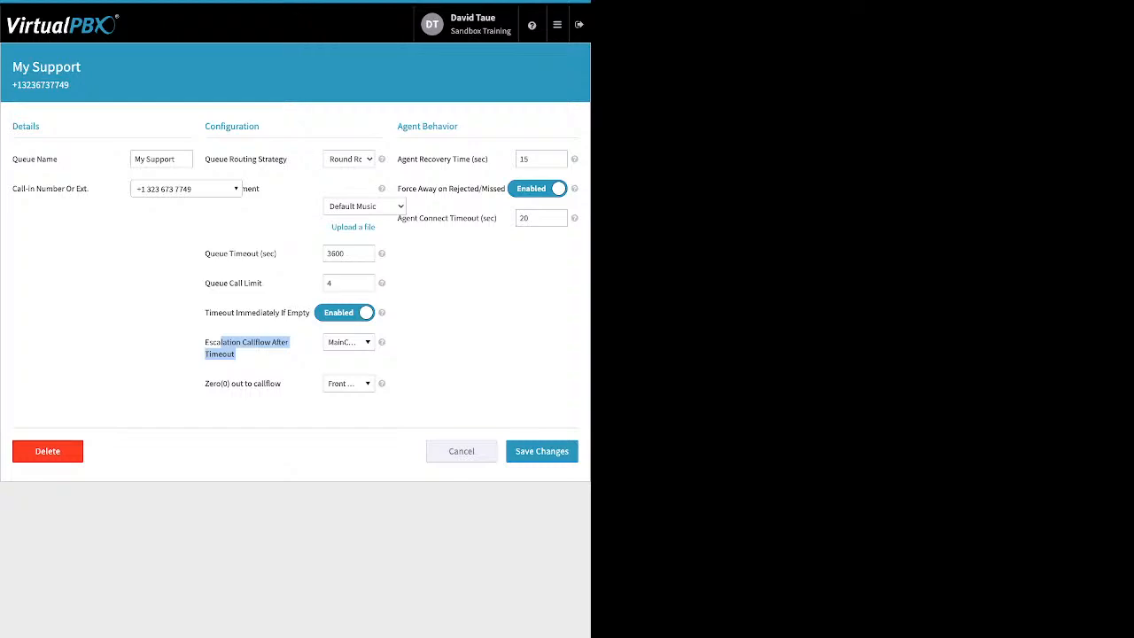
click(349, 342)
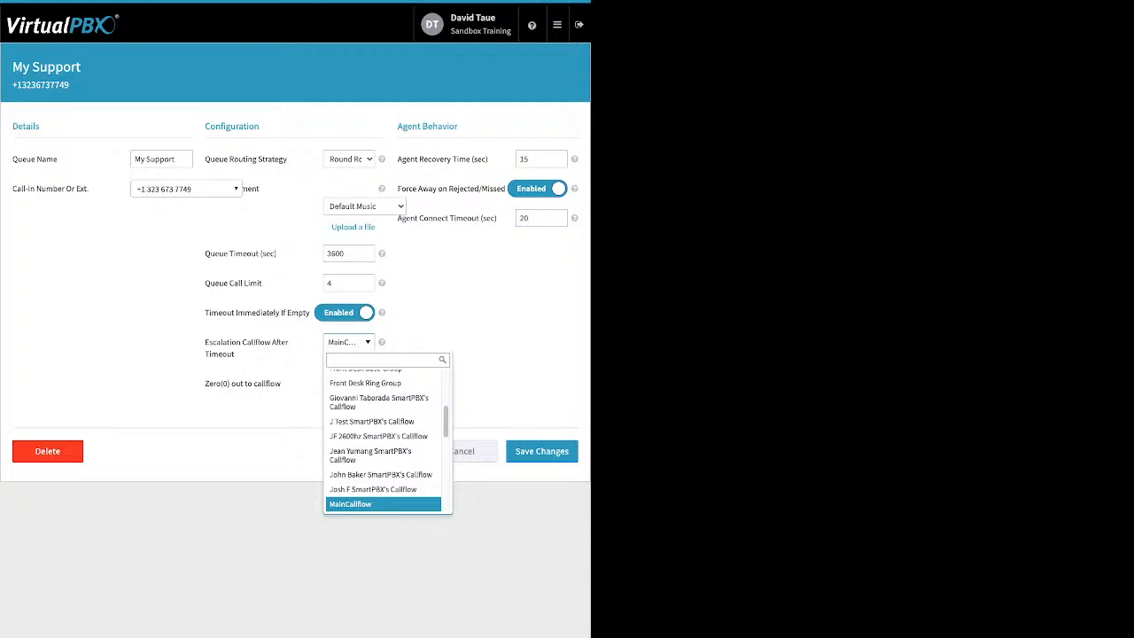
key(Escape)
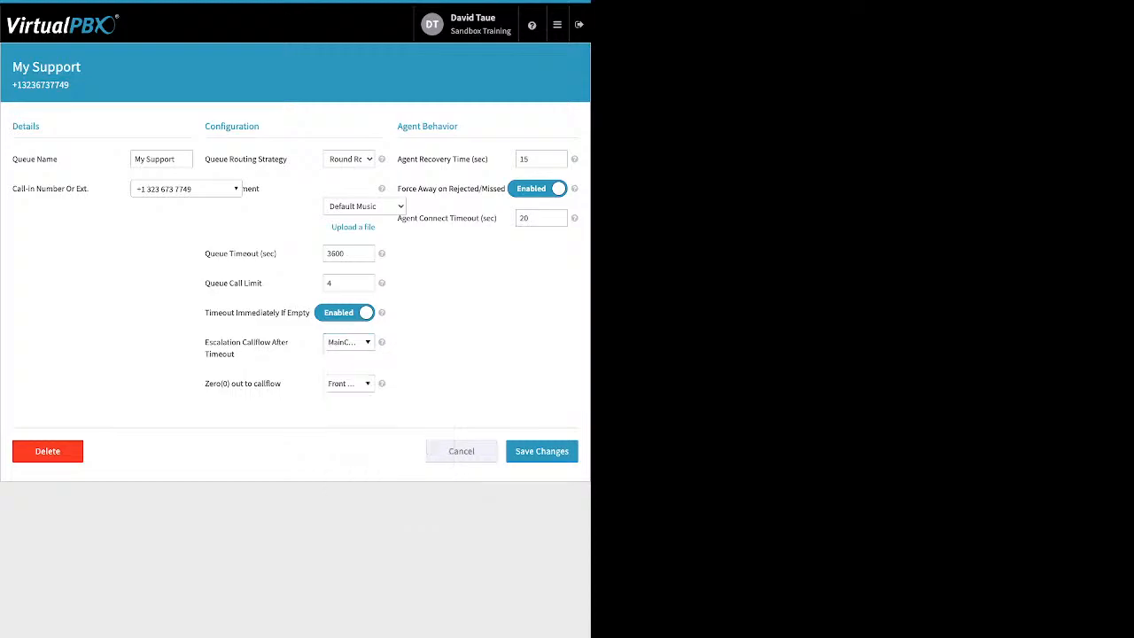
drag(283, 383, 214, 384)
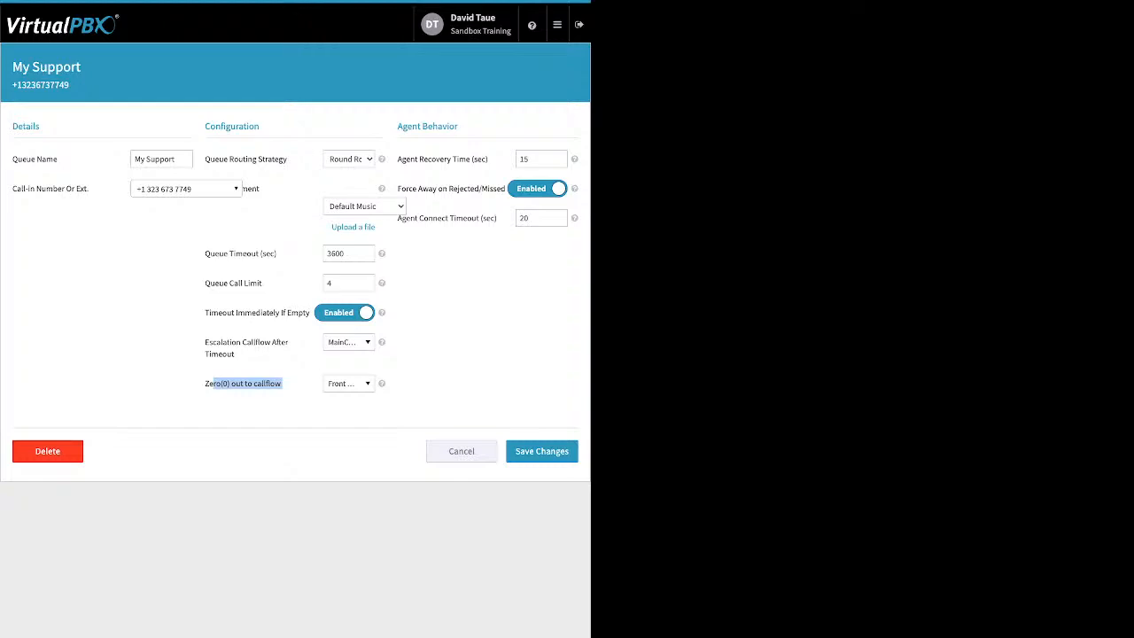
- Review the Agent Recovery Time, Force Away on Rejected/Missed and Agent Connect Timeout settings
click(248, 384)
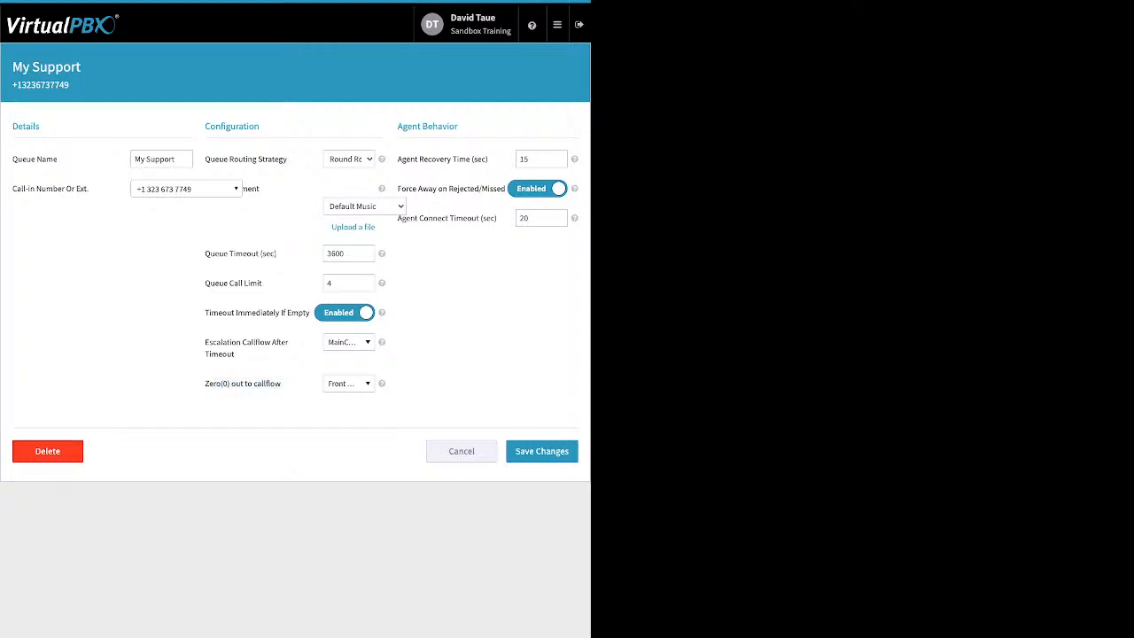
drag(397, 159, 483, 159)
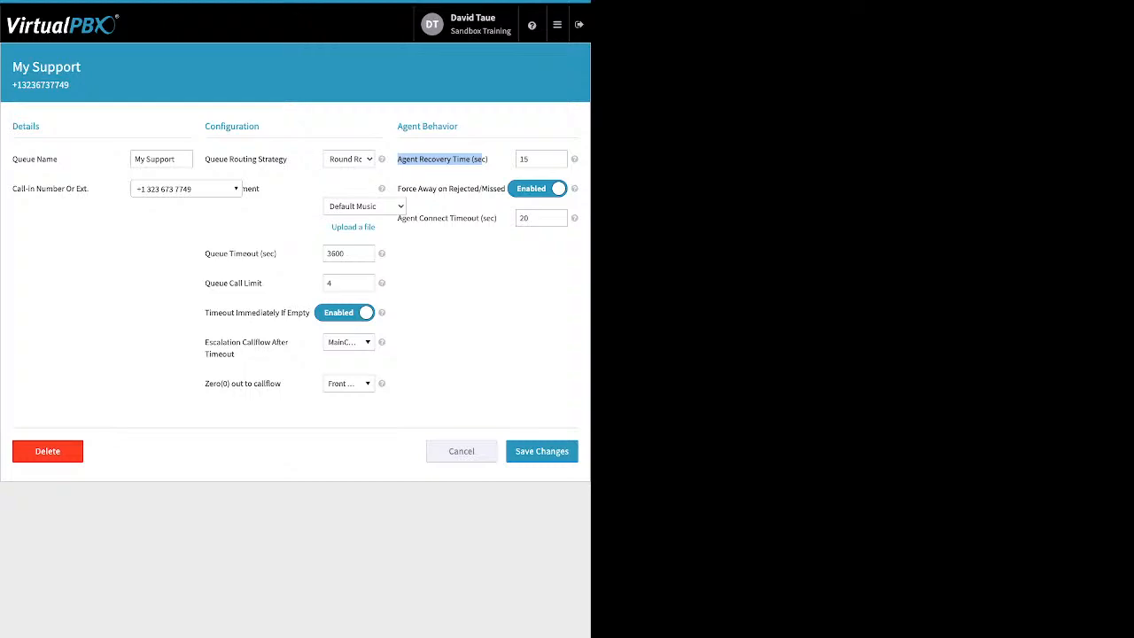
click(482, 161)
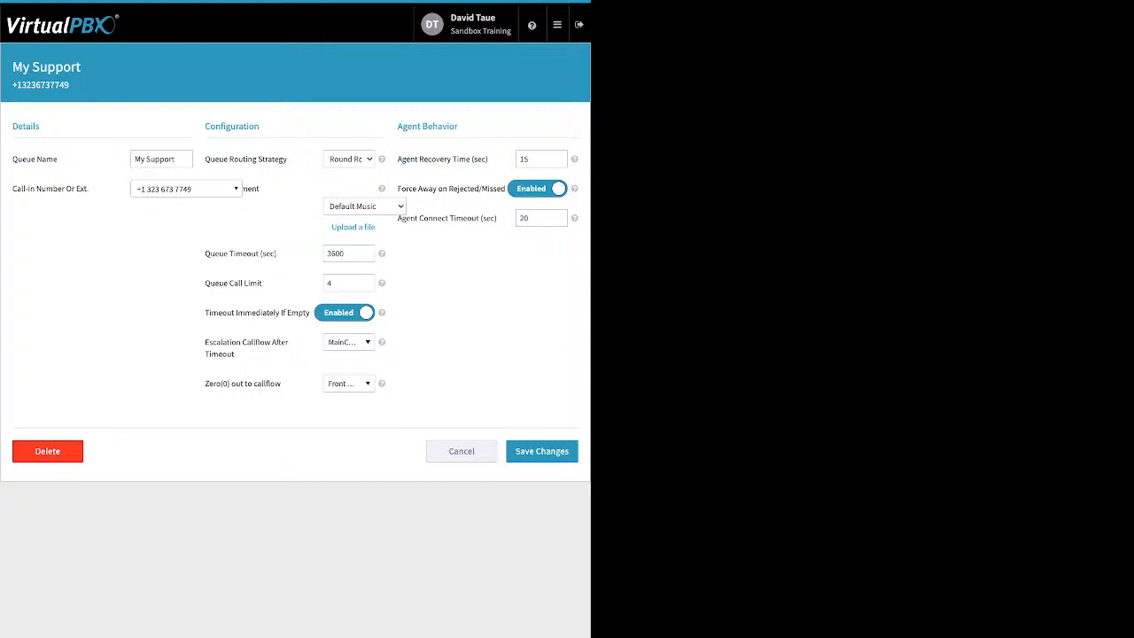
drag(397, 189, 481, 189)
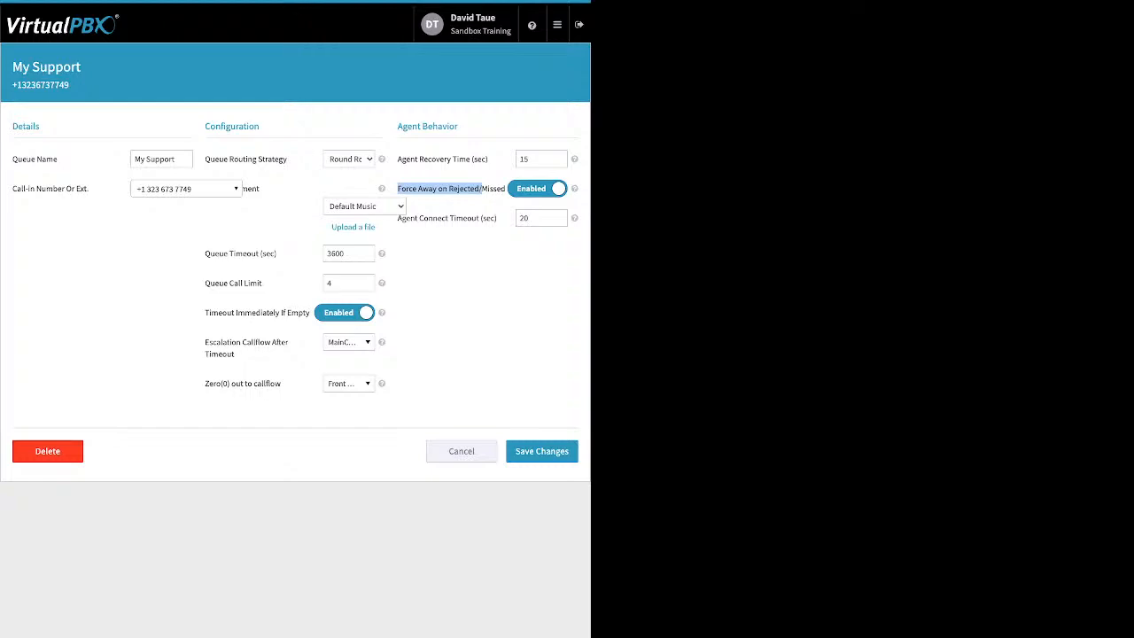
click(482, 189)
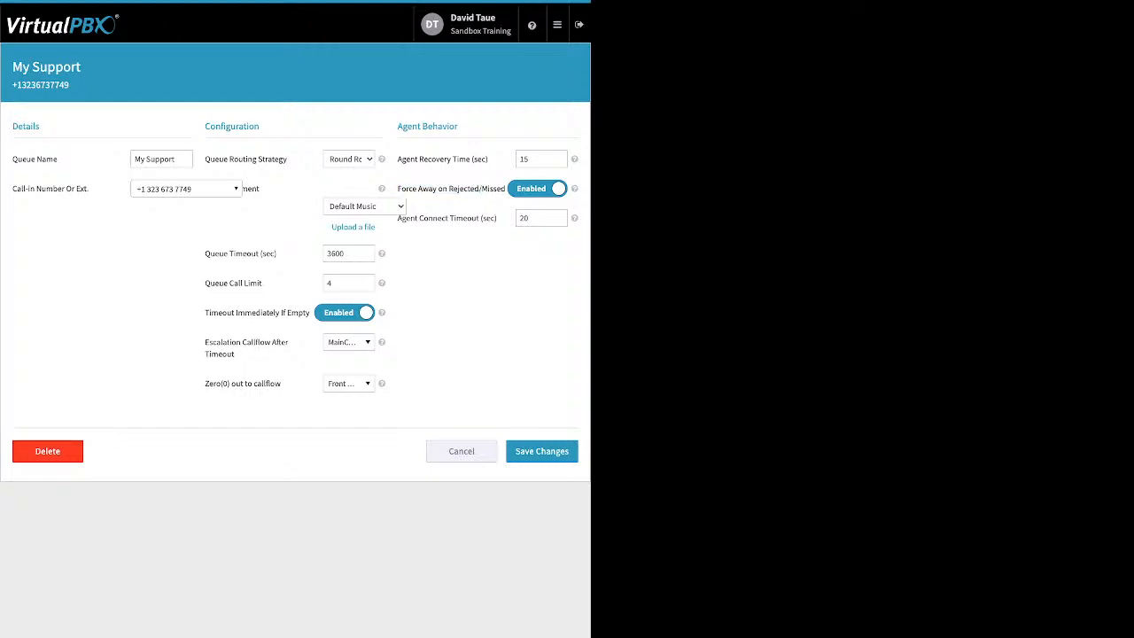
drag(397, 218, 496, 218)
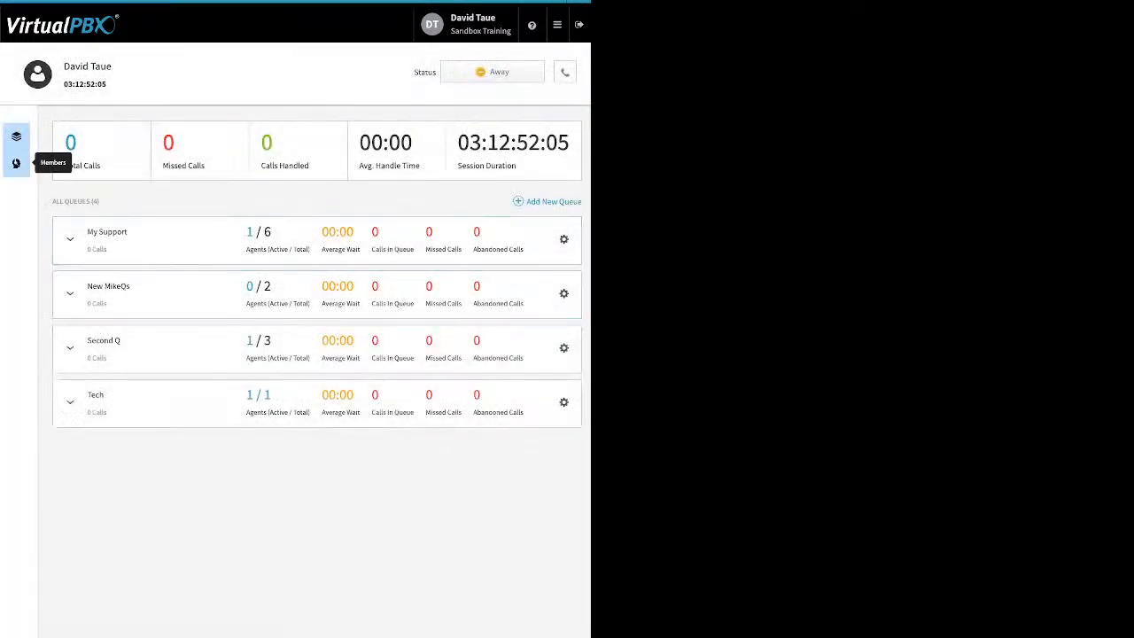
- Open Manage Members from the Members sidebar, listing 6 available users and 10 members
click(16, 163)
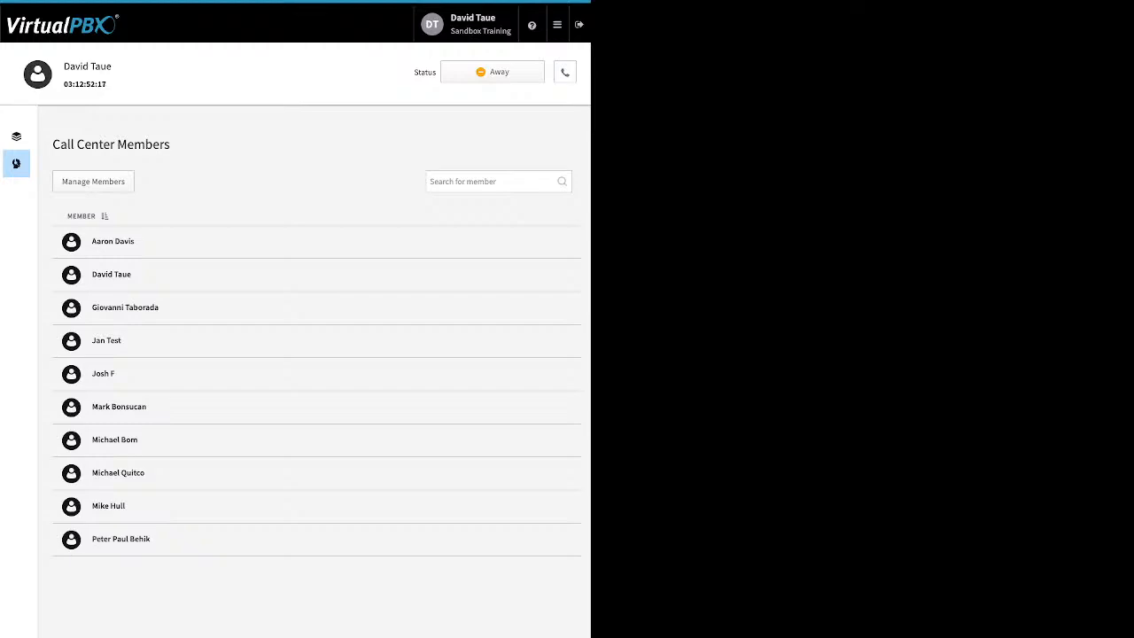
click(93, 181)
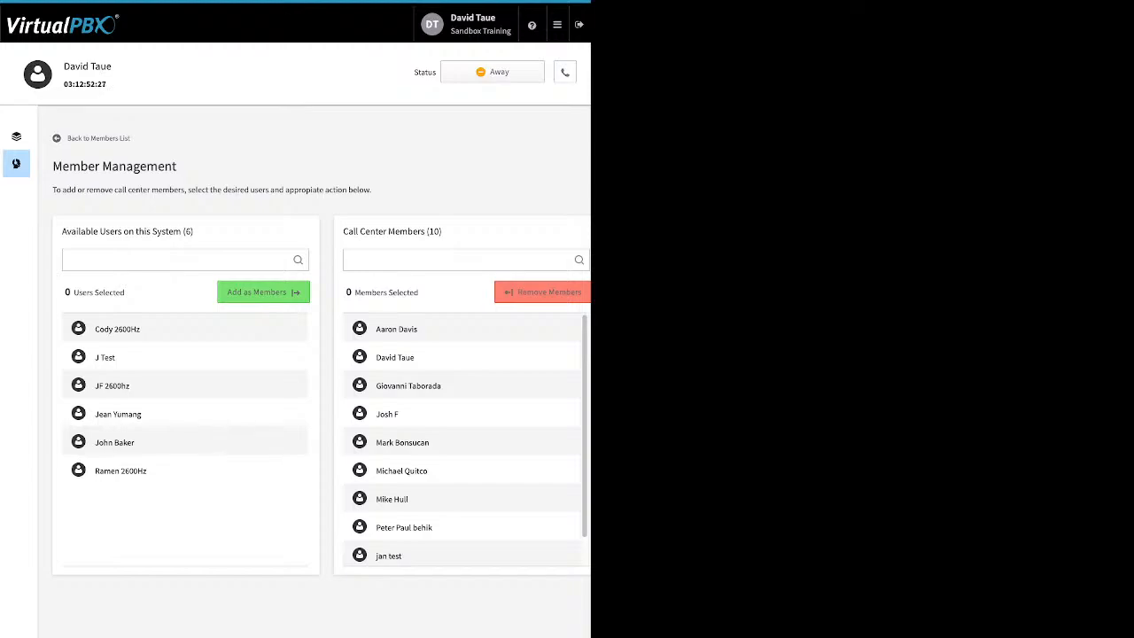
- Add an available user to the call center, then remove two selected members, leaving nine
click(159, 415)
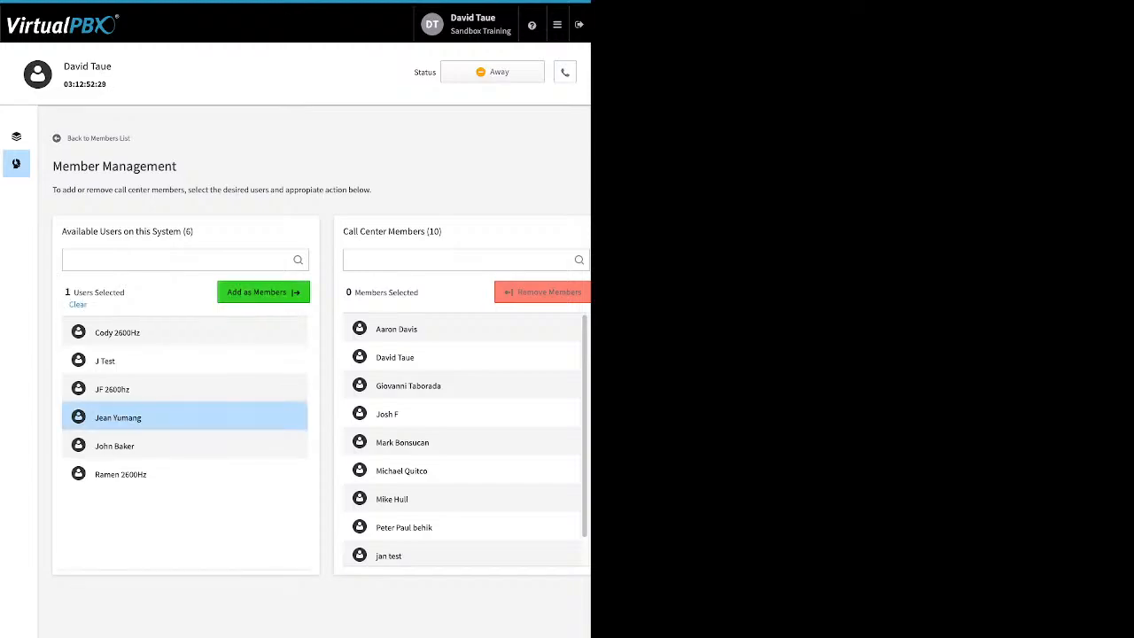
click(263, 292)
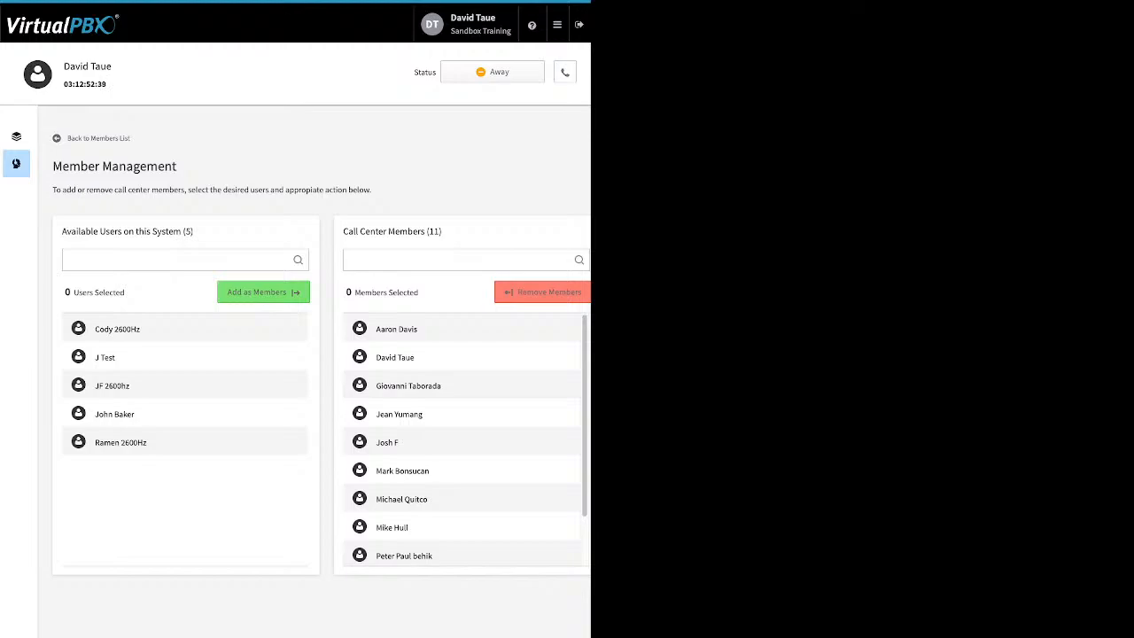
click(387, 442)
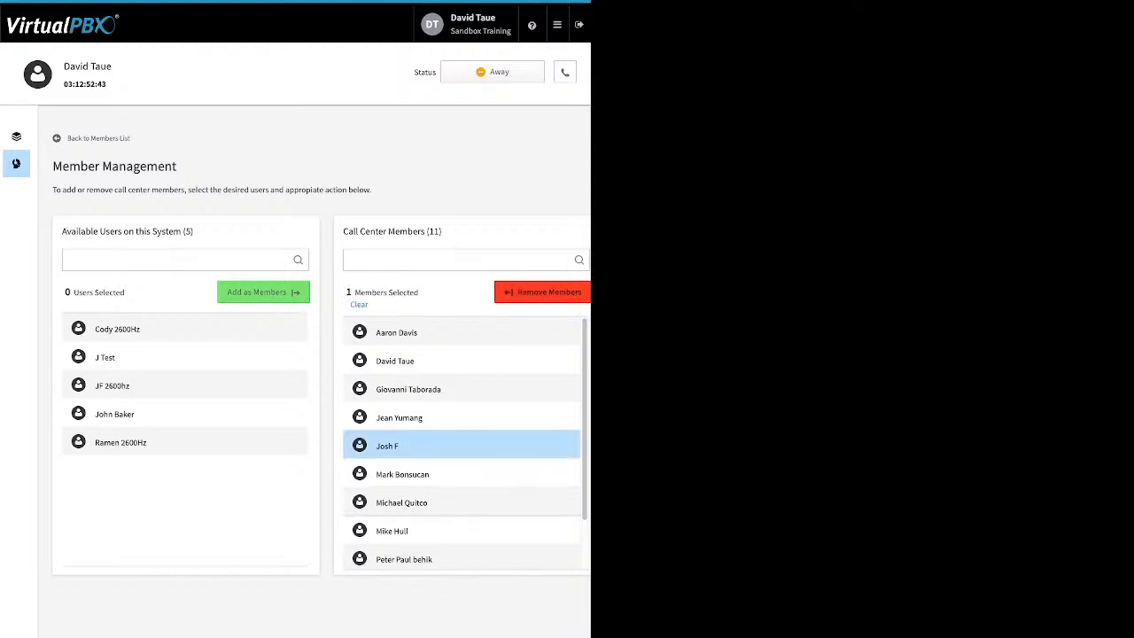
click(402, 502)
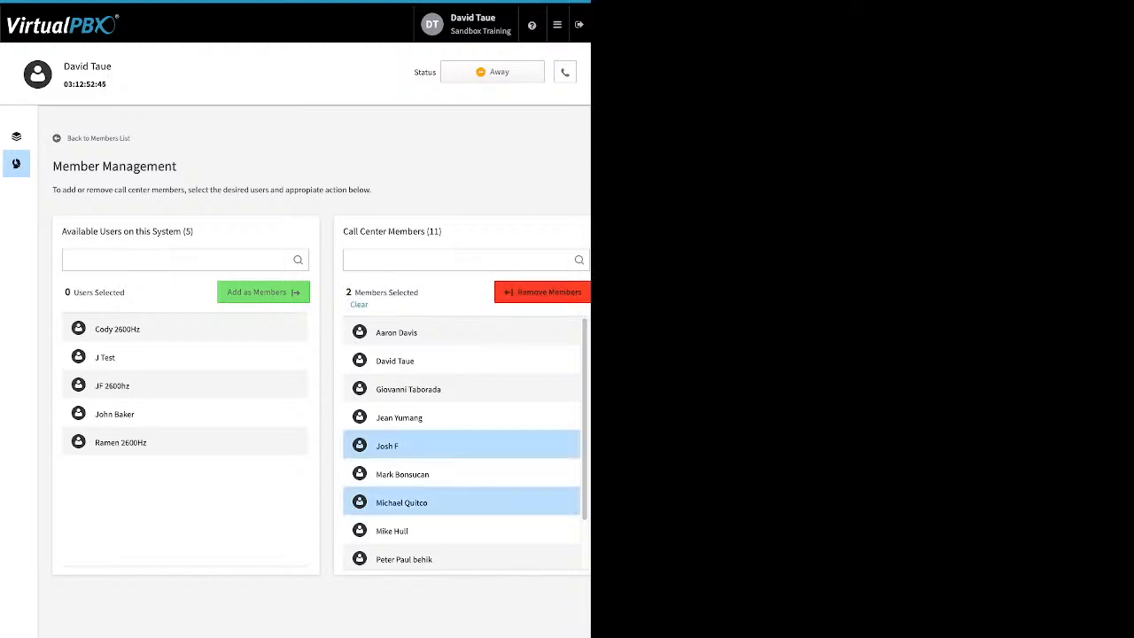
click(543, 293)
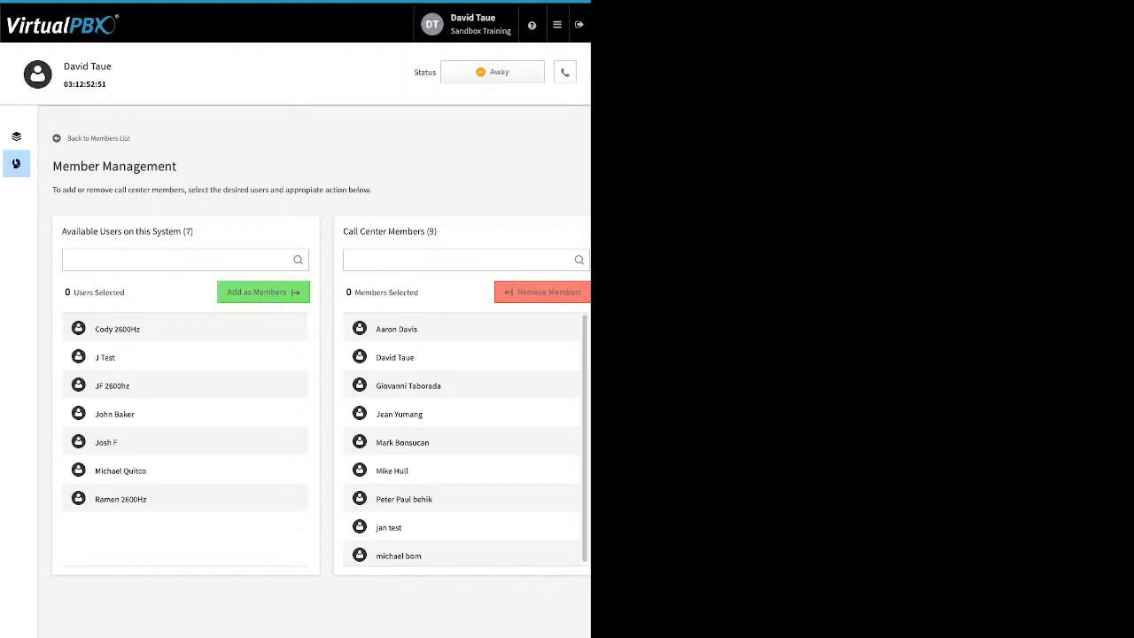
click(15, 136)
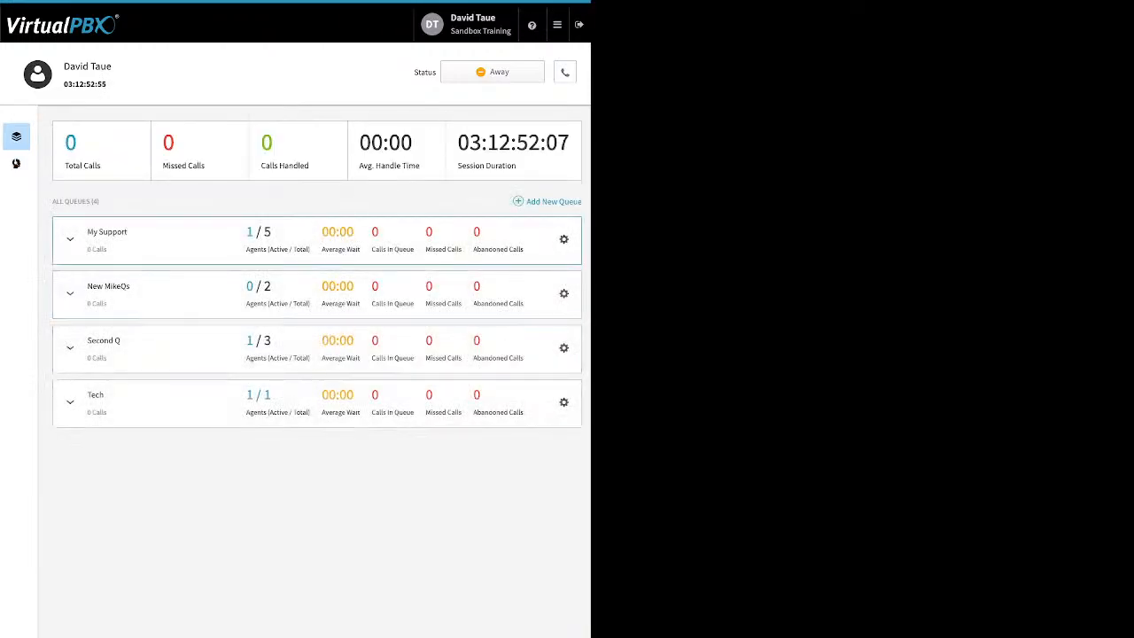
- Assign another available user as a My Support agent, making six agents
click(70, 239)
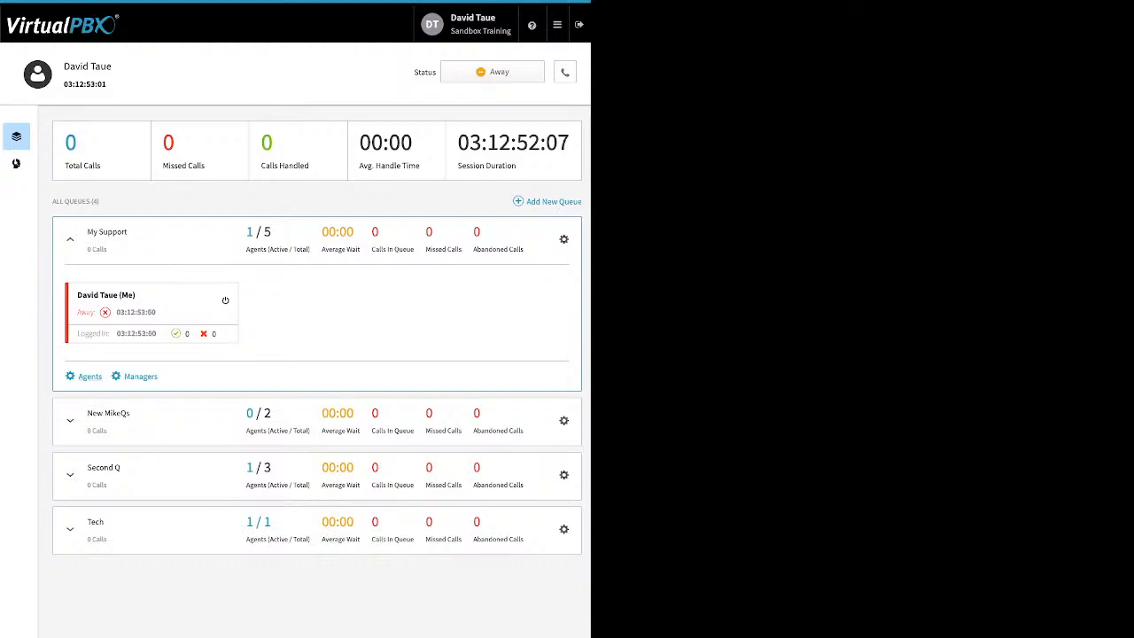
click(90, 377)
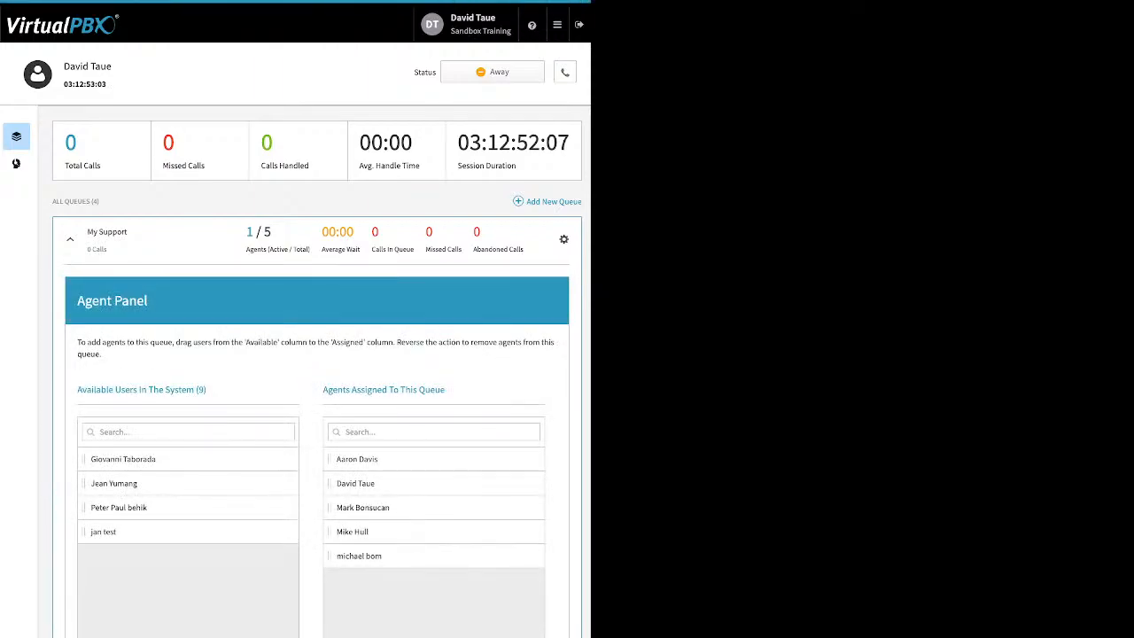
drag(114, 483, 359, 530)
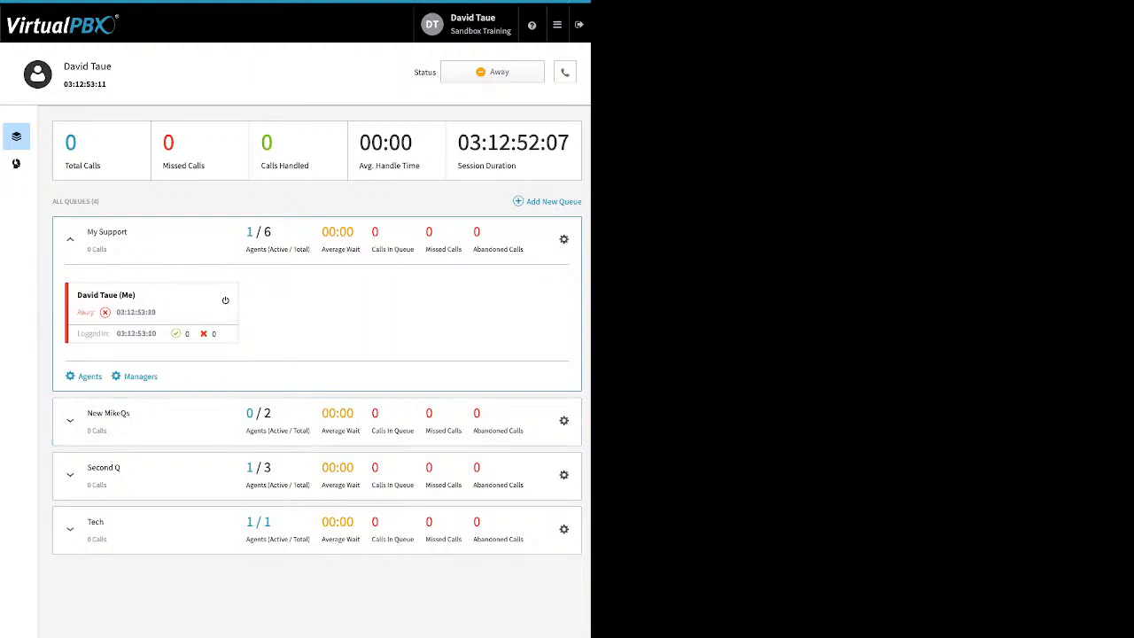
- Make one of My Support's agents a second queue manager
click(140, 376)
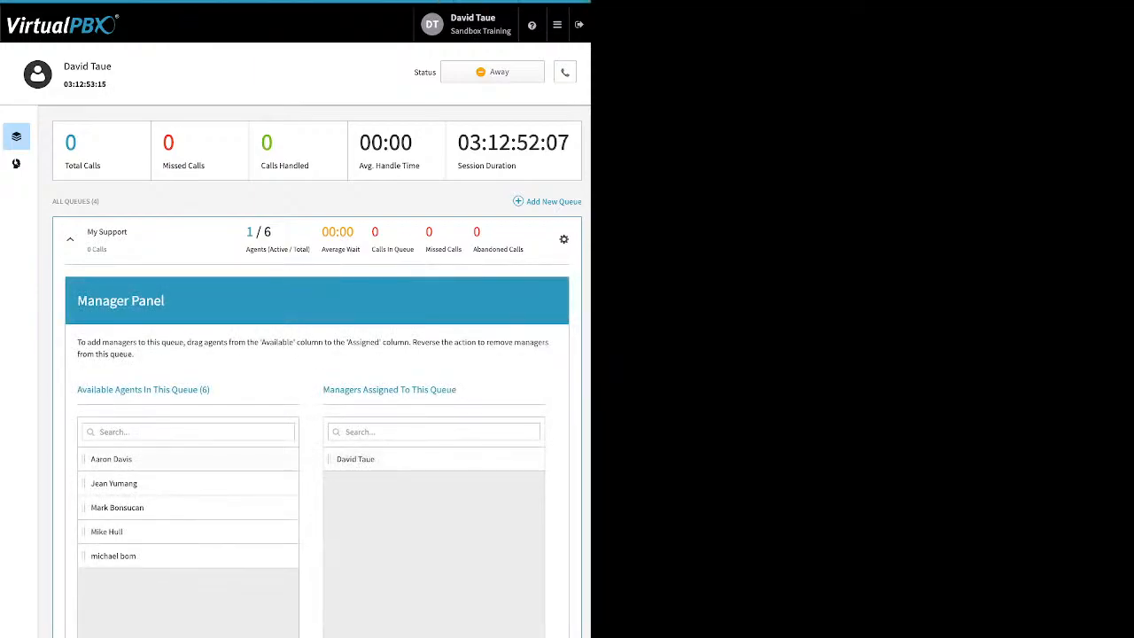
drag(106, 532, 395, 555)
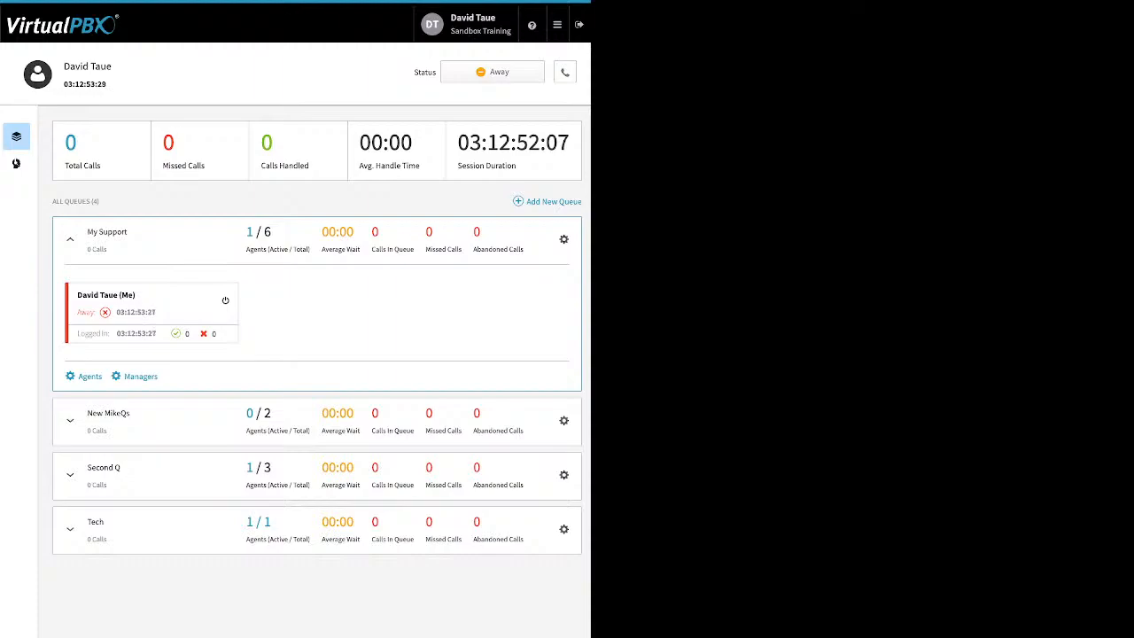
click(556, 24)
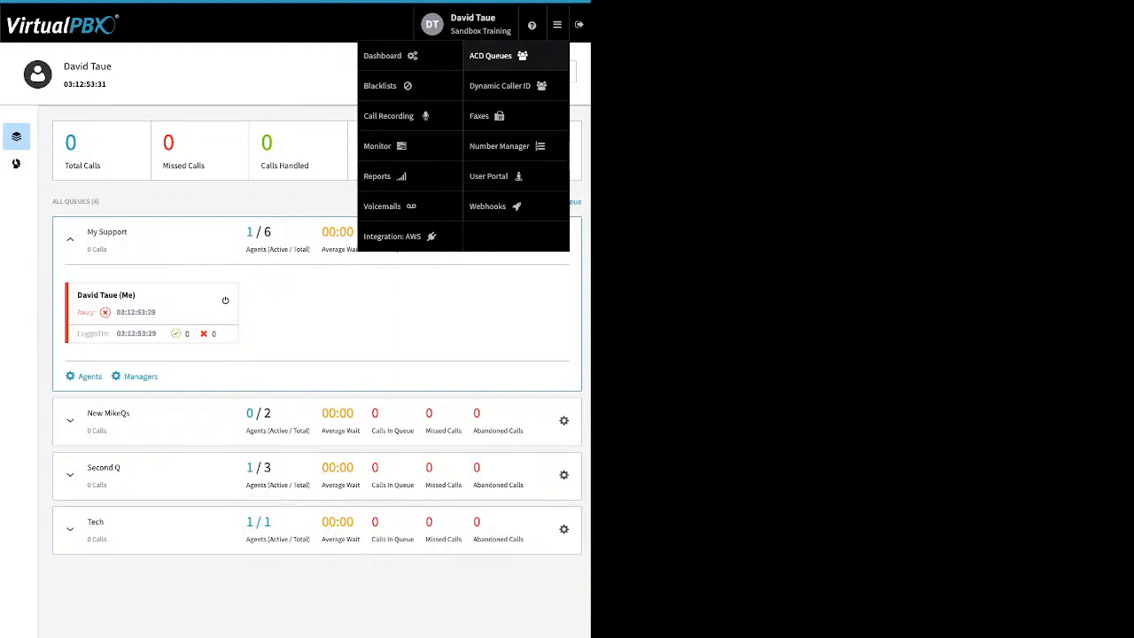
click(490, 56)
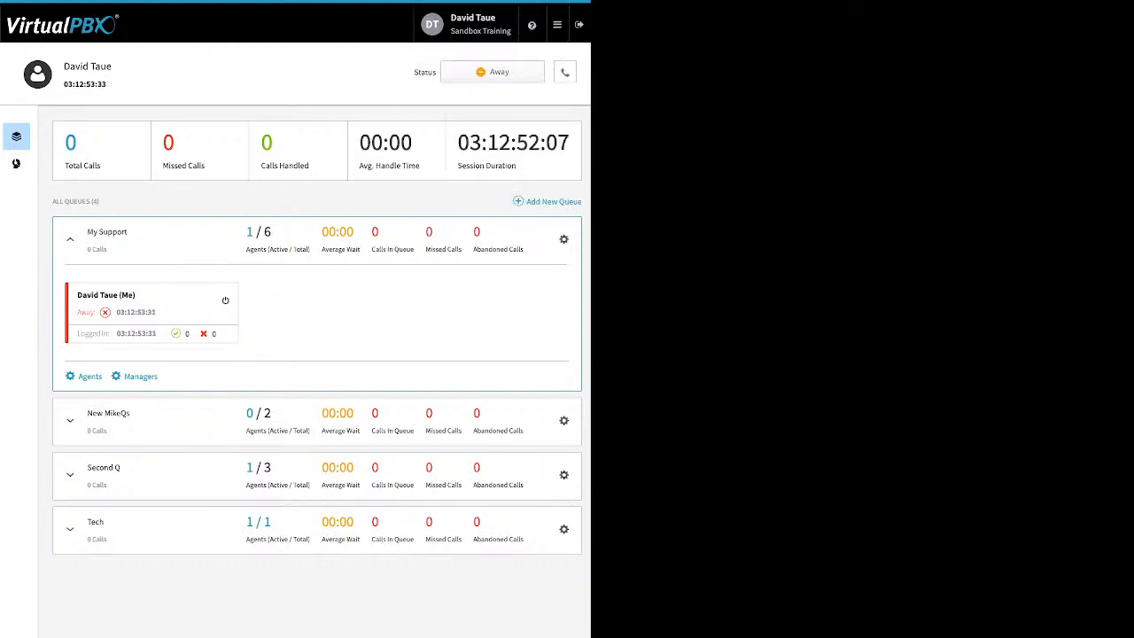
click(492, 71)
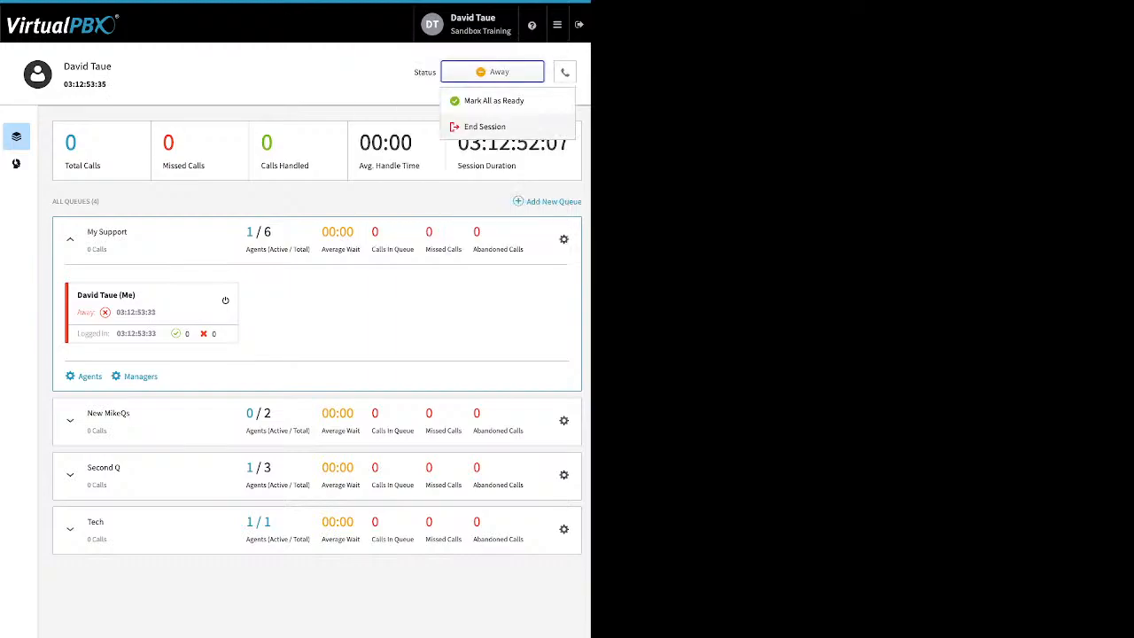
- End the current agent session and begin a new one with the timer reset
click(485, 125)
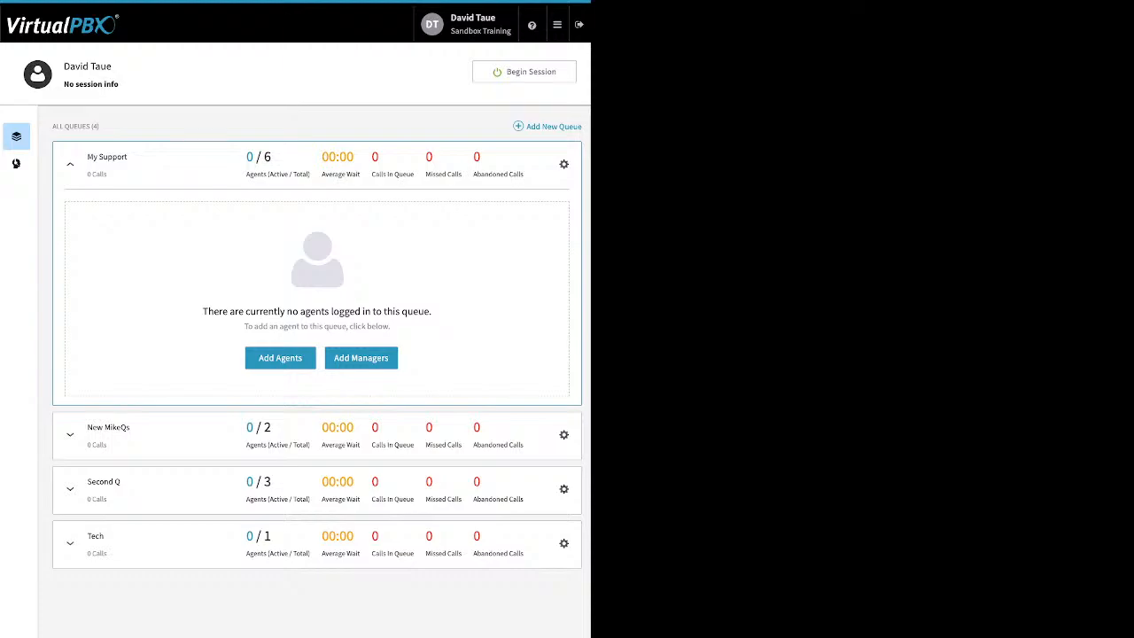
click(524, 72)
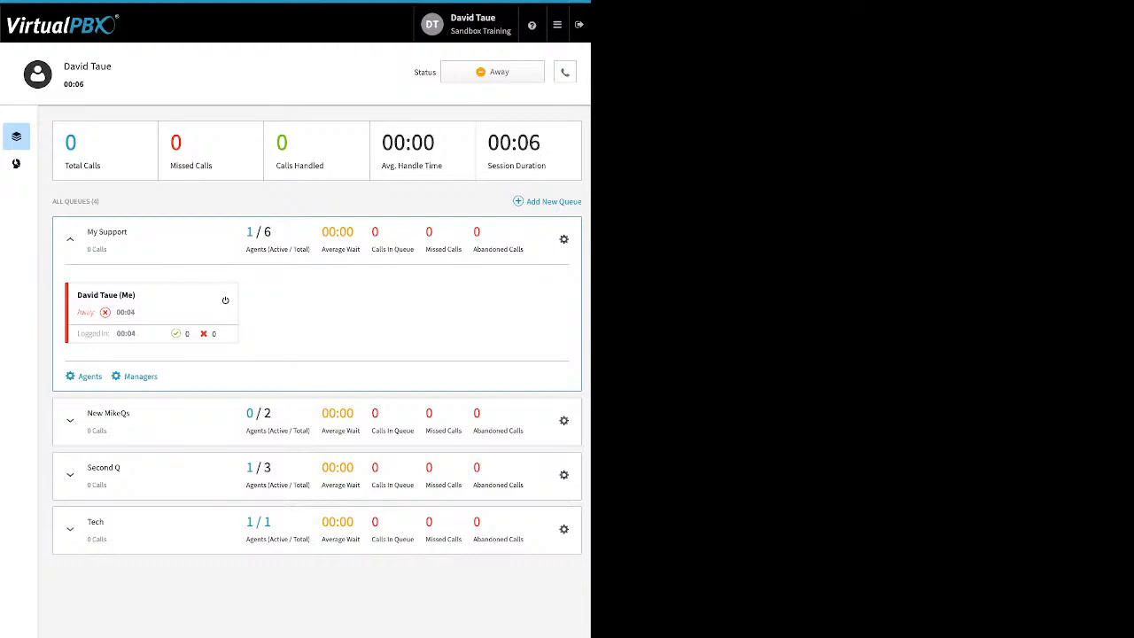
click(564, 72)
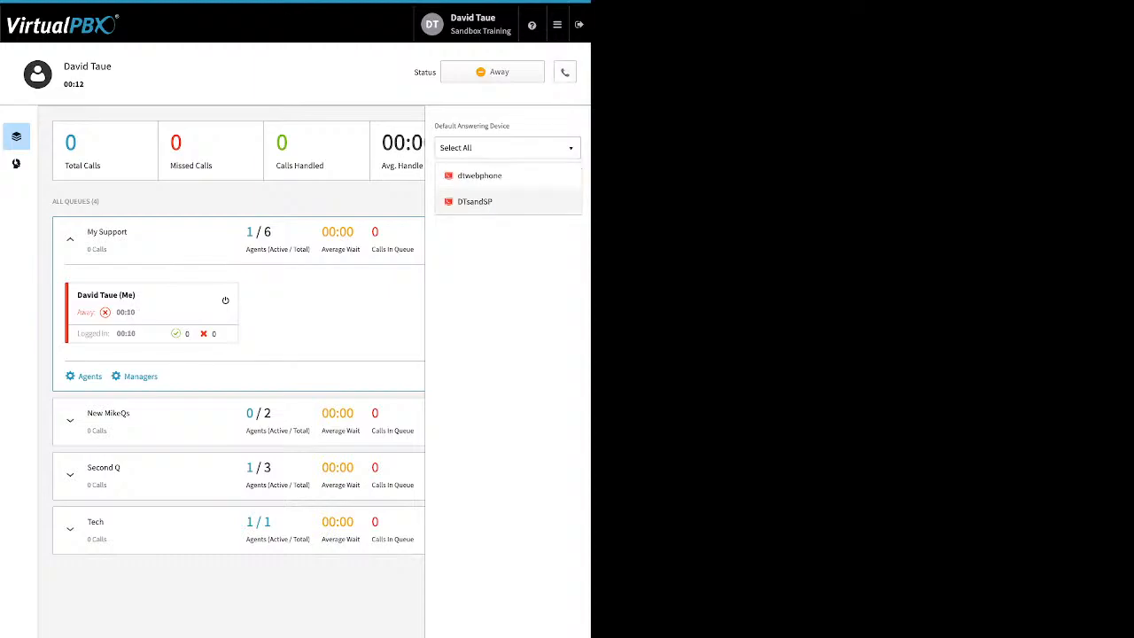
- Set DTsandSP as the default answering device
click(476, 202)
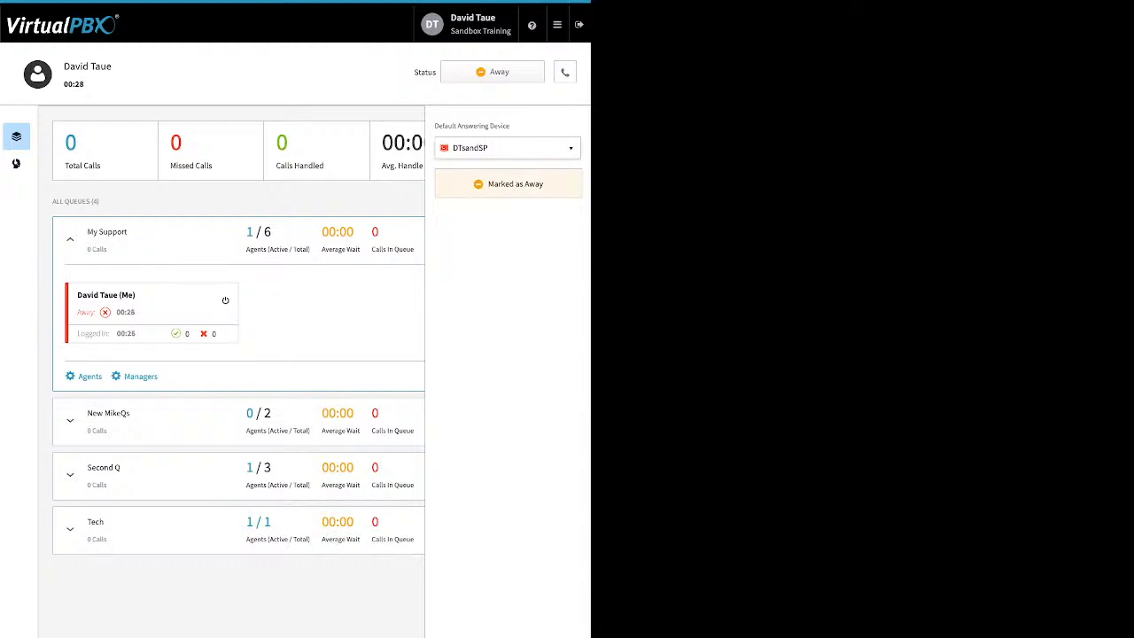
click(565, 72)
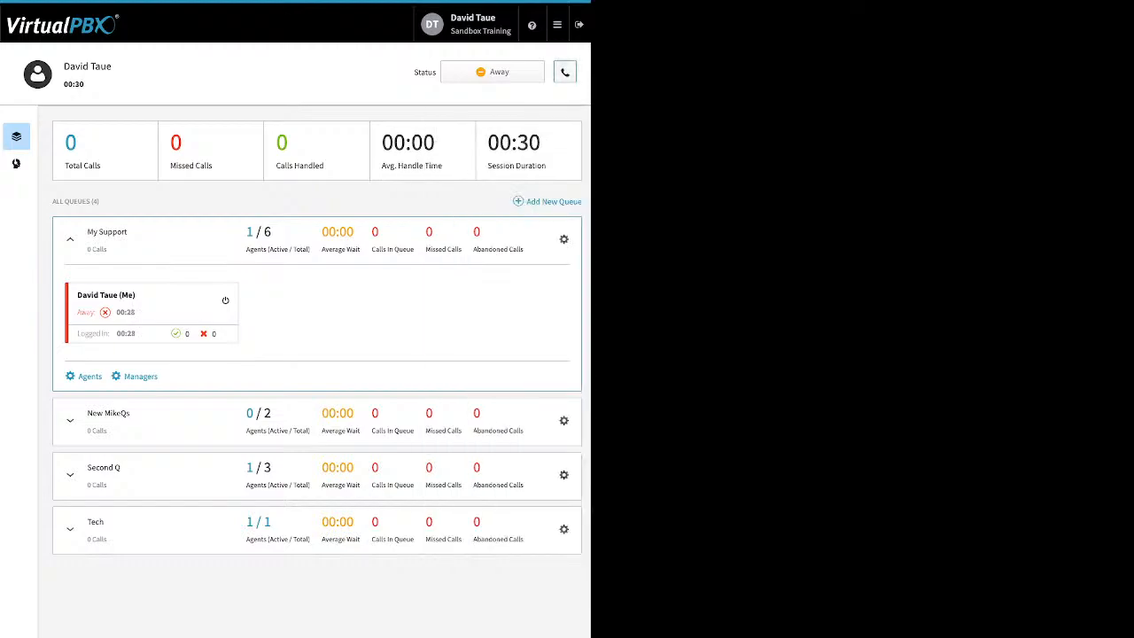
click(565, 72)
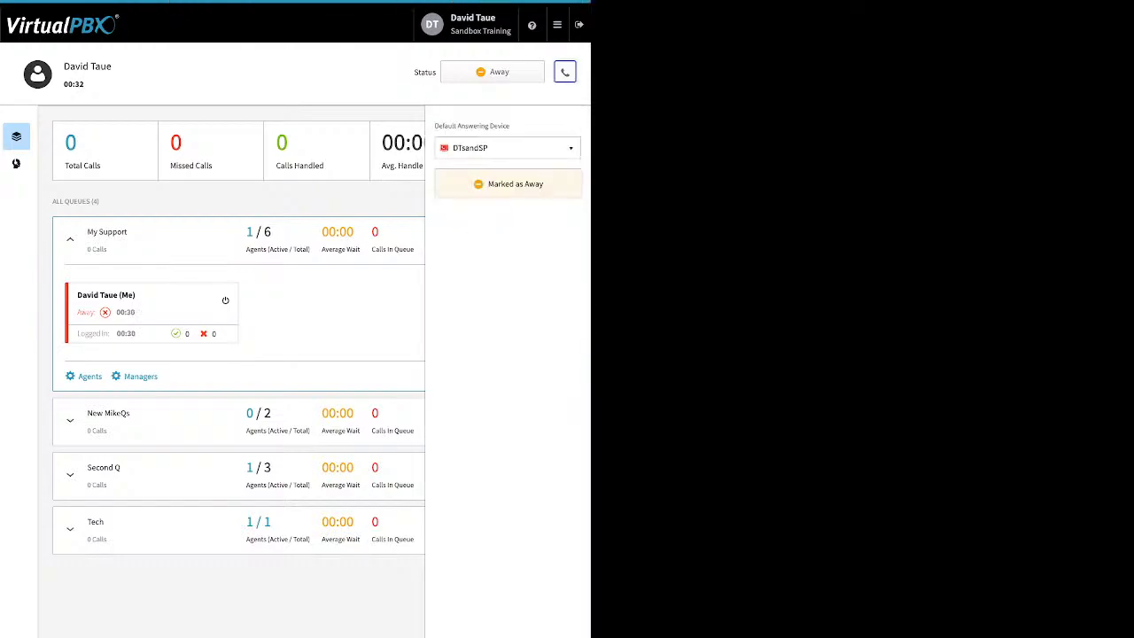
click(565, 71)
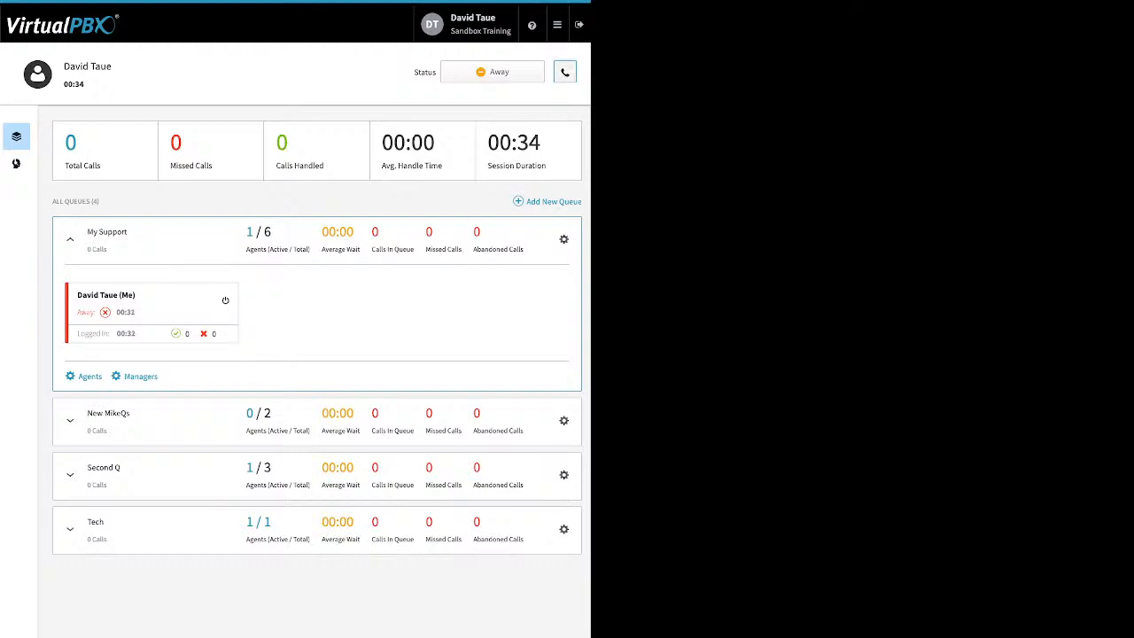
- Mark the agent Ready in all queues and confirm DTsandSP stays the answering device
click(493, 72)
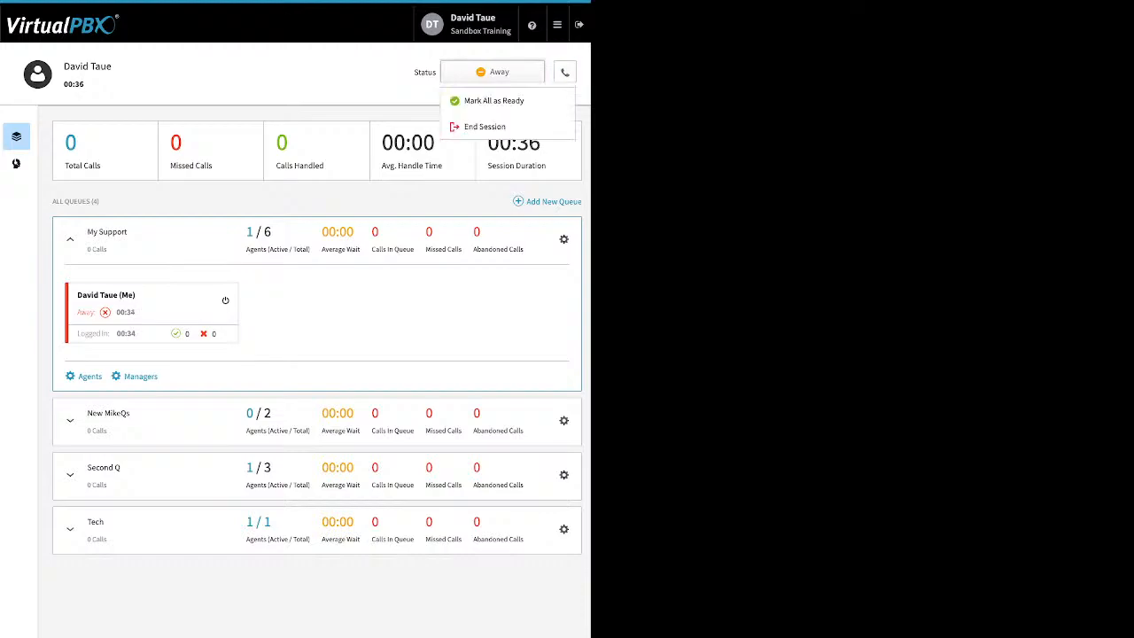
click(494, 101)
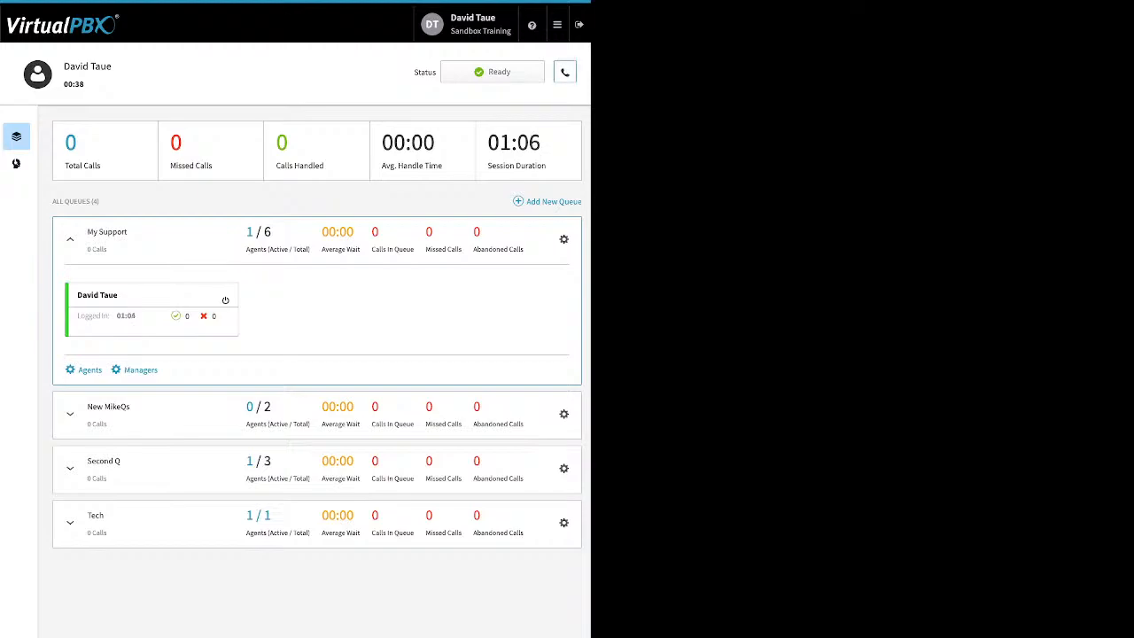
click(565, 71)
click(508, 148)
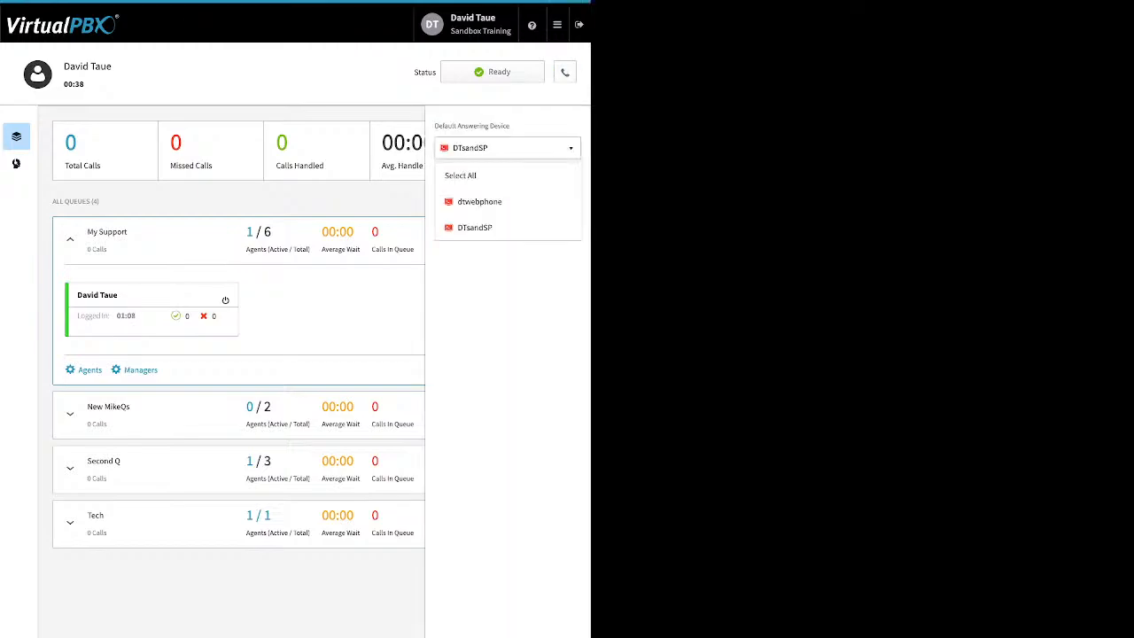
click(475, 228)
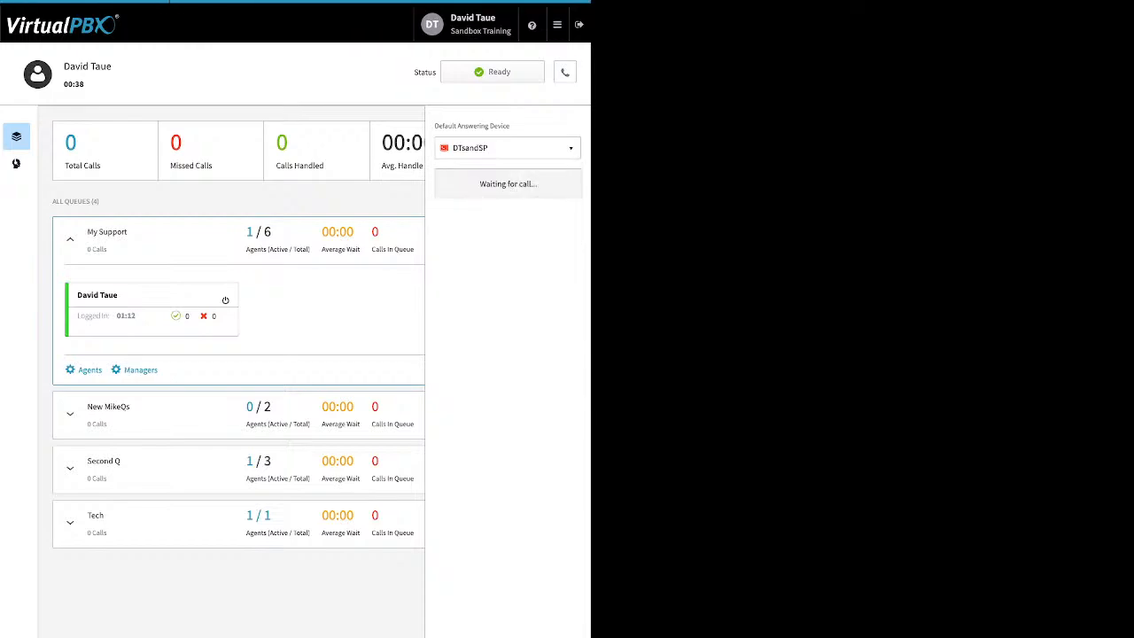
click(564, 72)
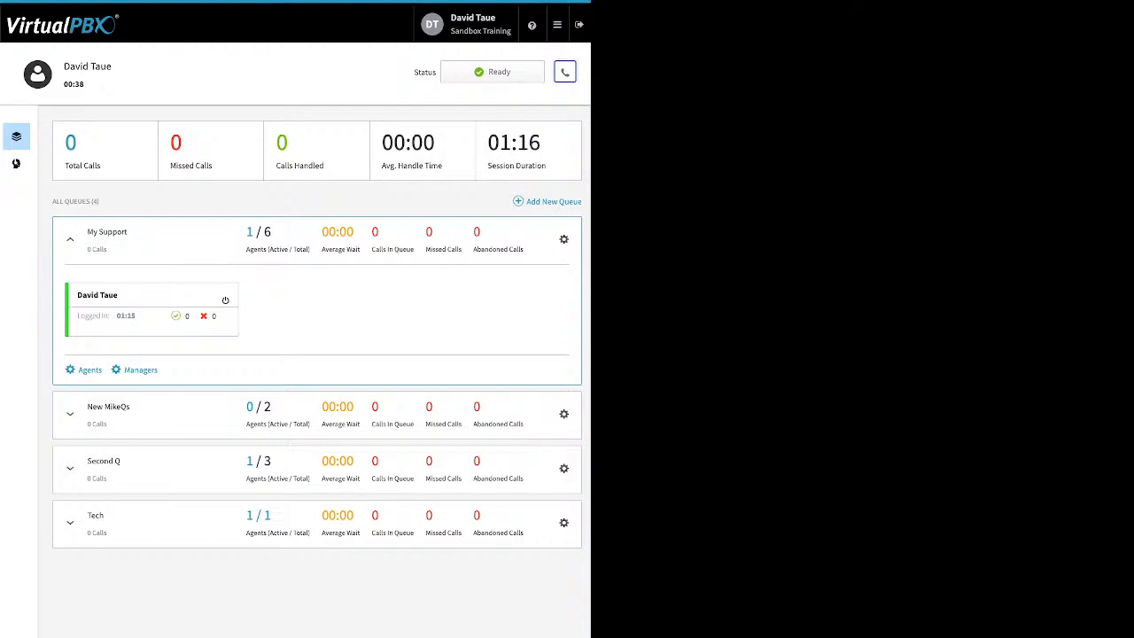
- In Dynamic Caller ID, review the 408 rule's Caller ID to Display setting without saving
click(557, 25)
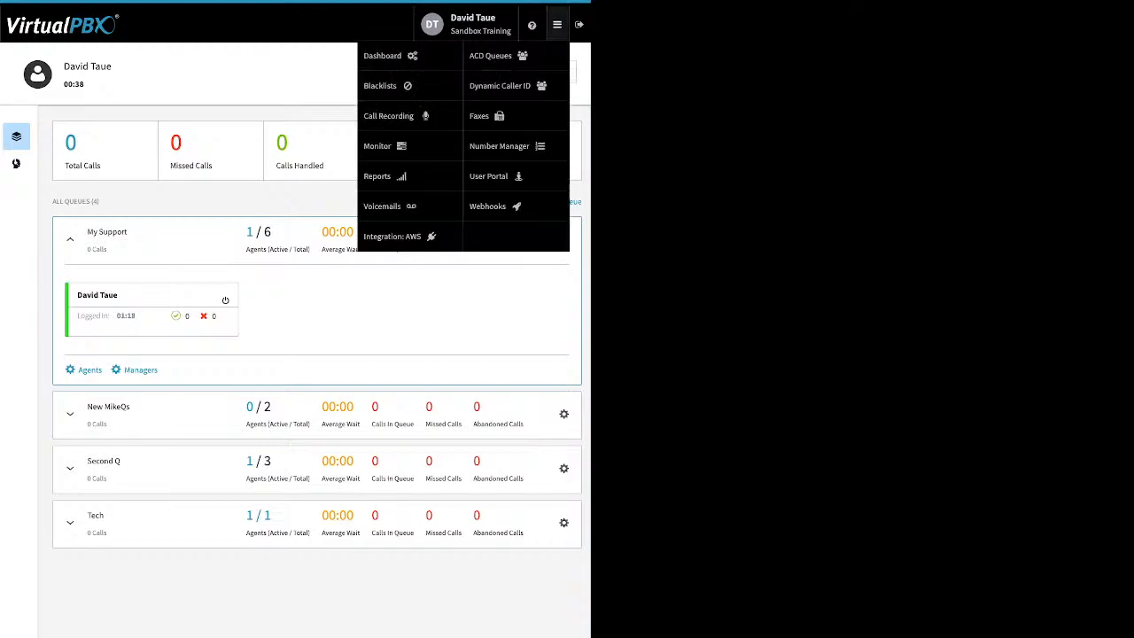
click(499, 85)
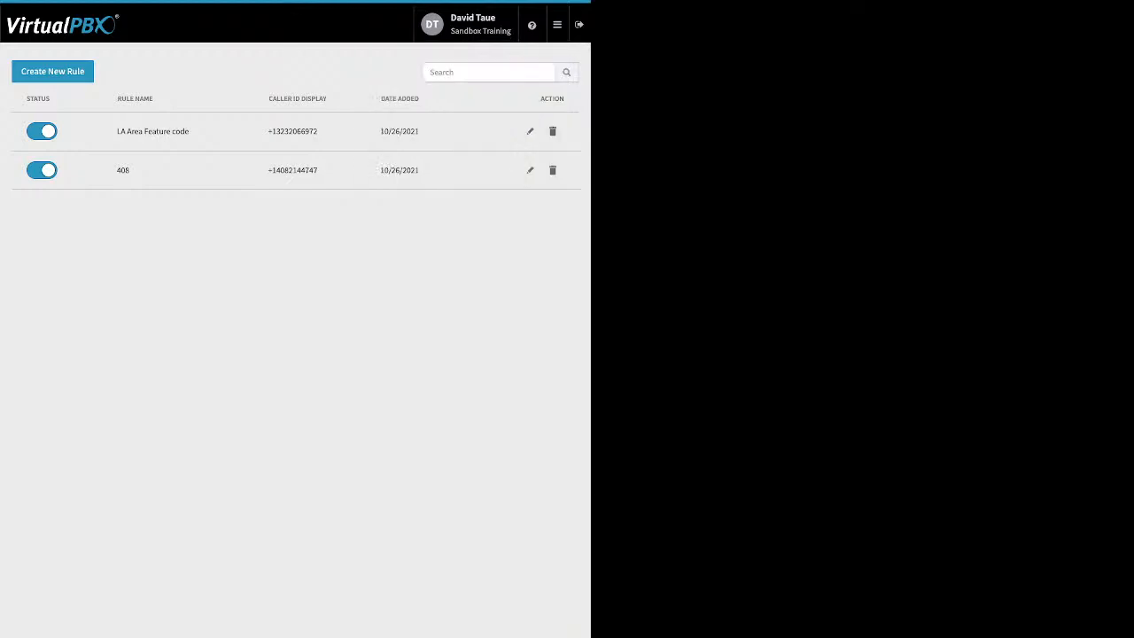
click(529, 170)
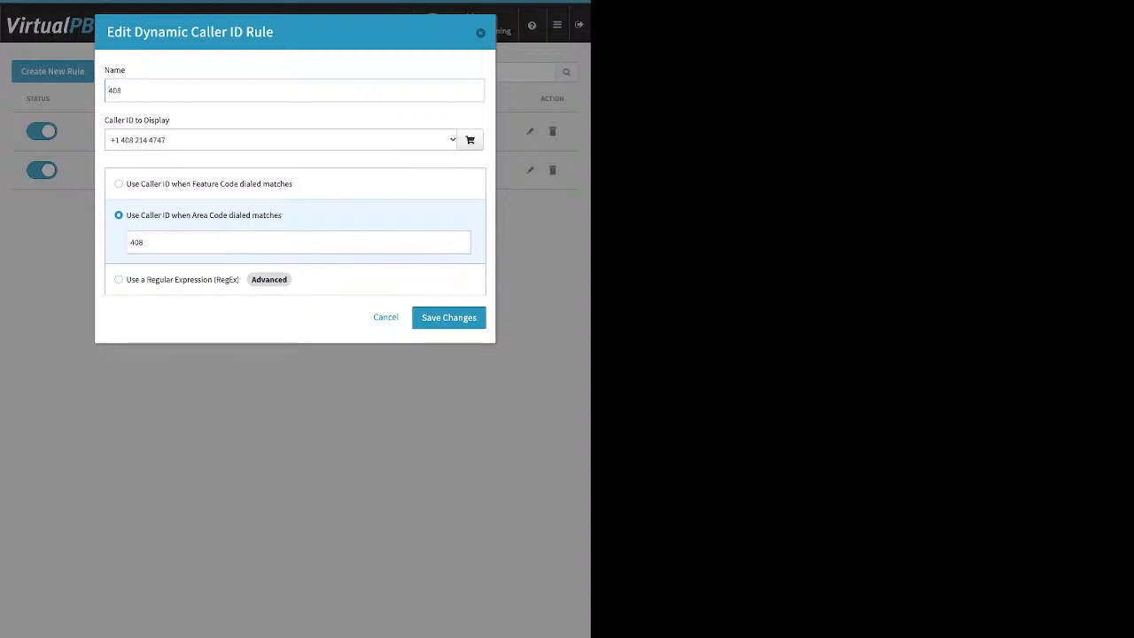
drag(170, 121, 105, 121)
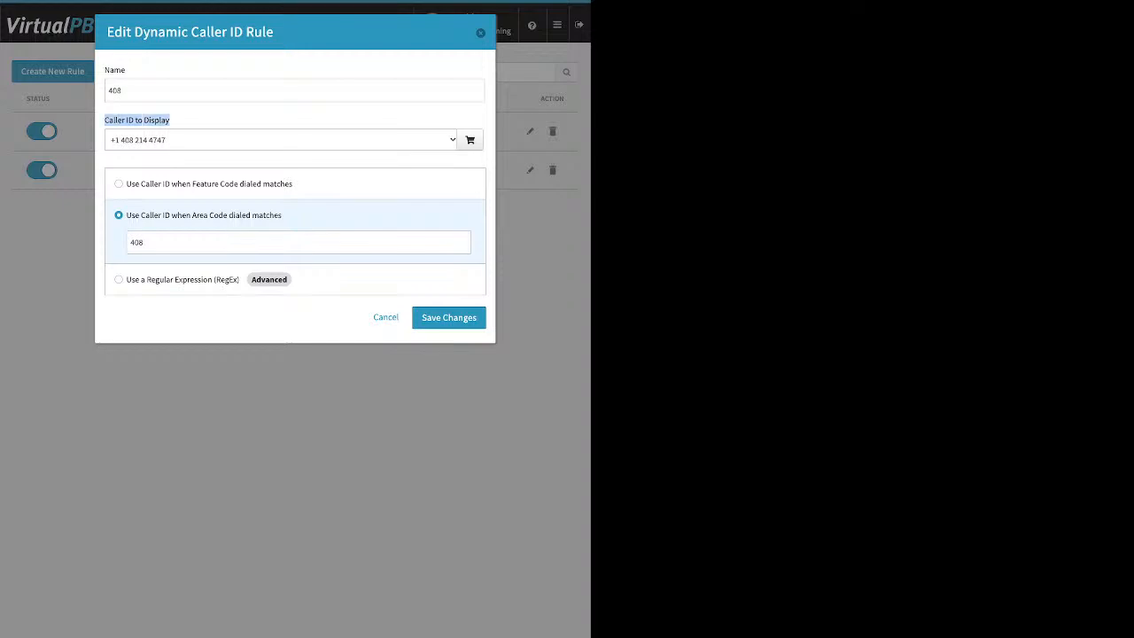
click(385, 318)
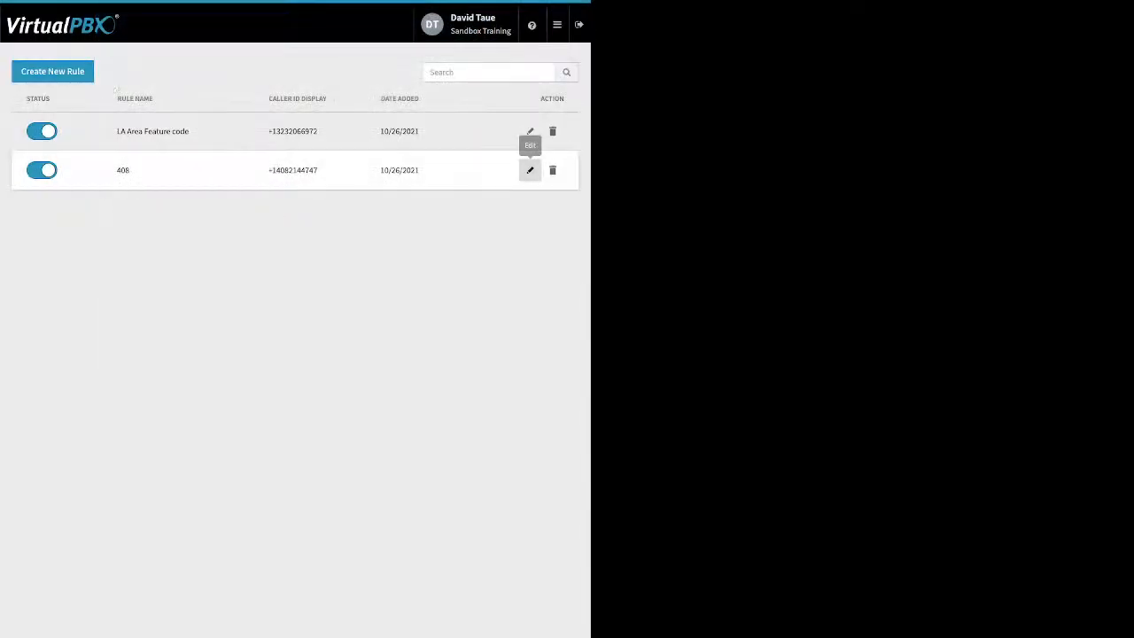
- Review the LA Area Feature code rule without saving, then go to Faxes
click(529, 131)
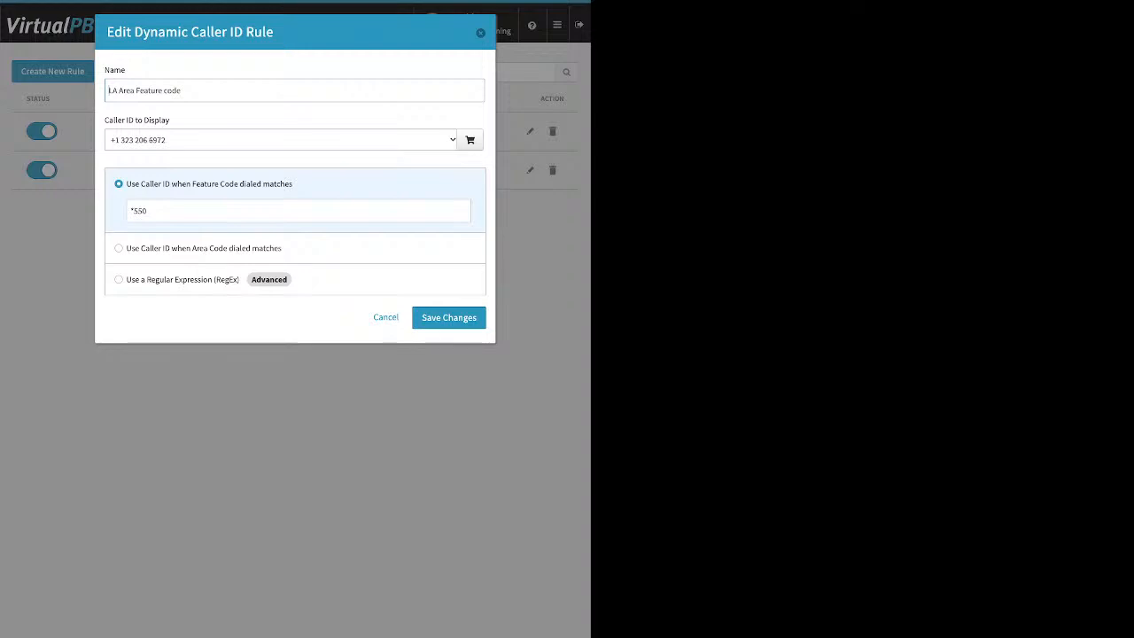
drag(170, 120, 105, 120)
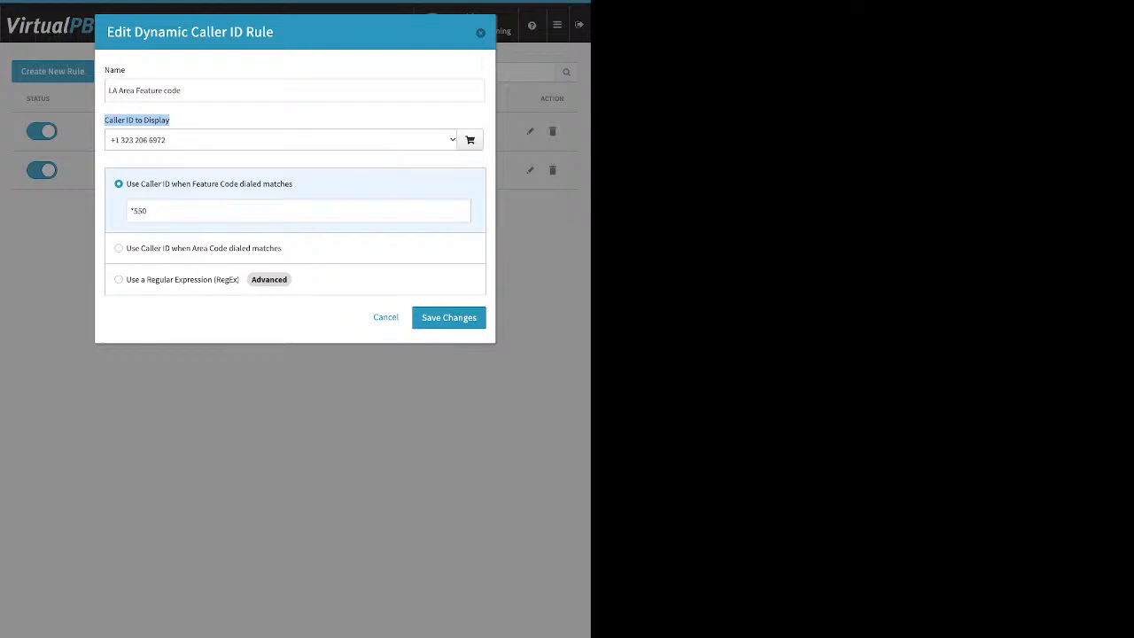
click(480, 32)
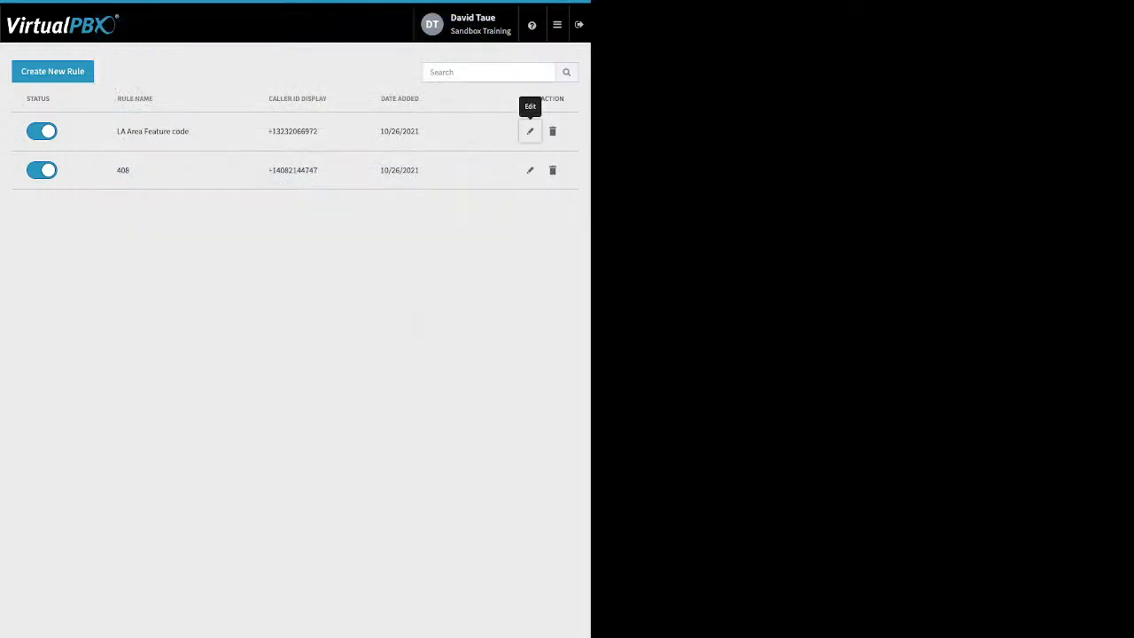
click(557, 25)
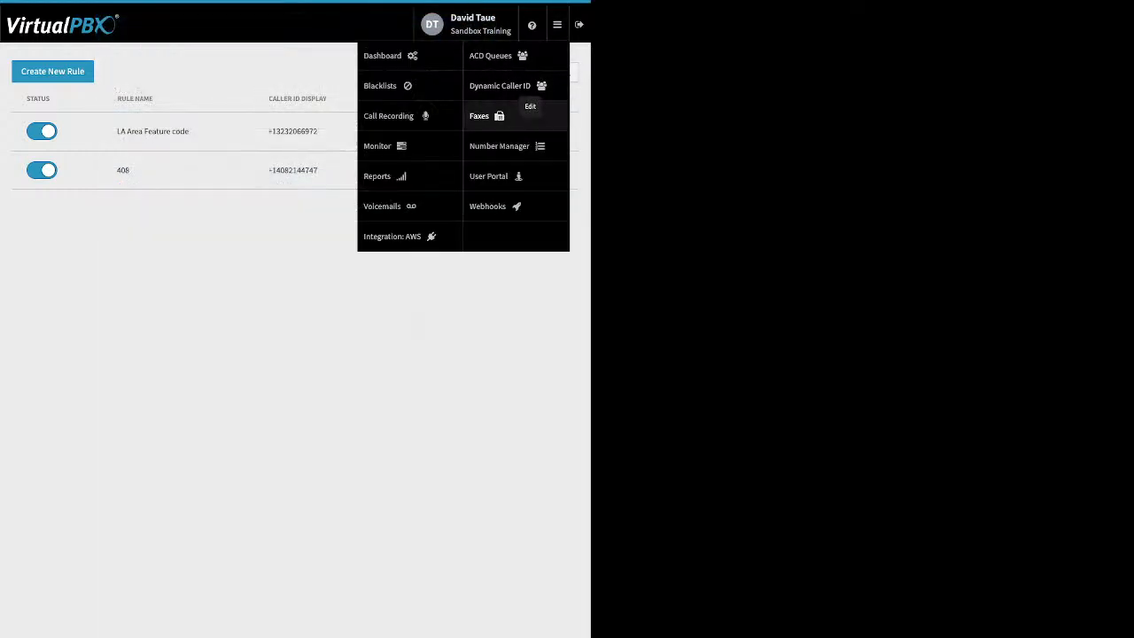
click(482, 116)
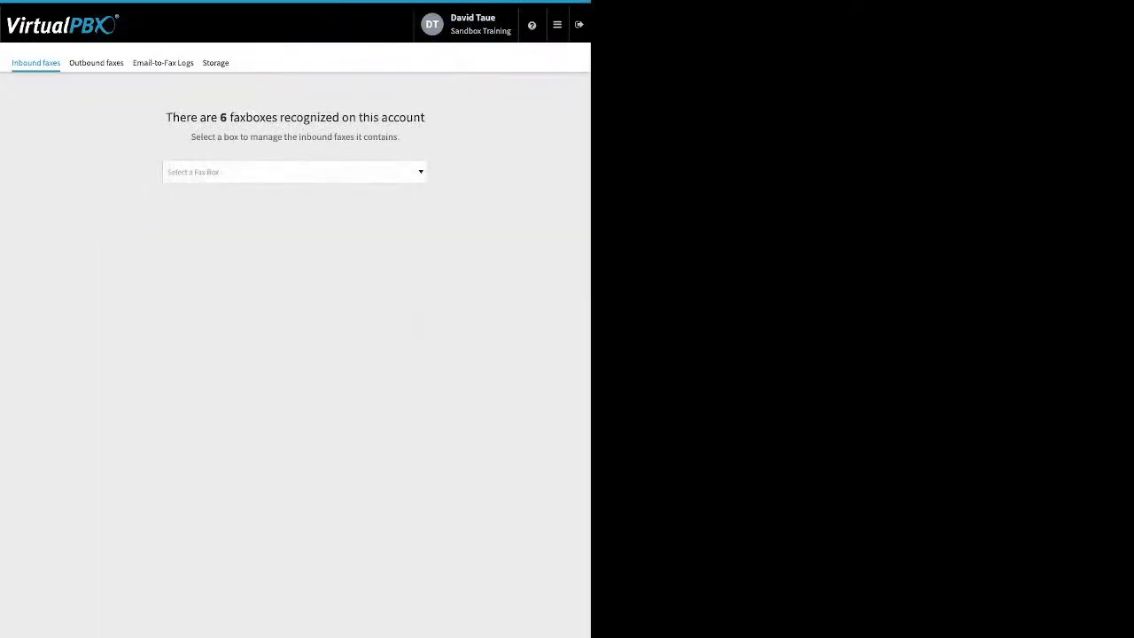
- Show inbound and then outbound faxes for Sandbox Training's Main Faxbox
click(294, 172)
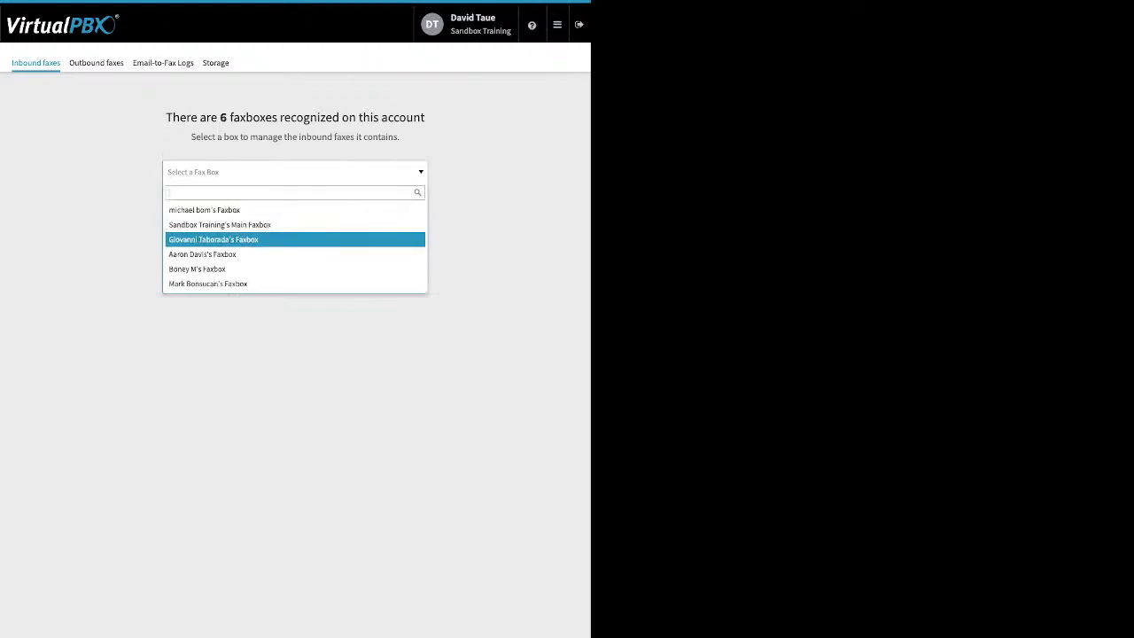
click(219, 224)
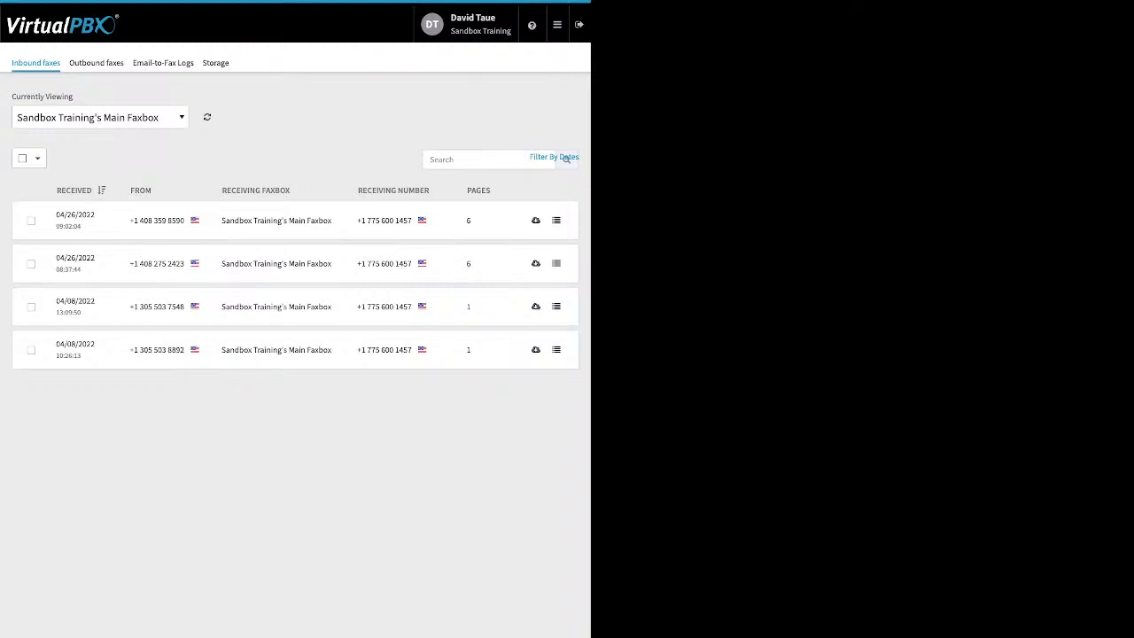
click(96, 63)
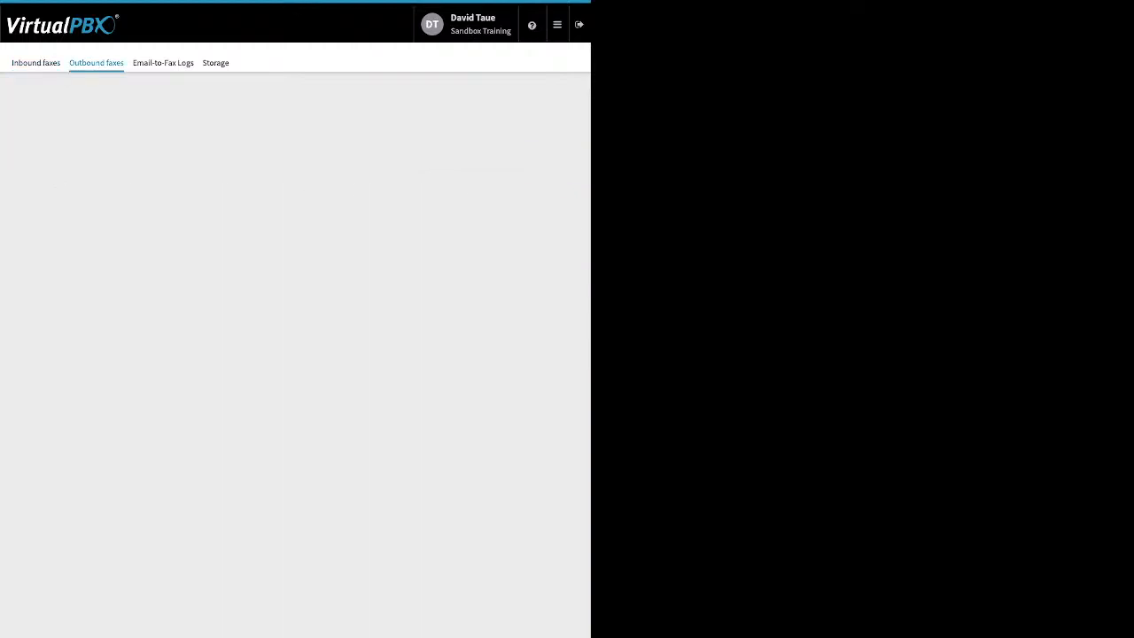
click(294, 172)
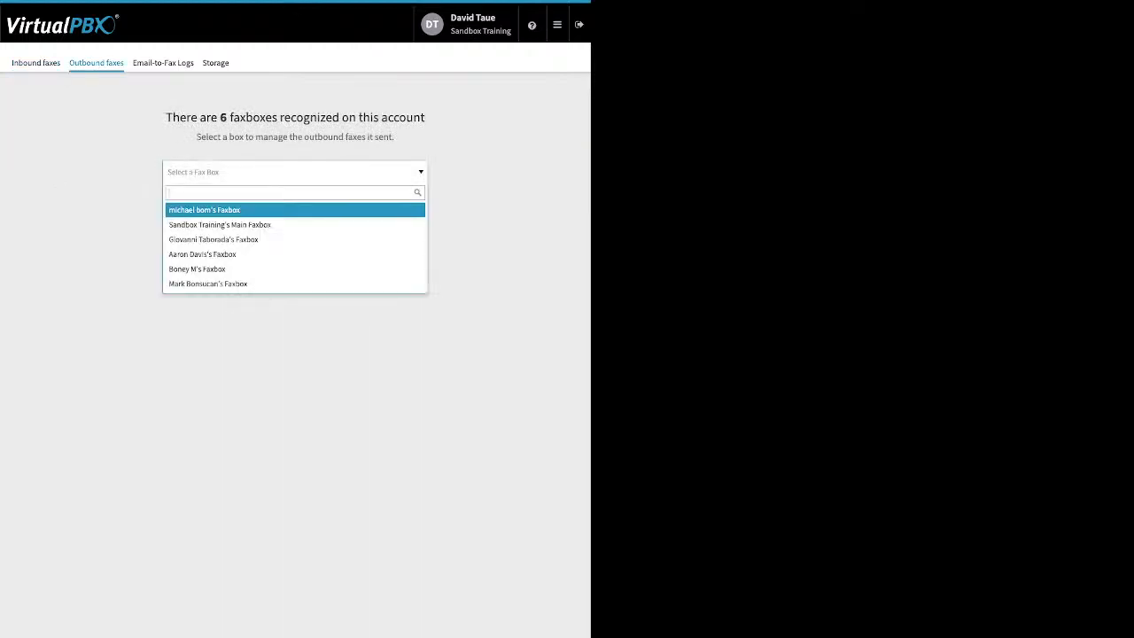
click(239, 225)
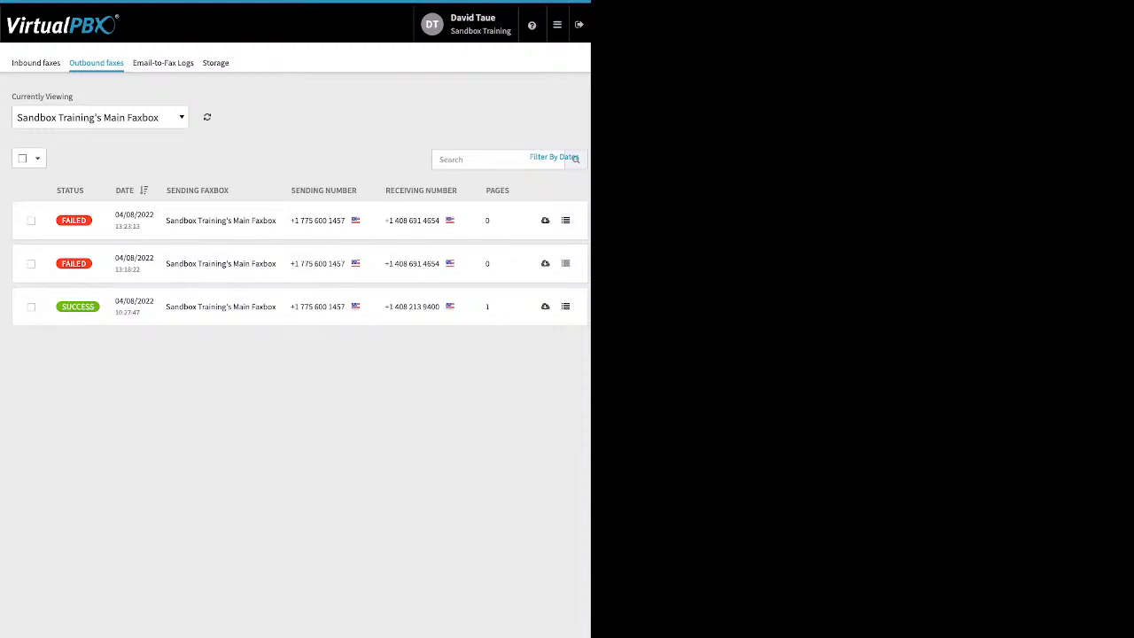
- Inspect the first failed outbound fax's details, then move to the Email-to-Fax Logs
click(565, 220)
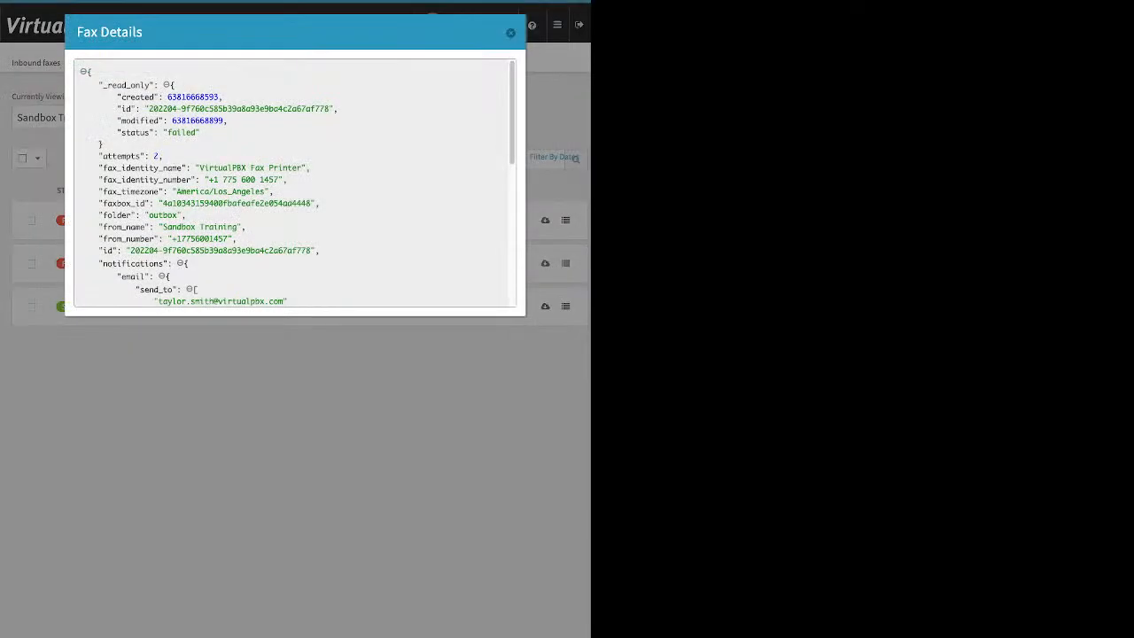
scroll(294, 182, down, 4)
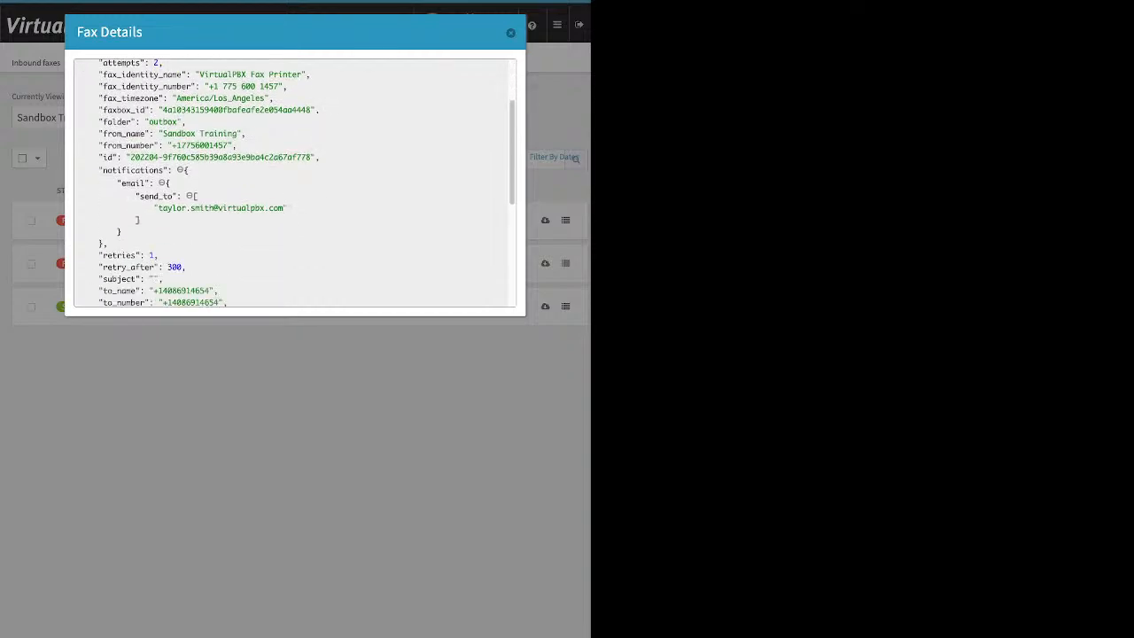
scroll(294, 182, down, 4)
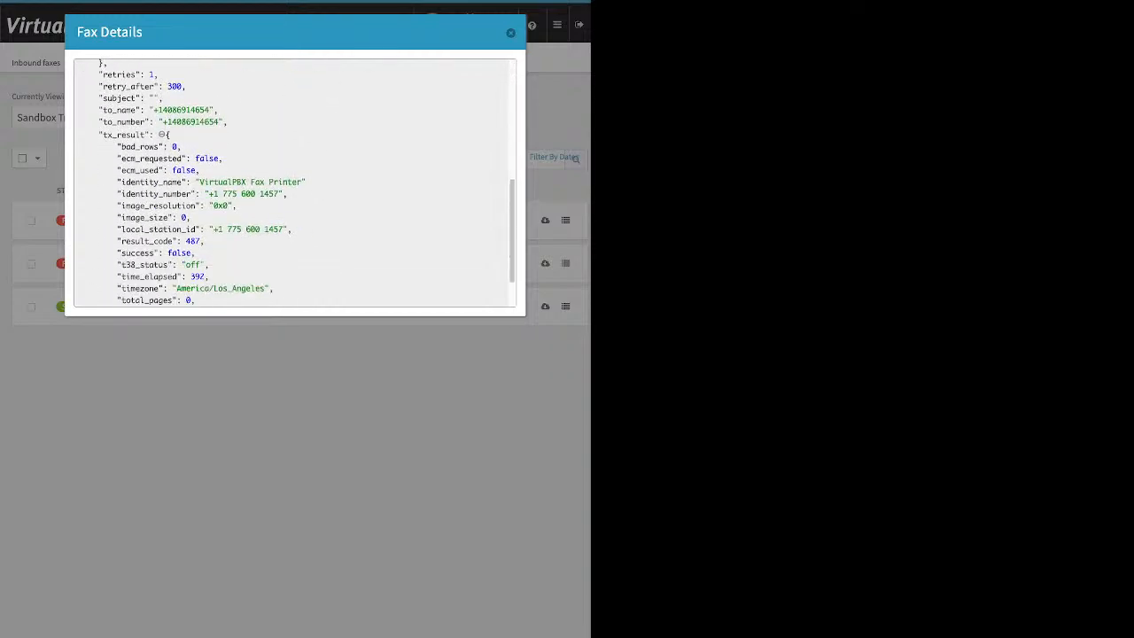
scroll(294, 182, down, 1)
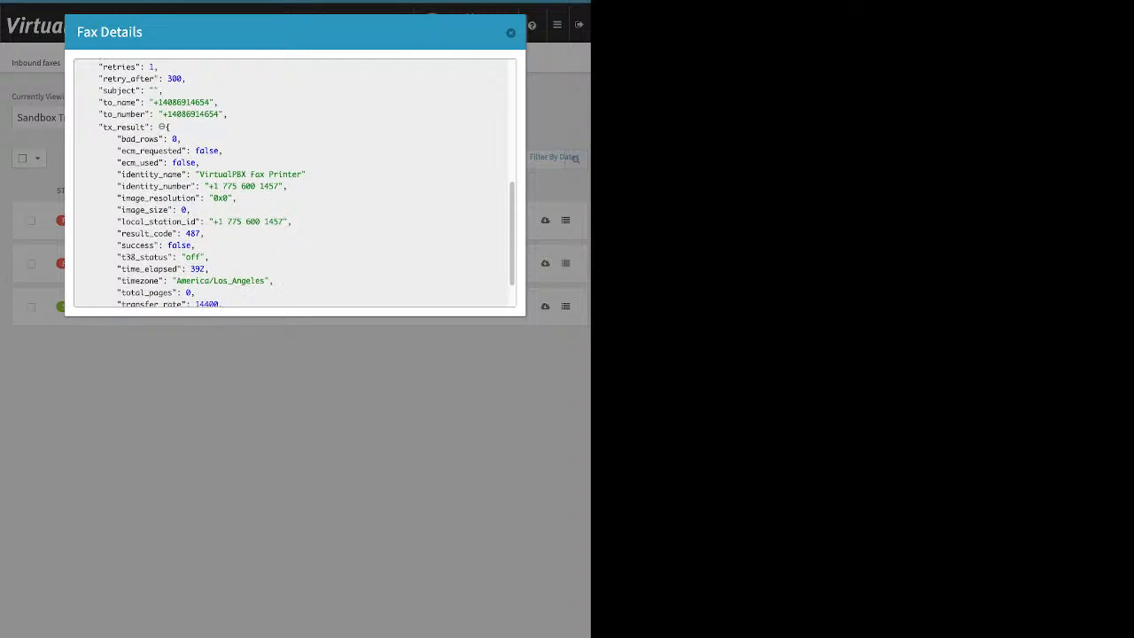
scroll(294, 183, down, 2)
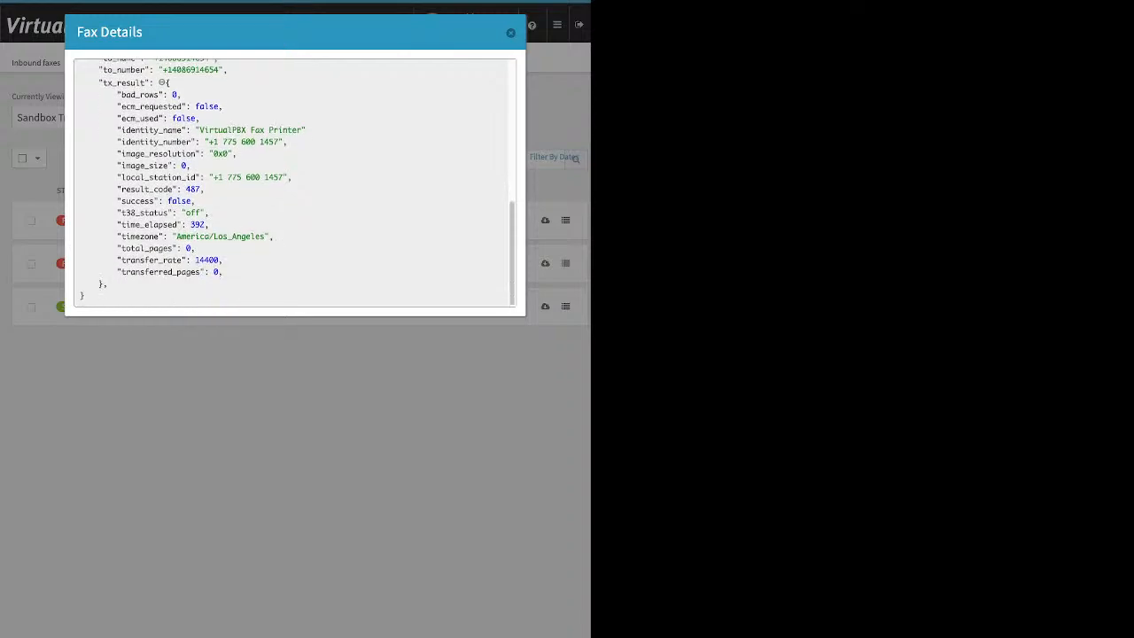
drag(196, 201, 167, 201)
key(Escape)
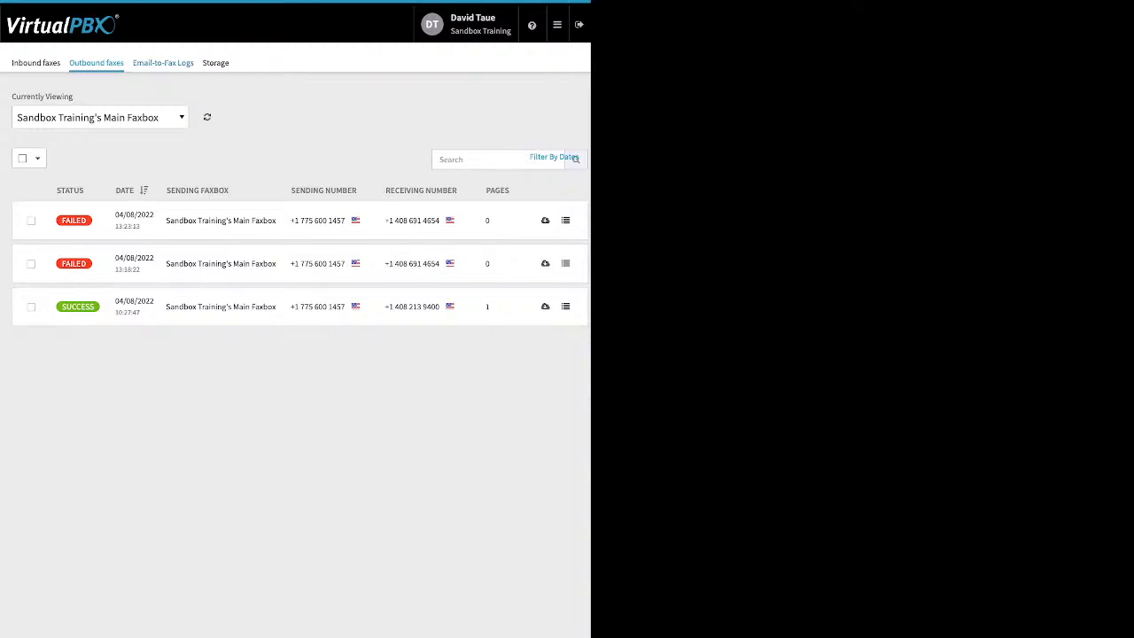
click(163, 63)
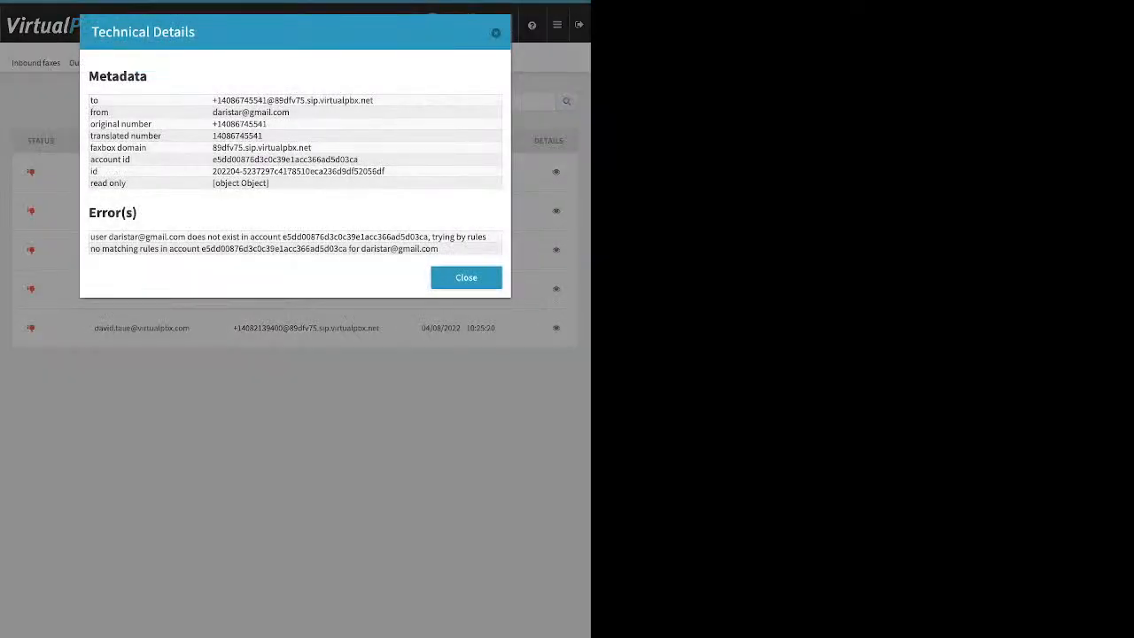
- Check the failed email-to-fax entries' technical details, including the 'no valid attachment' error
drag(89, 236, 259, 236)
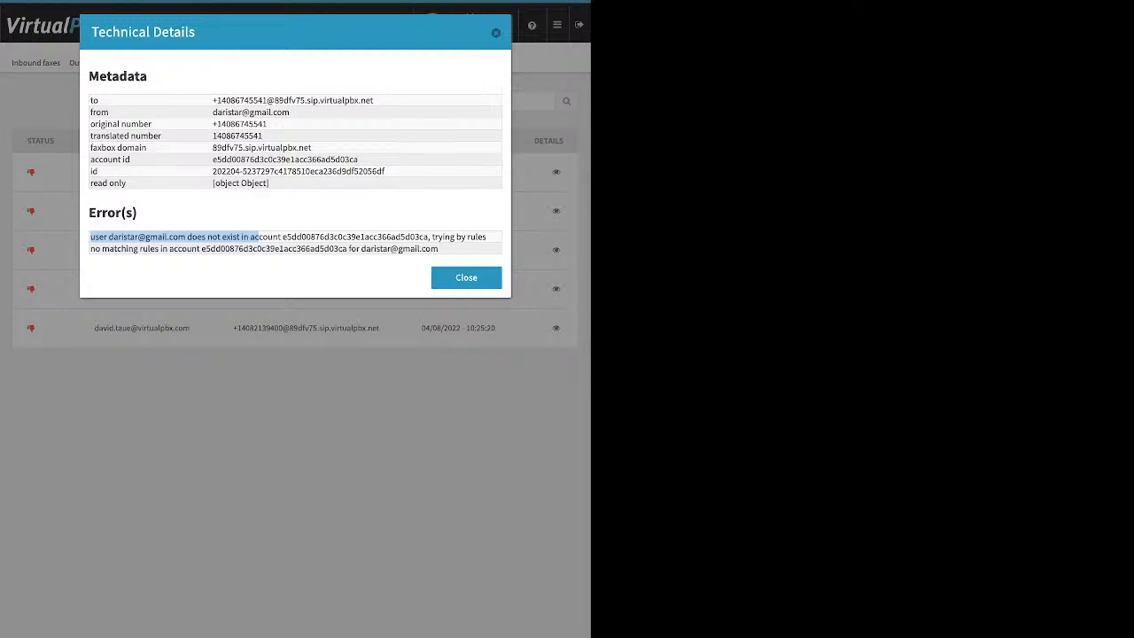
key(Escape)
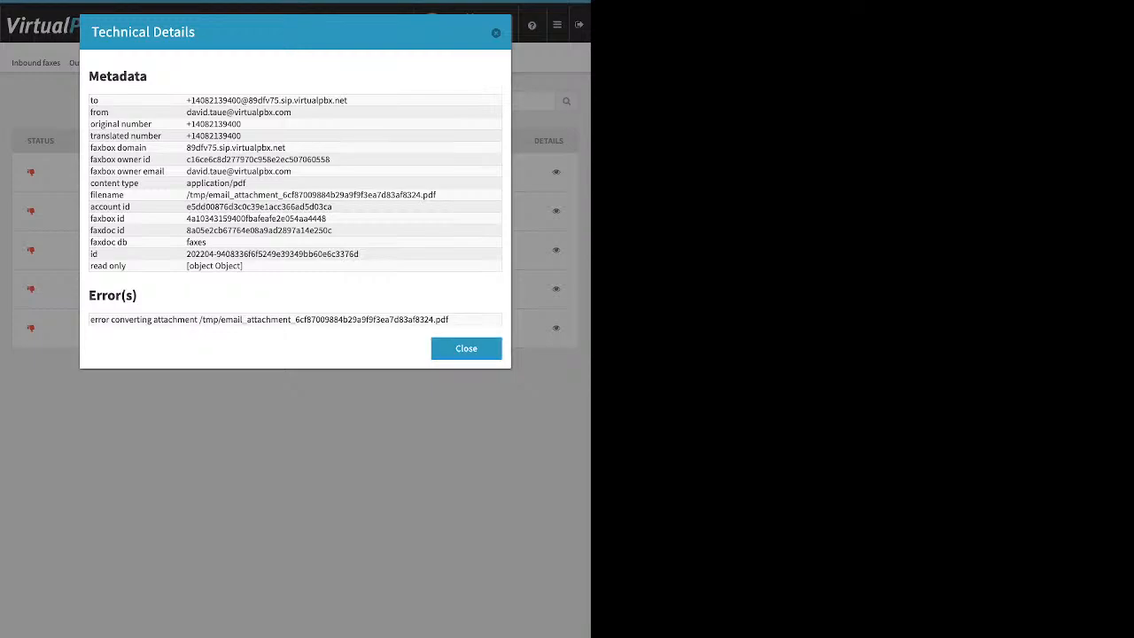
click(466, 348)
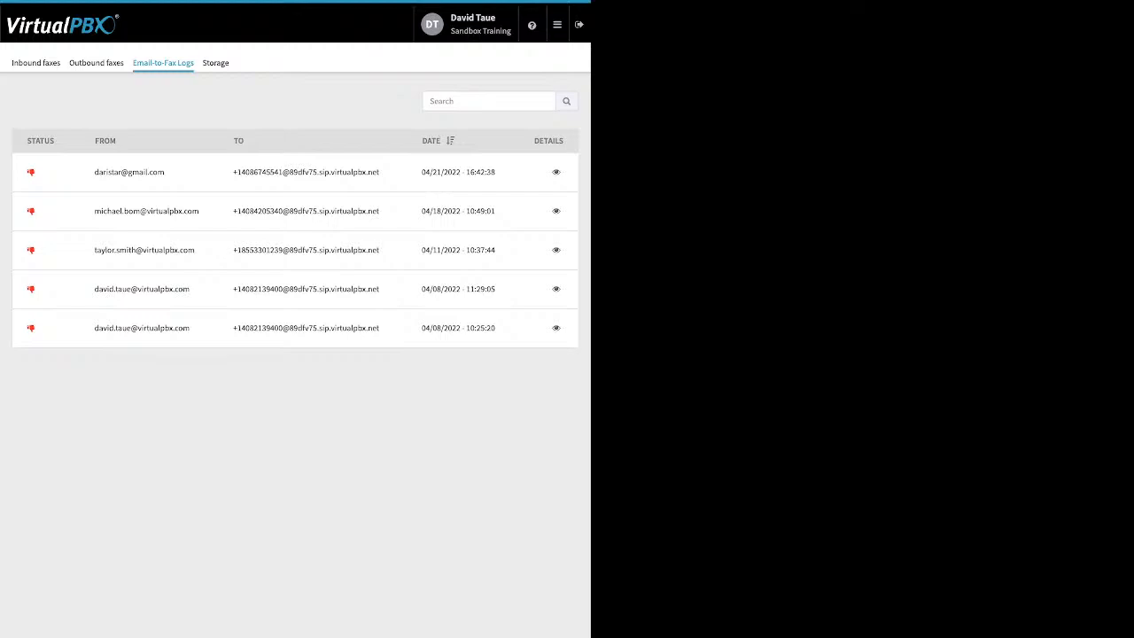
click(556, 251)
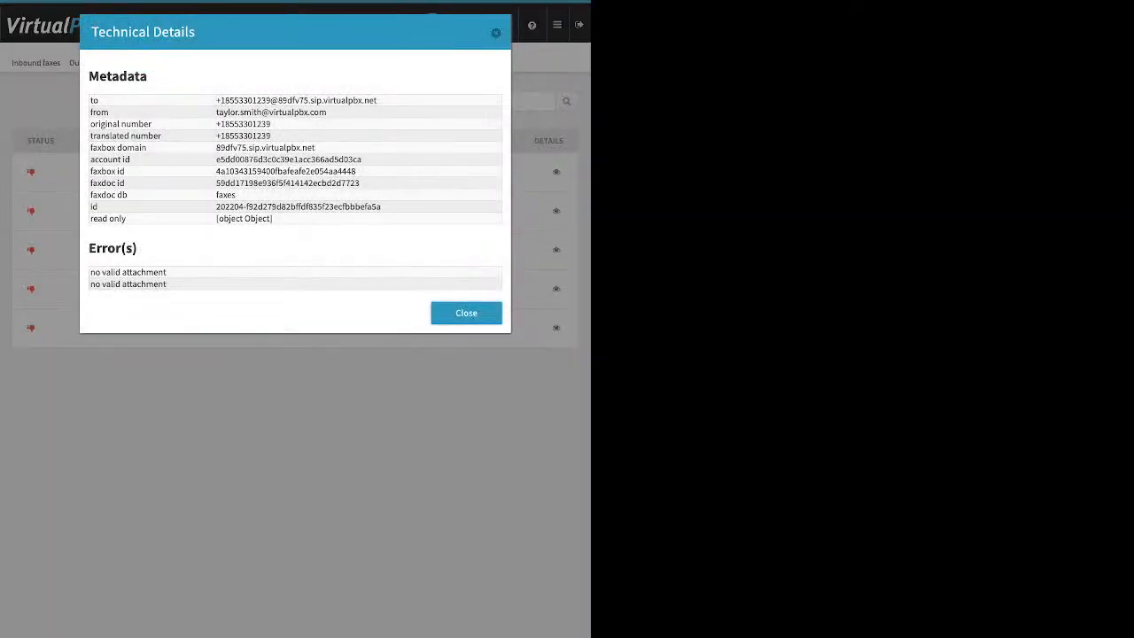
triple_click(129, 271)
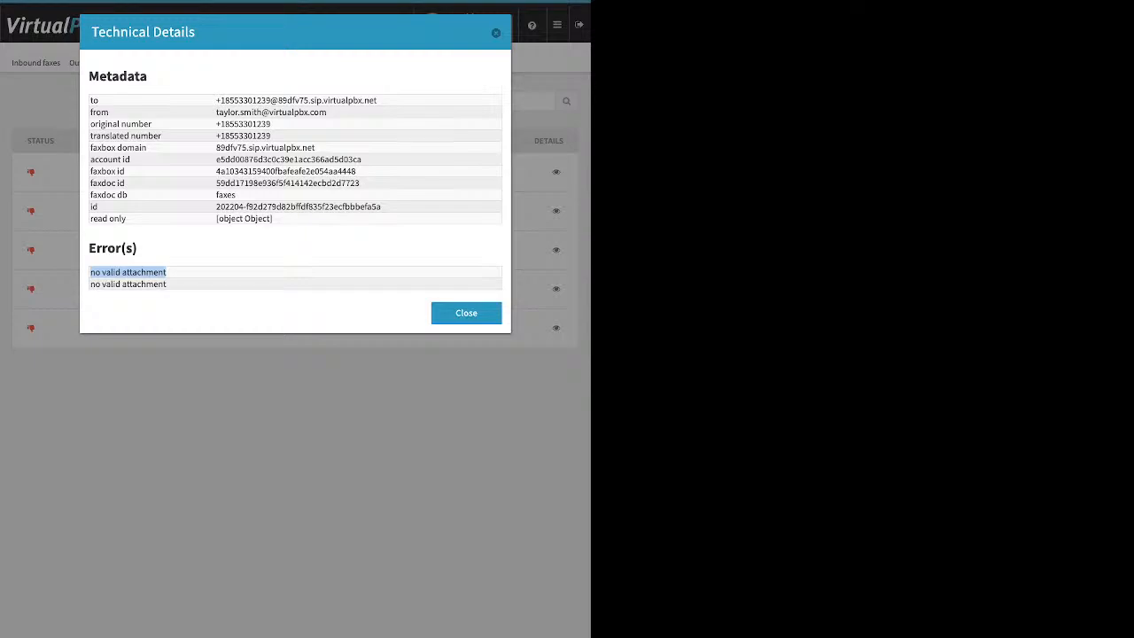
click(466, 312)
mouse_move(558, 25)
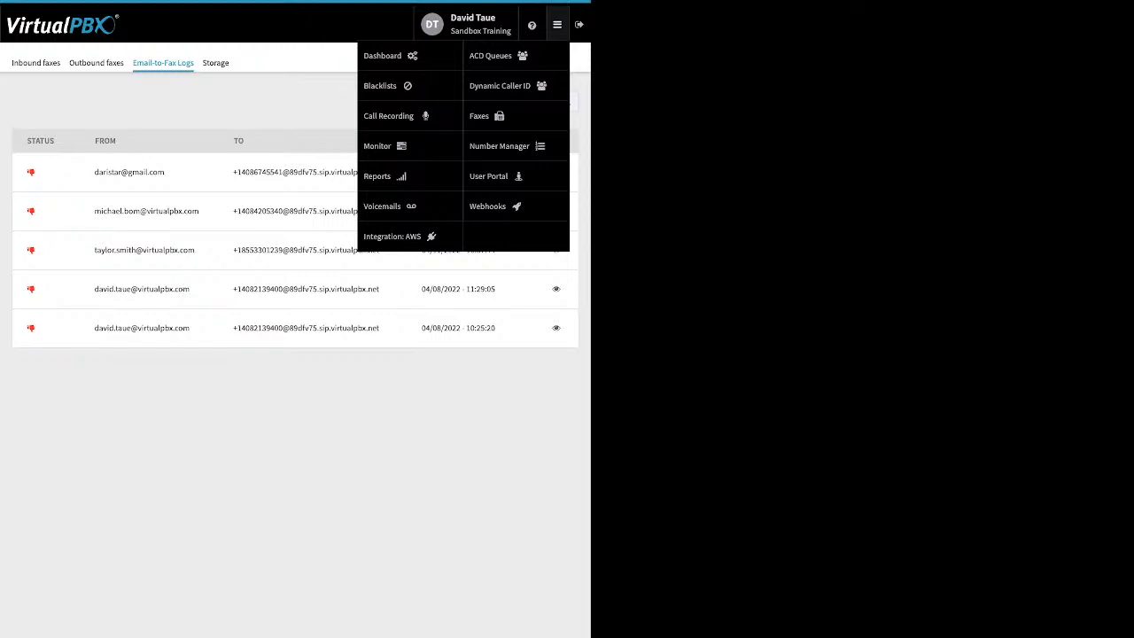
- Check the five spare numbers in Number Manager, then view Webhooks: none configured
click(498, 146)
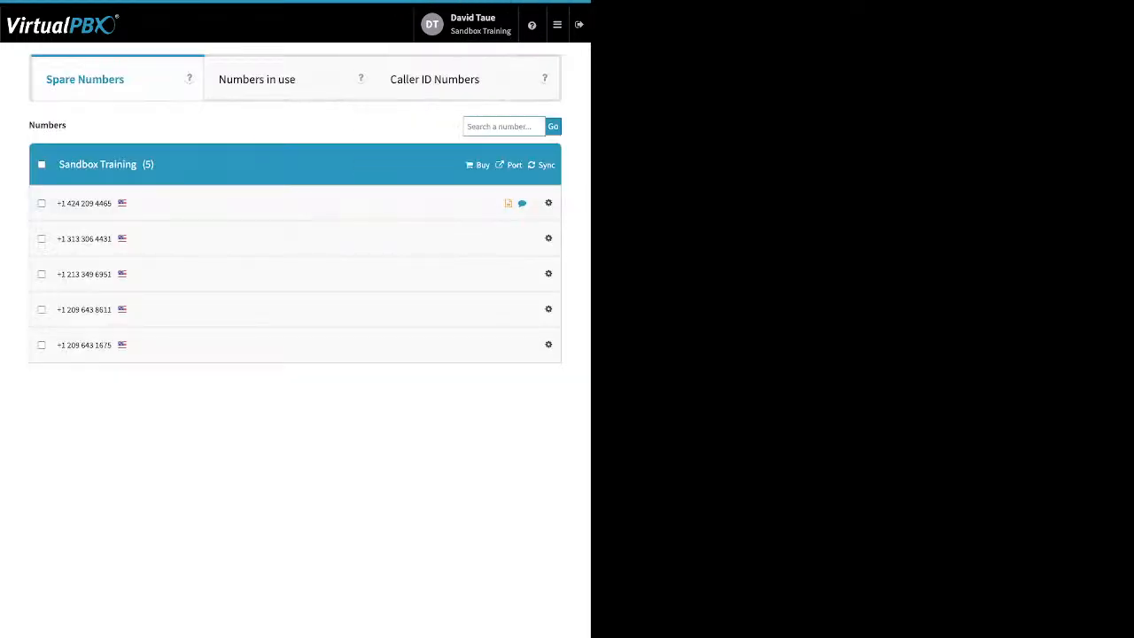
mouse_move(557, 24)
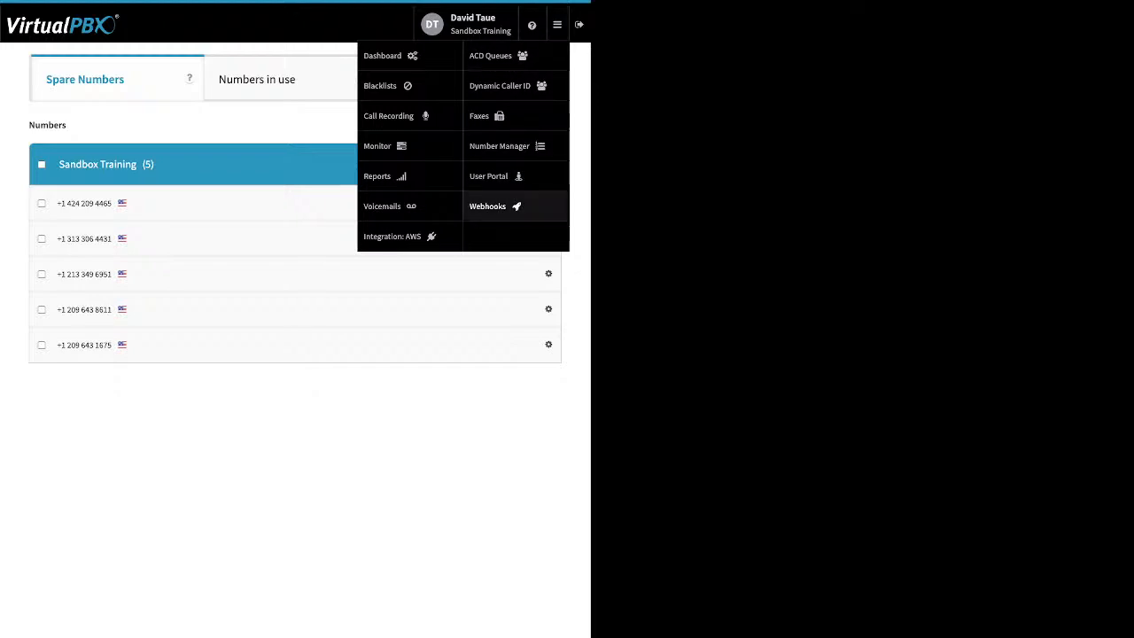
click(491, 205)
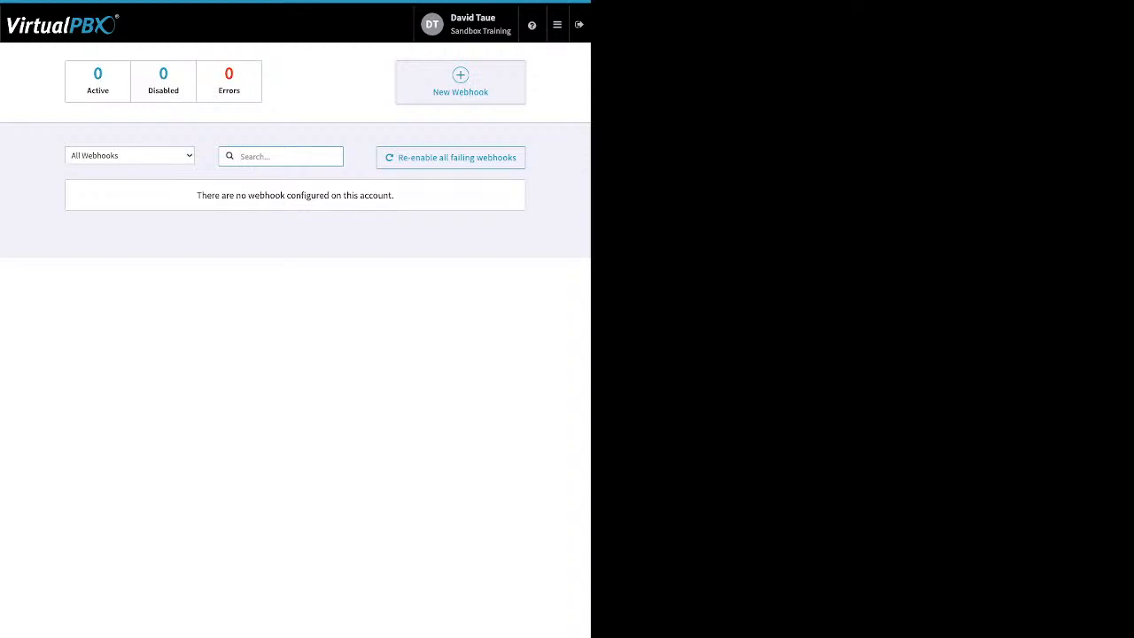
click(556, 24)
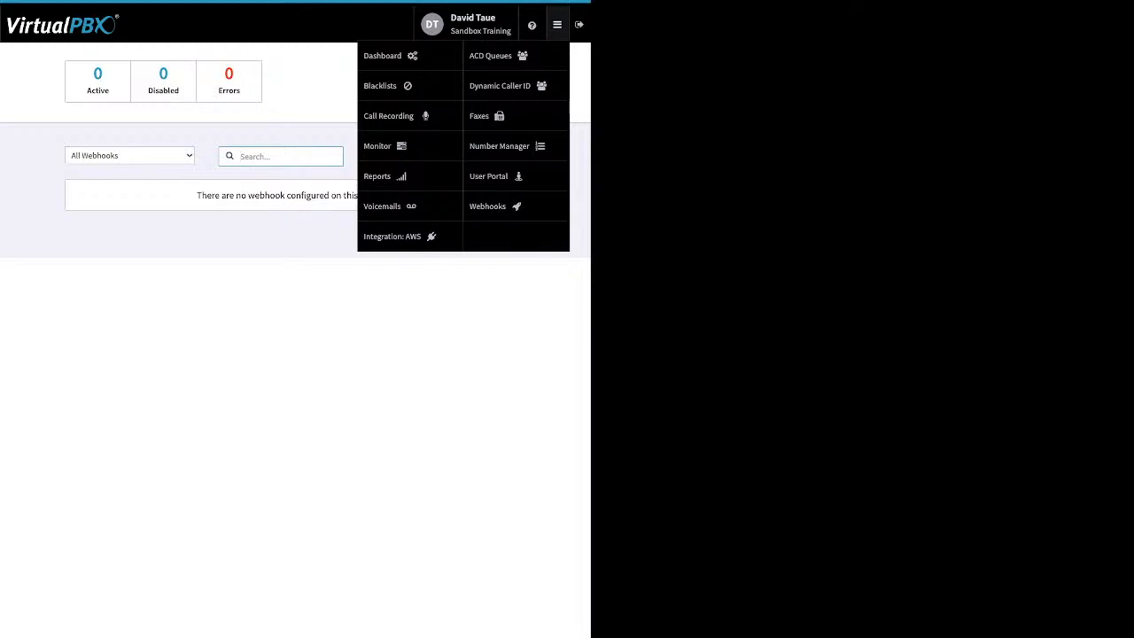
- In the User Portal, select the first voicemail and look at its Mark As options
click(488, 175)
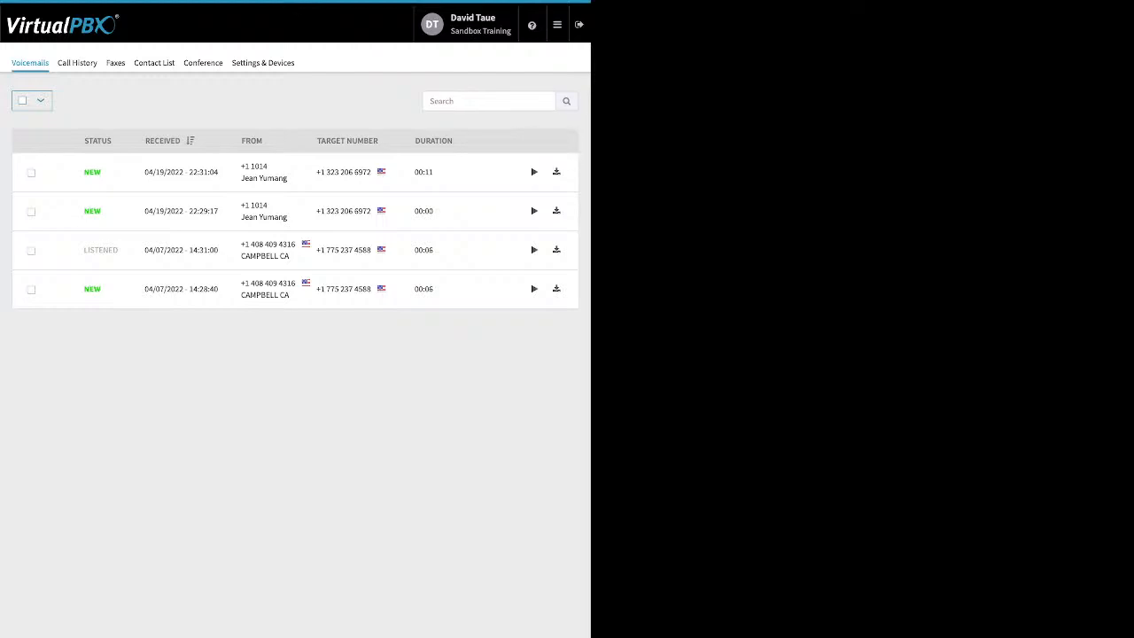
click(31, 173)
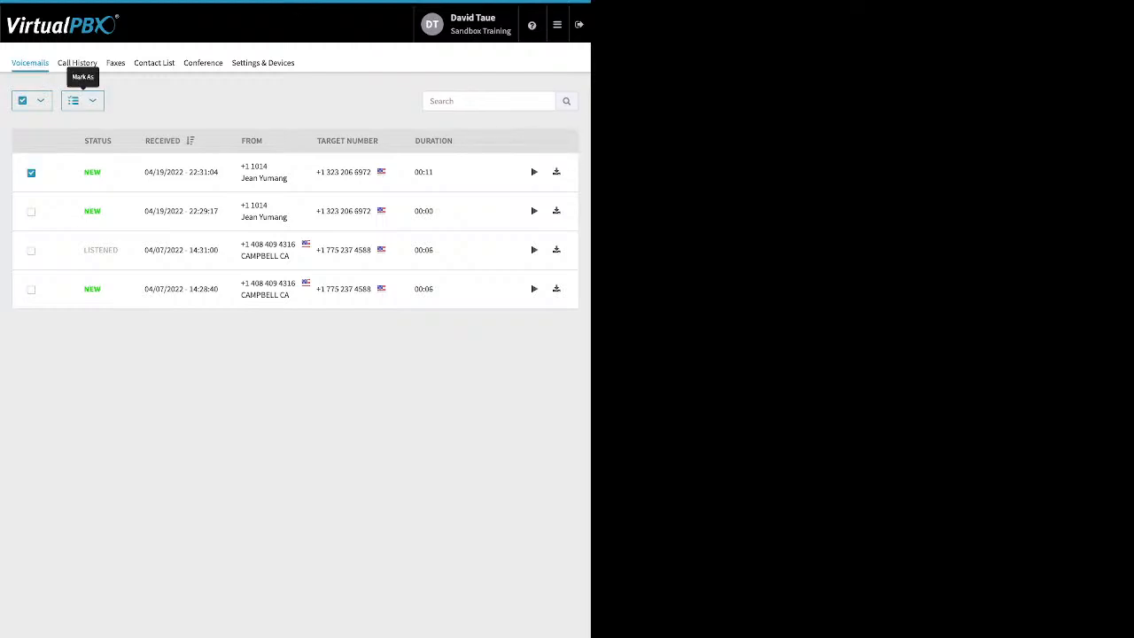
click(82, 100)
click(82, 100)
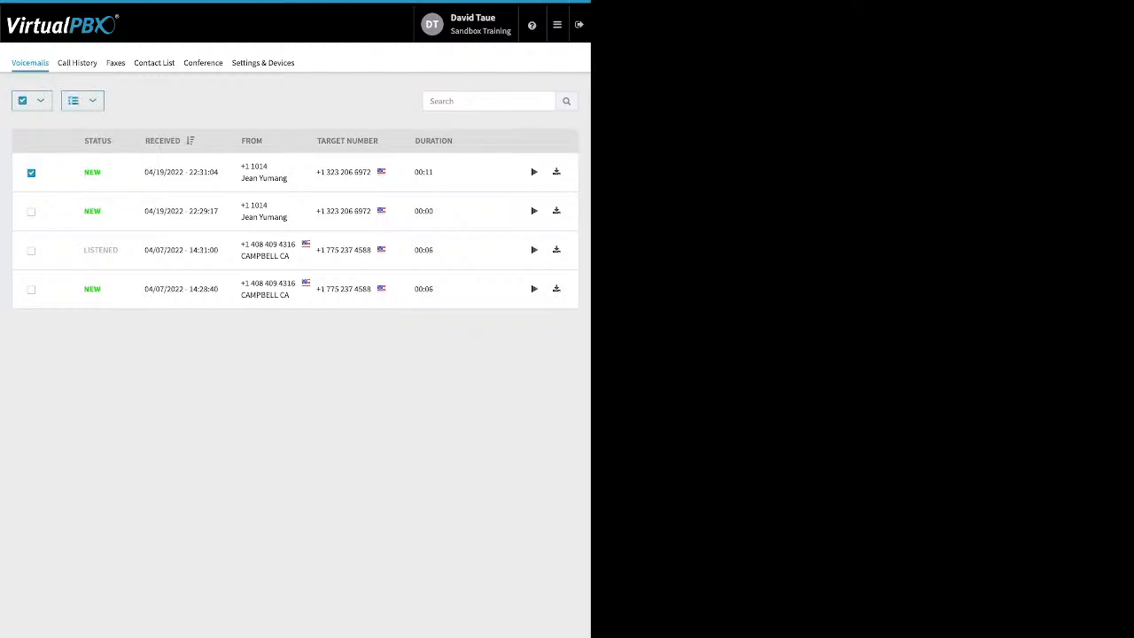
- Browse Call History, Faxes and the 58-entry Contact List without changing dates
click(77, 63)
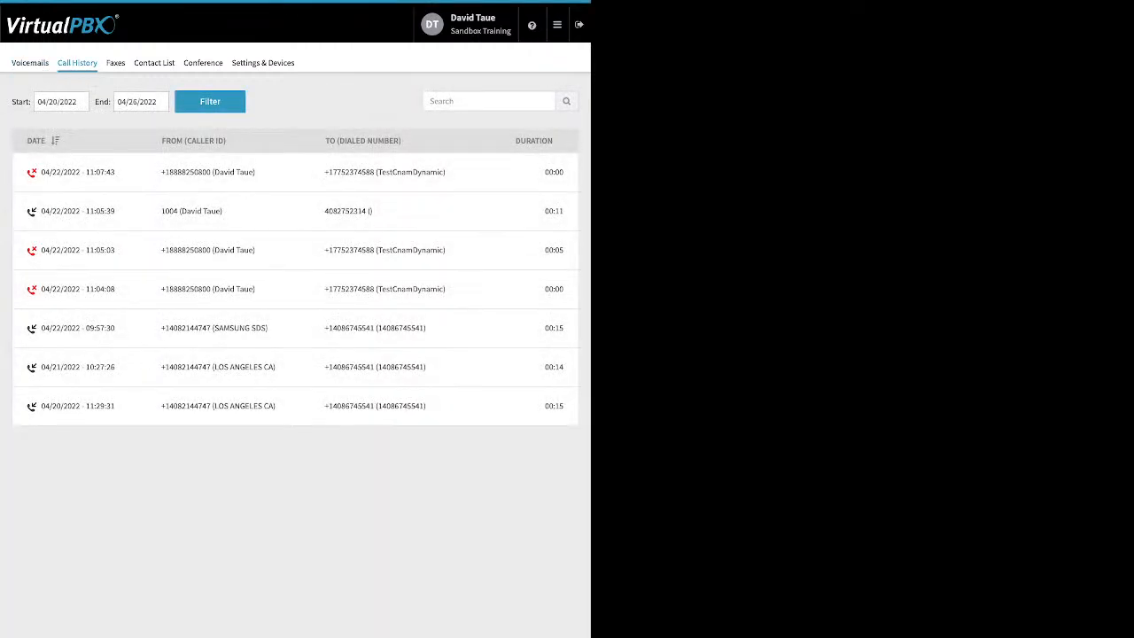
click(61, 101)
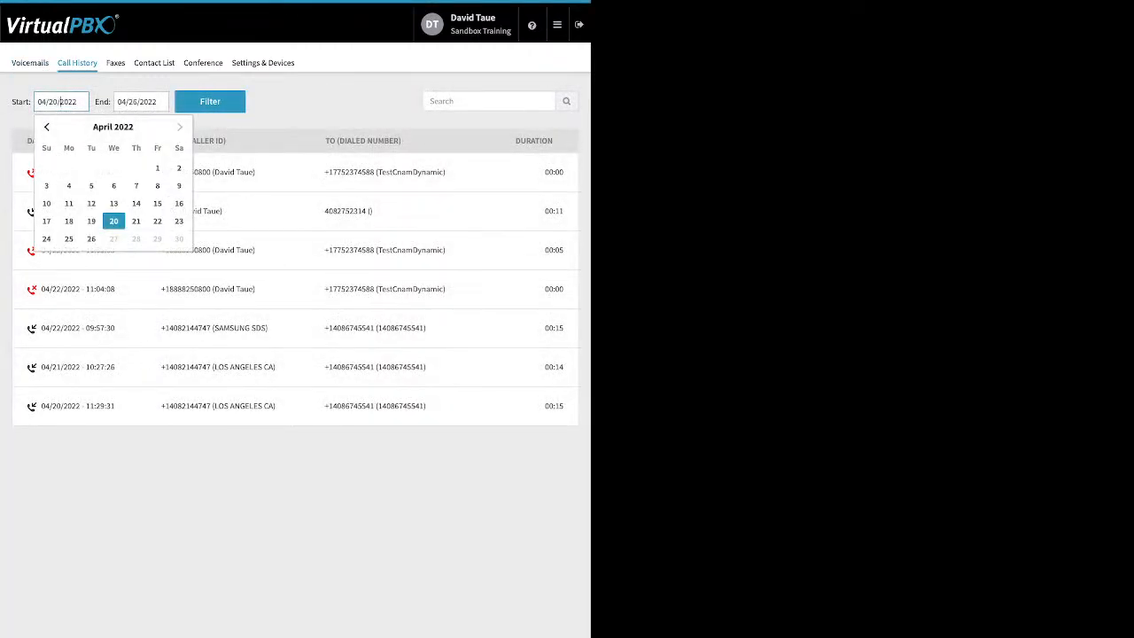
key(Escape)
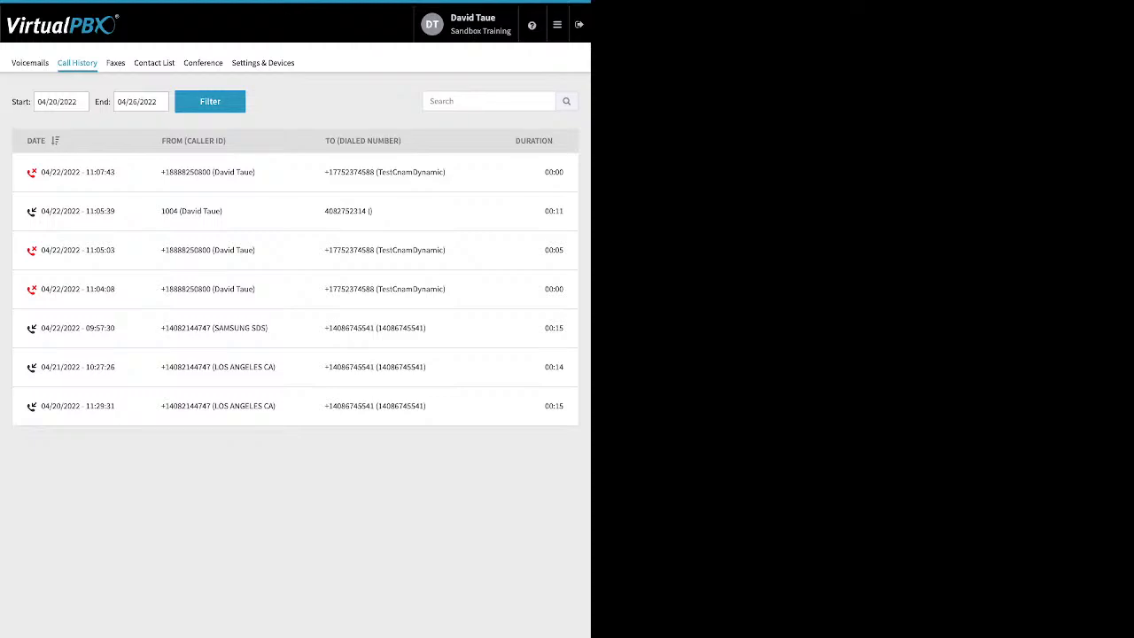
click(115, 63)
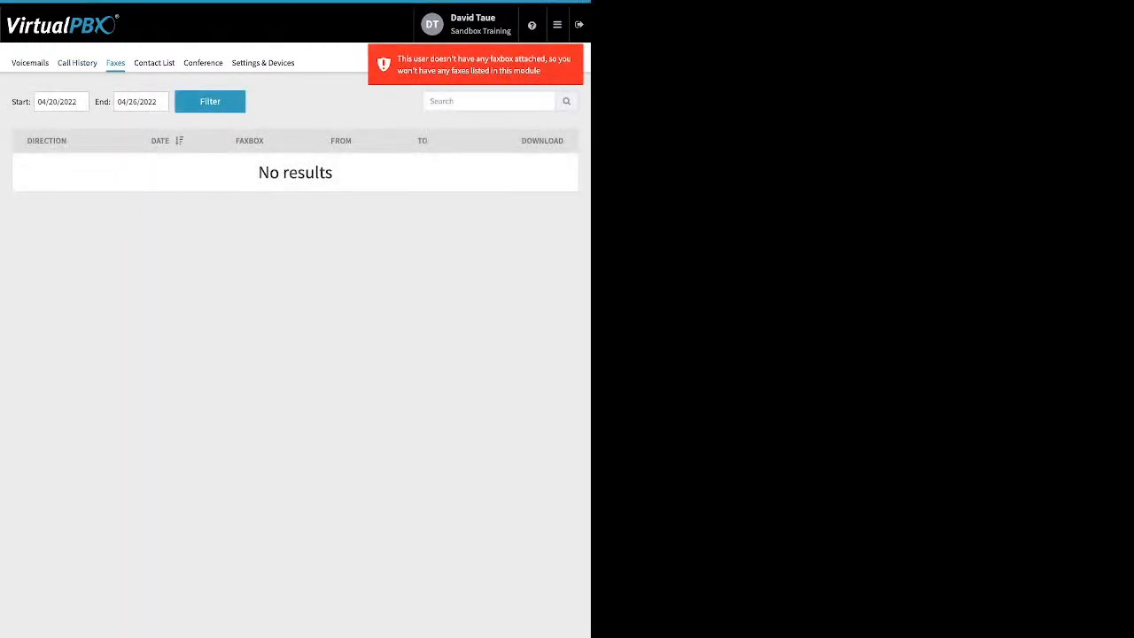
click(155, 63)
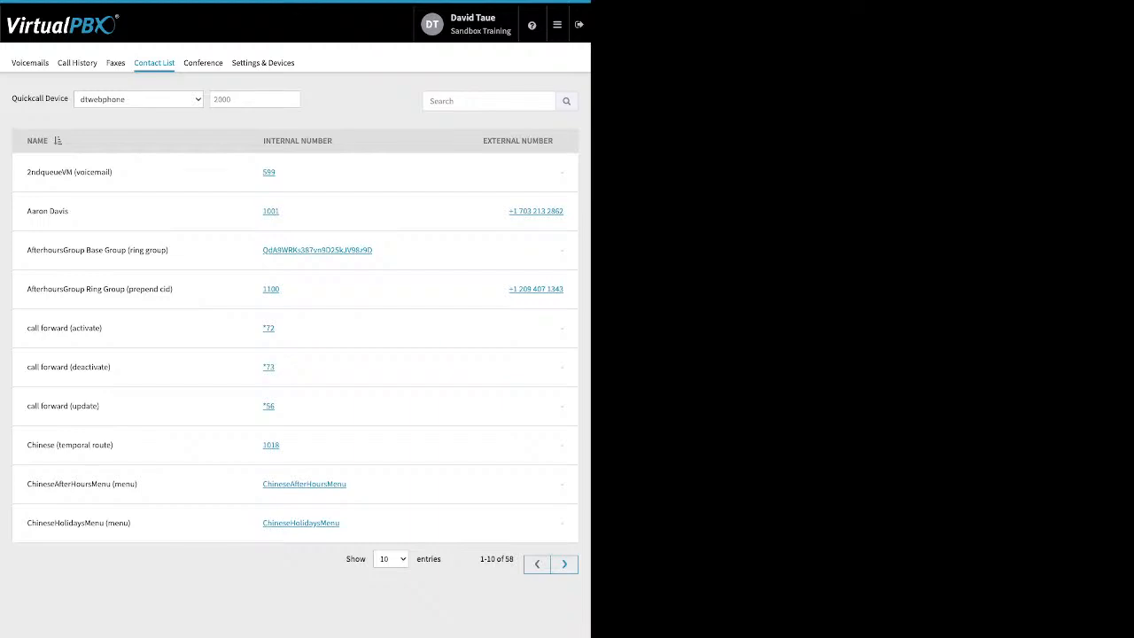
- Highlight the conference moderator/participant PINs and join-muted option, then view Settings & Devices
click(203, 63)
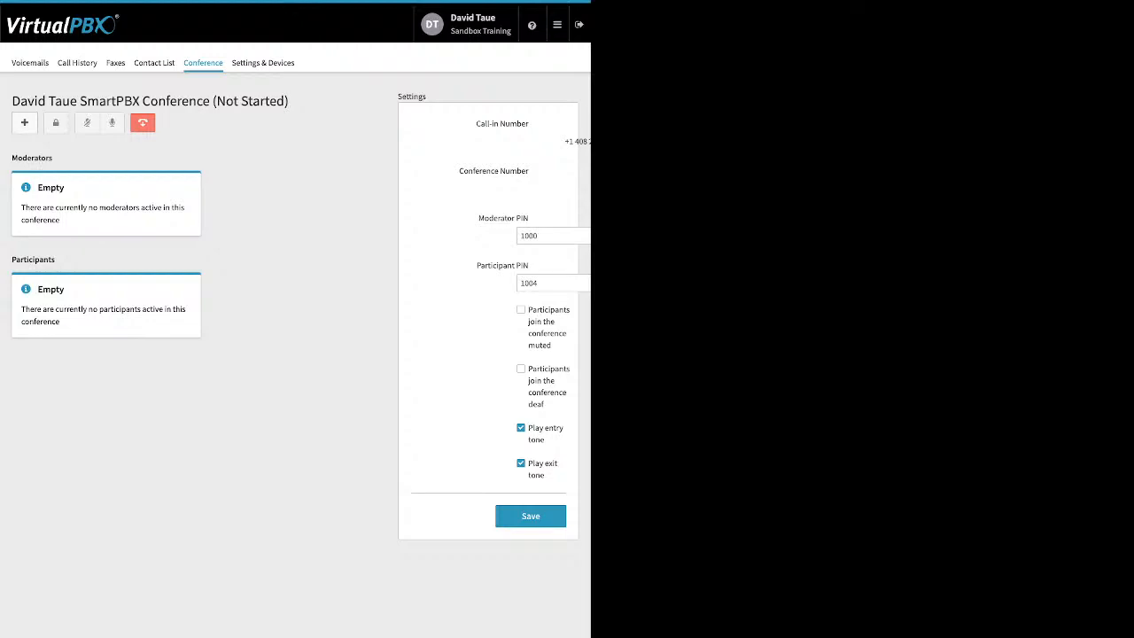
drag(479, 215, 529, 269)
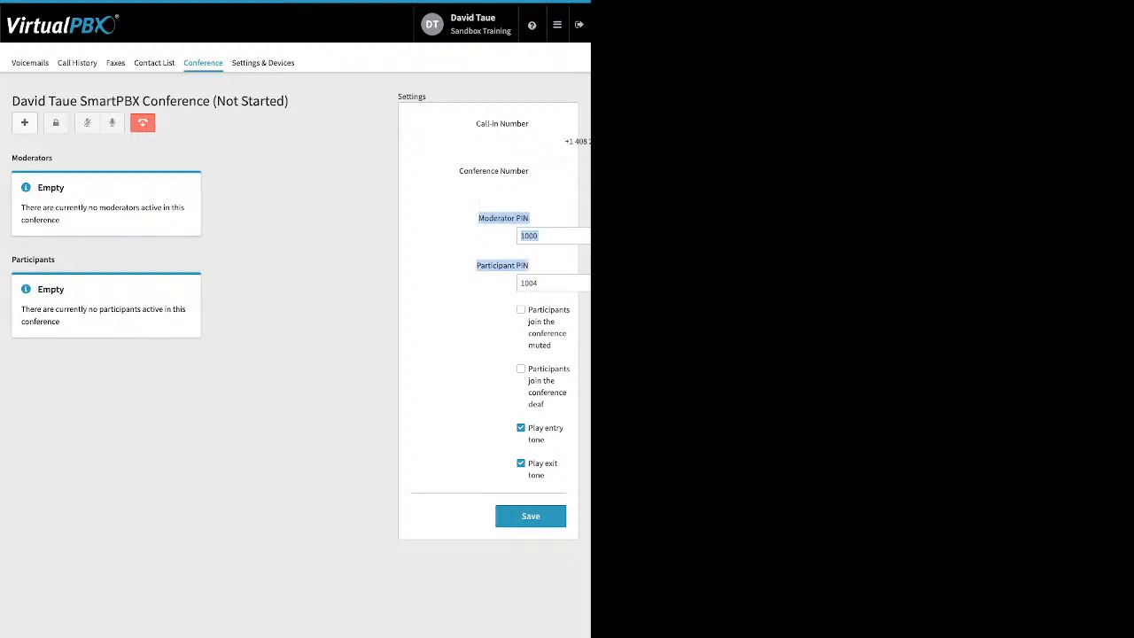
drag(528, 306, 545, 478)
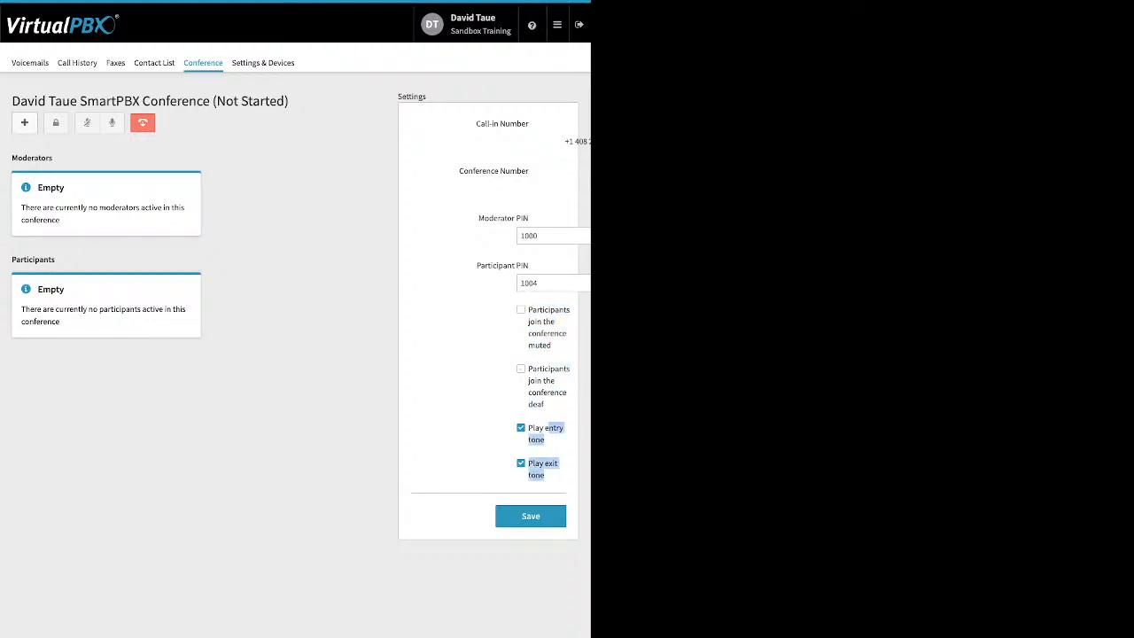
click(556, 483)
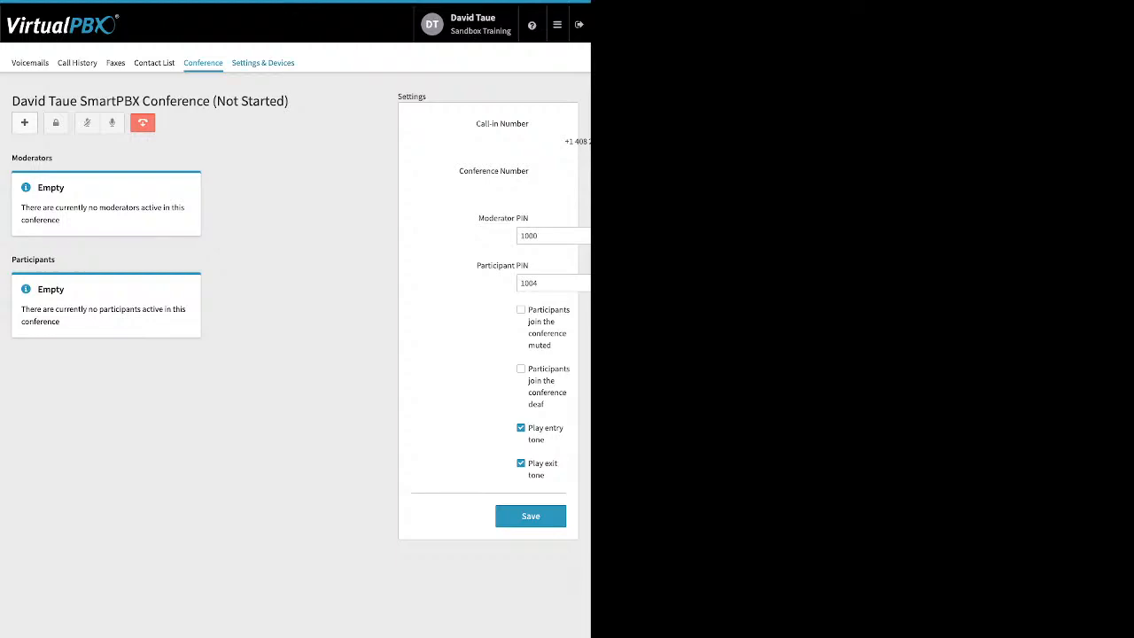
click(263, 62)
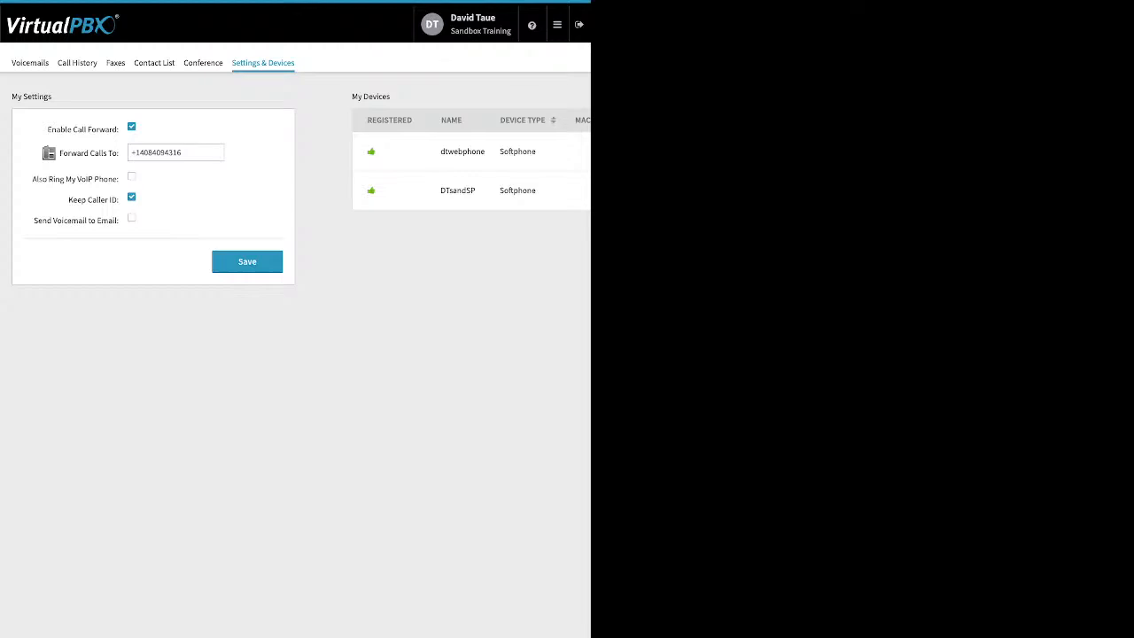
- Glance at ACD Queues, then open the Sandbox Training Dashboard: 16 users, 28 devices, 28 numbers
click(556, 24)
click(488, 53)
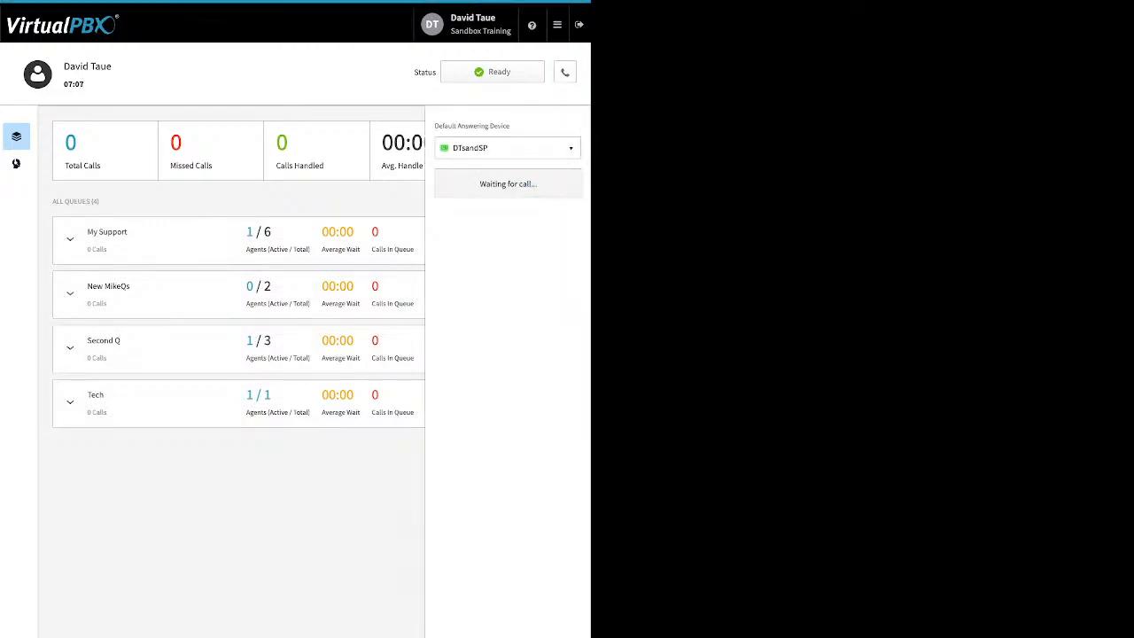
click(565, 73)
mouse_move(557, 25)
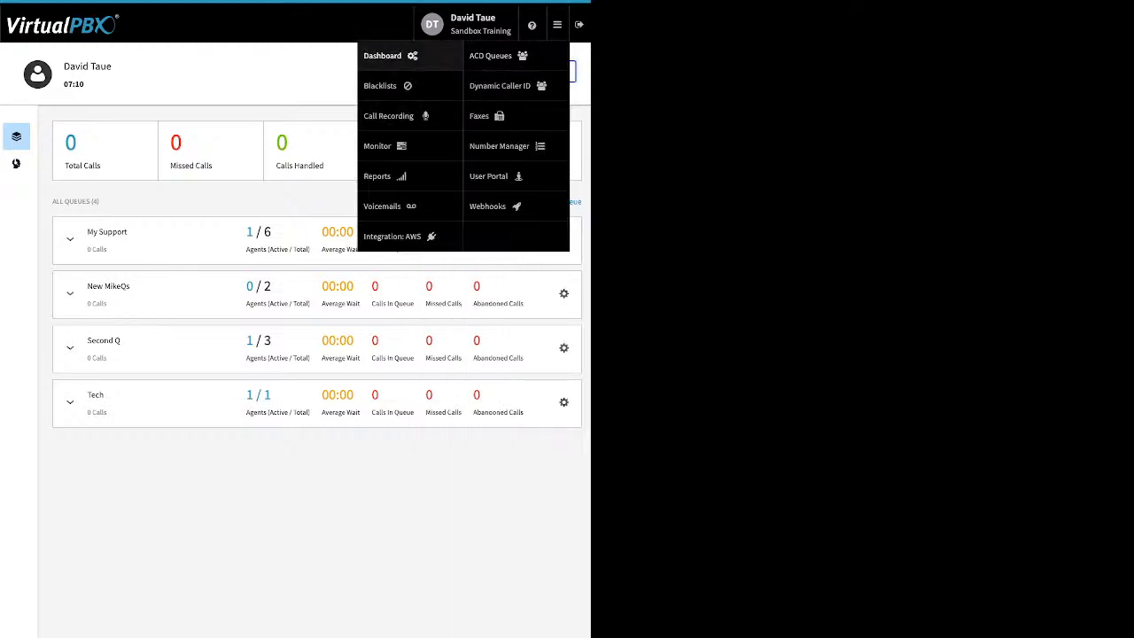
click(390, 56)
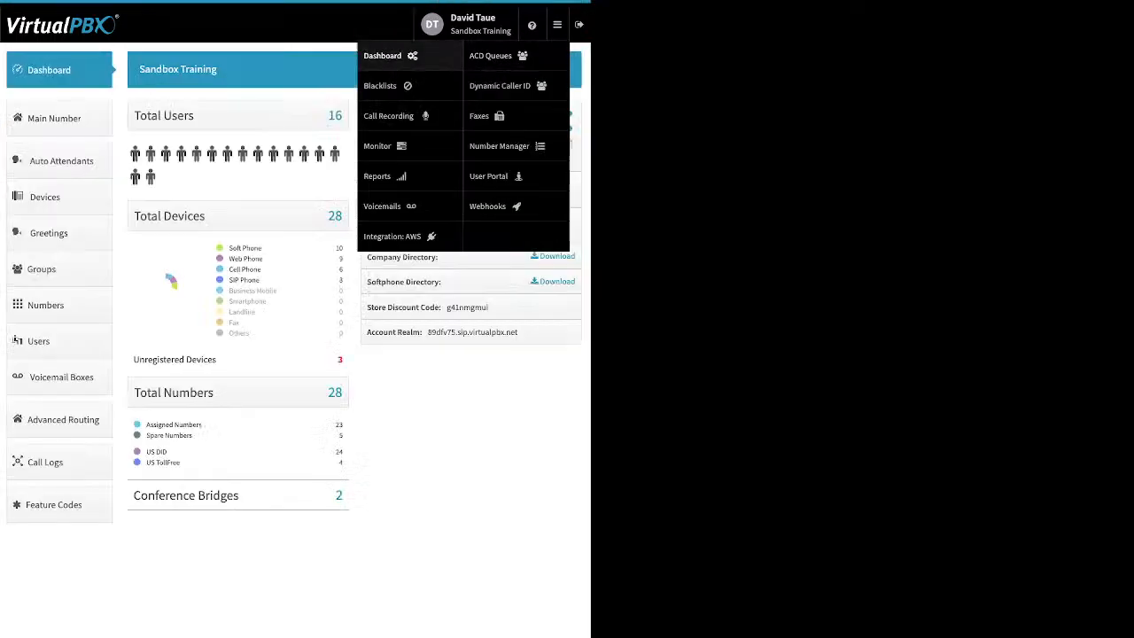